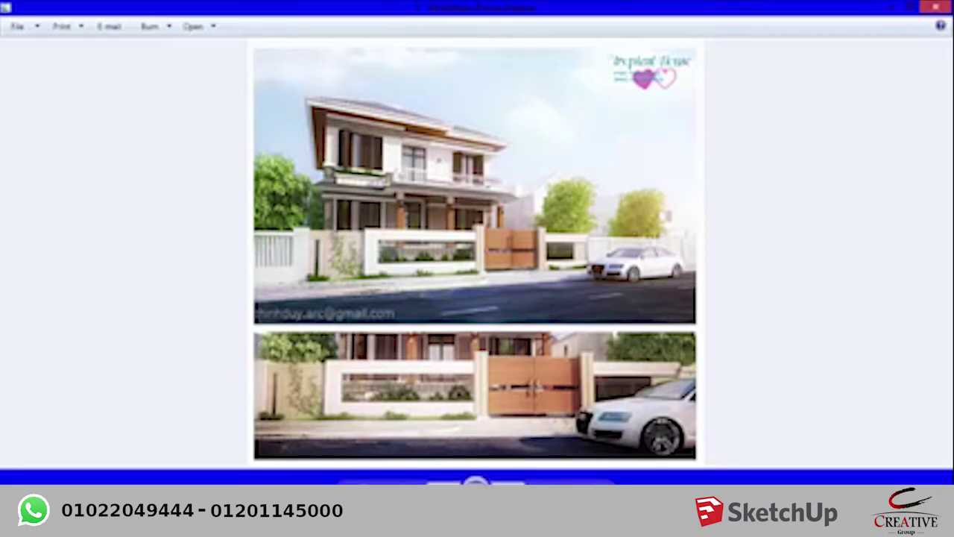
- Page through the interior, house and aerial campus renders to the line-drawn campus image
key("Right")
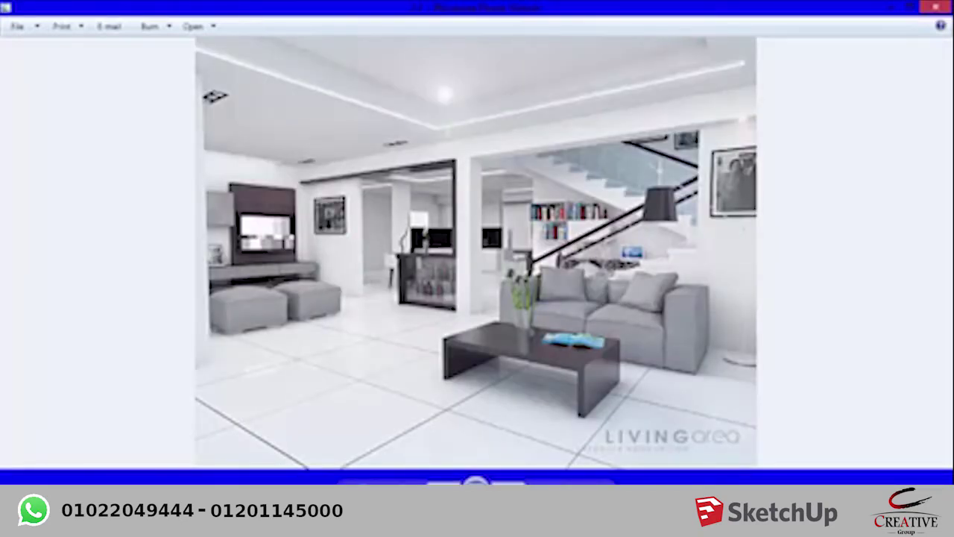
key("Right")
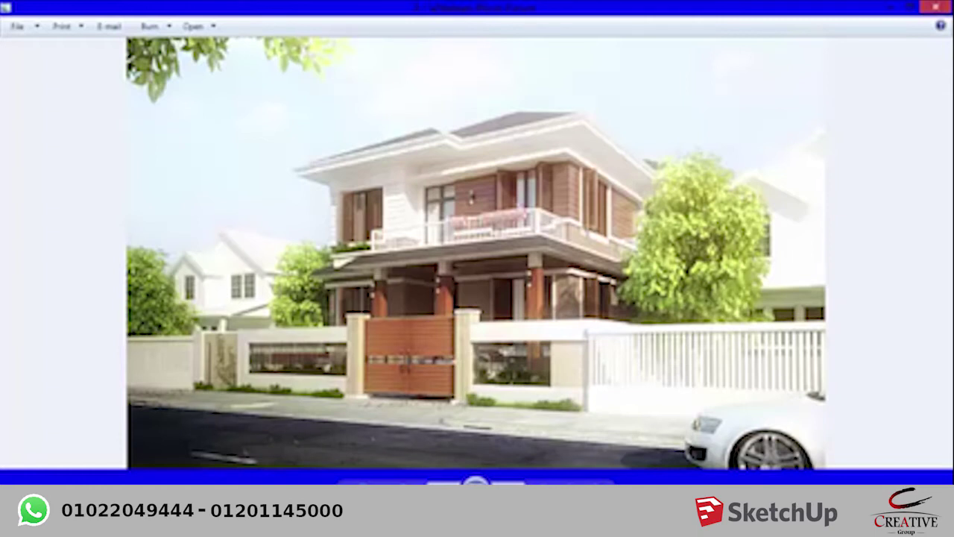
key("Right")
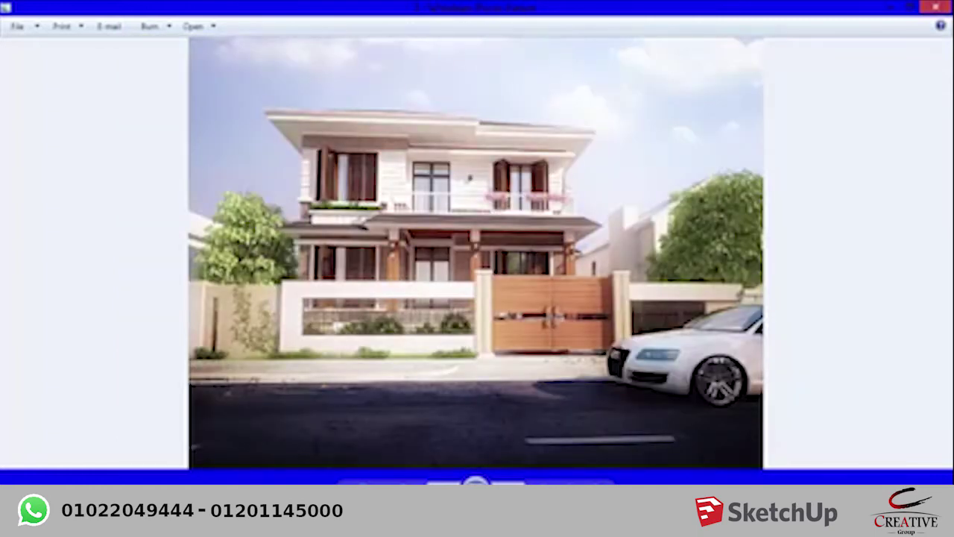
key("Right")
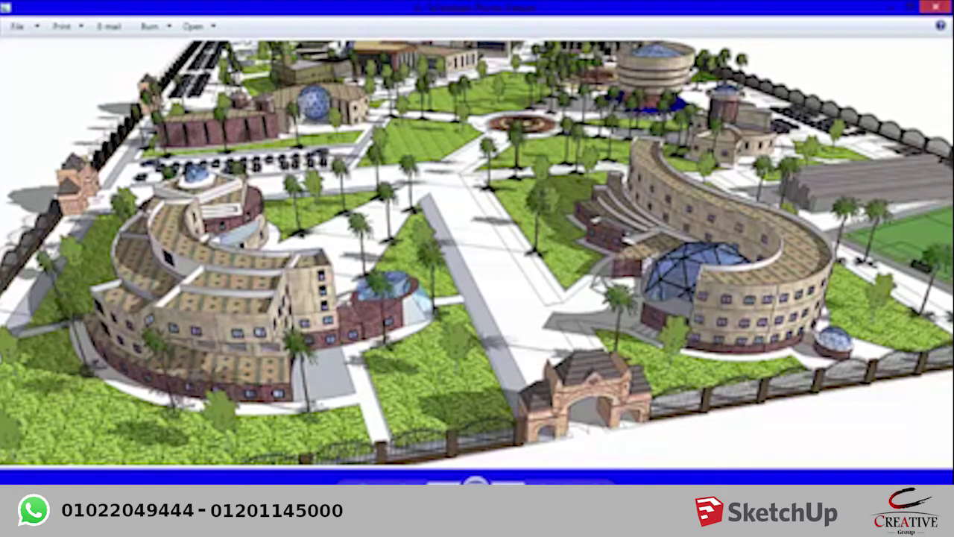
key("Right")
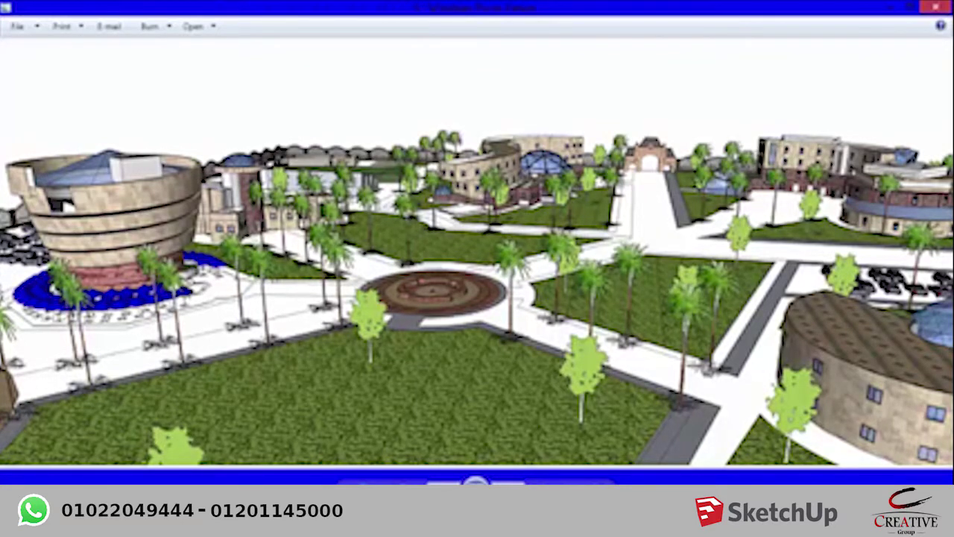
key("Right")
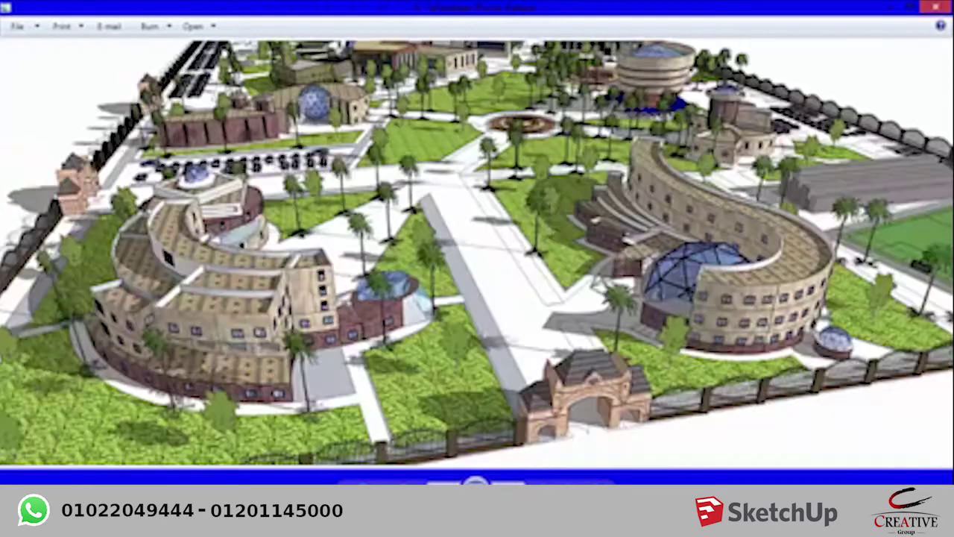
key("Right")
key("Right")
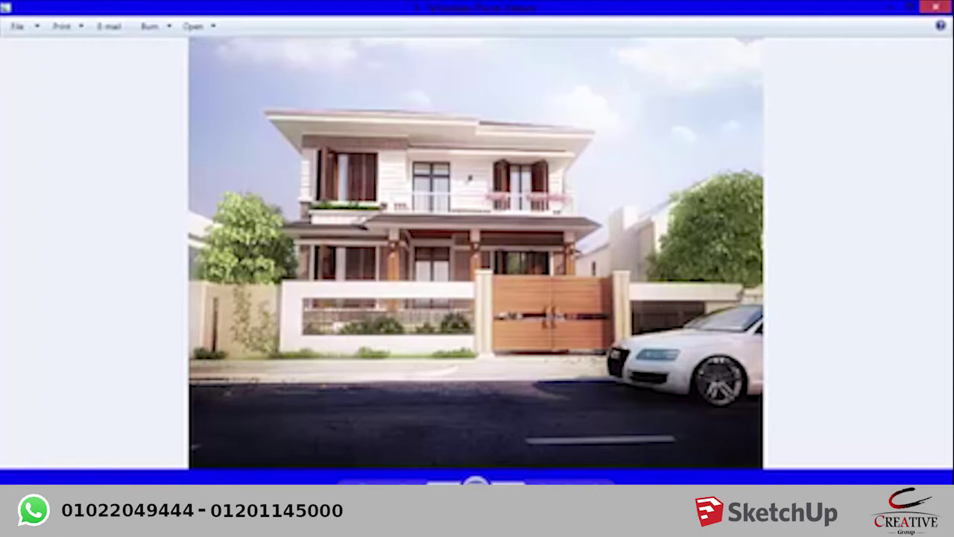
key("Right")
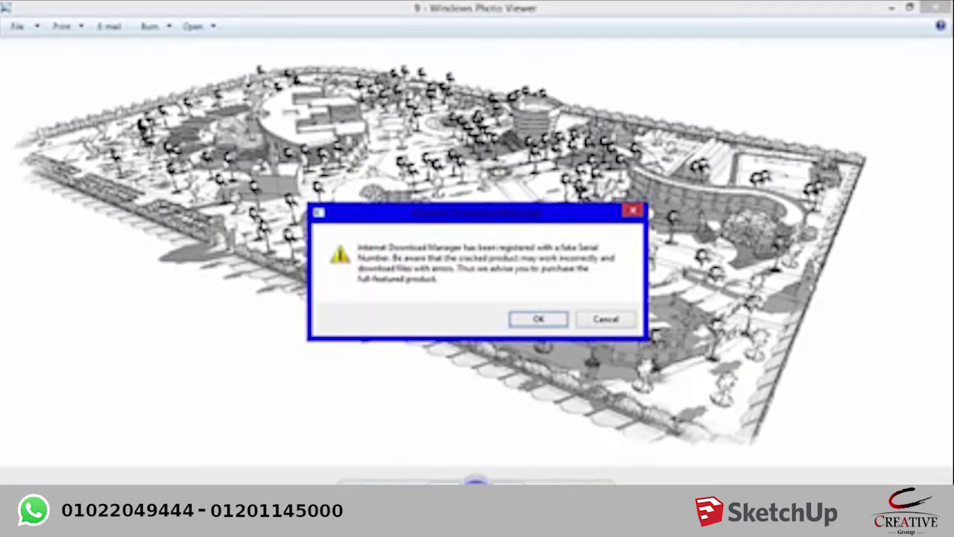
- Dismiss the Internet Download Manager warning
key("Return")
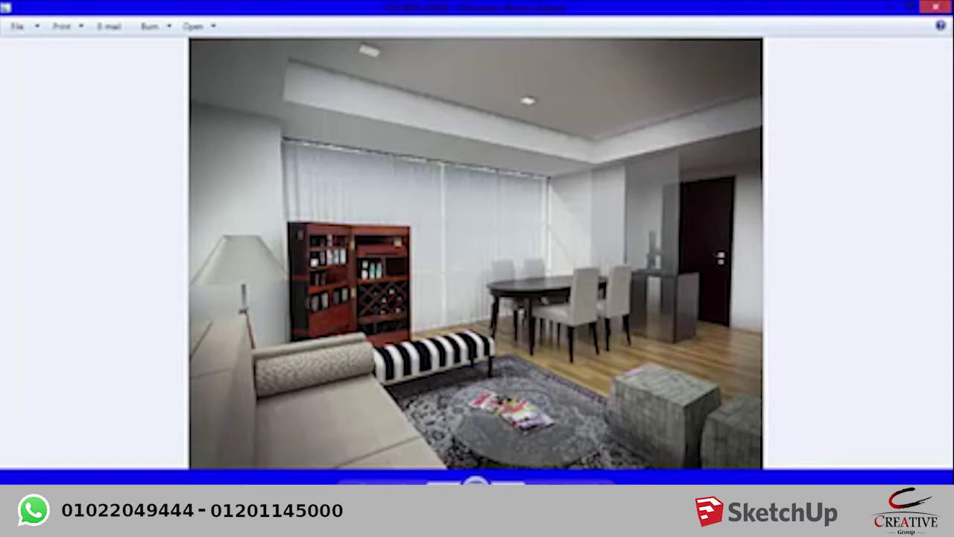
- Page through the resort, complex, bedroom, mosque, lobby and dining renders, then close Photo Viewer
key("Right")
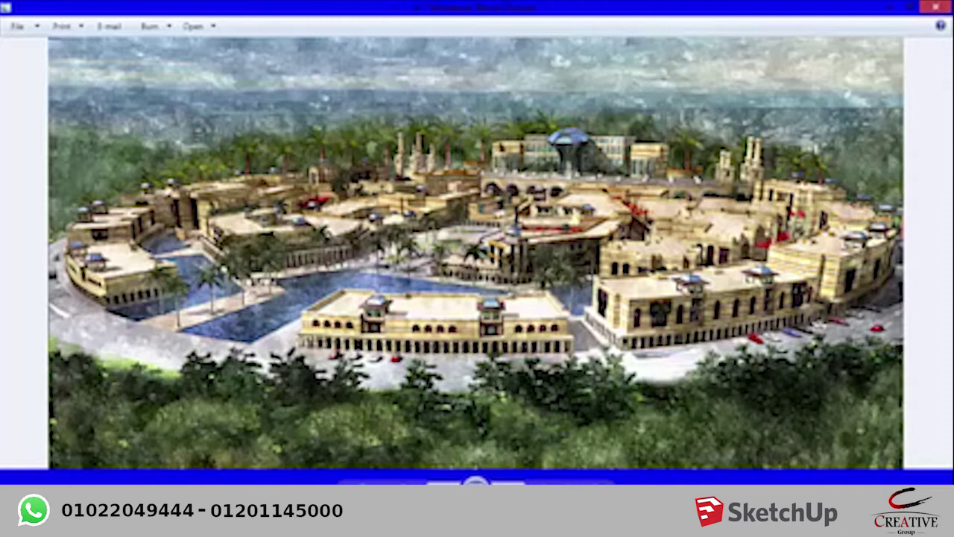
key("Right")
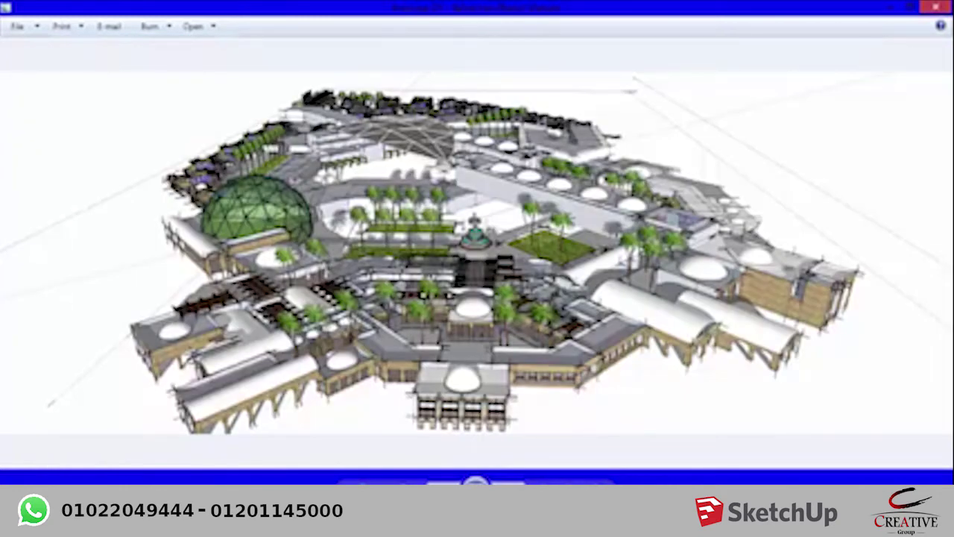
key("Right")
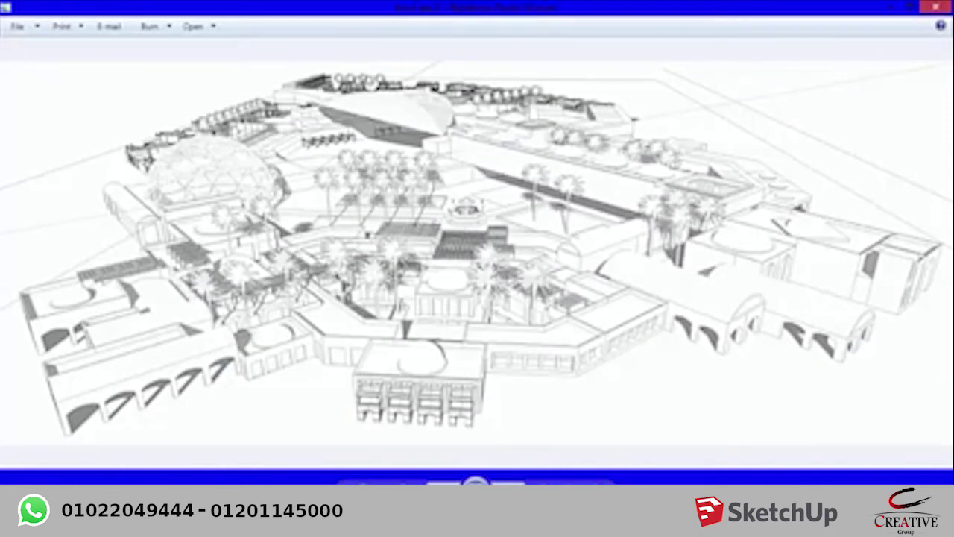
key("Right")
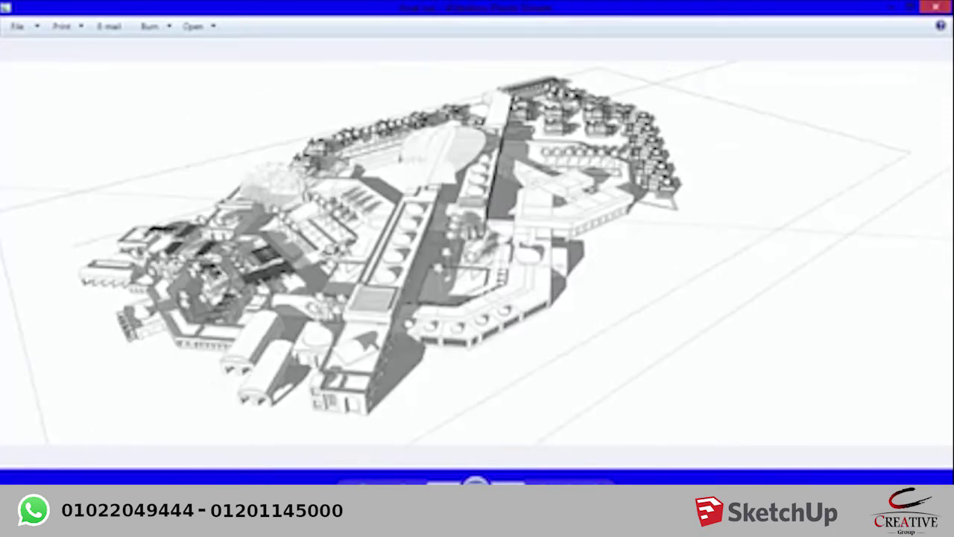
key("Right")
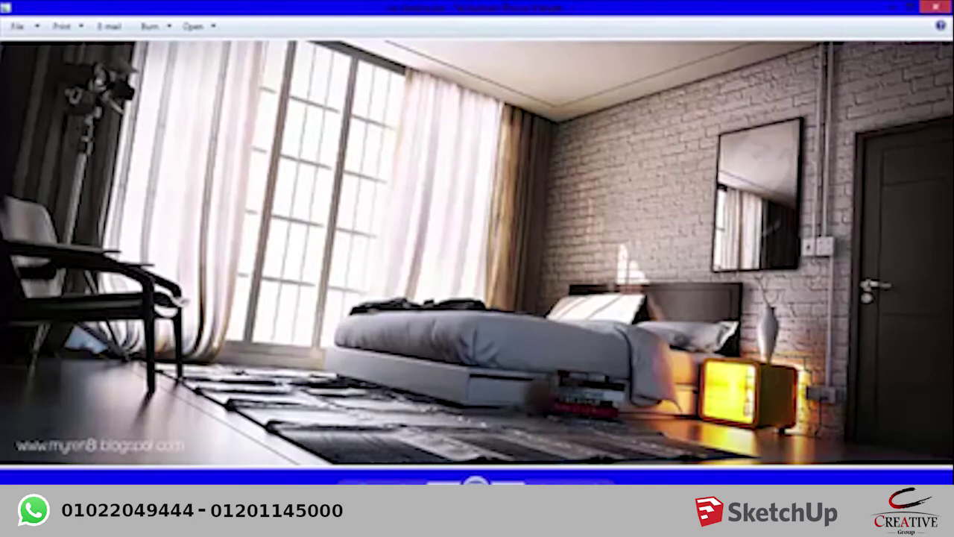
key("Right")
key("Right")
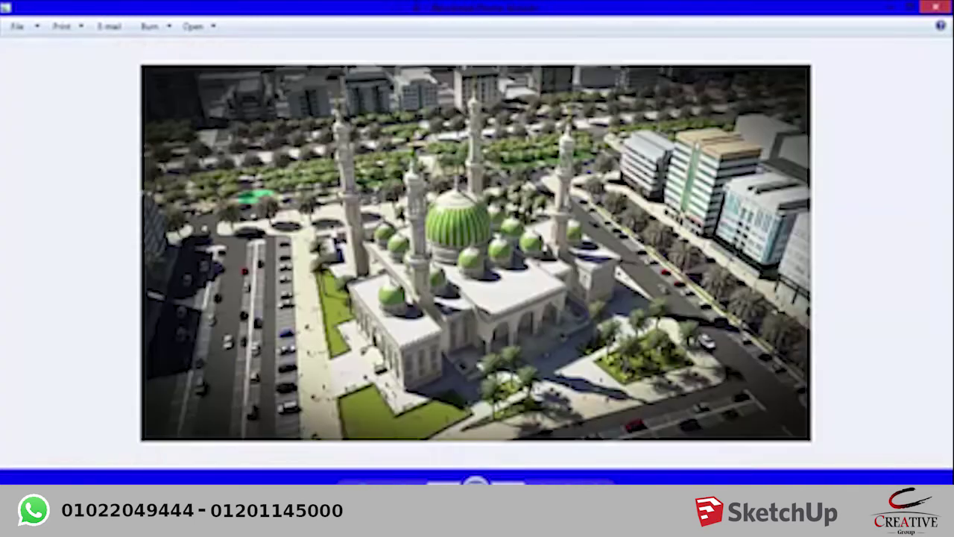
key("Right")
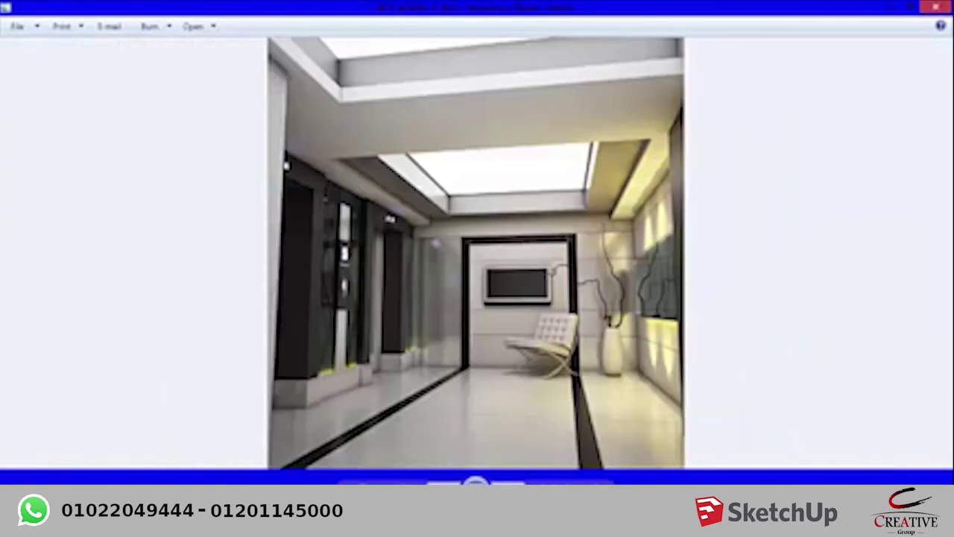
key("Right")
key("Right")
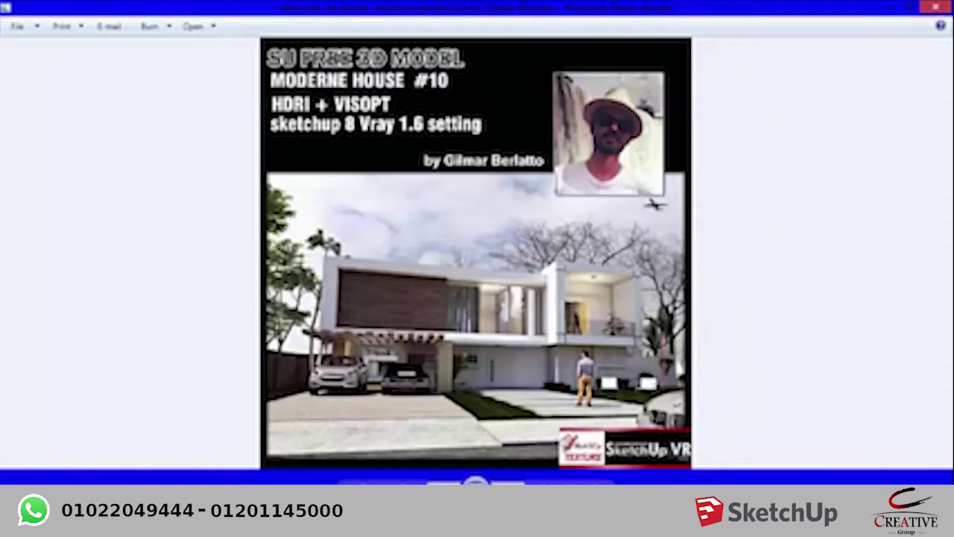
key("Right")
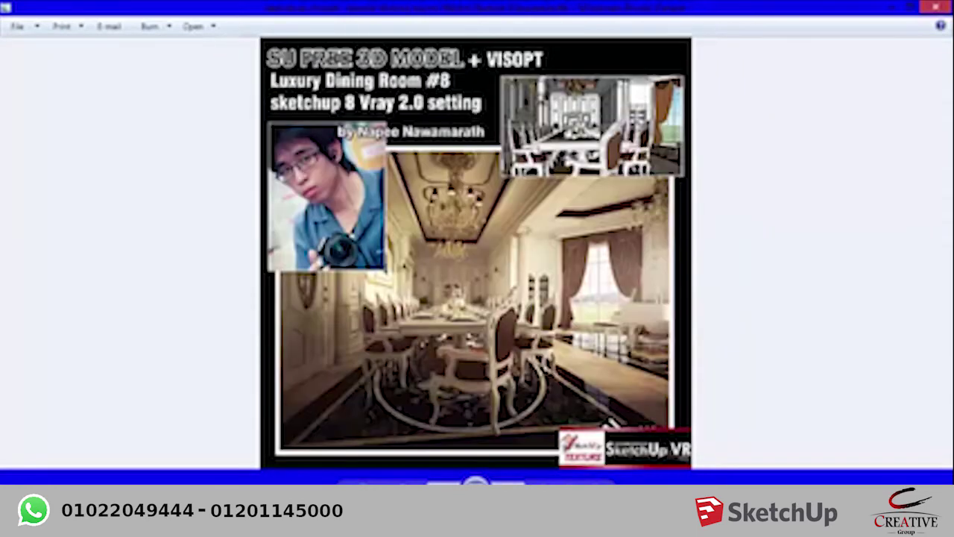
key("Right")
key("Escape")
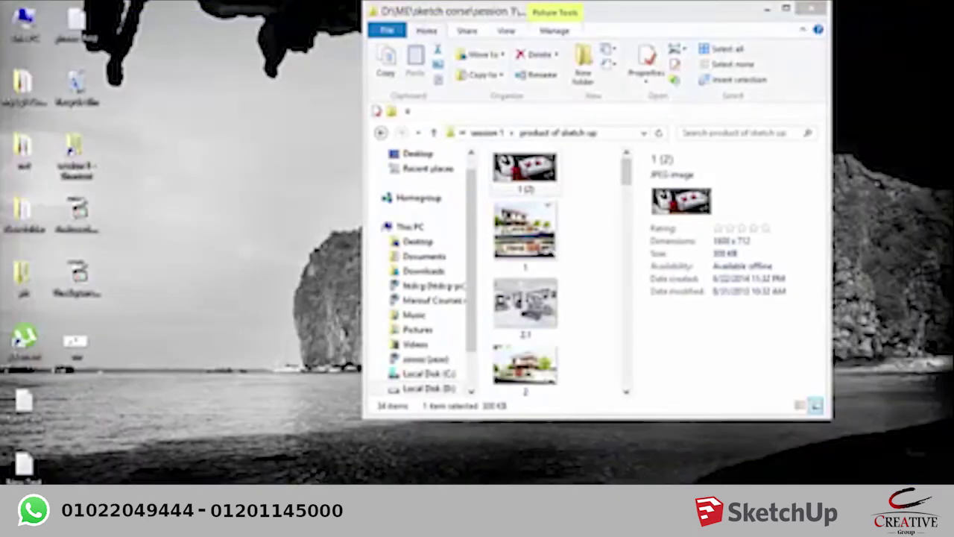
- Bring up the Windows Start screen to launch SketchUp
key("super")
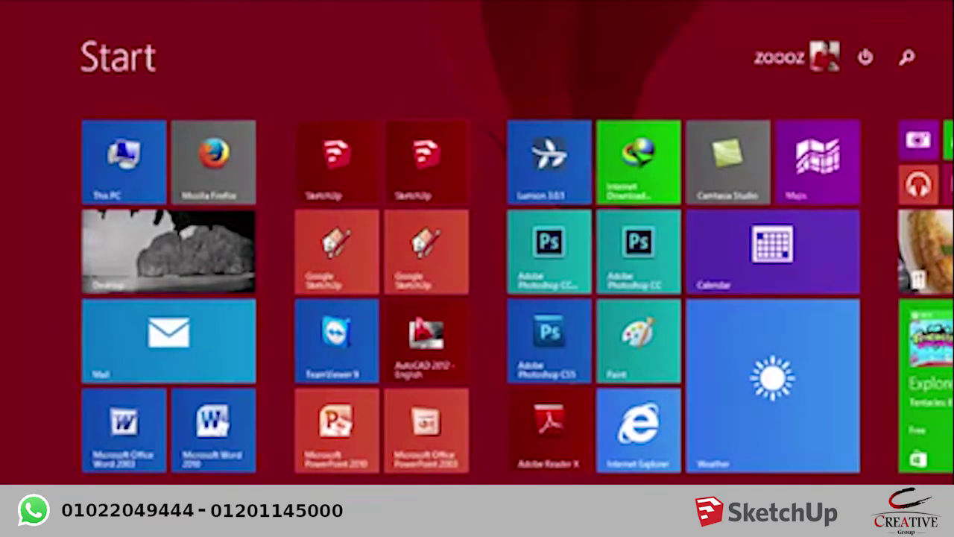
key("super")
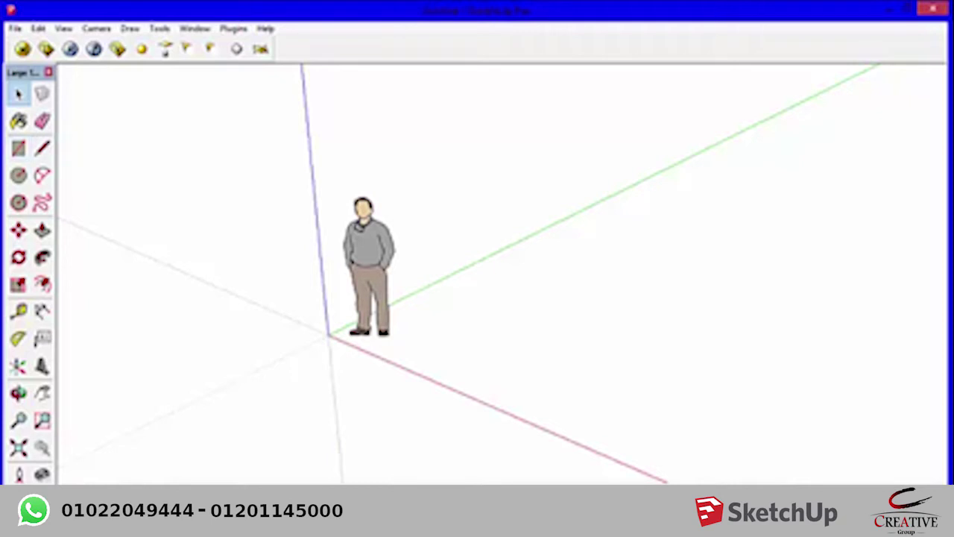
- Orbit and pan the view so the red axis runs nearly horizontal
key("h")
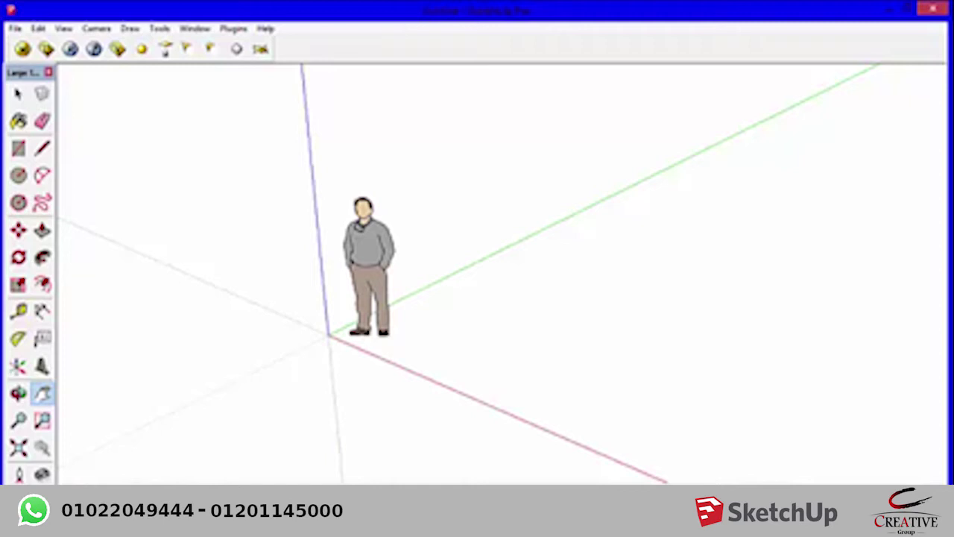
key("o")
left_click_drag(522, 298, 417, 298)
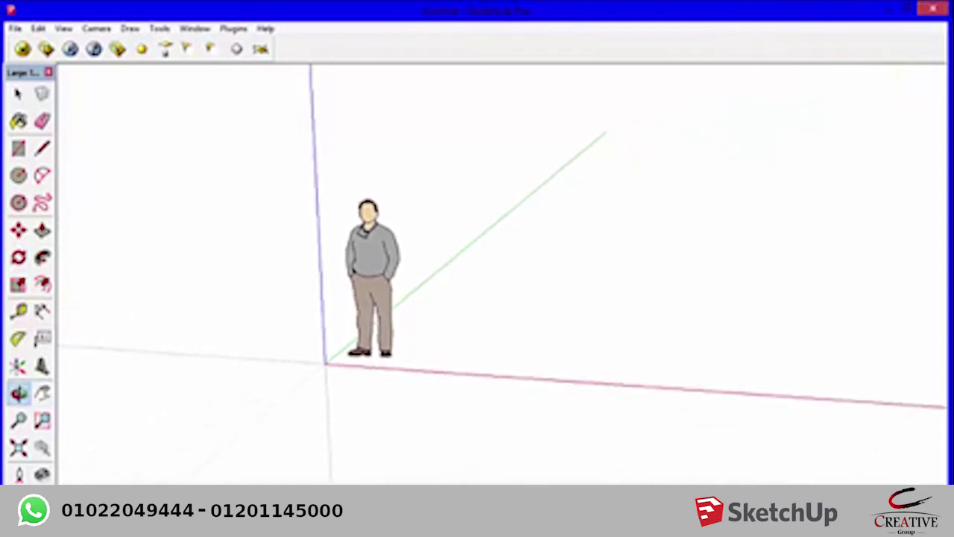
key("h")
left_click_drag(447, 261, 420, 274)
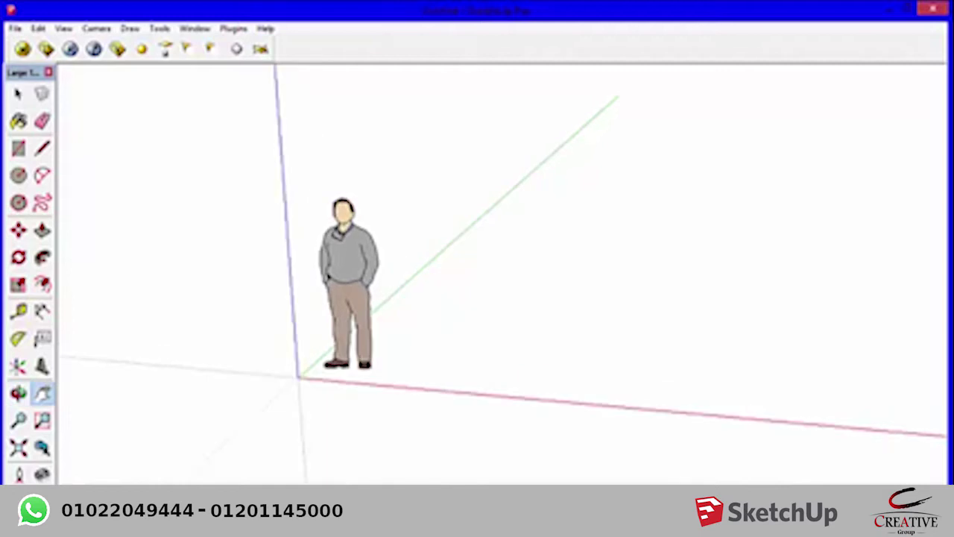
- Select and delete the person figure, then undo to bring it back
key("space")
left_click_drag(456, 328, 298, 188)
key("Delete")
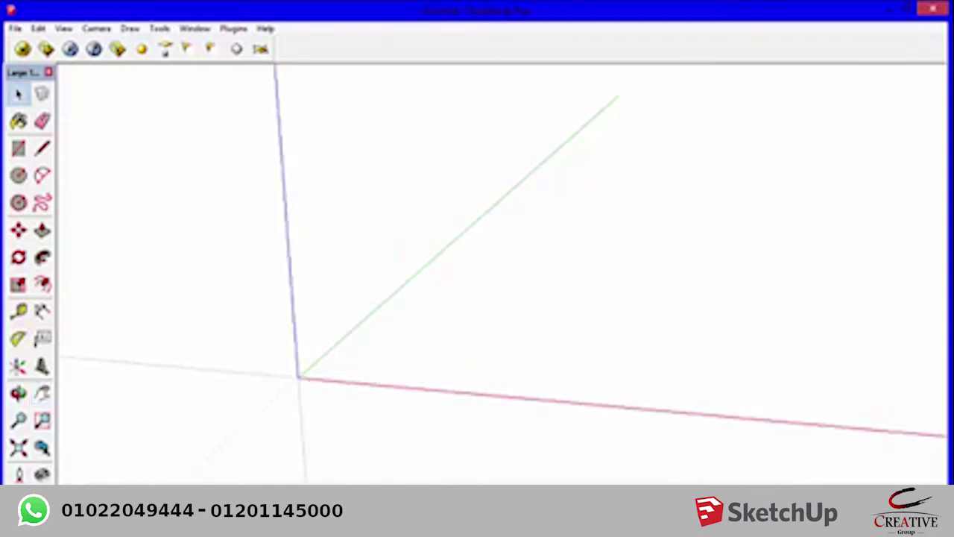
key("ctrl+z")
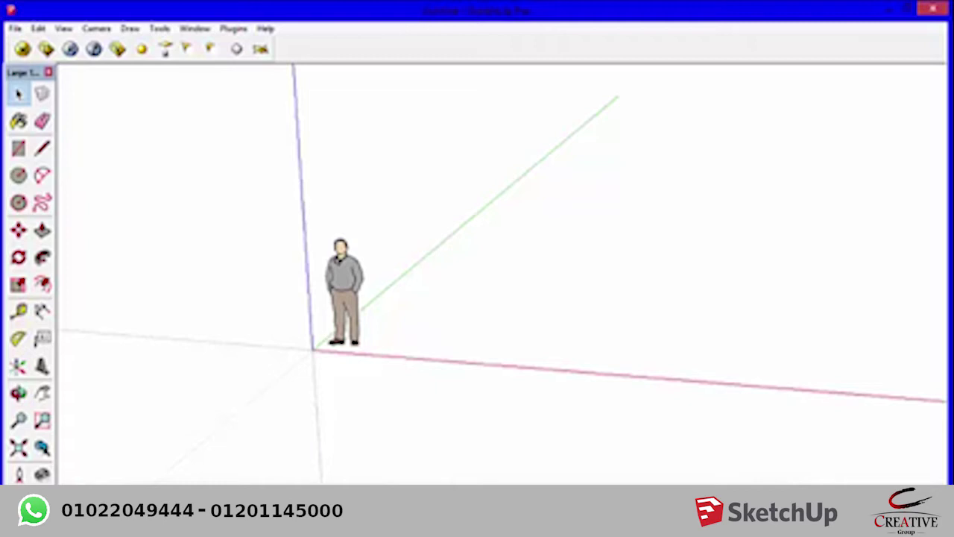
- Draw a ground rectangle beside the figure and push/pull it upward into a tall box
key("r")
left_click(501, 276)
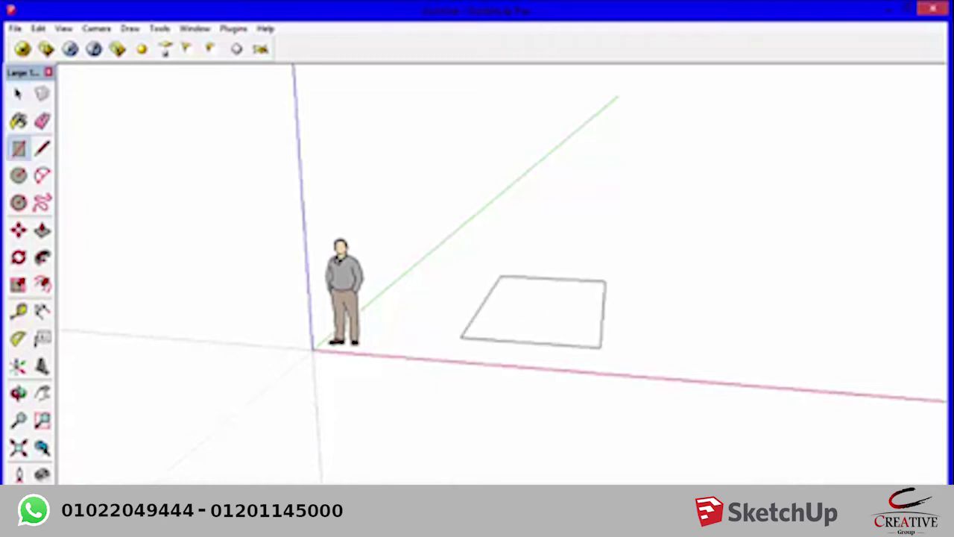
left_click(649, 337)
key("p")
left_click_drag(559, 307, 565, 131)
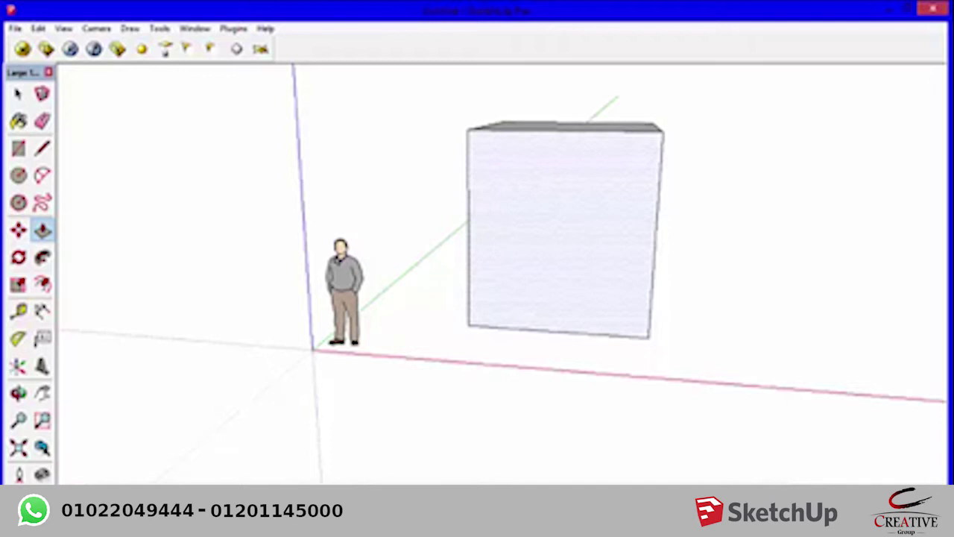
key("Escape")
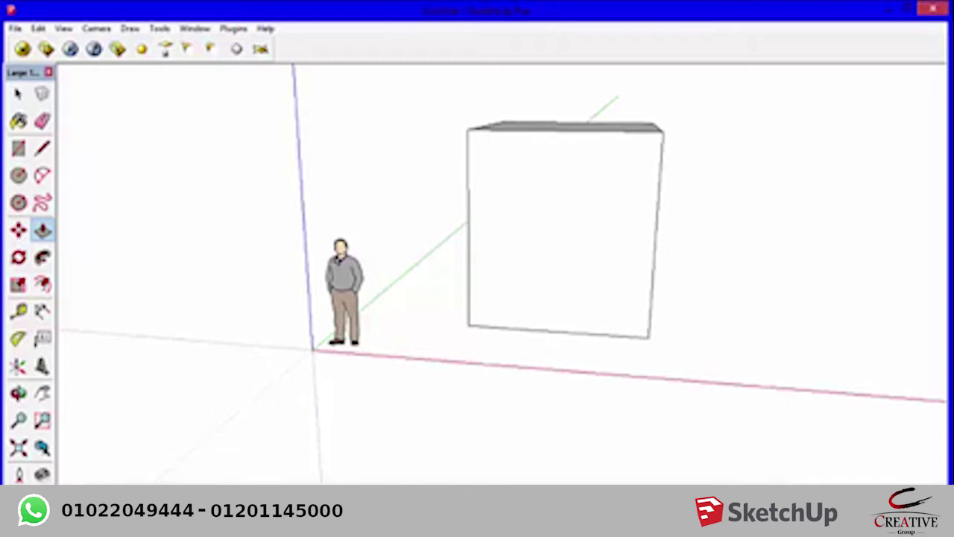
- Orbit and pan around the box to inspect its sides and top
key("o")
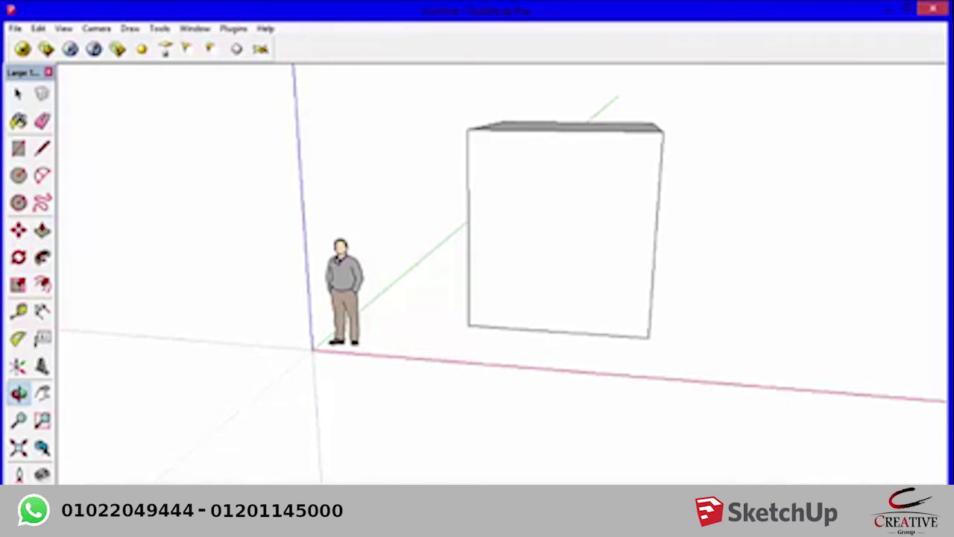
left_click_drag(522, 261, 417, 261)
key("p")
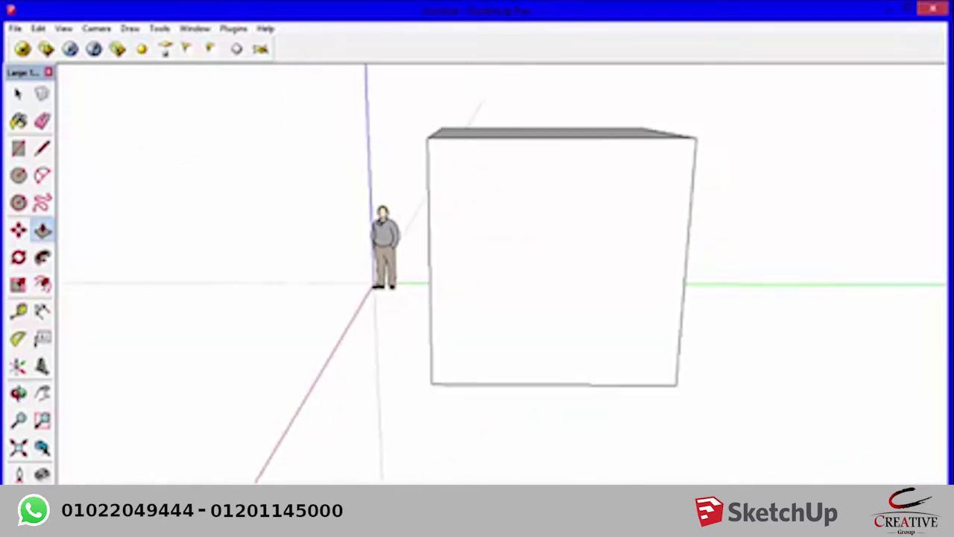
mouse_move(522, 261)
middle_mouse_down()
mouse_move(372, 261)
mouse_move(484, 261)
middle_mouse_up()
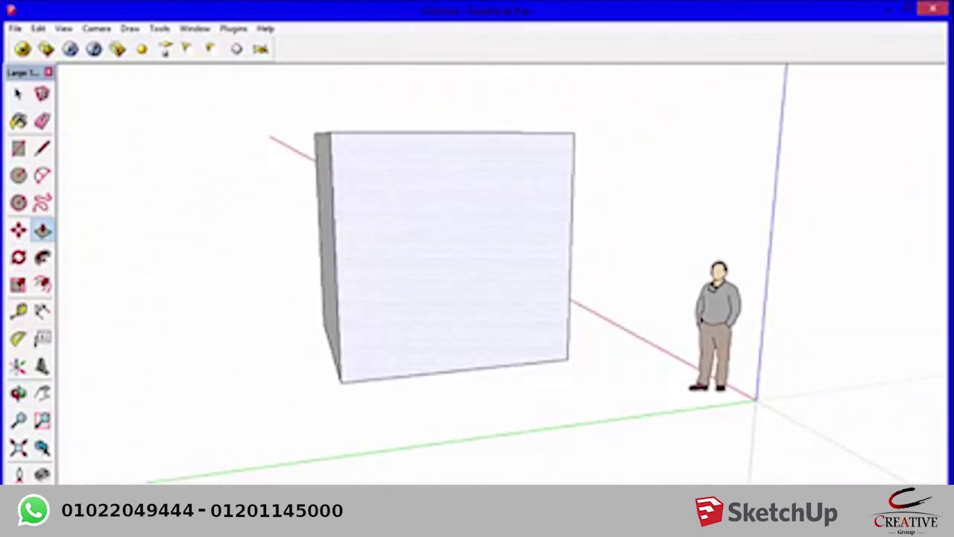
key("h")
mouse_move(715, 390)
left_mouse_down()
mouse_move(944, 390)
mouse_move(716, 397)
left_mouse_up()
middle_click_drag(715, 398, 447, 372)
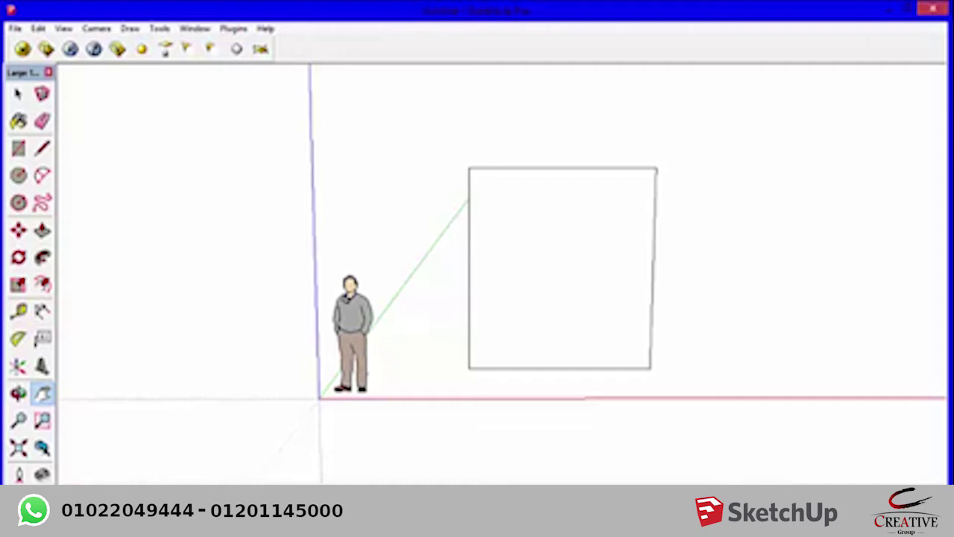
middle_click_drag(559, 268, 589, 276)
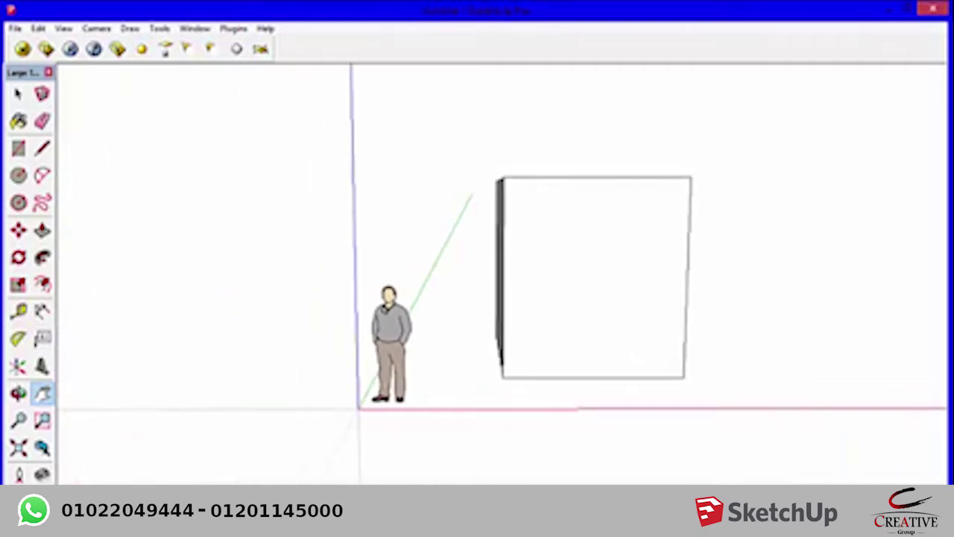
middle_click_drag(559, 276, 589, 246)
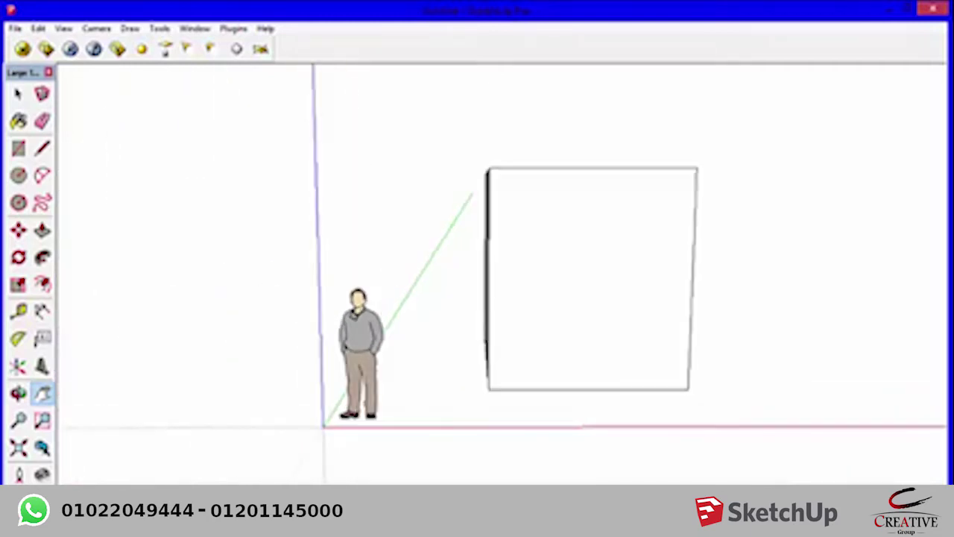
mouse_move(559, 276)
middle_mouse_down()
mouse_move(522, 283)
mouse_move(522, 246)
middle_mouse_up()
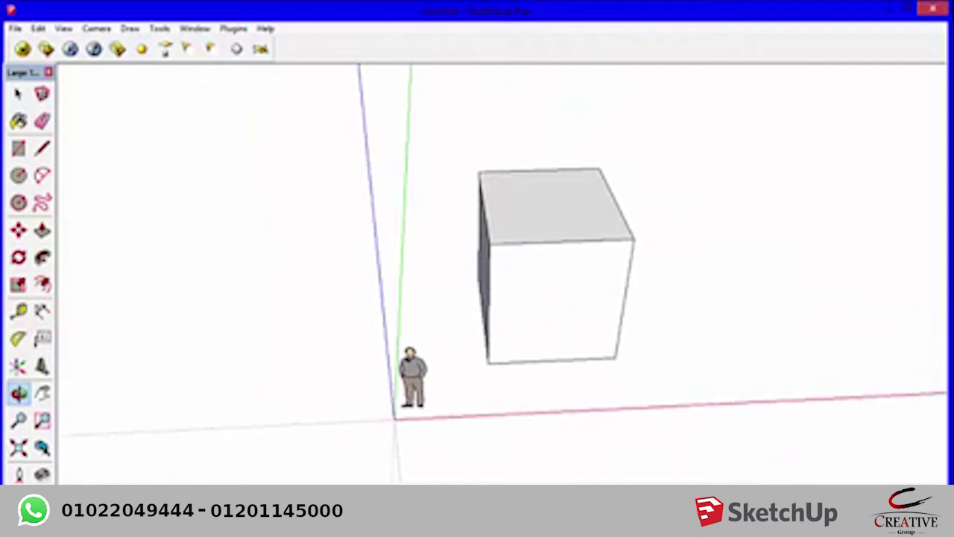
- Select the box and figure, and orbit to a lower front-right view
key("h")
key("space")
left_click_drag(656, 422, 331, 139)
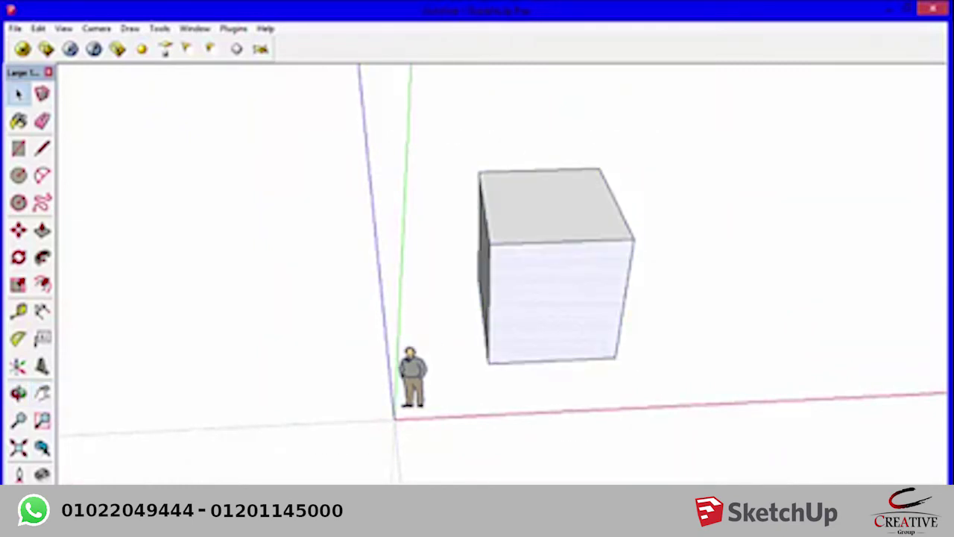
middle_click_drag(522, 298, 447, 283)
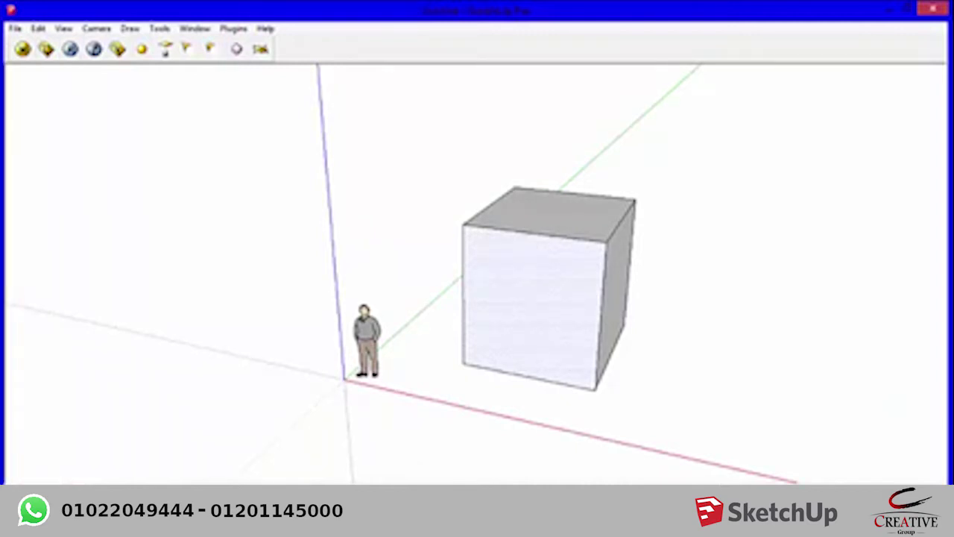
left_click(63, 29)
mouse_move(38, 28)
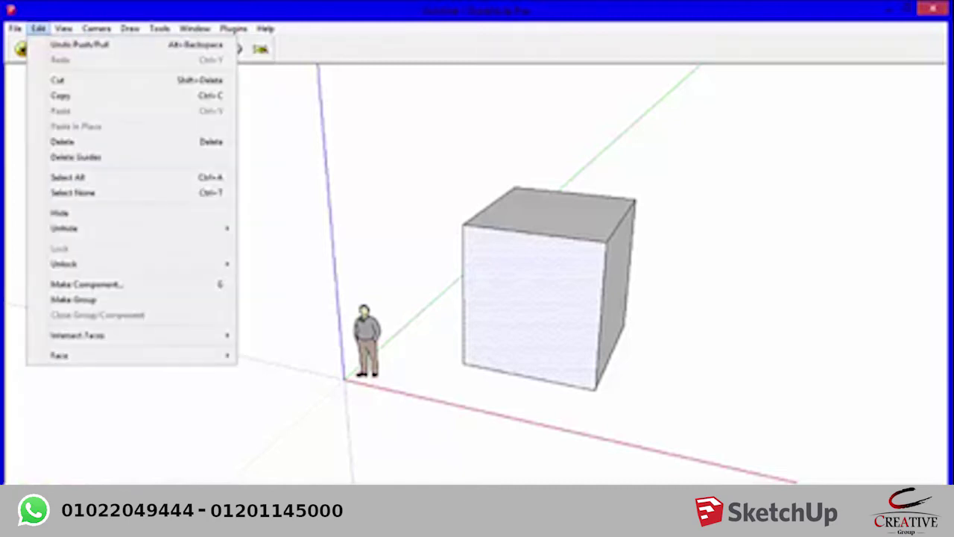
- Turn on the Large Tool Set from View > Toolbars, then hide it again
left_click(88, 44)
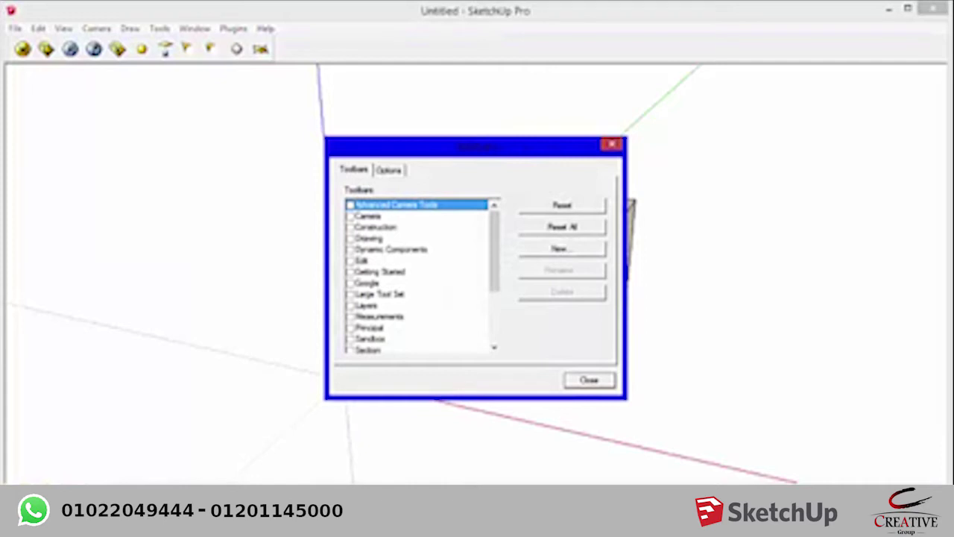
left_click(350, 294)
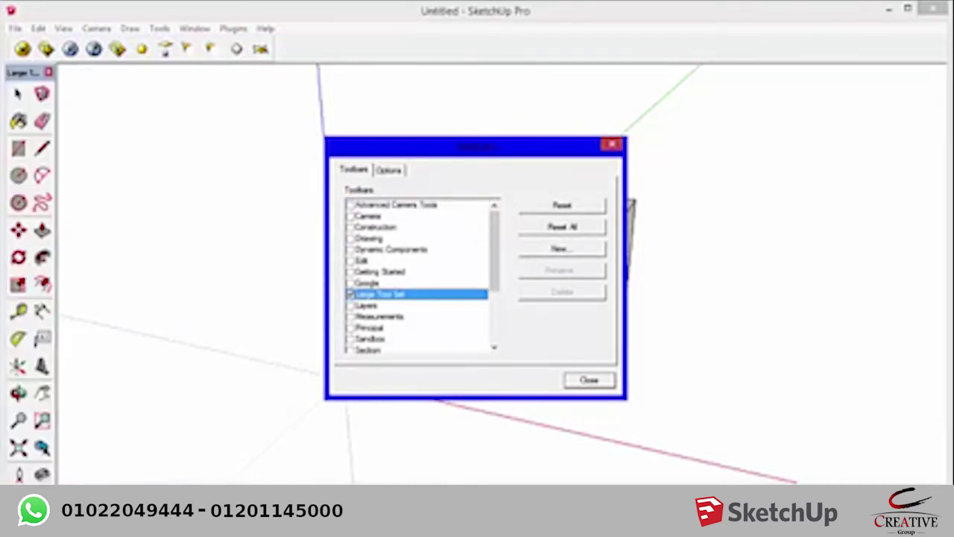
key("Escape")
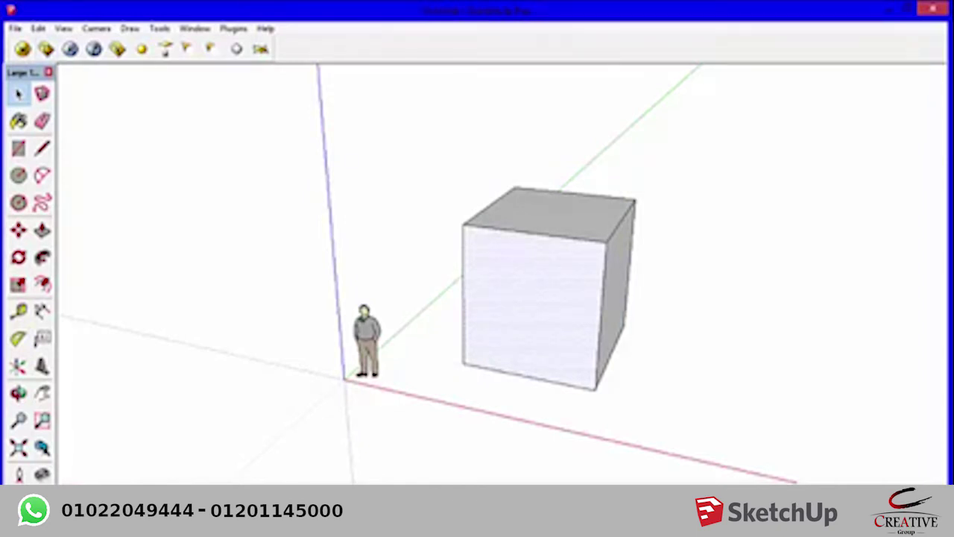
left_click(47, 72)
- Re-enable the Large Tool Set from the Toolbars list
left_click(63, 28)
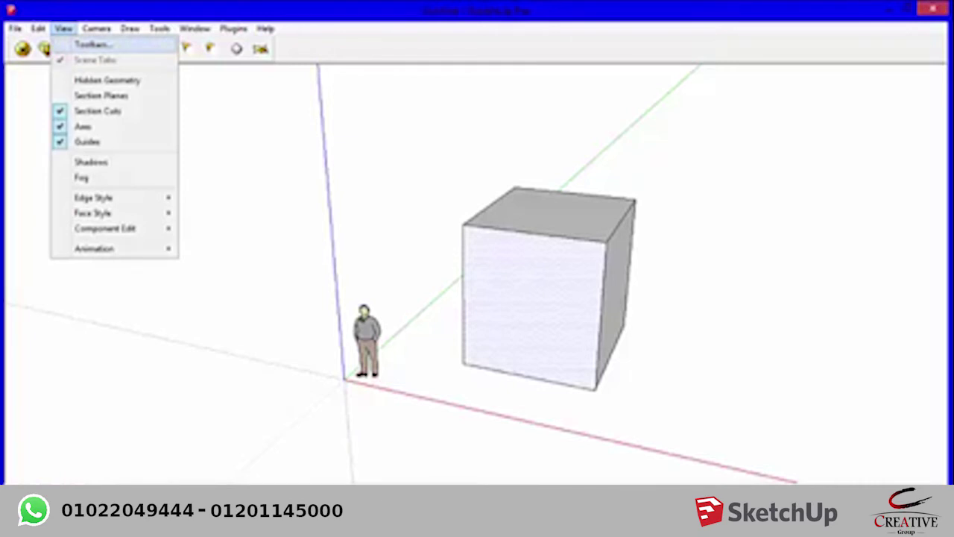
left_click(91, 45)
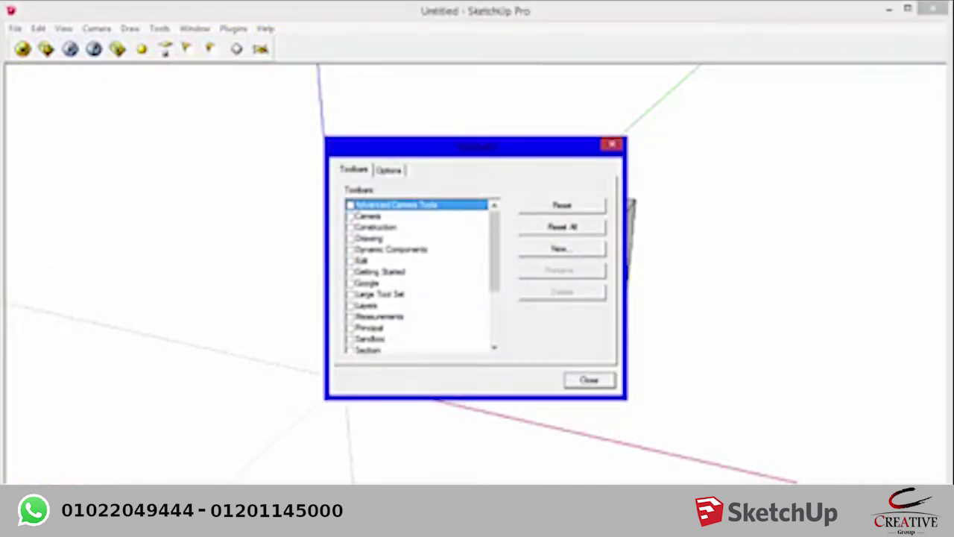
left_click(351, 294)
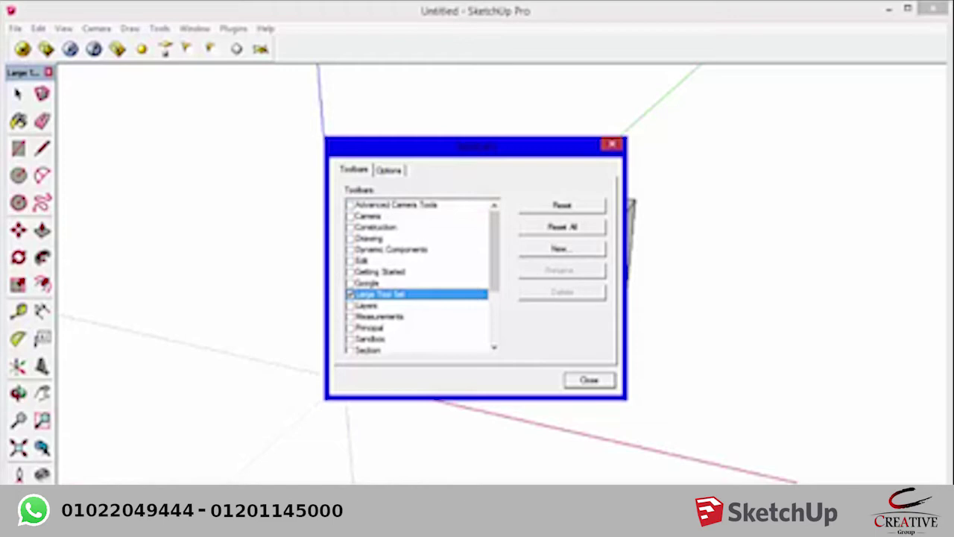
key("Escape")
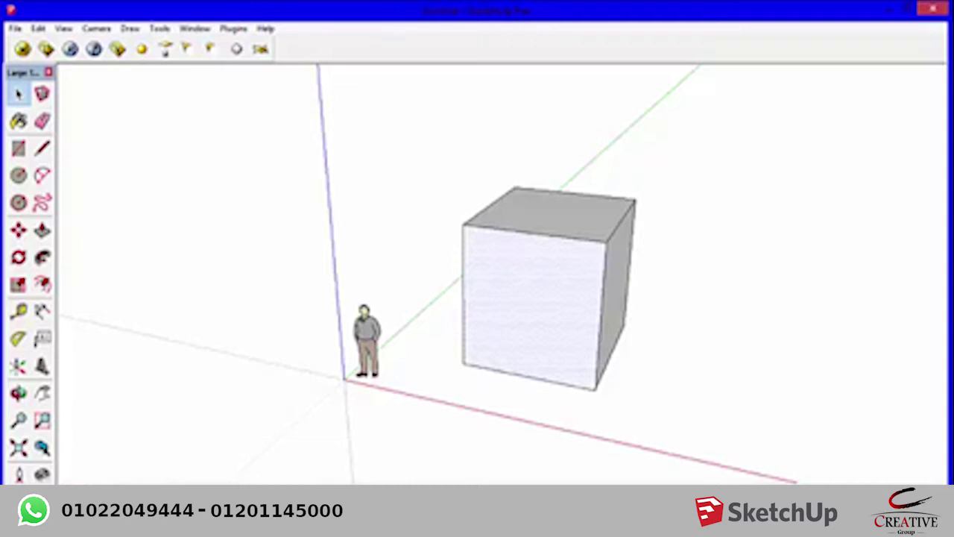
middle_click_drag(521, 298, 537, 299)
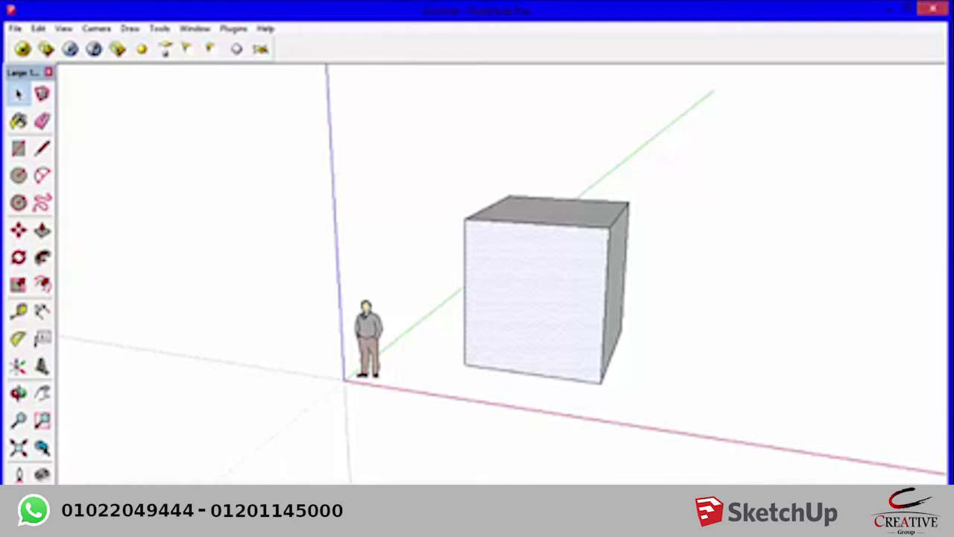
scroll(369, 335, "up", 2)
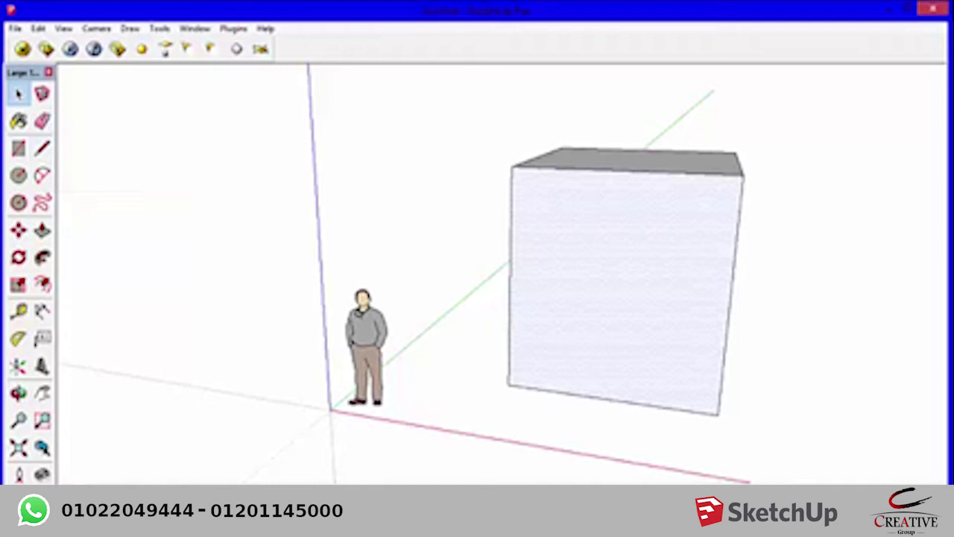
- Push/pull the box's top face upward to make it a taller block
scroll(597, 276, "down", 3)
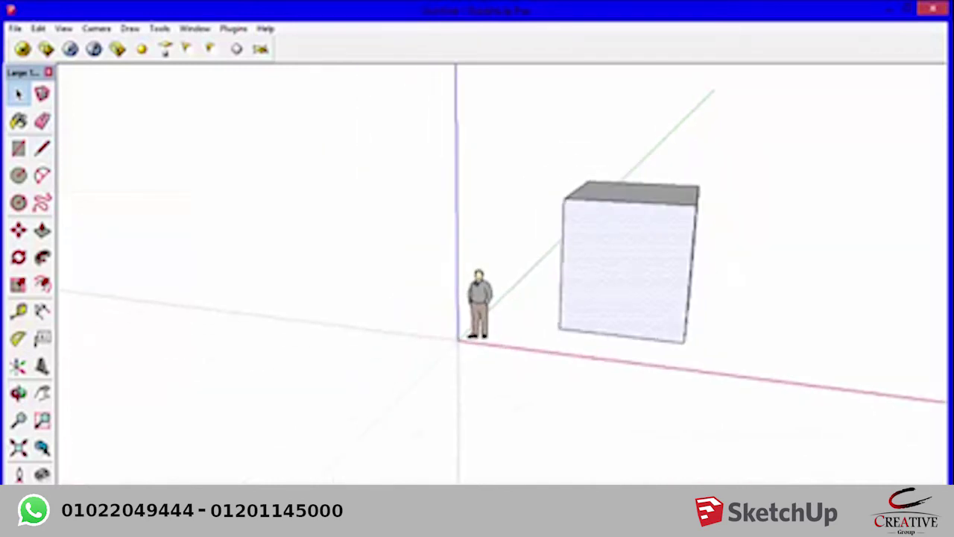
key("p")
key("space")
key("p")
left_click(630, 193)
left_click(701, 94)
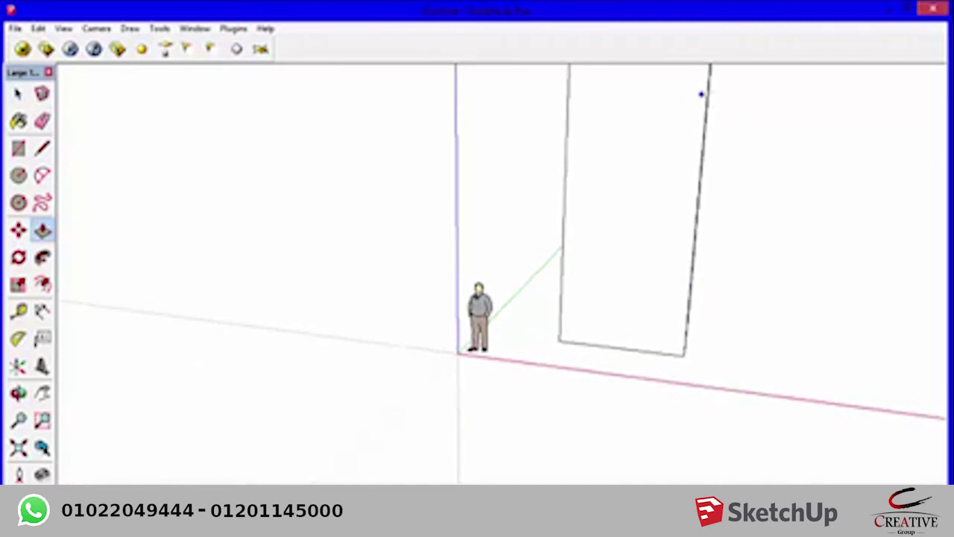
middle_click_drag(701, 94, 663, 198, "shift")
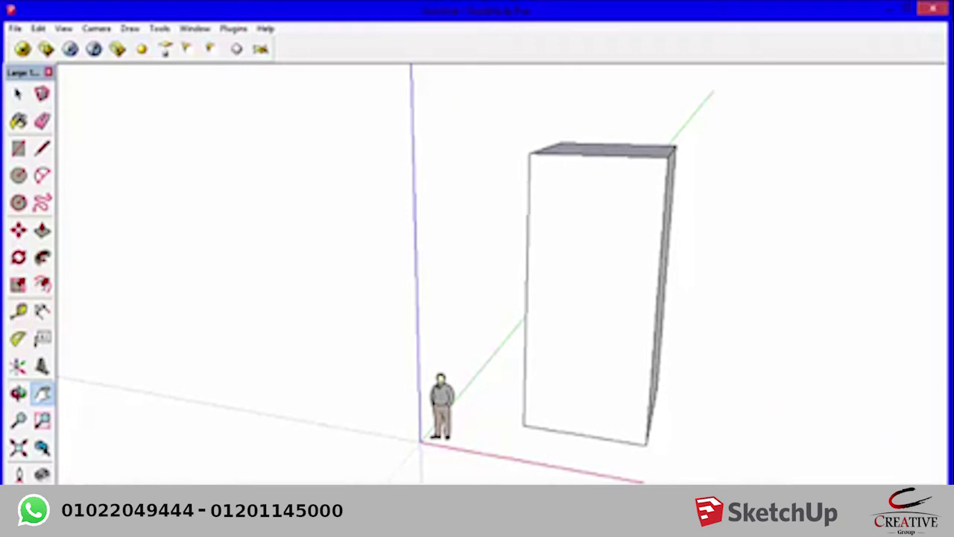
- Delete the person figure, then select all and delete the box, leaving bare axes
key("space")
left_click(441, 406)
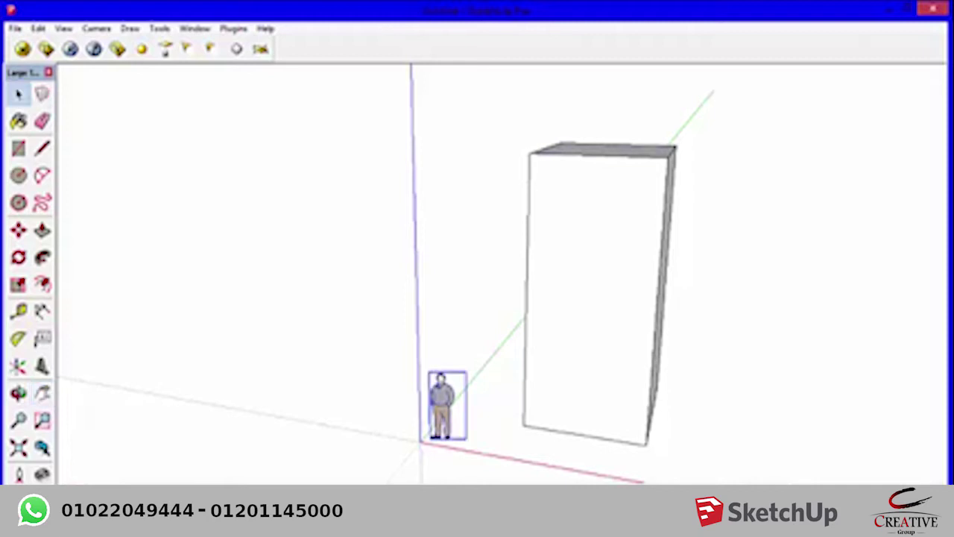
key("Delete")
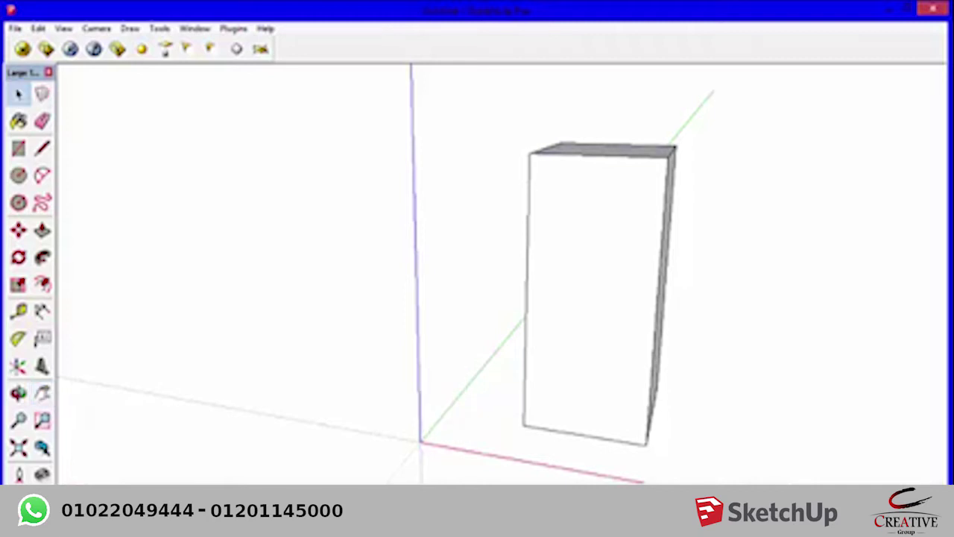
key("ctrl+a")
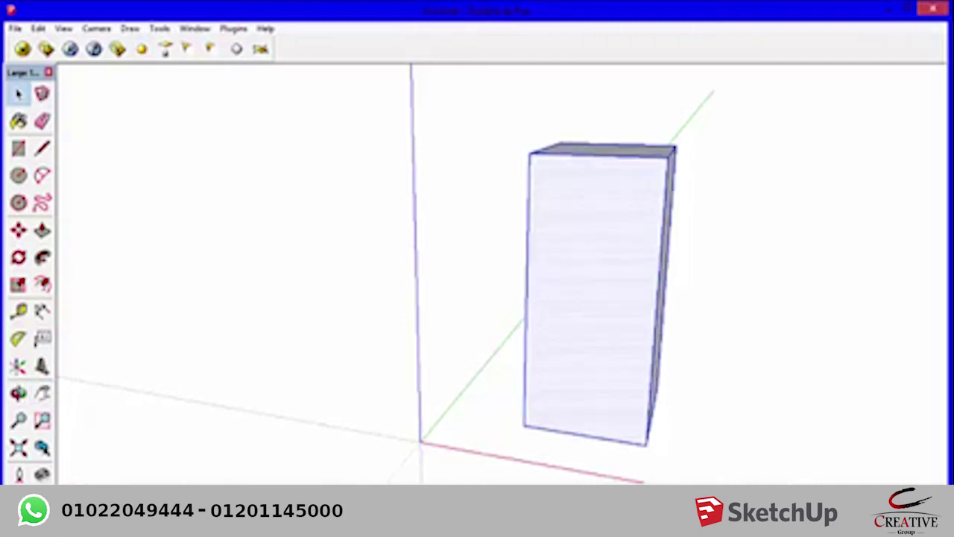
key("Delete")
middle_click_drag(477, 269, 388, 246)
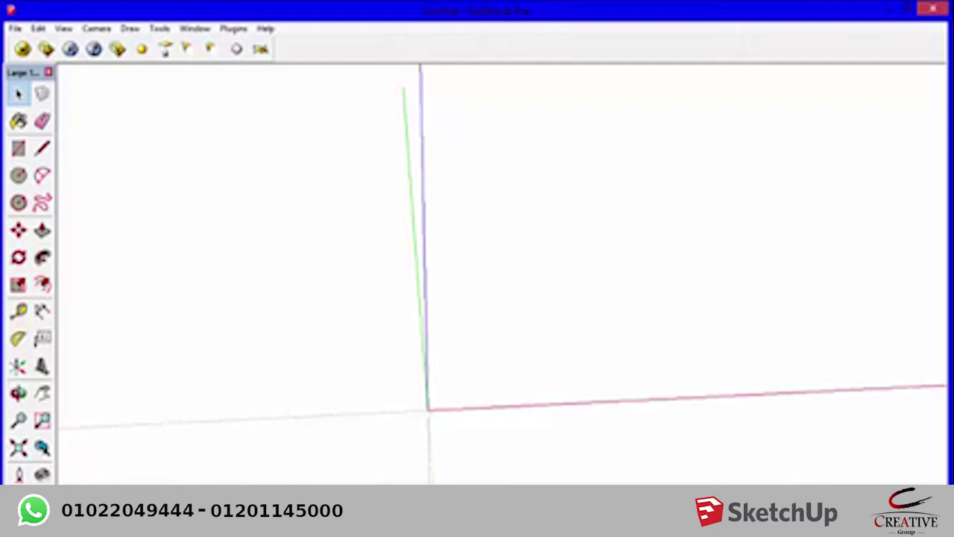
middle_click_drag(522, 261, 596, 246)
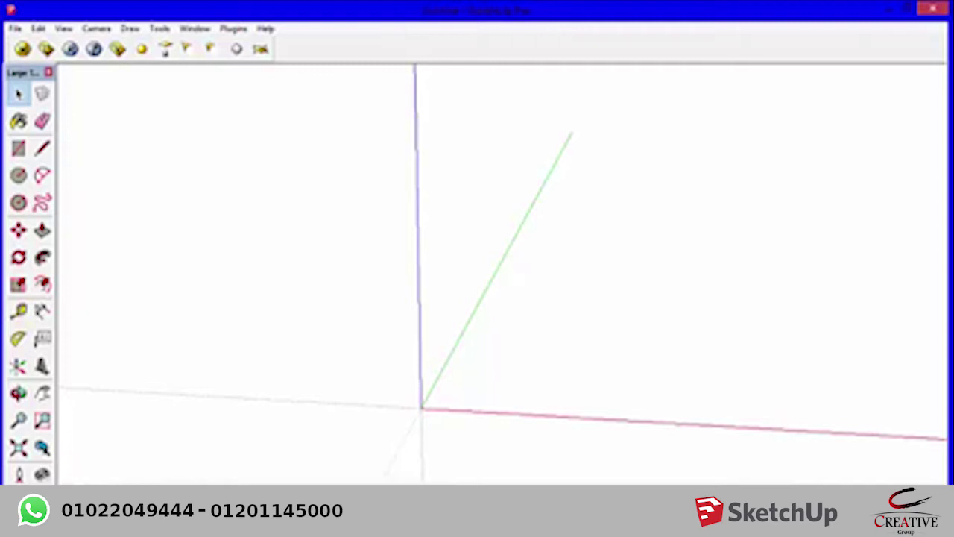
middle_click_drag(522, 261, 533, 261)
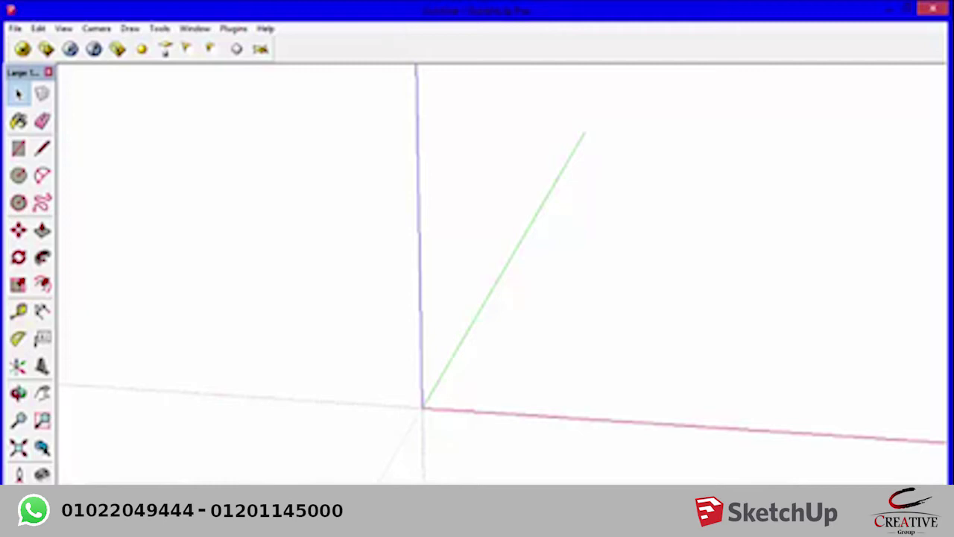
middle_click_drag(522, 299, 544, 254)
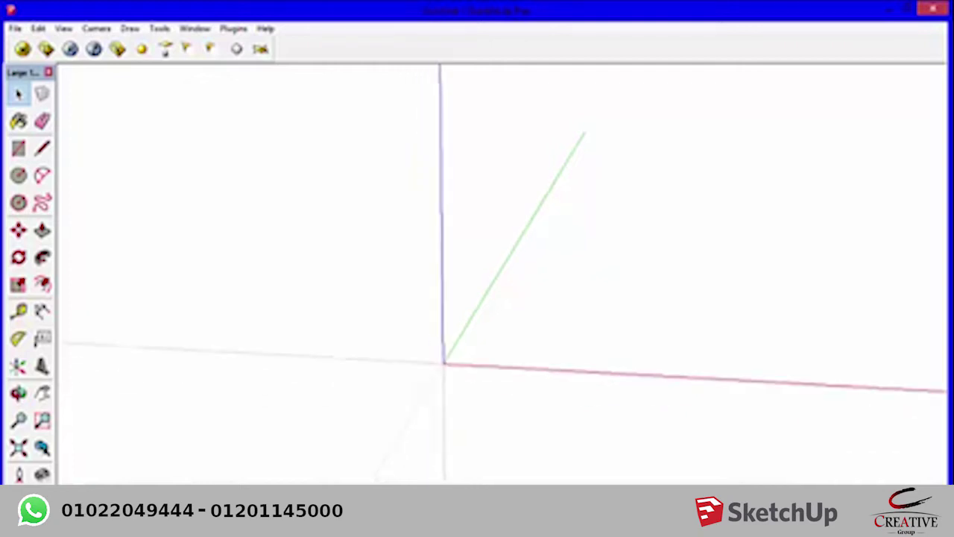
mouse_move(477, 268)
middle_mouse_down()
mouse_move(387, 268)
mouse_move(492, 268)
middle_mouse_up()
left_click_drag(522, 269, 475, 266)
key("space")
key("h")
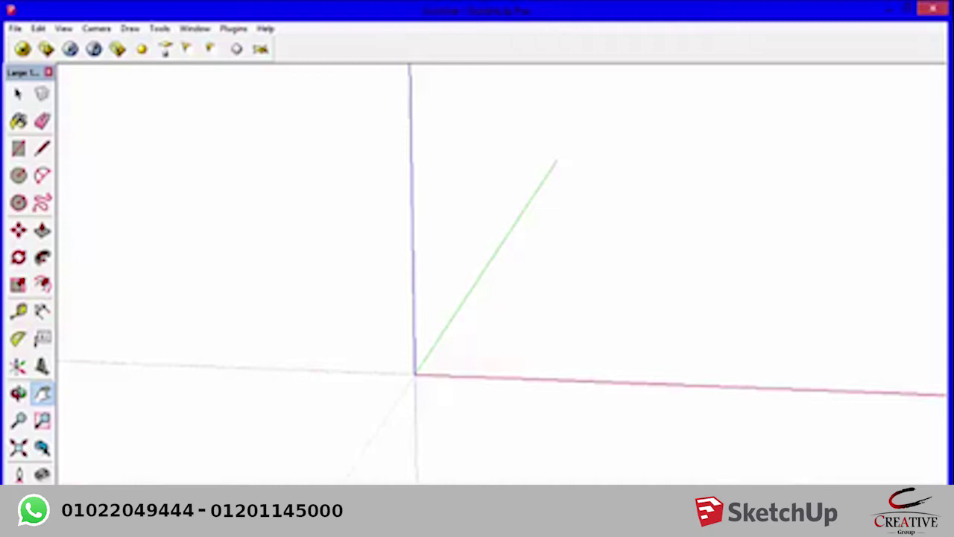
- Orbit slightly around the empty axes and activate the Line tool (L)
key("l")
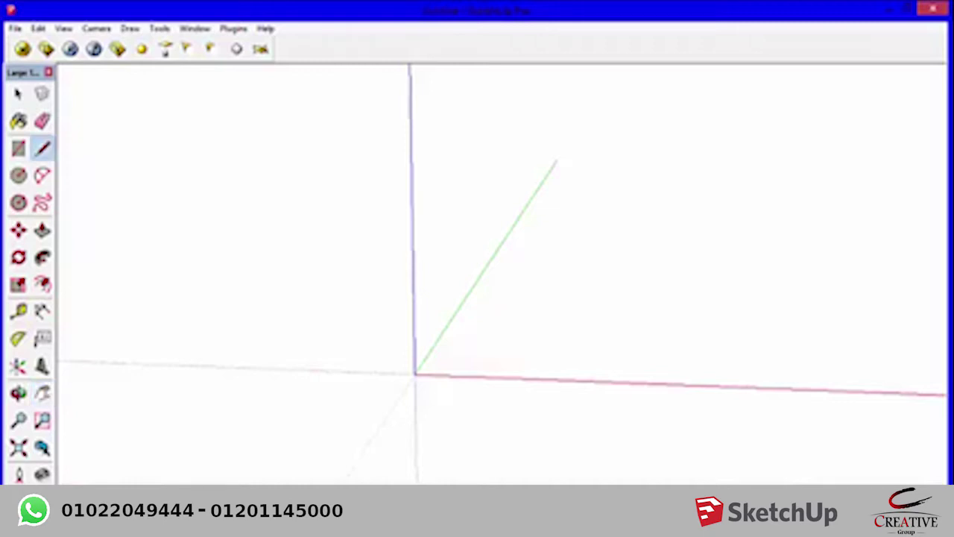
middle_click_drag(522, 261, 514, 253)
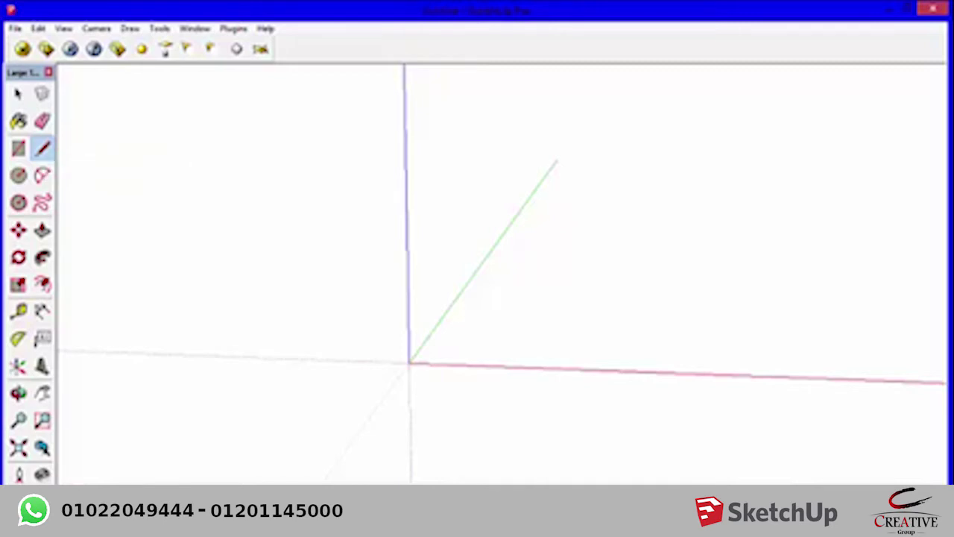
middle_click_drag(522, 261, 477, 246)
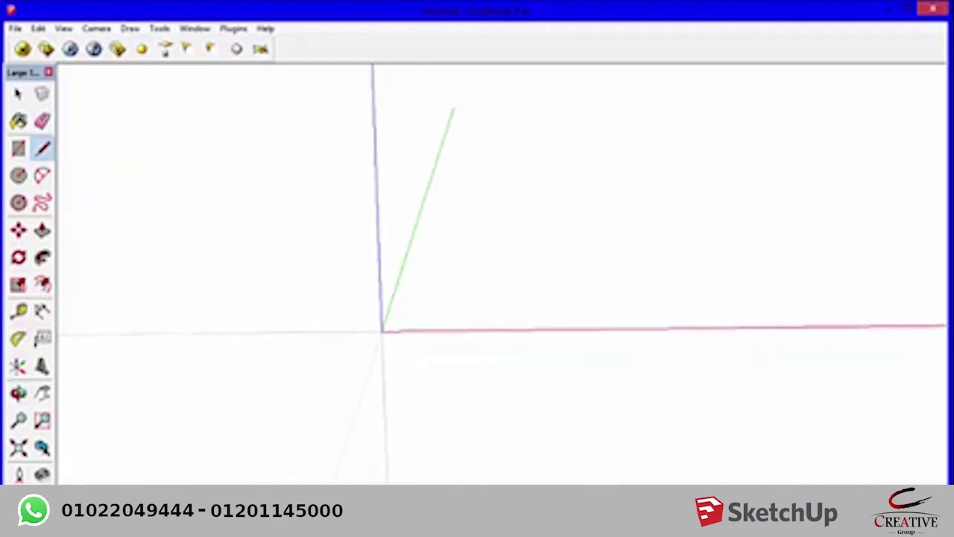
middle_click_drag(522, 260, 511, 269)
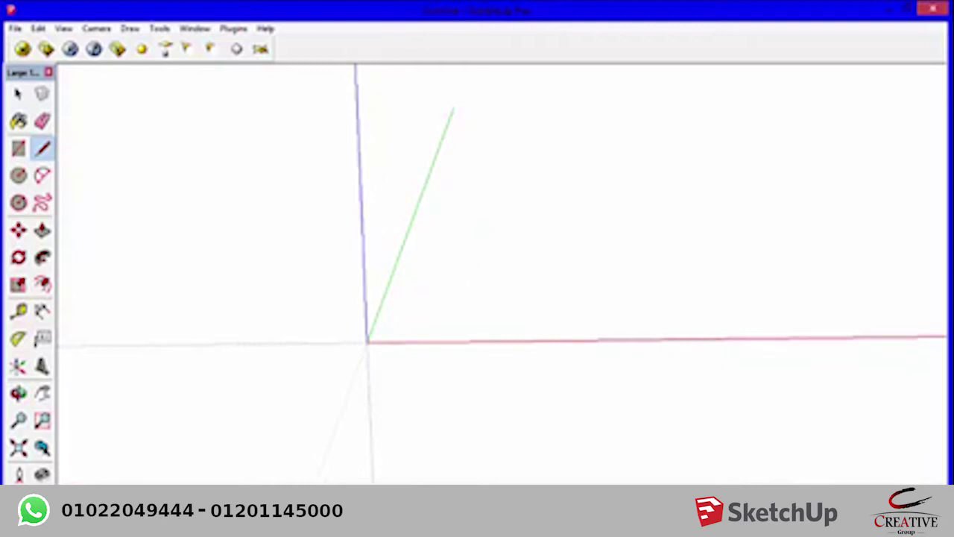
middle_click_drag(522, 260, 500, 246)
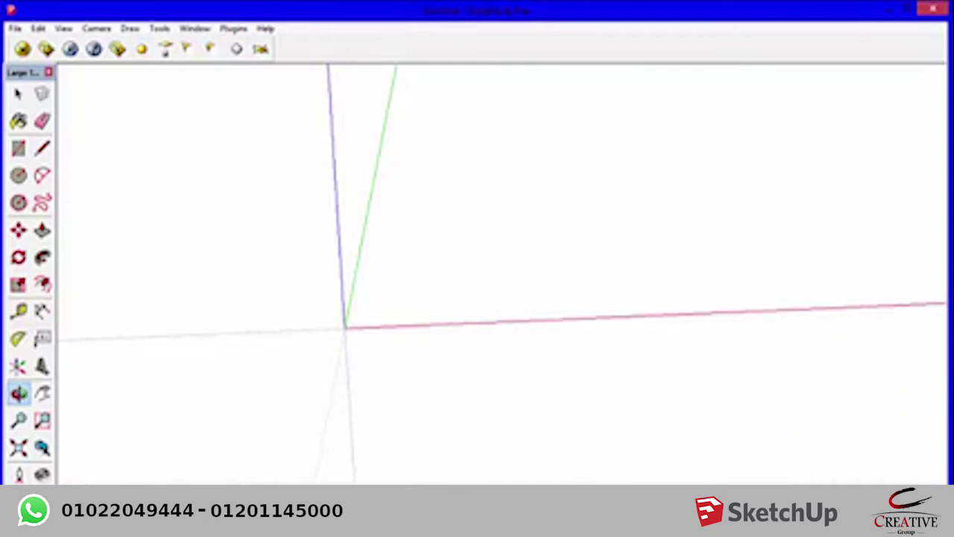
key("l")
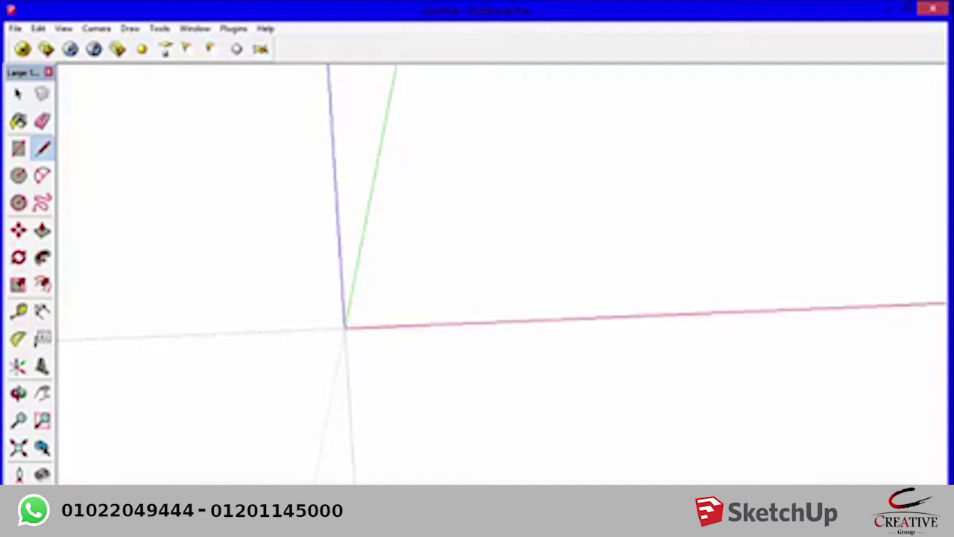
- Draw a short straight edge parallel to the red axis, right of the origin
left_click(448, 296)
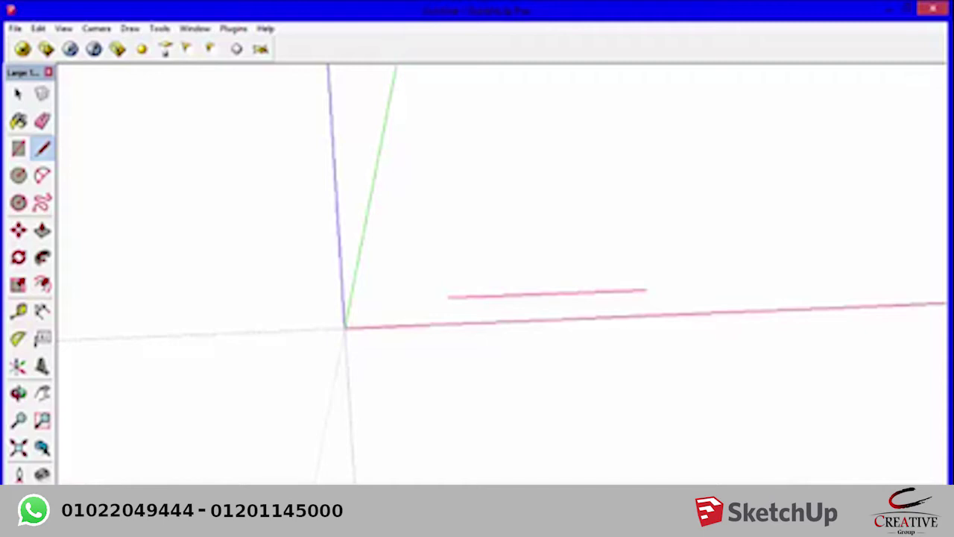
left_click(527, 294)
left_click(631, 291)
left_click(933, 279)
left_click(605, 292)
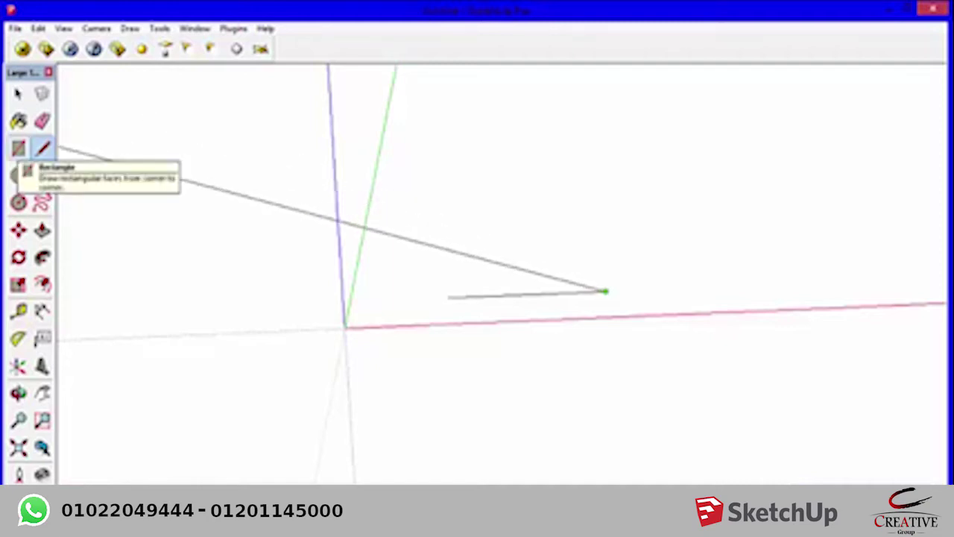
left_click(18, 148)
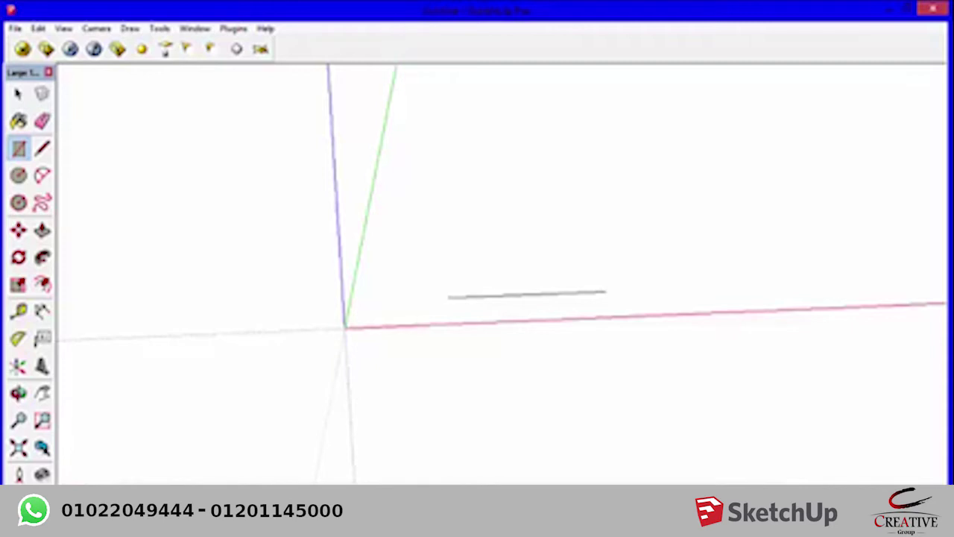
- Delete the drawn edge and start a new line on the red axis
key("l")
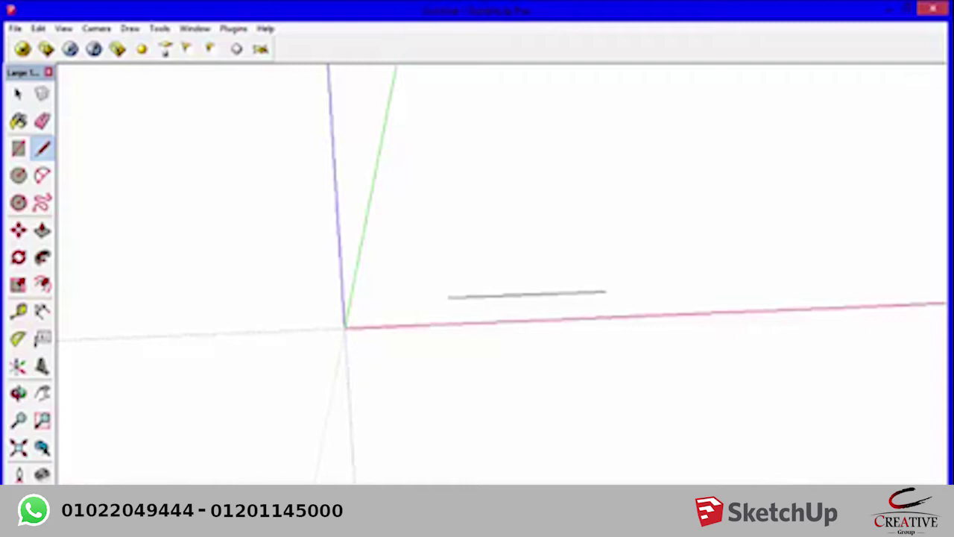
key("space")
left_click(526, 294)
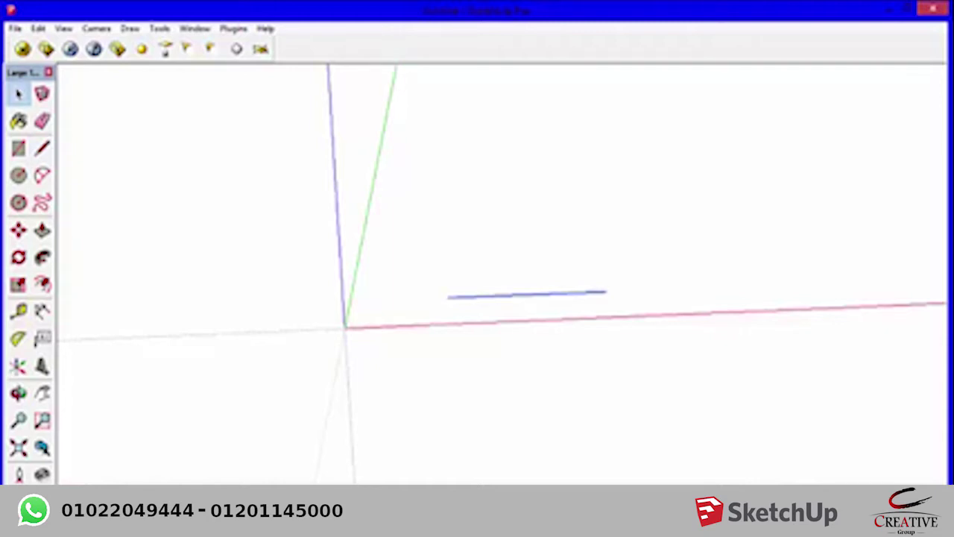
key("Delete")
key("l")
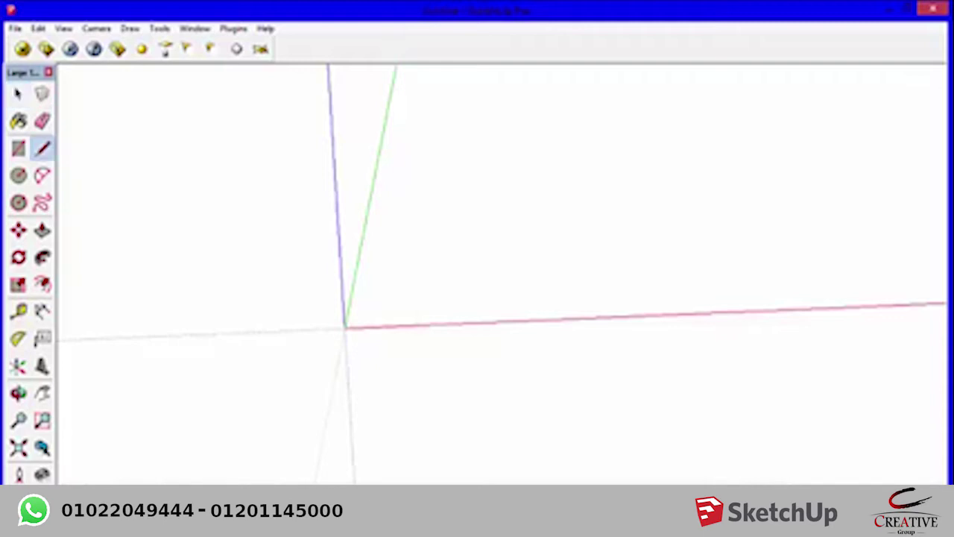
left_click(439, 290)
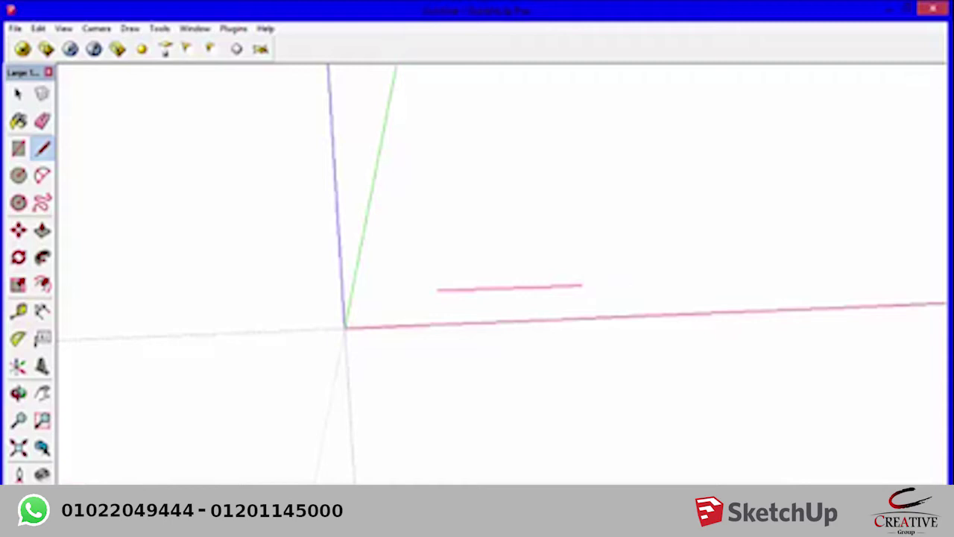
- Fix the red-axis edge at a typed length, then orbit to continue along green
key("Return")
middle_click_drag(580, 241, 619, 249)
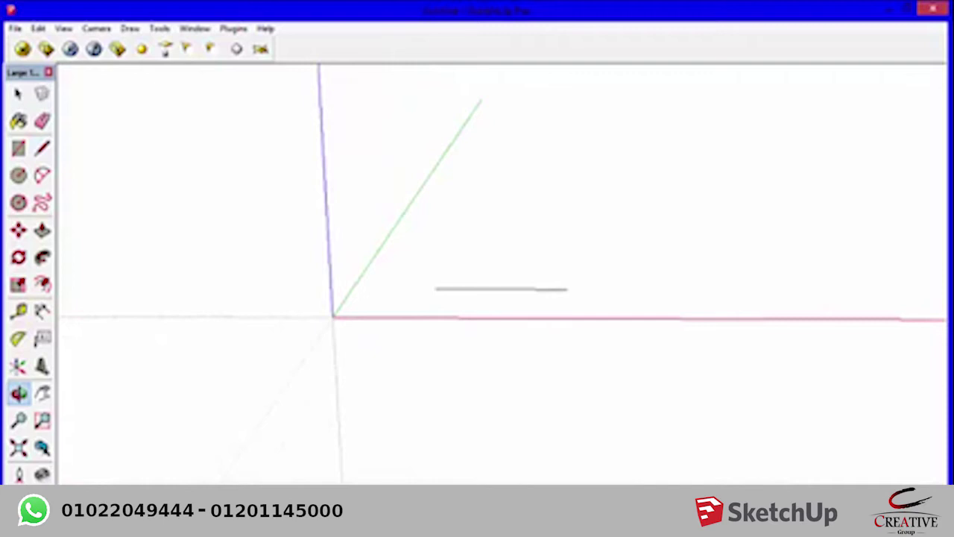
middle_click_drag(619, 249, 553, 229)
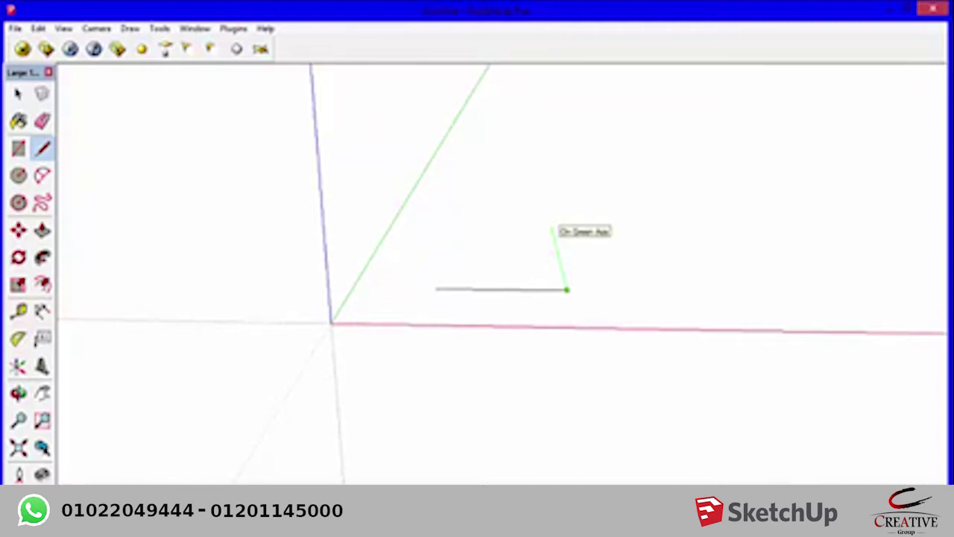
- Close the edges into a four-sided grey face, then select and delete it
left_click(551, 223)
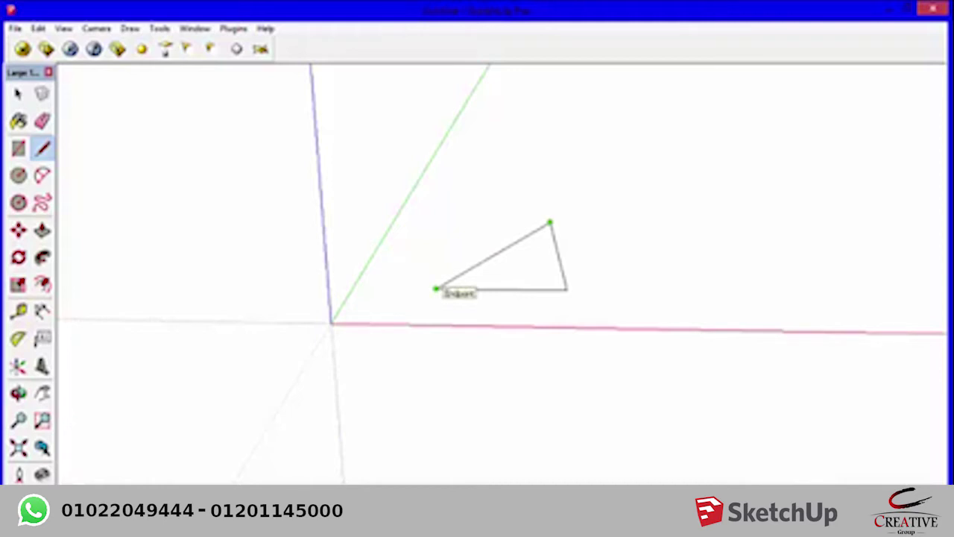
left_click(433, 223)
left_click(436, 288)
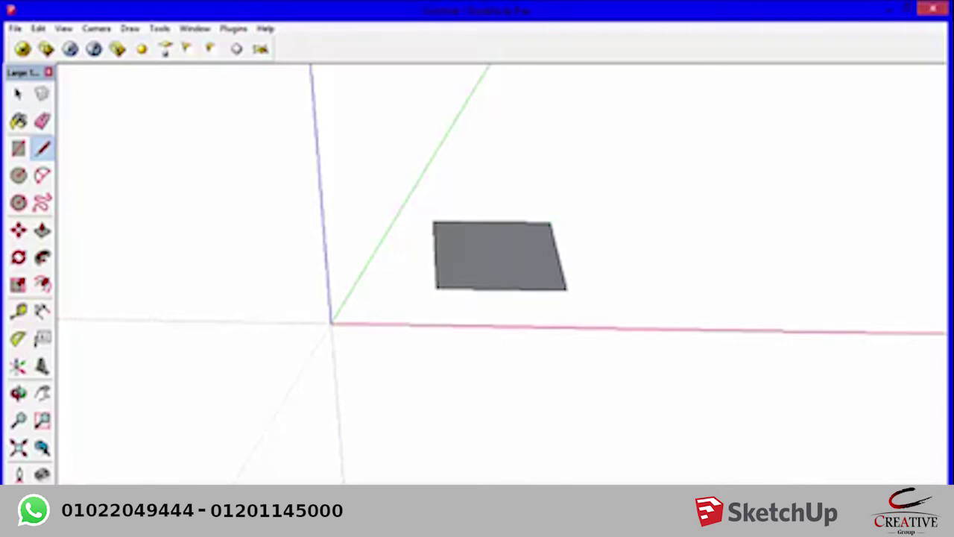
middle_click_drag(477, 299, 537, 283)
key("ctrl+a")
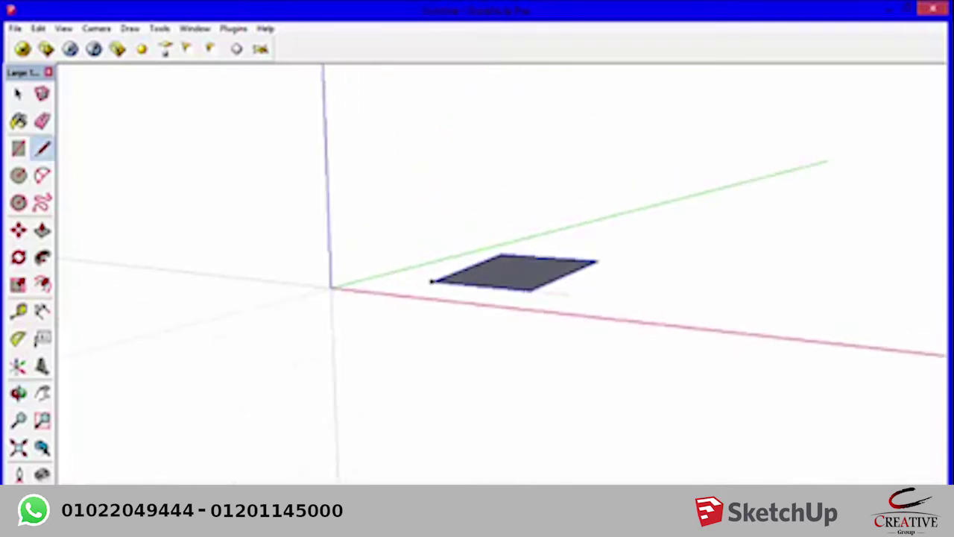
key("Delete")
- Draw a closed irregular eight-edged outline with a step and two slanted edges
middle_click_drag(477, 298, 387, 298)
left_click(331, 259)
left_click(491, 257)
left_click(491, 190)
left_click(400, 189)
left_click(395, 222)
left_click(294, 189)
left_click(238, 223)
left_click(268, 260)
left_click(331, 260)
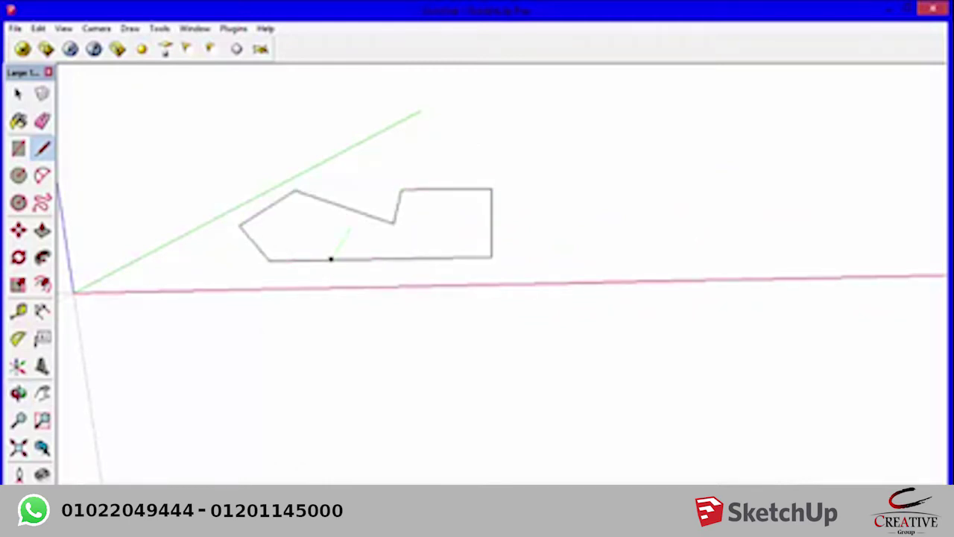
- Select and delete the whole irregular outline, leaving the ground plane empty
key("space")
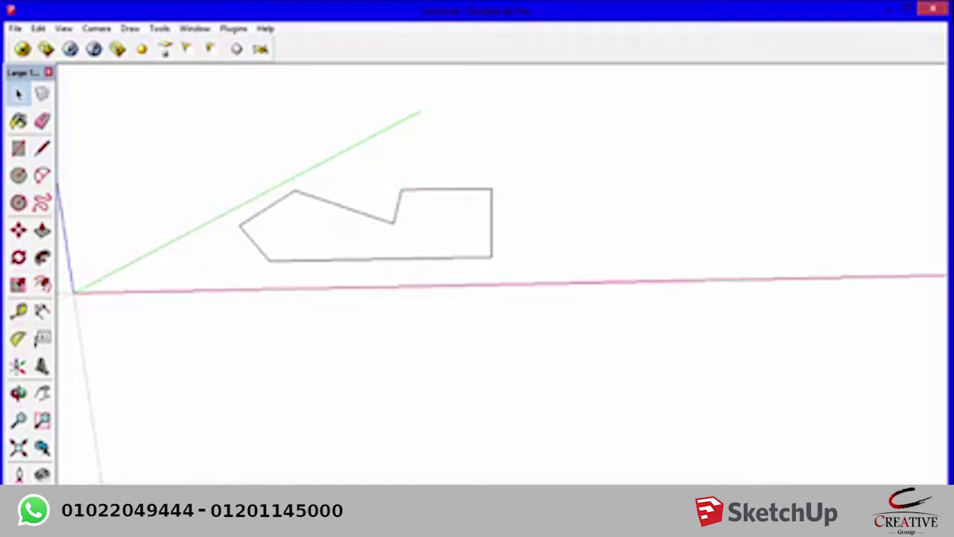
middle_click_drag(477, 298, 358, 298)
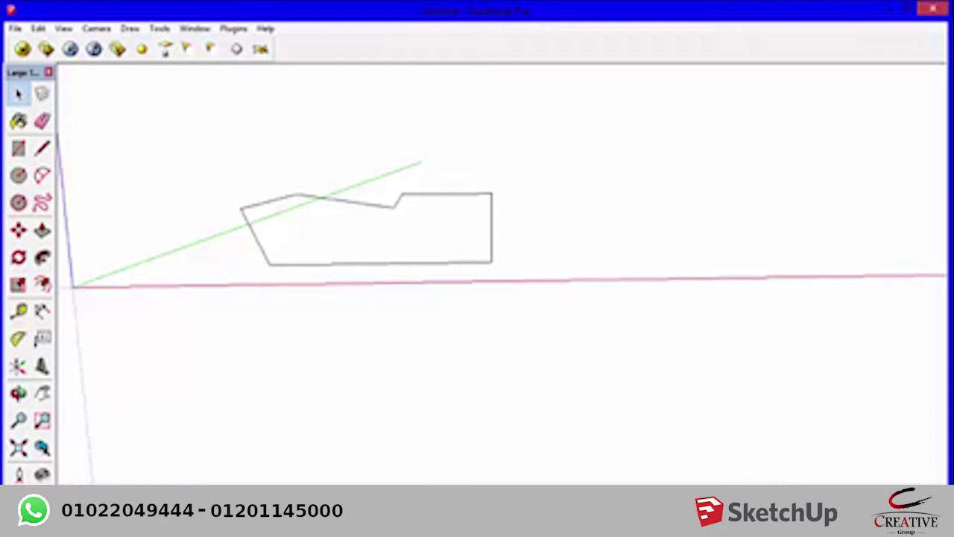
key("Delete")
key("ctrl+a")
key("Delete")
middle_click_drag(477, 298, 417, 193)
middle_click_drag(373, 261, 462, 328)
key("l")
left_click(486, 207)
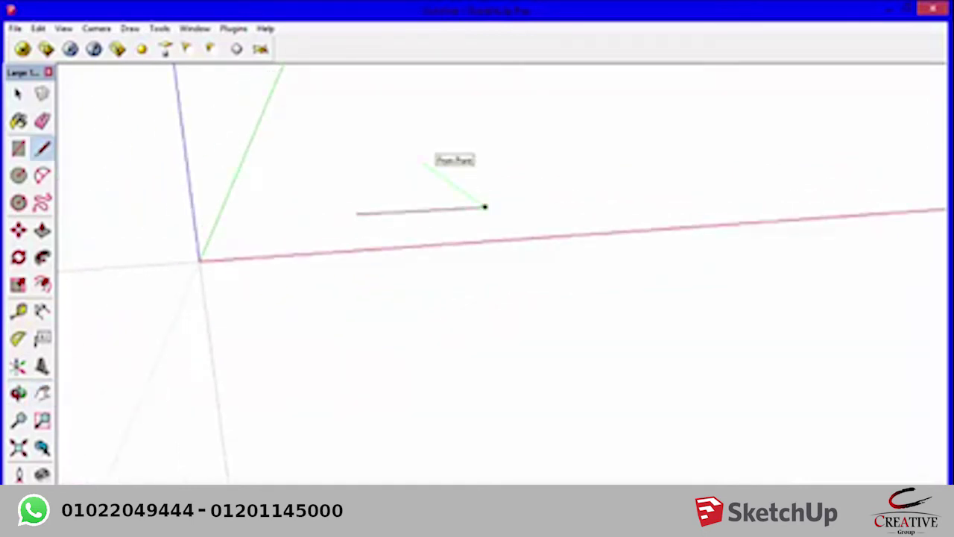
left_click(421, 162)
left_click(332, 164)
left_click(358, 214)
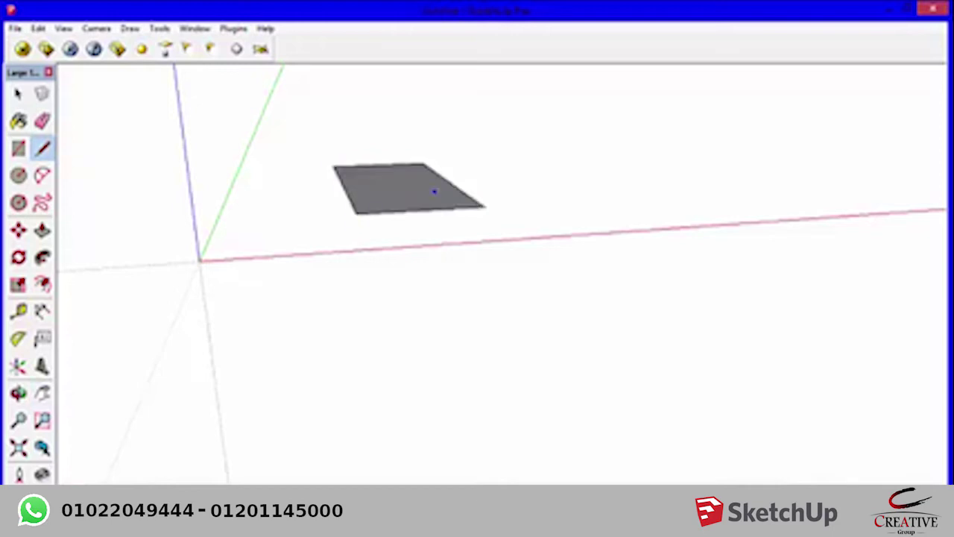
mouse_move(477, 299)
middle_mouse_down()
mouse_move(477, 239)
mouse_move(478, 284)
mouse_move(492, 253)
mouse_move(477, 313)
mouse_move(361, 228)
middle_mouse_up()
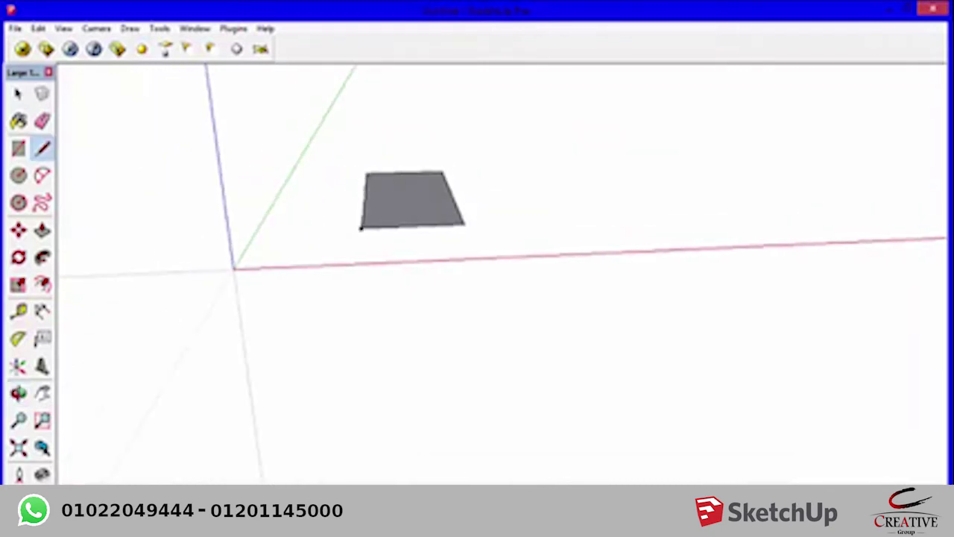
middle_click_drag(422, 196, 448, 196)
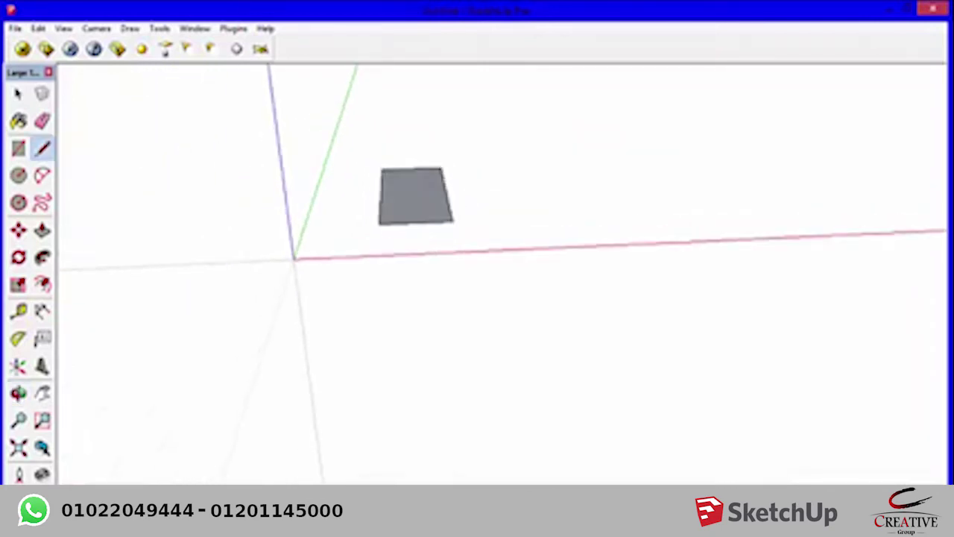
key("space")
left_click(414, 196)
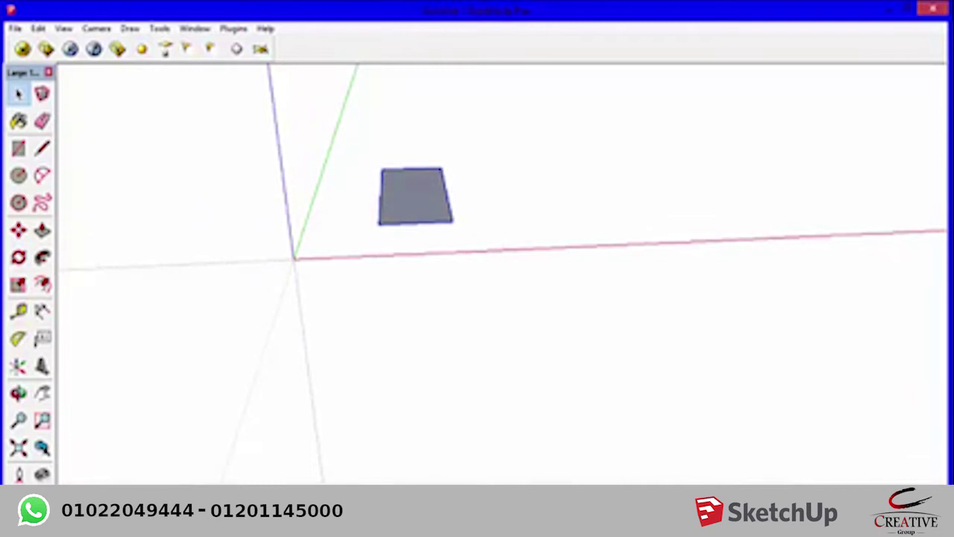
key("Delete")
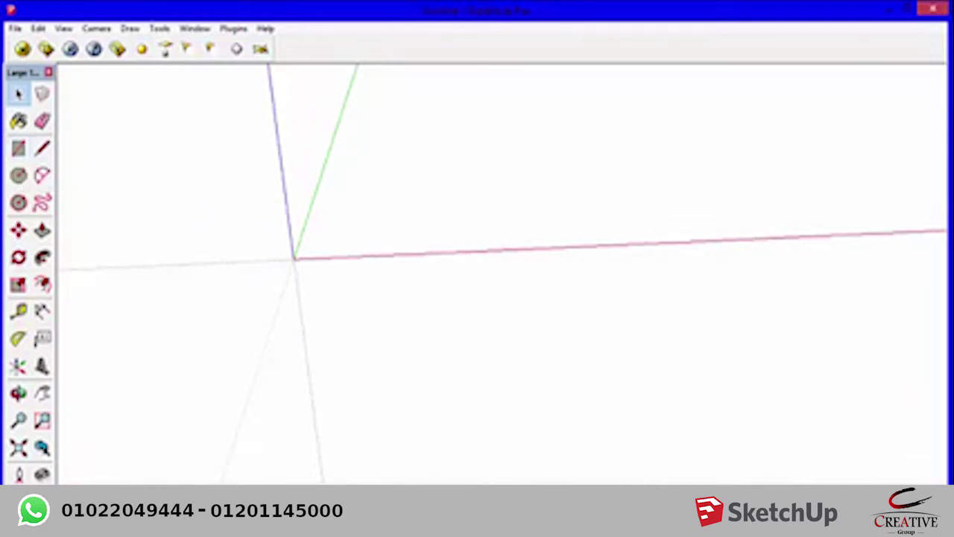
- Draw a small rectangle with typed exact dimensions near the origin beside the green axis
key("r")
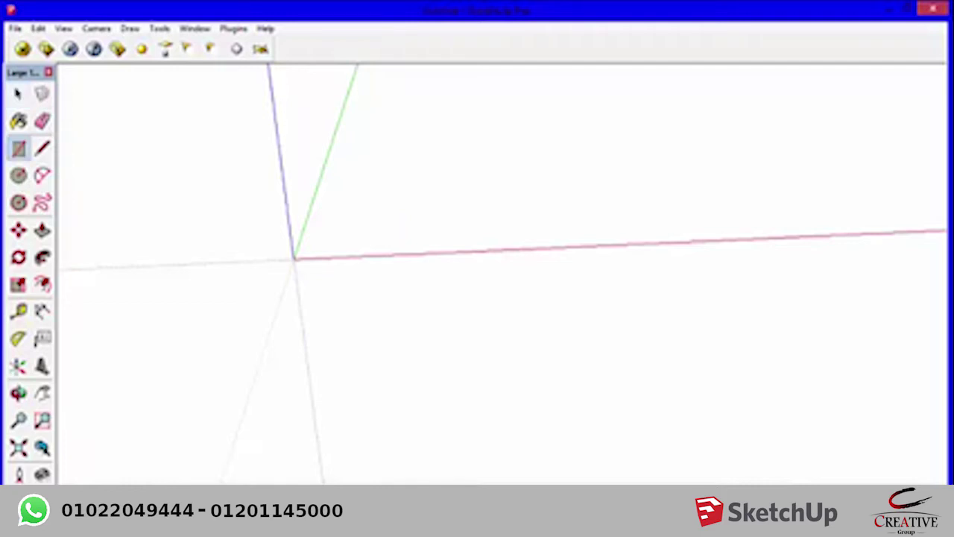
left_click(393, 224)
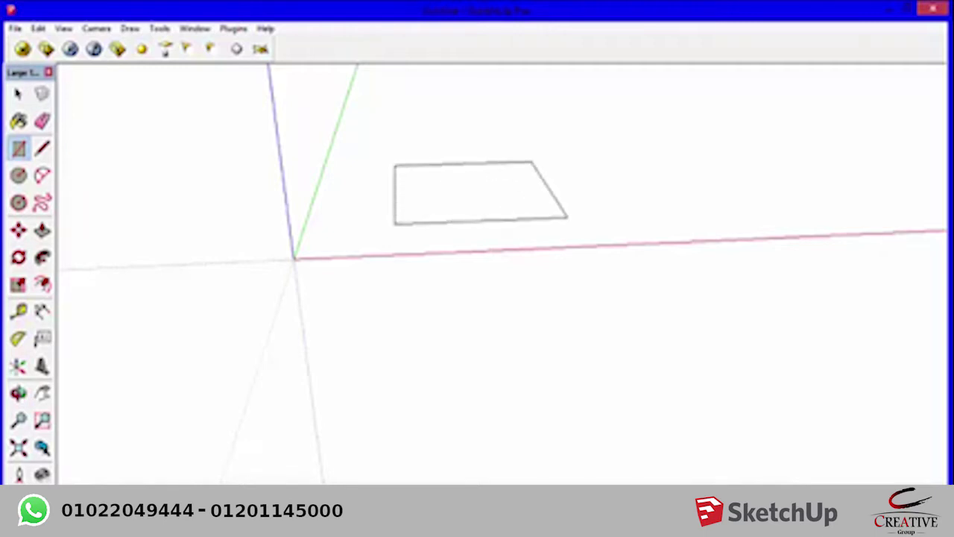
key("o")
middle_click_drag(477, 268, 537, 283)
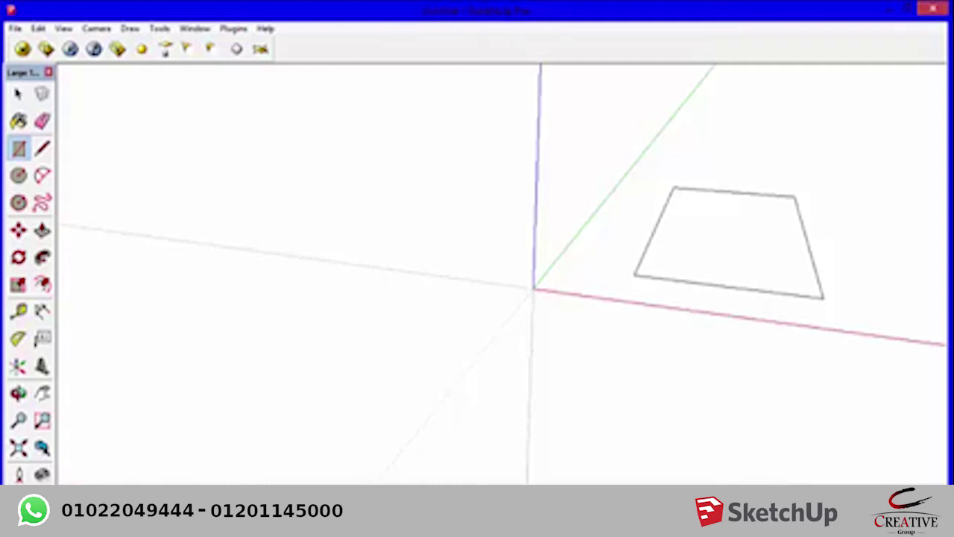
key("ctrl+z")
middle_click_drag(532, 286, 299, 290, "shift")
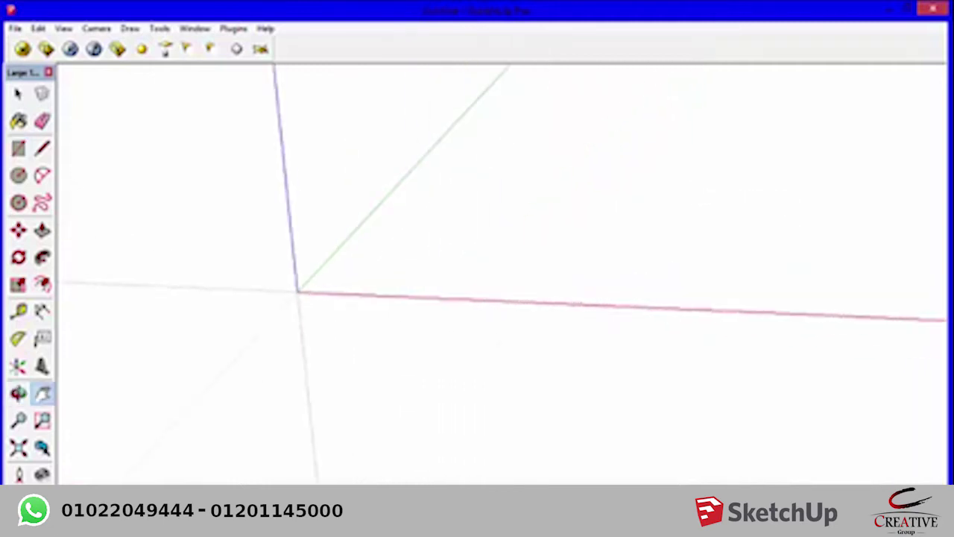
key("r")
left_click(405, 269)
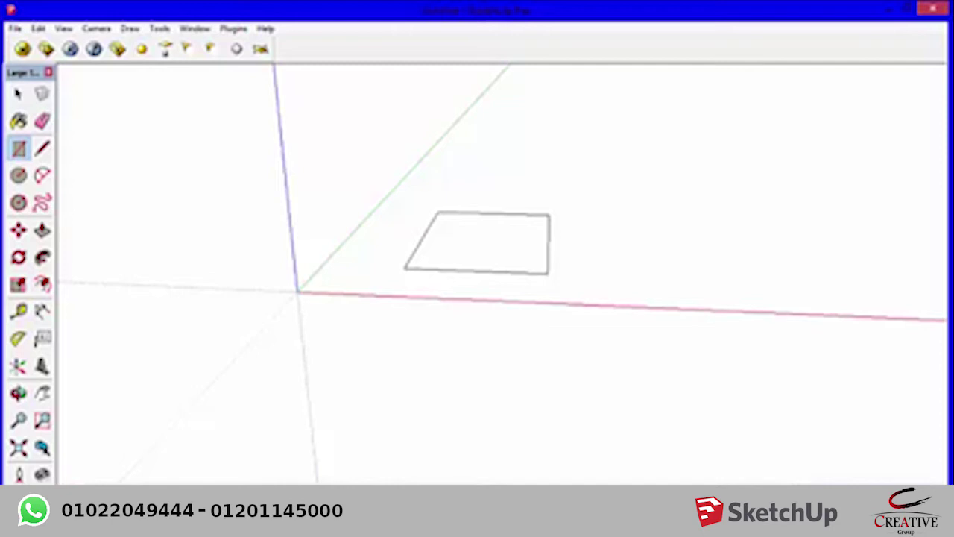
key("Return")
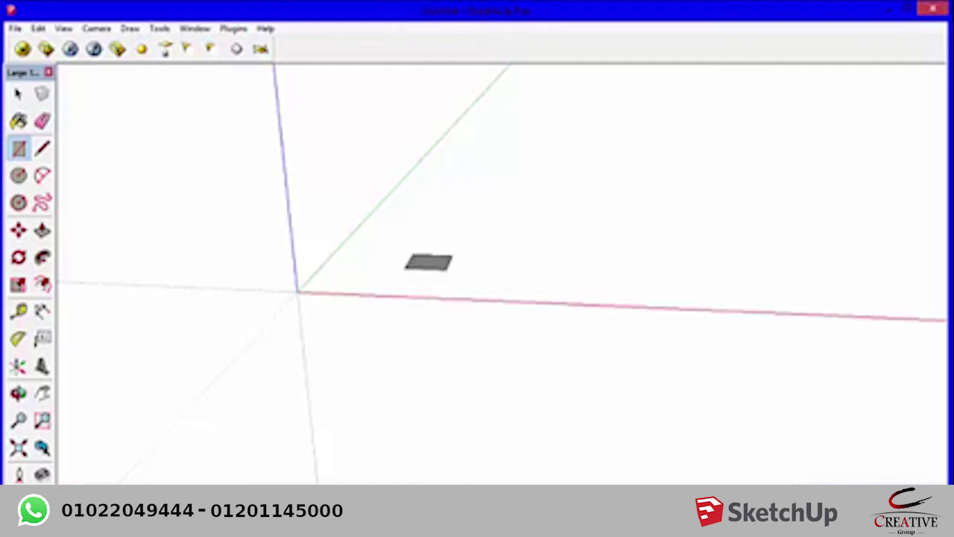
- Draw three more rectangular faces: one left, a larger one right, one below
scroll(502, 239, "up", 2)
scroll(501, 239, "up", 2)
scroll(502, 238, "up", 1)
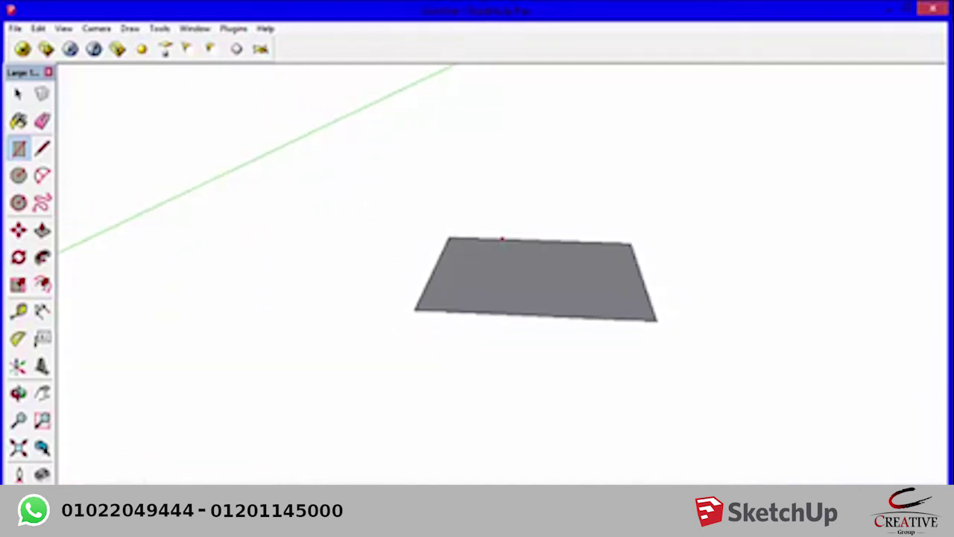
middle_click_drag(502, 238, 500, 218)
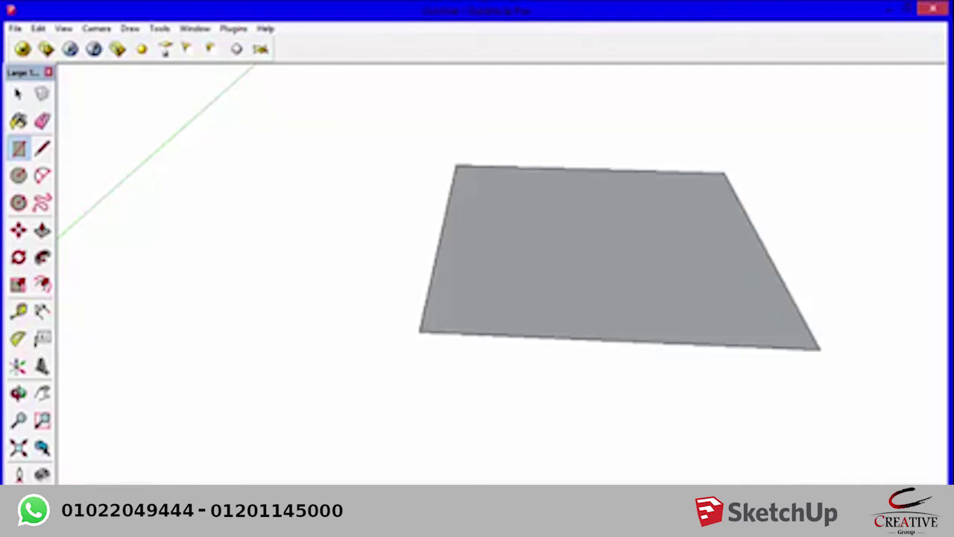
scroll(500, 167, "down", 3)
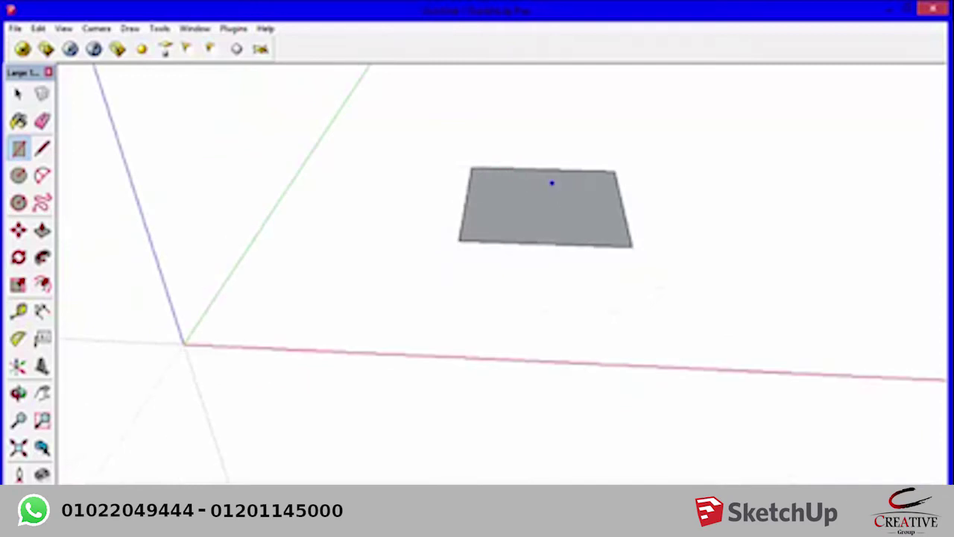
left_click(257, 280)
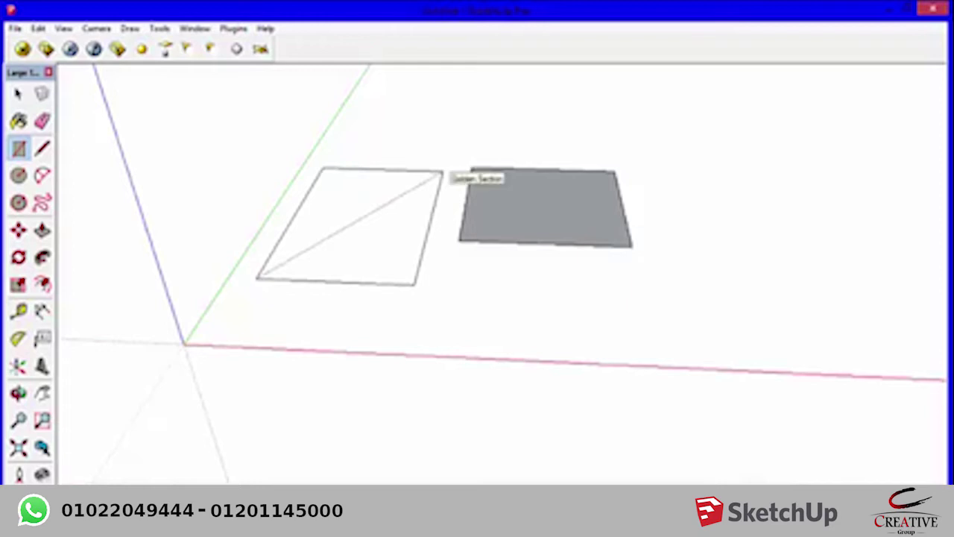
left_click(443, 171)
left_click(652, 256)
left_click(845, 179)
left_click(513, 383)
left_click(634, 293)
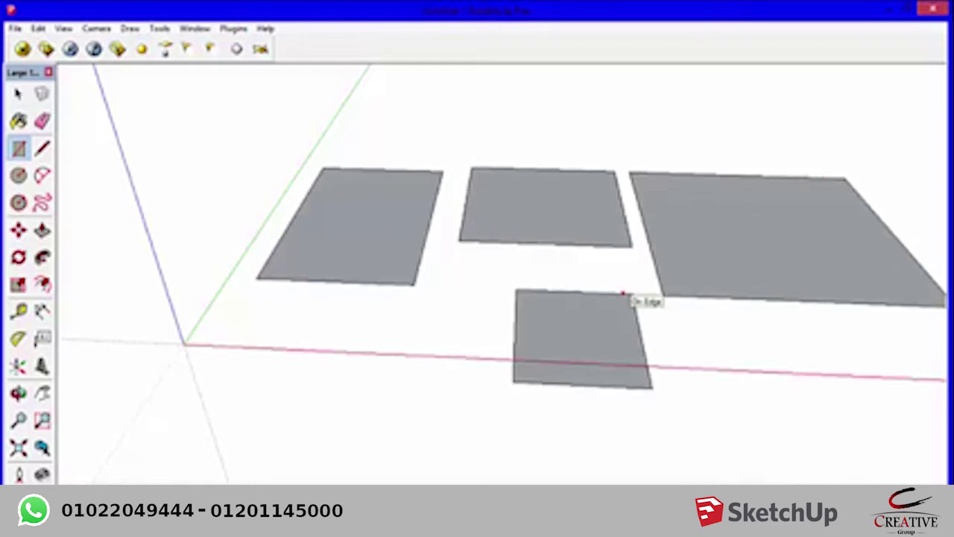
- Select all and delete every rectangle, leaving only the axes
key("ctrl+a")
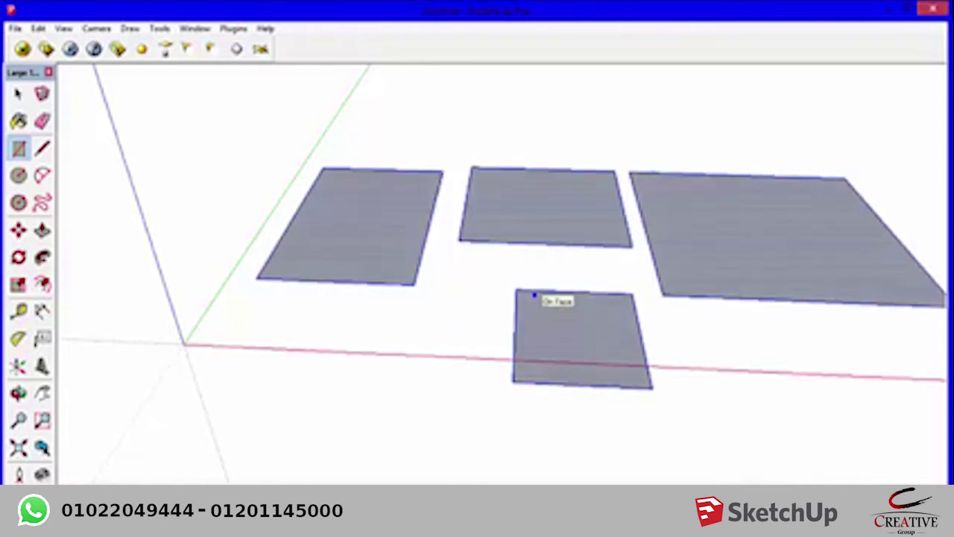
key("Delete")
scroll(506, 265, "down", 1)
key("c")
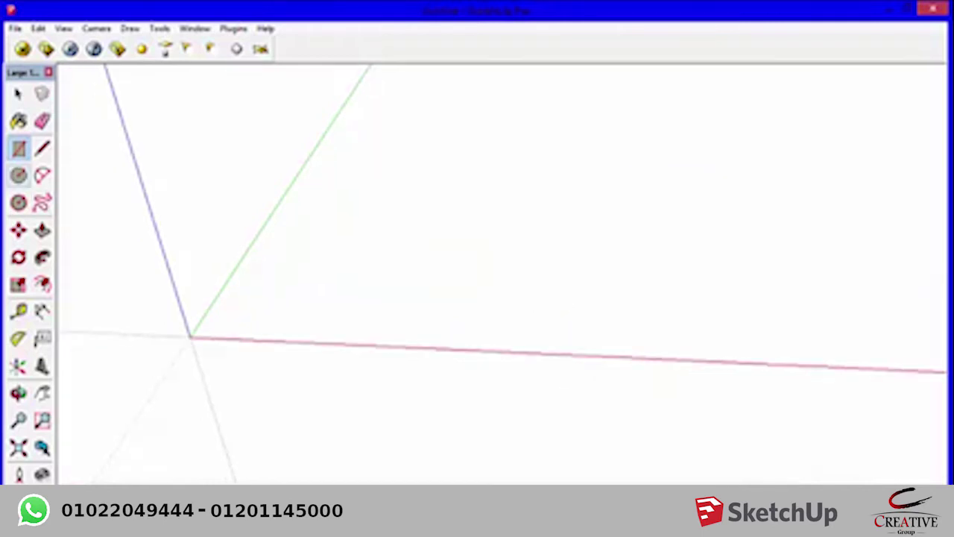
left_click(19, 175)
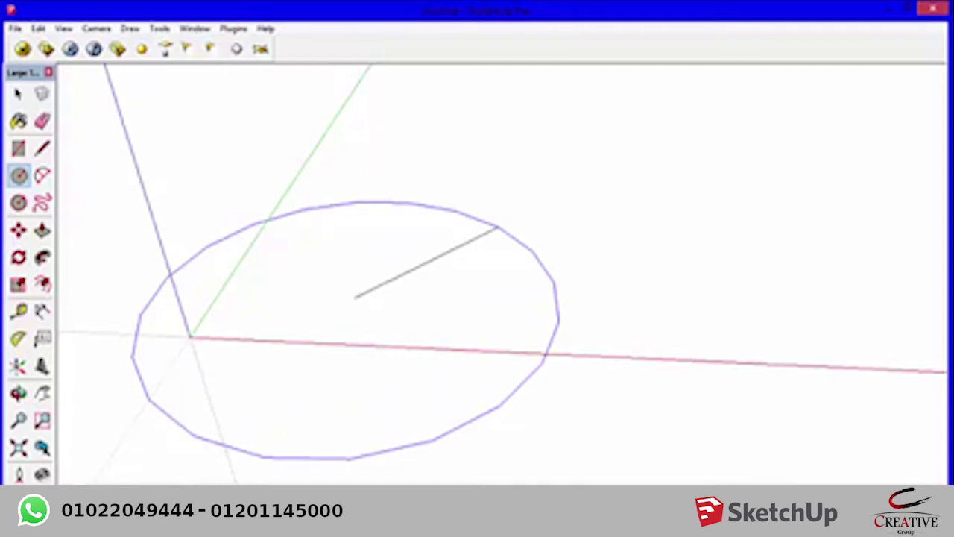
left_click(498, 227)
mouse_move(316, 398)
middle_mouse_down()
mouse_move(366, 370)
mouse_move(466, 375)
middle_mouse_up()
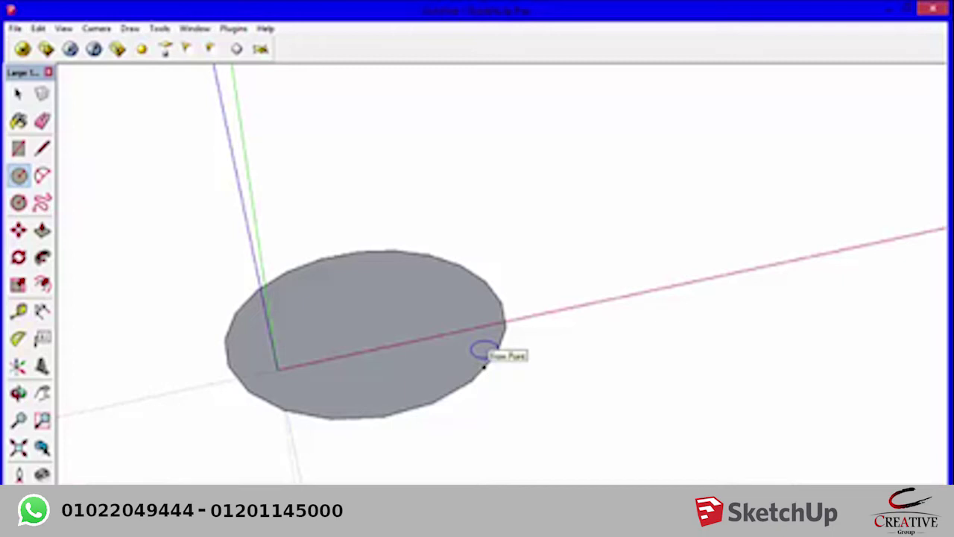
key("ctrl+z")
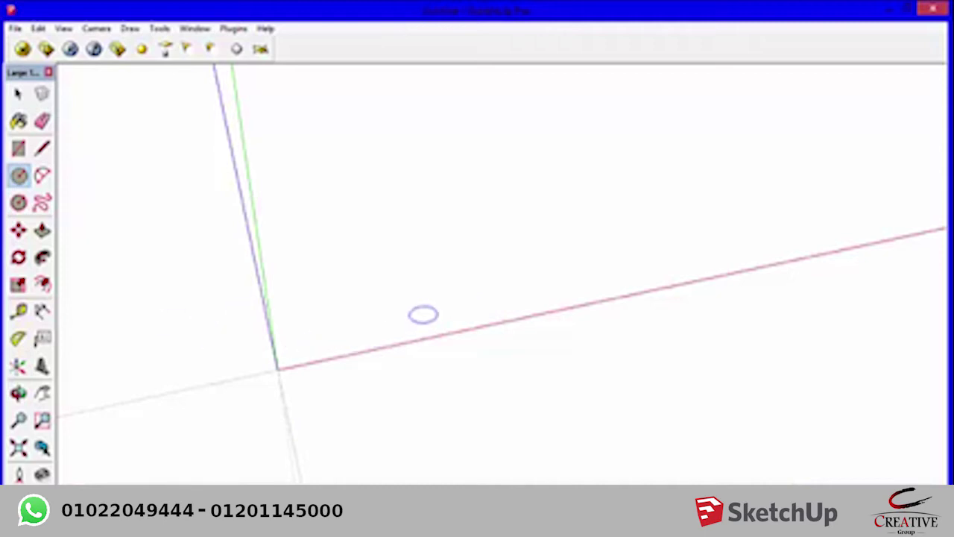
left_click(423, 312)
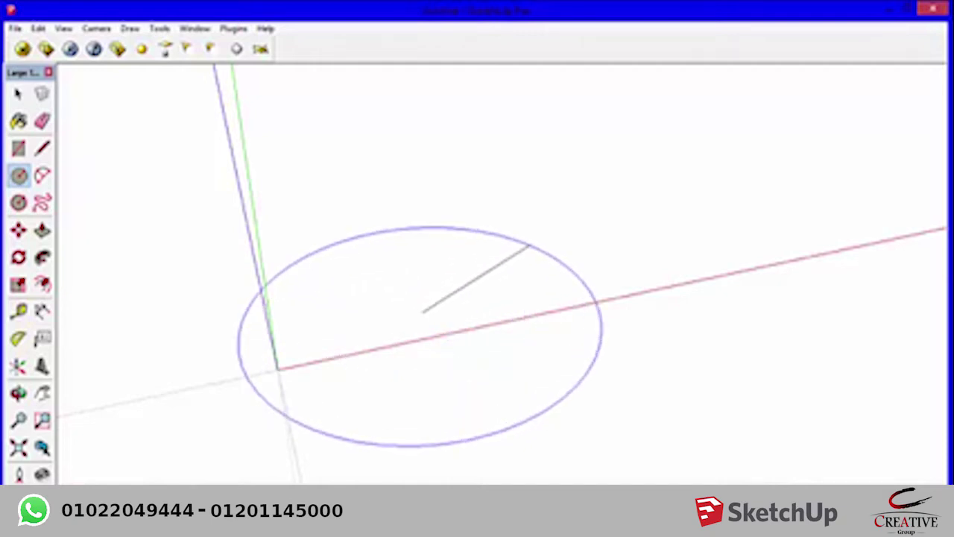
left_click(517, 261)
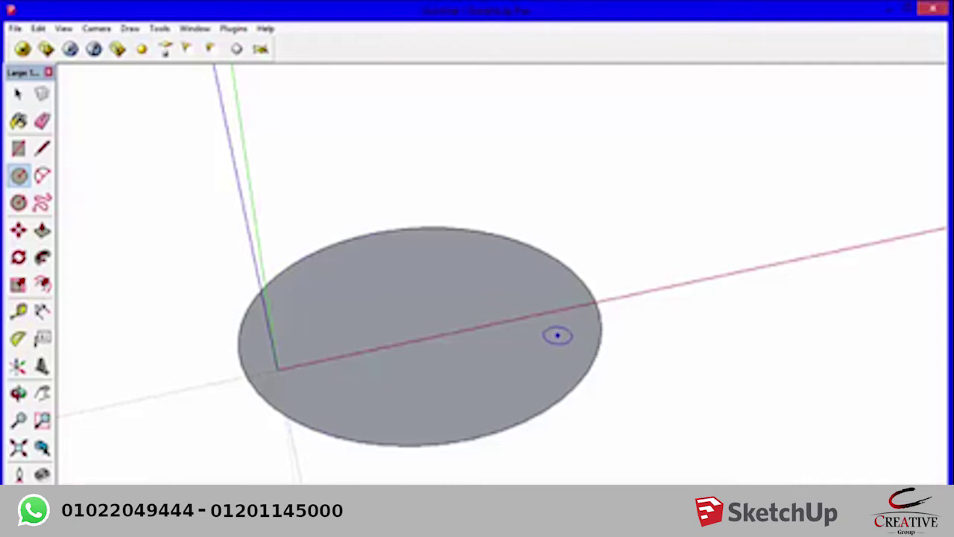
key("o")
left_click_drag(515, 358, 603, 361)
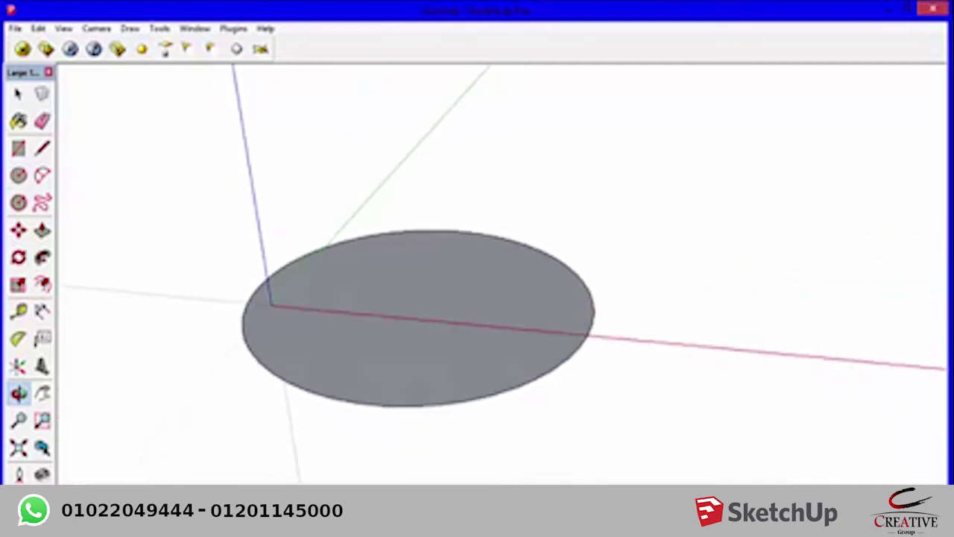
key("c")
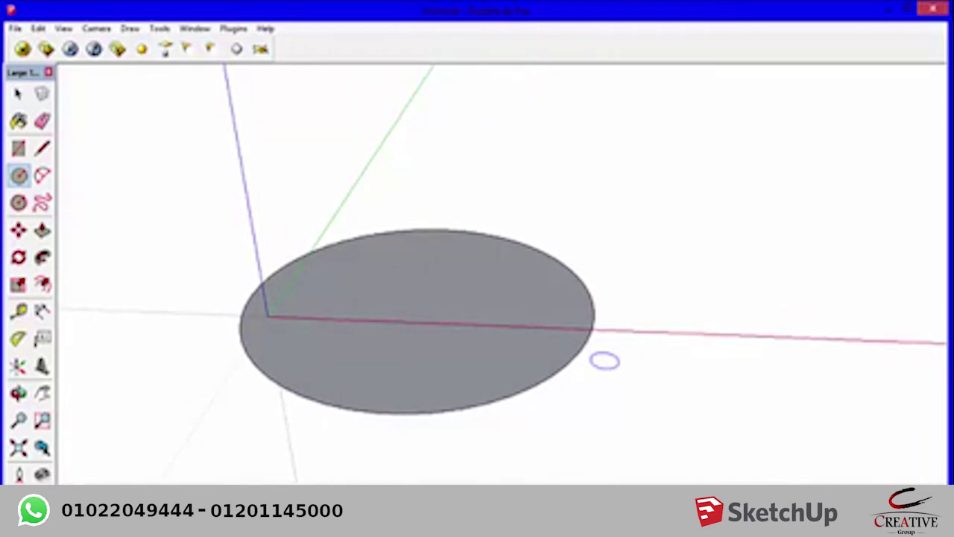
key("ctrl+z")
middle_click_drag(464, 326, 375, 326)
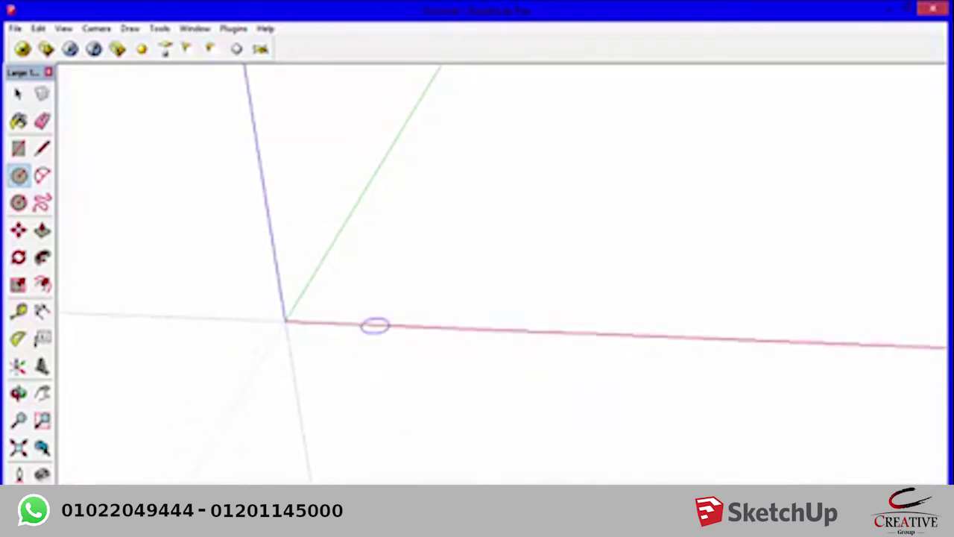
key("l")
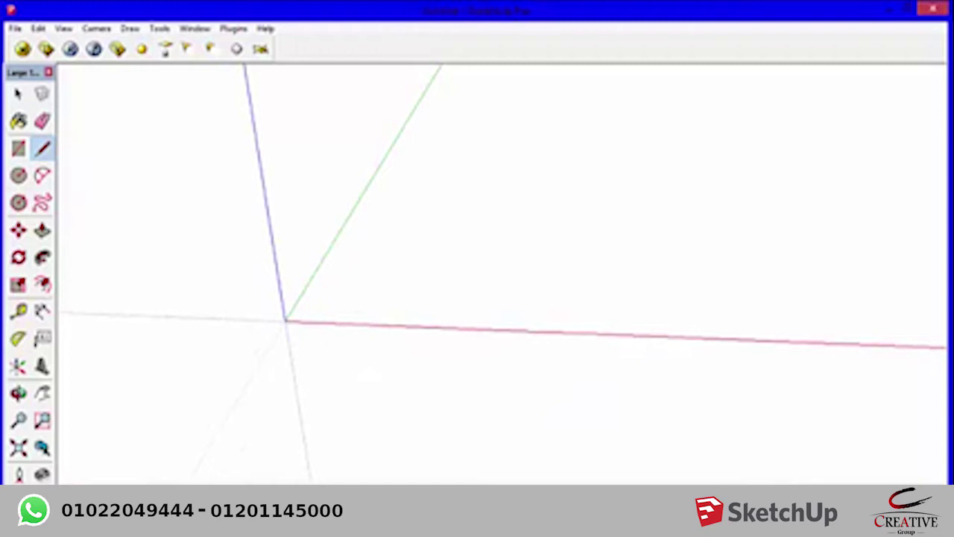
key("c")
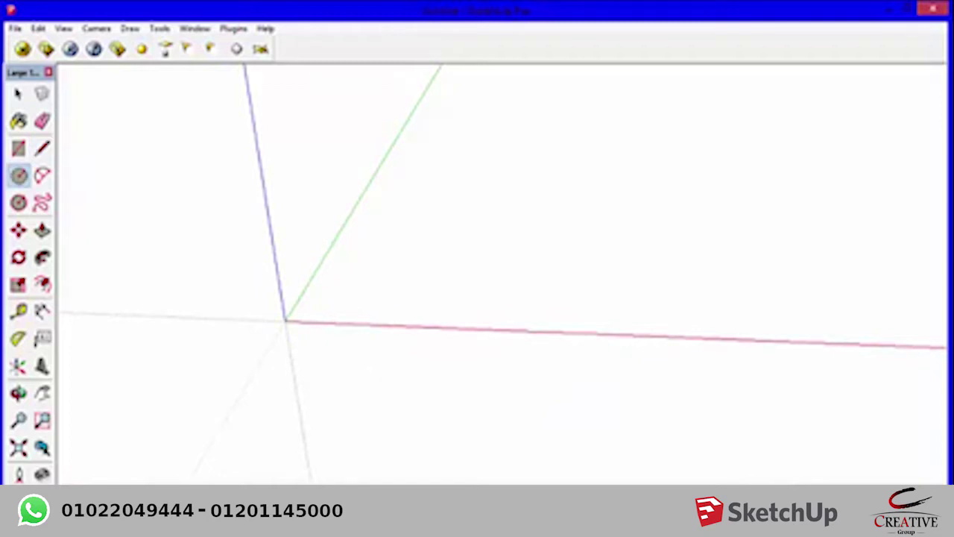
left_click(405, 294)
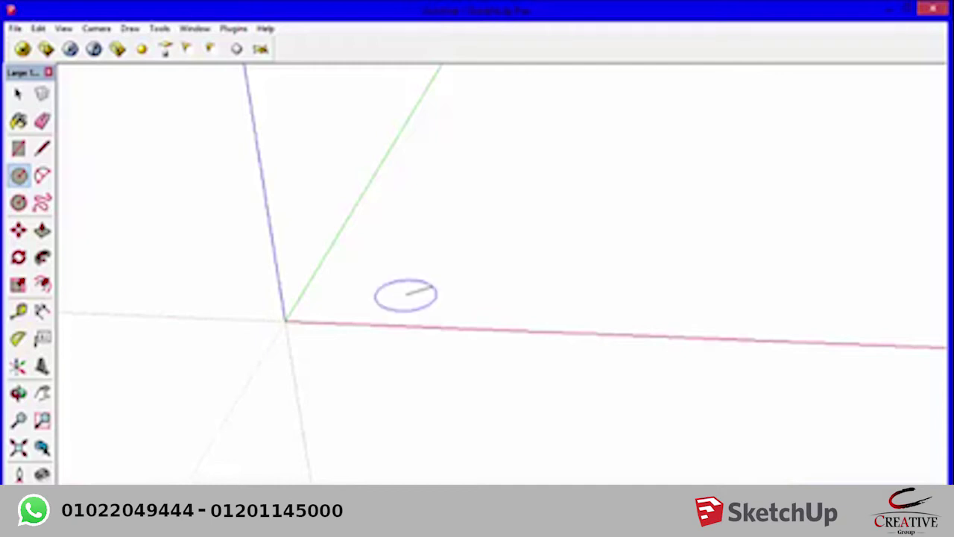
left_click(550, 225)
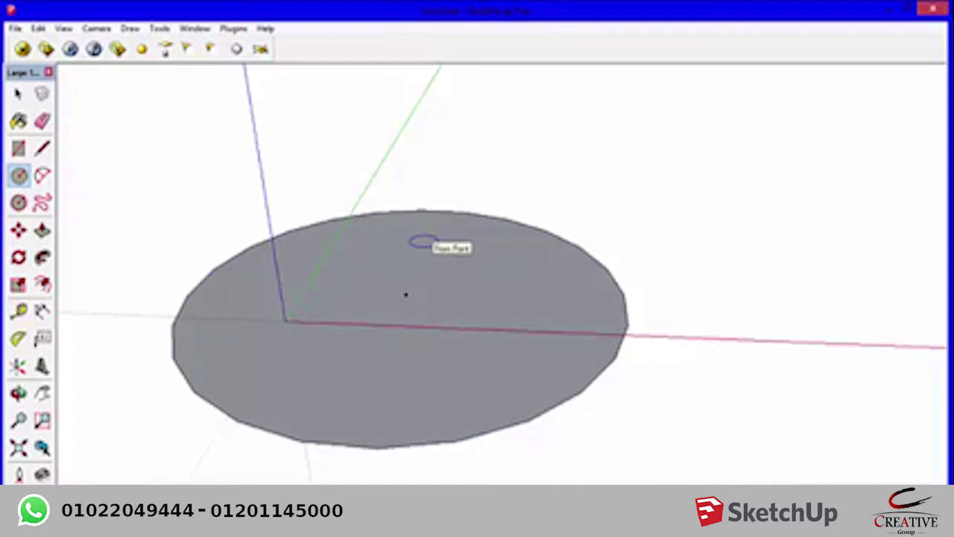
key("ctrl+z")
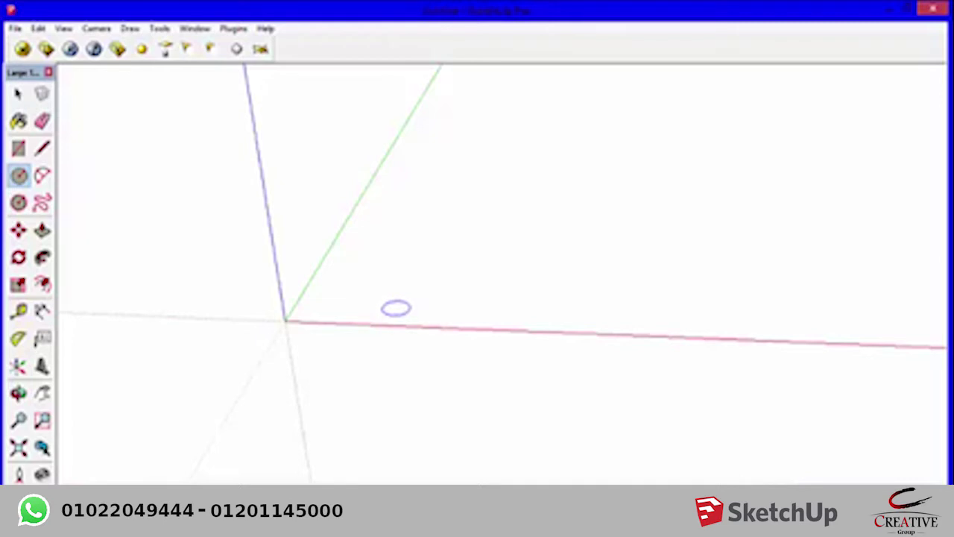
- Draw a circle around the origin, compare 12-sided and smooth versions, keeping it smooth
left_click(396, 308)
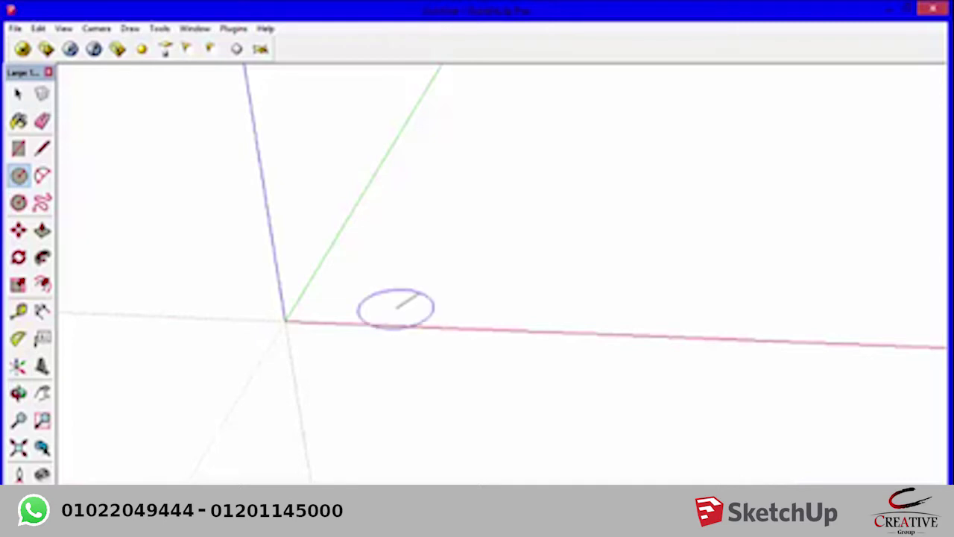
left_click(507, 237)
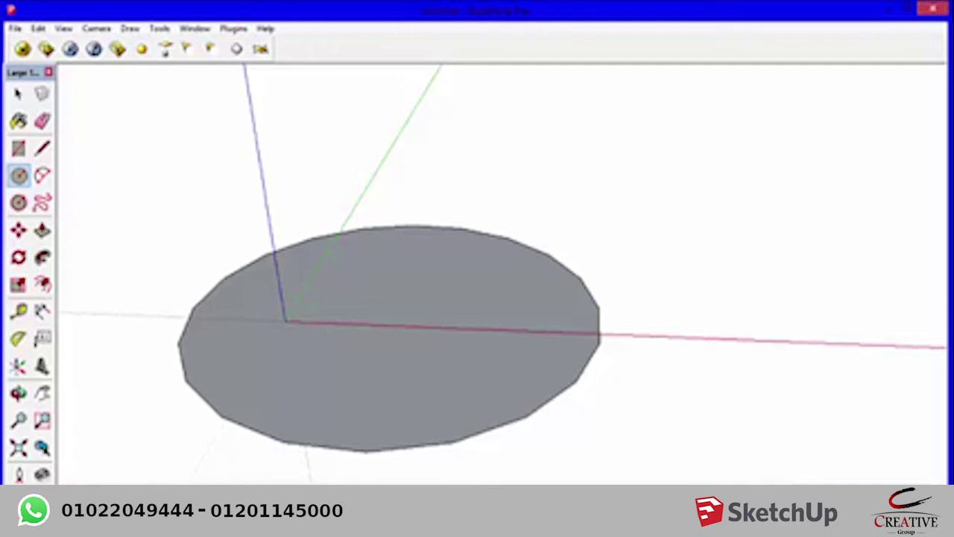
key("ctrl+z")
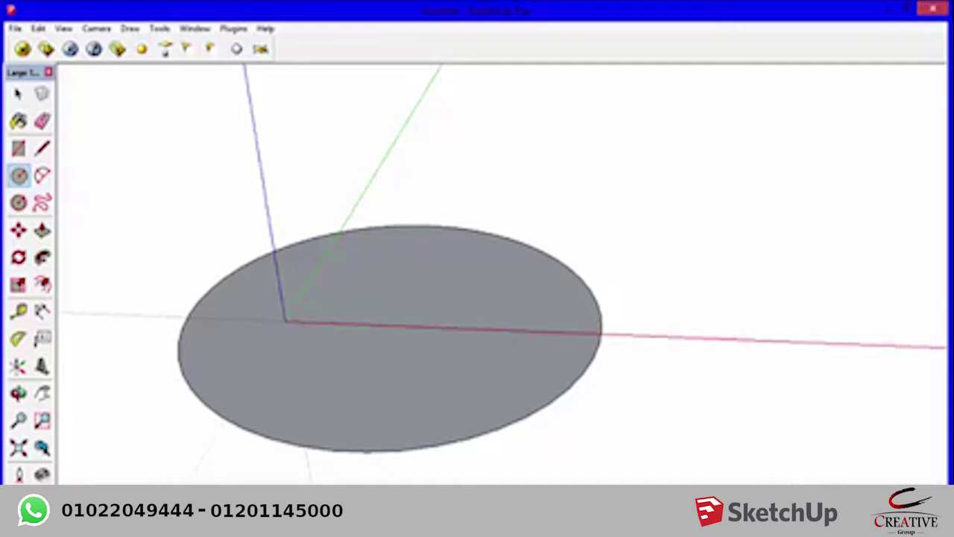
key("ctrl+y")
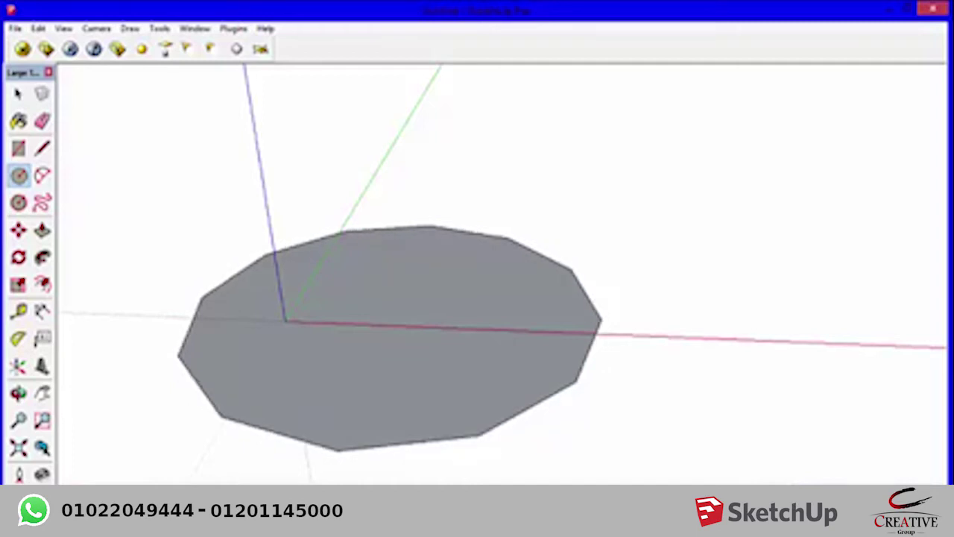
key("ctrl+z")
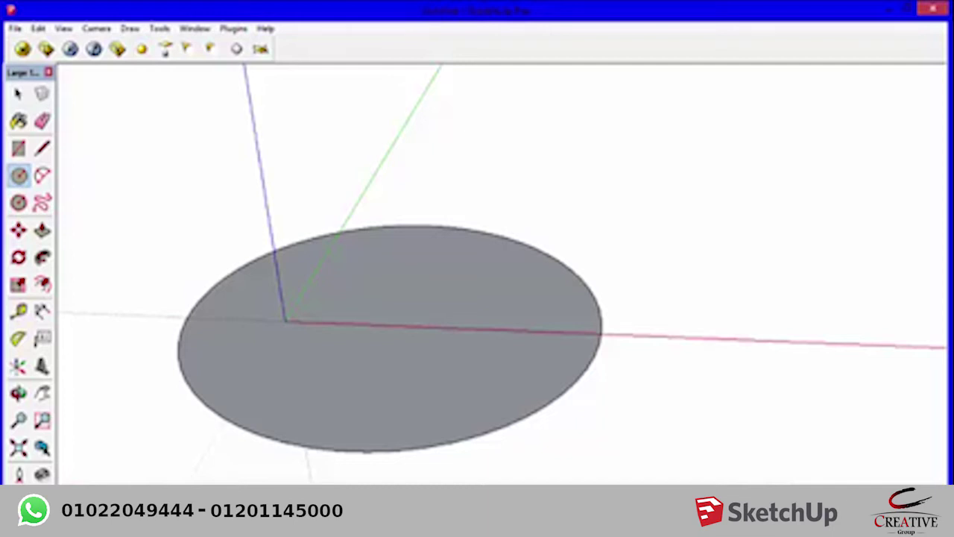
- Delete the circle, then start another circle and cancel it
key("ctrl+a")
key("Delete")
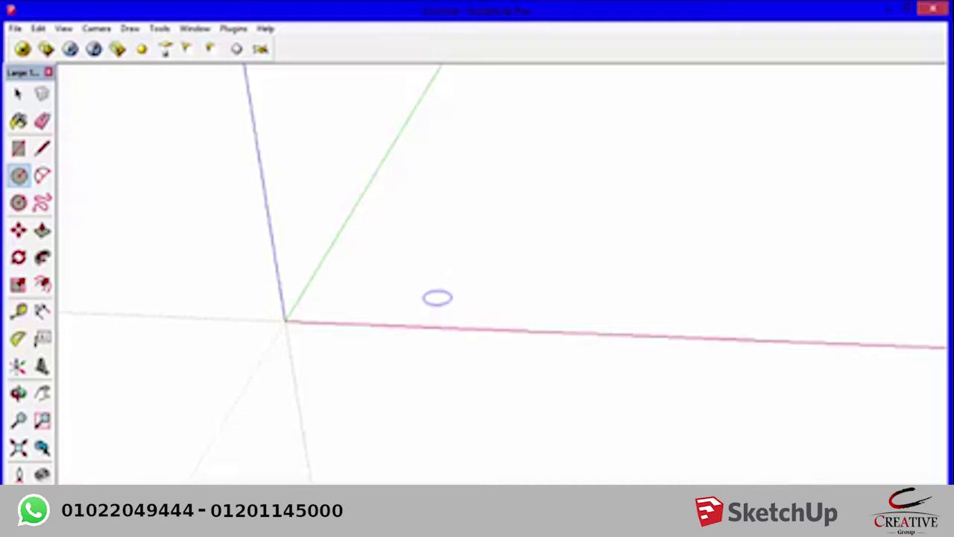
left_click(436, 284)
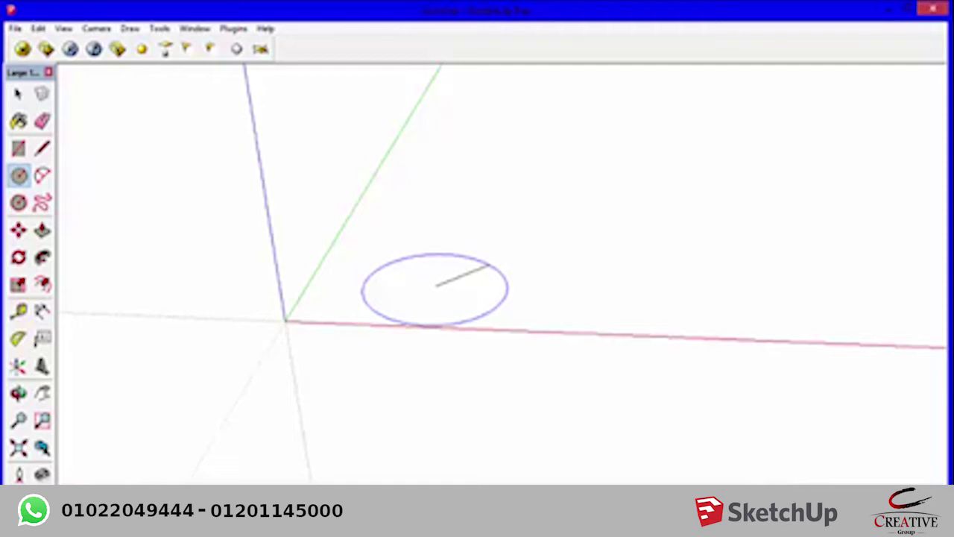
key("Escape")
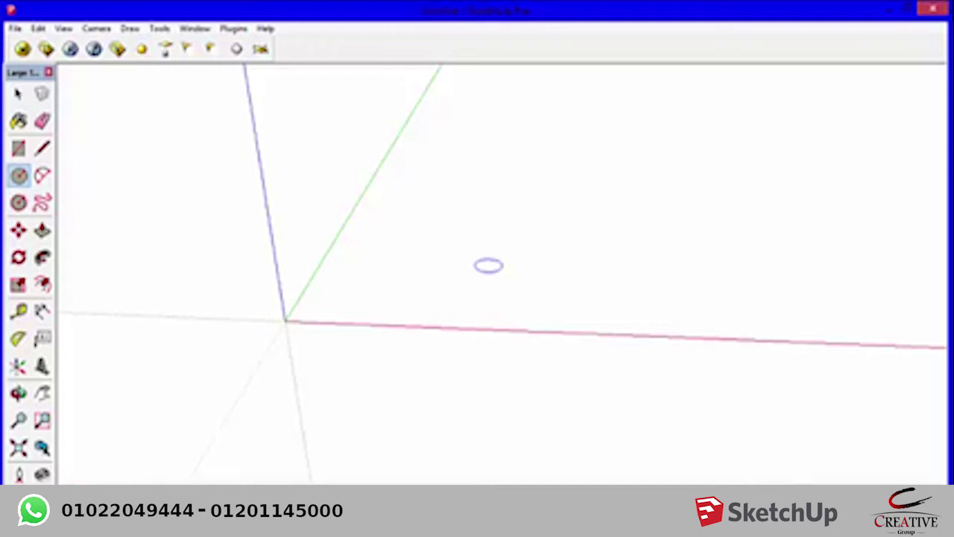
key("l")
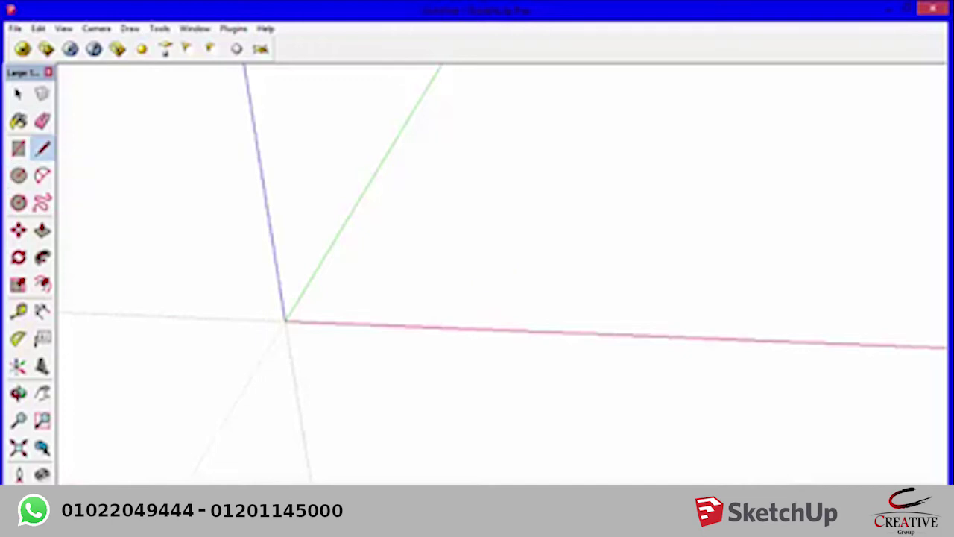
key("c")
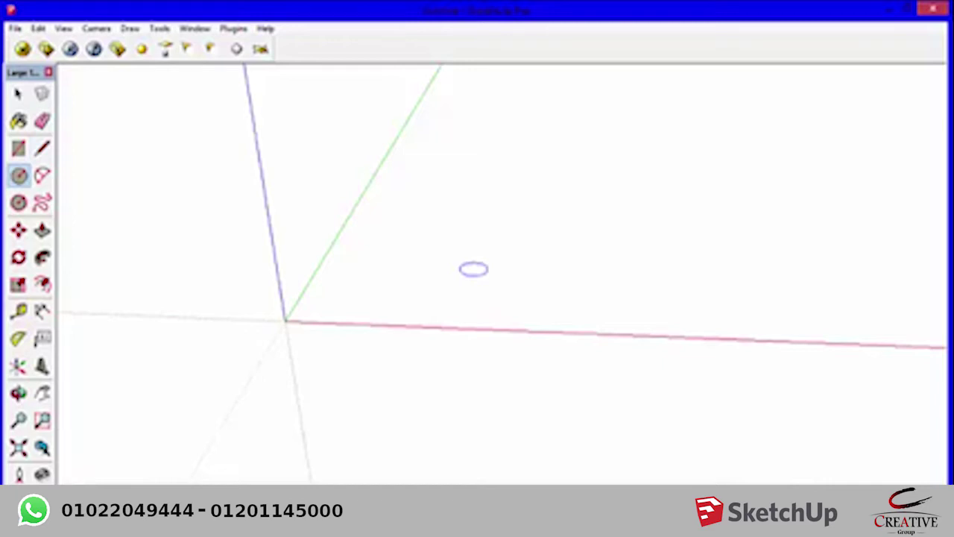
- Draw a new filled circle near the origin, then select all and delete it
left_click(443, 279)
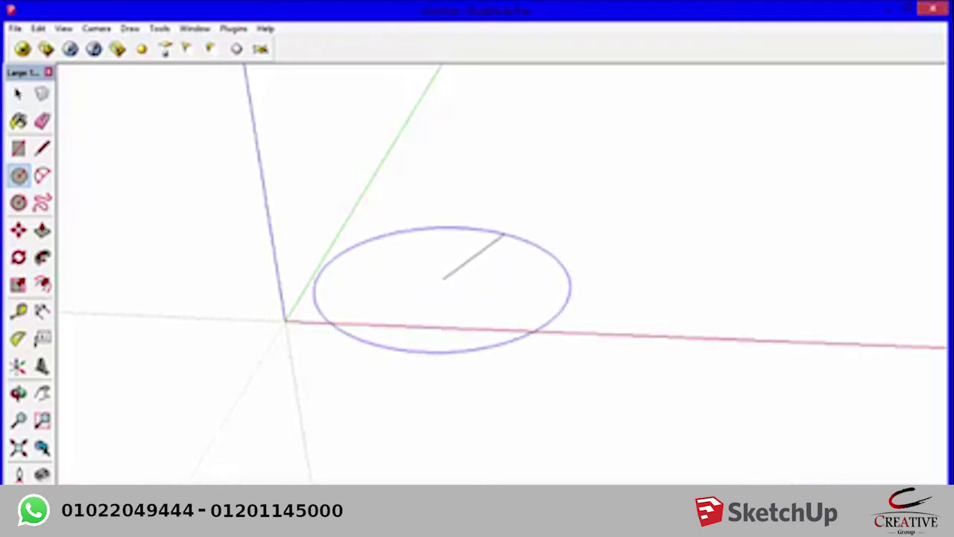
left_click(509, 230)
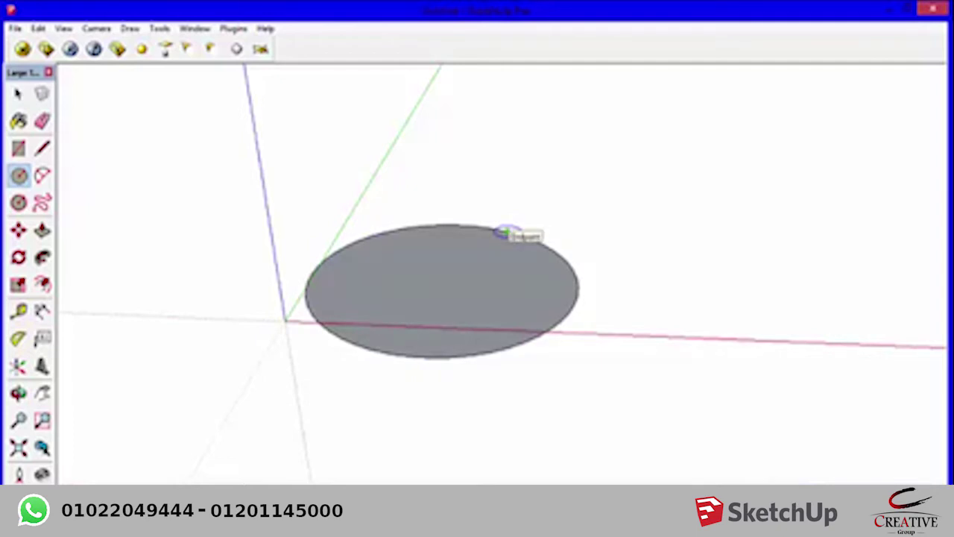
scroll(507, 232, "down", 3)
middle_click_drag(522, 230, 566, 198)
key("space")
key("ctrl+a")
key("Delete")
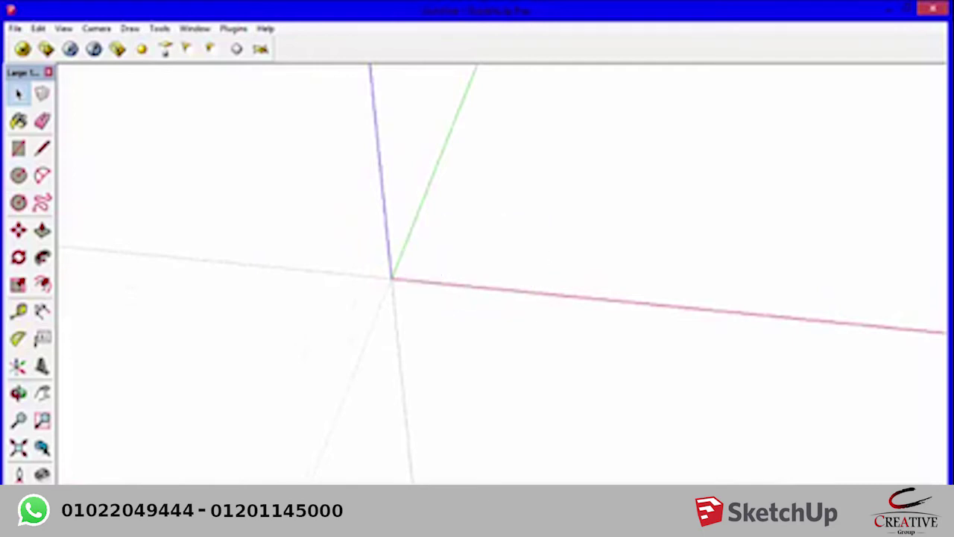
- Draw a filled circle and set its radius to 3, then 1, then 10
mouse_move(478, 268)
middle_mouse_down("shift")
mouse_move(515, 309)
mouse_move(485, 328)
middle_mouse_up("shift")
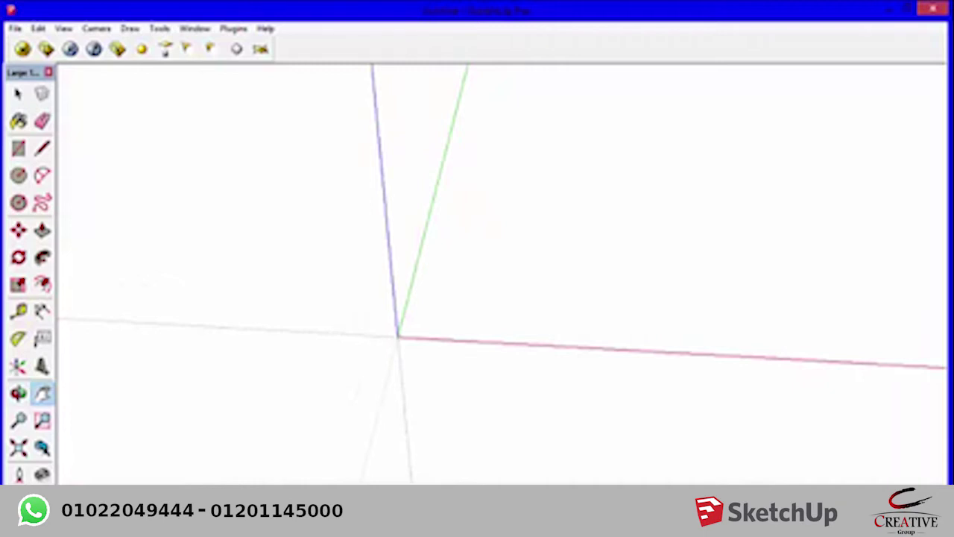
key("c")
left_click(544, 279)
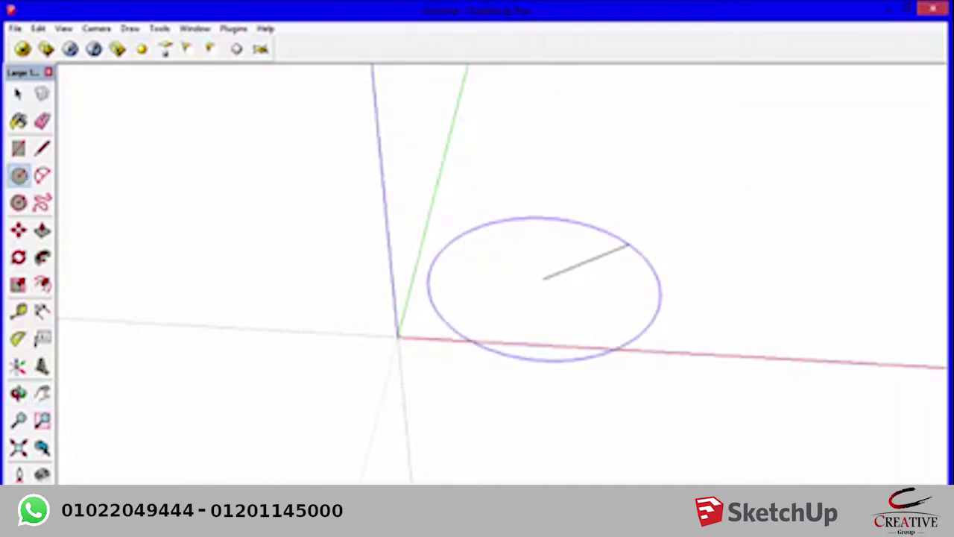
left_click(629, 244)
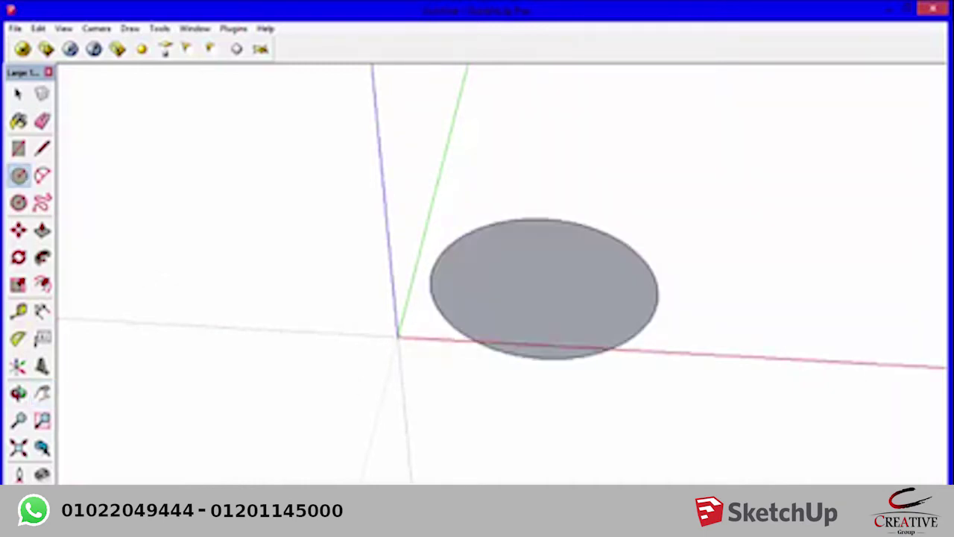
type("3")
key("Return")
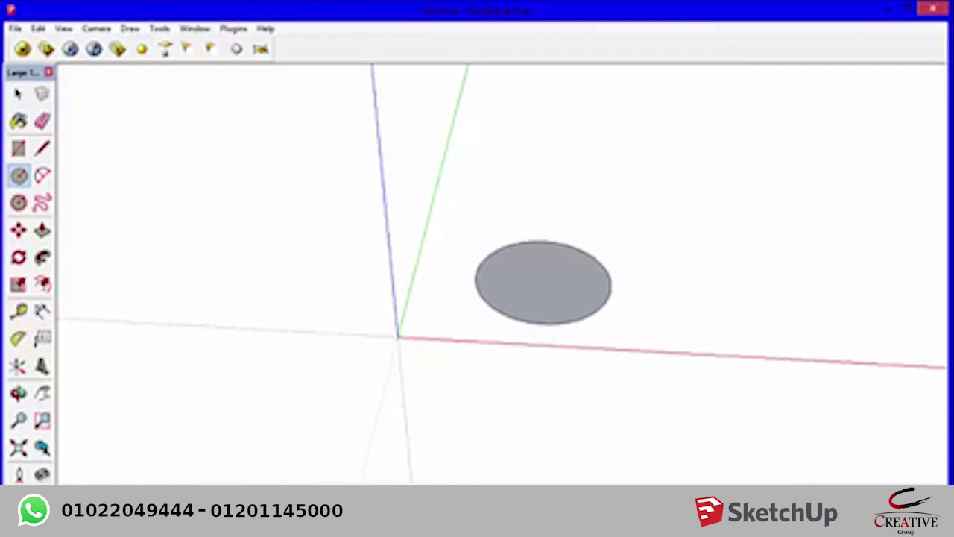
type("1")
key("Return")
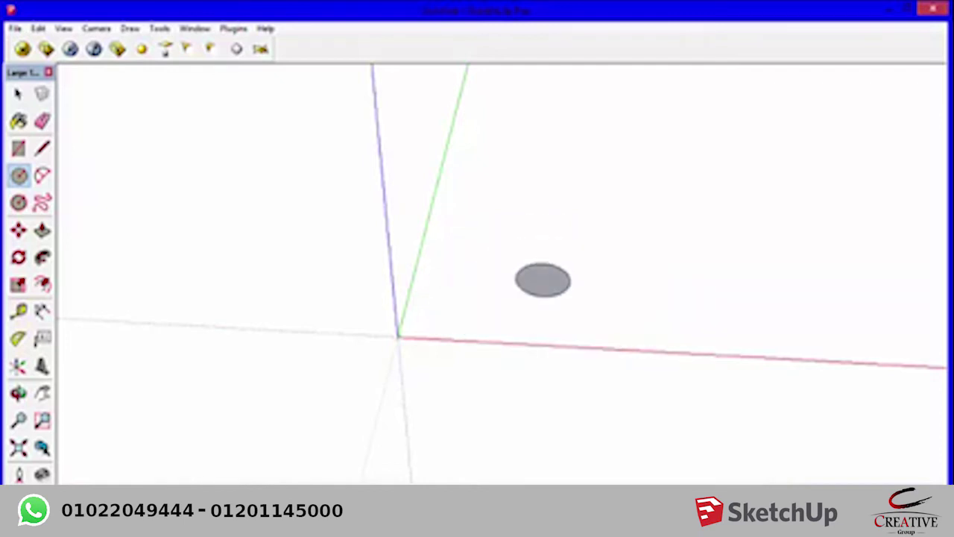
type("10")
key("Return")
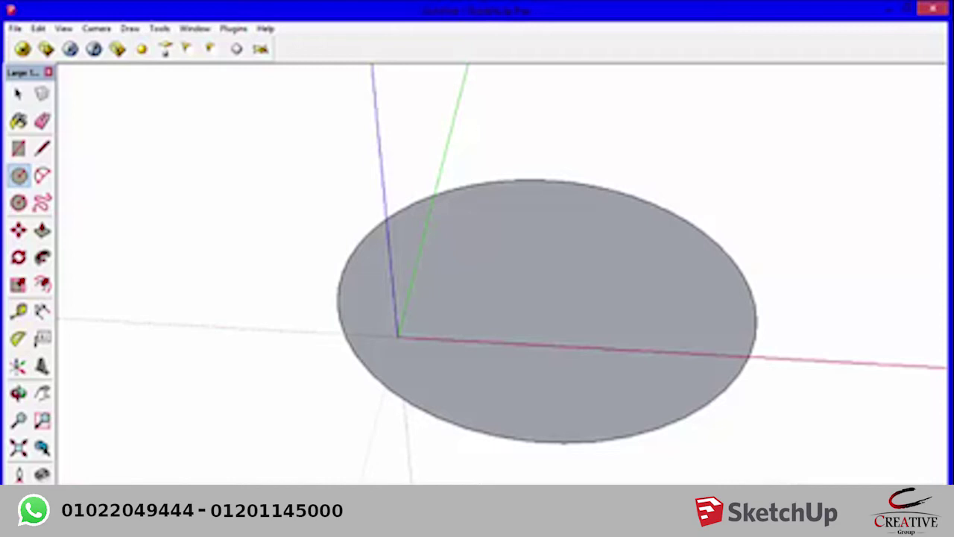
- Shrink the circle's radius back to 1
type("1")
key("Return")
scroll(558, 269, "up", 2)
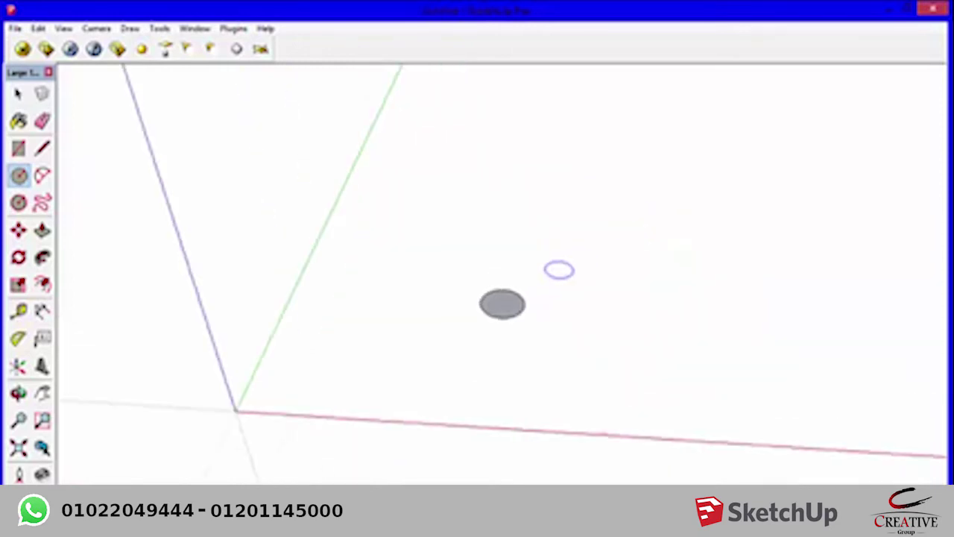
scroll(594, 298, "up", 4)
scroll(594, 296, "down", 3)
scroll(385, 313, "down", 1)
scroll(352, 334, "down", 1)
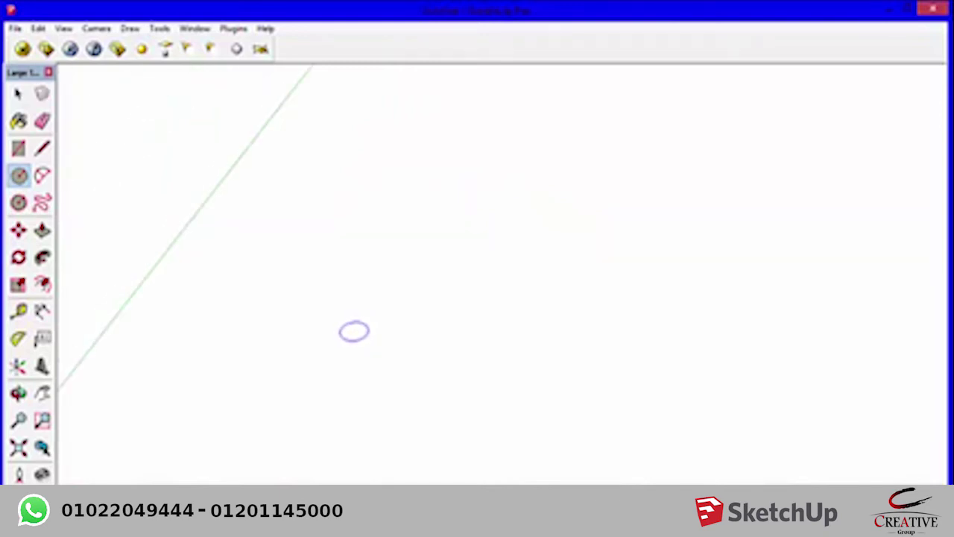
- Preview circles with 3, 4 and 6 sides, then reset circles to 24 sides
type("3s")
key("Return")
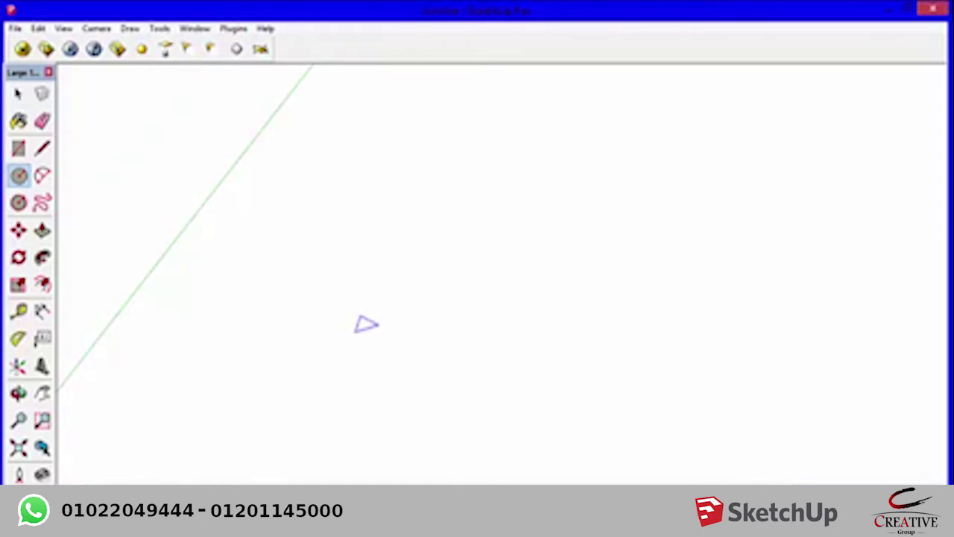
type("4s")
key("Return")
type("6s")
key("Return")
type("24s")
key("Return")
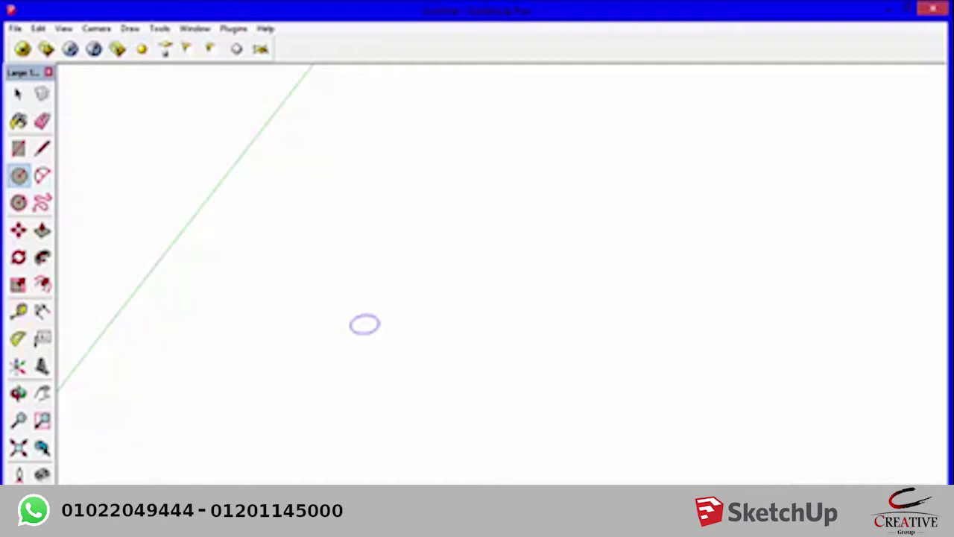
- Pan the origin back into view, then start a circle and cancel it
middle_click_drag(365, 324, 477, 320, "shift")
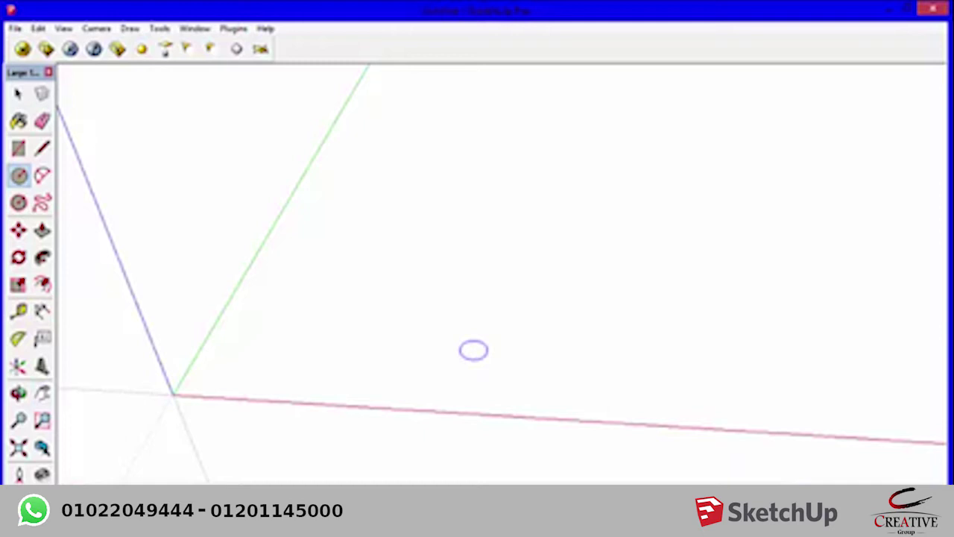
left_click(386, 343)
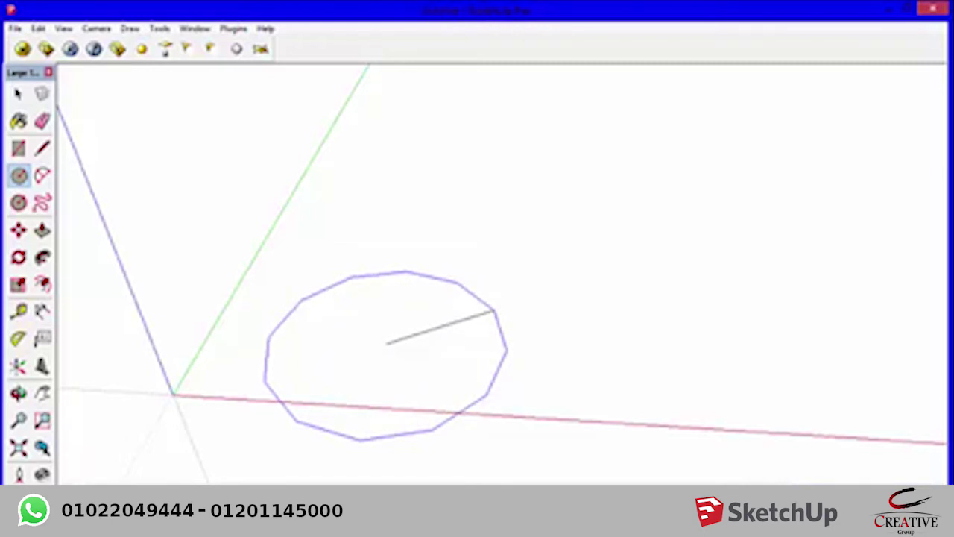
key("Escape")
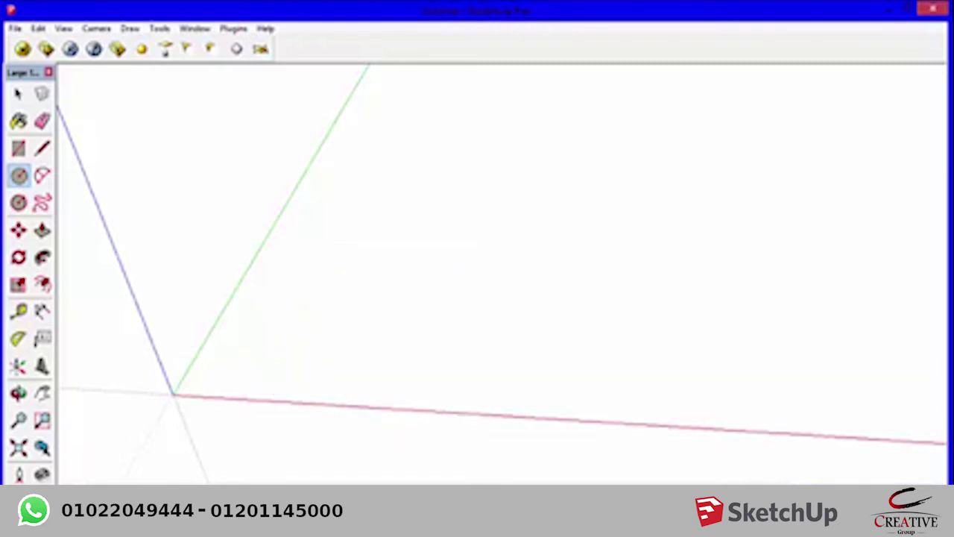
- Draw an arc and join its two ends with a straight line to form a filled half-moon segment
key("space")
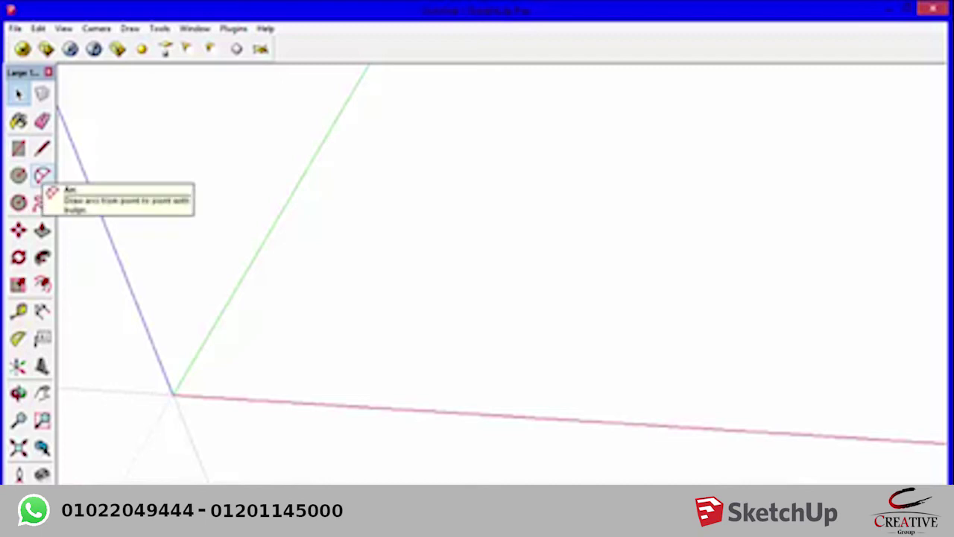
left_click(43, 175)
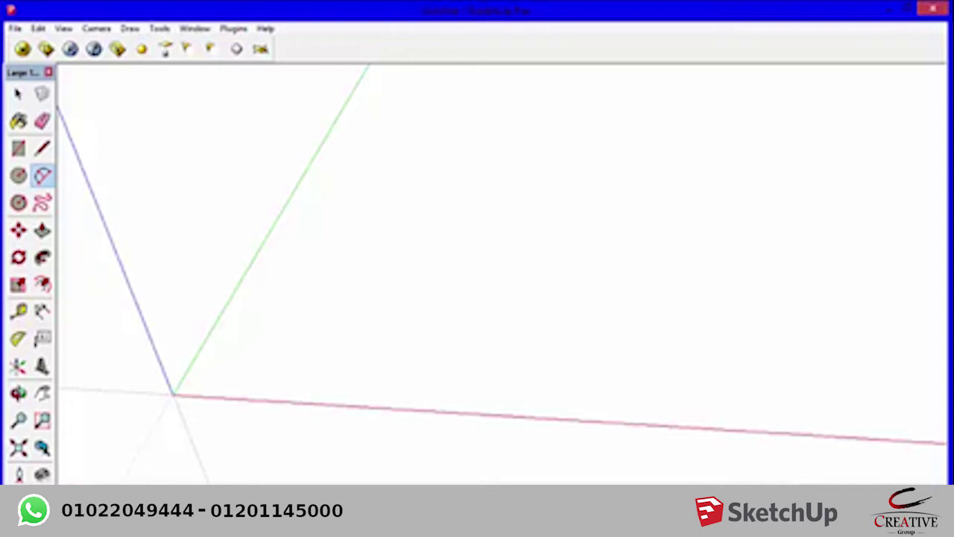
left_click(313, 351)
left_click(511, 363)
left_click(413, 316)
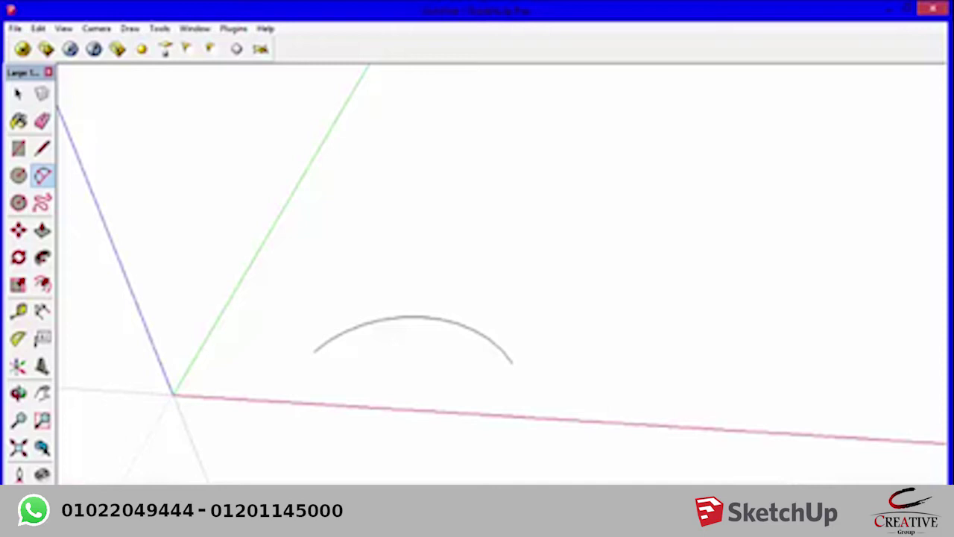
key("l")
left_click(512, 363)
left_click(314, 351)
key("space")
- Orbit toward the arc segment and select its face
middle_click_drag(477, 268, 492, 264)
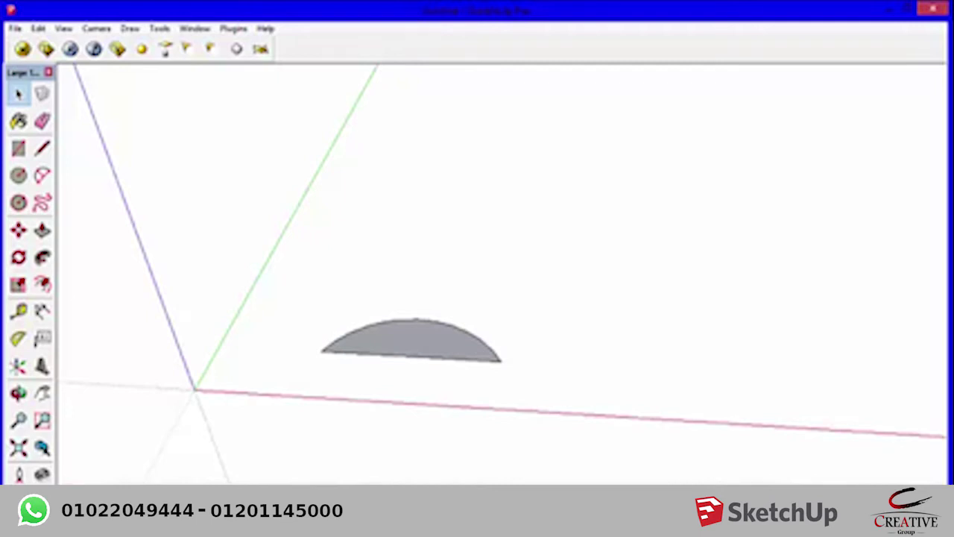
middle_click_drag(418, 336, 507, 314)
scroll(440, 328, "up", 3)
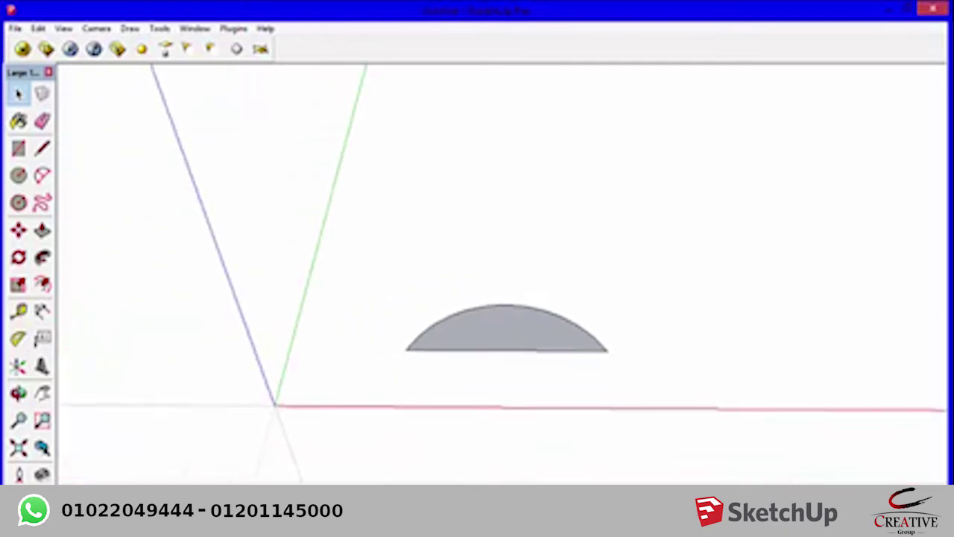
left_click(507, 328)
- Delete the arc face and curve, redraw an arc segment on the chord, then undo it
key("Delete")
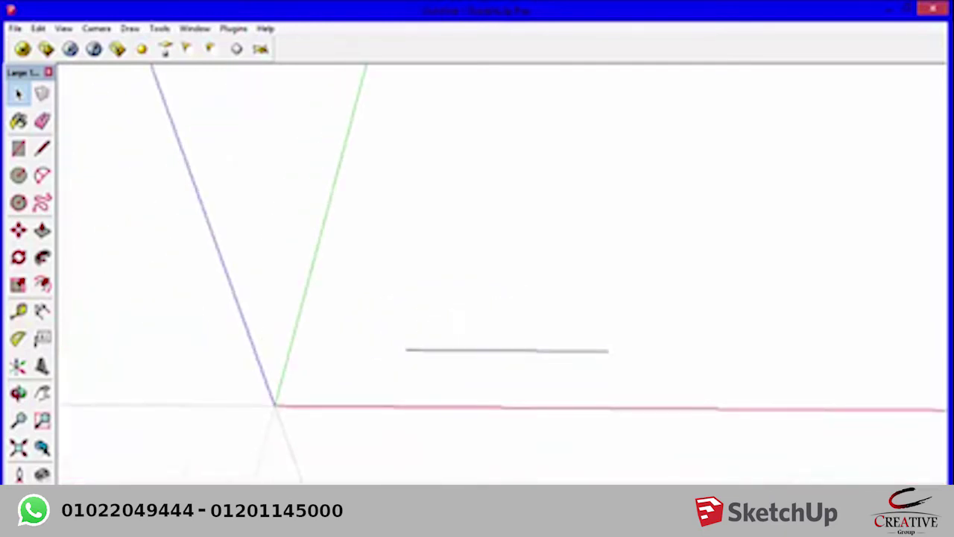
key("a")
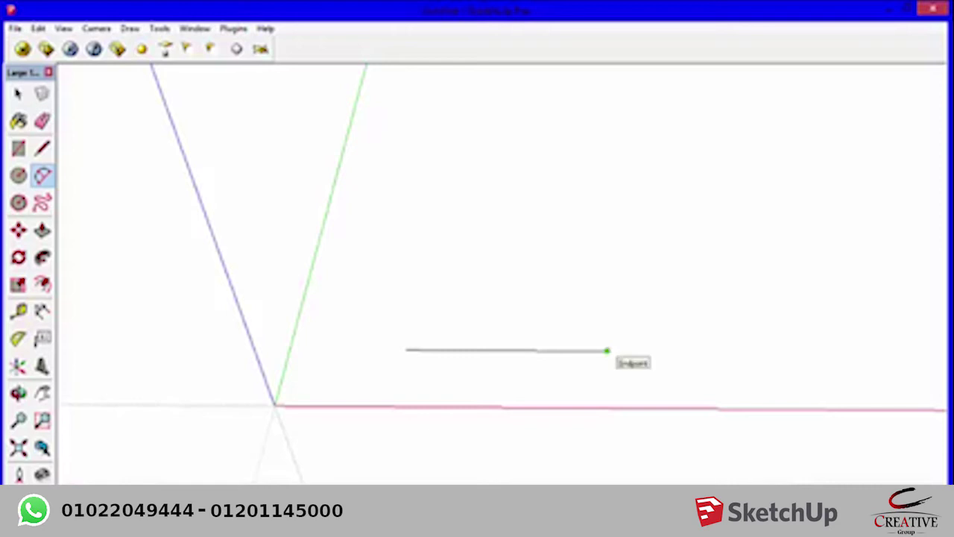
left_click(607, 350)
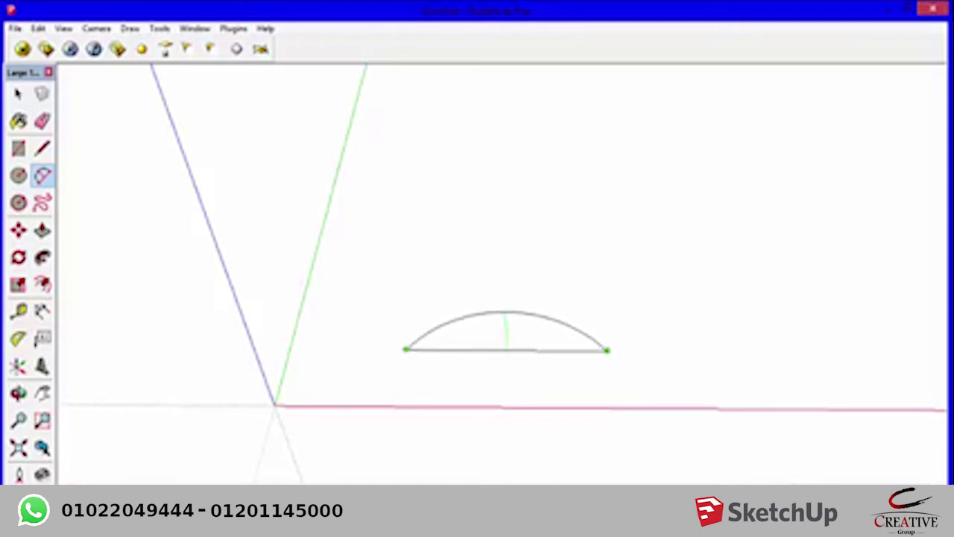
left_click(506, 313)
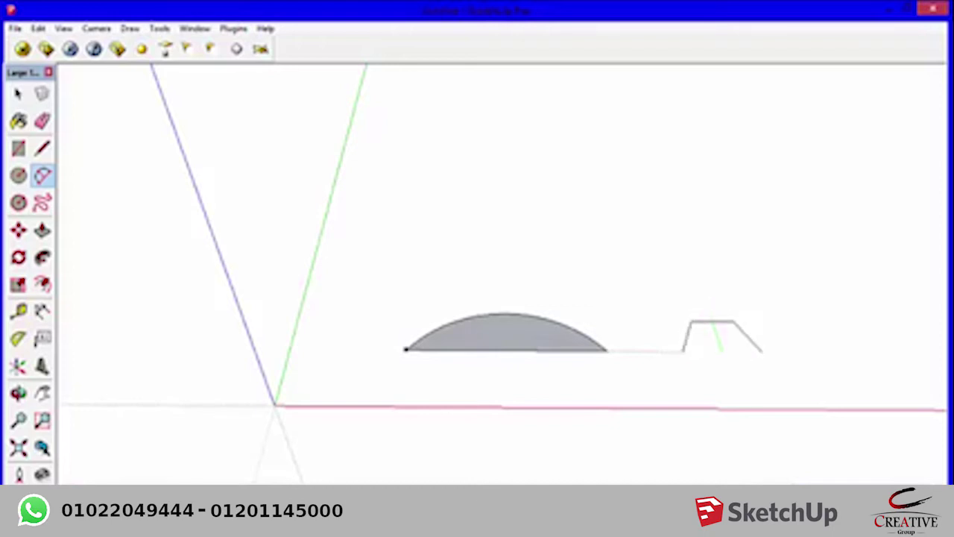
mouse_move(406, 349)
middle_mouse_down()
mouse_move(387, 322)
mouse_move(514, 336)
middle_mouse_up()
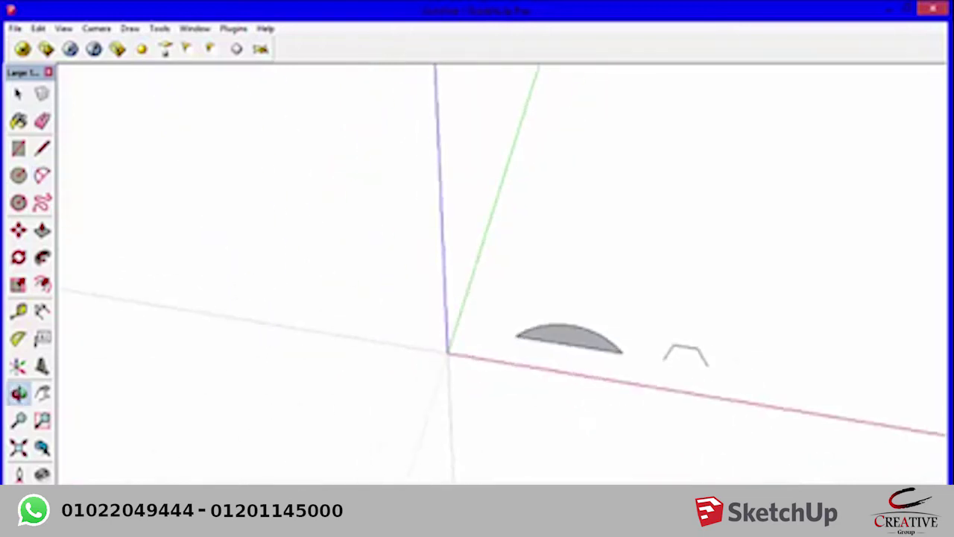
key("ctrl+z")
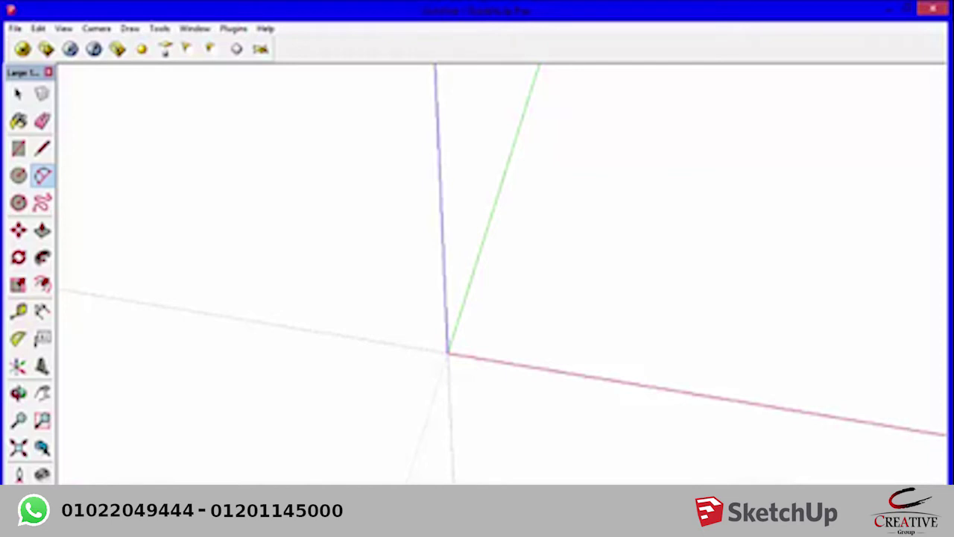
- Draw a filled hexagon beside the origin with the Polygon tool
left_click(19, 202)
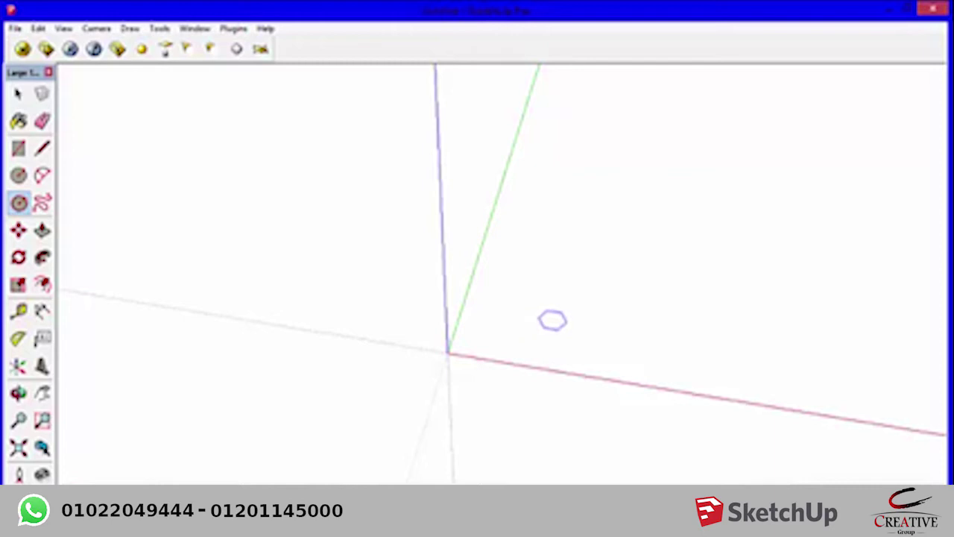
left_click(556, 326)
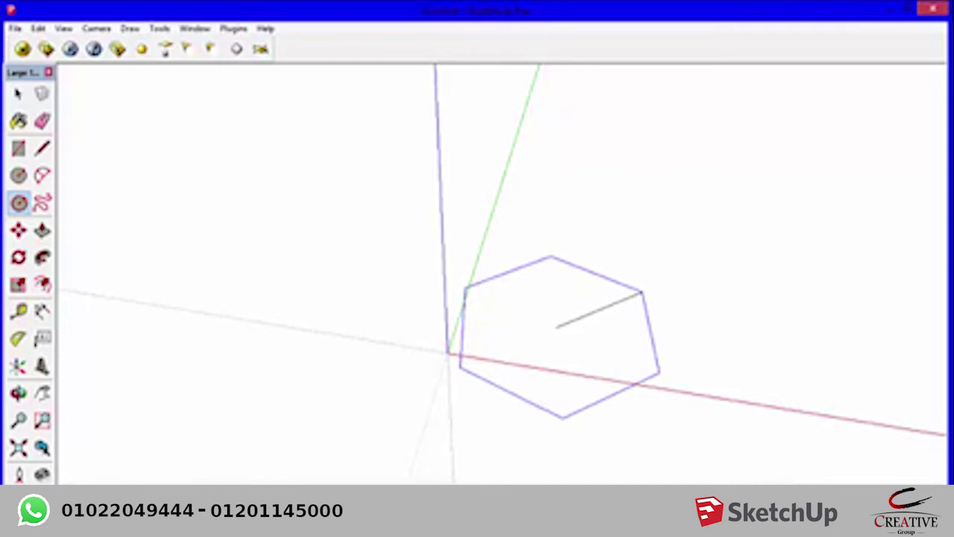
left_click(642, 292)
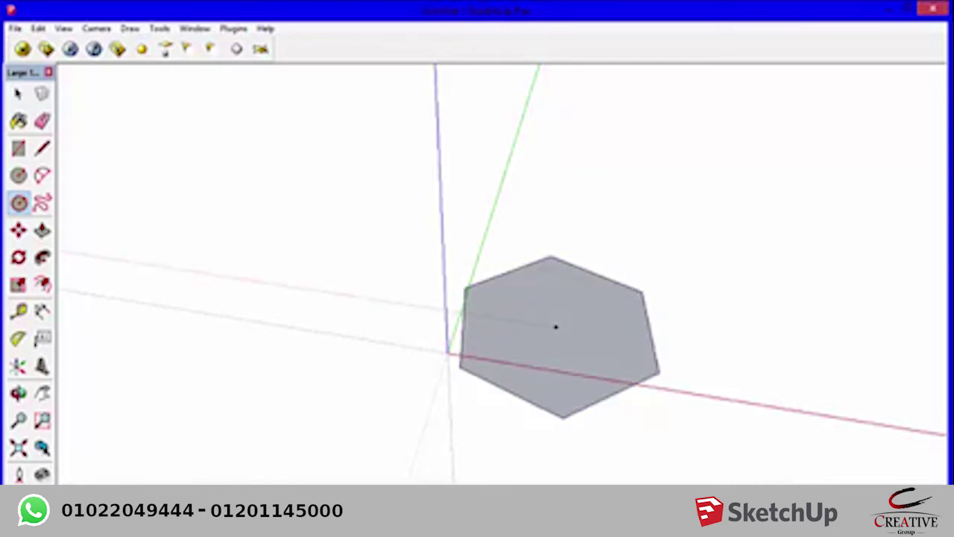
- Pick the Line and Arc tools, then bring up the Windows Start screen
left_click(42, 147)
left_click(42, 175)
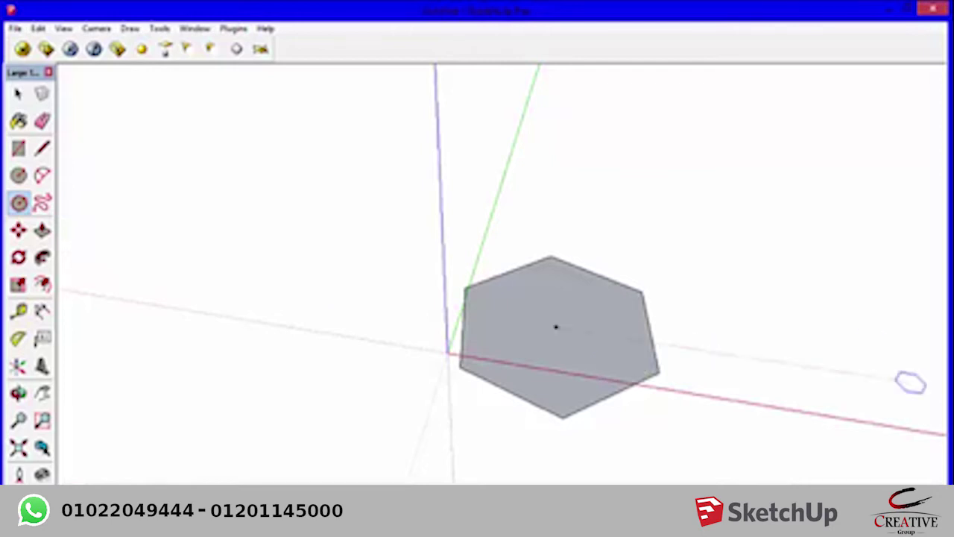
key("super")
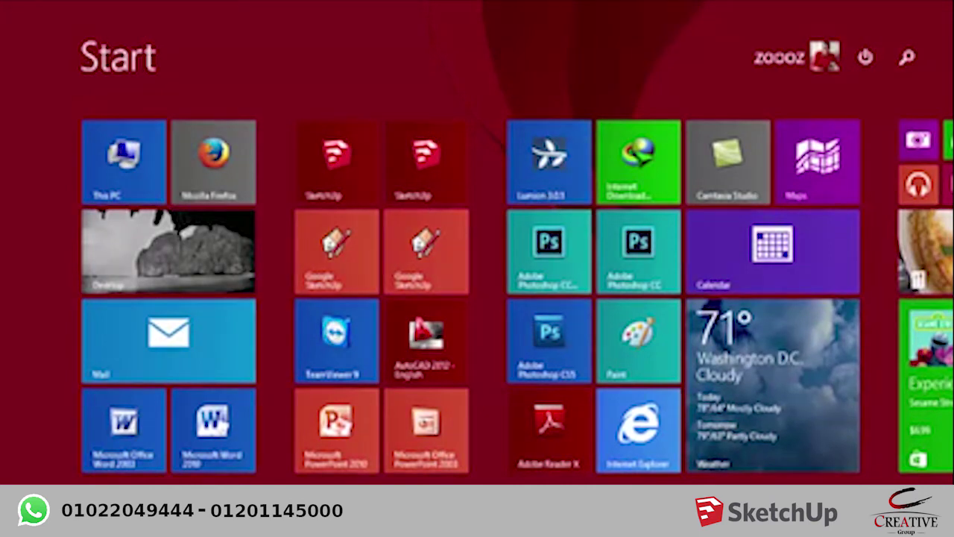
- Return from the Start screen to SketchUp and box-select the hexagon
key("super")
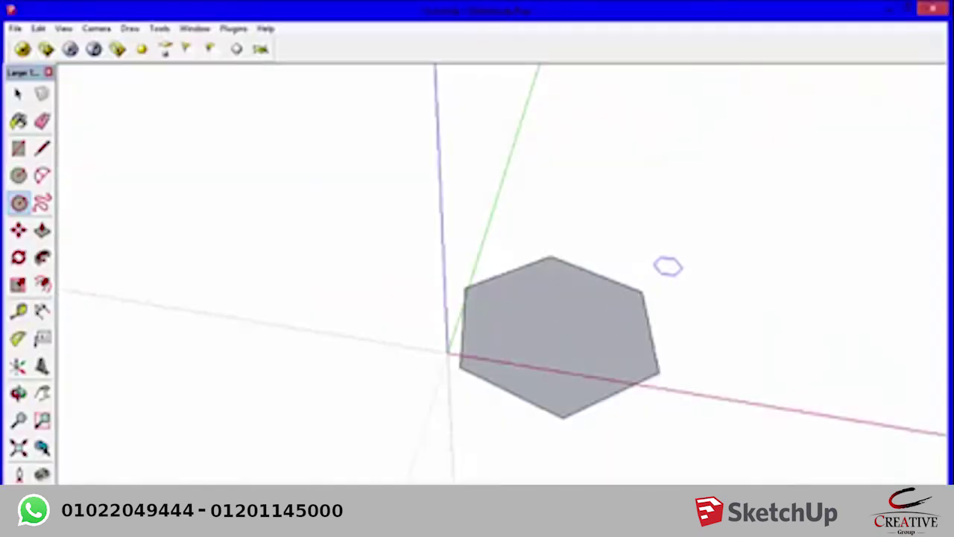
key("space")
left_click_drag(730, 462, 350, 188)
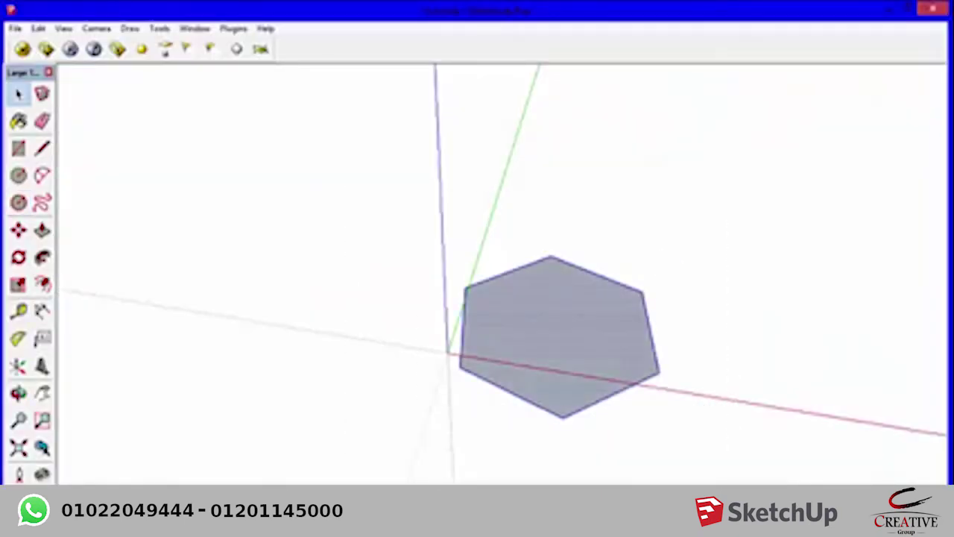
- Delete the hexagon and draw a closed freehand outline right of the axes
key("Delete")
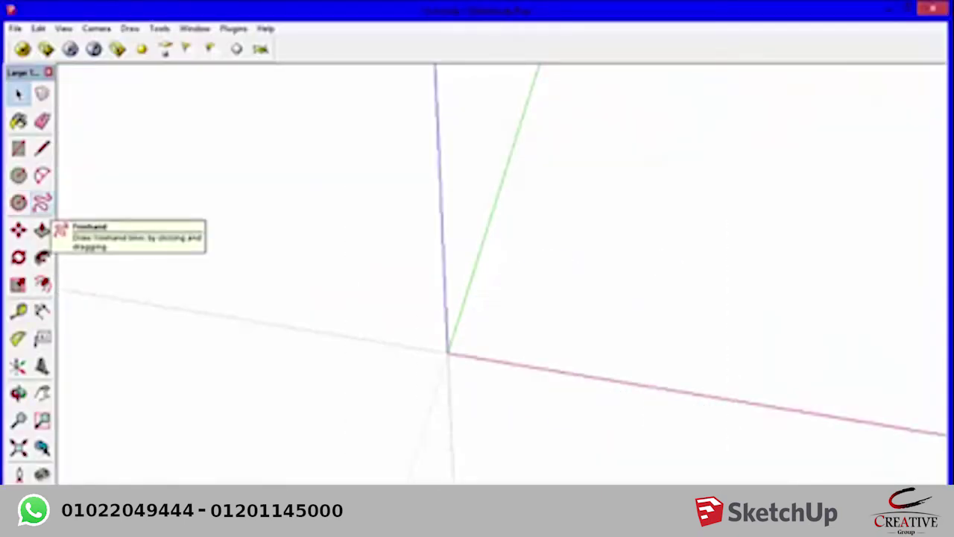
left_click(41, 202)
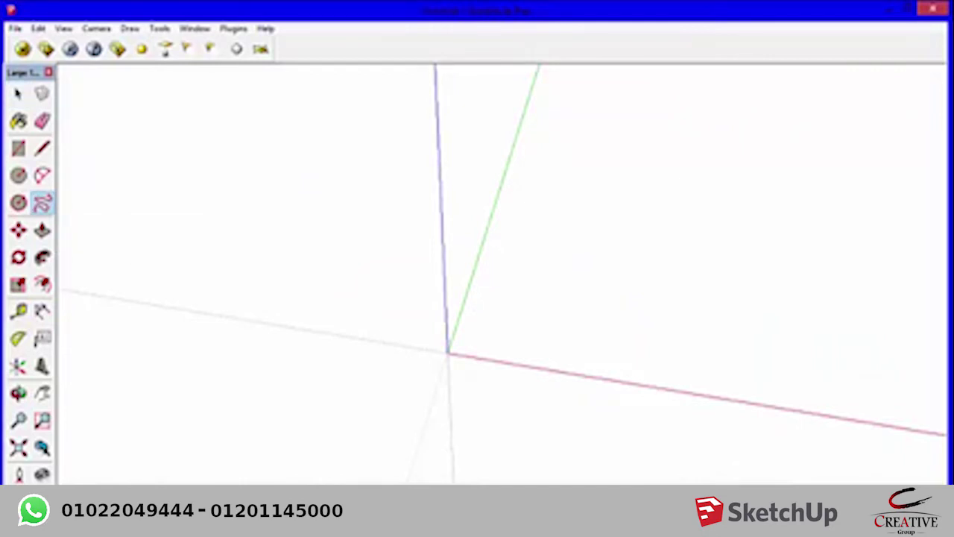
left_click_drag(533, 325, 536, 328)
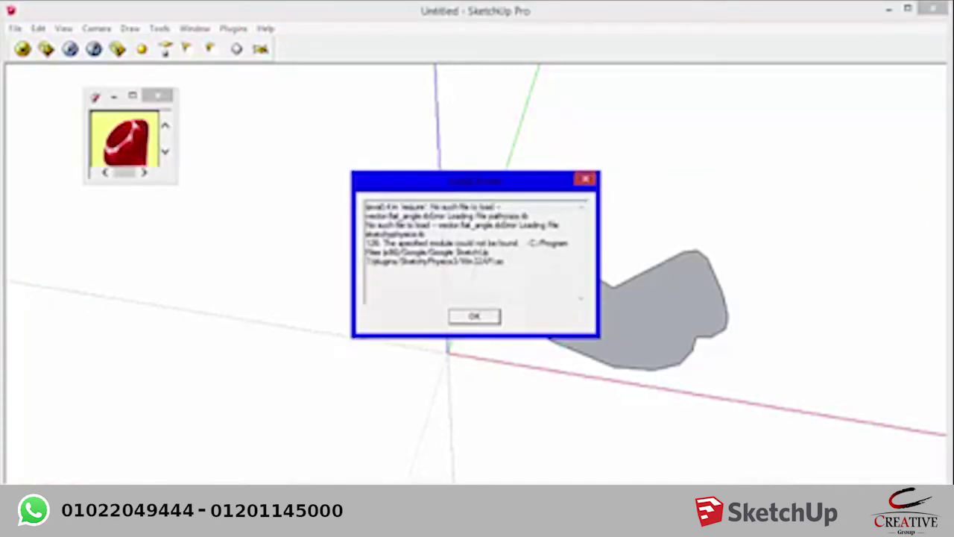
- Close the Ruby toolbar, dismiss the plugin load error, and draw a second freehand outline above
left_click(158, 95)
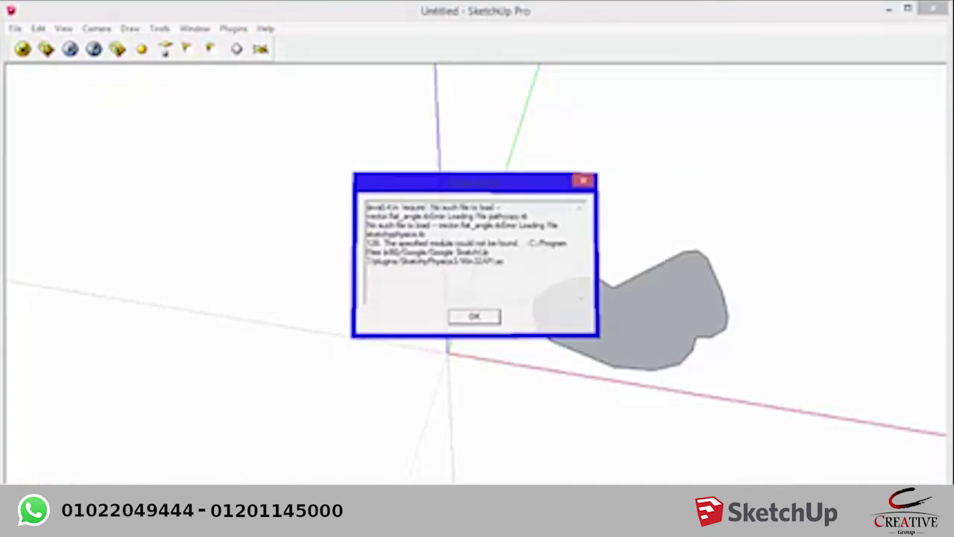
left_click(474, 317)
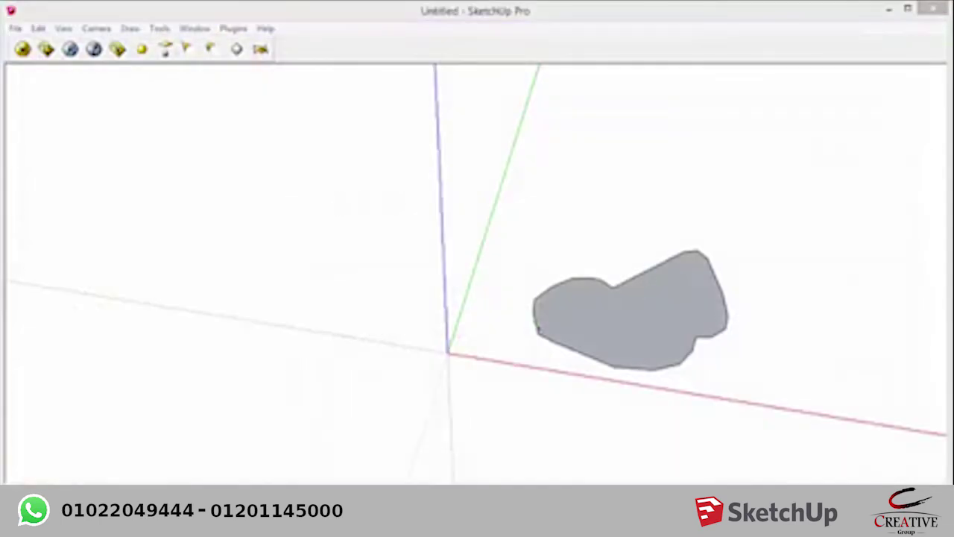
mouse_move(563, 173)
left_mouse_down()
mouse_move(555, 179)
mouse_move(571, 180)
left_mouse_up()
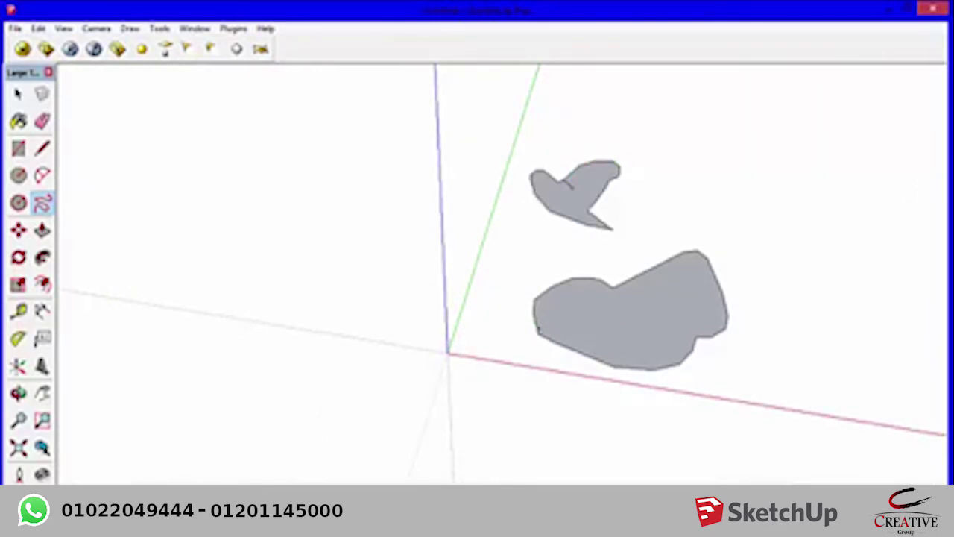
- Select both freehand shapes with a crossing window and delete them
middle_click_drag(537, 328, 554, 318)
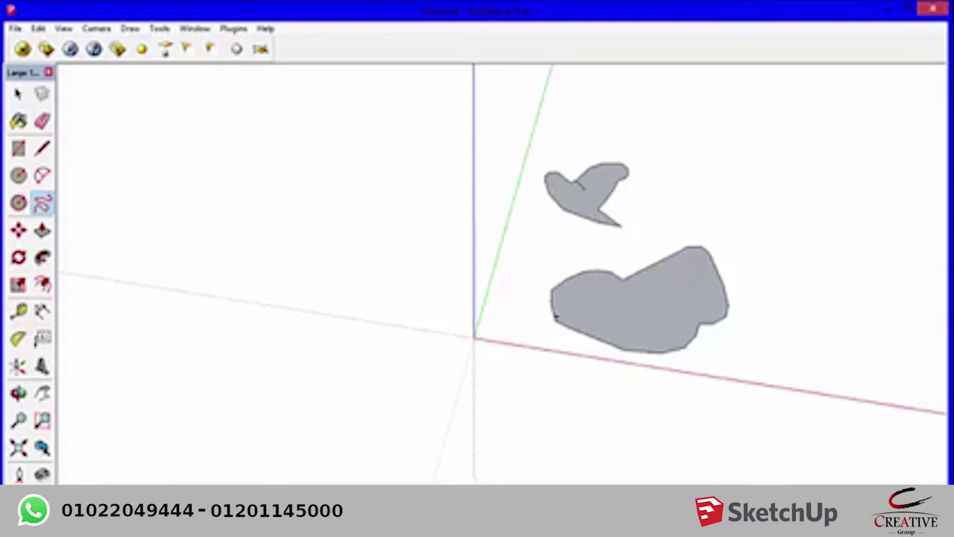
key("space")
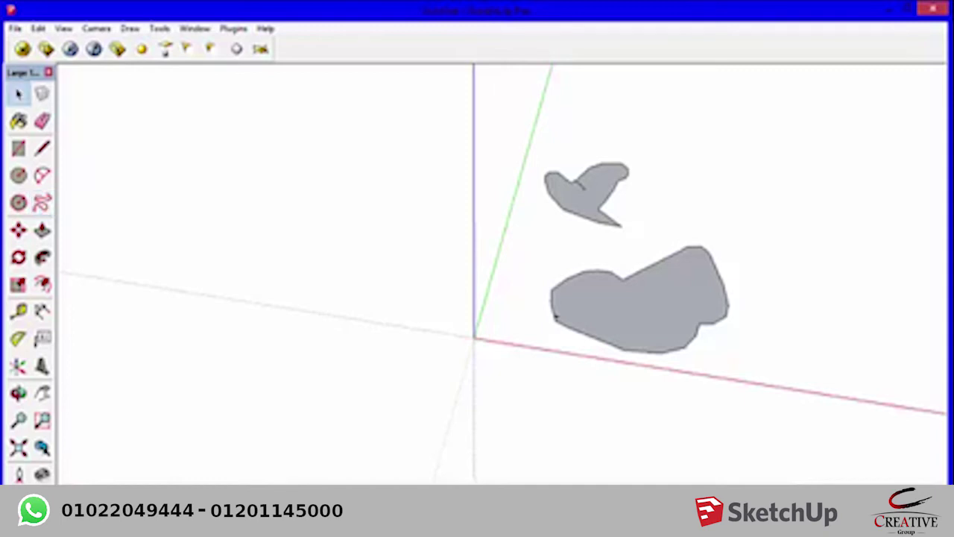
left_click_drag(800, 320, 588, 113)
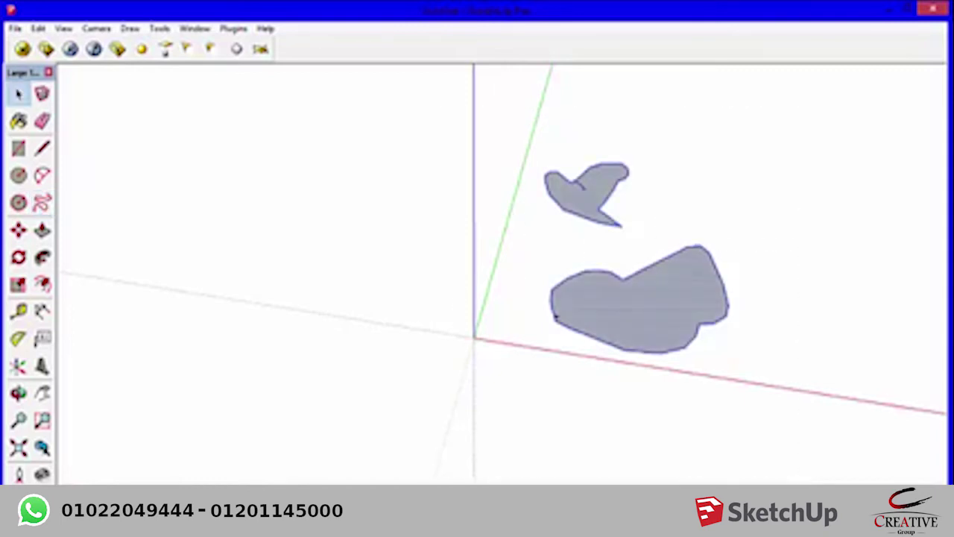
key("Delete")
middle_click_drag(522, 298, 477, 269)
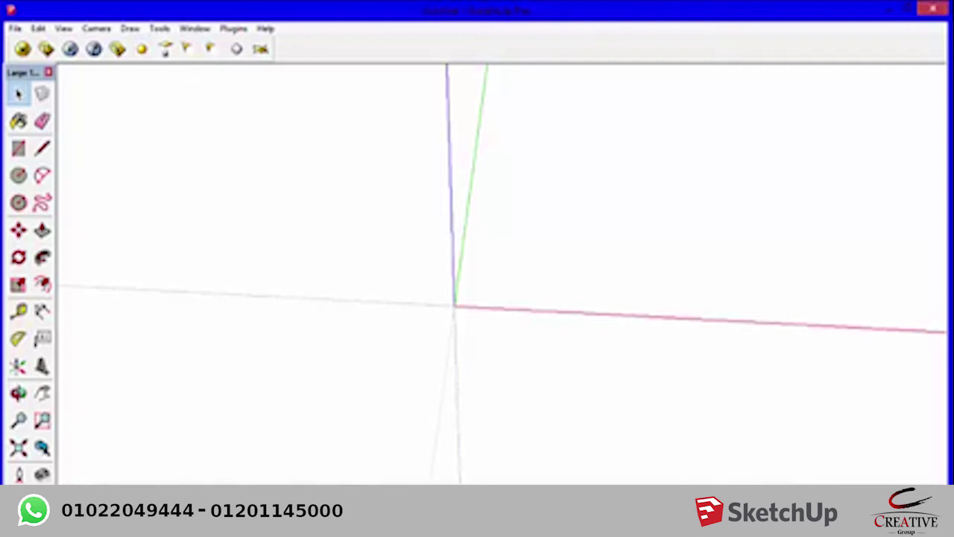
key("h")
left_click_drag(477, 269, 381, 284)
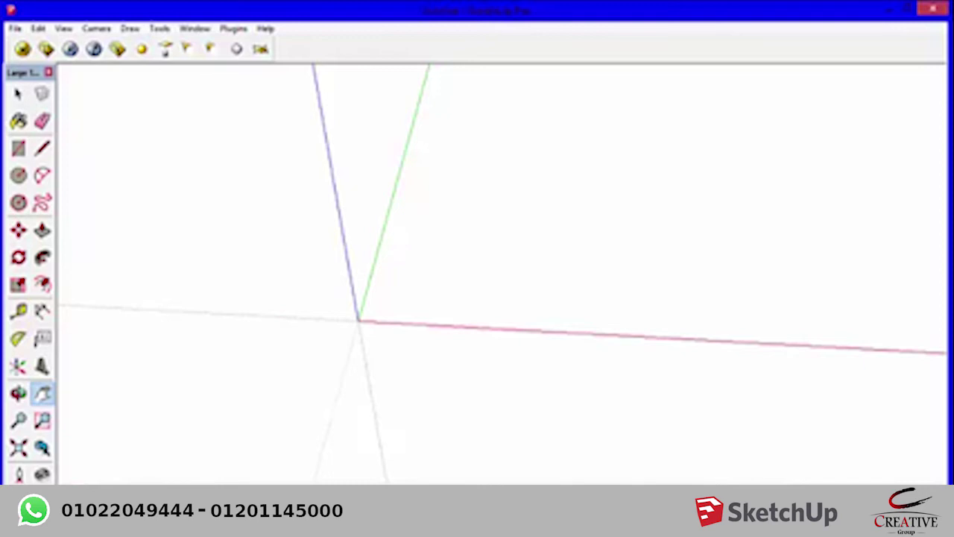
mouse_move(477, 268)
left_mouse_down()
mouse_move(556, 316)
mouse_move(498, 275)
left_mouse_up()
key("o")
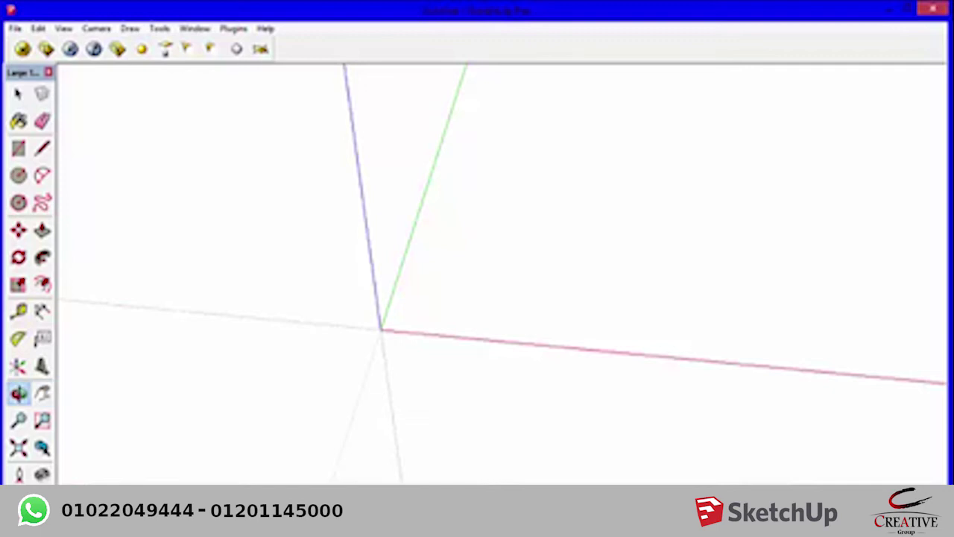
key("h")
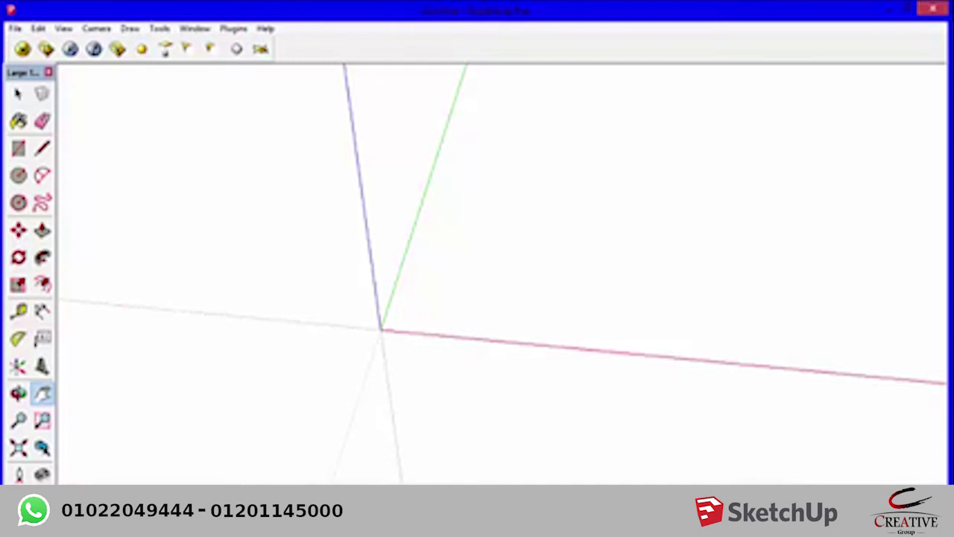
key("r")
- Draw a rectangle right of the origin and a filled triangle beside it
left_click(474, 248)
left_click(596, 334)
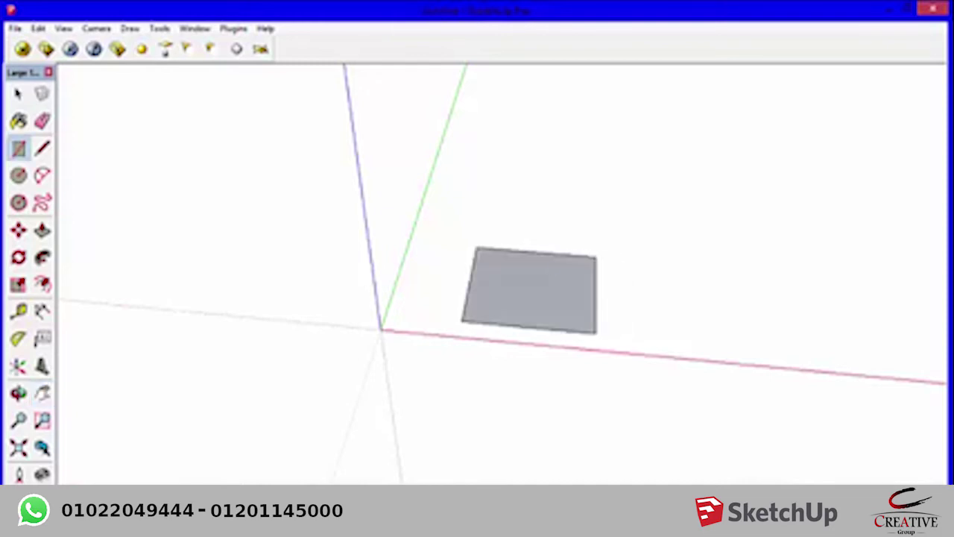
key("l")
left_click(673, 314)
left_click(832, 277)
left_click(683, 266)
left_click(673, 314)
- Draw a circle centred on the red axis
key("h")
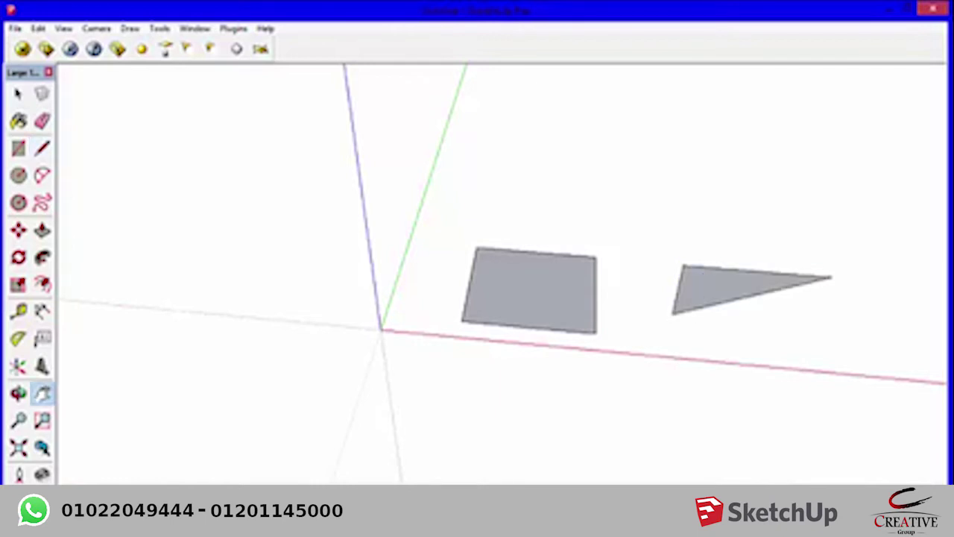
left_click_drag(701, 279, 552, 157)
key("c")
left_click(579, 208)
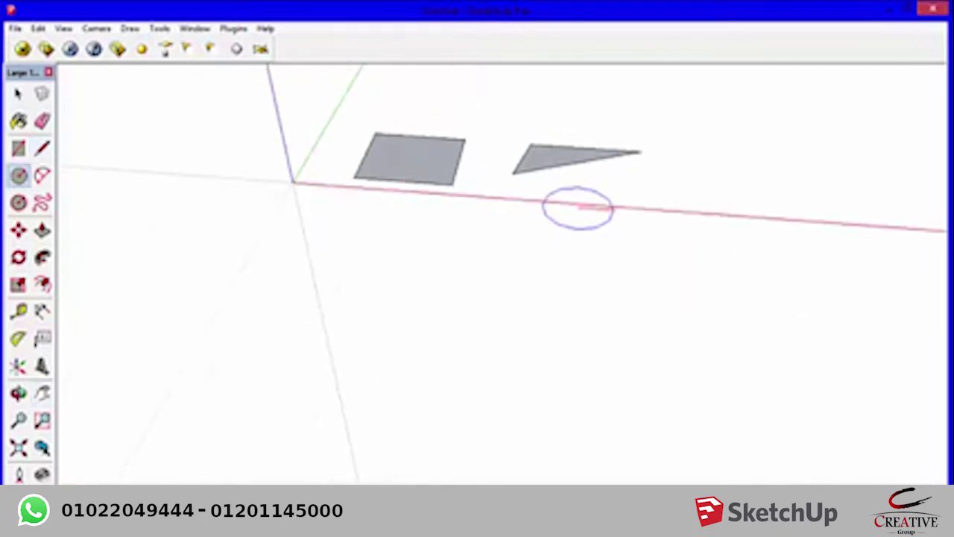
left_click(626, 210)
- Close an arc with a straight chord into a filled segment
left_click(41, 175)
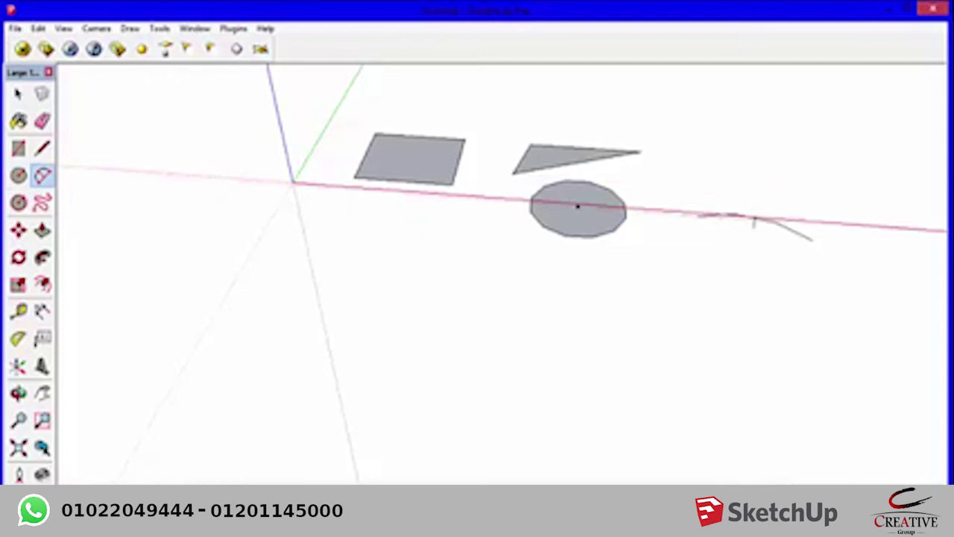
key("l")
left_click(812, 241)
left_click(695, 216)
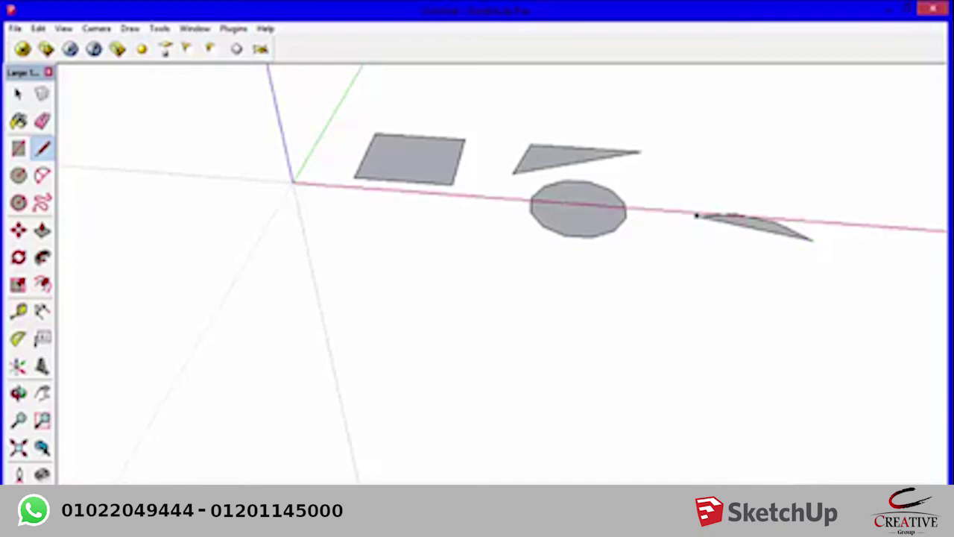
scroll(697, 224, "up", 2)
scroll(699, 232, "up", 2)
scroll(701, 236, "down", 2)
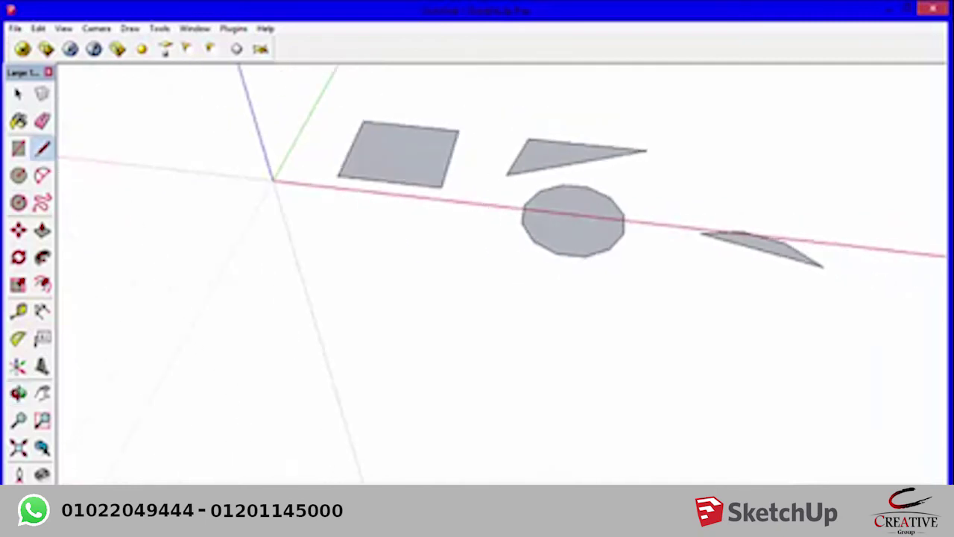
- Draw a hexagon left of the circle and a freehand loop left of the hexagon
left_click(19, 202)
left_click(345, 280)
left_click(372, 281)
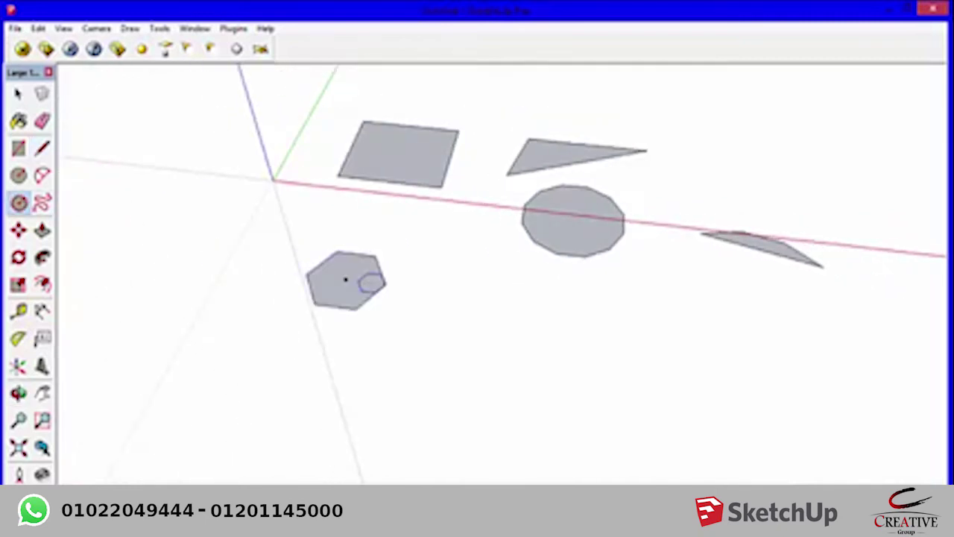
left_click(42, 202)
left_click_drag(203, 218, 216, 219)
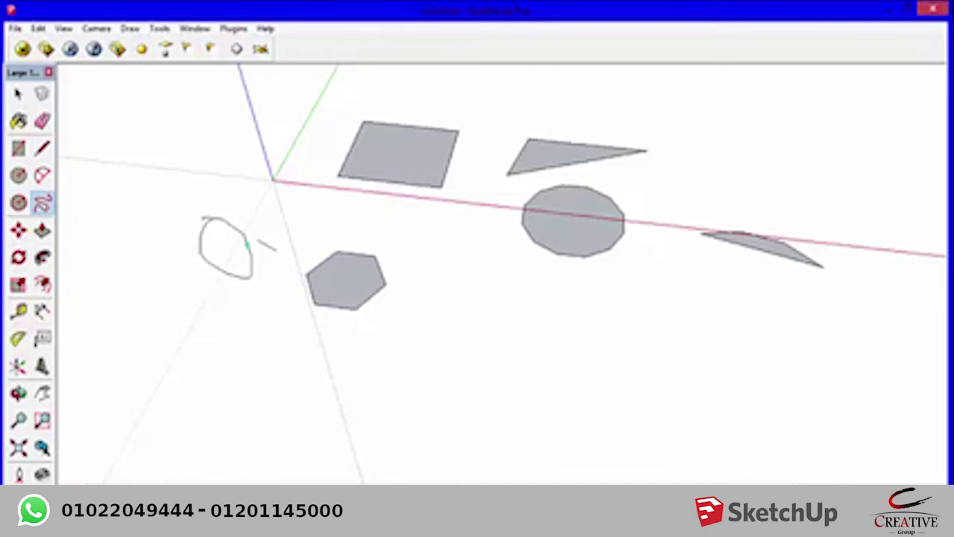
scroll(413, 154, "up", 2)
scroll(413, 154, "up", 1)
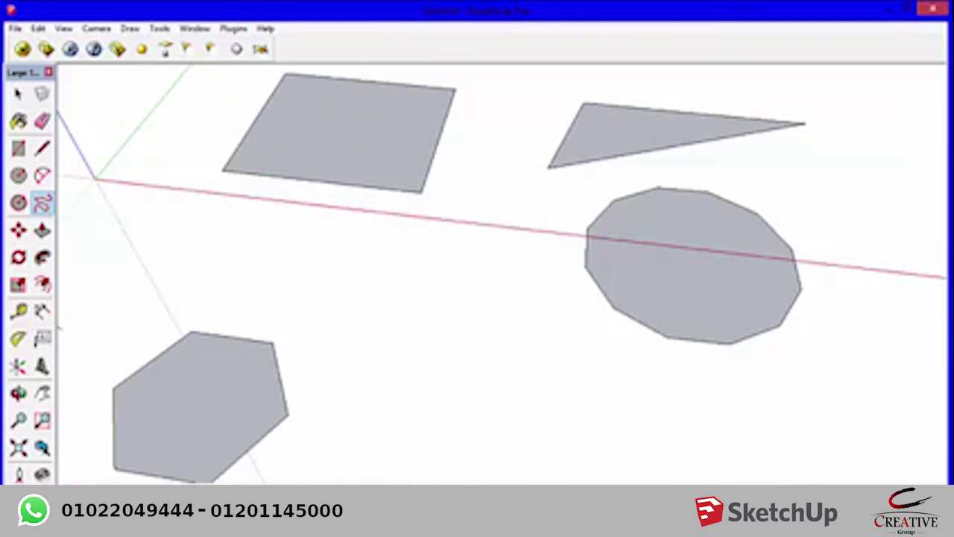
key("l")
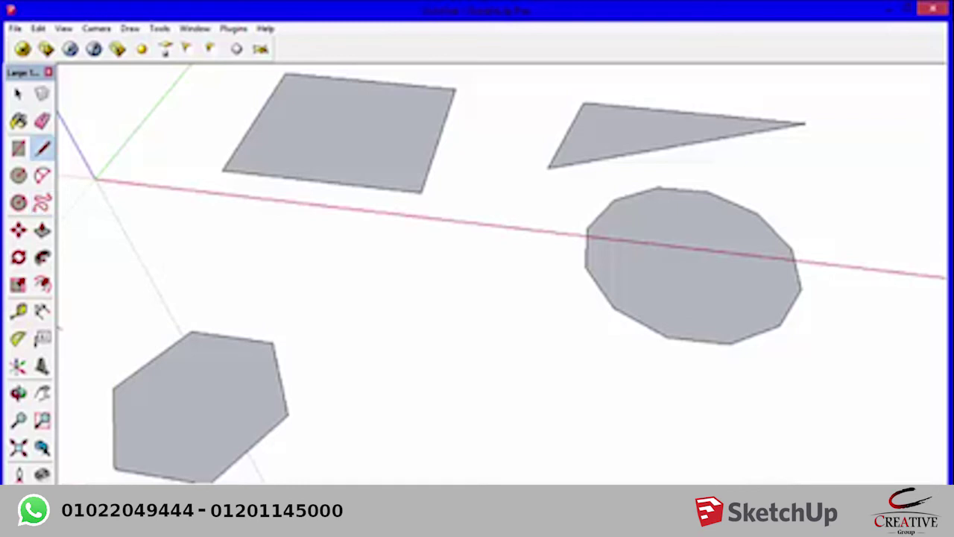
key("r")
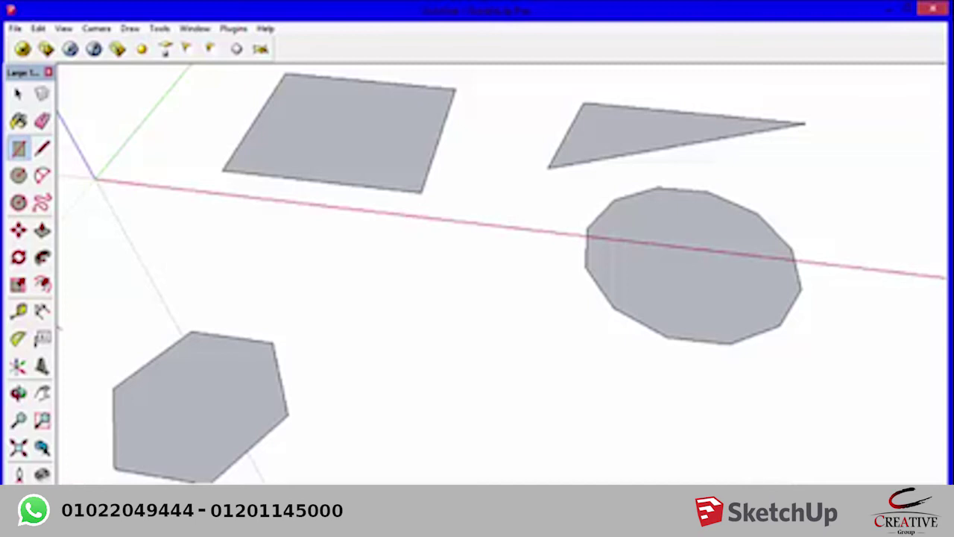
key("c")
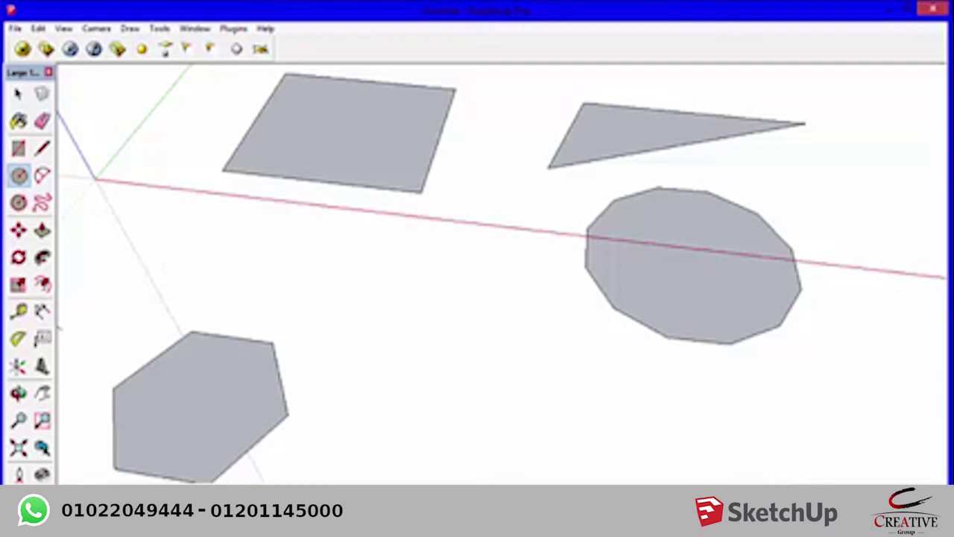
key("space")
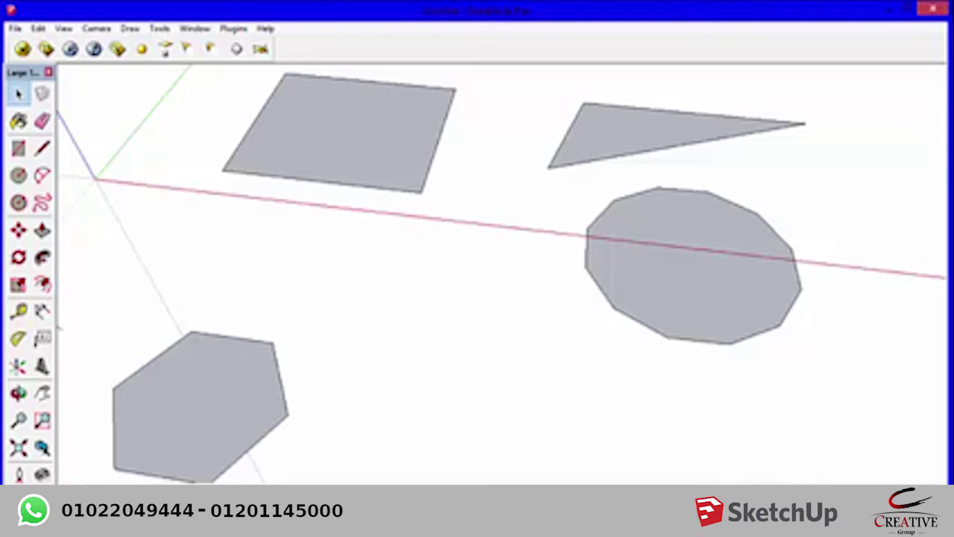
key("l")
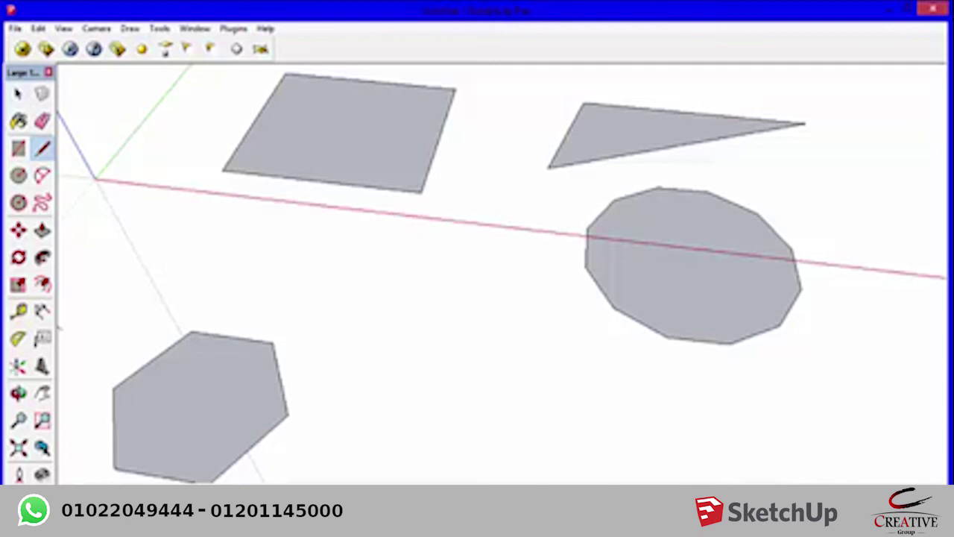
key("r")
left_click(42, 393)
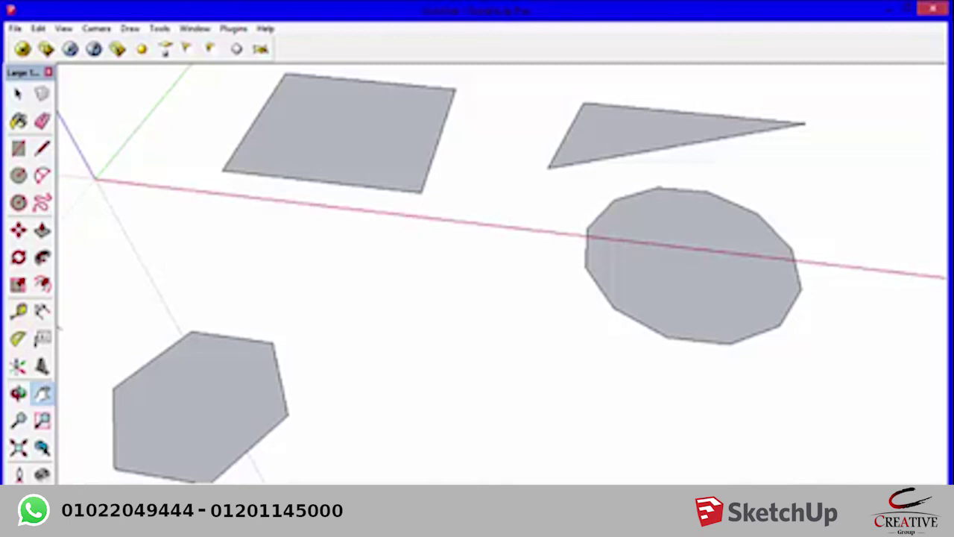
key("space")
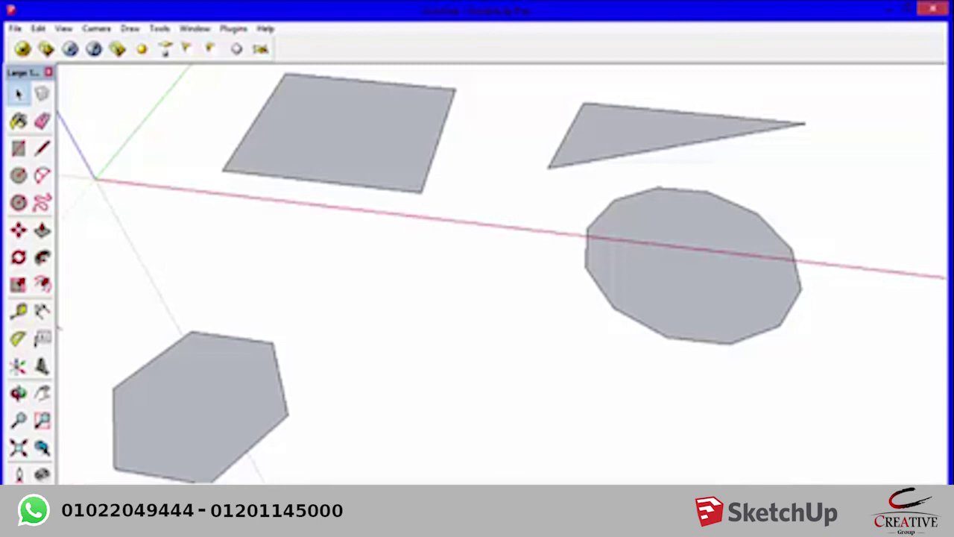
left_click(339, 133)
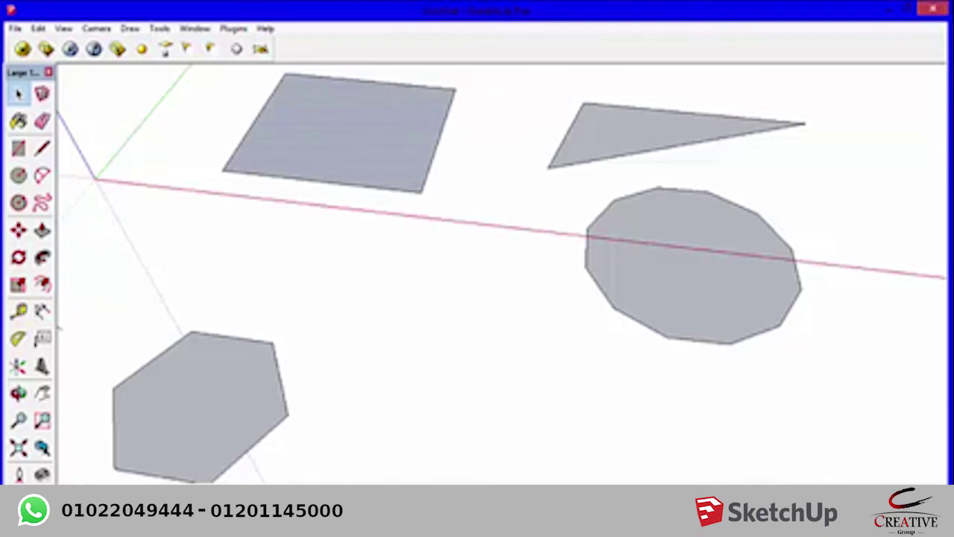
left_click(322, 182)
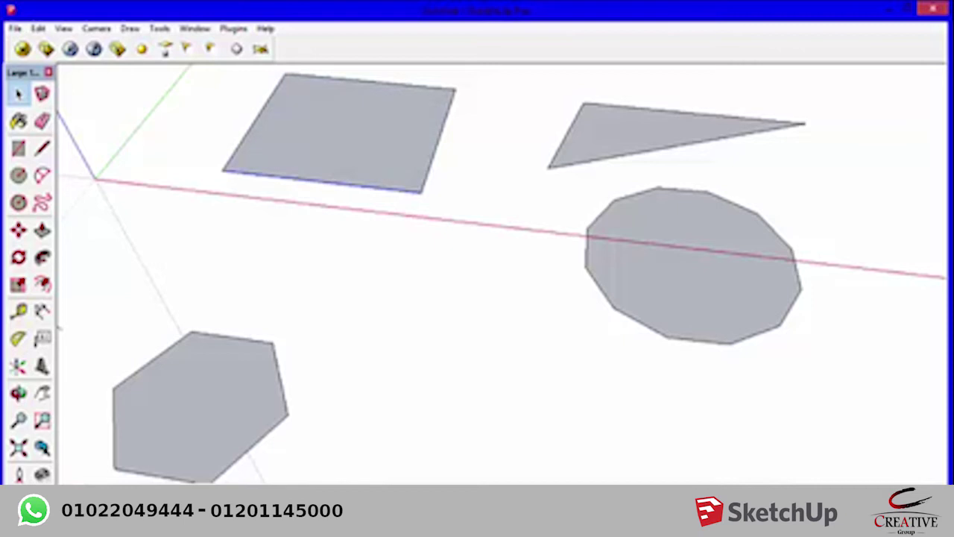
left_click(693, 283)
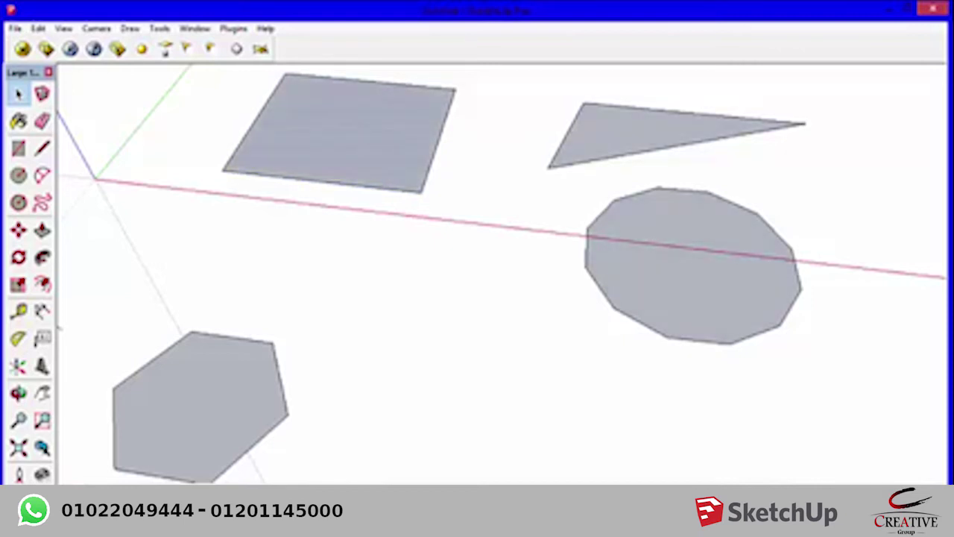
key("Delete")
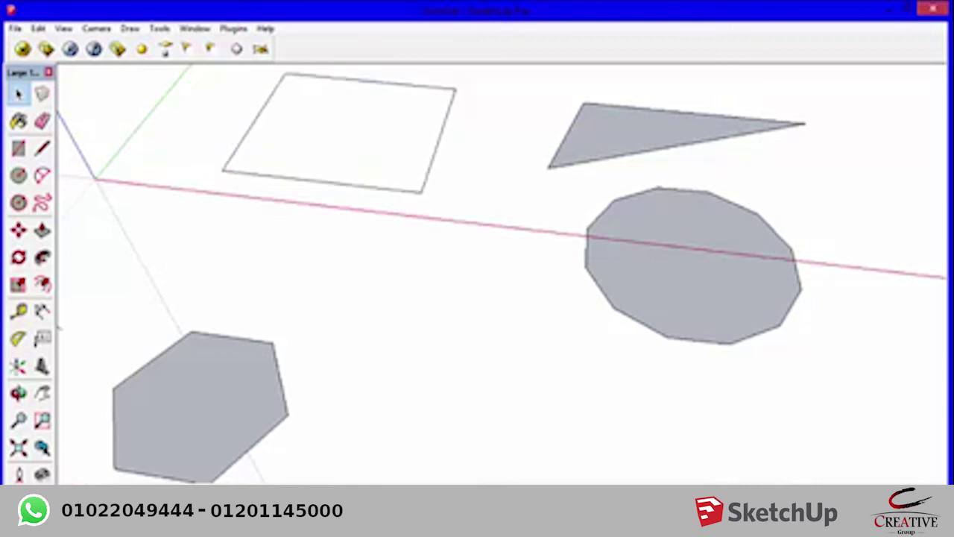
key("ctrl+z")
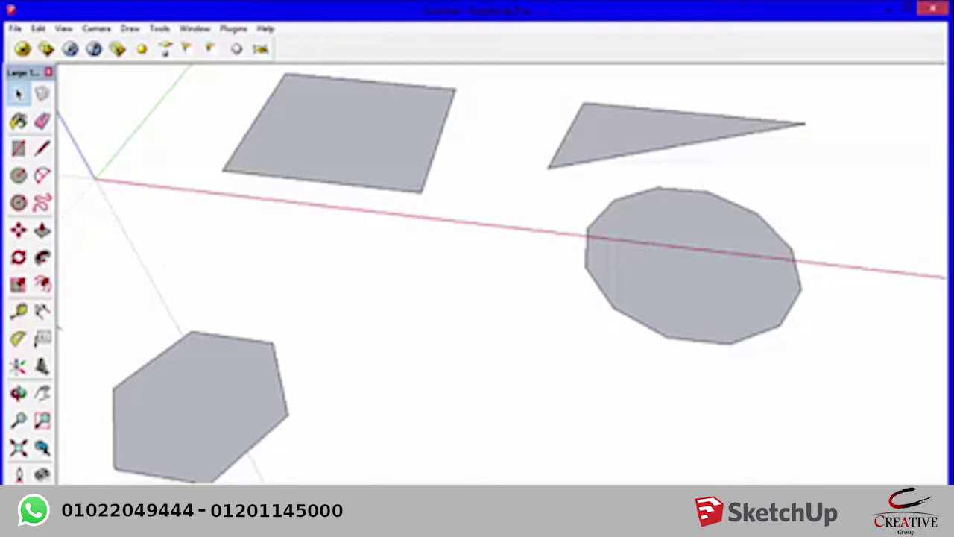
scroll(428, 131, "down", 3)
middle_click_drag(477, 224, 470, 294, "shift")
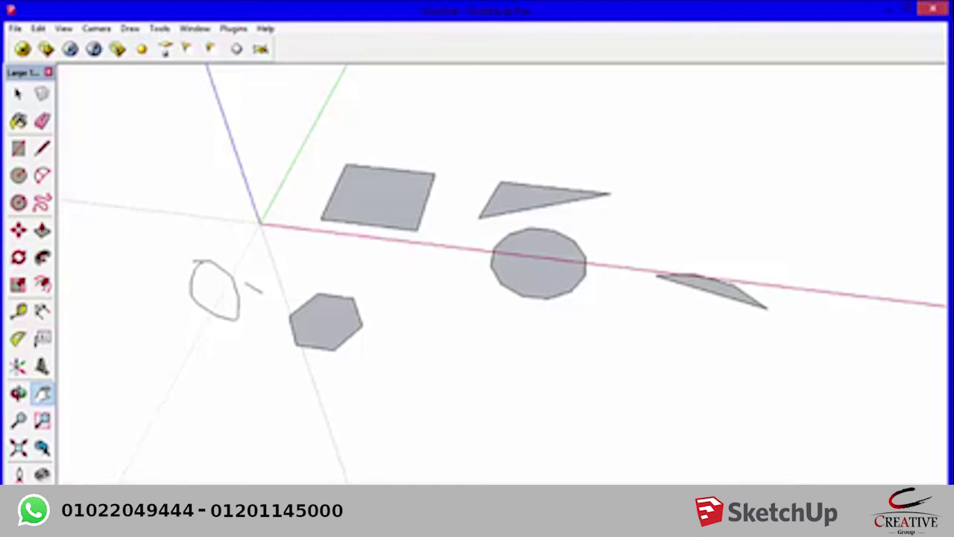
- Draw a vertical wall face rising from the grey square's corner with the Line tool
key("p")
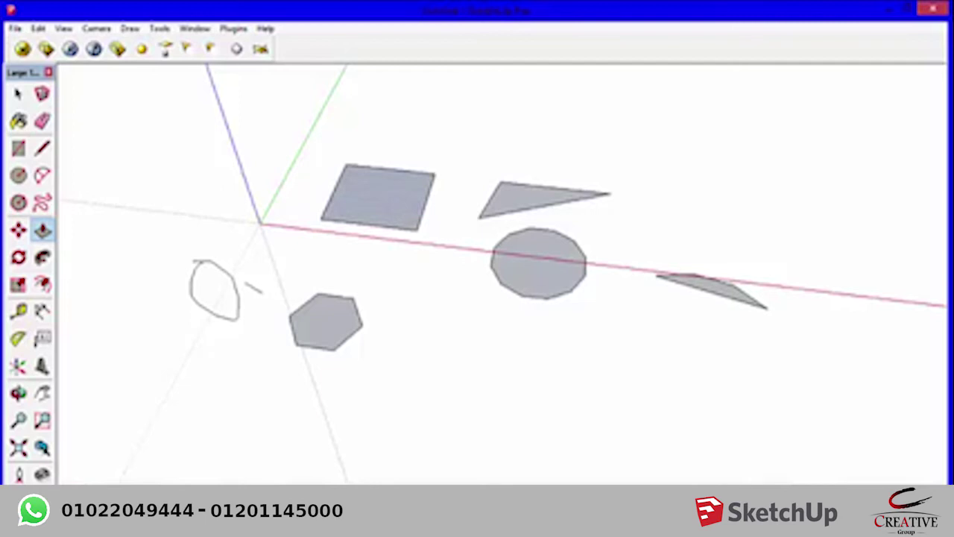
scroll(402, 186, "up", 2)
scroll(402, 187, "up", 2)
scroll(403, 186, "down", 3)
scroll(403, 186, "up", 5)
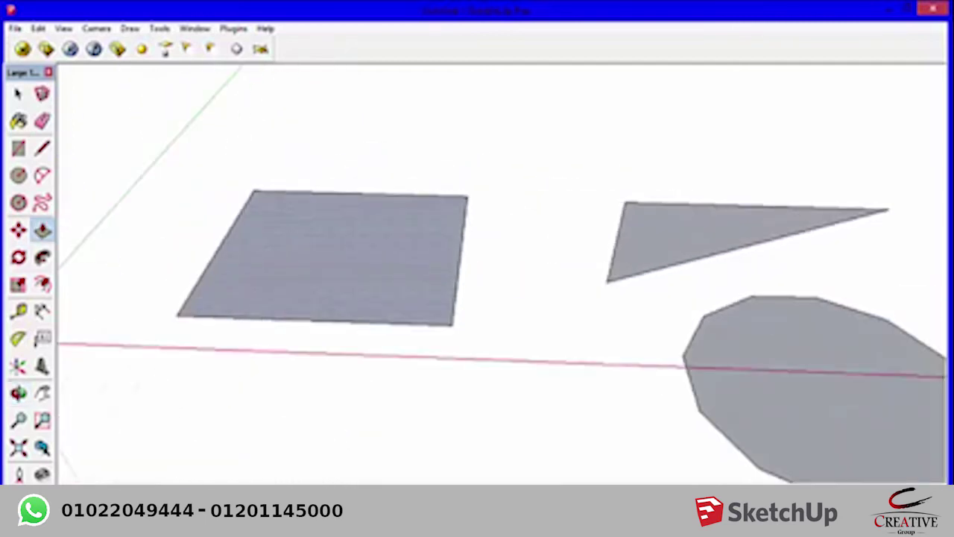
key("space")
scroll(328, 212, "down", 3)
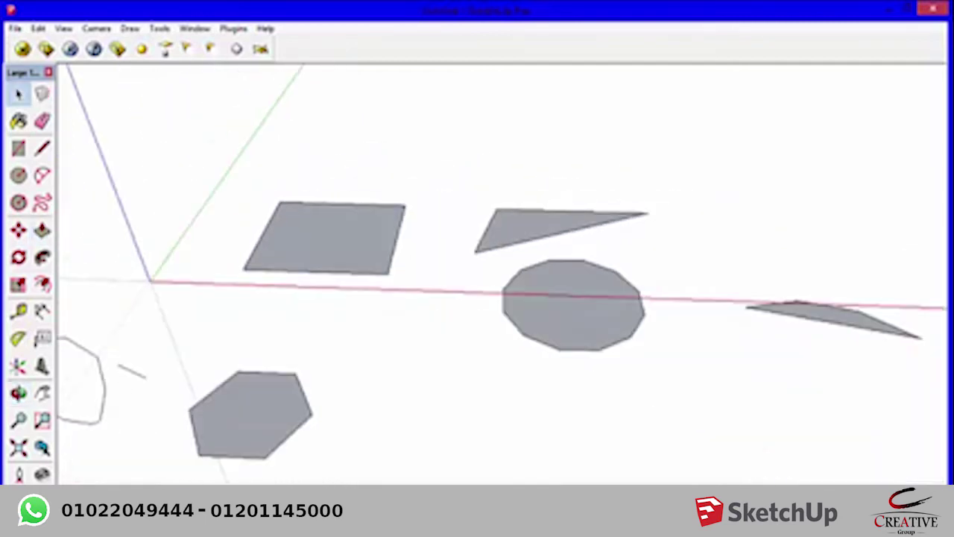
scroll(328, 246, "up", 2)
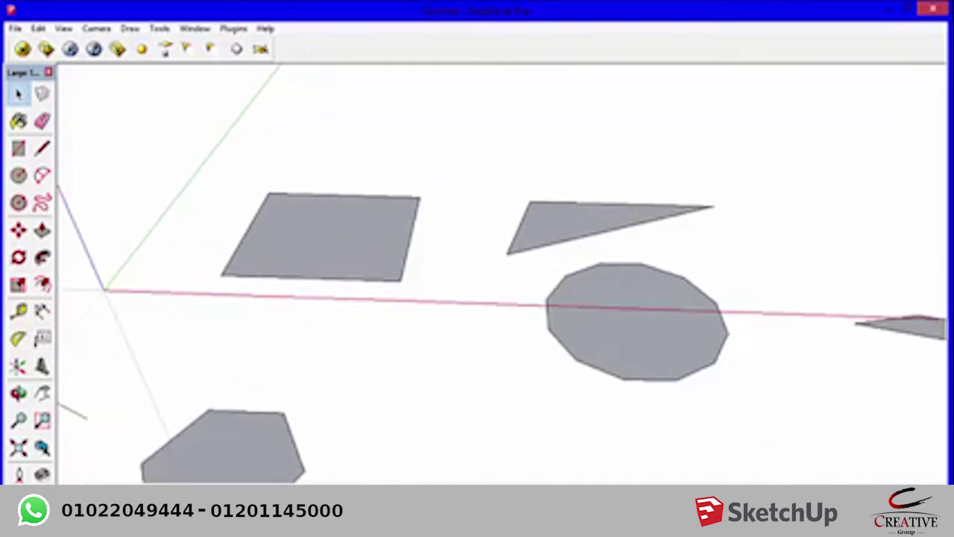
key("r")
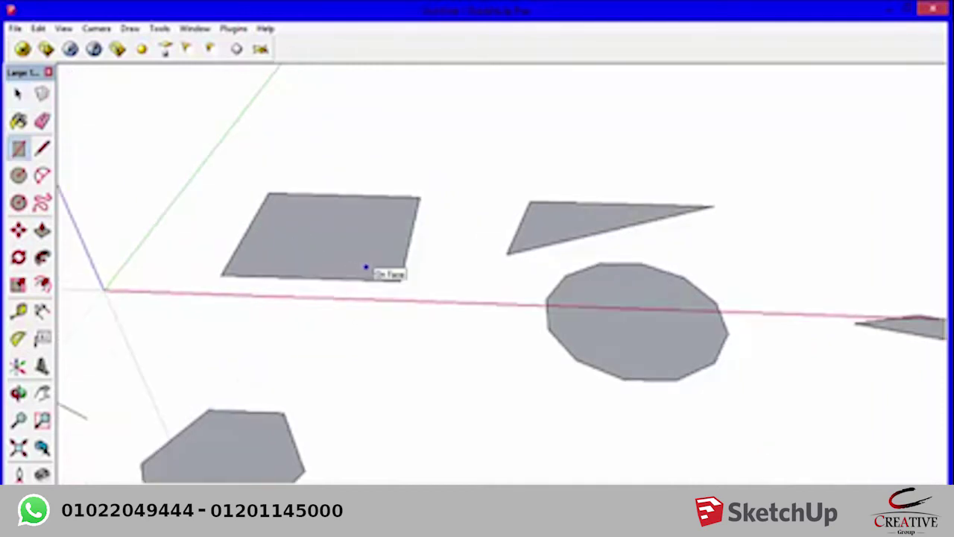
key("l")
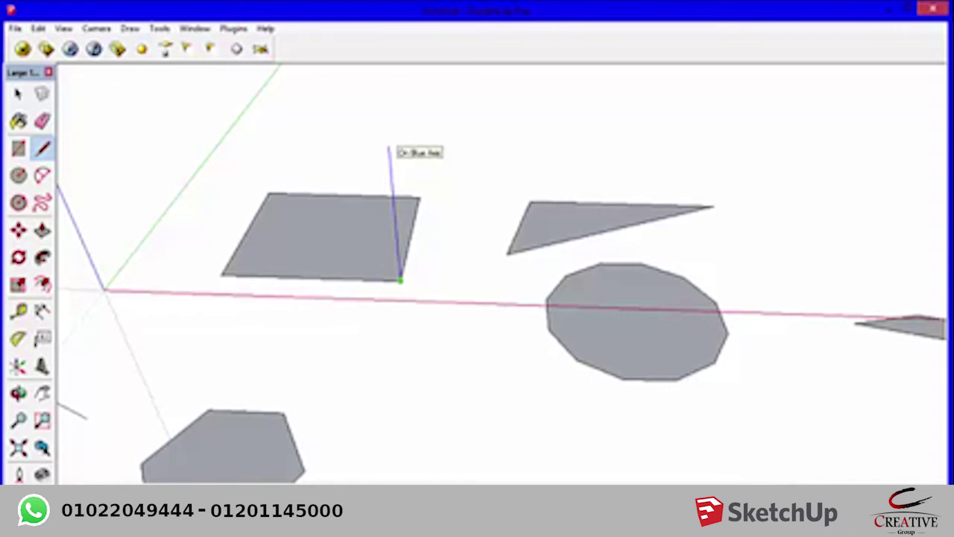
left_click(389, 147)
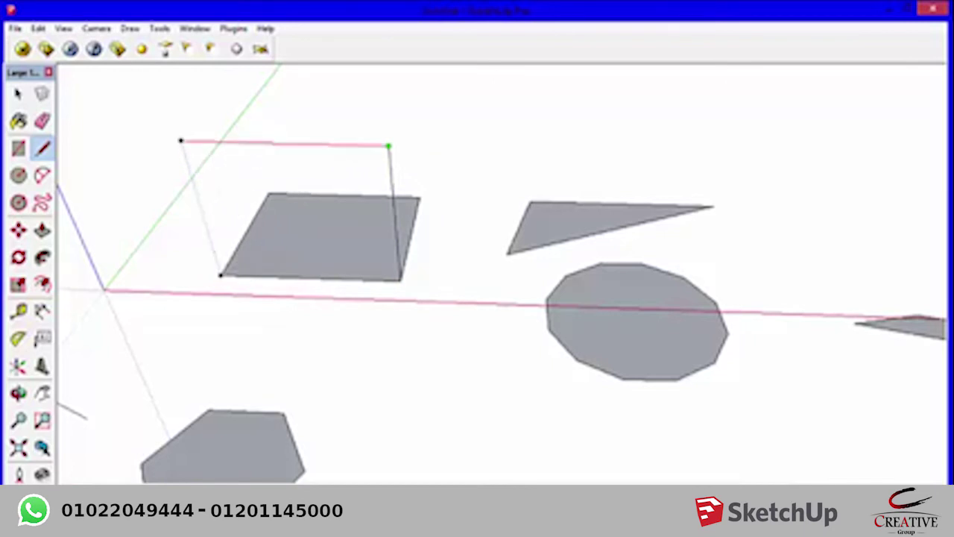
left_click(180, 140)
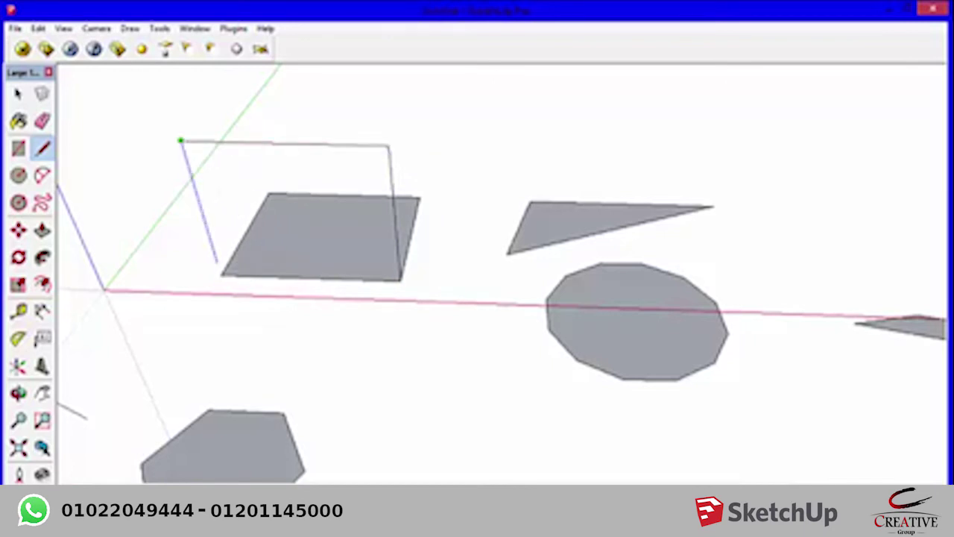
left_click(220, 276)
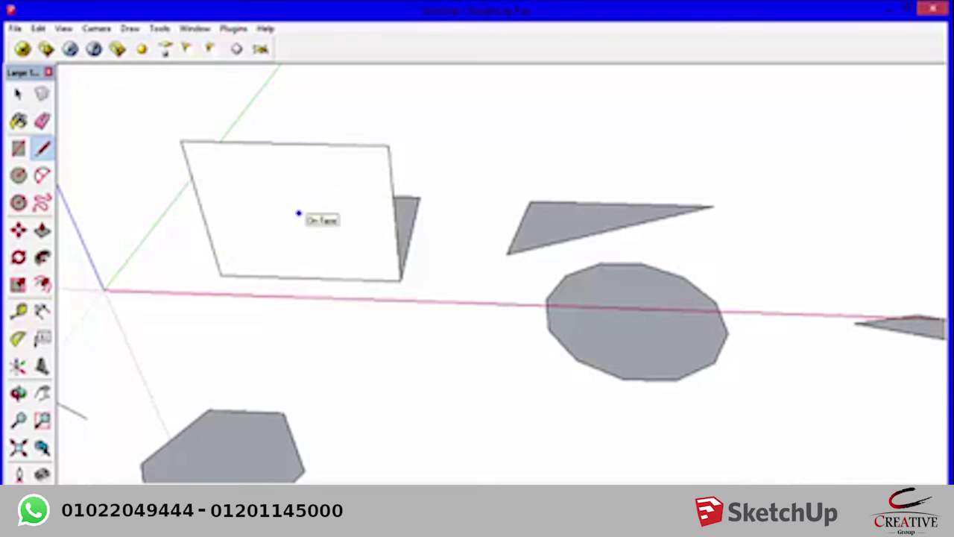
- Draw a second vertical wall face from the adjacent corner, then undo it
scroll(260, 209, "up", 2)
mouse_move(260, 209)
middle_mouse_down()
mouse_move(496, 185)
mouse_move(375, 196)
mouse_move(235, 382)
middle_mouse_up()
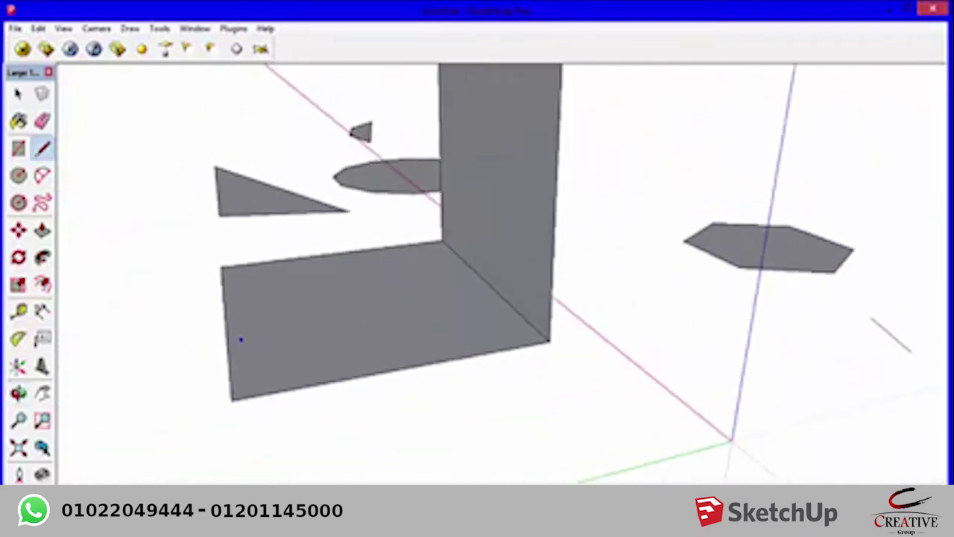
left_click(234, 382)
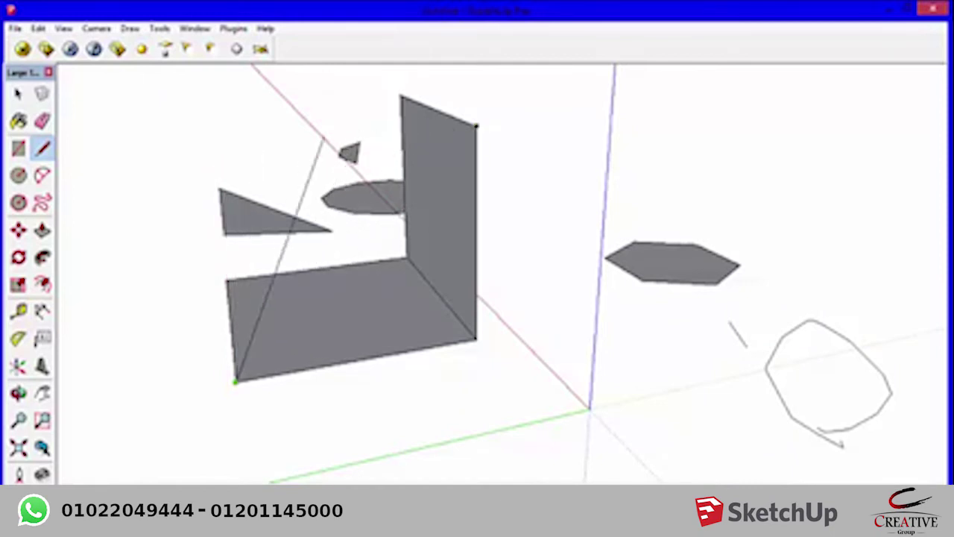
left_click(213, 141)
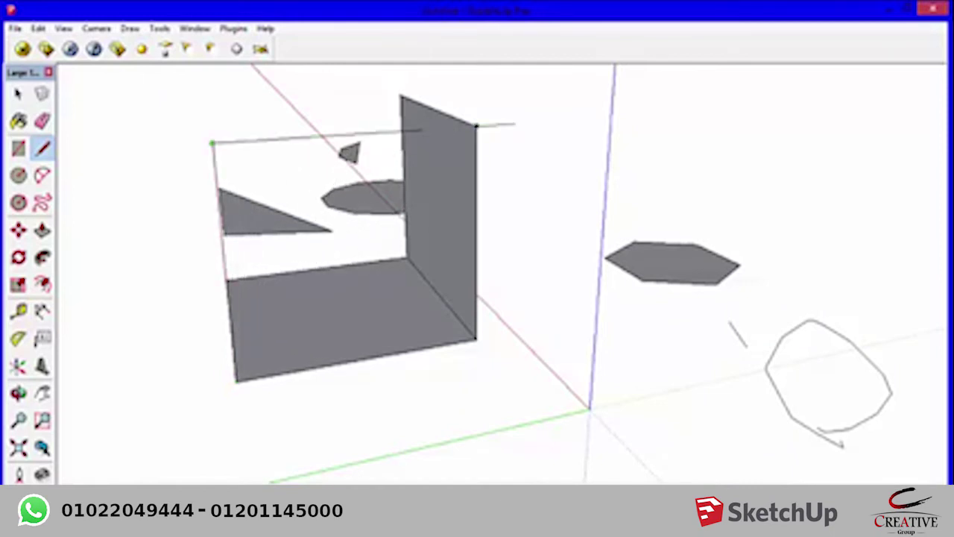
left_click(477, 125)
key("ctrl+z")
key("ctrl+z")
key("ctrl+z")
- Redraw a flat rectangle across the grey square's corners
middle_click_drag(477, 299, 387, 283)
left_click_drag(477, 298, 448, 238)
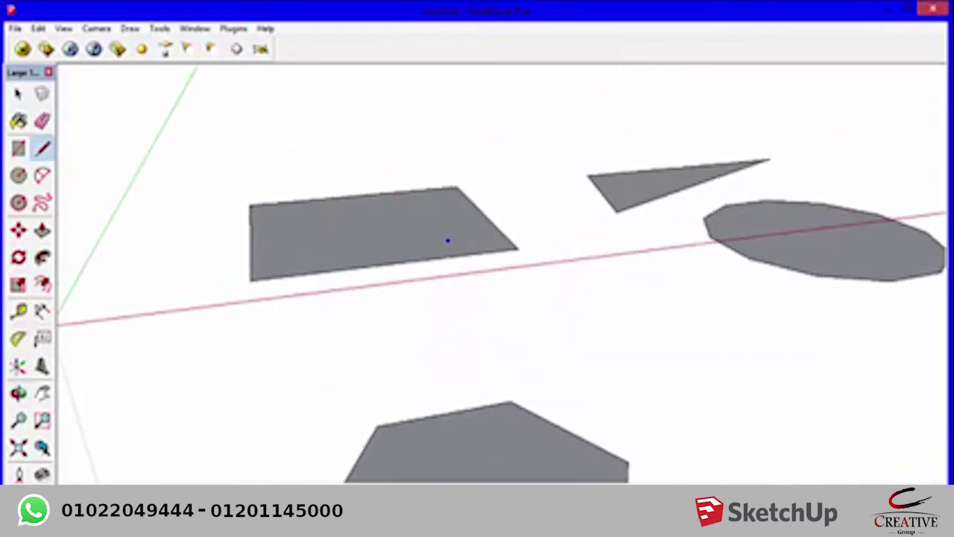
key("r")
left_click(513, 252)
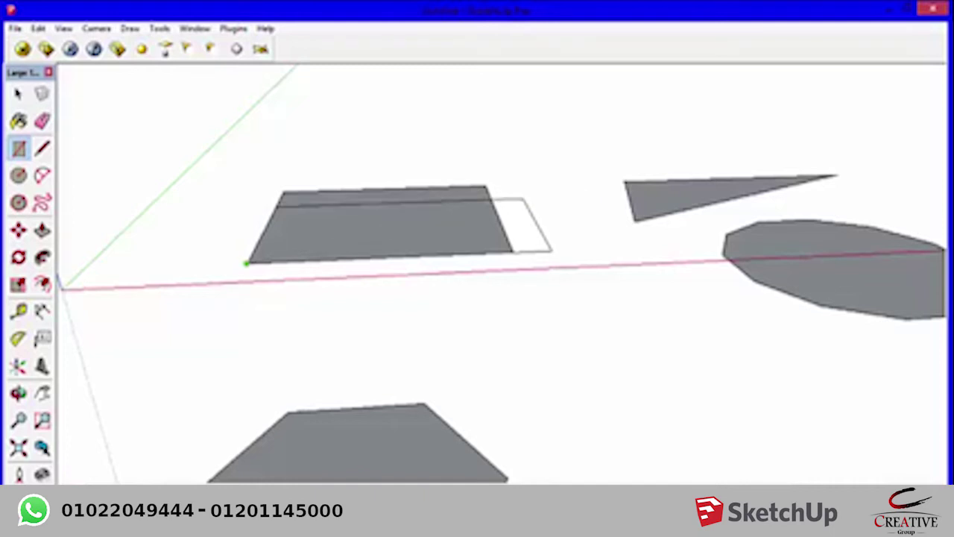
left_click(501, 225)
- Draw an upright rectangle rising from the square's edge
middle_click_drag(501, 225, 500, 242)
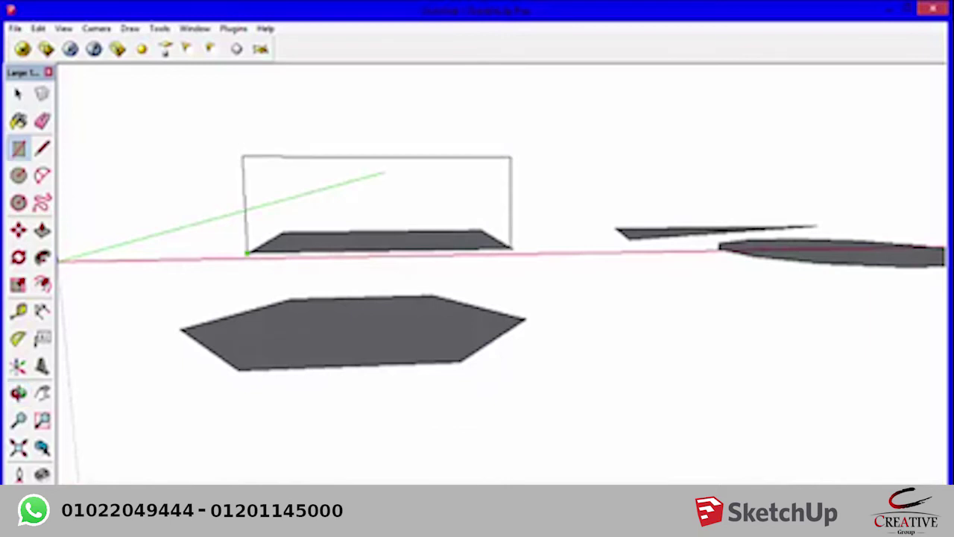
left_click(512, 157)
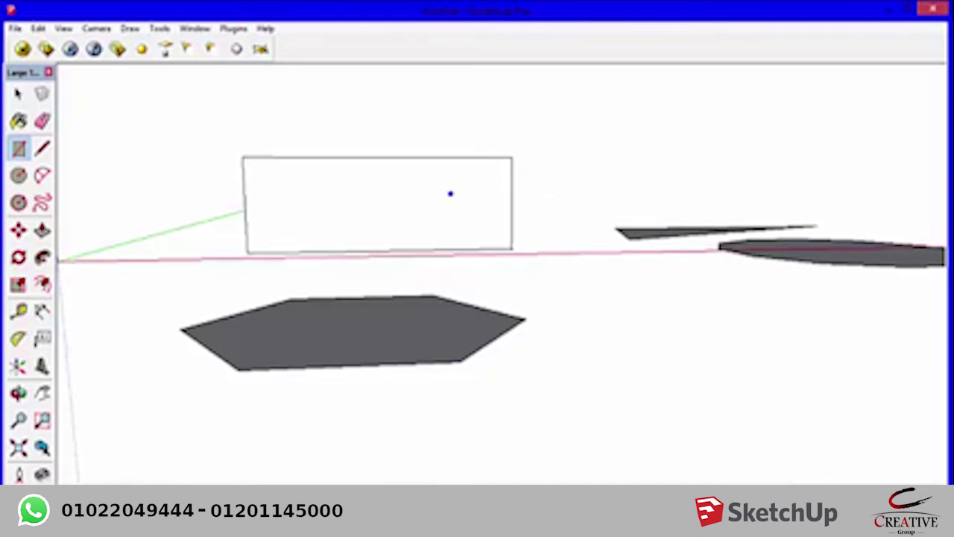
middle_click_drag(326, 156, 351, 158)
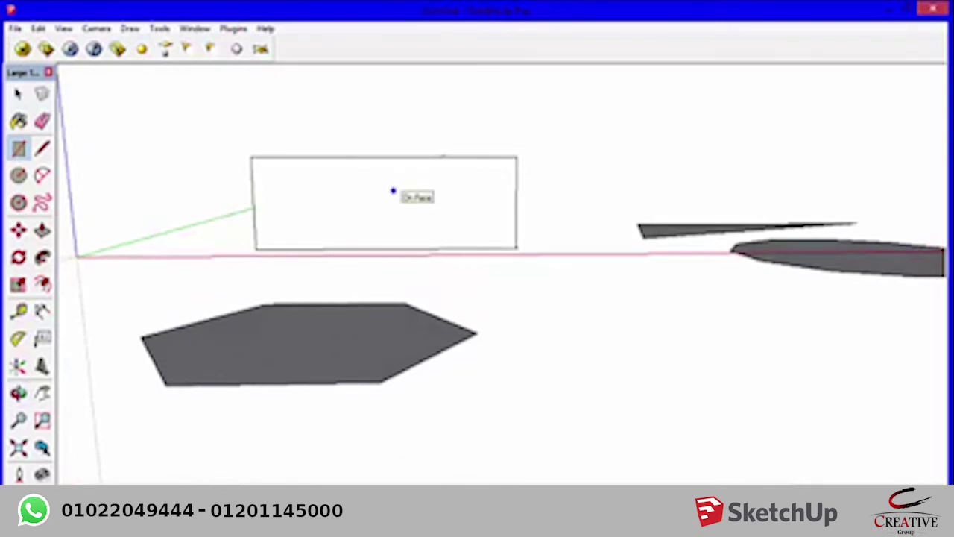
mouse_move(396, 155)
middle_mouse_down()
mouse_move(418, 134)
mouse_move(268, 192)
middle_mouse_up()
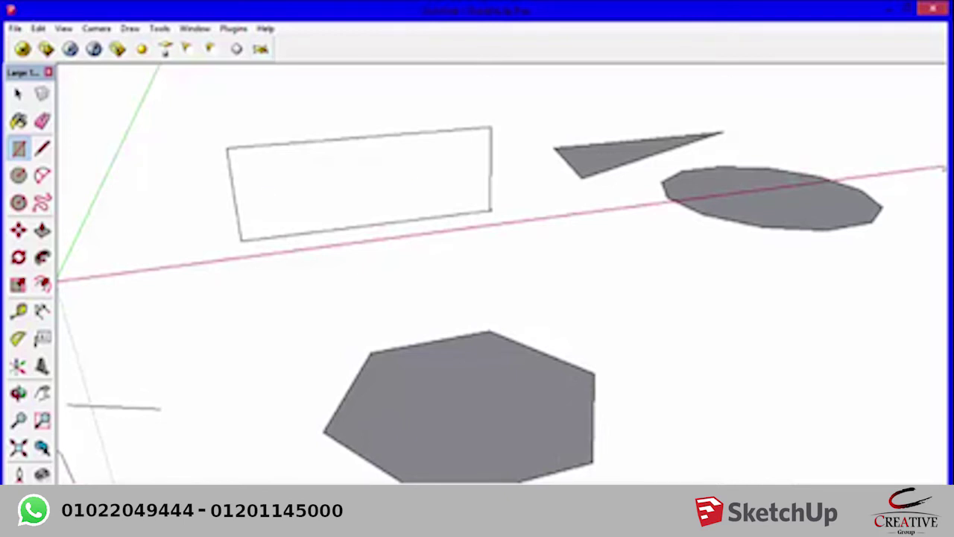
left_click(431, 158)
- Push/Pull the rectangle up into a box, lower it slightly, and orbit around it
key("p")
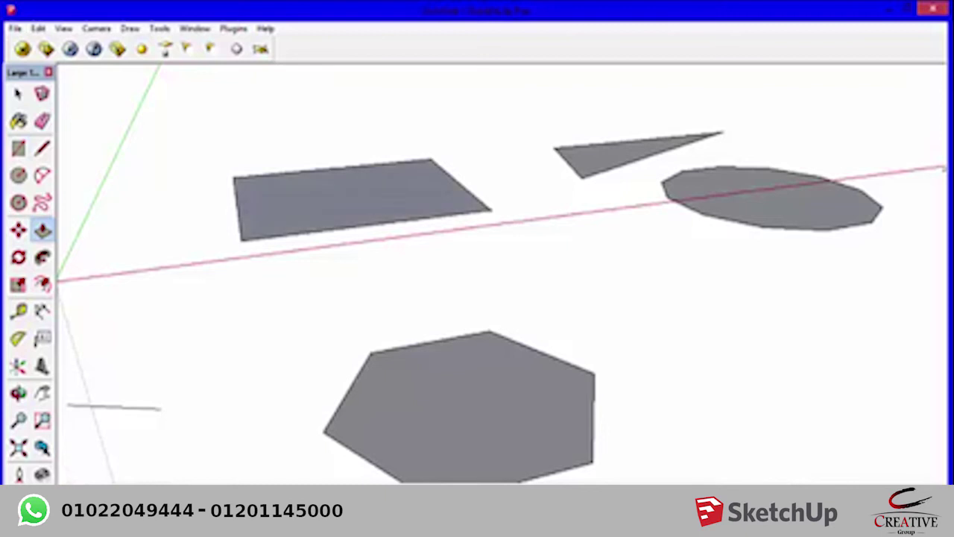
scroll(298, 111, "up", 2)
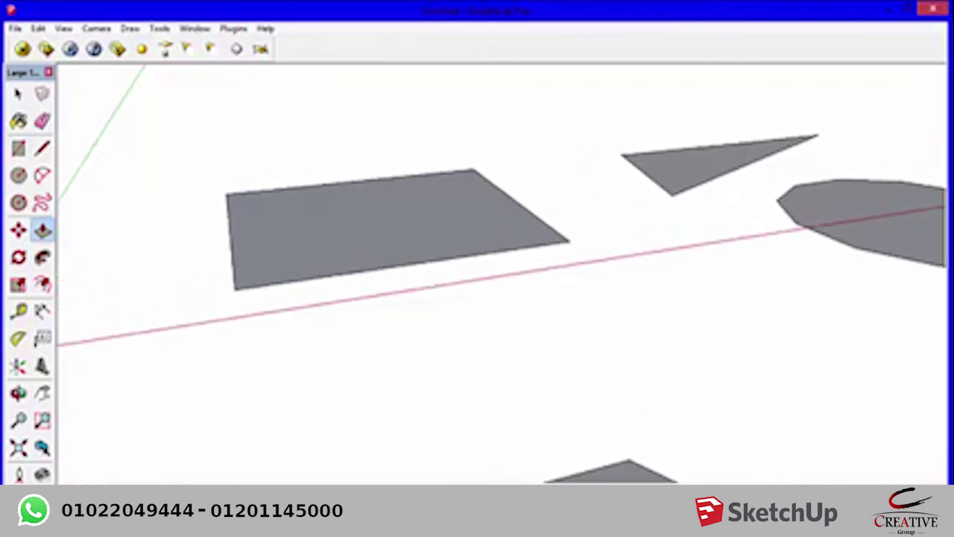
middle_click_drag(477, 224, 477, 298)
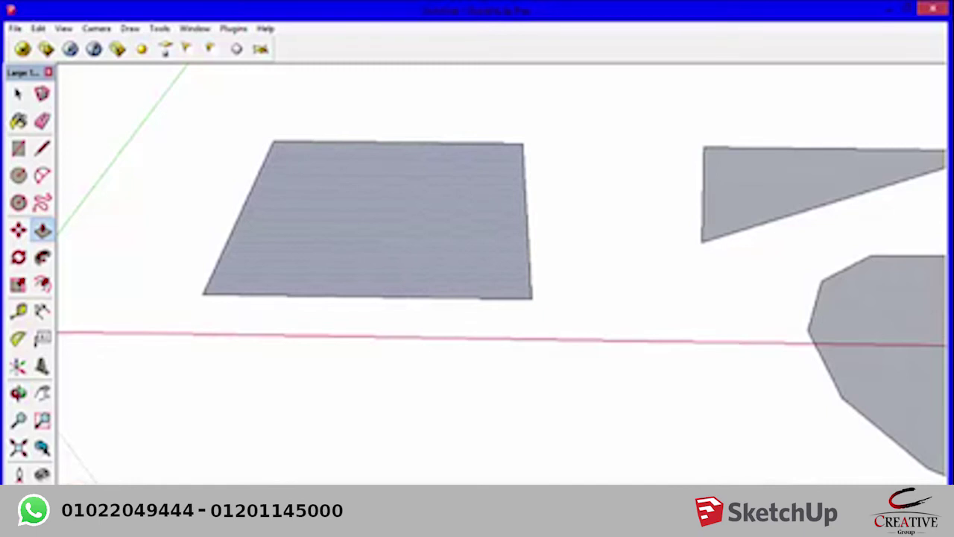
left_click_drag(366, 223, 366, 127)
scroll(477, 269, "down", 2)
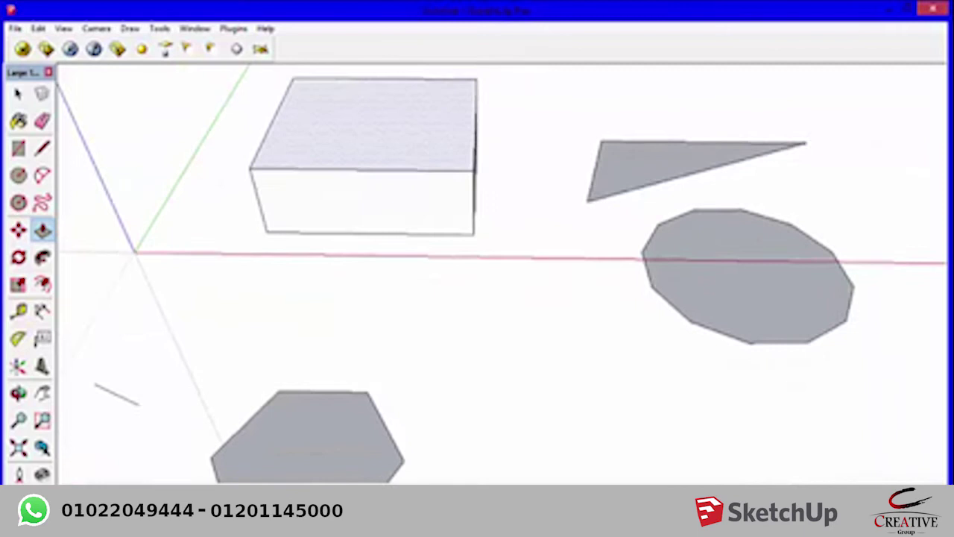
middle_click_drag(477, 298, 477, 223)
left_click_drag(377, 115, 377, 105)
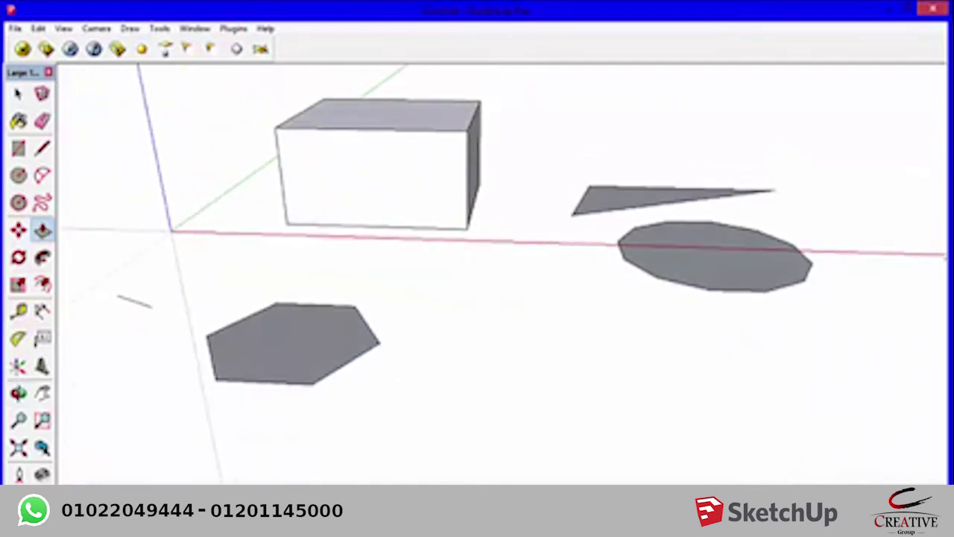
middle_click_drag(477, 298, 298, 283)
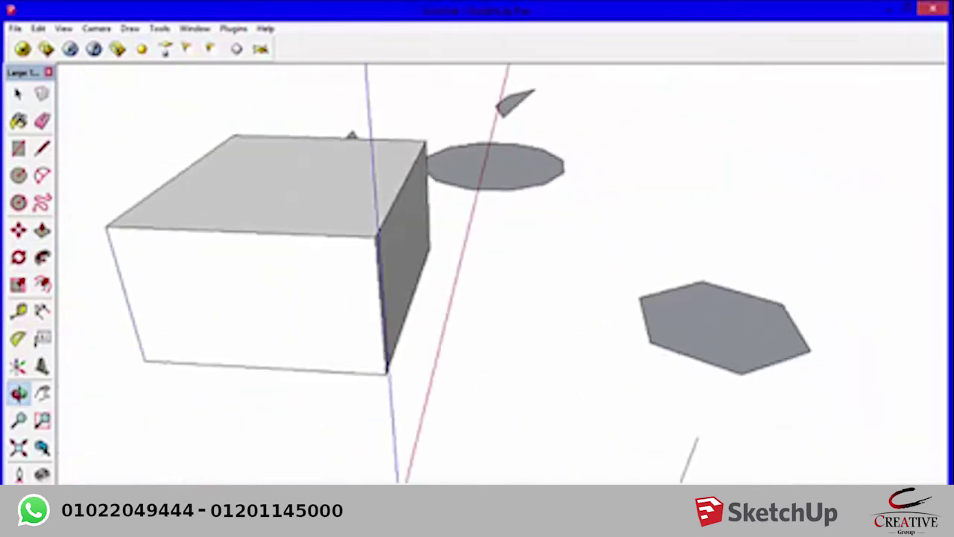
mouse_move(477, 298)
middle_mouse_down()
mouse_move(477, 268)
mouse_move(432, 291)
mouse_move(373, 275)
middle_mouse_up()
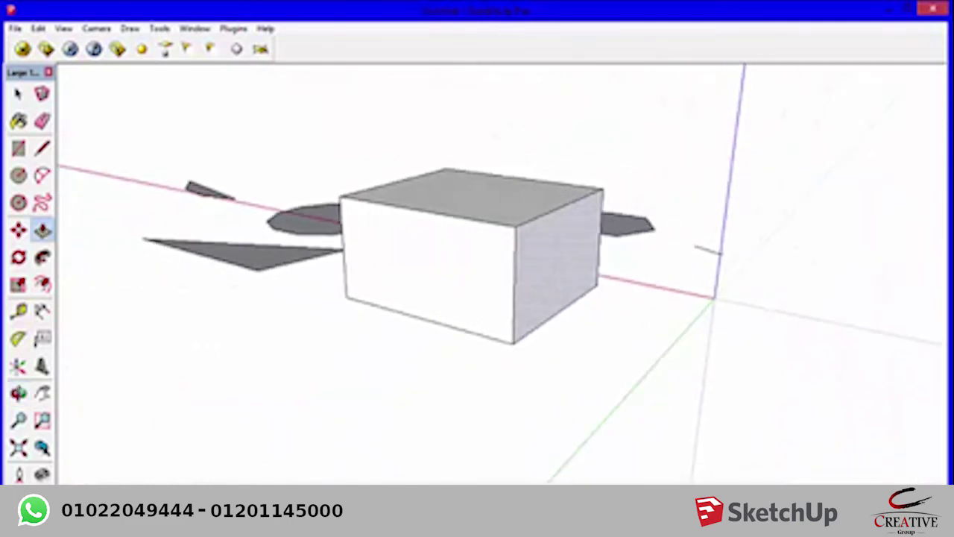
mouse_move(477, 283)
middle_mouse_down()
mouse_move(388, 269)
mouse_move(462, 275)
mouse_move(462, 246)
mouse_move(440, 224)
mouse_move(478, 275)
mouse_move(477, 306)
middle_mouse_up()
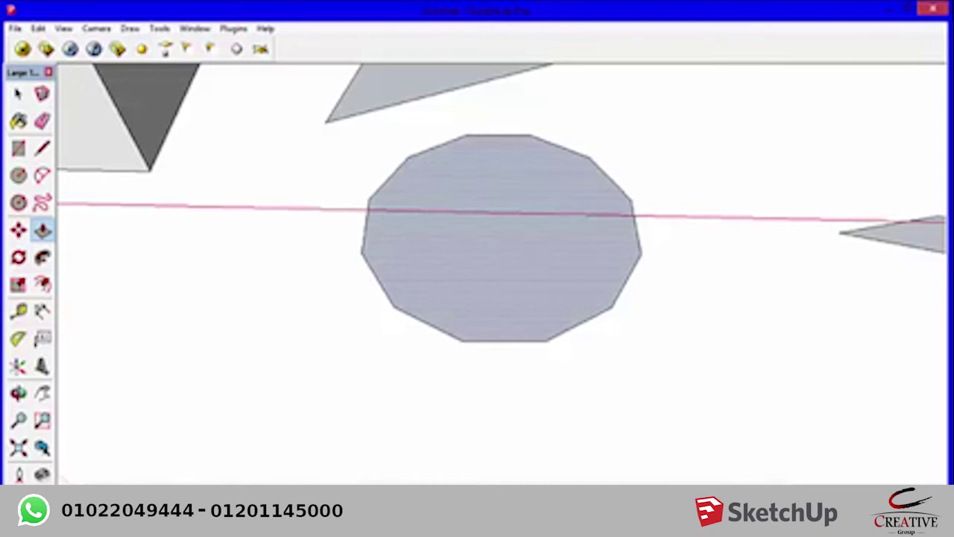
- Extrude the circle into a cylinder and the triangle into a triangular prism
left_click(499, 239)
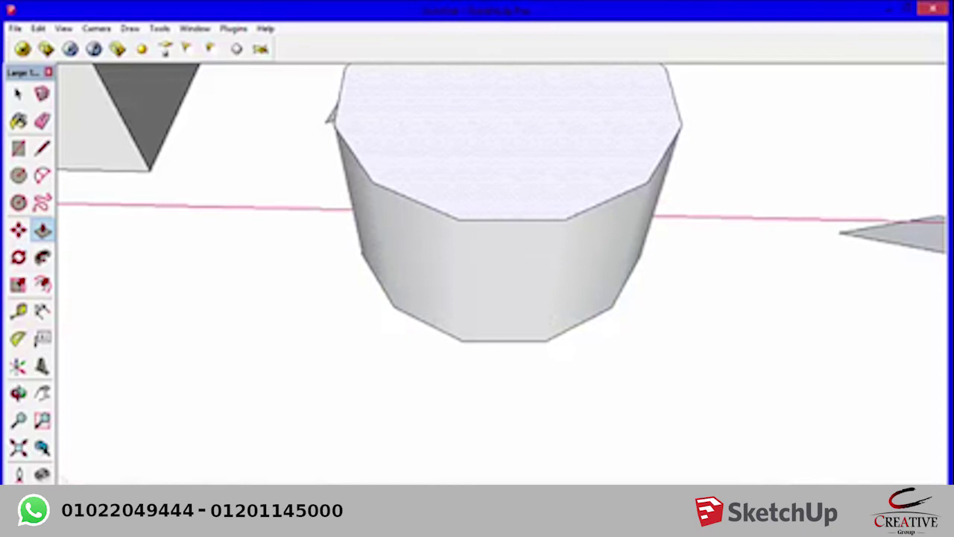
middle_click_drag(477, 269, 507, 350)
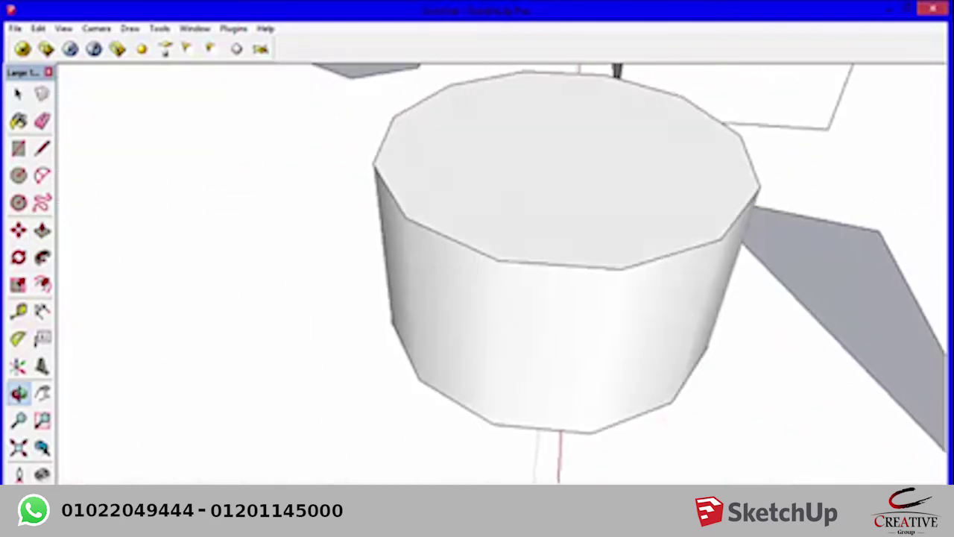
mouse_move(715, 253)
middle_mouse_down("shift")
mouse_move(485, 287)
mouse_move(432, 209)
middle_mouse_up("shift")
scroll(477, 276, "down", 3)
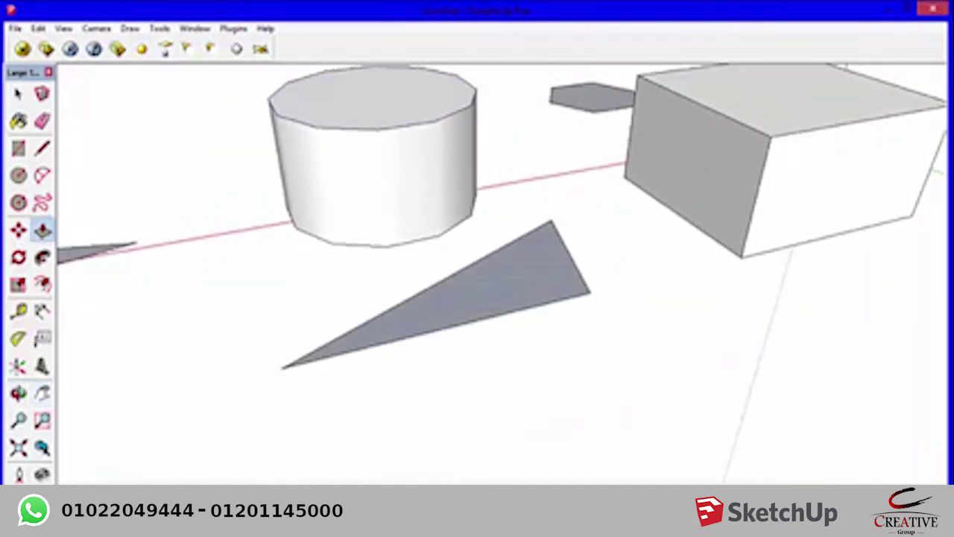
left_click_drag(477, 290, 477, 220)
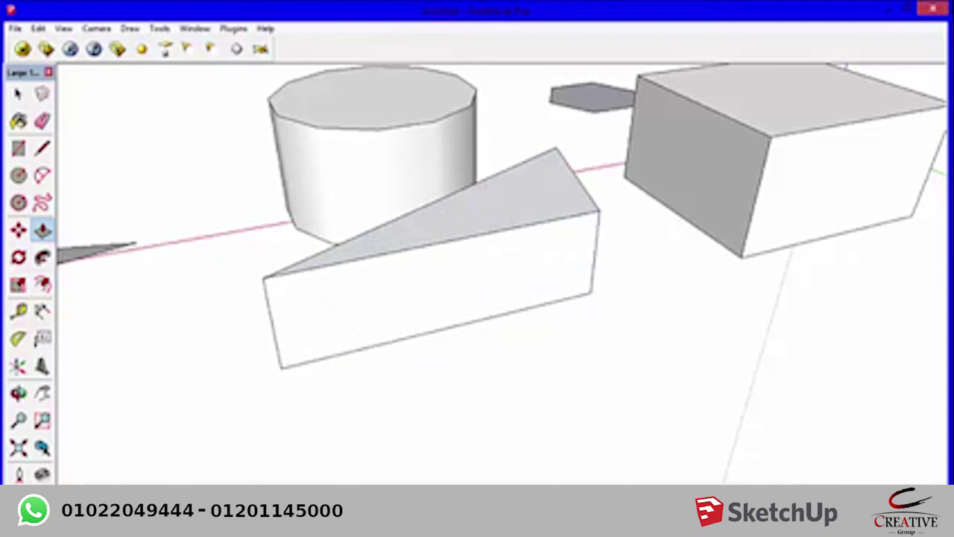
- Orbit and pan to bring the grey profile face close in view
key("o")
left_click_drag(477, 275, 567, 246)
mouse_move(507, 269)
left_mouse_down("shift")
mouse_move(417, 217)
mouse_move(402, 175)
left_mouse_up("shift")
key("p")
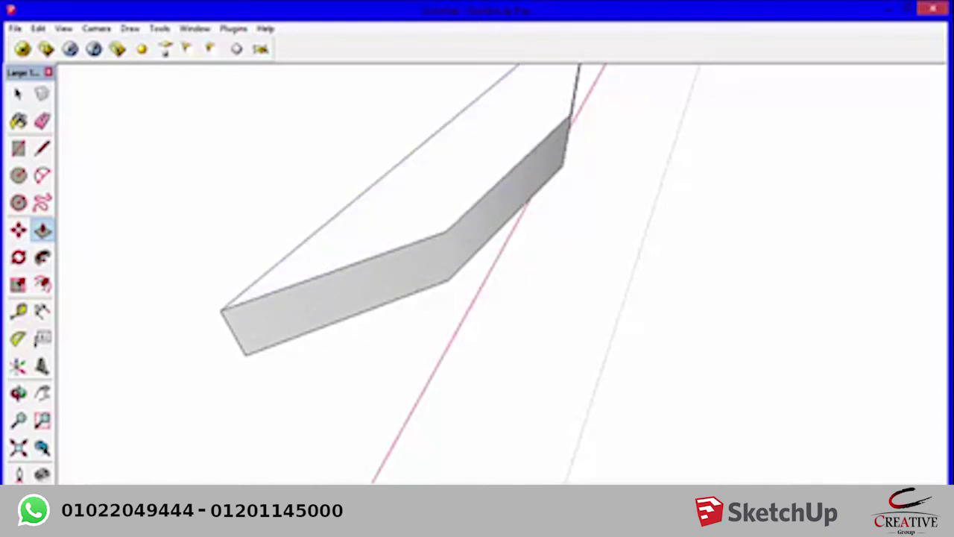
- Orbit around the extruded profile slab, then zoom and pan back to the cylinder and shapes
middle_click_drag(477, 268, 521, 246)
mouse_move(478, 268)
middle_mouse_down()
mouse_move(395, 278)
mouse_move(336, 313)
middle_mouse_up()
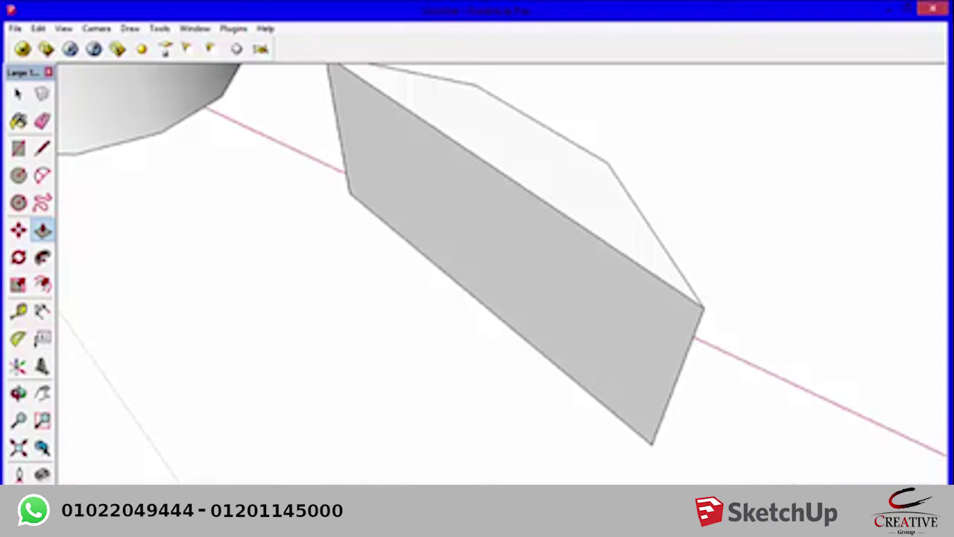
scroll(135, 145, "down", 3)
scroll(134, 145, "down", 3)
scroll(134, 146, "down", 2)
scroll(134, 146, "down", 2)
scroll(100, 111, "up", 3)
scroll(100, 112, "up", 1)
key("h")
mouse_move(153, 167)
left_mouse_down()
mouse_move(360, 204)
mouse_move(494, 241)
mouse_move(621, 315)
left_mouse_up()
scroll(360, 203, "up", 1)
scroll(360, 204, "up", 2)
scroll(360, 203, "up", 1)
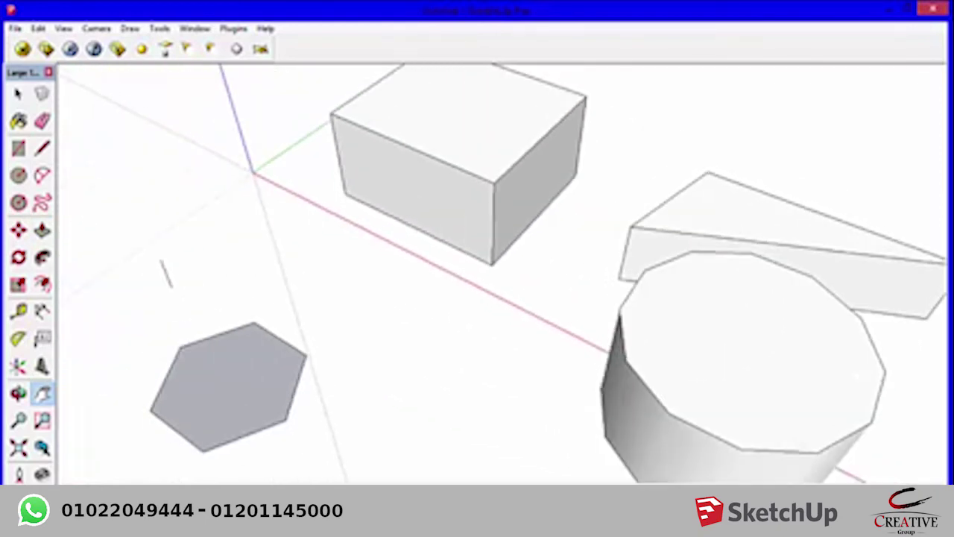
- Bring all the shapes into view and pull the hexagon up into a prism
left_click_drag(621, 315, 754, 398)
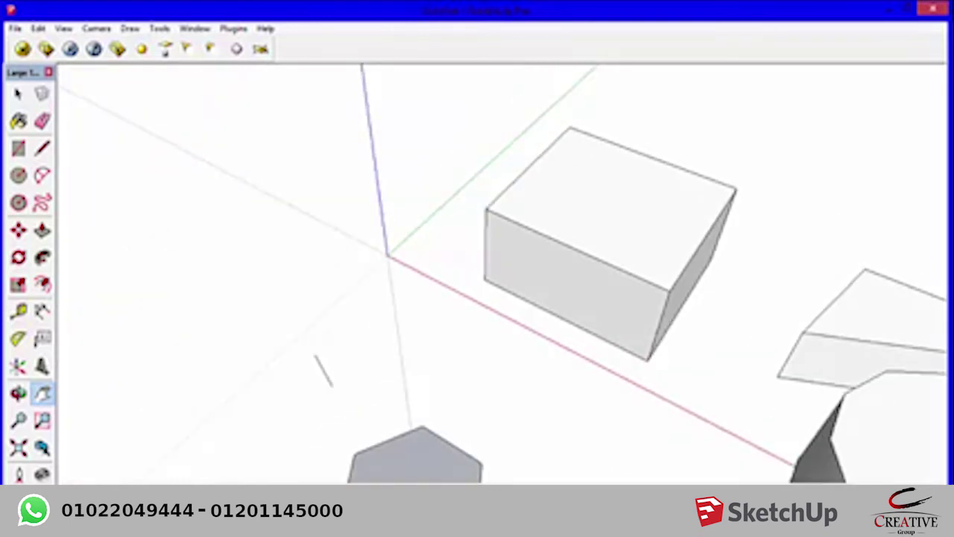
left_click_drag(754, 398, 523, 197)
scroll(523, 196, "down", 2)
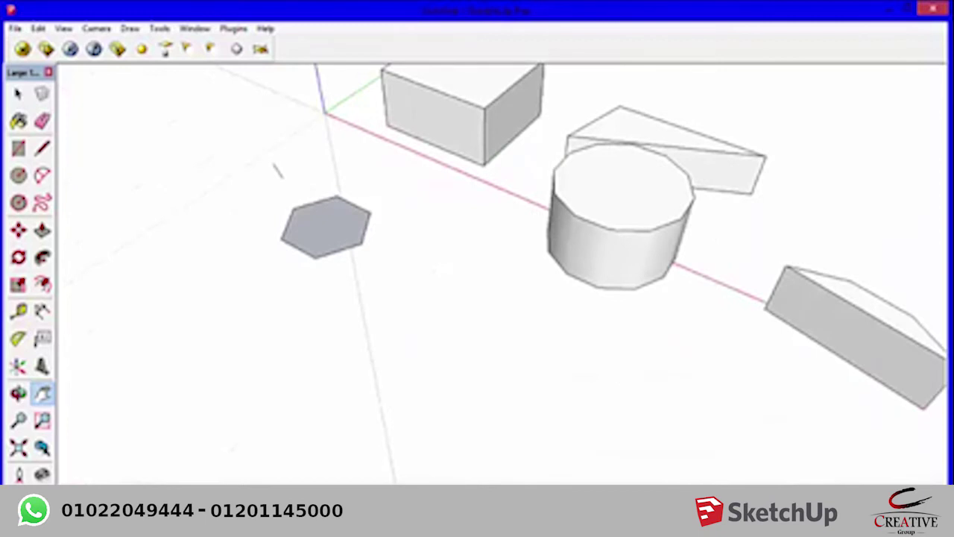
scroll(317, 266, "up", 2)
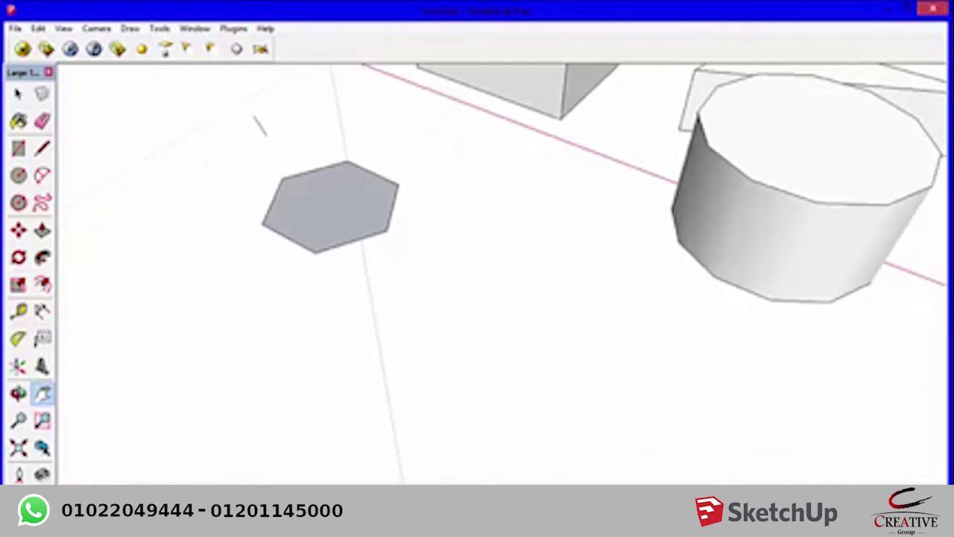
key("p")
left_click_drag(330, 207, 330, 139)
- Re-extrude the hexagon and settle it at a short prism height, then zoom out
scroll(314, 134, "down", 2)
key("h")
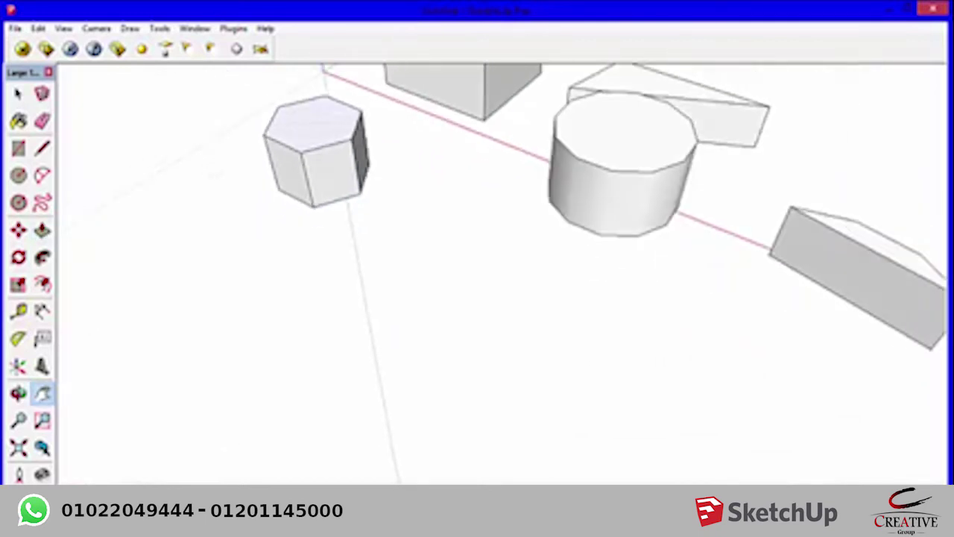
left_click_drag(254, 94, 373, 351)
key("p")
left_click_drag(440, 373, 438, 182)
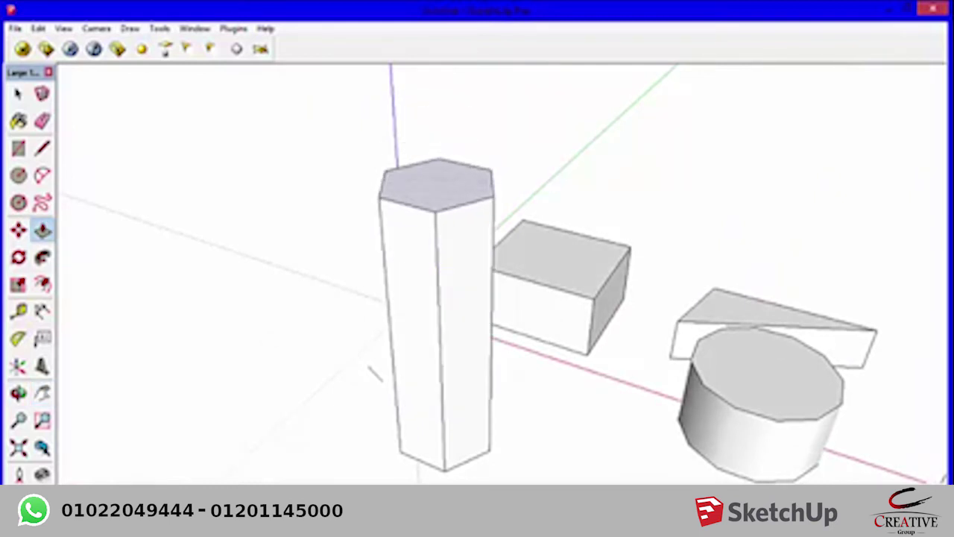
mouse_move(438, 183)
left_mouse_down()
mouse_move(438, 328)
mouse_move(439, 168)
mouse_move(443, 365)
left_mouse_up()
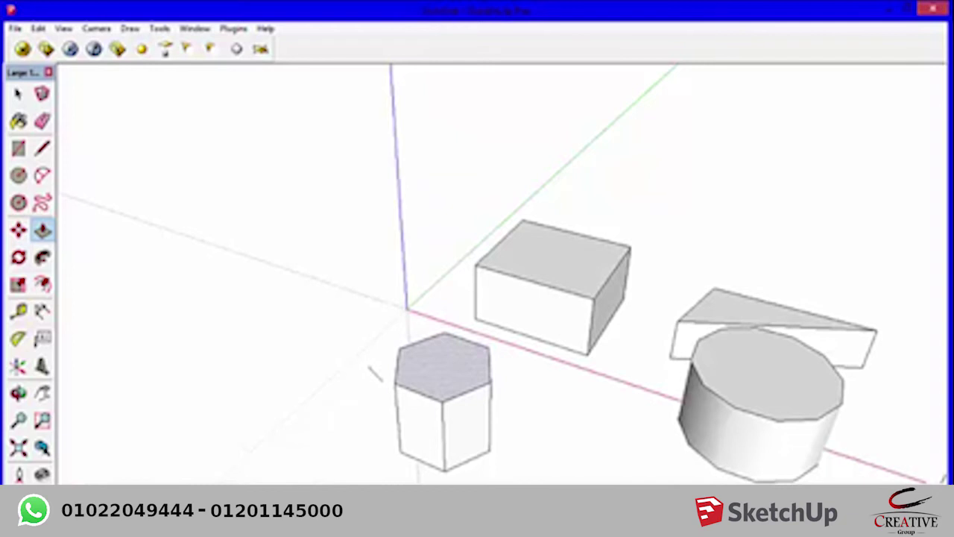
scroll(476, 315, "down", 2)
scroll(476, 314, "down", 1)
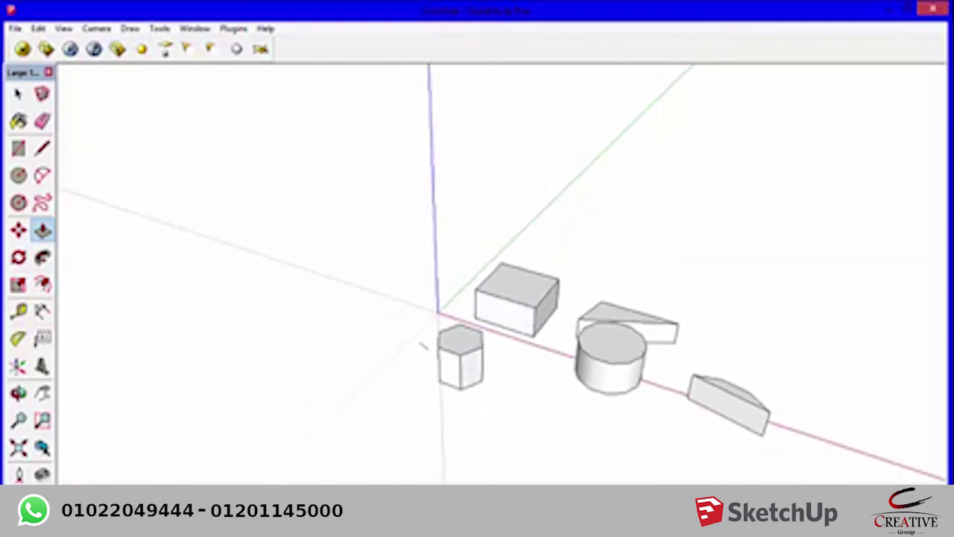
- Delete everything, draw a rectangle near the red axis, then cancel its extrusion
key("space")
key("ctrl+a")
key("Delete")
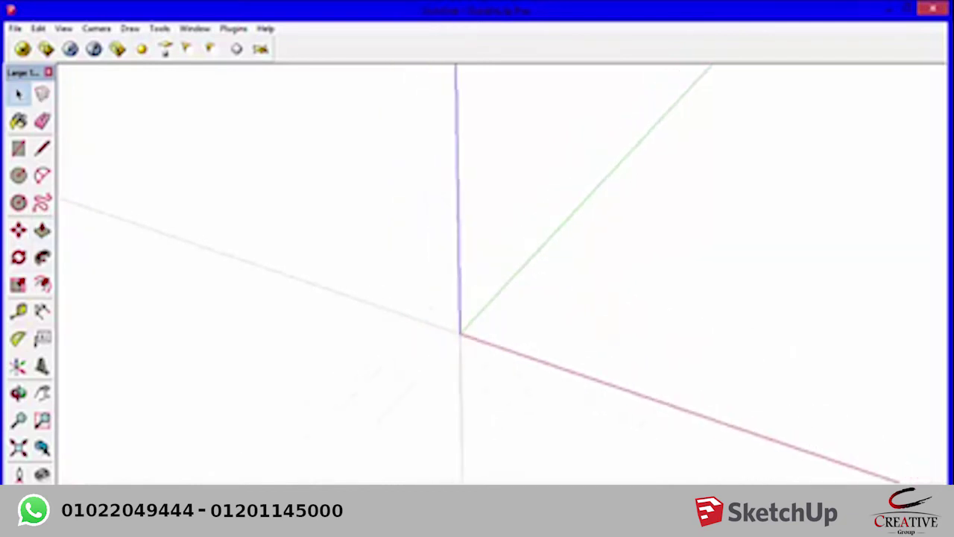
middle_click_drag(422, 345, 313, 358)
key("r")
left_click(331, 316)
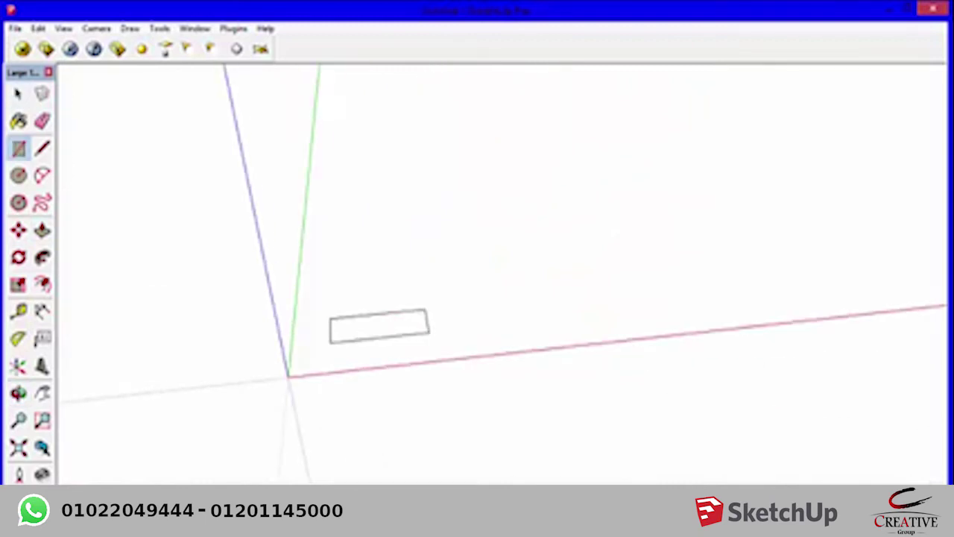
left_click(483, 347)
key("p")
left_click(402, 336)
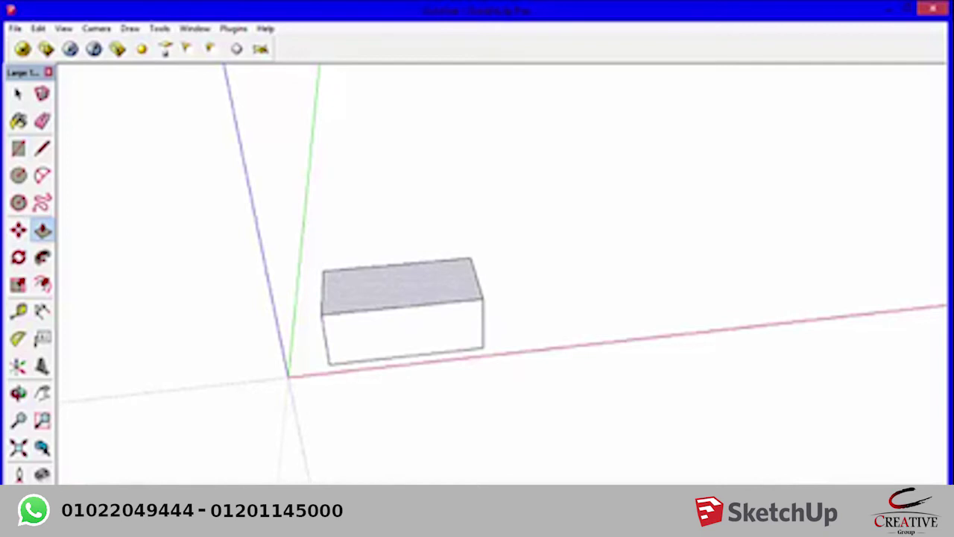
key("Escape")
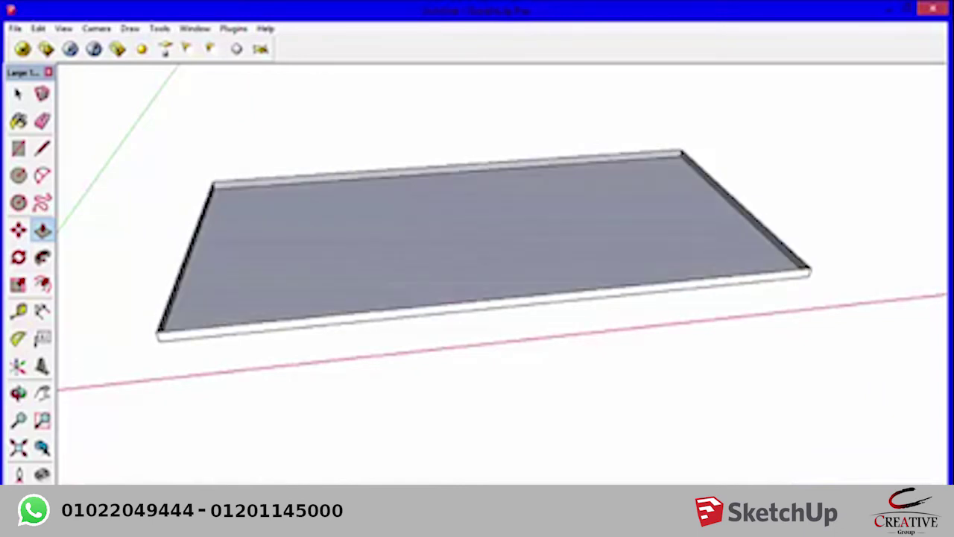
- Clear the slab, redraw a rectangle and extrude it upward into a box
key("space")
key("ctrl+a")
key("Delete")
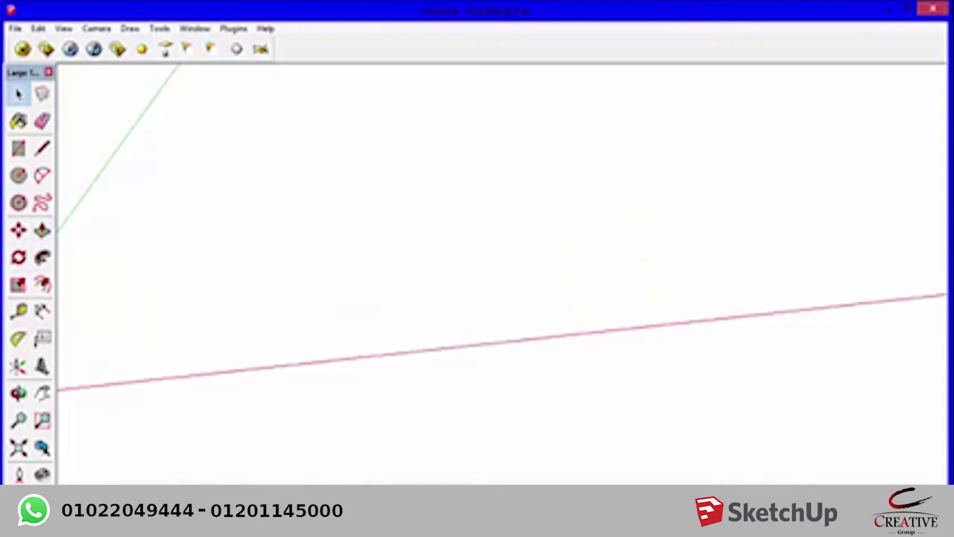
key("r")
left_click(303, 290)
left_click(402, 332)
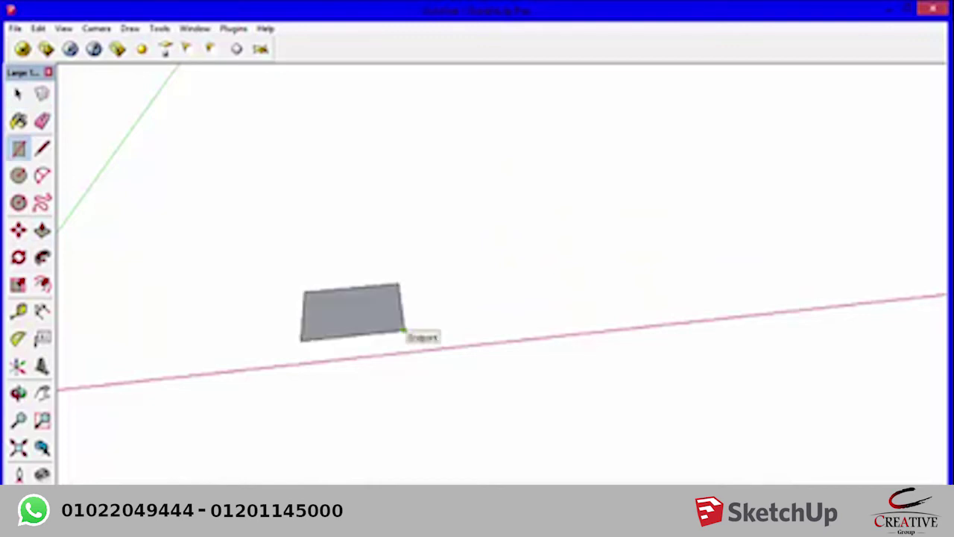
key("p")
left_click_drag(350, 313, 343, 233)
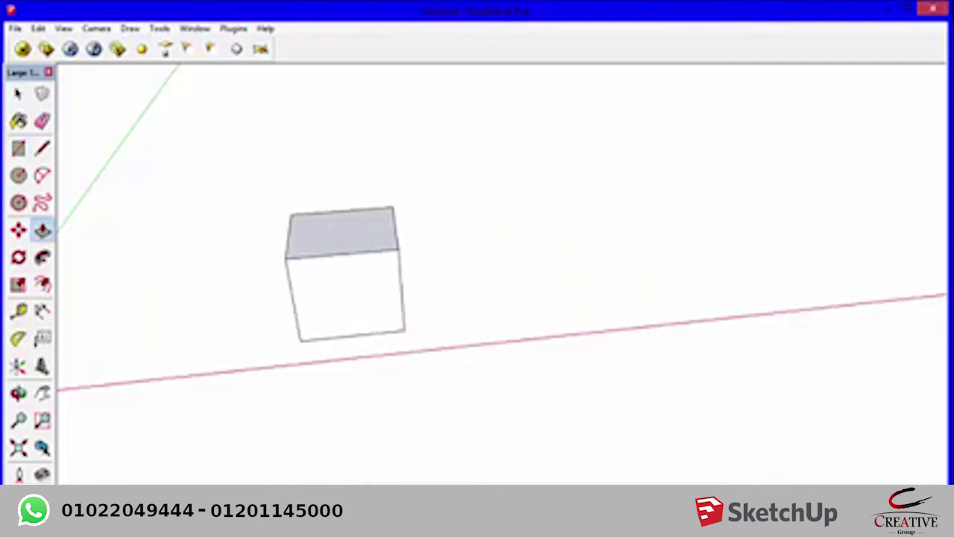
middle_click_drag(477, 269, 447, 313)
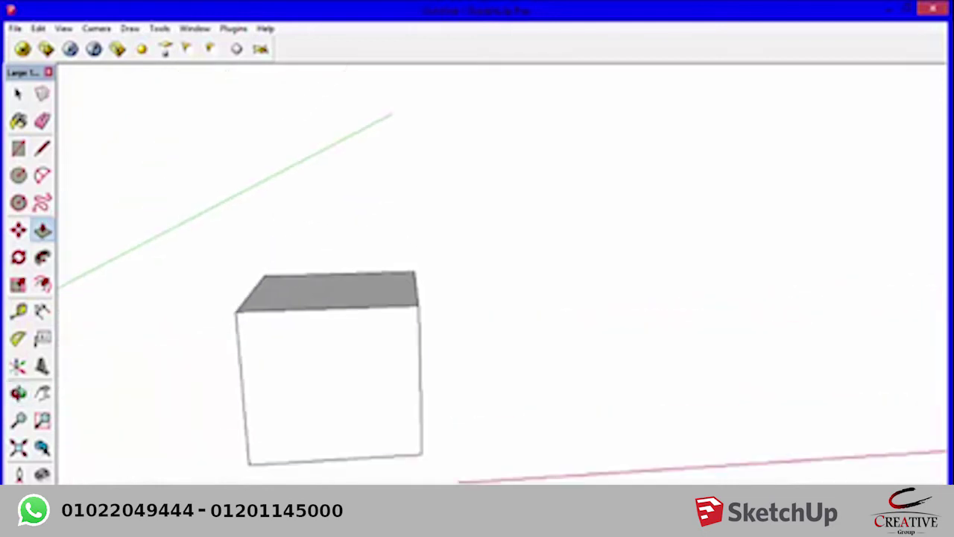
key("ctrl+a")
mouse_move(328, 366)
middle_mouse_down("shift")
mouse_move(388, 305)
mouse_move(387, 328)
middle_mouse_up("shift")
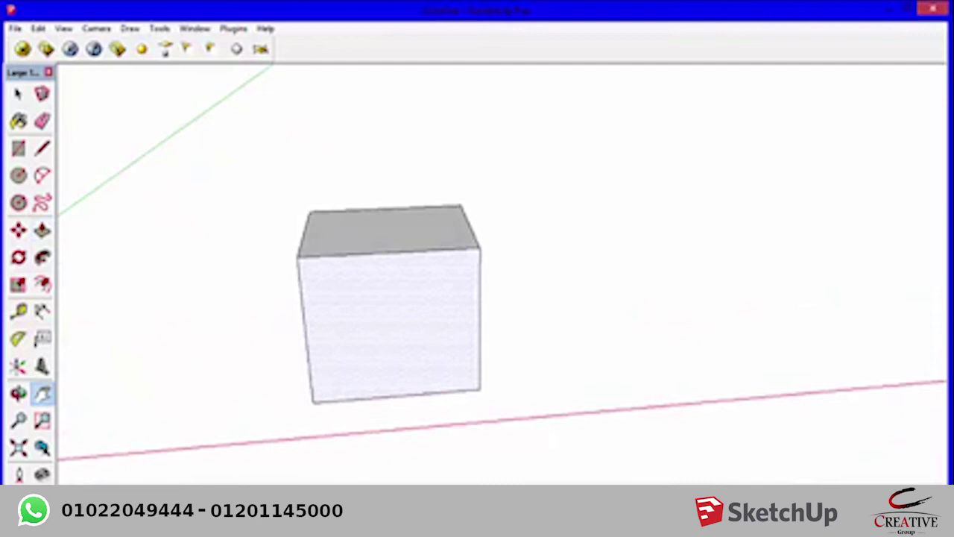
key("p")
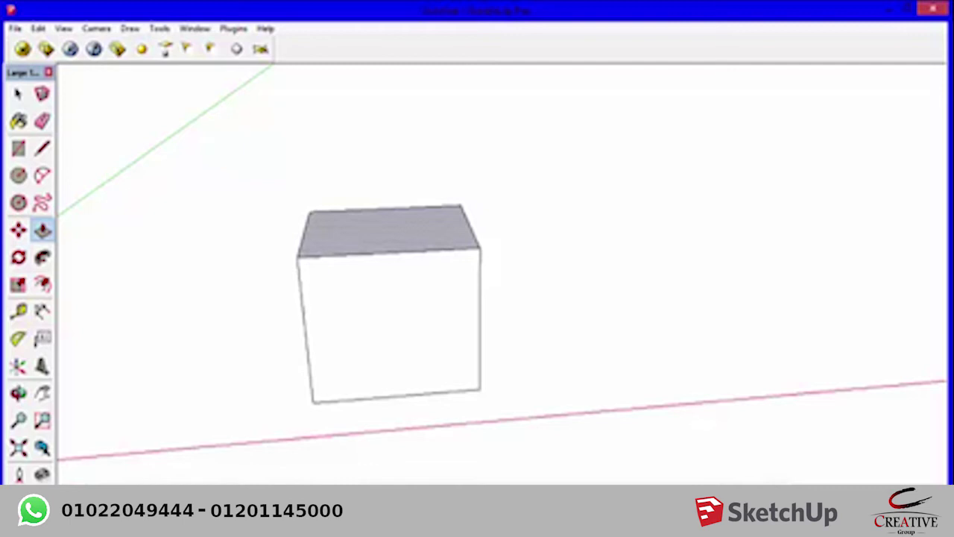
- Pull the box's top face up twice, stacking two new sections on it
left_click_drag(388, 232, 384, 142)
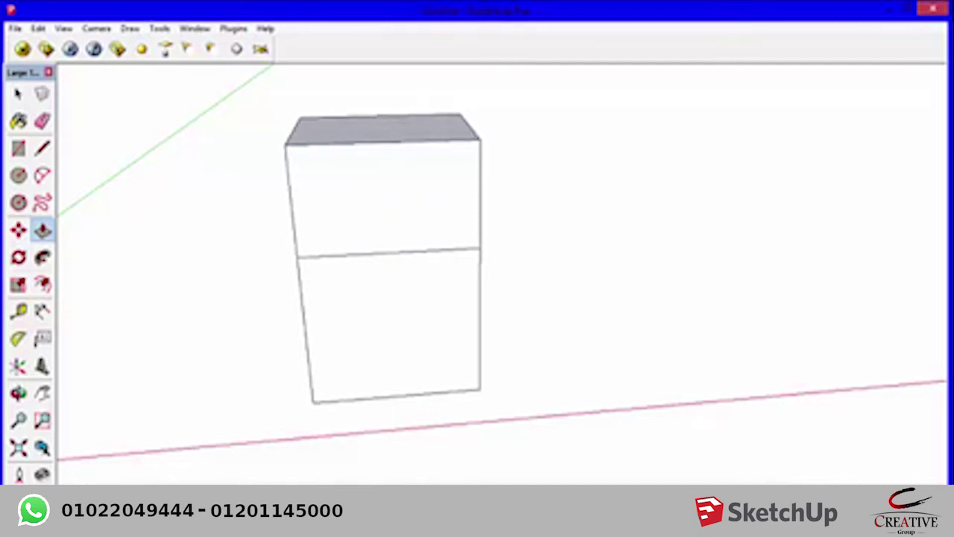
left_click_drag(384, 142, 384, 118)
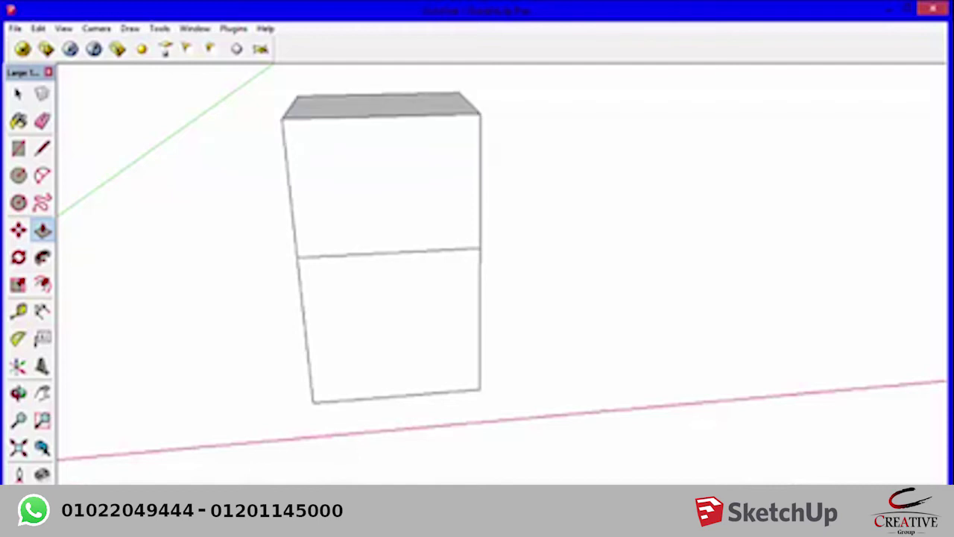
left_click(380, 186)
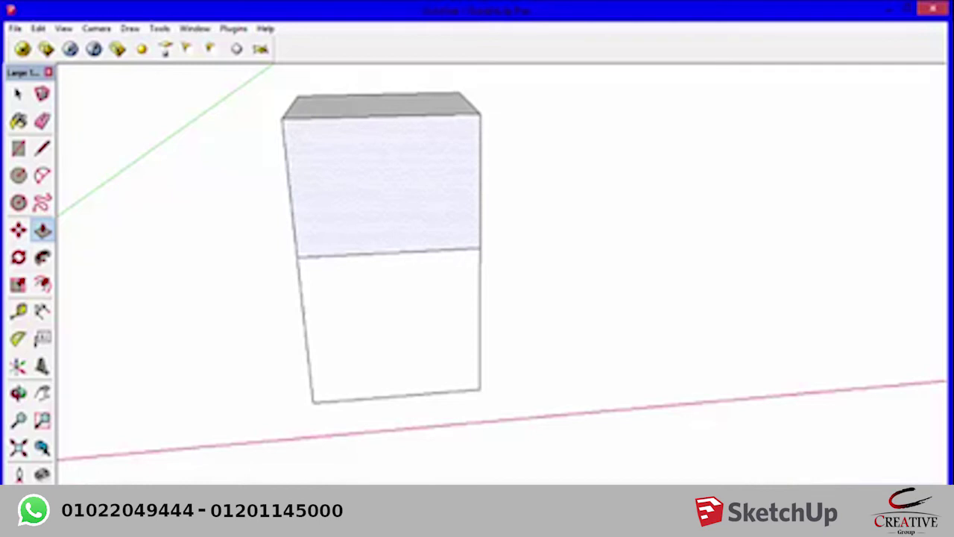
key("h")
scroll(477, 298, "down", 4)
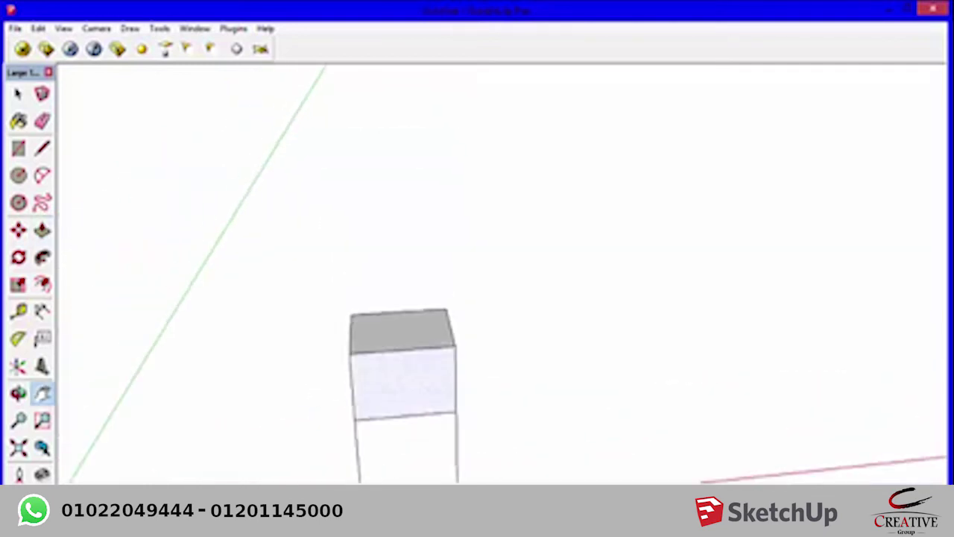
left_click_drag(403, 373, 421, 324)
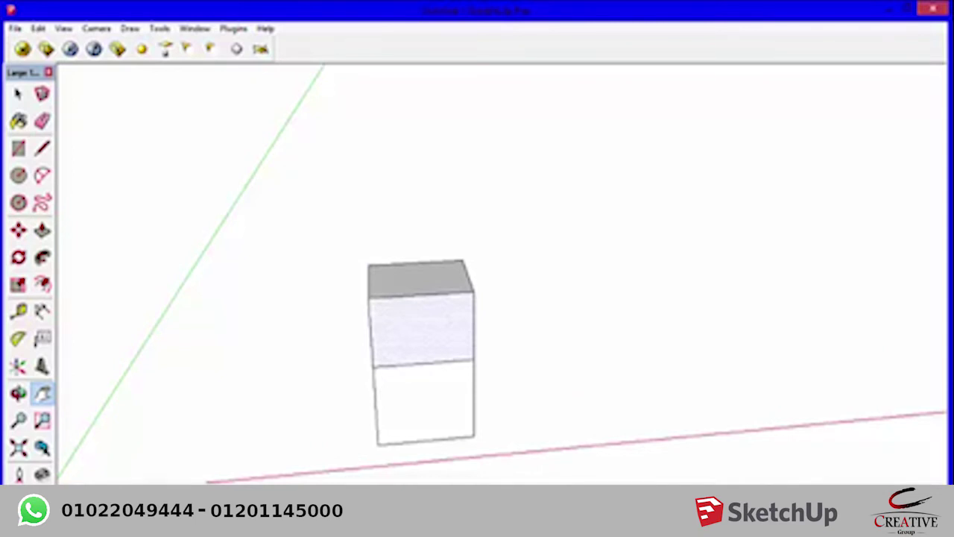
middle_click_drag(448, 313, 477, 298)
scroll(421, 350, "up", 2)
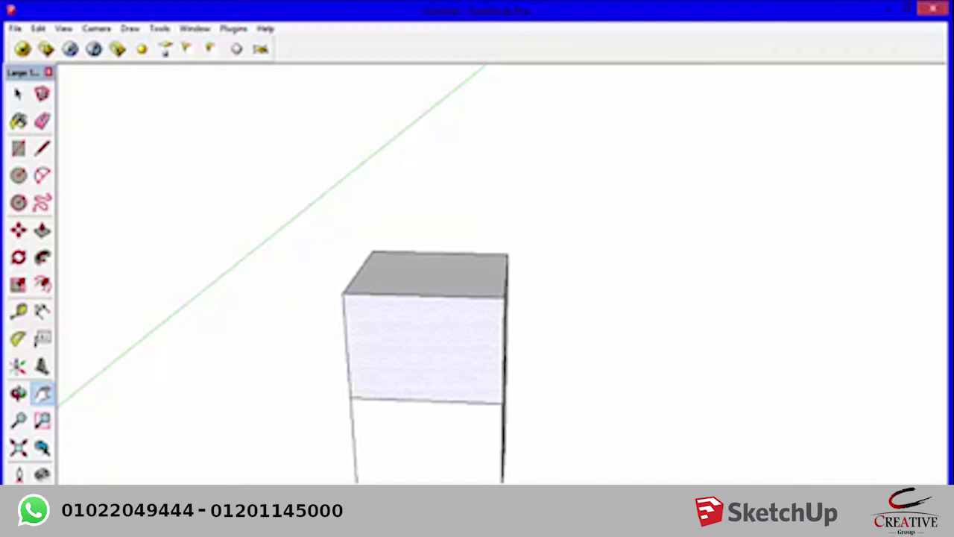
key("space")
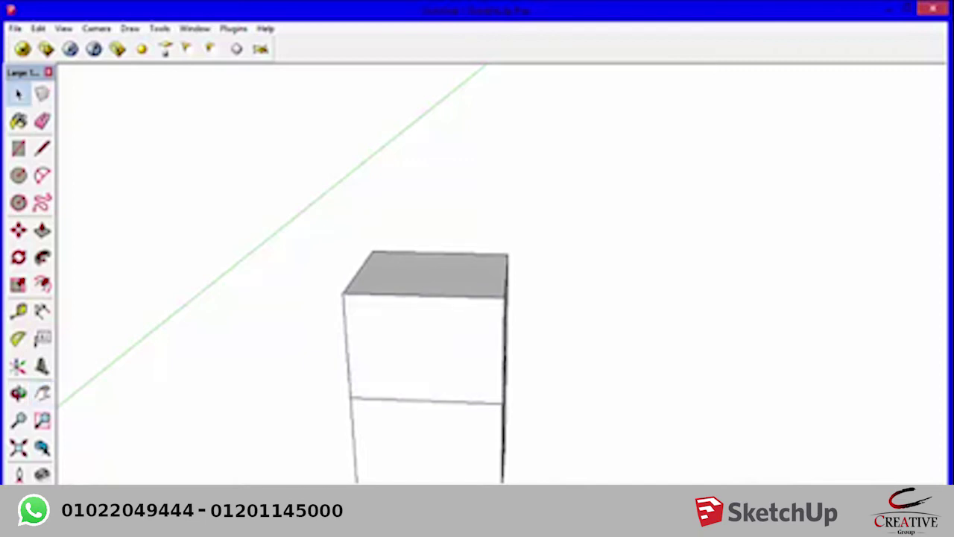
key("p")
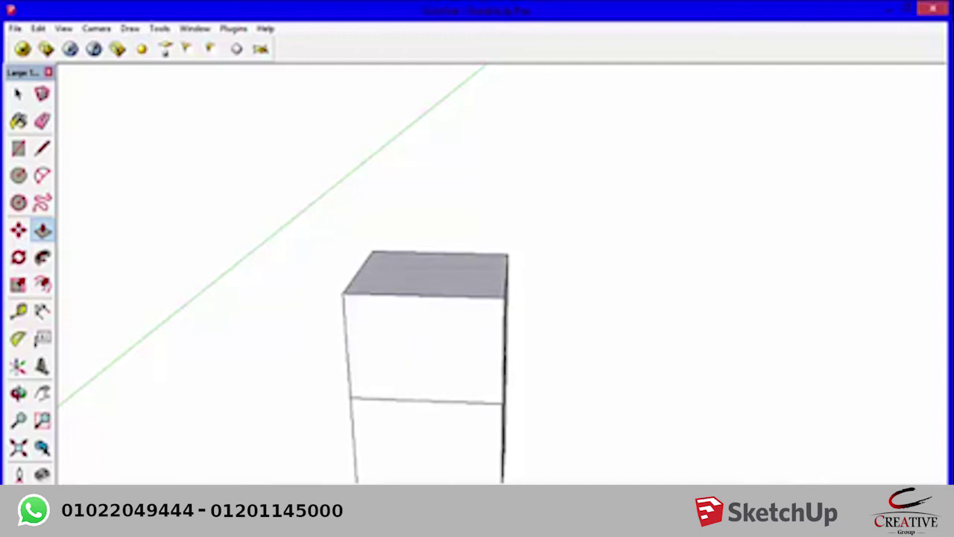
left_click(424, 275)
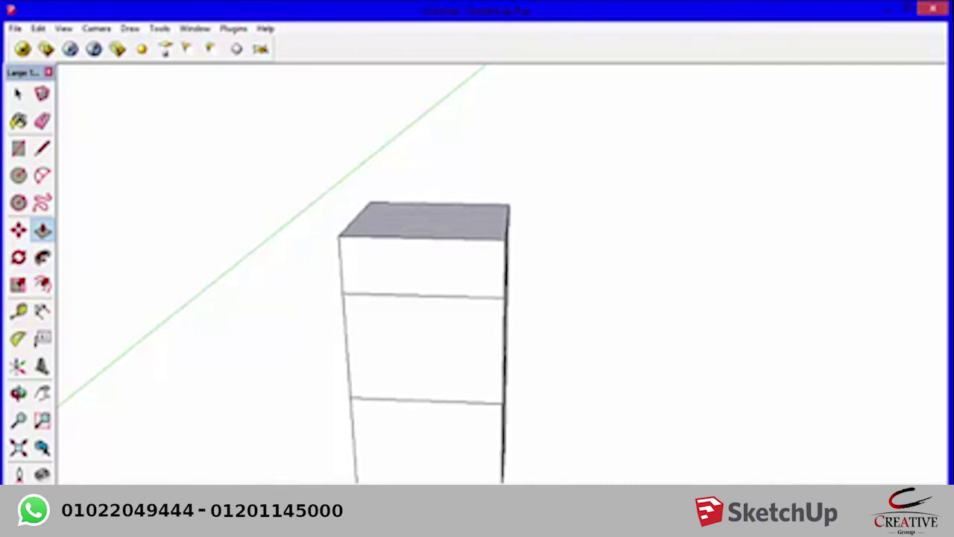
- Raise the column's top face twice more, adding two stacked sections
middle_click_drag(425, 343, 490, 388, "shift")
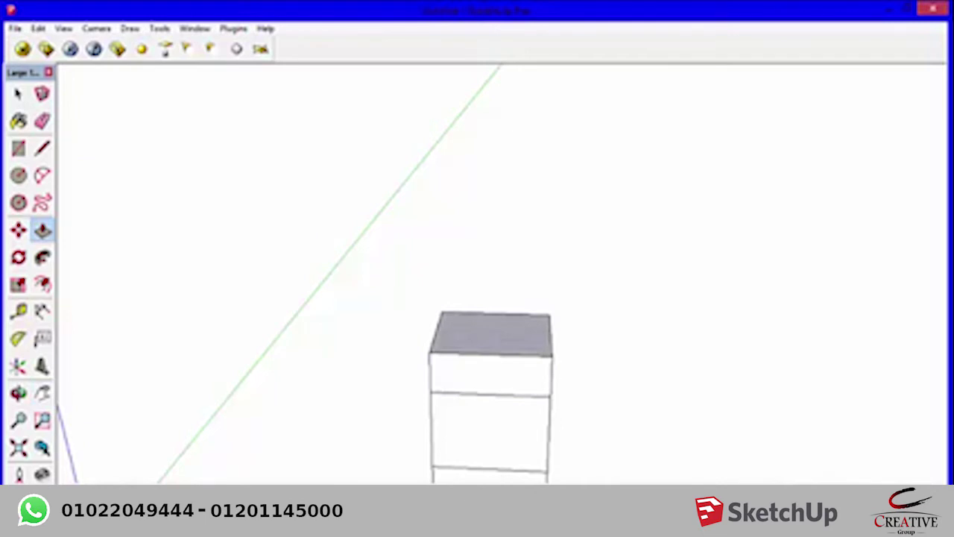
left_click_drag(491, 333, 490, 294)
scroll(490, 286, "up", 2)
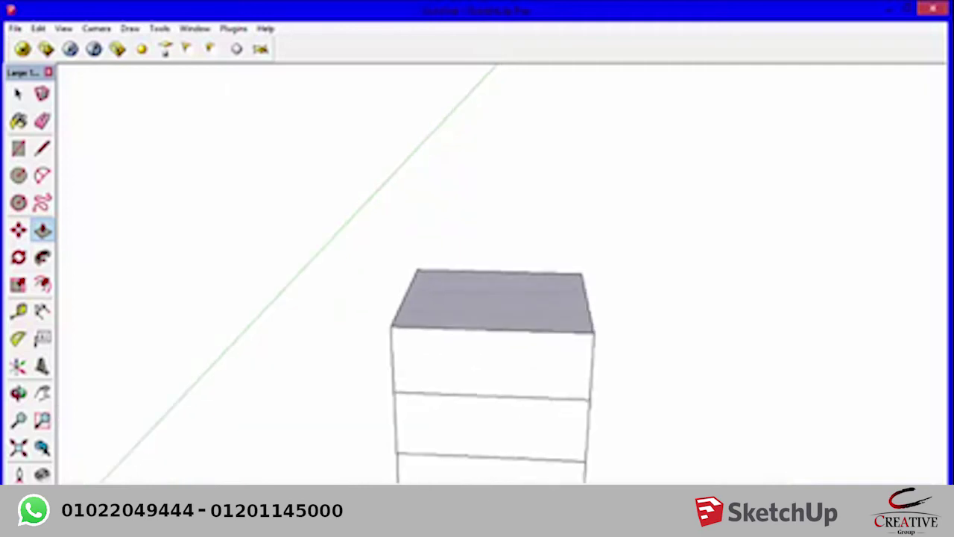
scroll(490, 286, "up", 2)
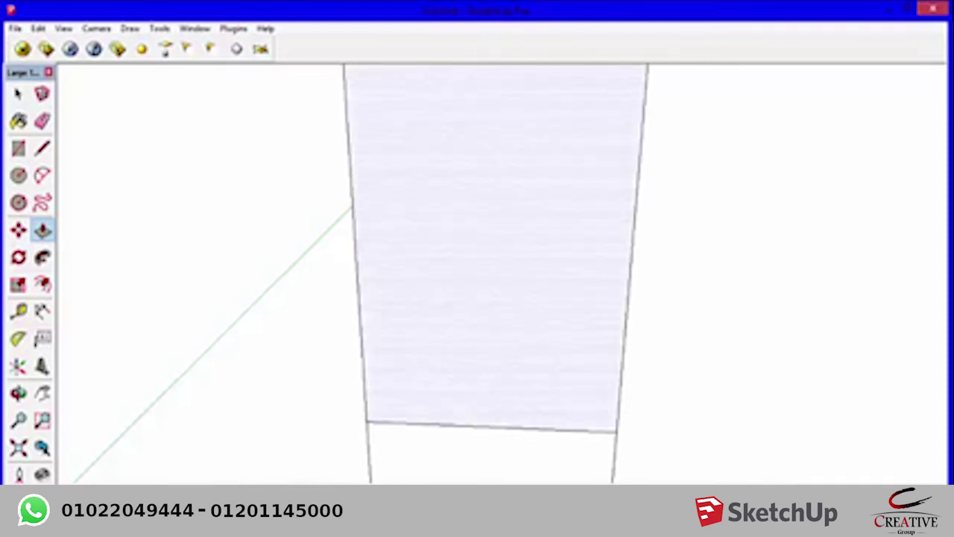
key("h")
left_click_drag(492, 224, 492, 321)
scroll(488, 335, "down", 3)
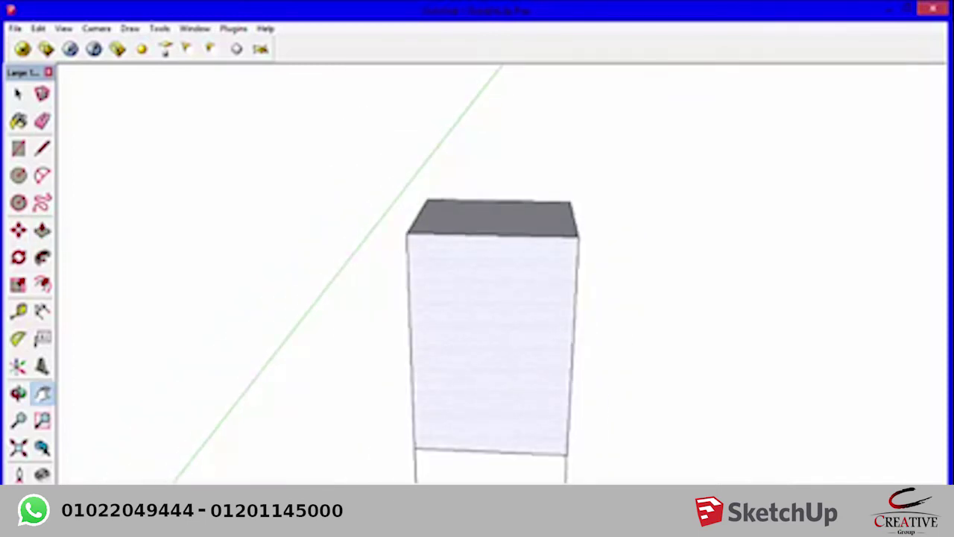
key("p")
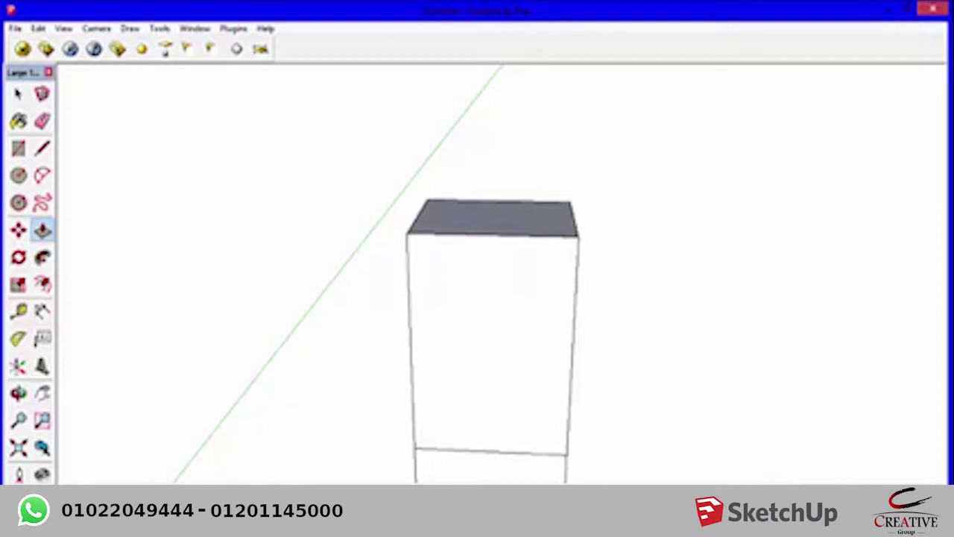
left_click_drag(492, 218, 492, 161)
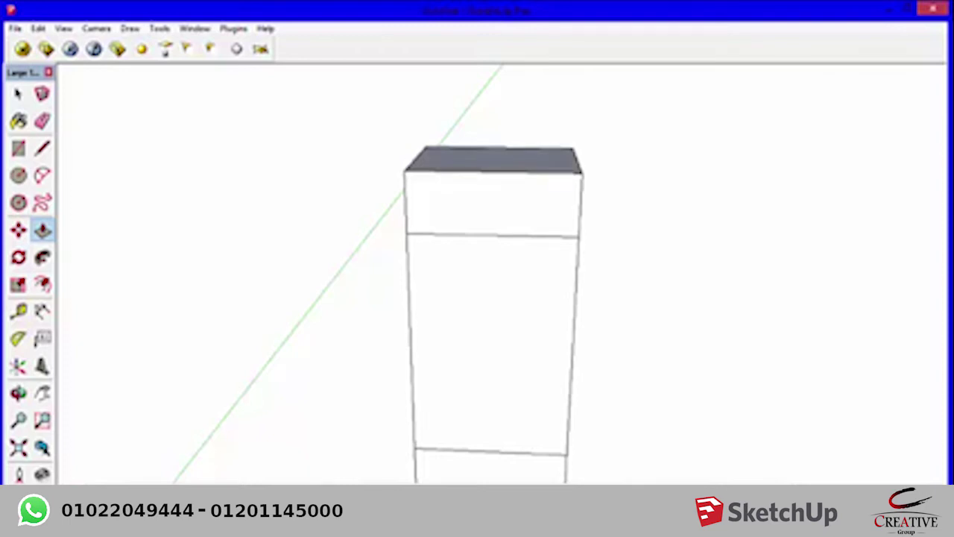
- Orbit out to view the whole column and push the top face down onto the lower edge
middle_click_drag(492, 283, 488, 350)
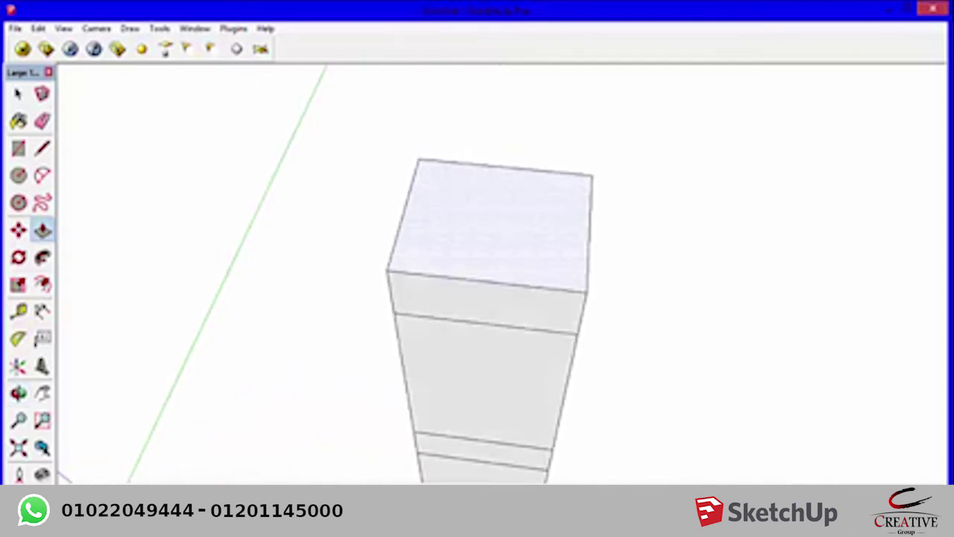
scroll(498, 305, "up", 3)
mouse_move(492, 328)
middle_mouse_down()
mouse_move(492, 284)
mouse_move(477, 321)
middle_mouse_up()
left_click_drag(377, 238, 377, 296)
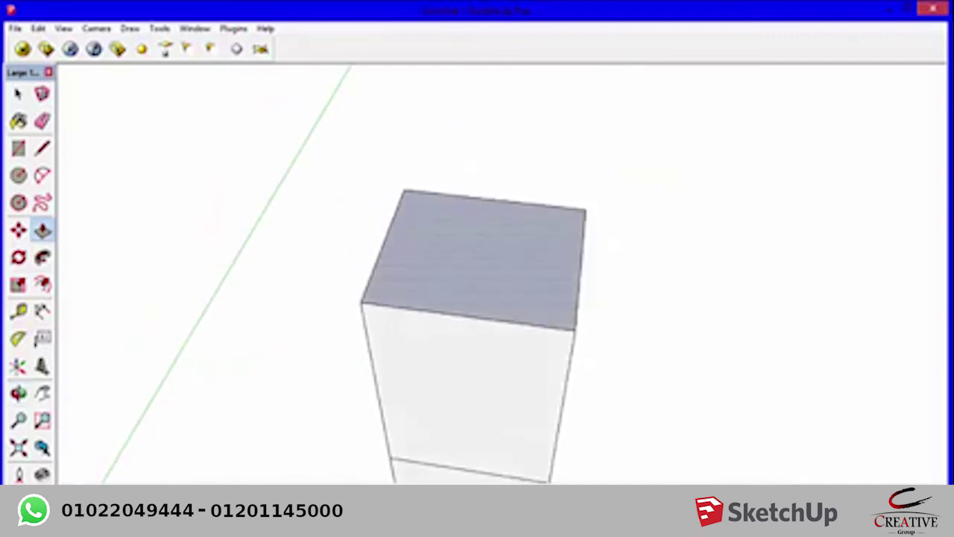
- Draw a flat rectangle on the ground beside the column
key("h")
mouse_move(477, 336)
left_mouse_down()
mouse_move(320, 276)
mouse_move(299, 44)
mouse_move(201, 4)
left_mouse_up()
left_click_drag(298, 149, 387, 328)
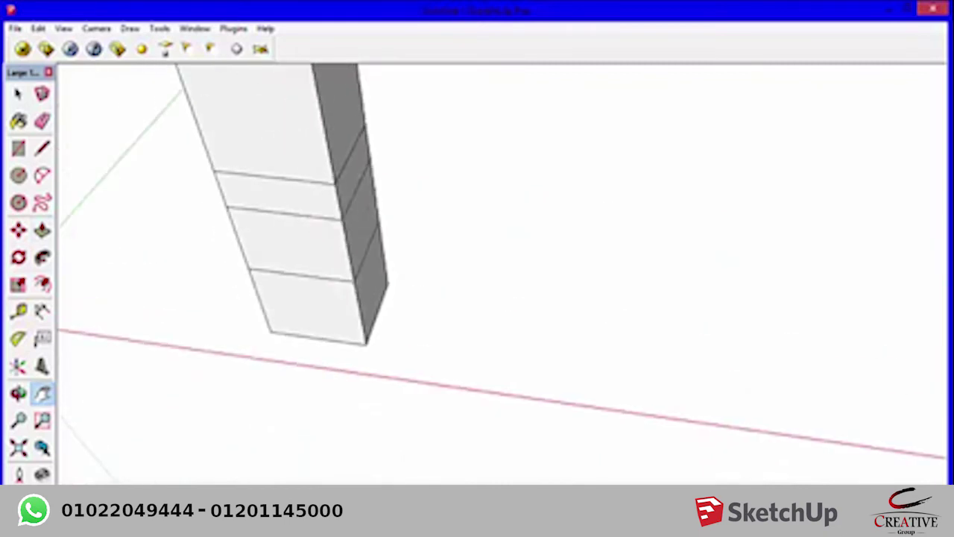
key("r")
left_click_drag(472, 297, 639, 399)
- Extrude the new rectangle beside the column into a box
mouse_move(611, 364)
middle_mouse_down()
mouse_move(567, 351)
mouse_move(611, 388)
middle_mouse_up()
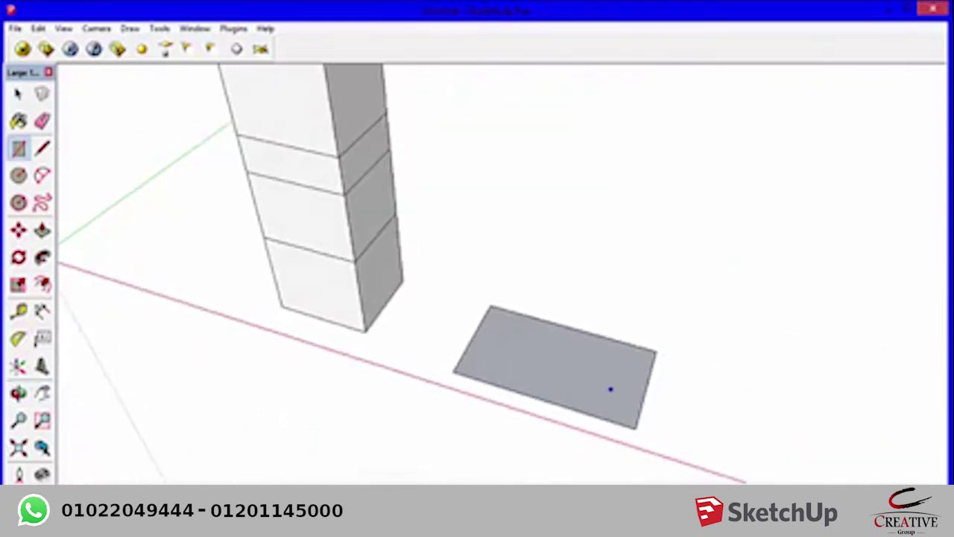
scroll(561, 335, "up", 1)
scroll(577, 355, "up", 2)
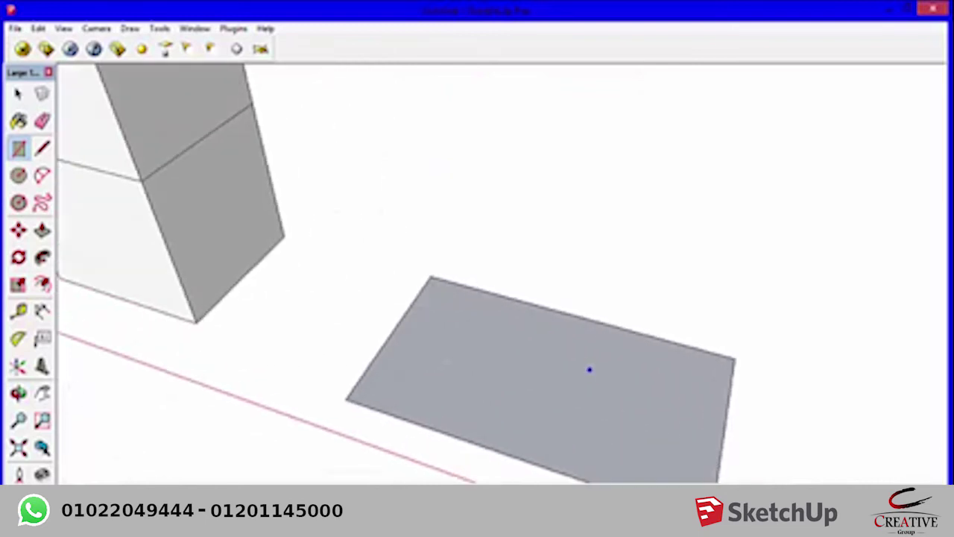
scroll(589, 370, "down", 2)
mouse_move(646, 390)
middle_mouse_down()
mouse_move(611, 293)
mouse_move(608, 357)
mouse_move(607, 279)
mouse_move(611, 356)
middle_mouse_up()
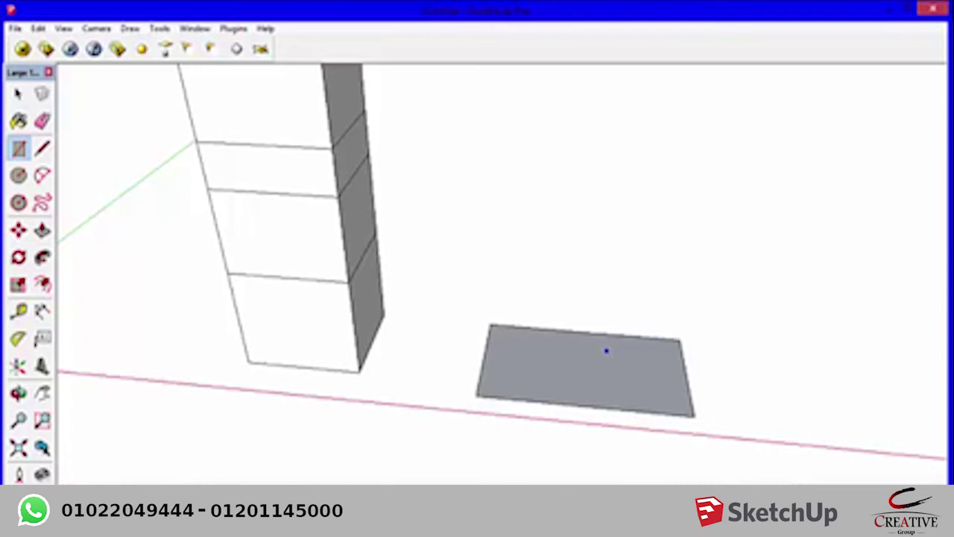
key("p")
left_click_drag(585, 371, 586, 326)
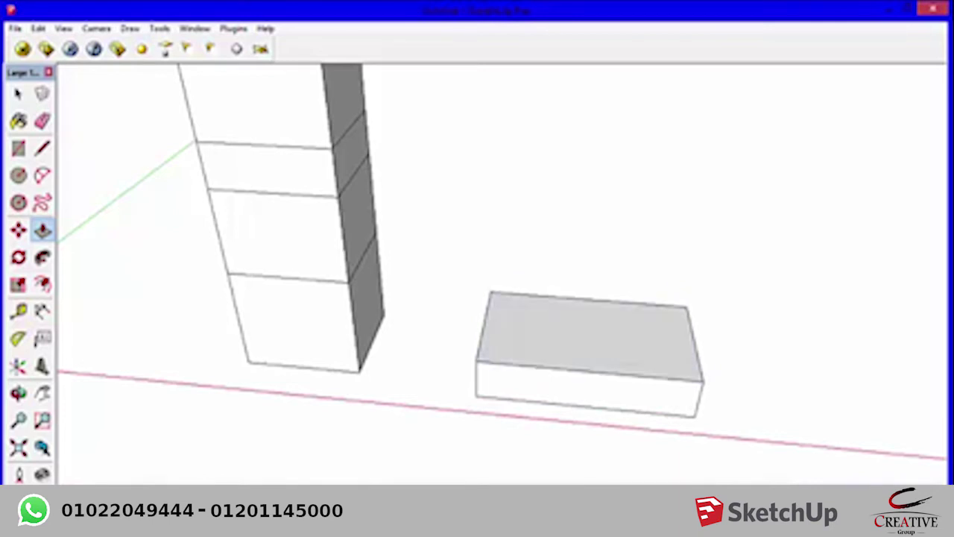
- Pull the box's top up again and double-click to repeat, making four equal bands
middle_click_drag(588, 350, 544, 298)
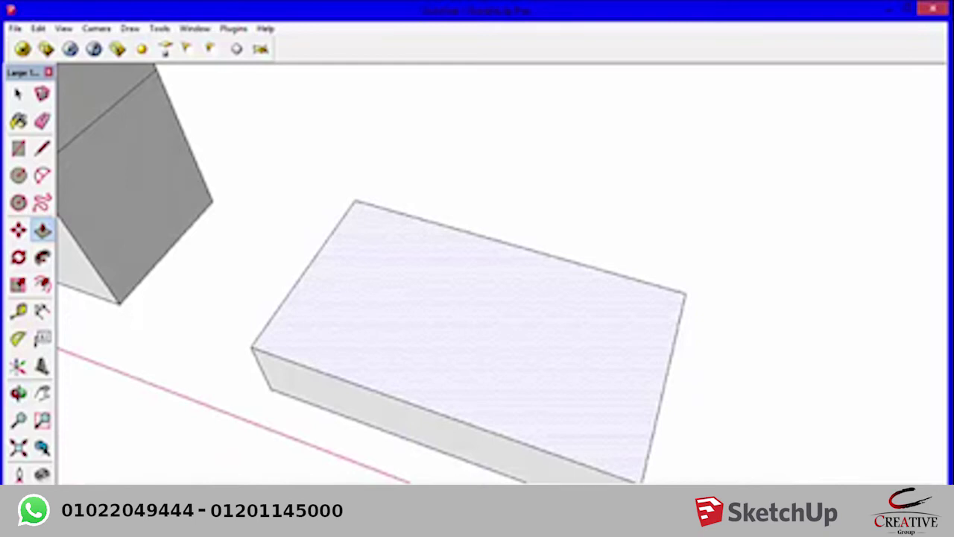
left_click_drag(468, 313, 468, 260)
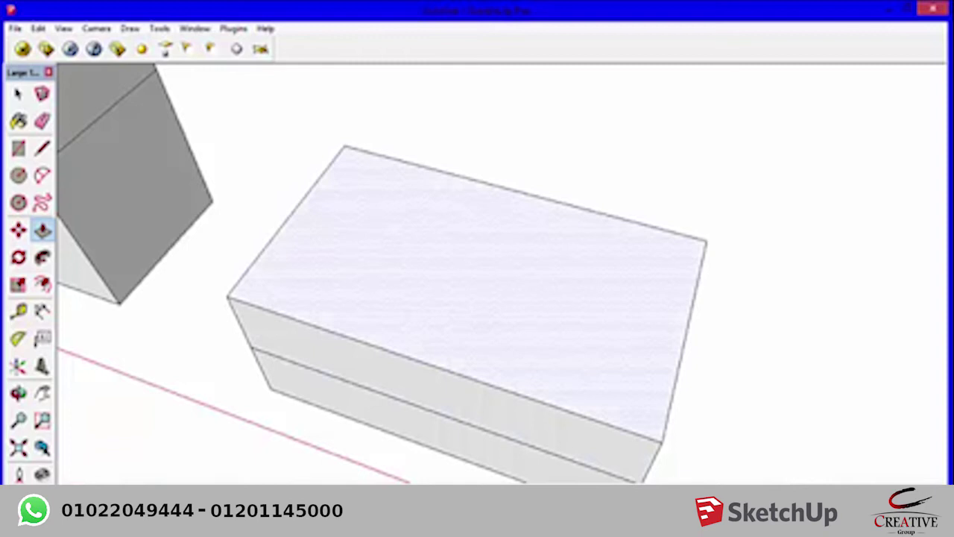
double_click(468, 283)
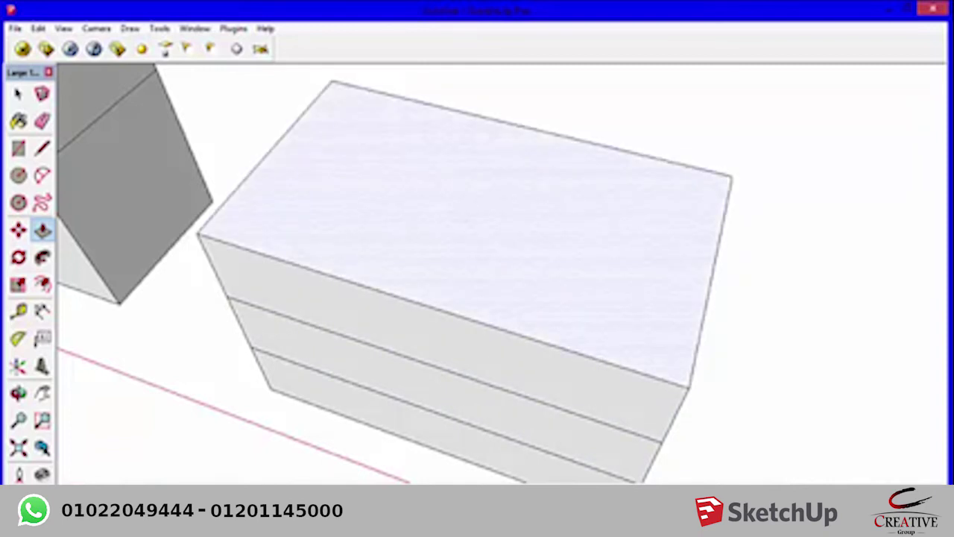
scroll(477, 269, "down", 3)
middle_click_drag(477, 268, 418, 283)
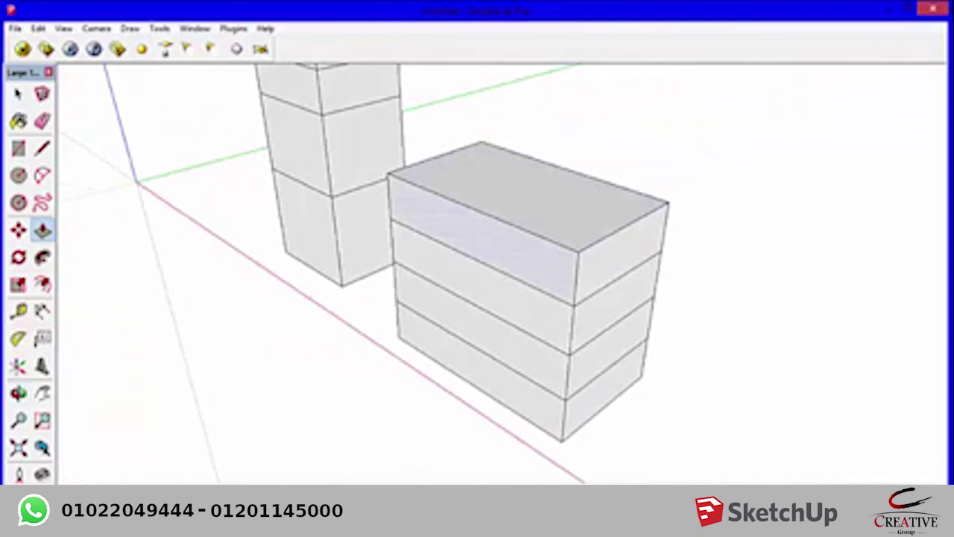
scroll(425, 164, "up", 2)
- Reverse the faces on the right banded box's top face so its back side shows
middle_click_drag(477, 268, 522, 254)
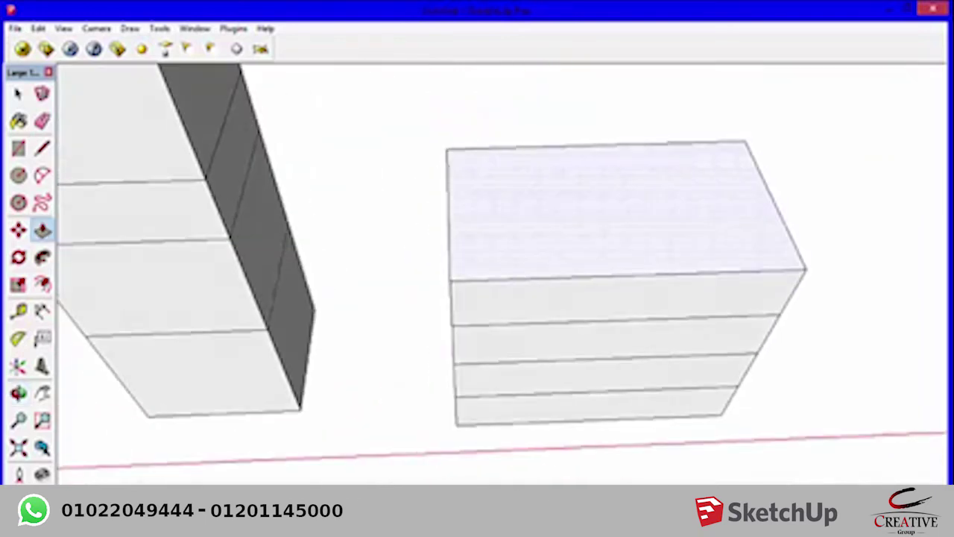
key("space")
left_click(618, 209)
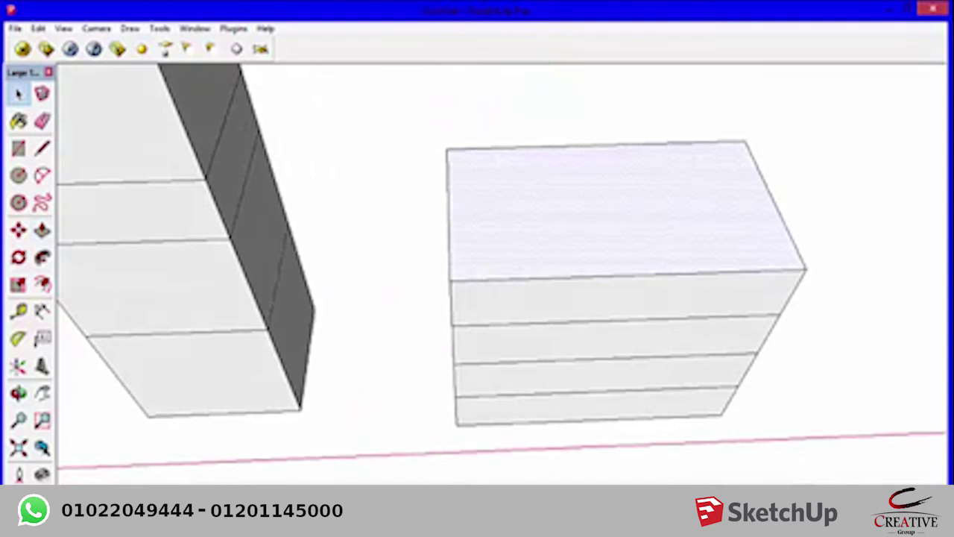
right_click(673, 205)
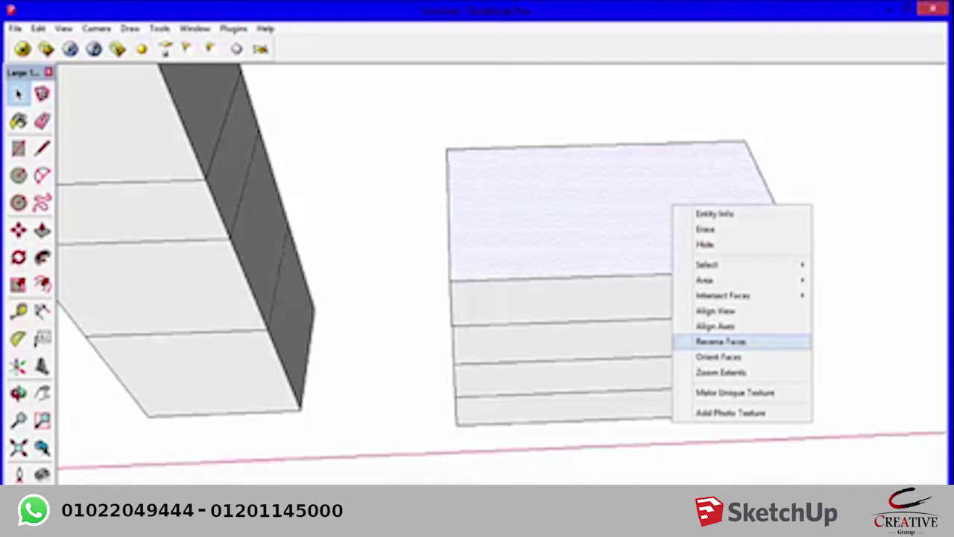
left_click(721, 341)
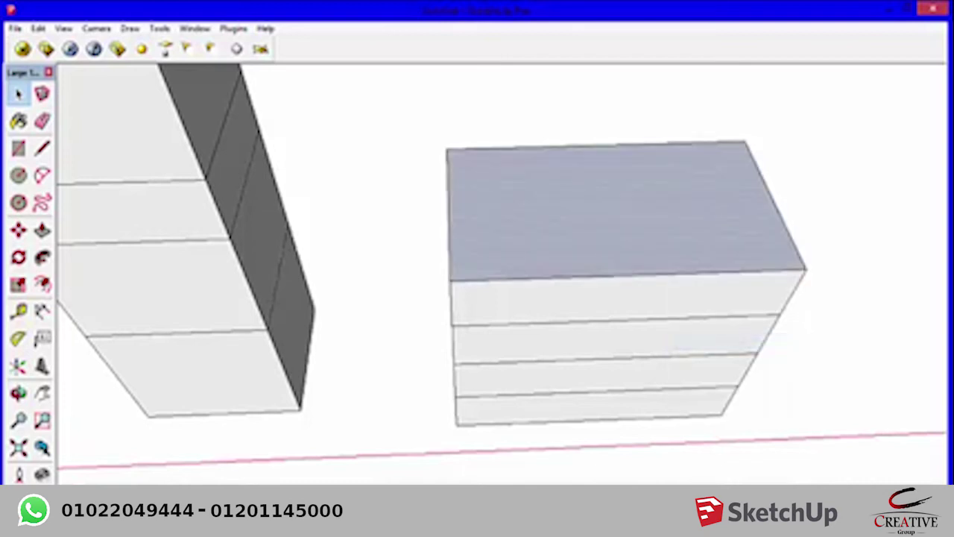
- Zoom in and select the tall box's upper face
key("p")
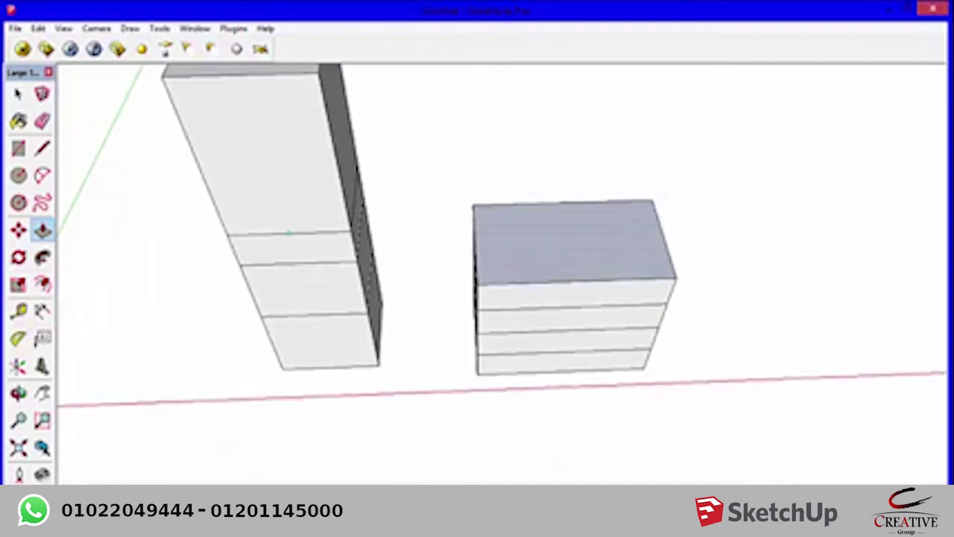
scroll(289, 234, "up", 3)
scroll(283, 202, "up", 1)
key("space")
left_click(296, 159)
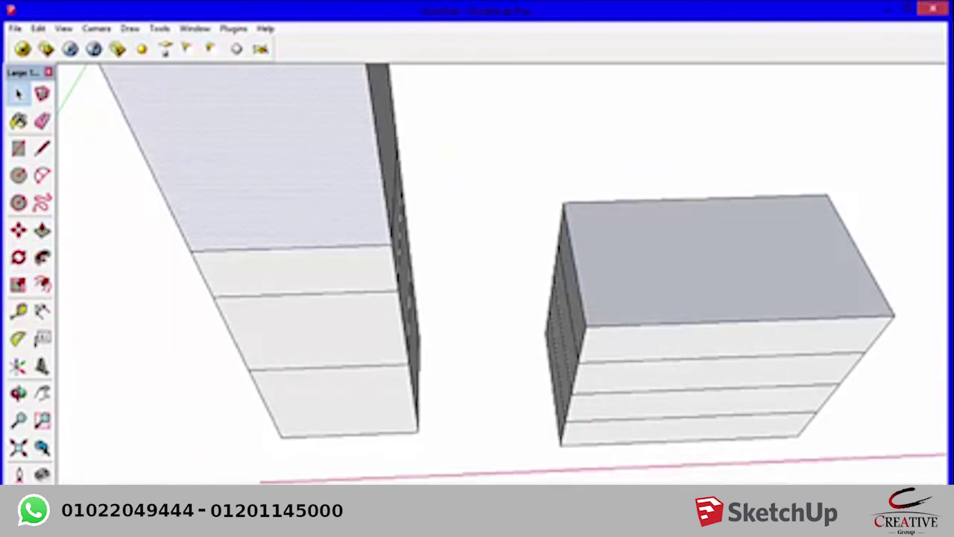
- Delete the front faces of two middle column sections, then select all and delete everything
key("h")
middle_click_drag(477, 223, 477, 284)
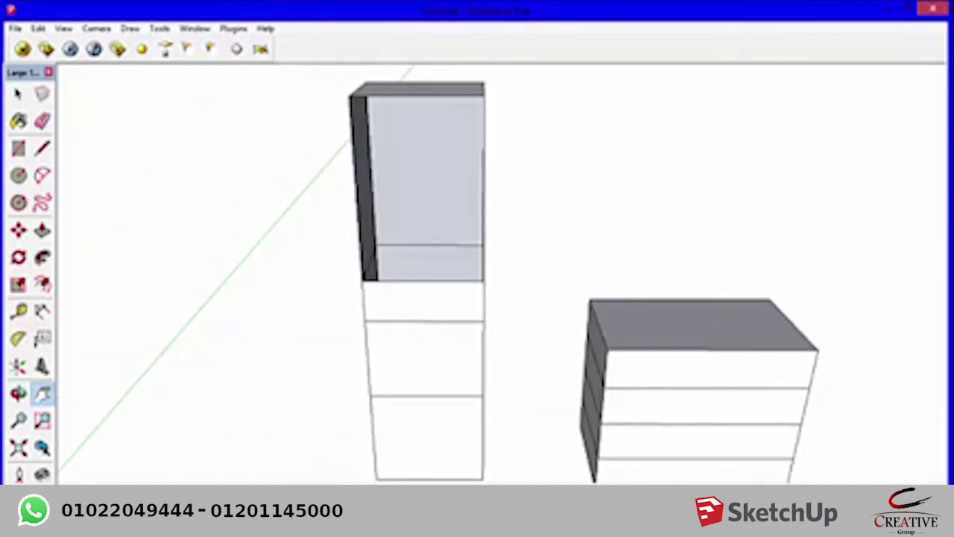
key("space")
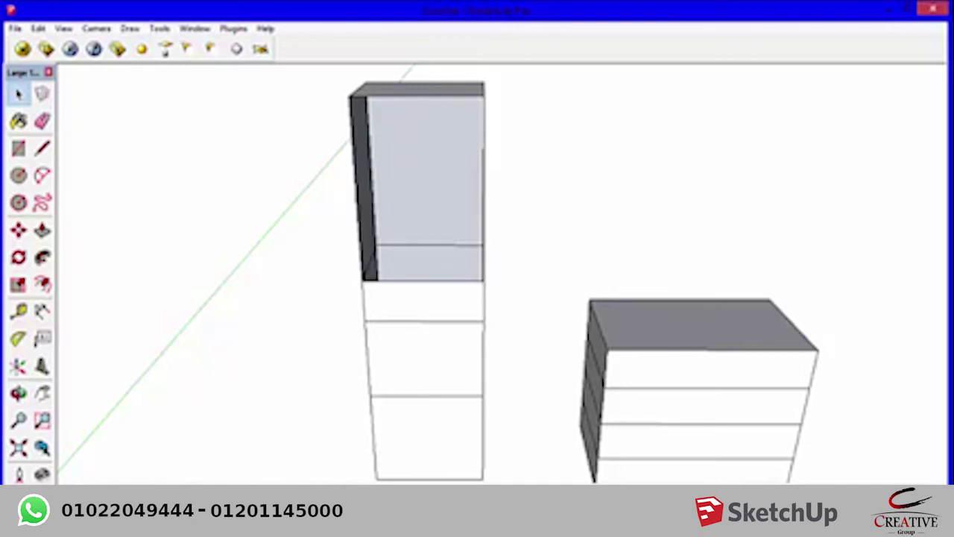
left_click(424, 358)
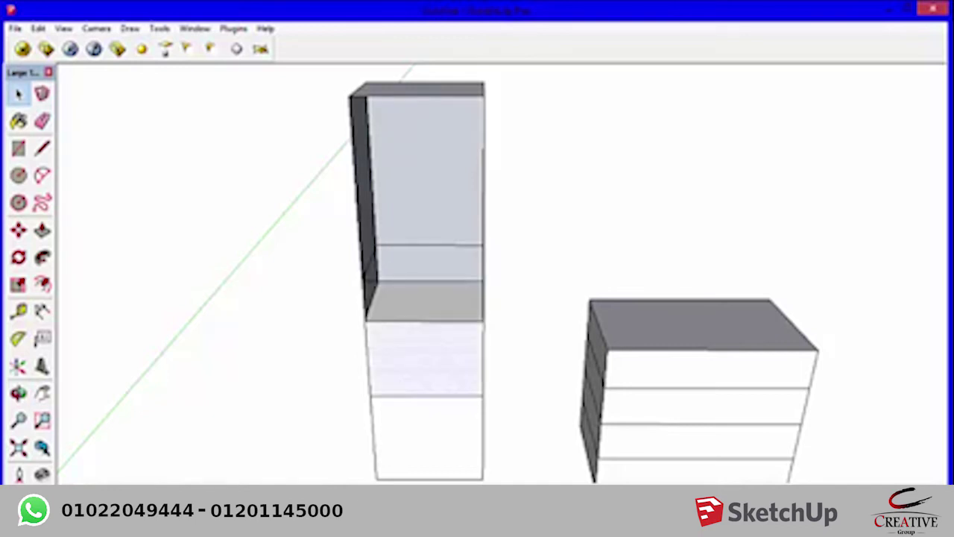
key("Delete")
left_click(429, 438)
key("Delete")
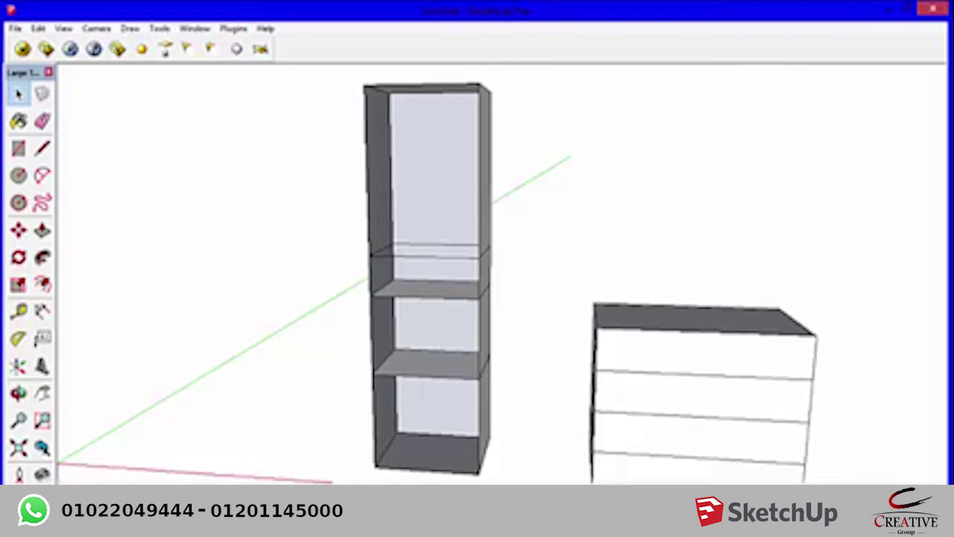
key("ctrl+a")
key("Delete")
- Draw a small rectangle near the origin and a circle to its right
middle_click_drag(447, 298, 698, 181, "shift")
mouse_move(477, 268)
middle_mouse_down()
mouse_move(448, 268)
mouse_move(462, 254)
middle_mouse_up()
key("r")
left_click(311, 230)
left_click(374, 264)
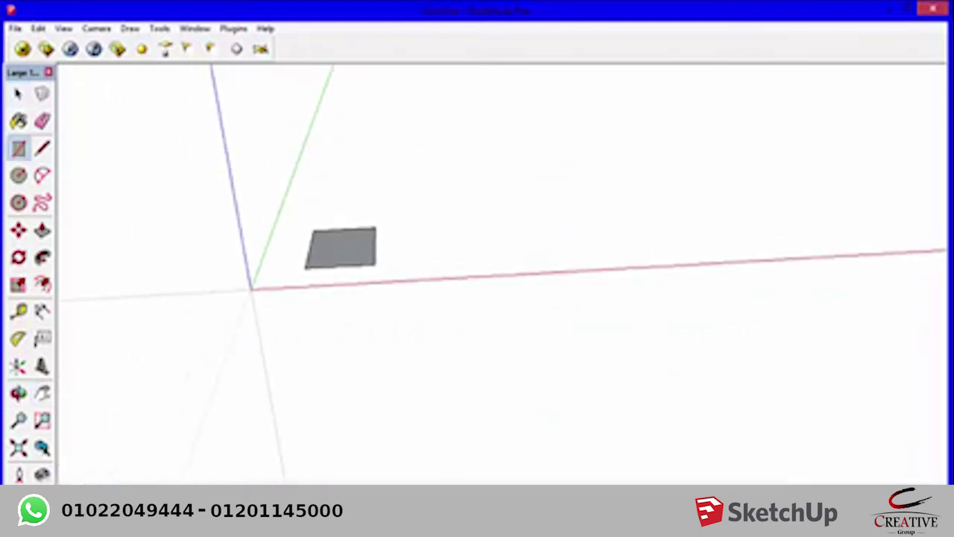
key("c")
left_click(478, 241)
left_click(514, 228)
- Push/Pull the rectangle into a box, then double-click its top to add a fourth section
scroll(373, 236, "up", 2)
key("space")
key("p")
left_click(321, 246)
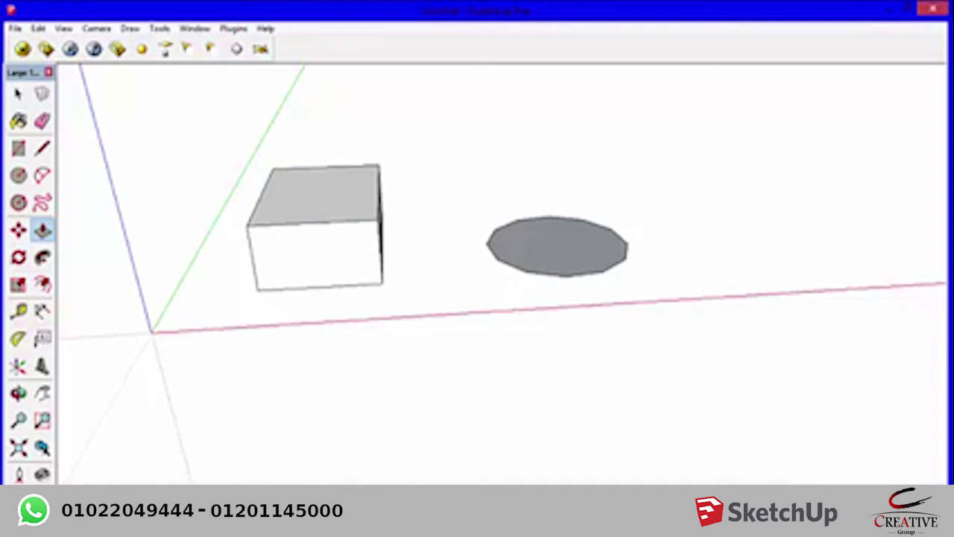
left_click(317, 194)
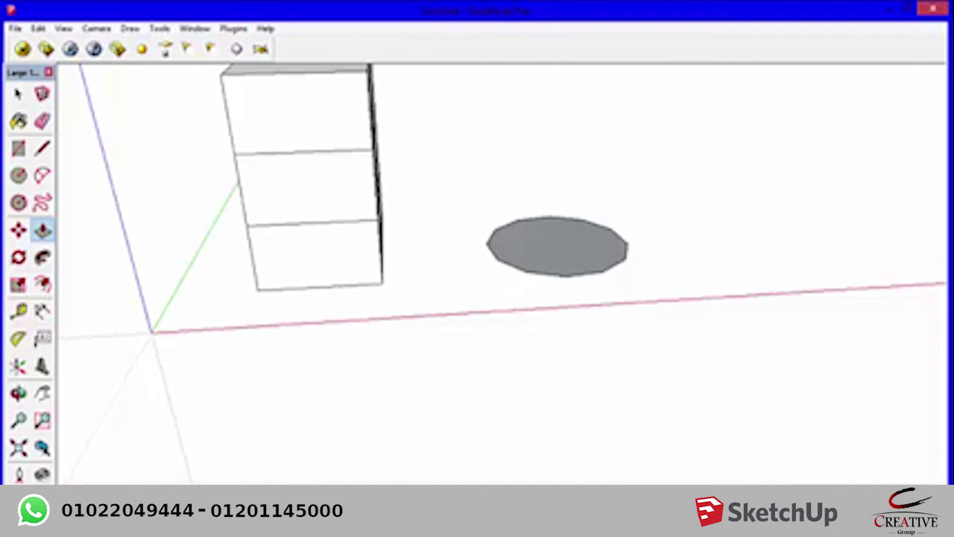
middle_click_drag(558, 246, 584, 352, "shift")
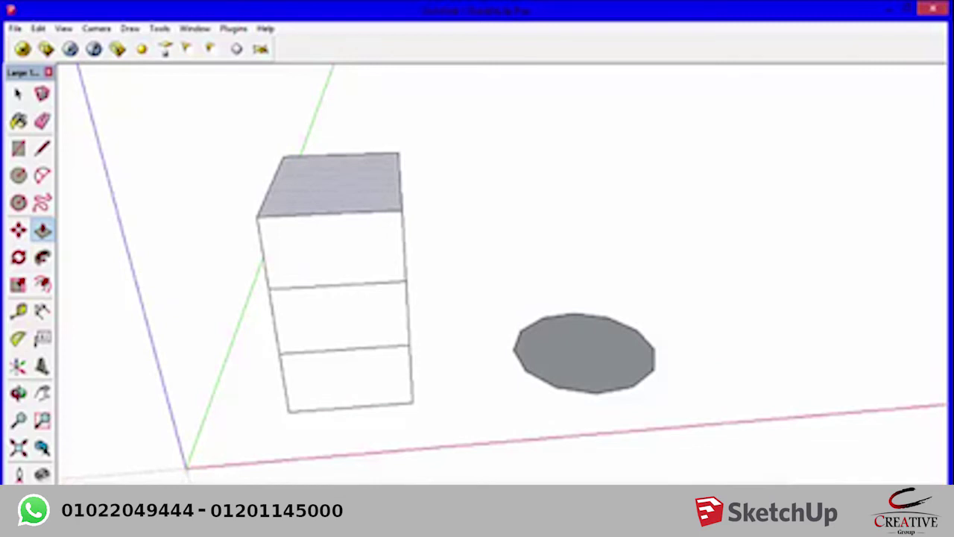
double_click(328, 182)
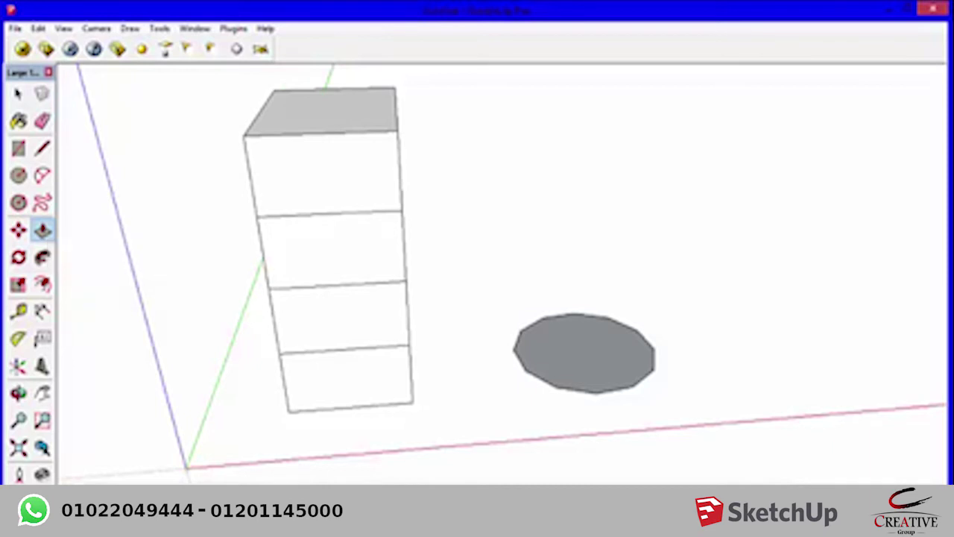
- Zoom out and window-select both the box and the disc
scroll(231, 209, "down", 2)
scroll(231, 209, "down", 2)
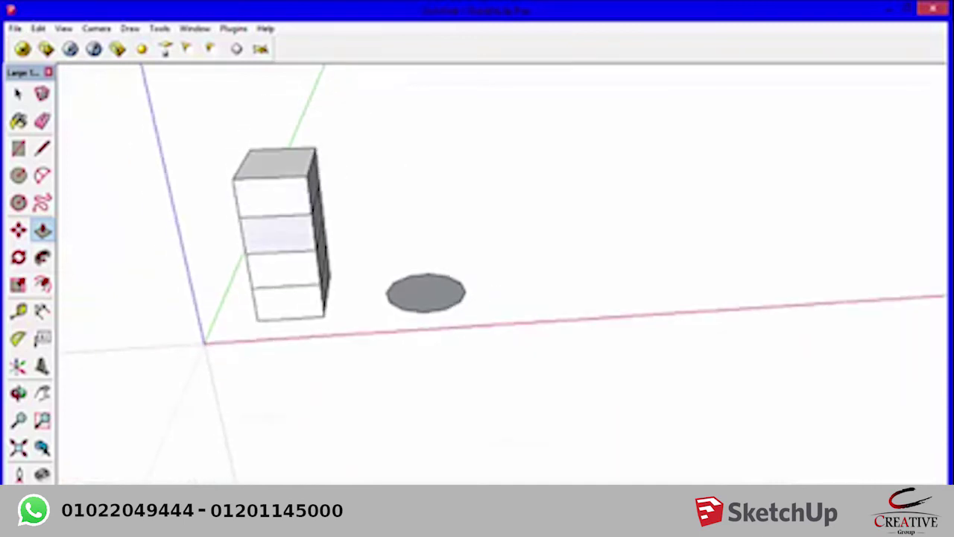
key("space")
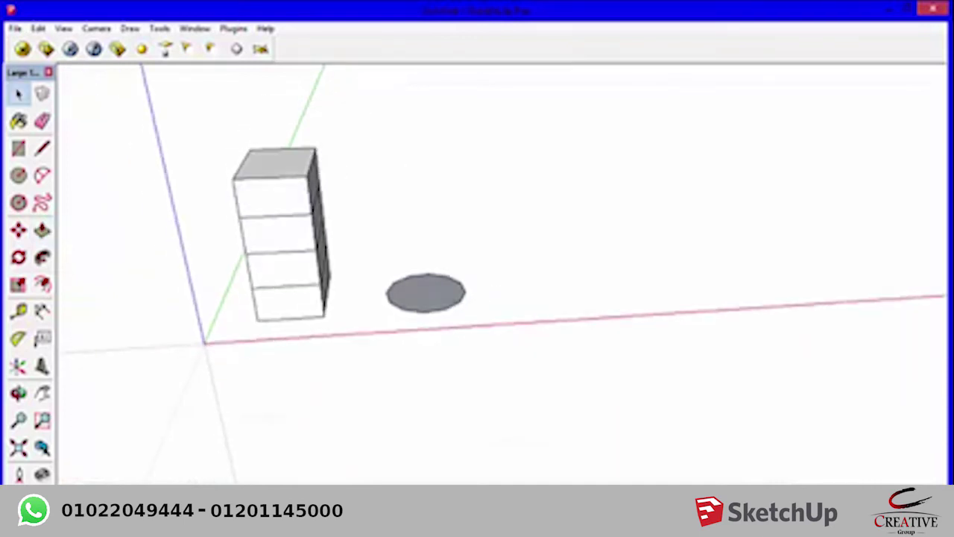
left_click_drag(589, 123, 196, 380)
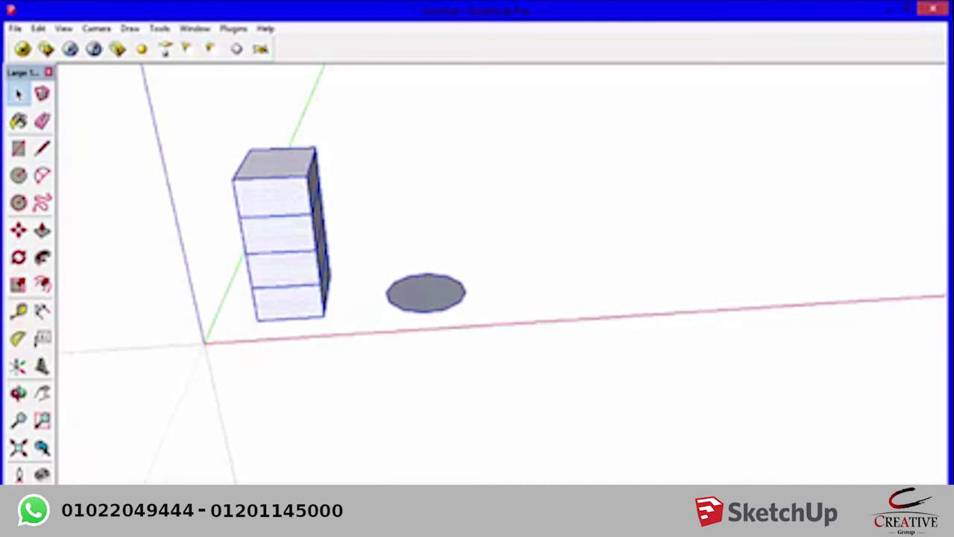
- Delete the box and disc, draw a small rectangle, and start then cancel a circle
key("r")
key("Delete")
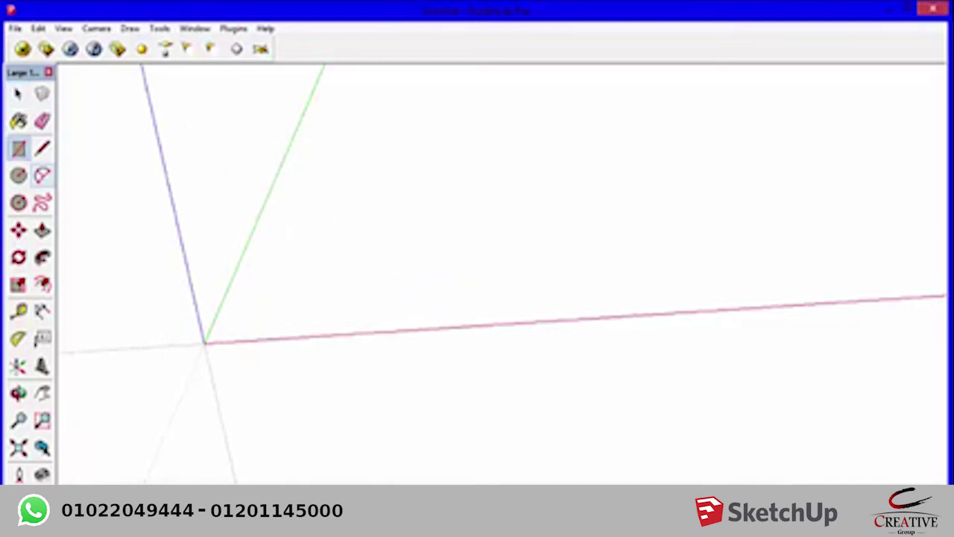
left_click(288, 306)
left_click(368, 257)
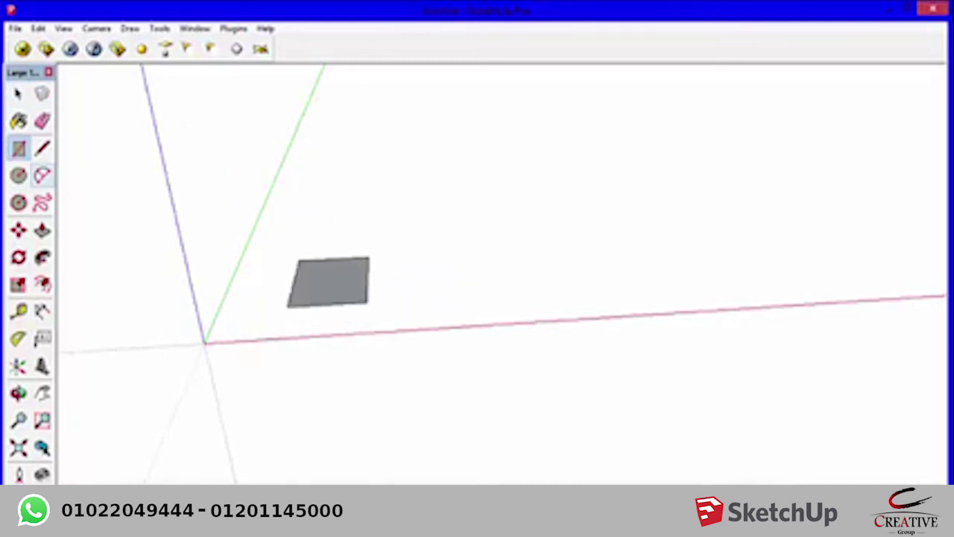
left_click(19, 174)
left_click(475, 276)
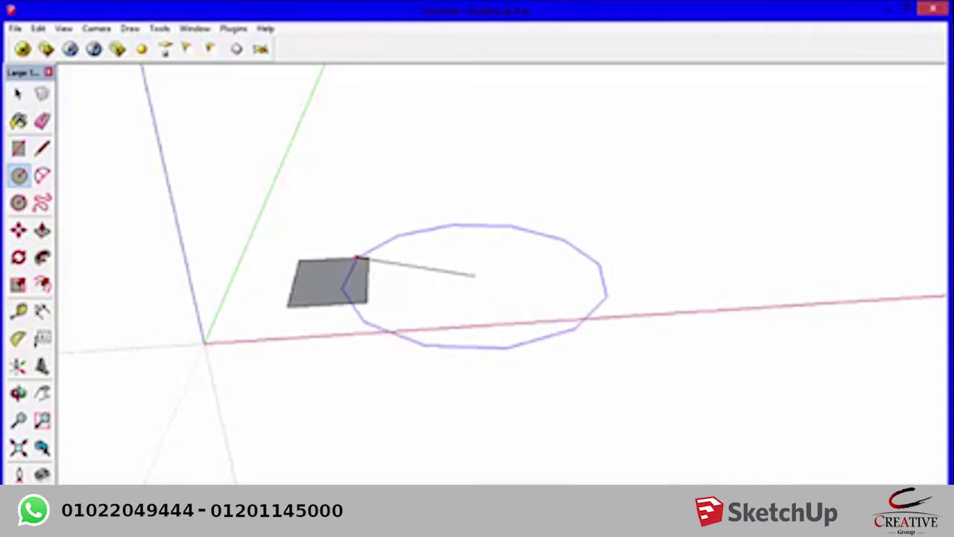
key("Escape")
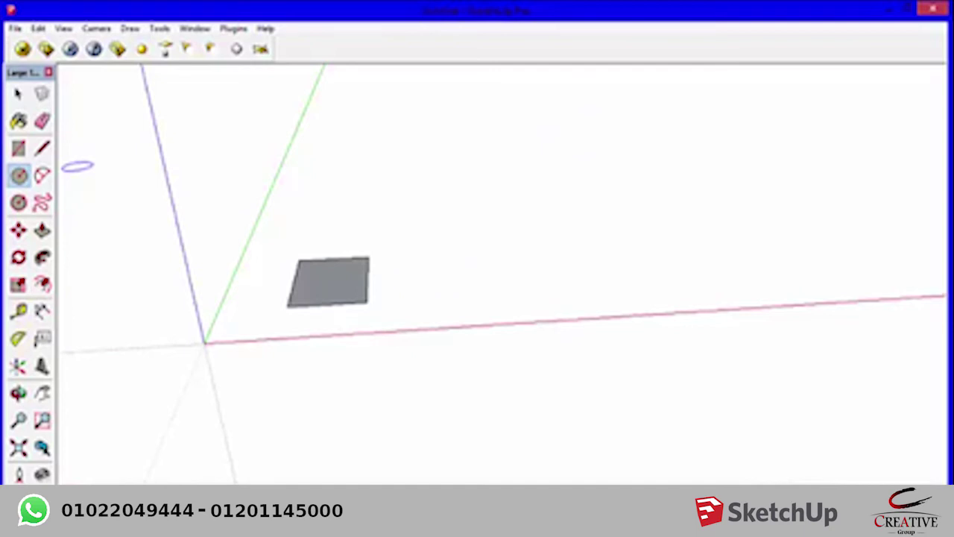
- Draw an arc, then window-select the square and arc and delete them
left_click(41, 174)
left_click(501, 235)
left_click(649, 229)
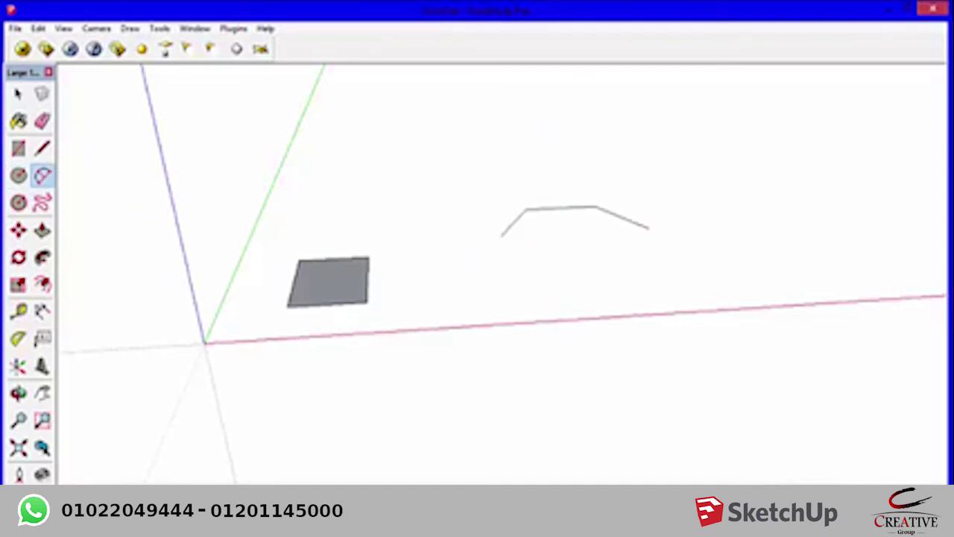
key("space")
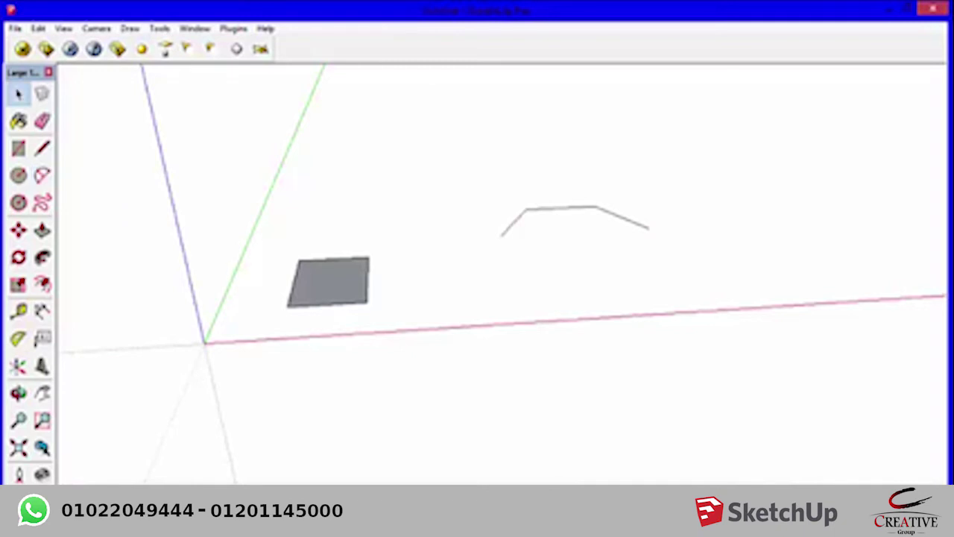
left_click_drag(739, 403, 275, 166)
key("Delete")
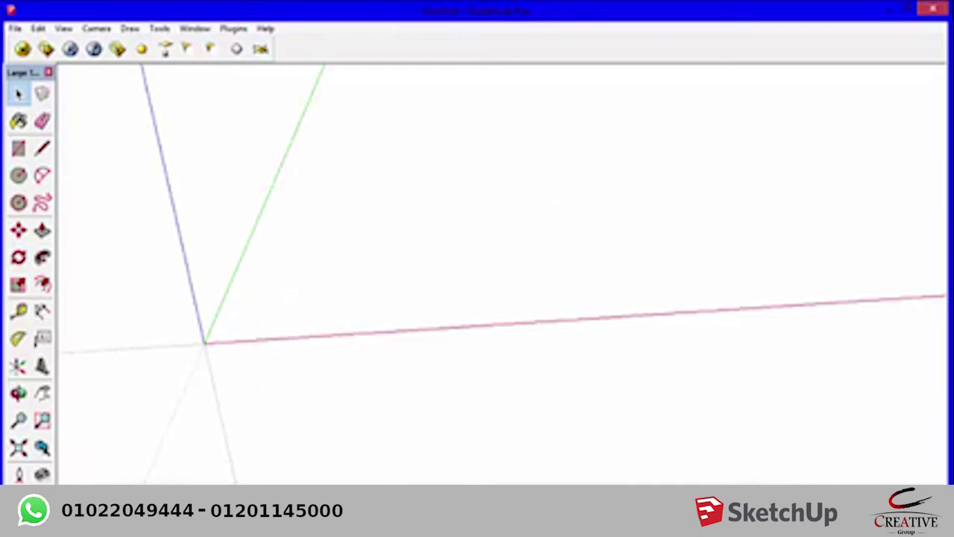
- Draw a flat rectangle face near the origin
key("r")
left_click(234, 326)
left_click(340, 296)
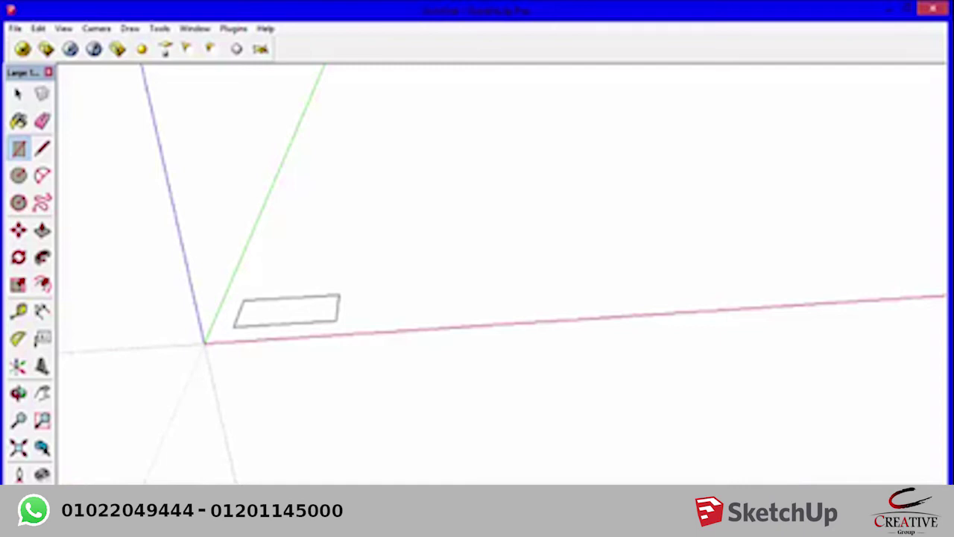
left_click(280, 299)
scroll(234, 314, "up", 4)
scroll(235, 314, "up", 2)
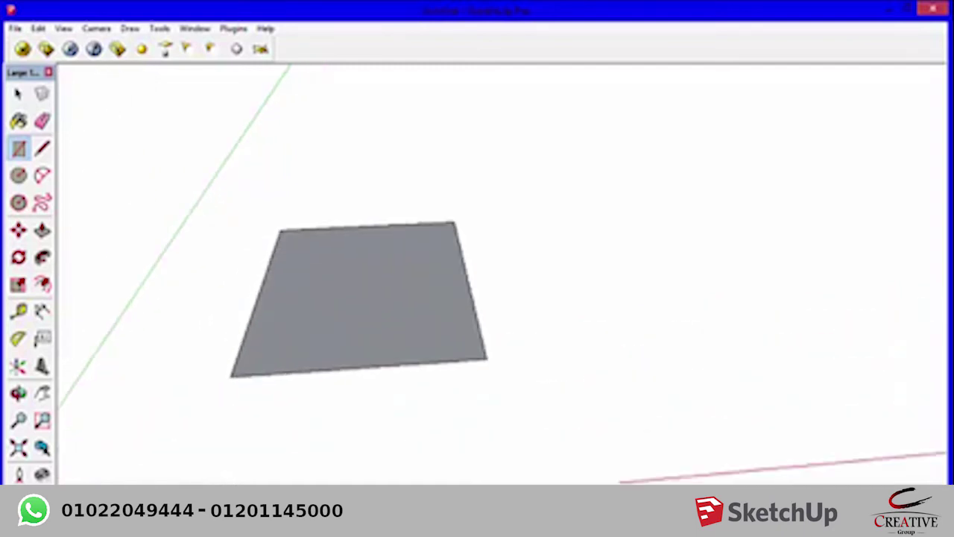
- Push/Pull the rectangle upward, adjusting it until it becomes a tall box
key("p")
left_click_drag(358, 298, 358, 231)
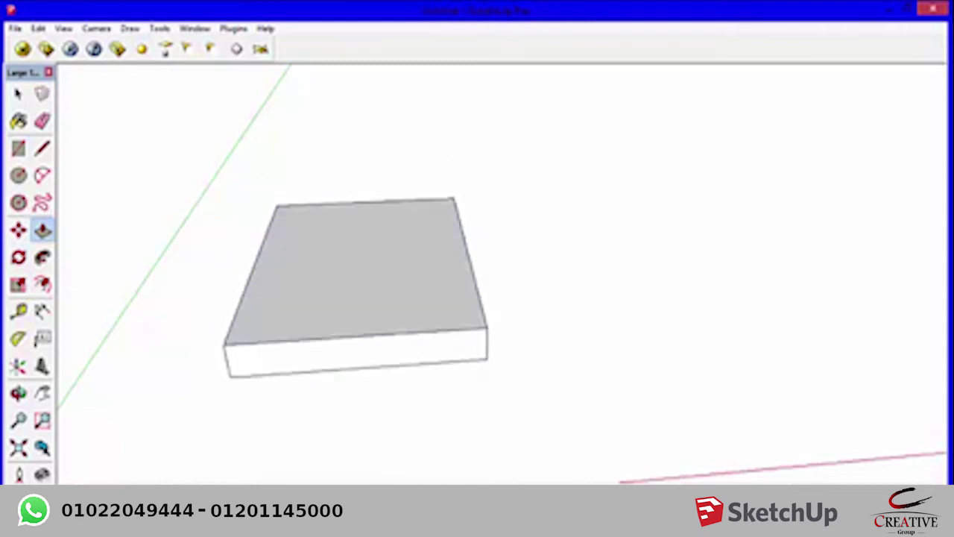
scroll(358, 298, "down", 3)
middle_click_drag(357, 298, 388, 313)
scroll(373, 306, "up", 3)
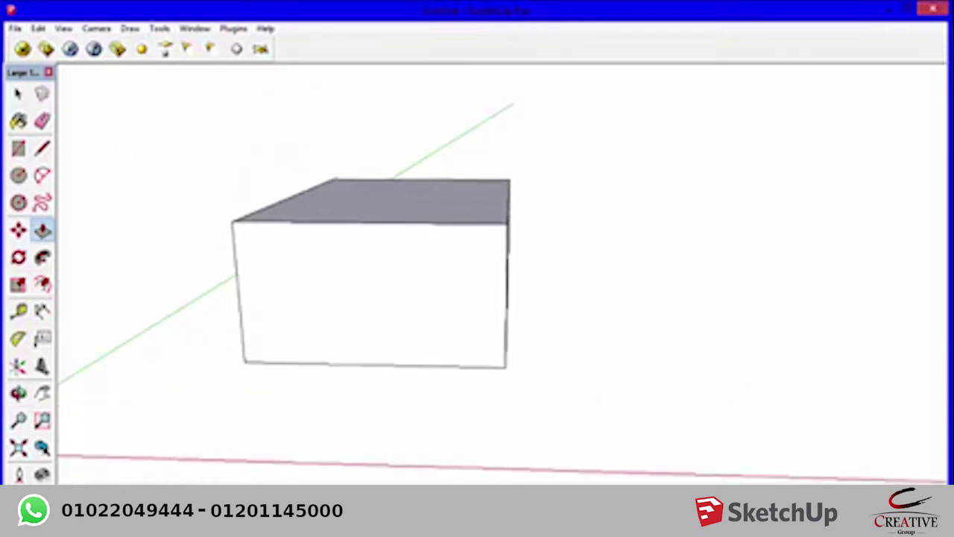
left_click_drag(380, 291, 380, 179)
key("r")
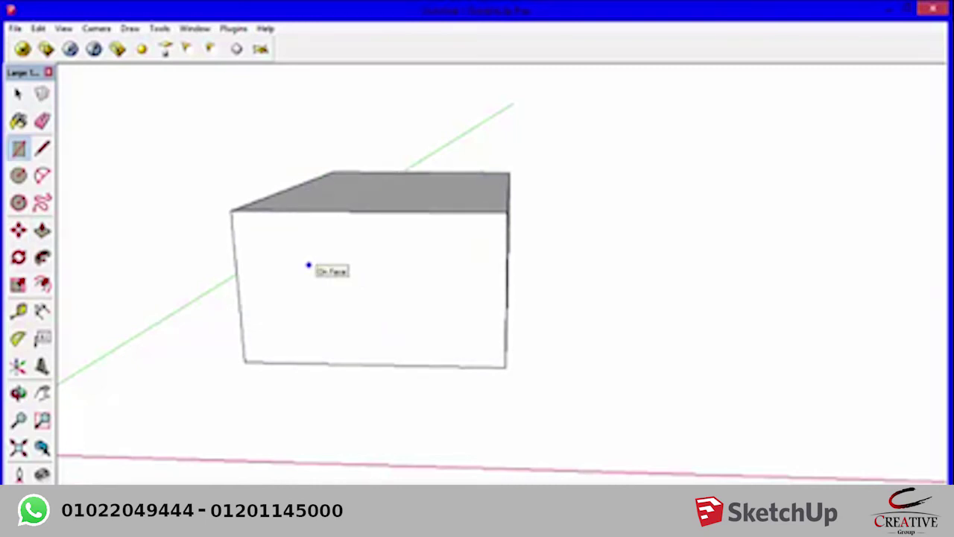
- Draw a square window rectangle on the left of the box's front face
left_click(309, 264)
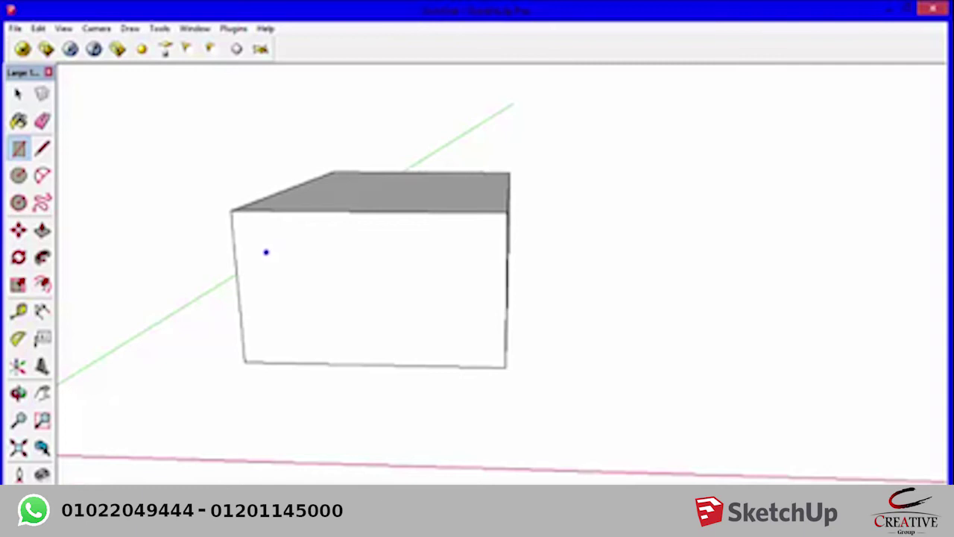
left_click(258, 242)
left_click(321, 305)
scroll(271, 263, "up", 2)
middle_click_drag(264, 264, 296, 279)
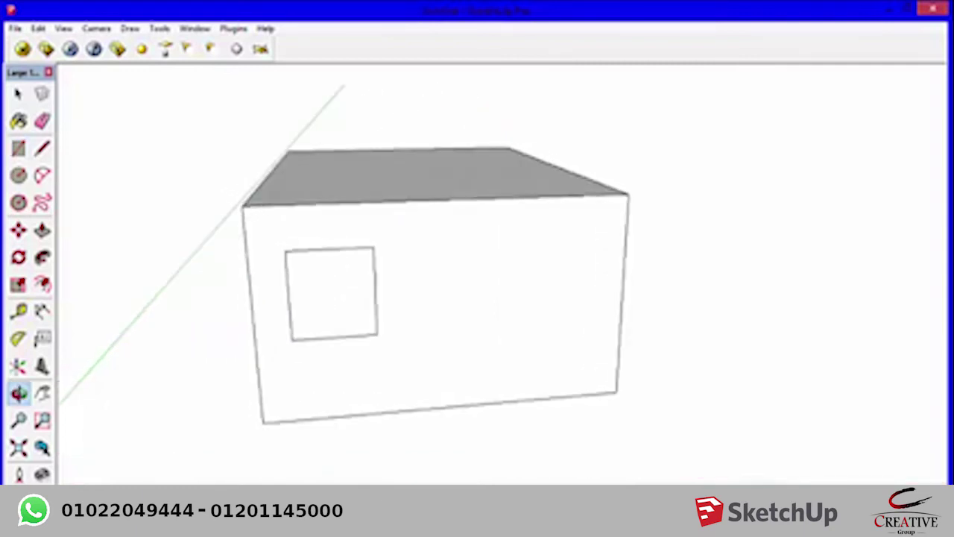
key("space")
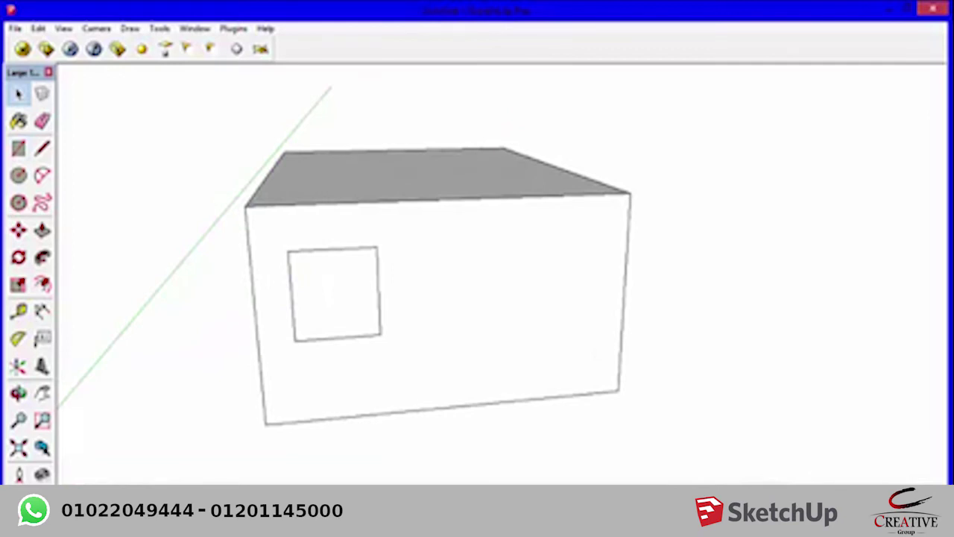
left_click(507, 313)
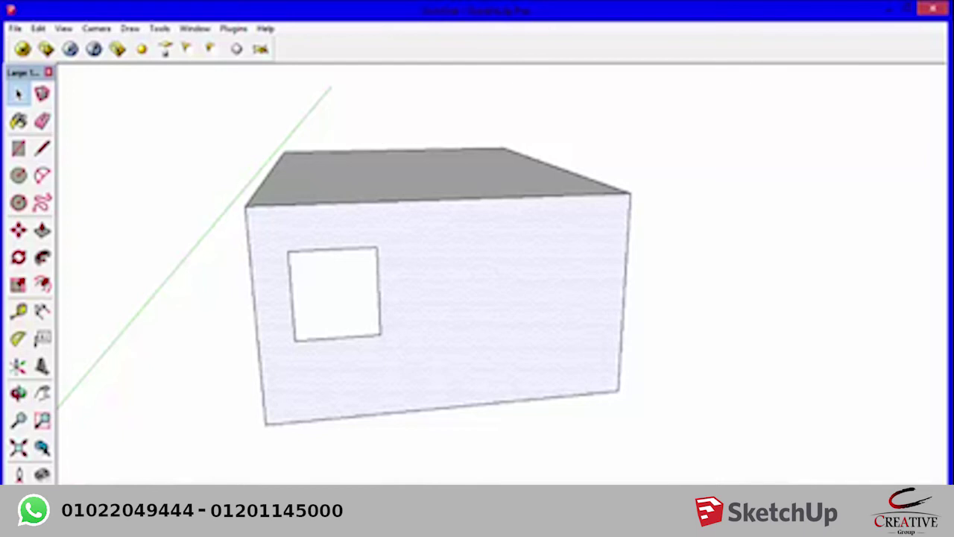
left_click(334, 270)
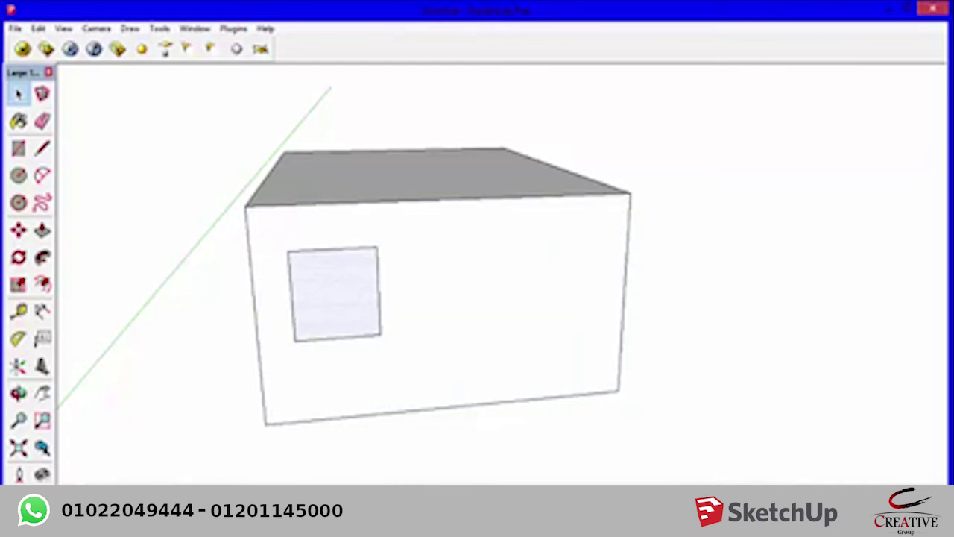
- Draw a tall narrow window rectangle on the wall's right side and check the new faces
key("r")
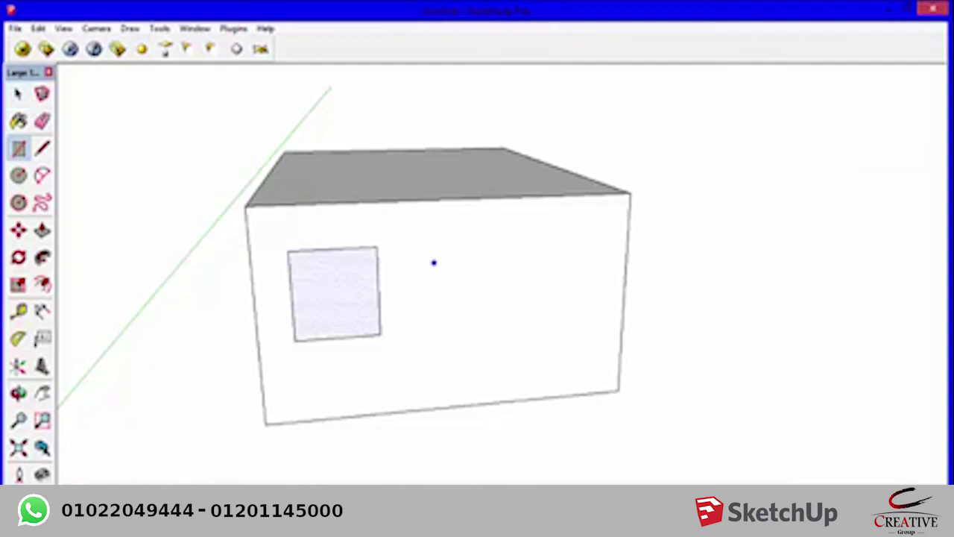
left_click(468, 250)
left_click(520, 340)
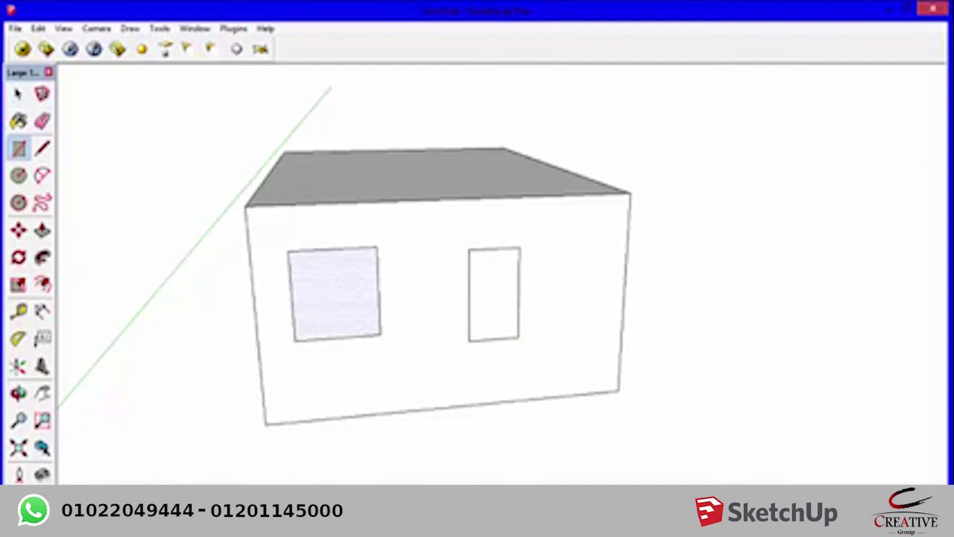
key("space")
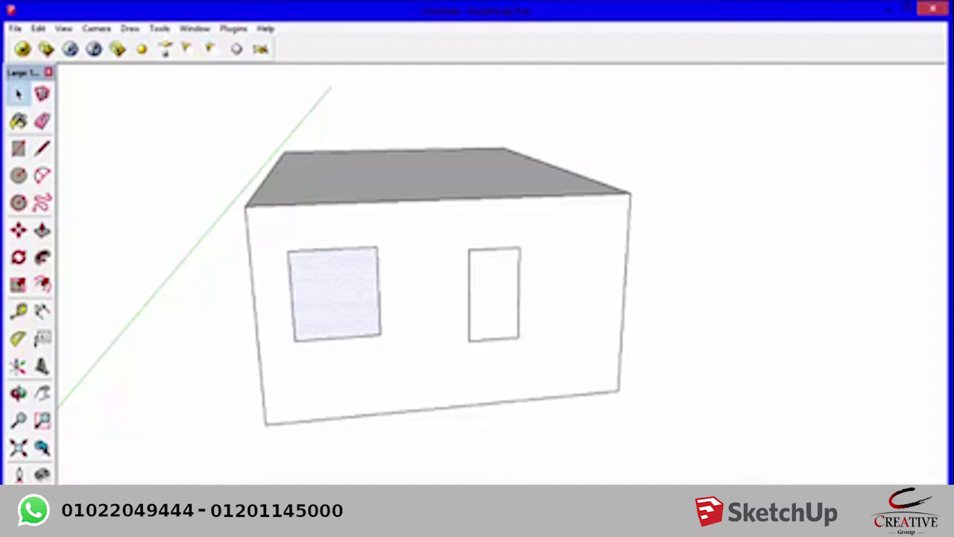
left_click(432, 365)
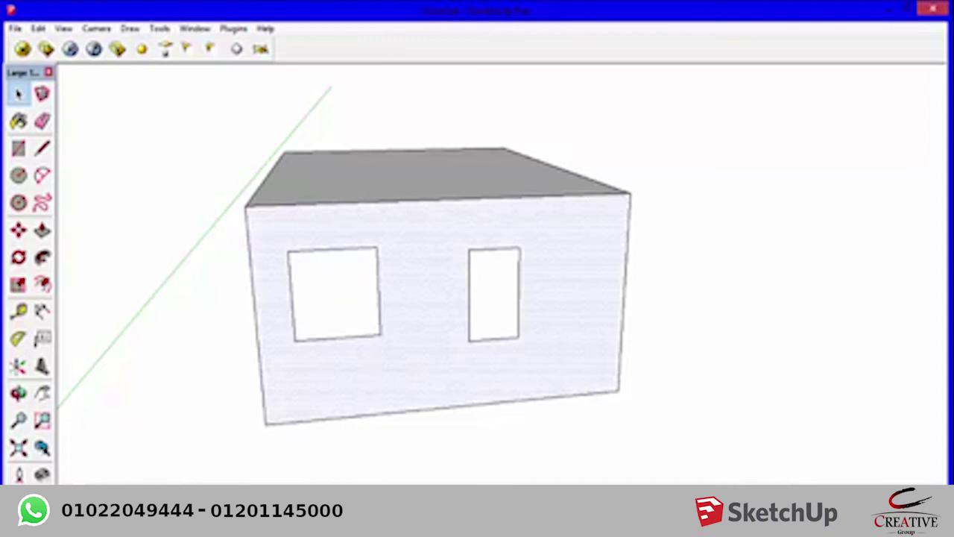
left_click(494, 295)
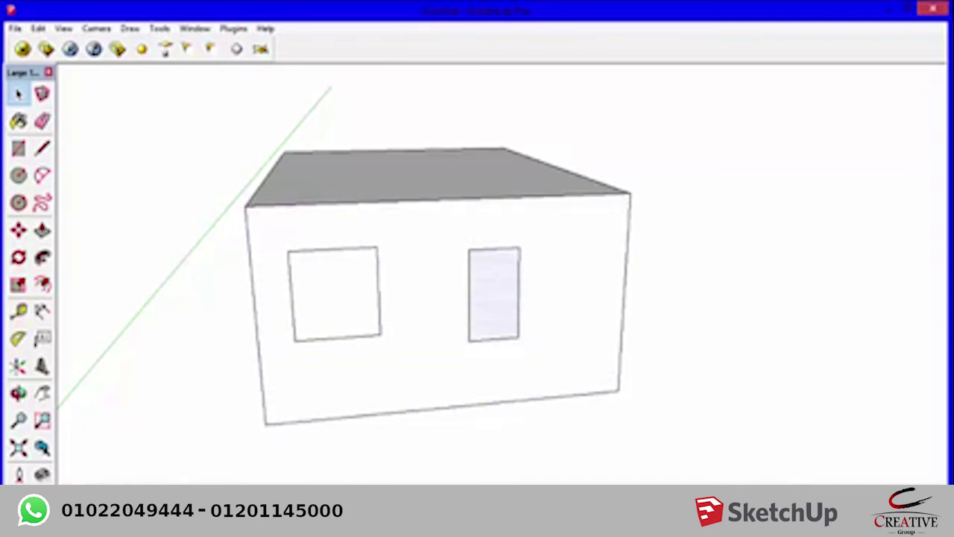
left_click(335, 293)
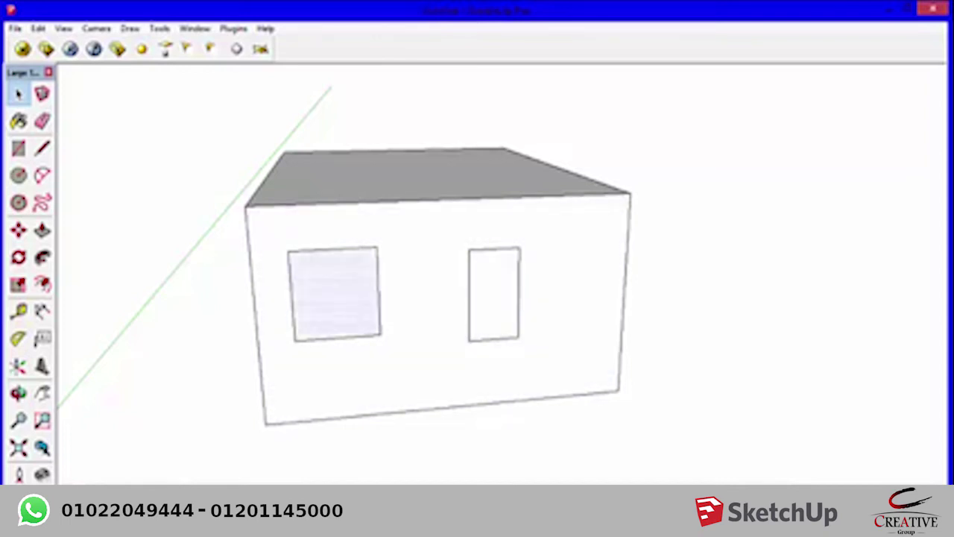
- Push/Pull both the left and right window faces outward into small boxes
key("p")
left_click_drag(326, 279, 323, 303)
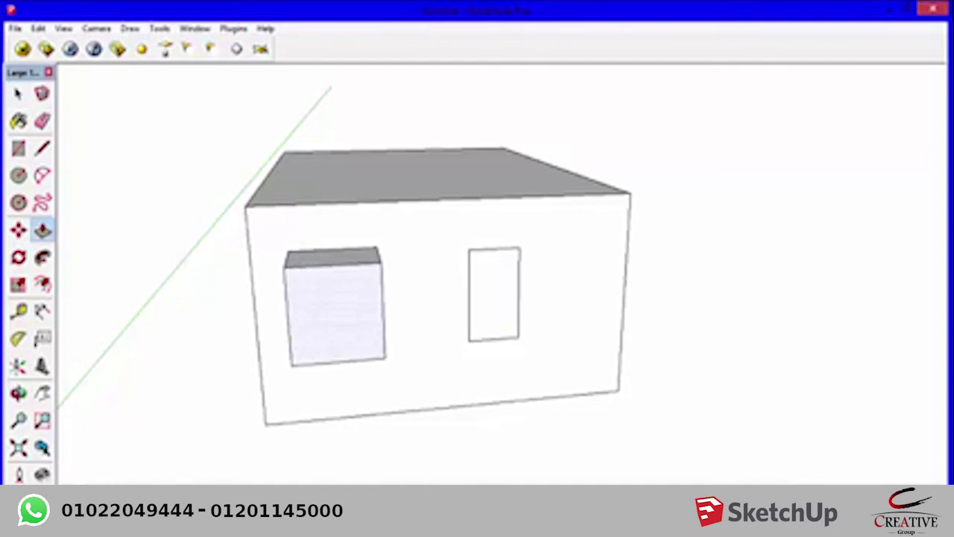
key("space")
left_click(495, 294)
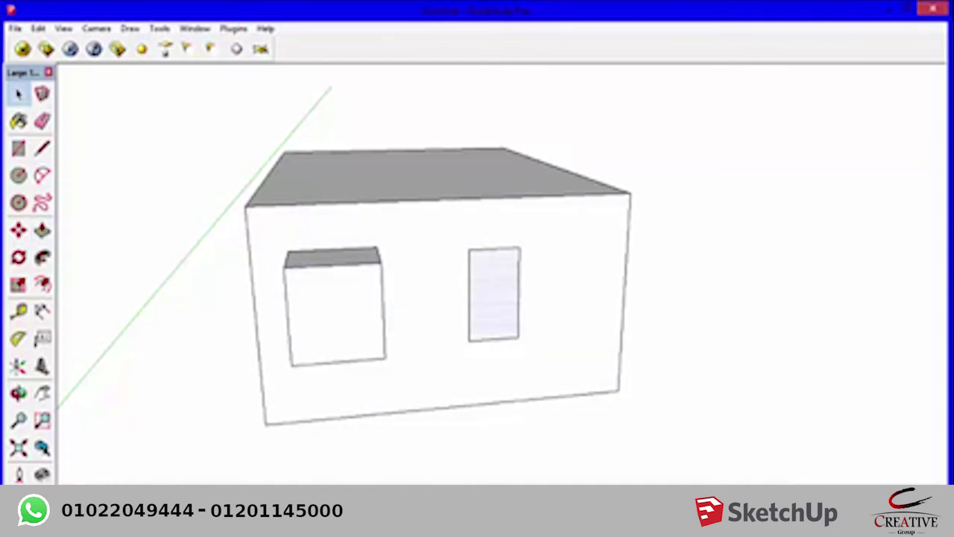
key("p")
left_click_drag(492, 283, 493, 302)
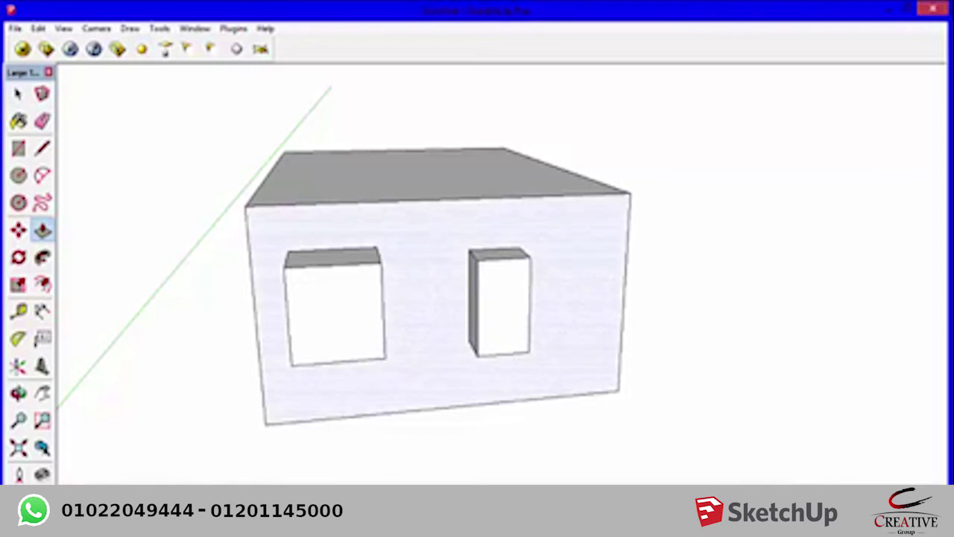
- Pull the front wall out past the windows, then undo that extrusion
key("space")
left_click(558, 258)
key("p")
left_click_drag(557, 258, 401, 317)
key("ctrl+z")
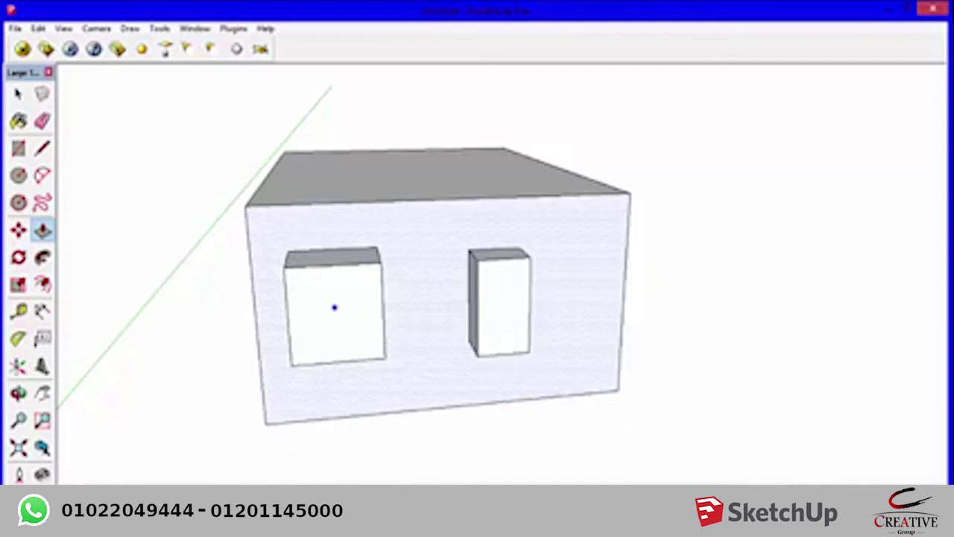
- Push the left window box back to align with the right window's face
key("space")
key("p")
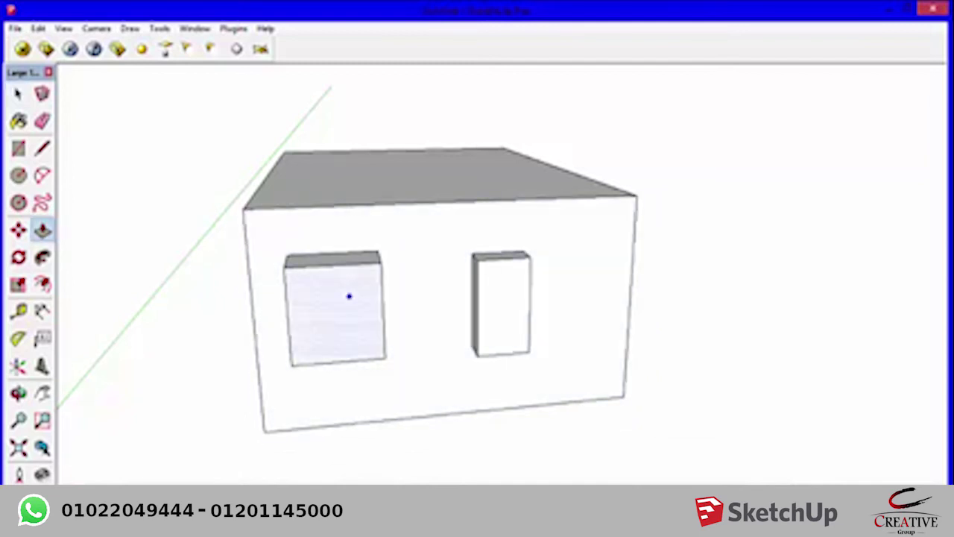
left_click_drag(349, 296, 492, 303)
left_click(492, 303)
middle_click_drag(525, 319, 416, 308)
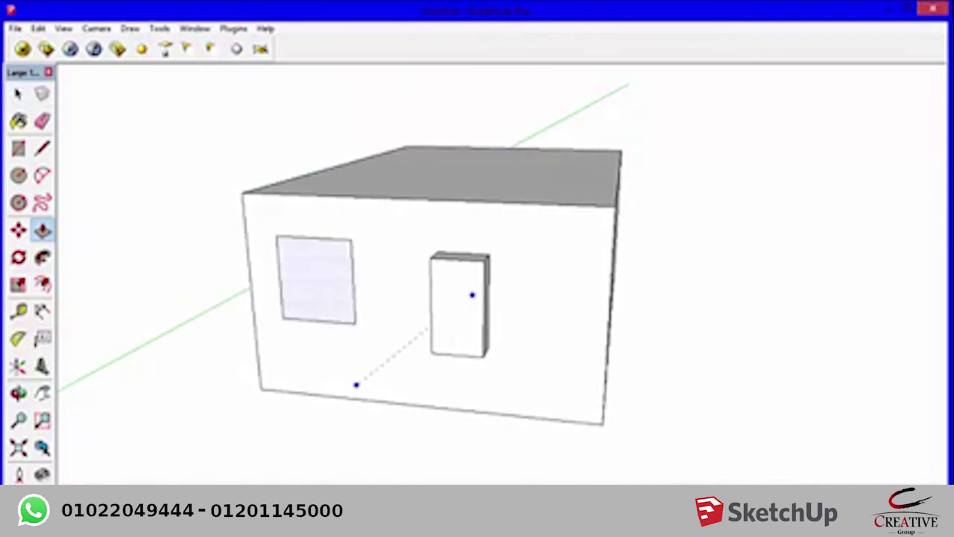
- Pull the small window face out into a bar ending flush with the left box
scroll(239, 294, "down", 5)
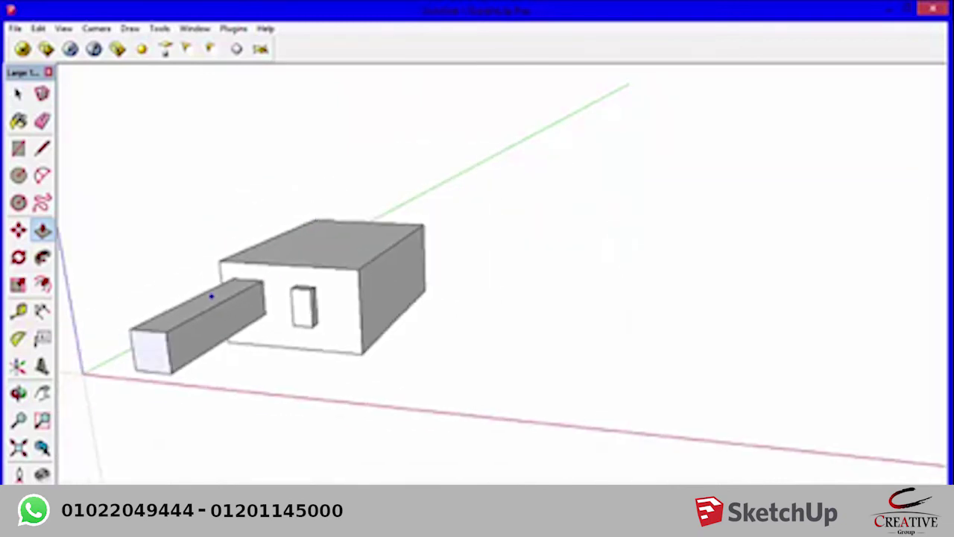
middle_click_drag(237, 301, 223, 284)
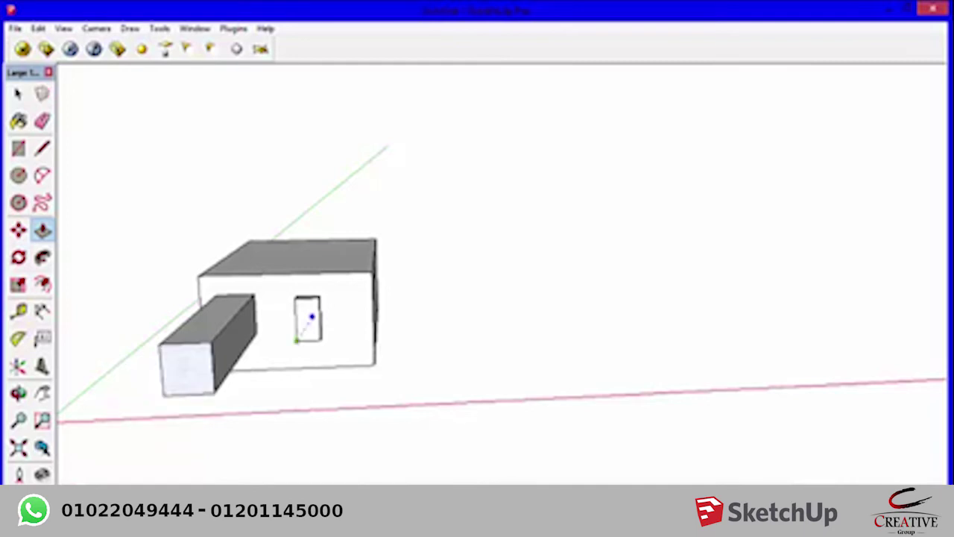
left_click(312, 317)
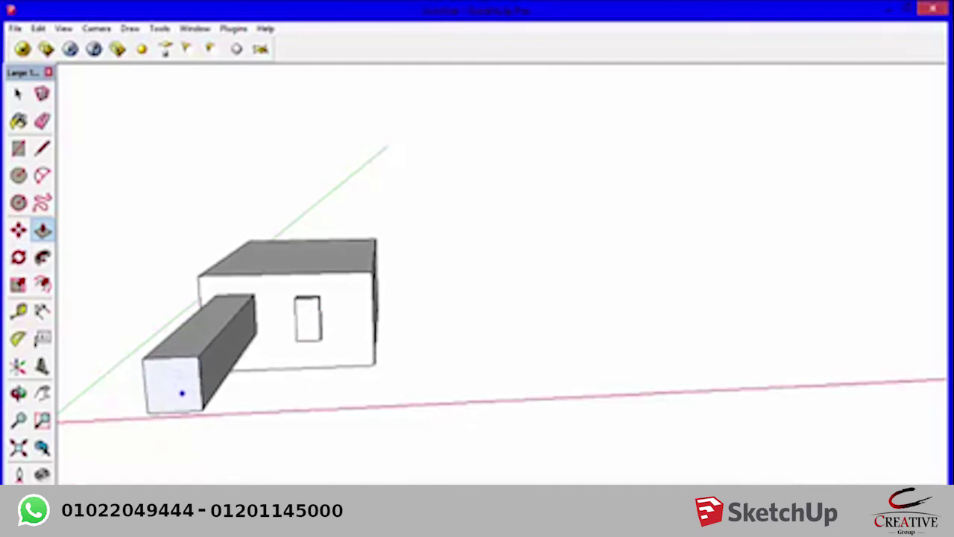
key("space")
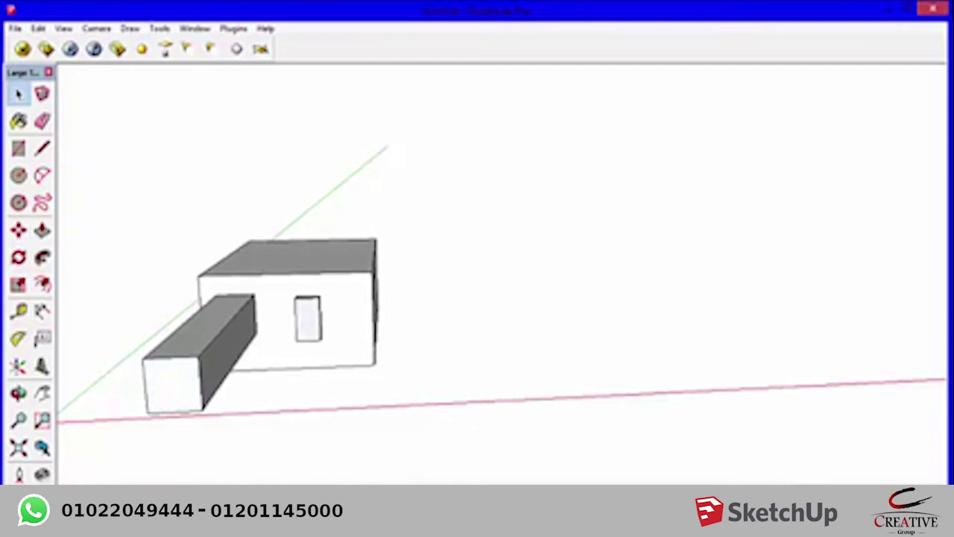
key("p")
left_click(309, 319)
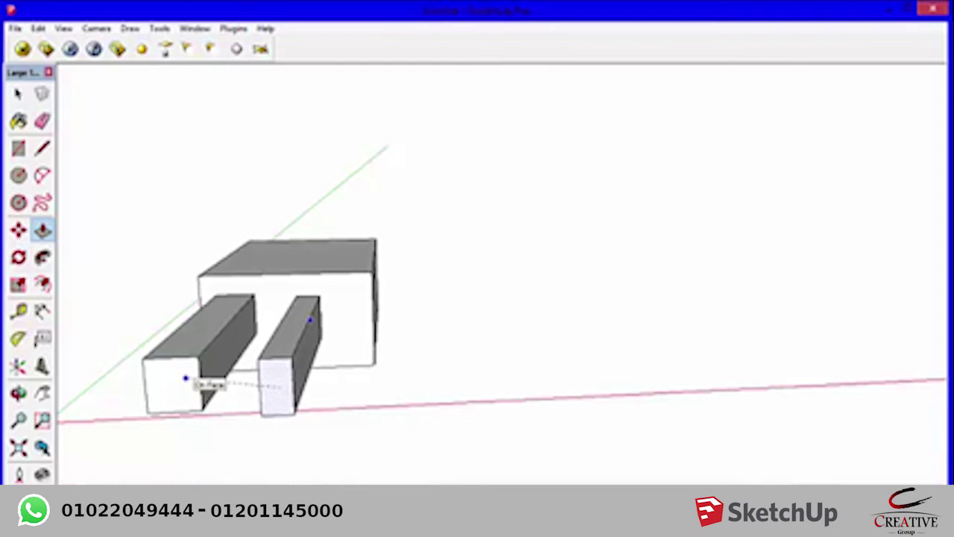
left_click(185, 377)
- Adjust the right bar's length with Push/Pull, extending it as a new segment
middle_click_drag(300, 397, 238, 387)
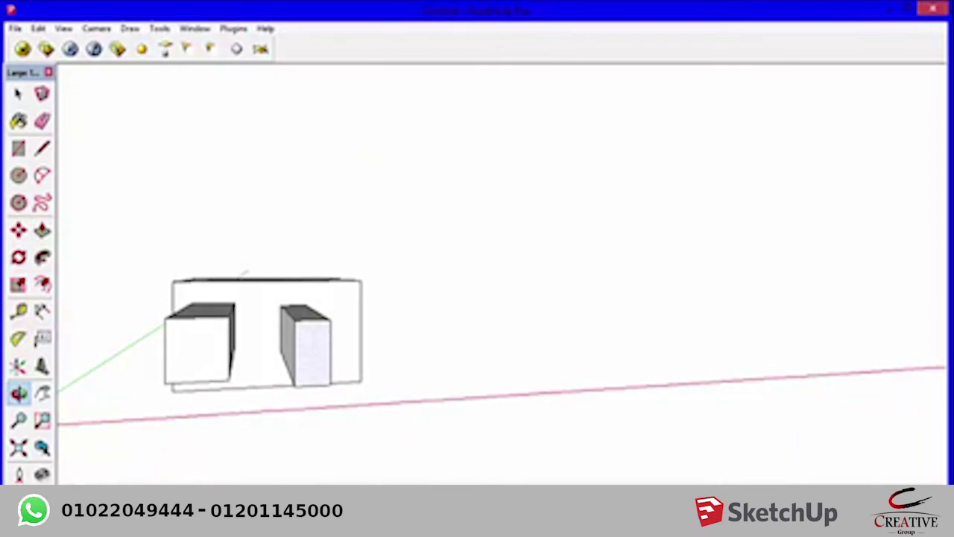
key("p")
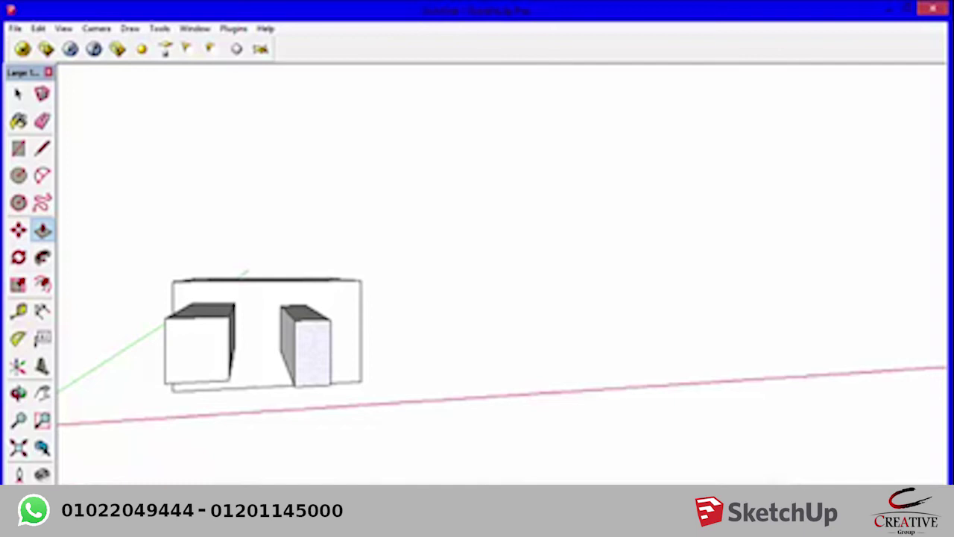
left_click(318, 340)
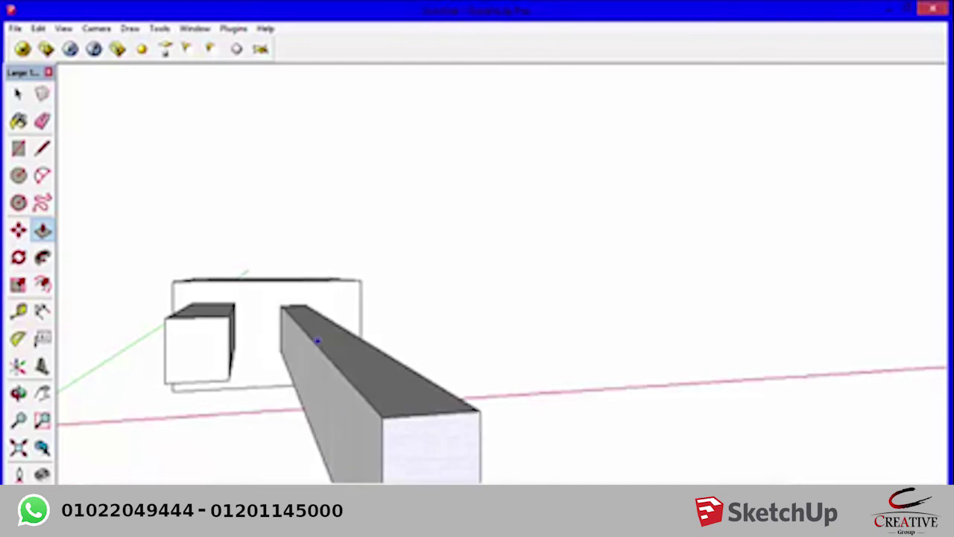
left_click(352, 334)
scroll(352, 334, "down", 3)
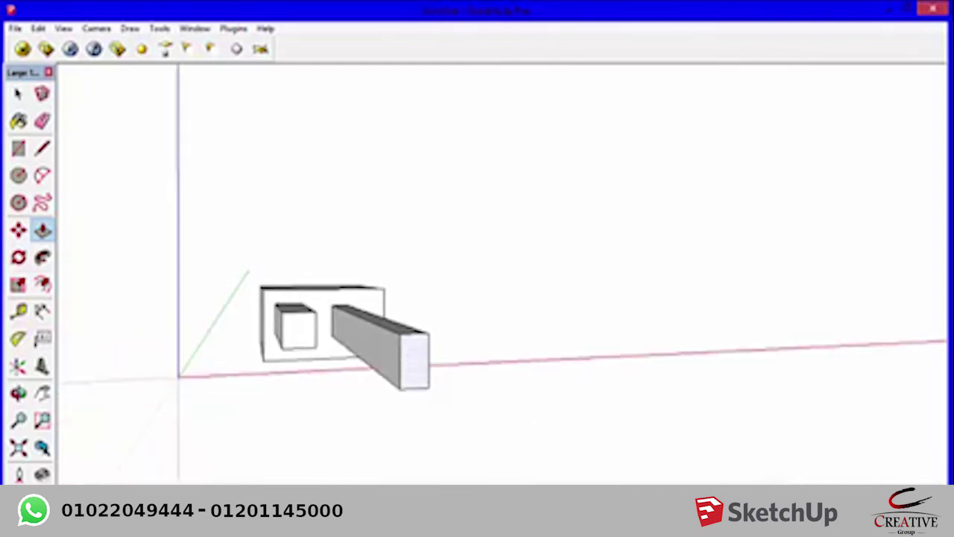
middle_click_drag(352, 334, 321, 350)
key("p")
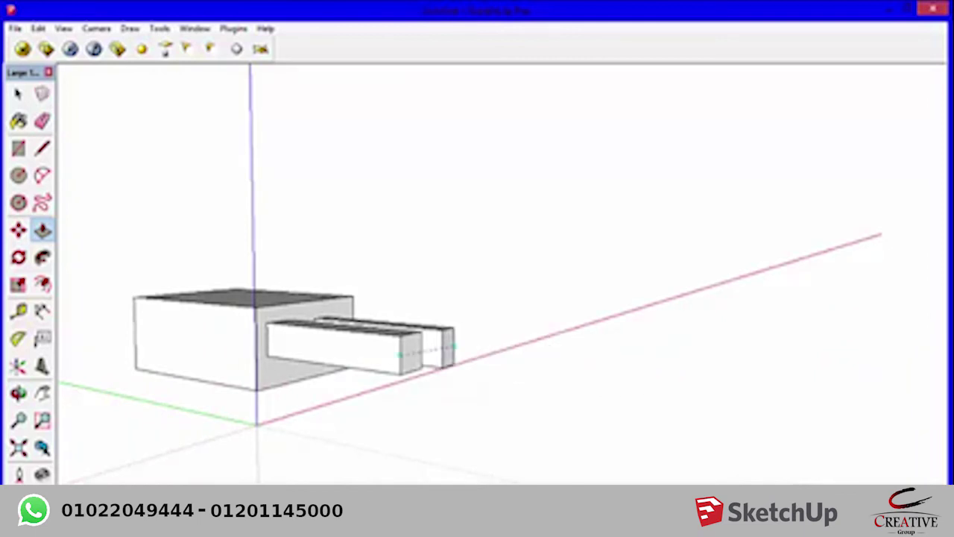
mouse_move(443, 328)
middle_mouse_down()
mouse_move(313, 336)
mouse_move(488, 293)
middle_mouse_up()
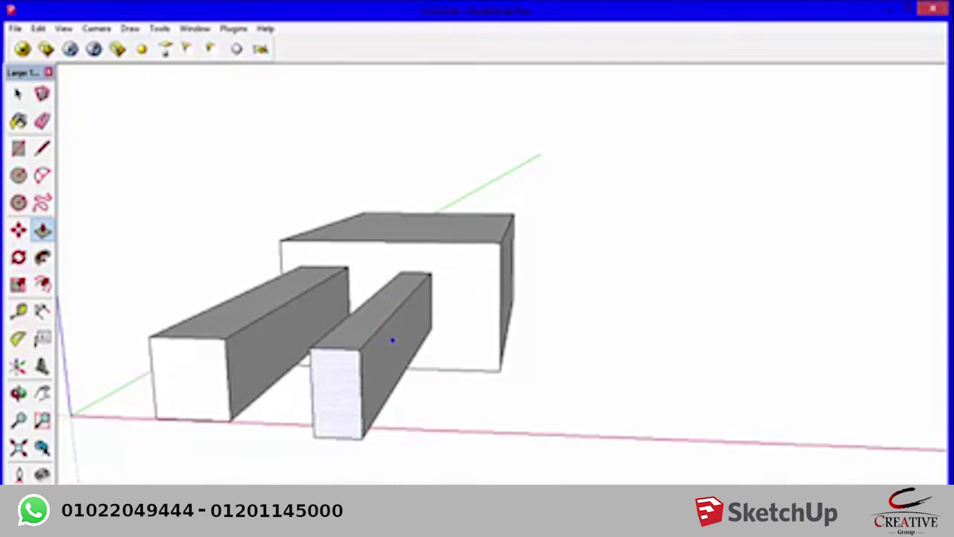
left_click(334, 410)
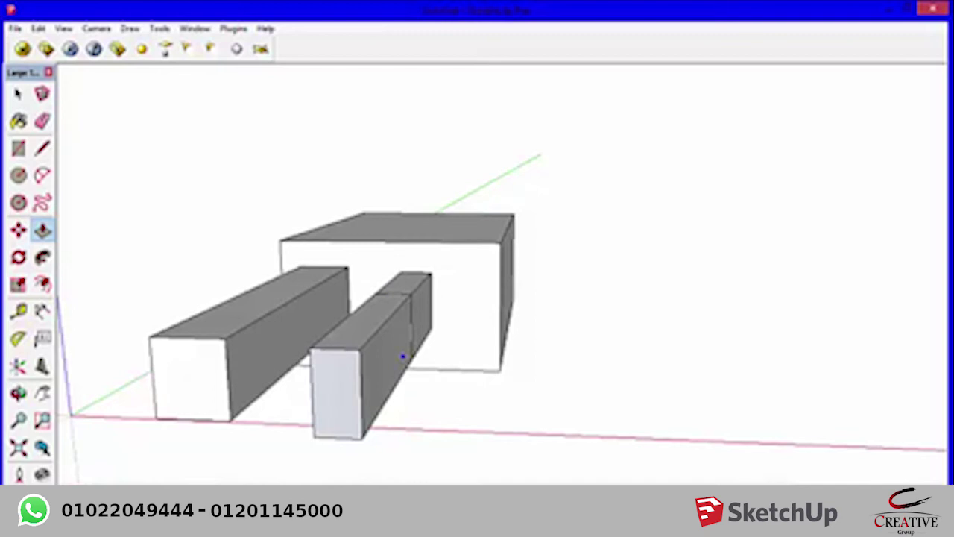
- Extend the front bar's end with another Push/Pull segment
mouse_move(402, 357)
middle_mouse_down()
mouse_move(256, 354)
mouse_move(418, 320)
middle_mouse_up()
key("space")
left_click(256, 353)
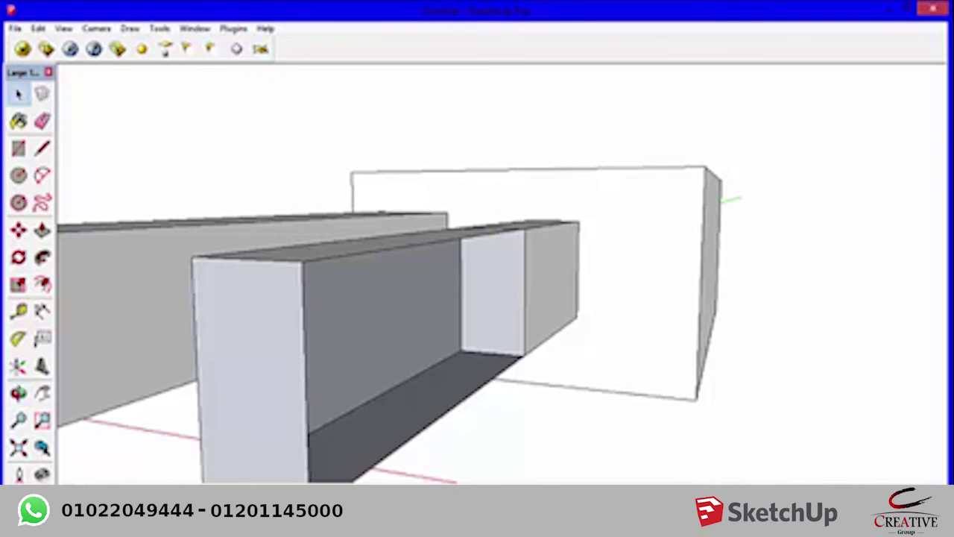
scroll(387, 299, "down", 2)
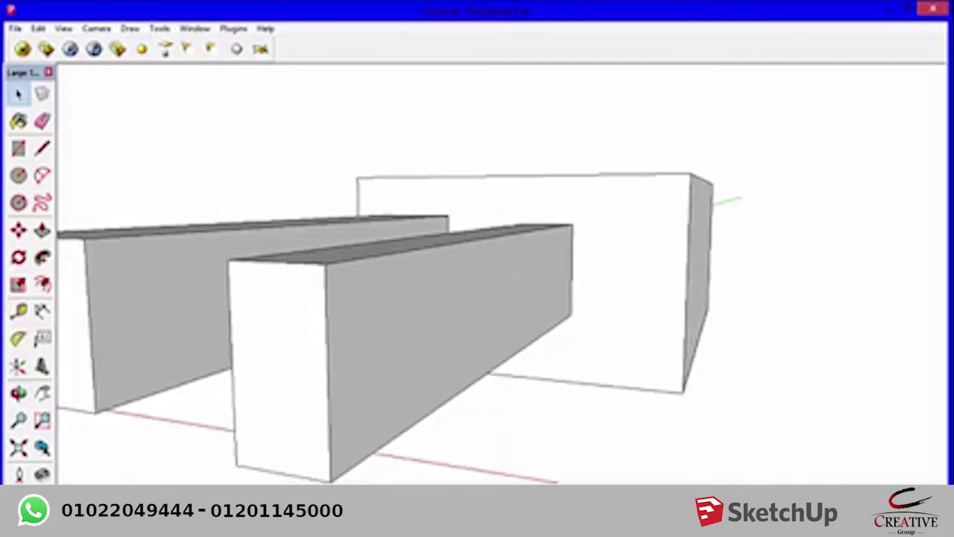
key("p")
left_click(277, 365)
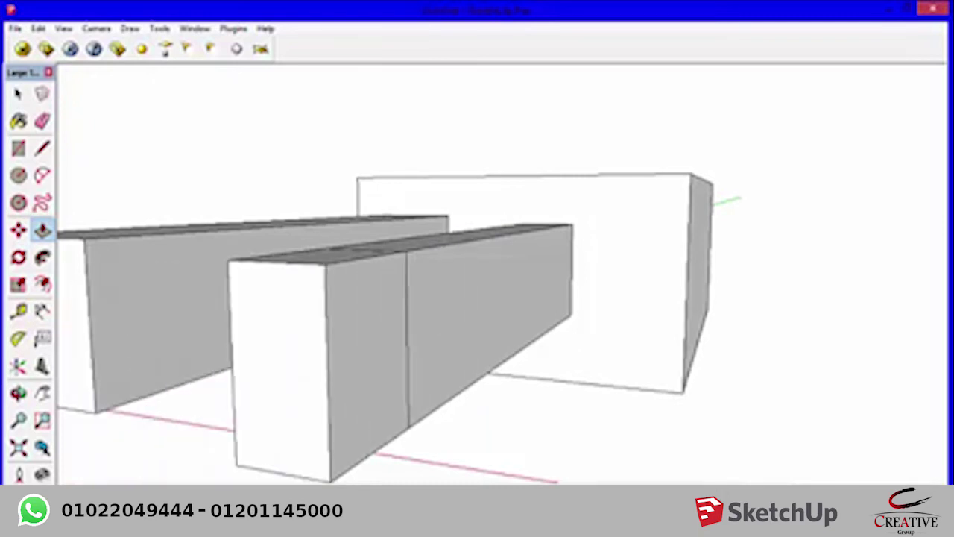
left_click(277, 365)
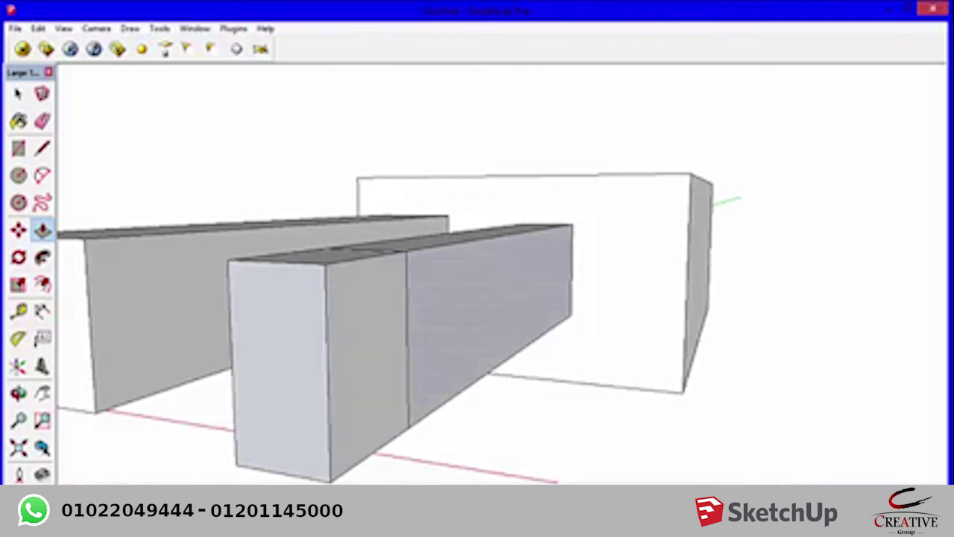
- Window-select all three boxes and delete them
scroll(477, 283, "down", 1)
scroll(477, 283, "down", 4)
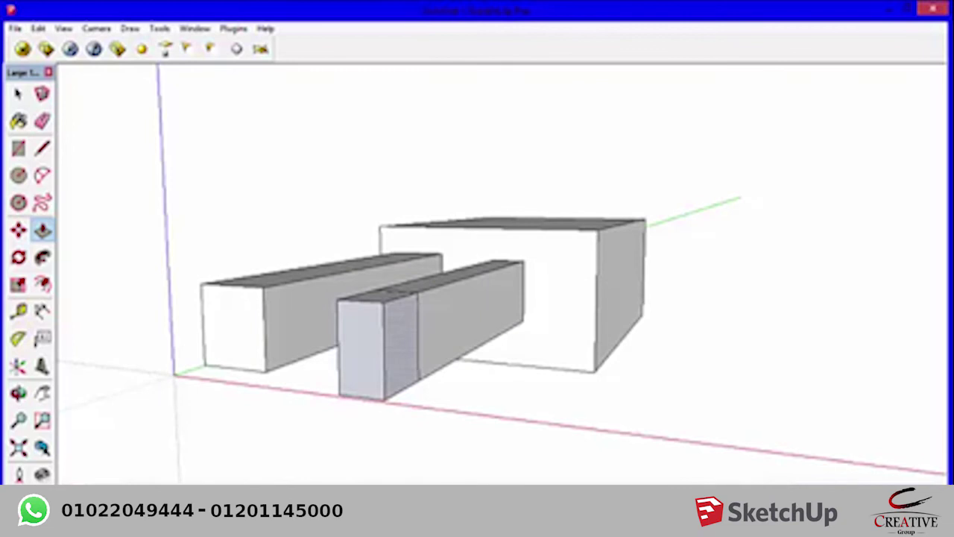
key("space")
middle_click_drag(447, 298, 373, 298)
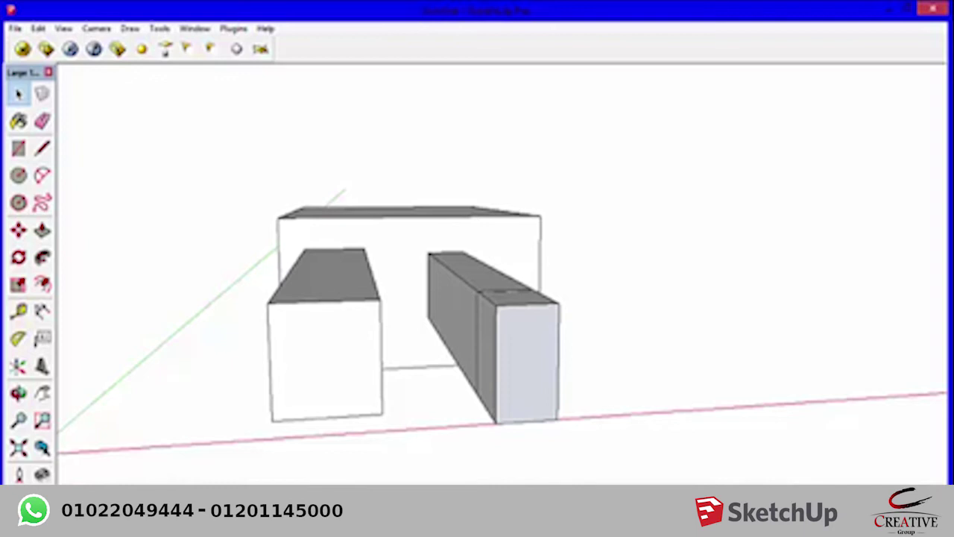
left_click_drag(590, 145, 166, 457)
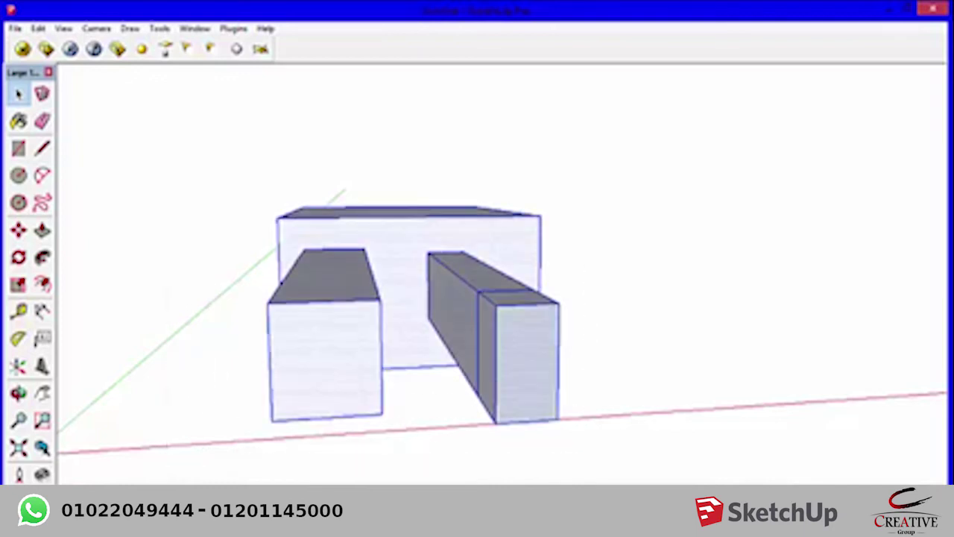
key("Delete")
- Draw a rectangle on the ground and raise it into a box
key("r")
left_click(216, 377)
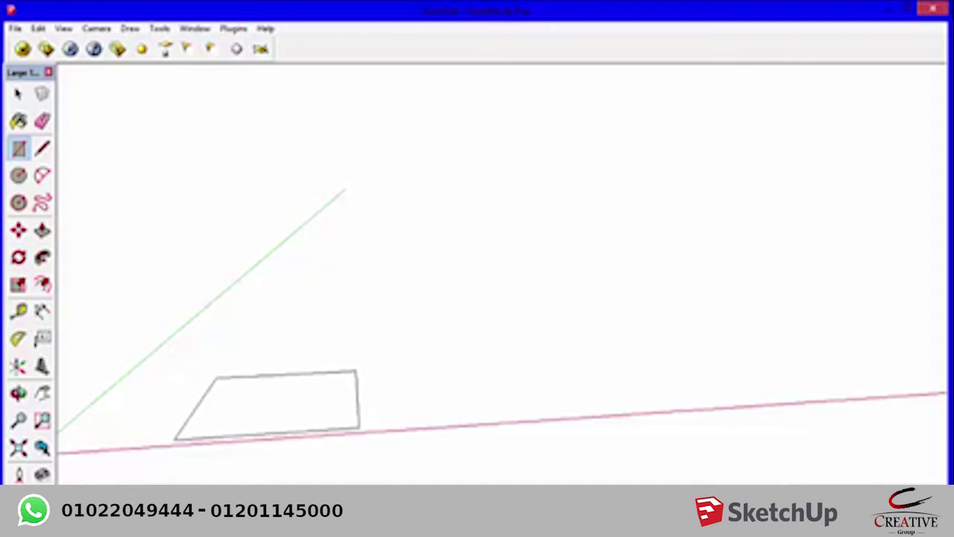
left_click(294, 405)
scroll(219, 396, "up", 3)
mouse_move(219, 395)
middle_mouse_down()
mouse_move(447, 358)
mouse_move(477, 328)
middle_mouse_up()
key("p")
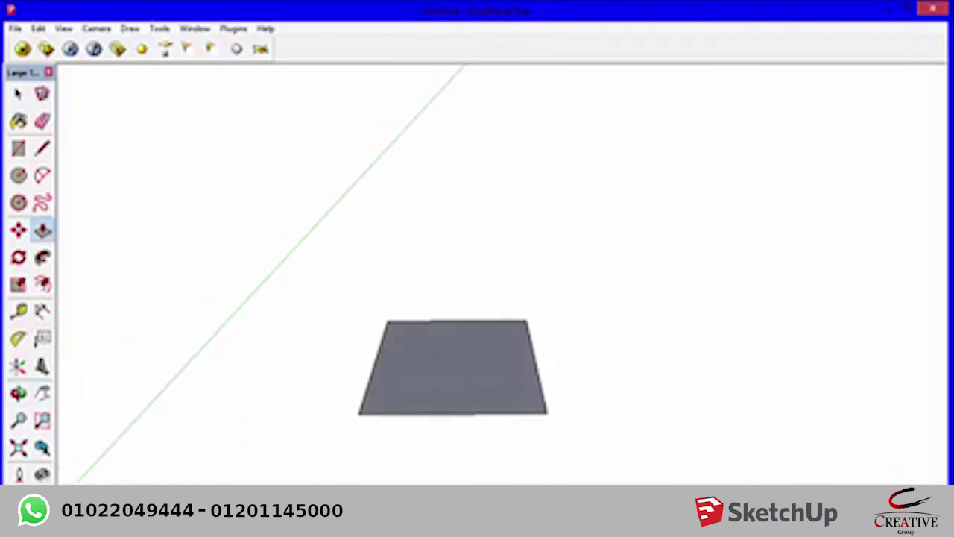
left_click_drag(453, 367, 452, 340)
- Draw a window rectangle on the front face, push it in, then undo the recess
middle_click_drag(447, 336, 447, 291)
scroll(381, 330, "up", 2)
key("r")
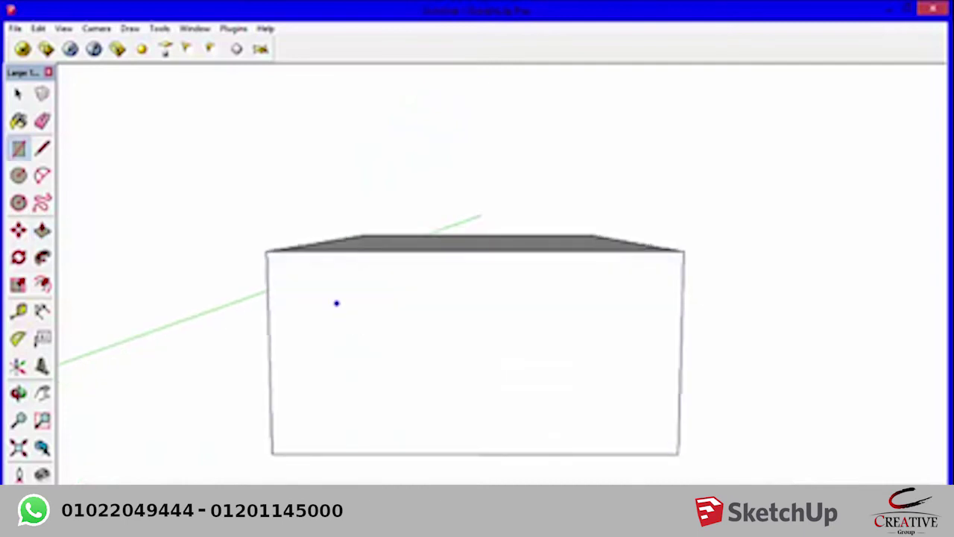
left_click(355, 301)
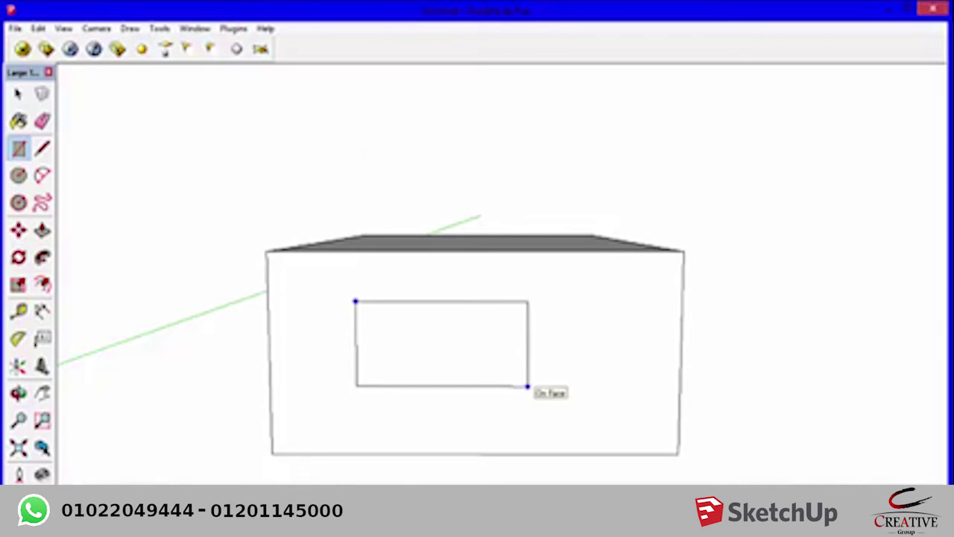
key("Return")
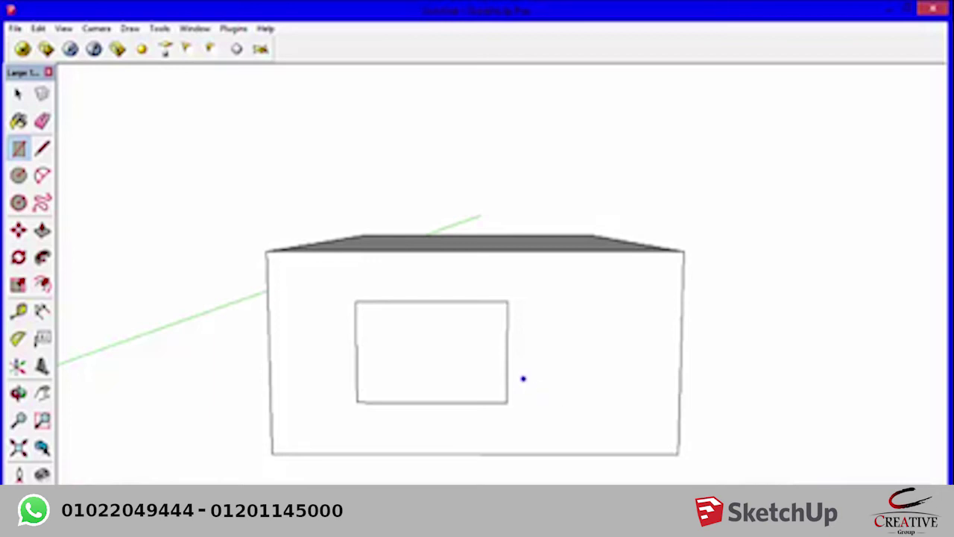
key("p")
left_click(492, 358)
key("ctrl+z")
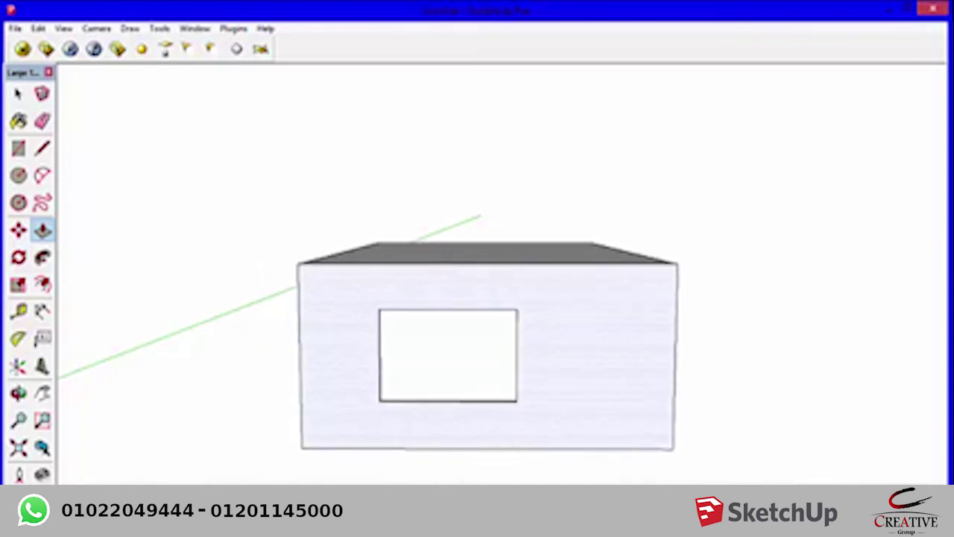
- Draw a door rectangle on the front wall and delete its face to open a doorway
key("r")
left_click(607, 448)
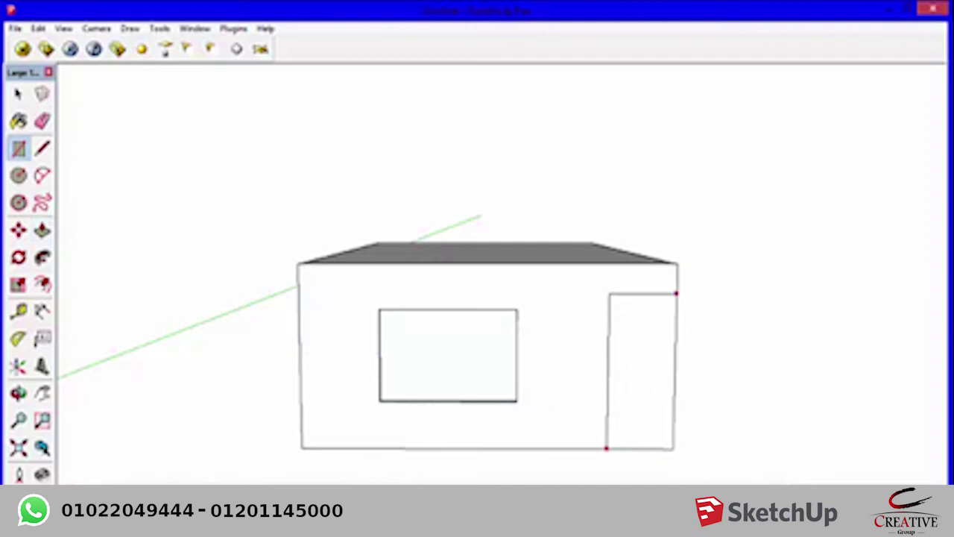
left_click(667, 293)
key("space")
left_click(659, 317)
key("Delete")
- Orbit and zoom through the doorway to inspect the house interior, then back outside
middle_click_drag(477, 335, 417, 328)
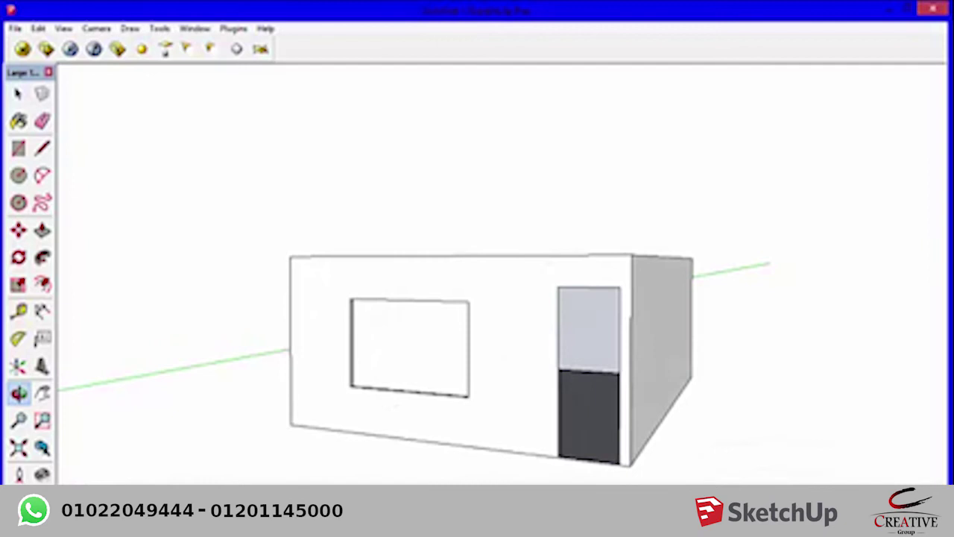
key("space")
scroll(477, 335, "up", 5)
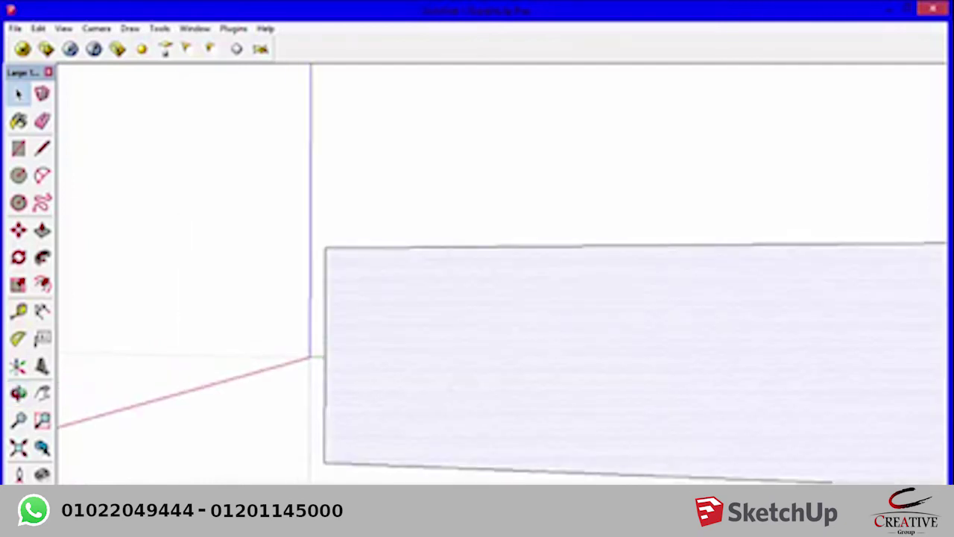
scroll(477, 336, "down", 5)
scroll(522, 313, "up", 4)
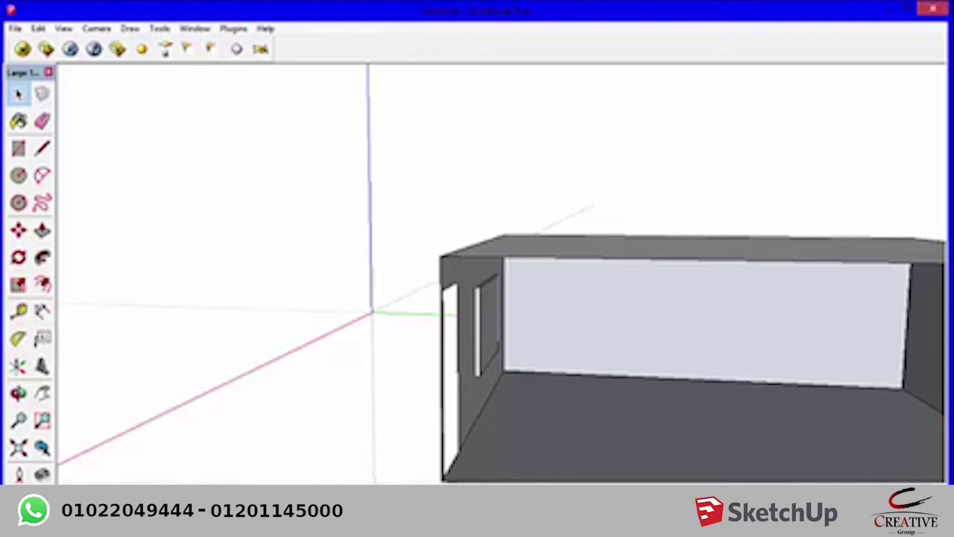
scroll(477, 336, "down", 4)
middle_click_drag(477, 298, 537, 298)
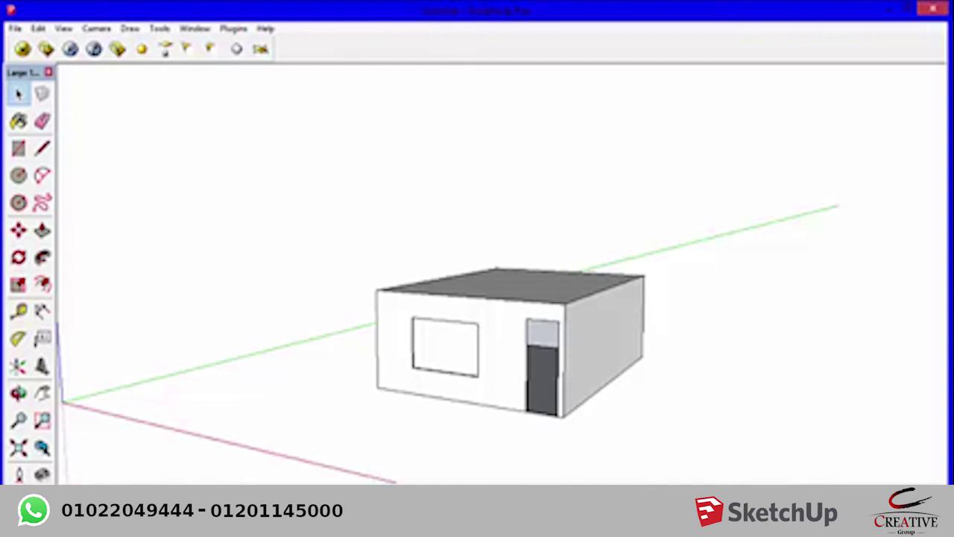
- Pan the house aside and start a new rectangle on the ground near the origin
key("h")
left_click_drag(477, 335, 671, 298)
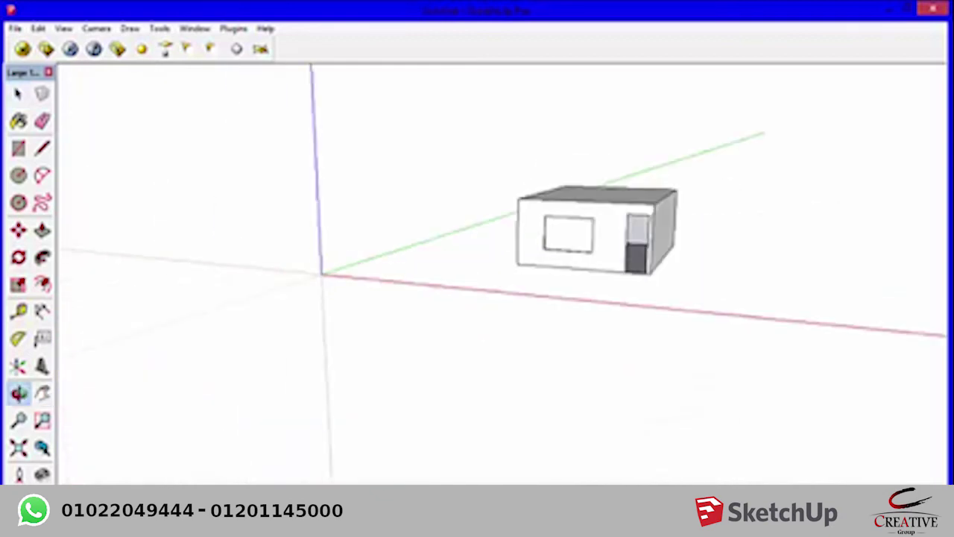
middle_click_drag(671, 298, 671, 186)
key("r")
left_click(365, 256)
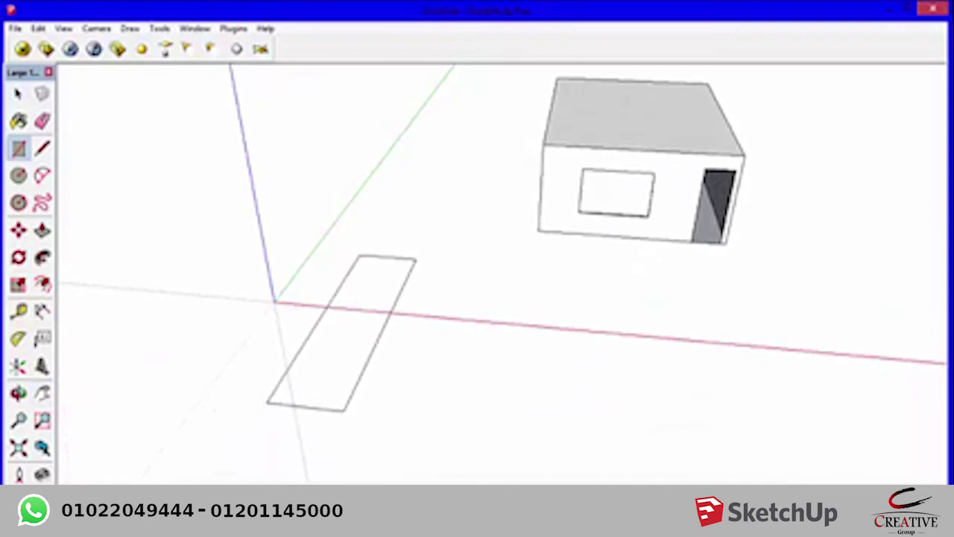
- Finish the ground rectangle and Push/Pull it up into a thin upright wall slab
left_click(275, 427)
key("p")
left_click_drag(295, 394, 294, 269)
middle_click_drag(477, 298, 417, 284)
scroll(522, 261, "up", 5)
scroll(522, 261, "up", 3)
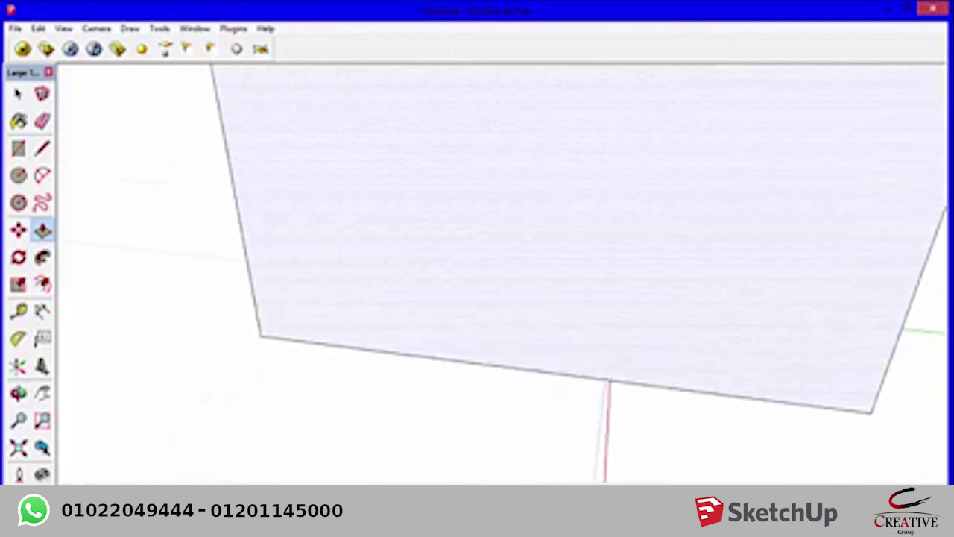
scroll(522, 276, "down", 3)
scroll(522, 276, "down", 2)
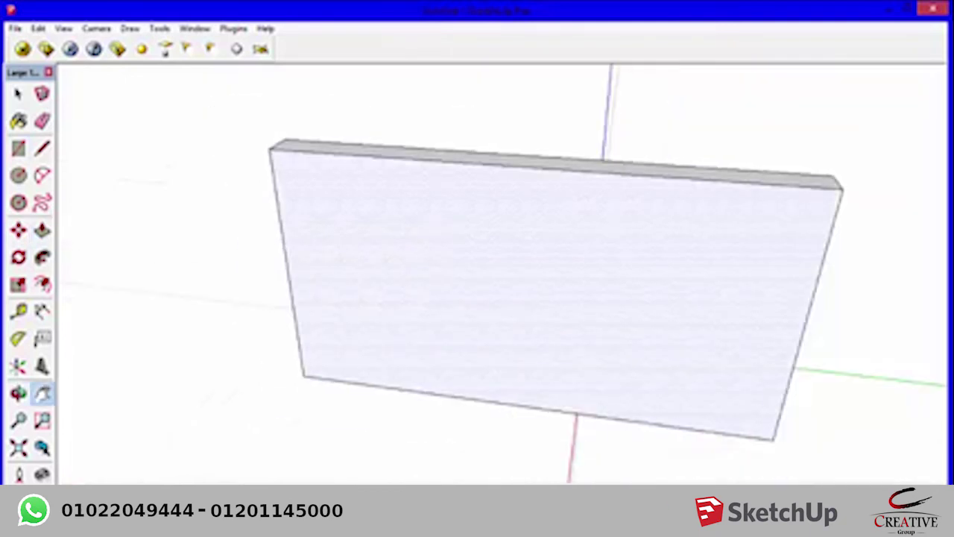
middle_click_drag(522, 276, 477, 276)
- Draw a window rectangle on the slab face and push it through to cut a hole
key("r")
left_click(373, 258)
left_click(501, 333)
key("p")
left_click(438, 297)
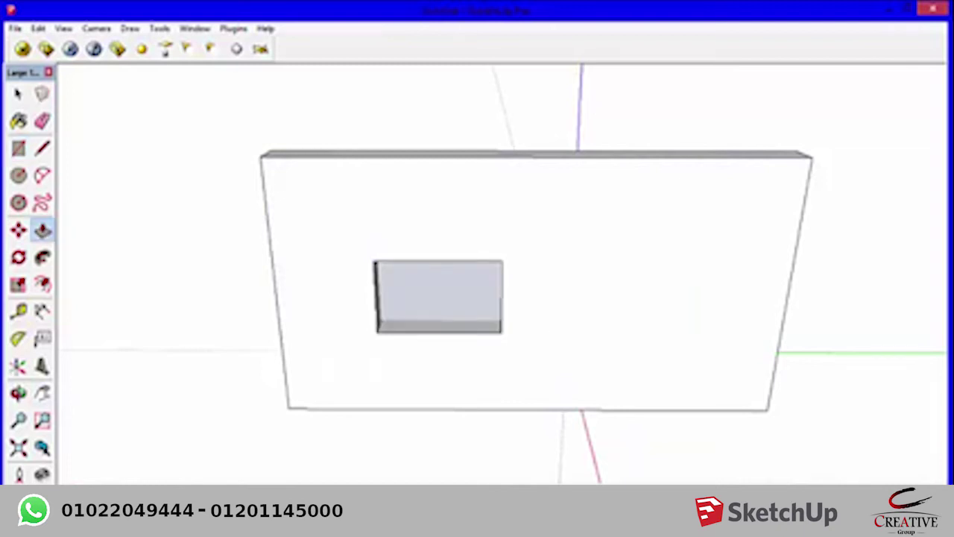
left_click(438, 297)
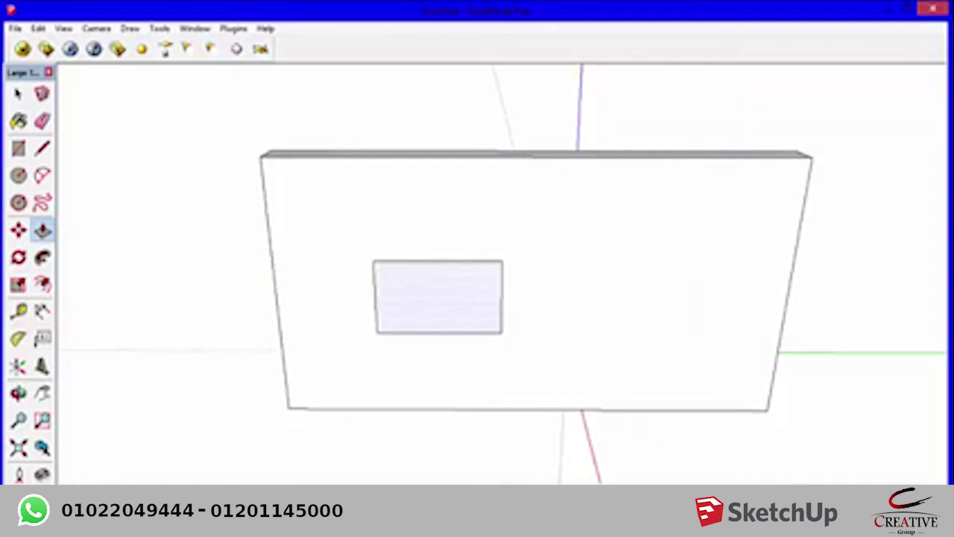
middle_click_drag(438, 297, 387, 284)
left_click(435, 296)
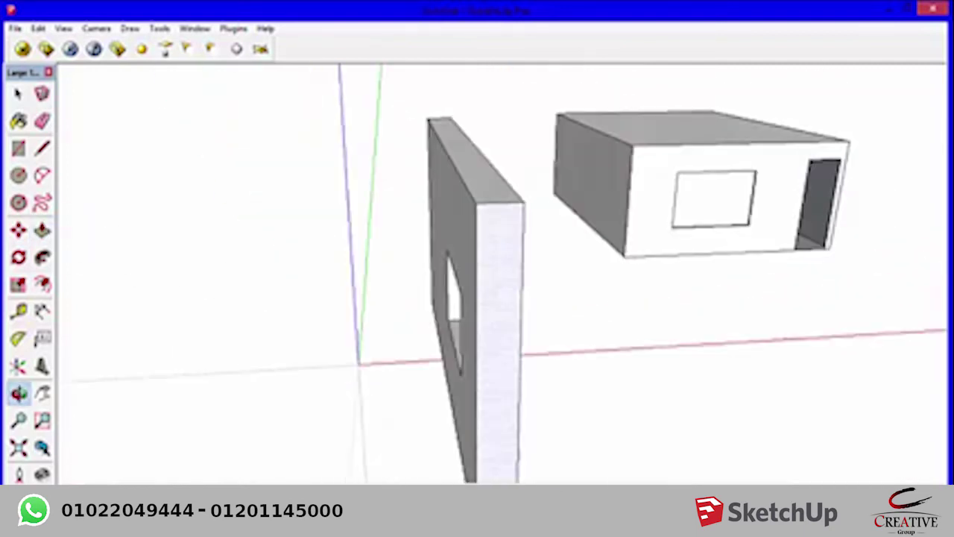
scroll(387, 284, "up", 5)
- Orbit around to inspect the window opening, then select everything in the model
key("space")
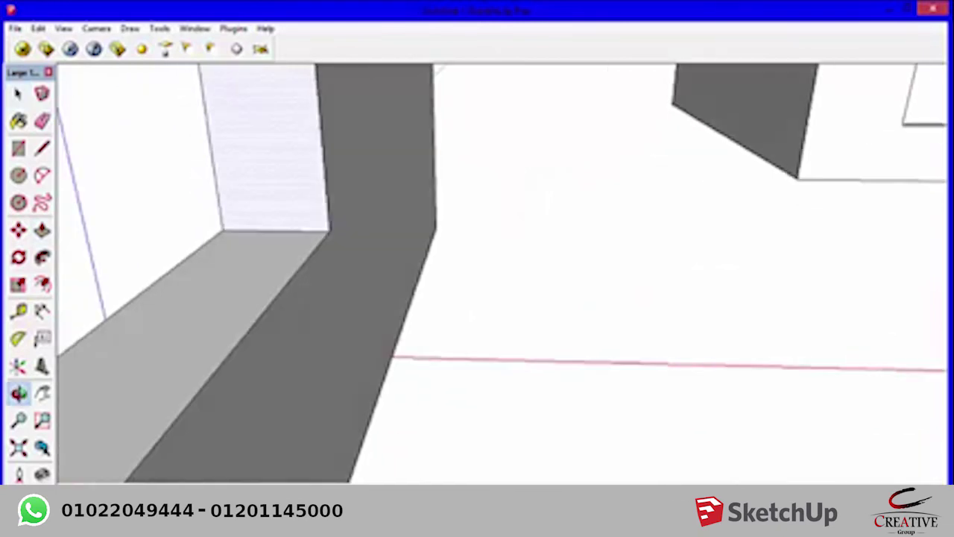
scroll(477, 272, "down", 5)
middle_click_drag(238, 239, 253, 239)
scroll(239, 238, "up", 5)
middle_click_drag(477, 272, 447, 272)
scroll(477, 272, "down", 5)
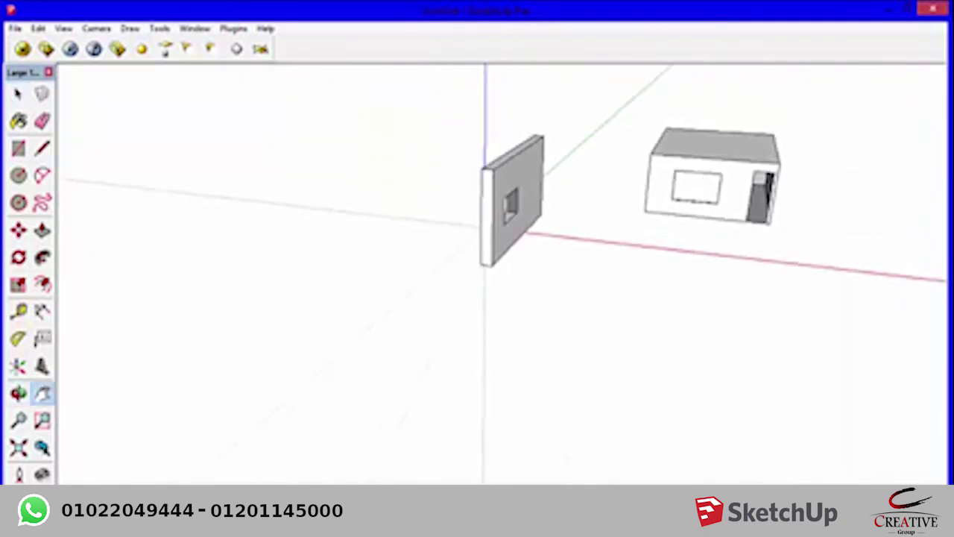
left_click_drag(477, 272, 399, 313)
key("ctrl+a")
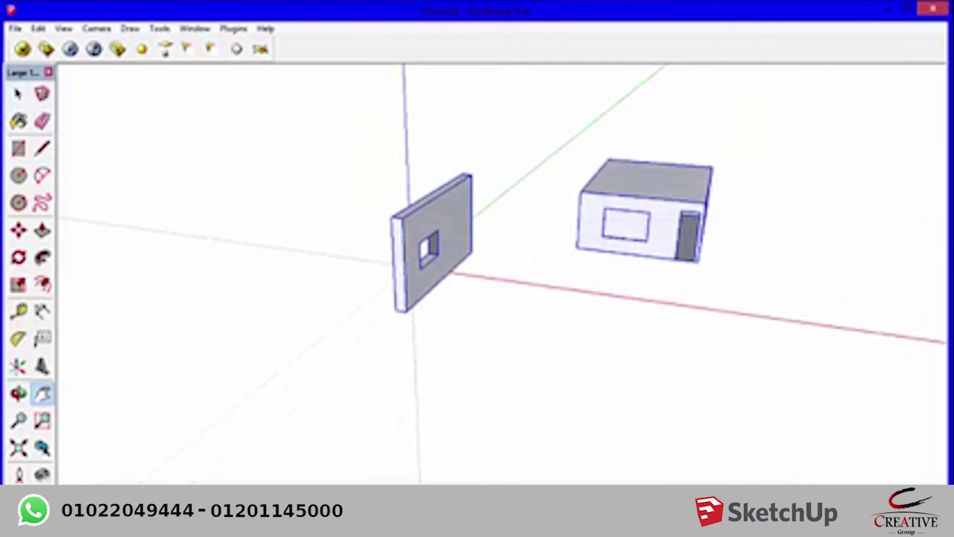
- Delete the wall and house, then draw a ground rectangle and extrude it into a box
key("Delete")
key("r")
left_click(504, 216)
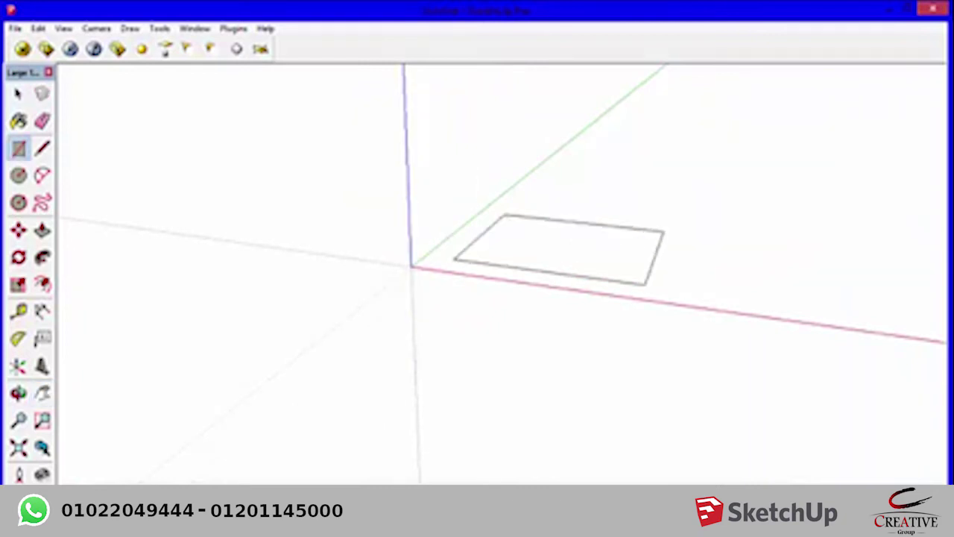
left_click(686, 287)
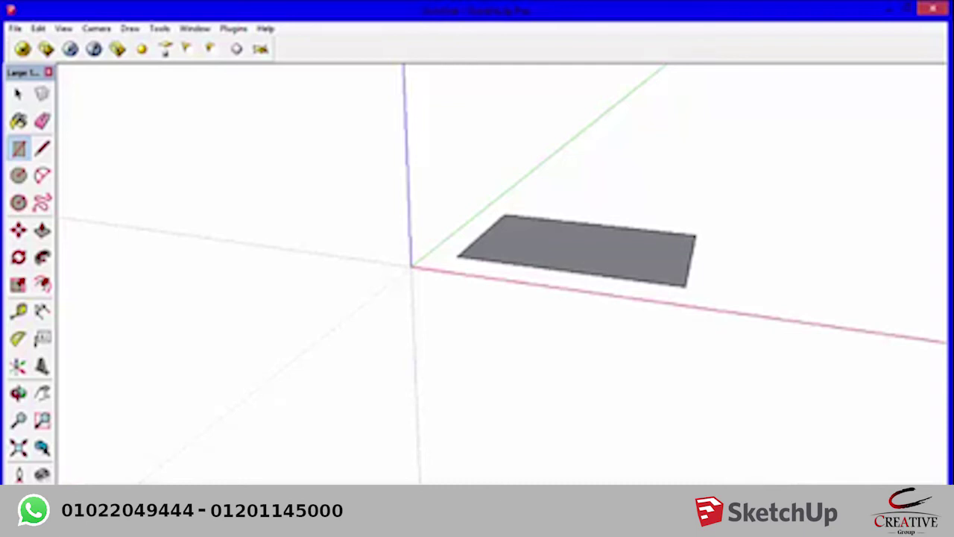
left_click(578, 250)
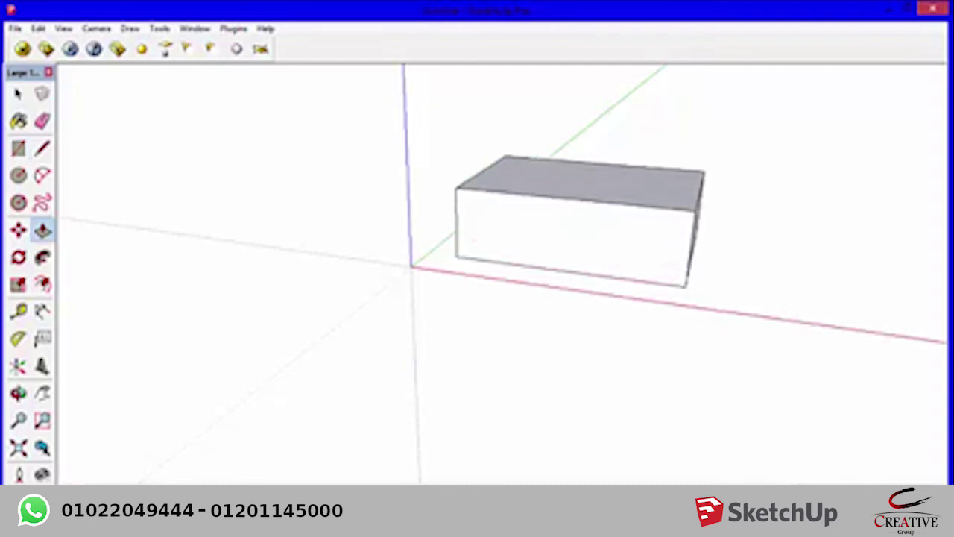
left_click(578, 119)
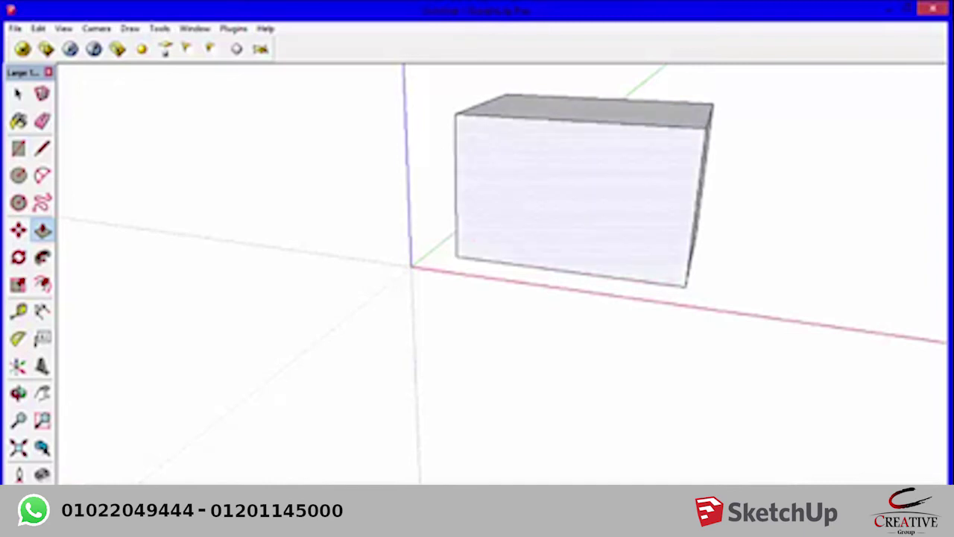
- Draw a square rectangle and a narrower upright rectangle on the box's front face
key("r")
left_click(498, 147)
left_click(561, 217)
left_click(619, 190)
left_click(658, 254)
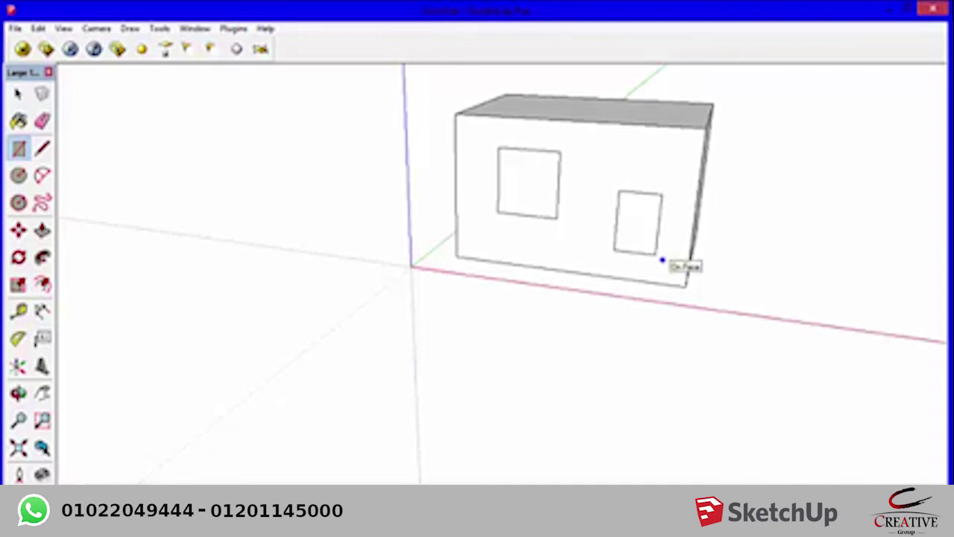
key("space")
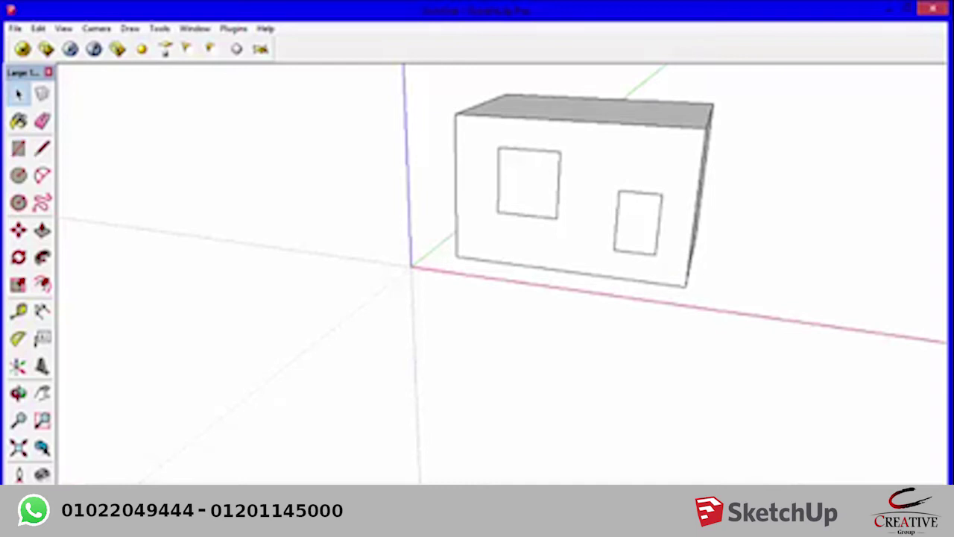
middle_click_drag(477, 298, 447, 283)
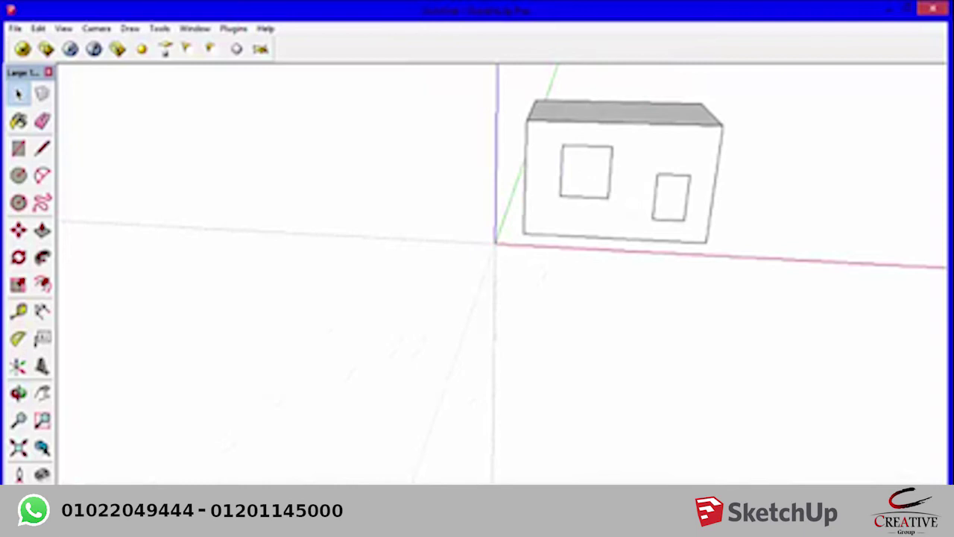
left_click_drag(844, 84, 674, 261)
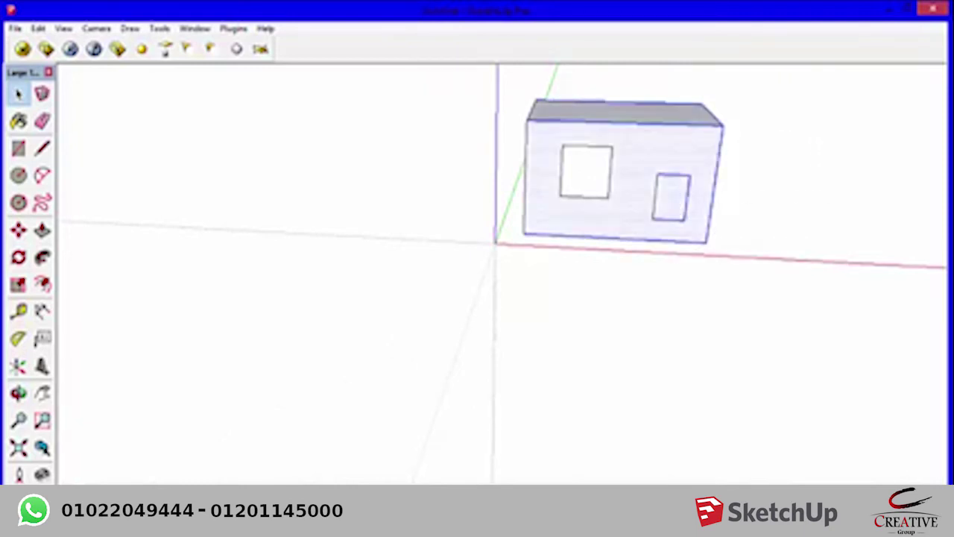
mouse_move(772, 73)
left_mouse_down()
mouse_move(697, 183)
mouse_move(667, 262)
left_mouse_up()
scroll(666, 210, "up", 2)
left_click_drag(616, 141, 710, 238)
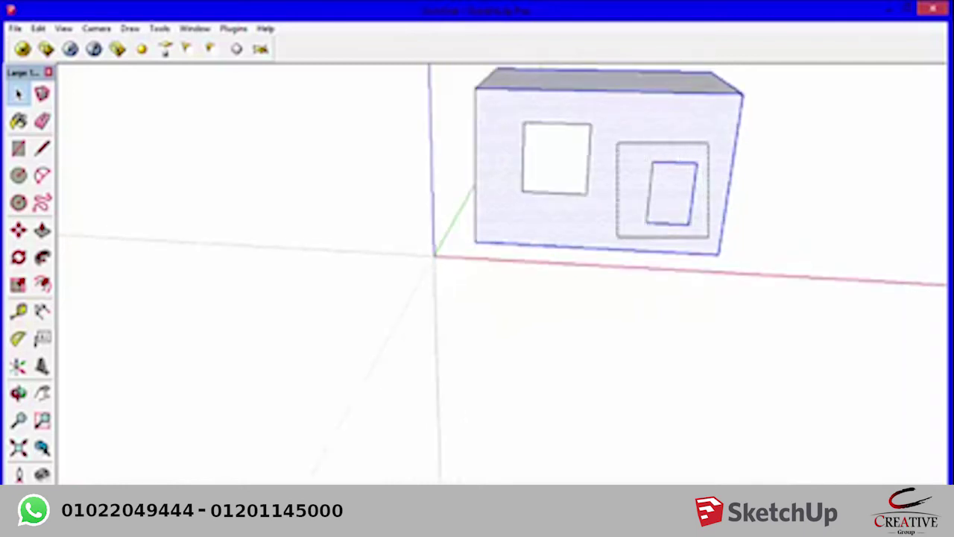
left_click_drag(710, 239, 710, 238)
mouse_move(709, 238)
middle_mouse_down()
mouse_move(686, 223)
mouse_move(641, 224)
middle_mouse_up()
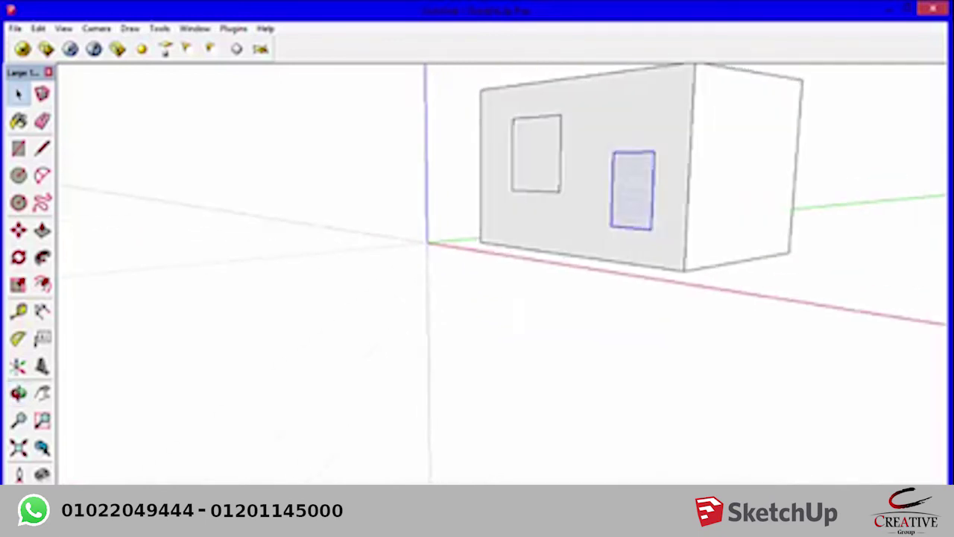
key("m")
left_click(650, 220)
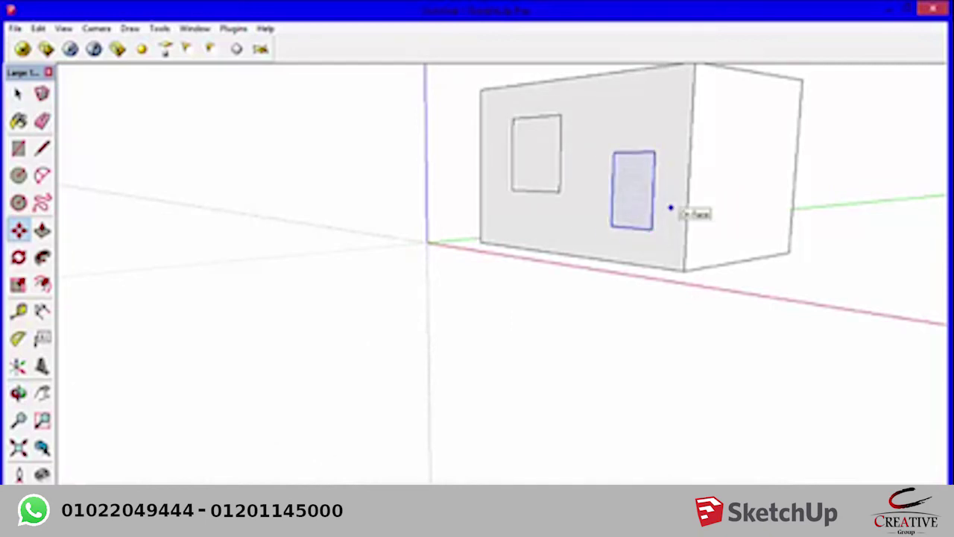
middle_click_drag(670, 208, 709, 296)
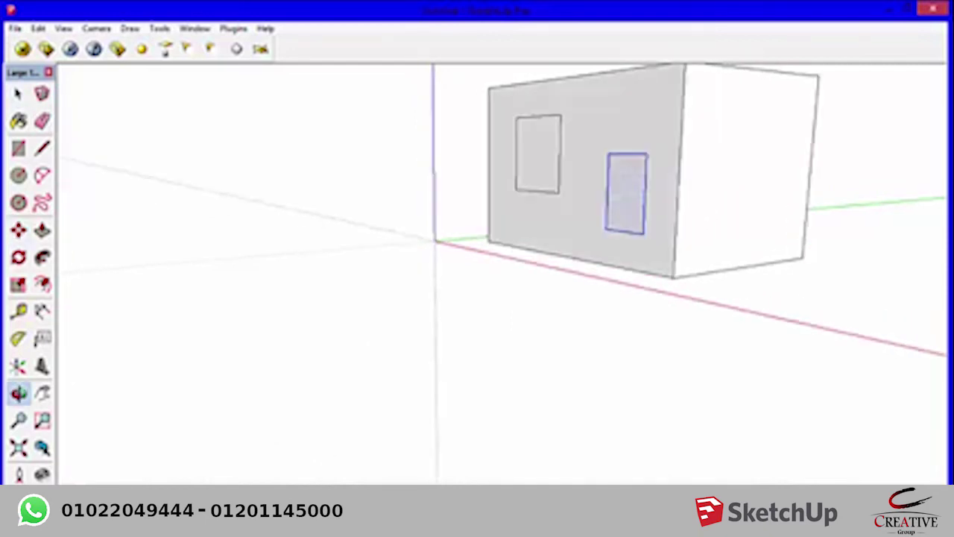
key("r")
left_click(675, 239)
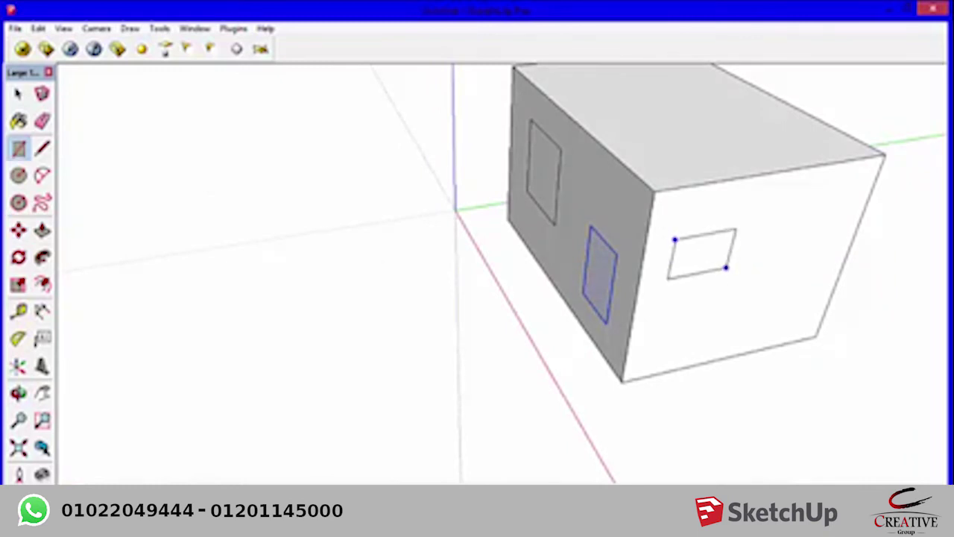
left_click(748, 261)
left_click(780, 224)
left_click(810, 276)
middle_click_drag(583, 179, 522, 187)
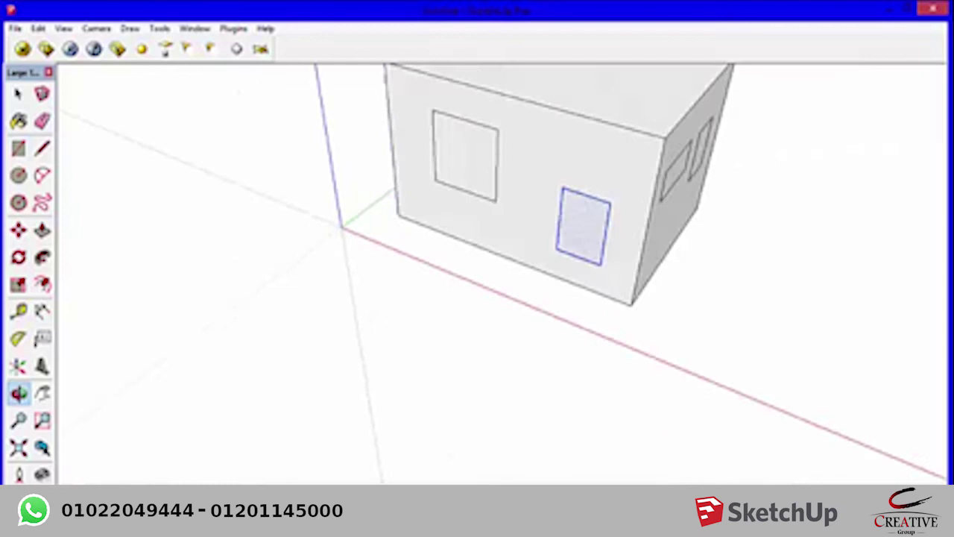
key("space")
key("o")
middle_click_drag(522, 224, 462, 238)
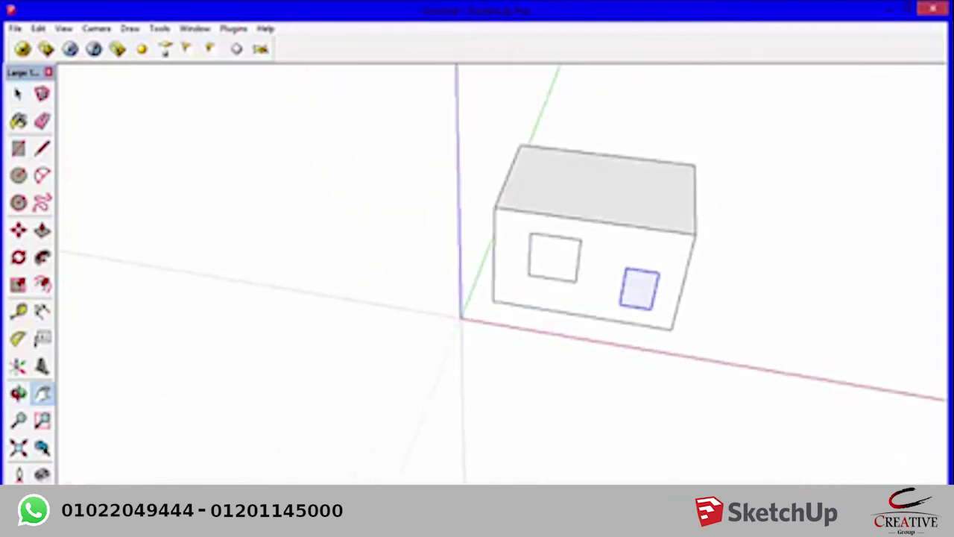
key("space")
left_click_drag(674, 139, 746, 362)
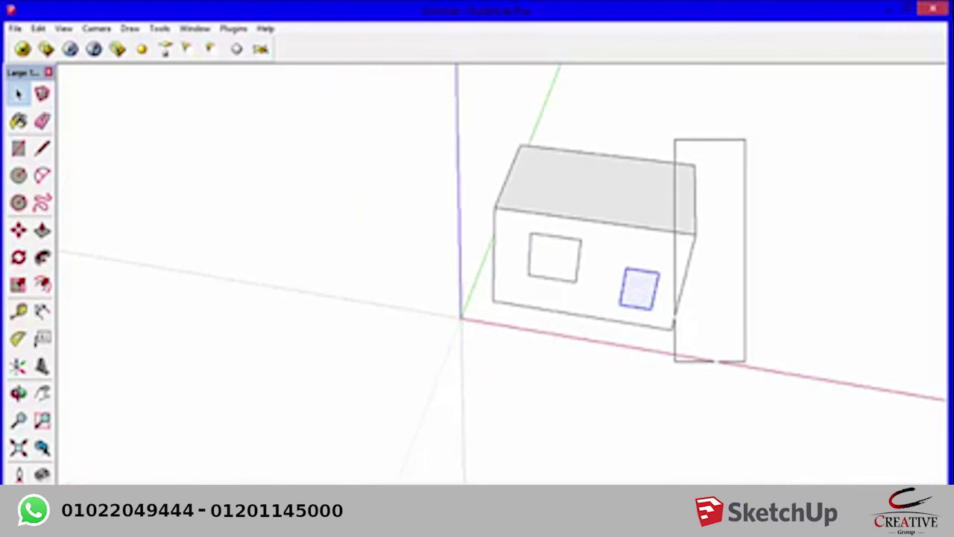
middle_click_drag(522, 224, 440, 236)
middle_click_drag(522, 246, 499, 246)
key("space")
left_click_drag(616, 153, 656, 360)
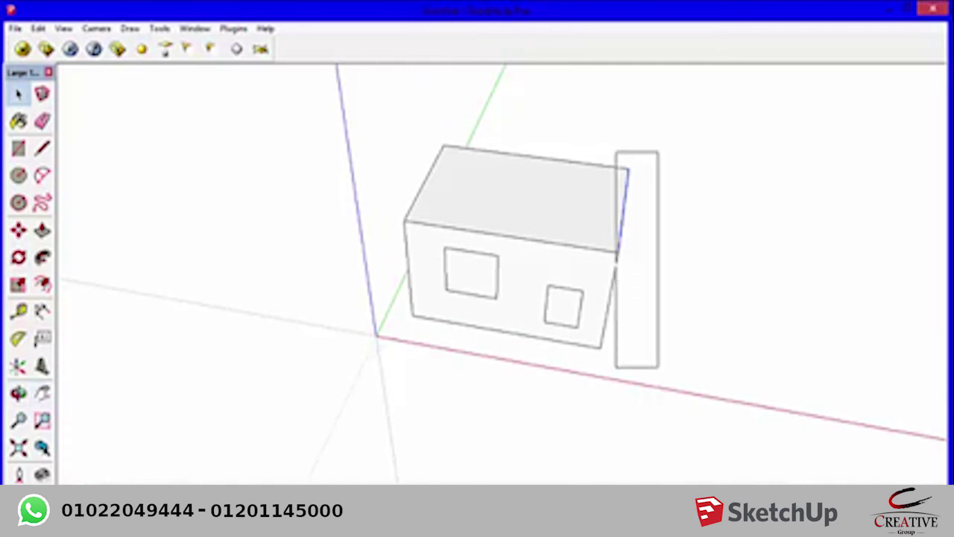
middle_click_drag(522, 261, 470, 246)
left_click_drag(572, 110, 707, 323)
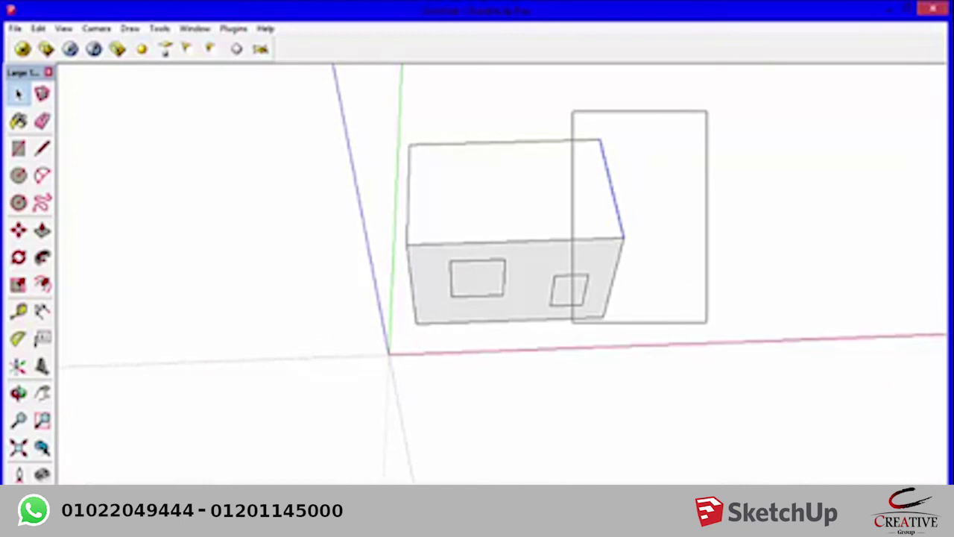
middle_click_drag(477, 246, 455, 239)
mouse_move(601, 139)
left_mouse_down()
mouse_move(677, 306)
mouse_move(694, 383)
left_mouse_up()
middle_click_drag(694, 383, 664, 350)
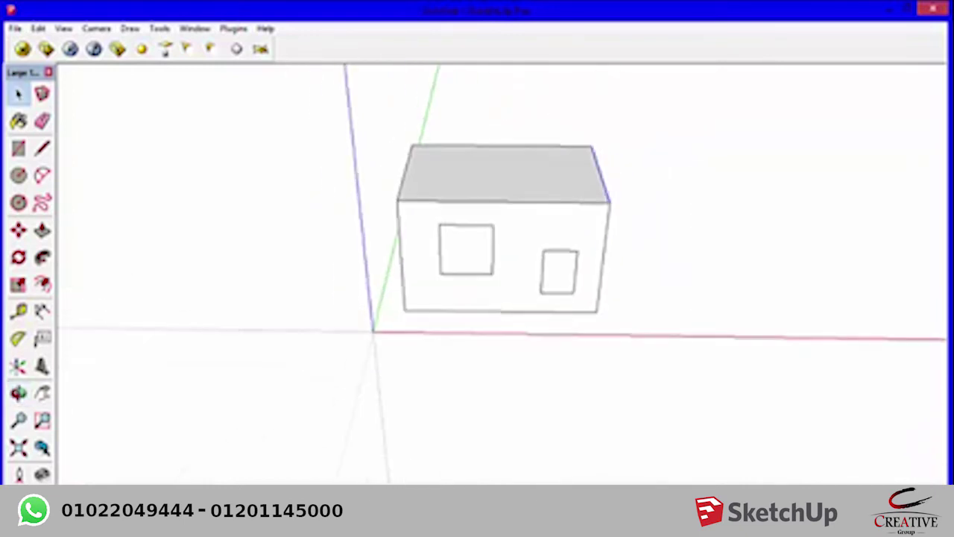
left_click_drag(568, 120, 687, 345)
middle_click_drag(522, 261, 447, 252)
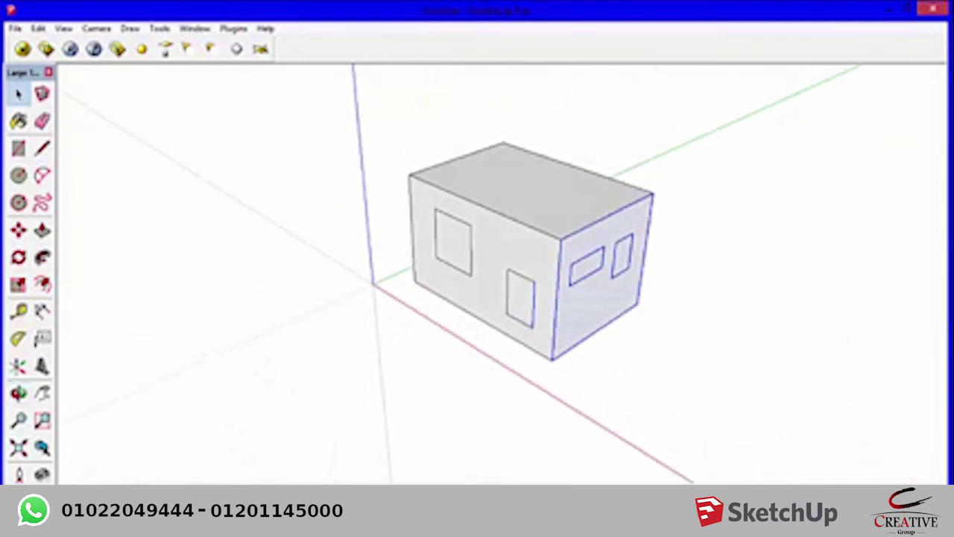
key("m")
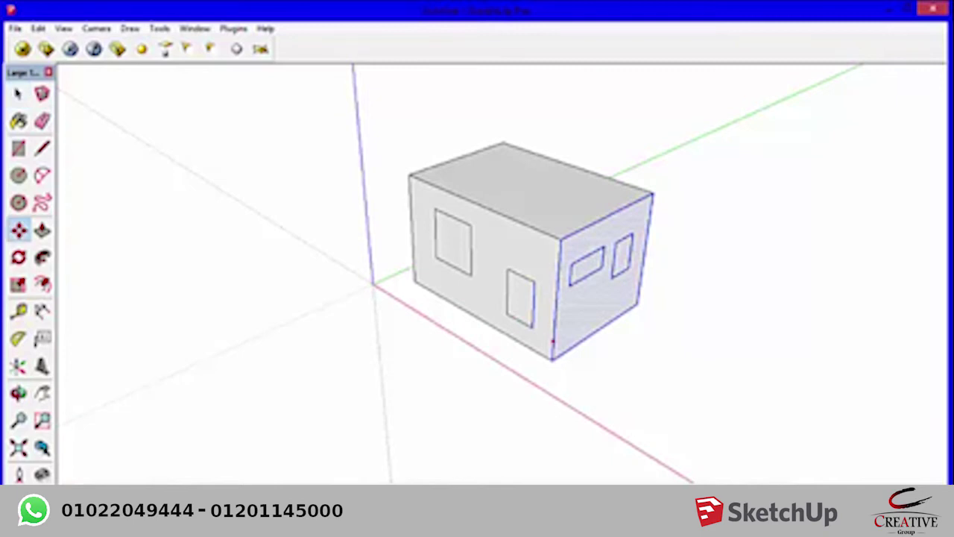
left_click(551, 360)
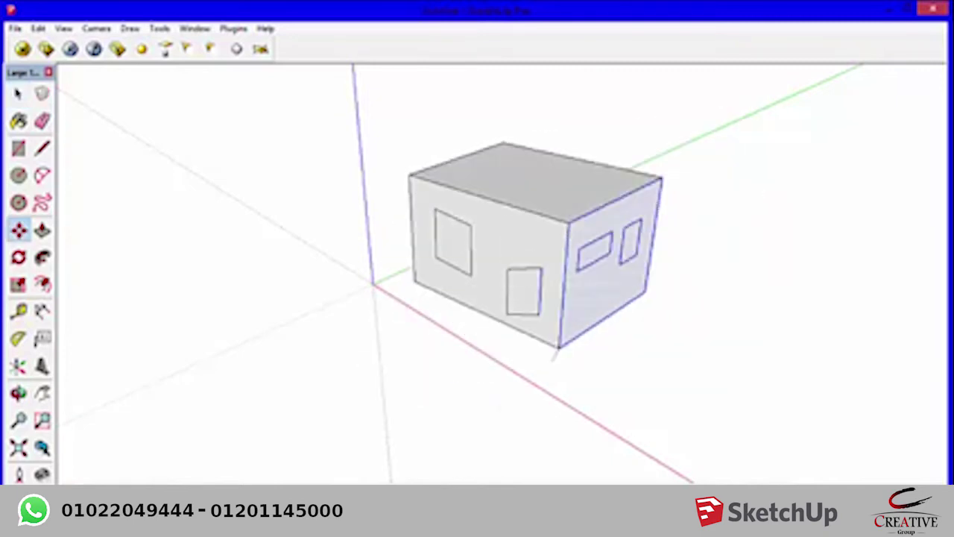
left_click(589, 336)
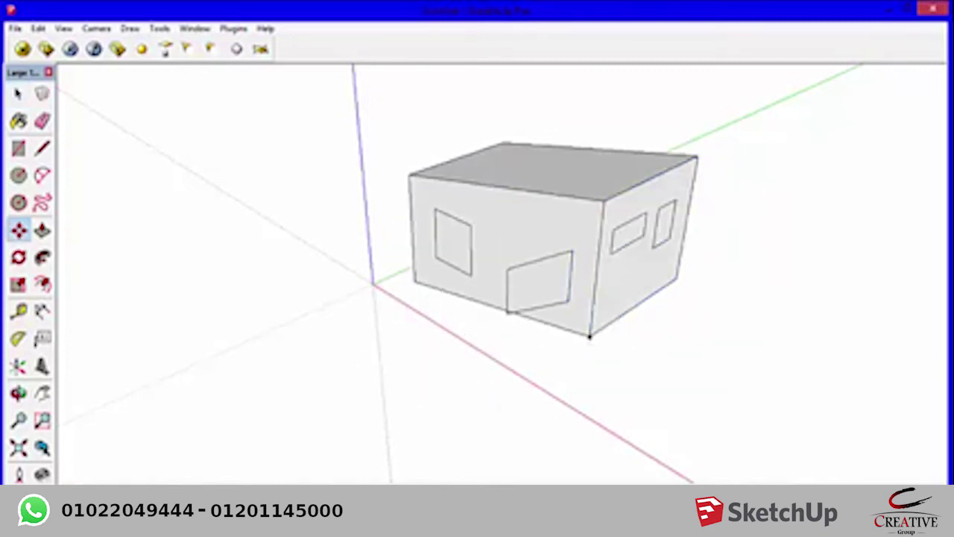
key("ctrl+z")
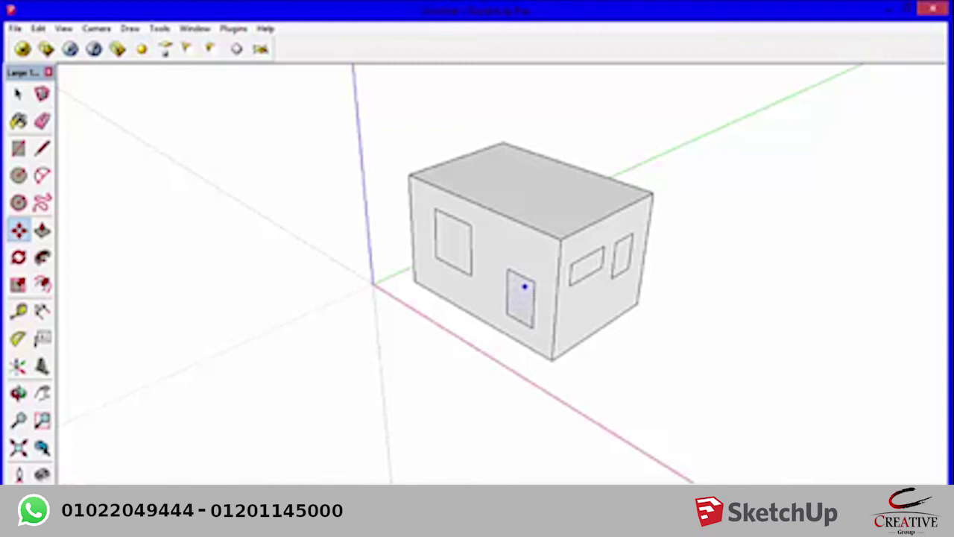
key("space")
left_click(521, 298)
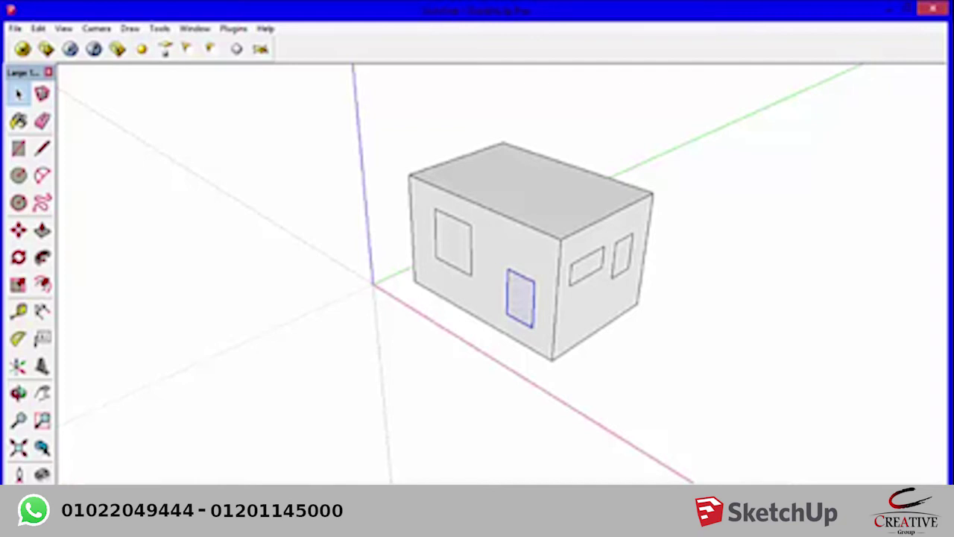
- From the front view, try selection boxes on the front wall, door, whole box and window
left_click(70, 49)
left_click_drag(719, 151, 506, 371)
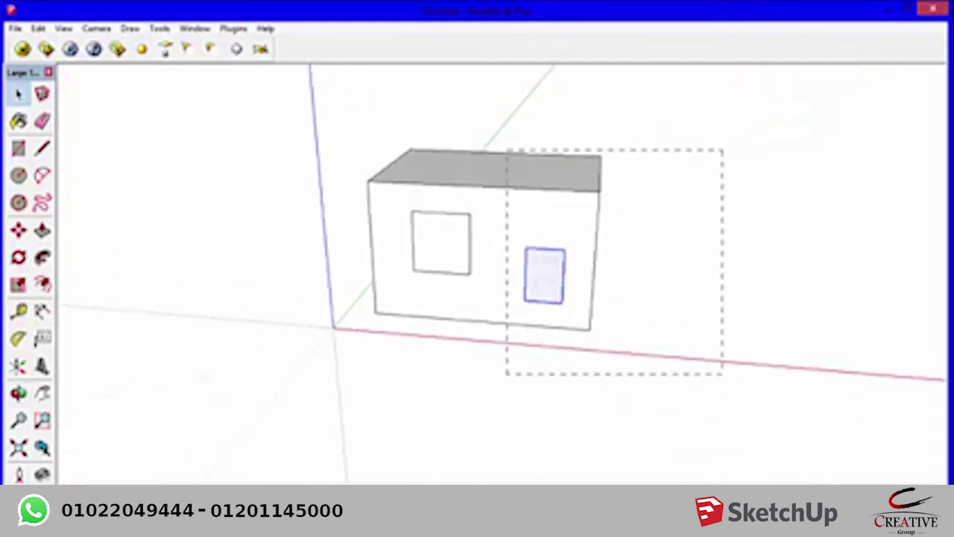
left_click_drag(492, 233, 582, 320)
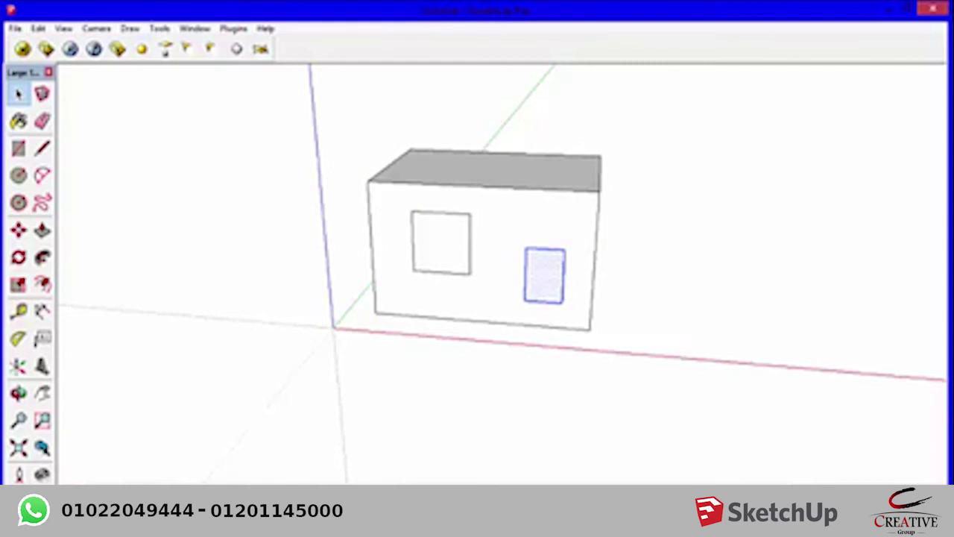
left_click_drag(714, 136, 512, 373)
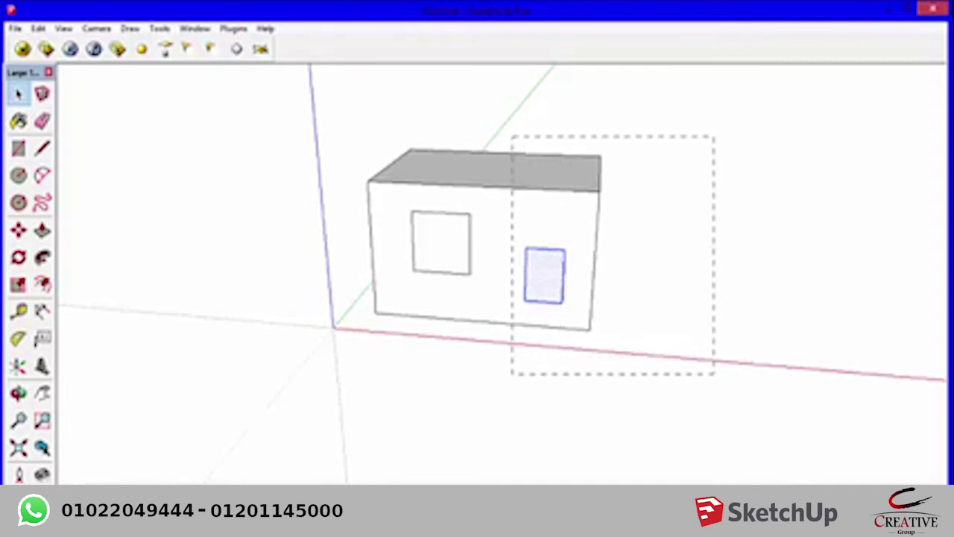
left_click_drag(511, 373, 511, 373)
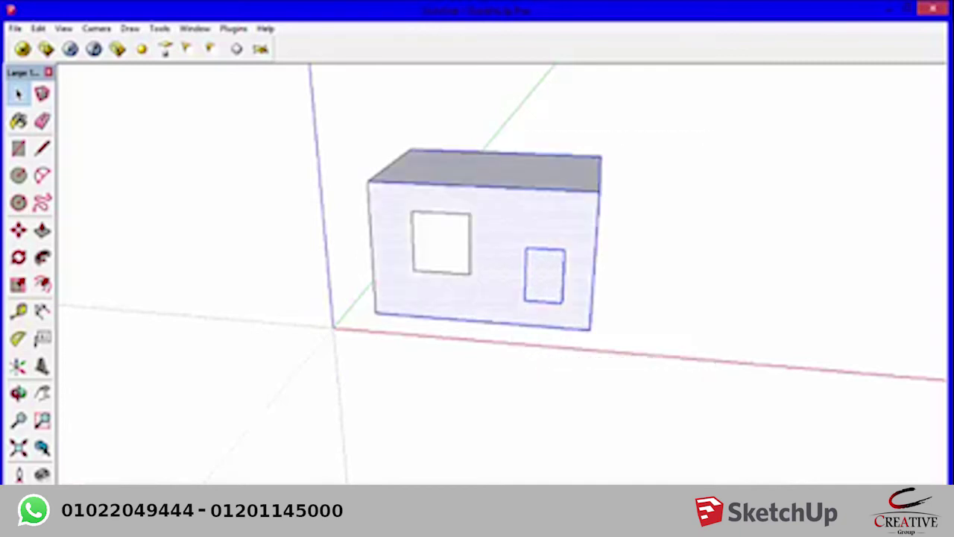
left_click_drag(501, 228, 593, 334)
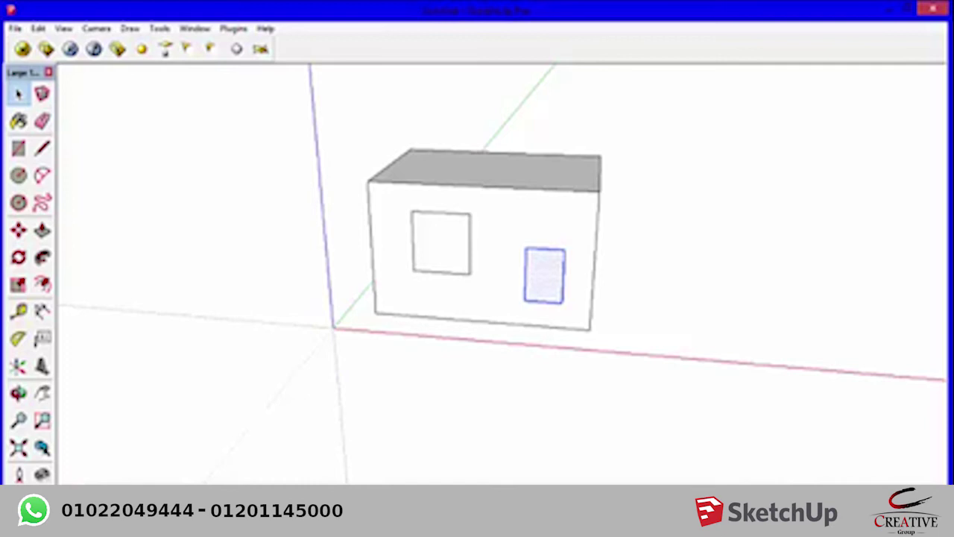
- Window-select the whole building, delete it, and orbit the empty scene
scroll(537, 246, "up", 2)
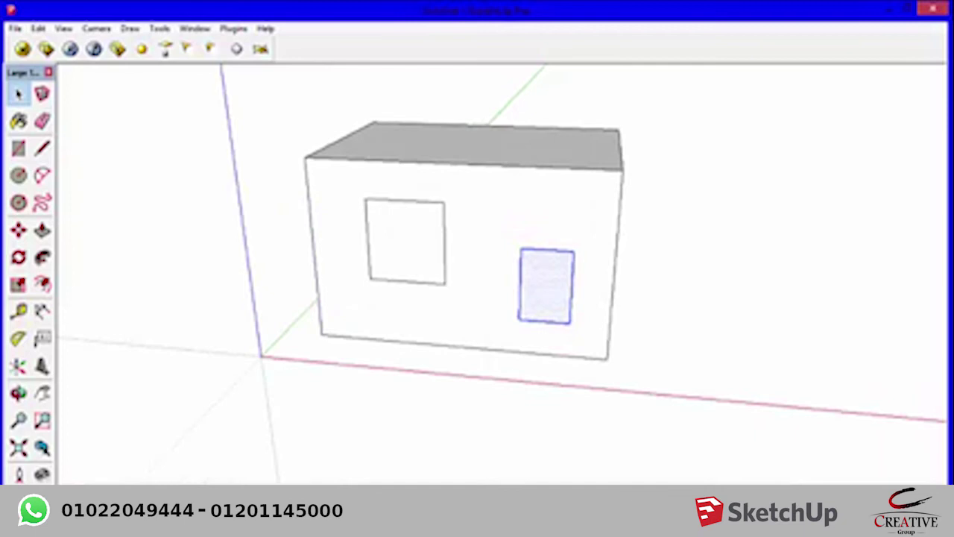
scroll(682, 189, "down", 2)
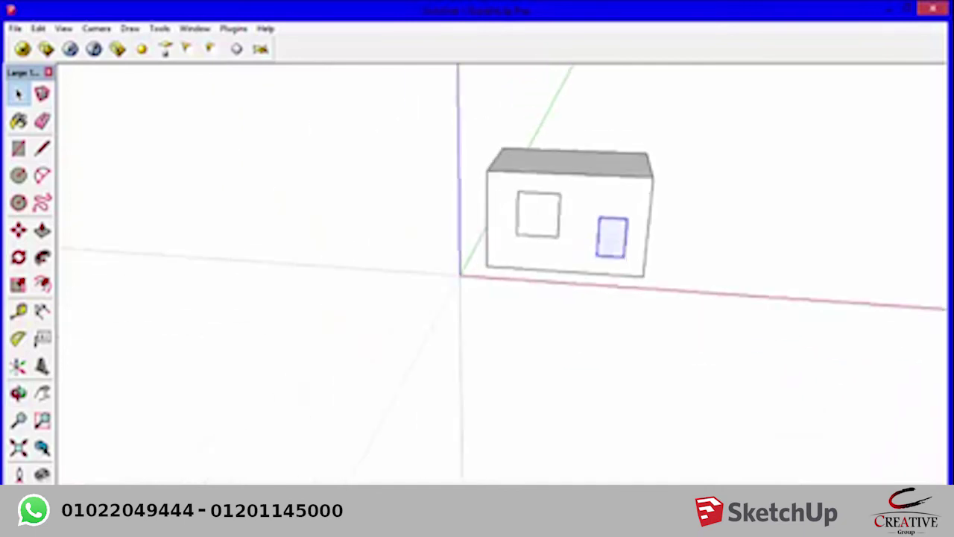
left_click_drag(741, 117, 417, 351)
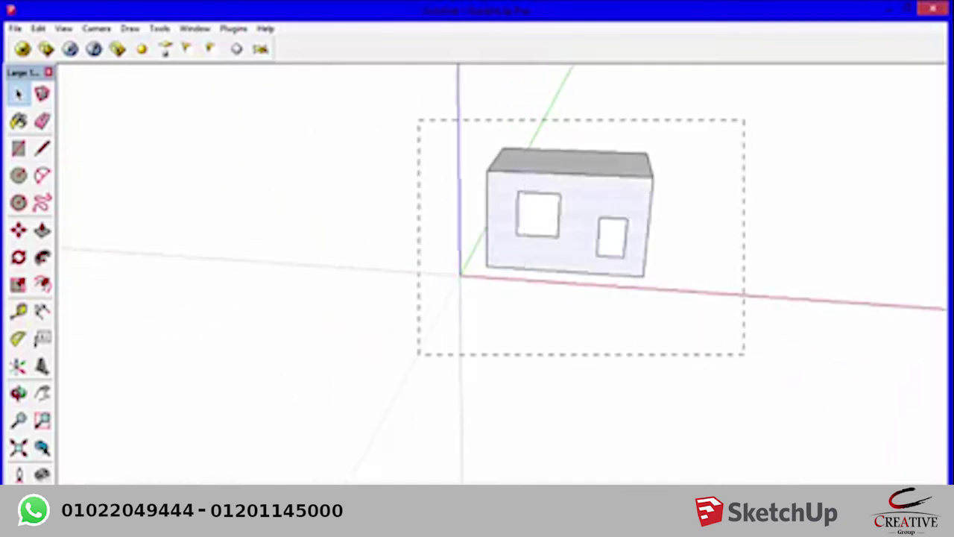
key("Delete")
middle_click_drag(477, 276, 440, 406)
mouse_move(448, 335)
middle_mouse_down("shift")
mouse_move(330, 272)
mouse_move(451, 237)
middle_mouse_up("shift")
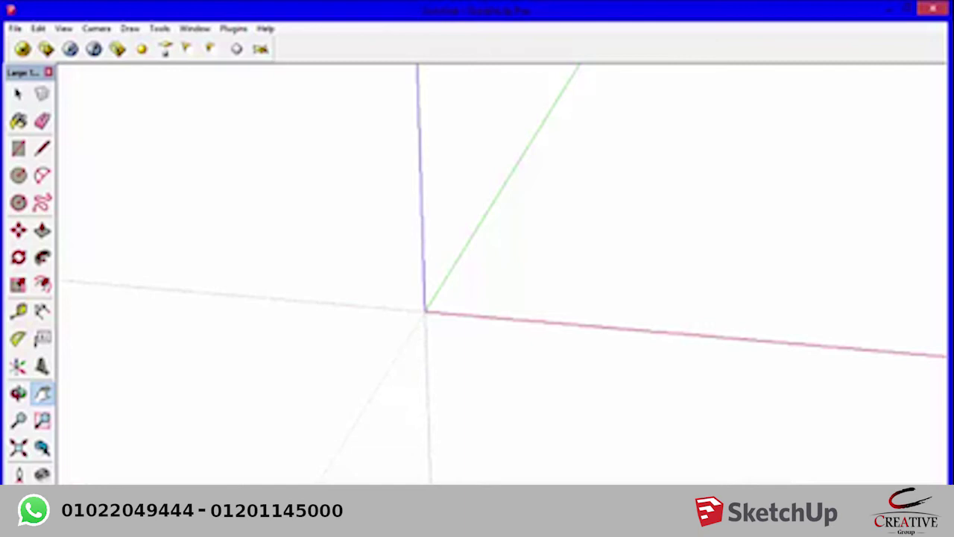
- Draw a rectangle on the ground plane and tilt the view to see it obliquely
key("r")
left_click(553, 176)
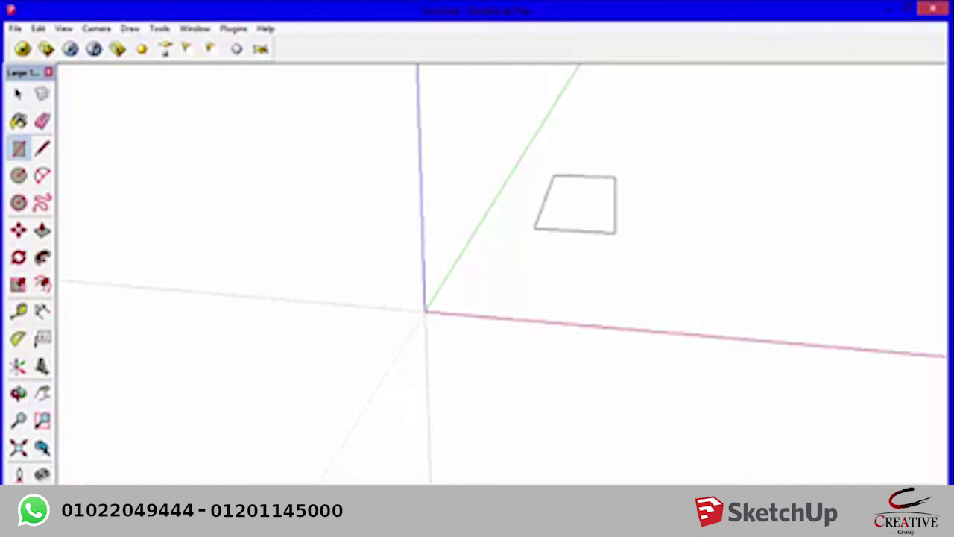
left_click(649, 315)
scroll(632, 297, "up", 3)
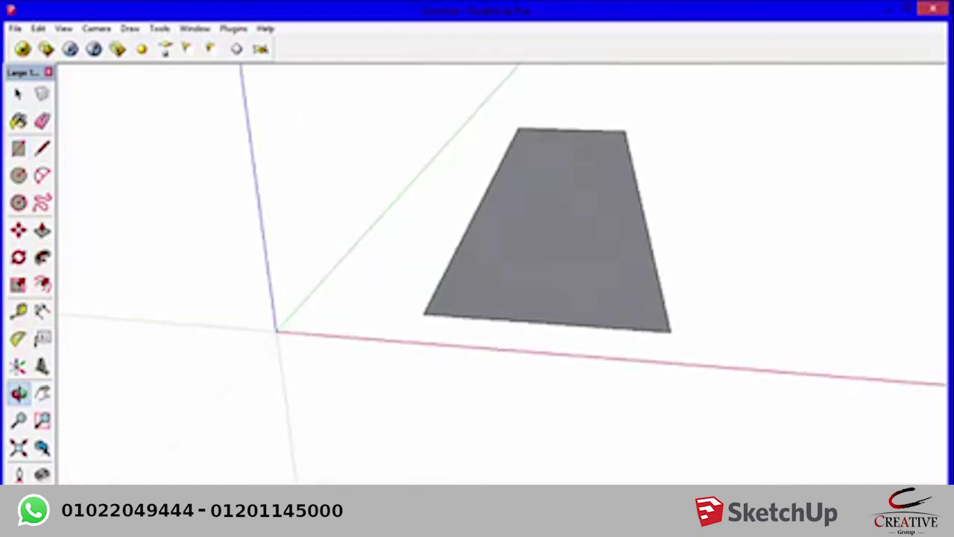
middle_click_drag(570, 286, 569, 246)
- Move-copy the rectangle's bottom edge up the face and repeat it 6x to make strips
key("space")
left_click(514, 314)
key("m")
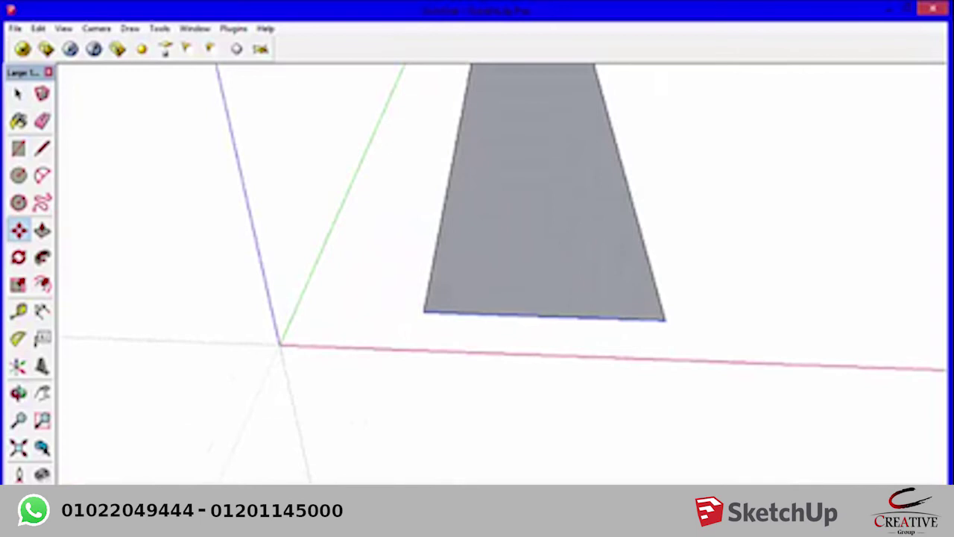
left_click(664, 319)
left_click(651, 272)
type("6x")
key("Return")
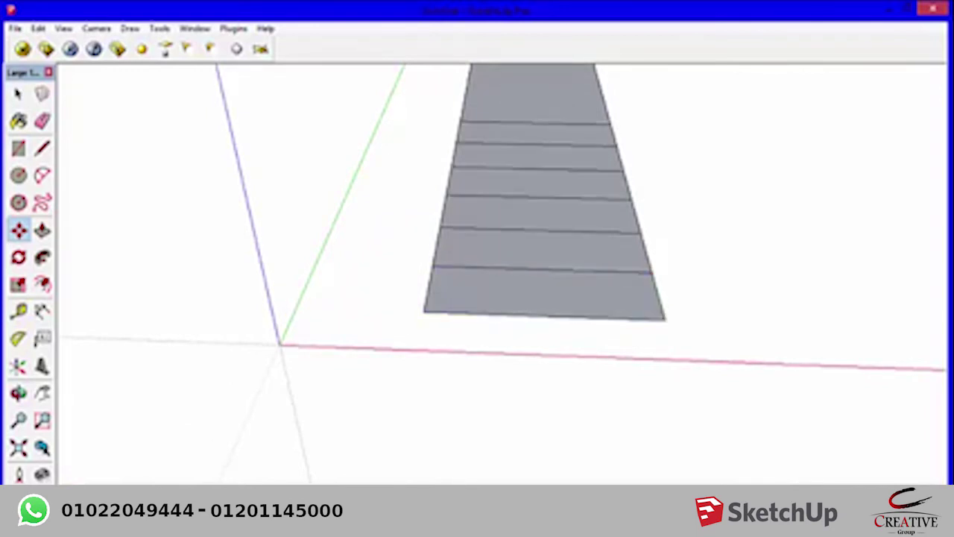
scroll(569, 206, "down", 2)
- Push/Pull the strips up one by one with double-clicks to form rising steps
key("p")
double_click(541, 140)
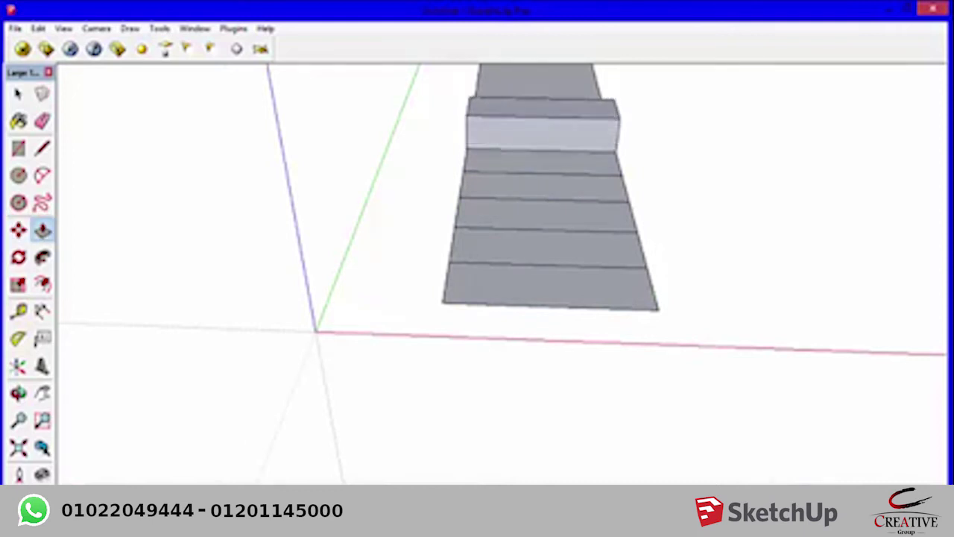
double_click(543, 162)
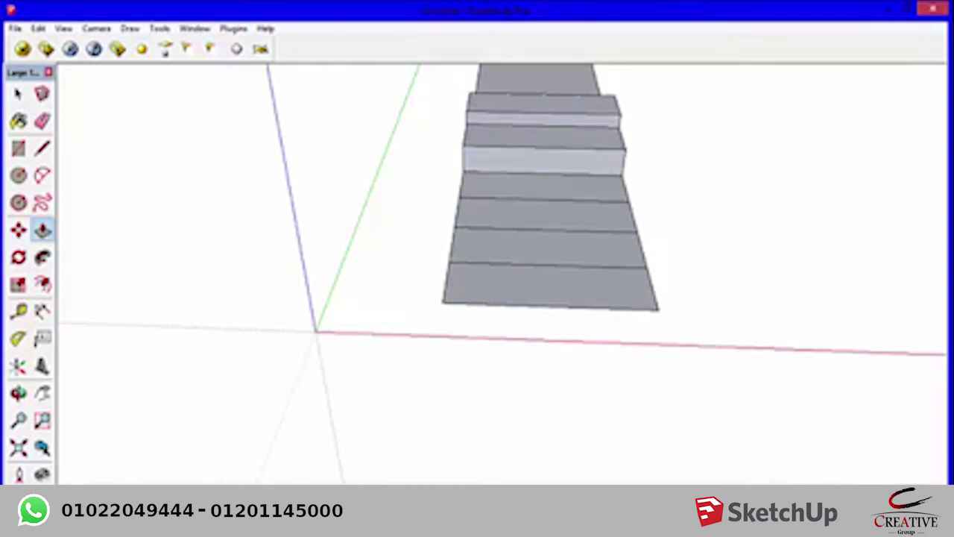
double_click(537, 81)
double_click(544, 119)
double_click(542, 185)
double_click(544, 215)
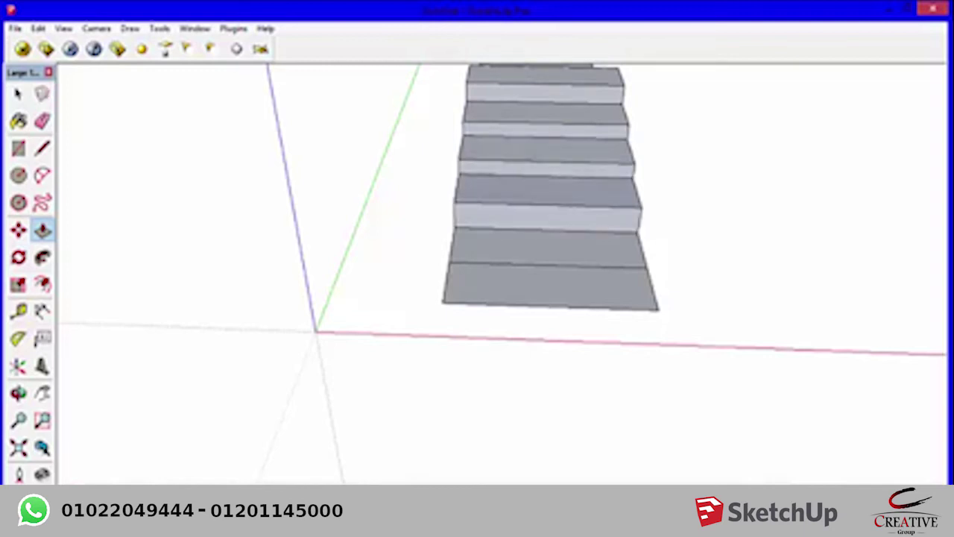
double_click(548, 246)
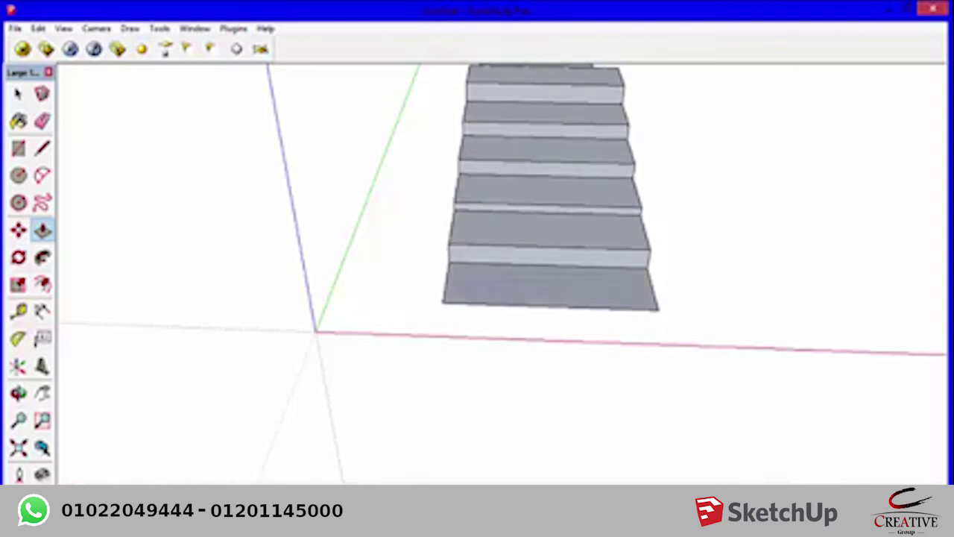
double_click(548, 283)
- Orbit to view the finished staircase at an angle and select all of it
middle_click_drag(522, 283, 448, 246)
mouse_move(485, 283)
middle_mouse_down()
mouse_move(514, 291)
mouse_move(529, 276)
middle_mouse_up()
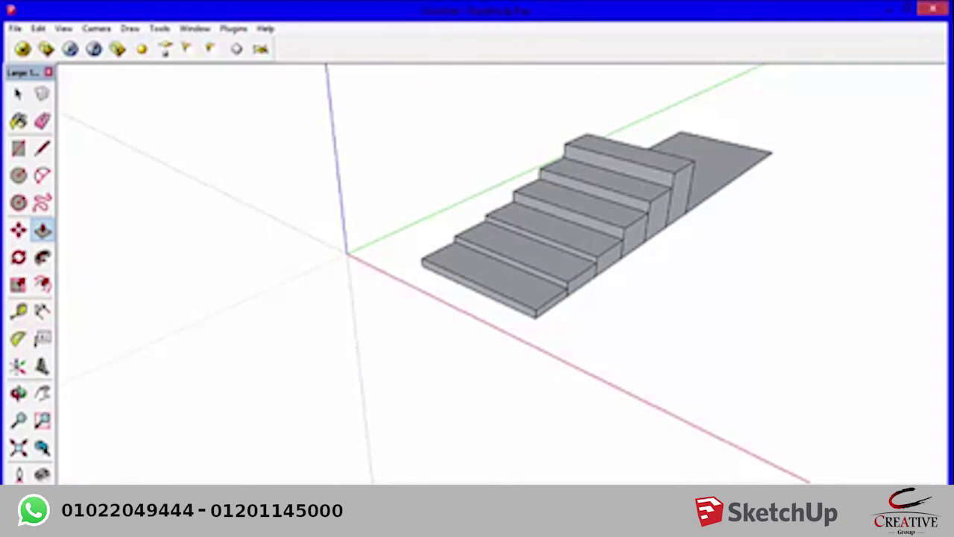
key("space")
key("ctrl+a")
- Delete the staircase and draw a long thin rectangle on the ground
key("Delete")
mouse_move(478, 268)
middle_mouse_down()
mouse_move(671, 283)
mouse_move(233, 278)
middle_mouse_up()
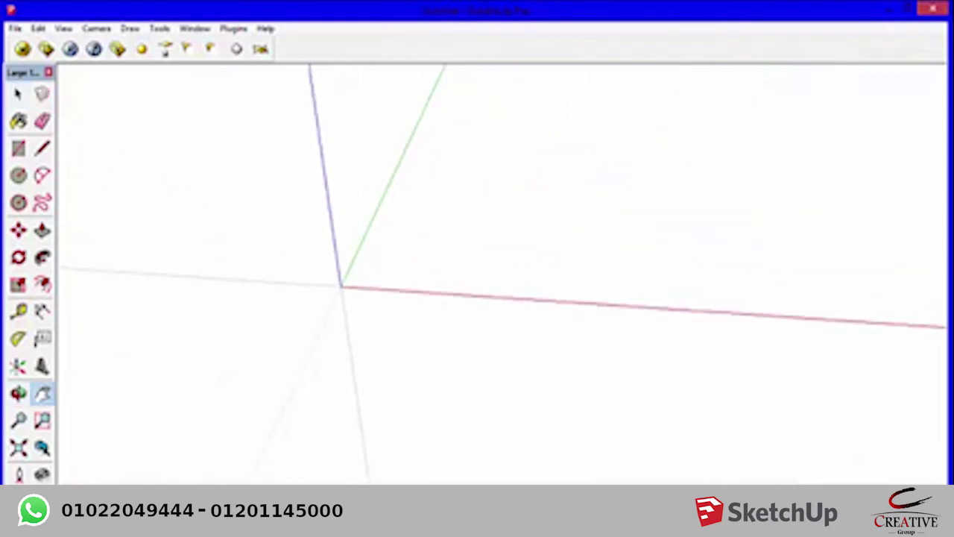
key("r")
left_click_drag(440, 219, 518, 251)
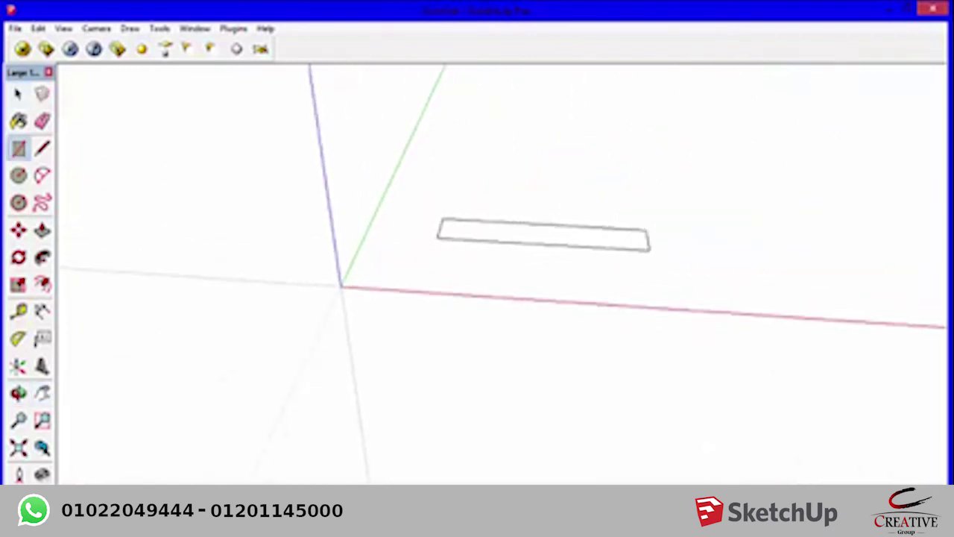
left_click(639, 249)
scroll(641, 247, "up", 3)
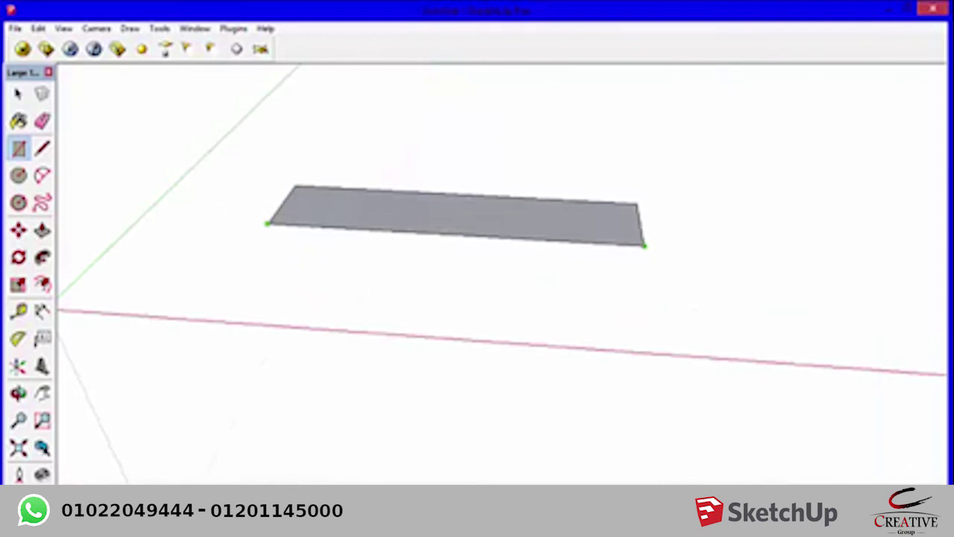
middle_click_drag(645, 245, 645, 209)
- Draw an upright rectangle along the face's edge to form an L-shaped profile
key("r")
left_click(671, 234)
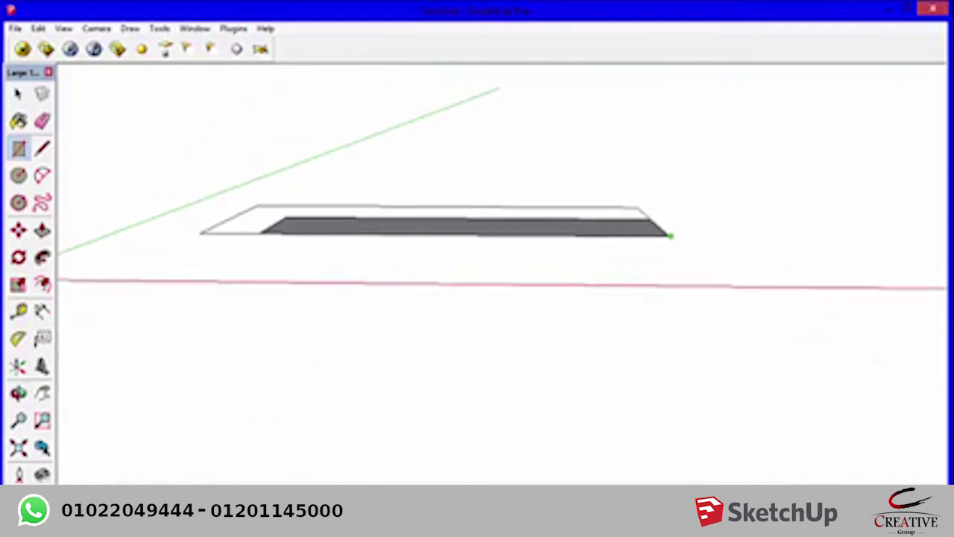
middle_click_drag(269, 209, 285, 214)
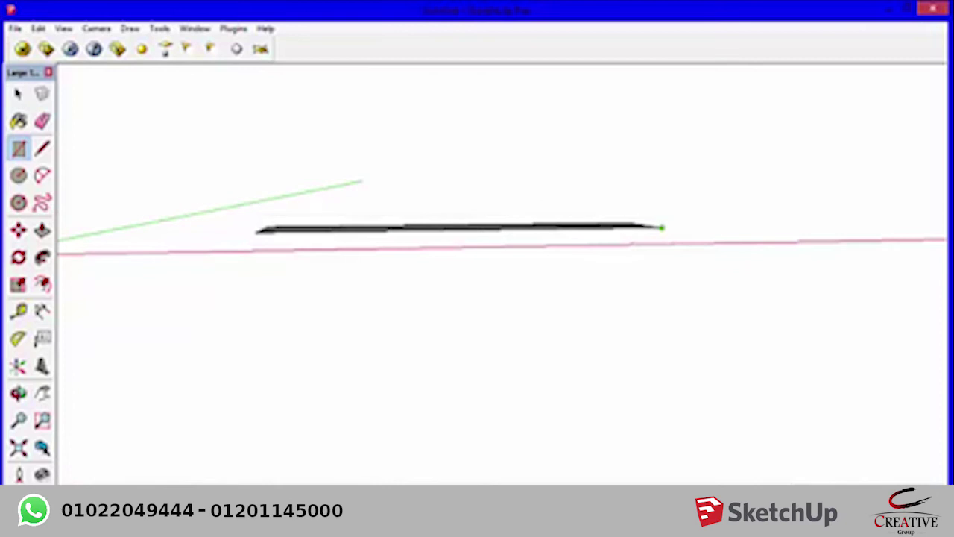
left_click(254, 232)
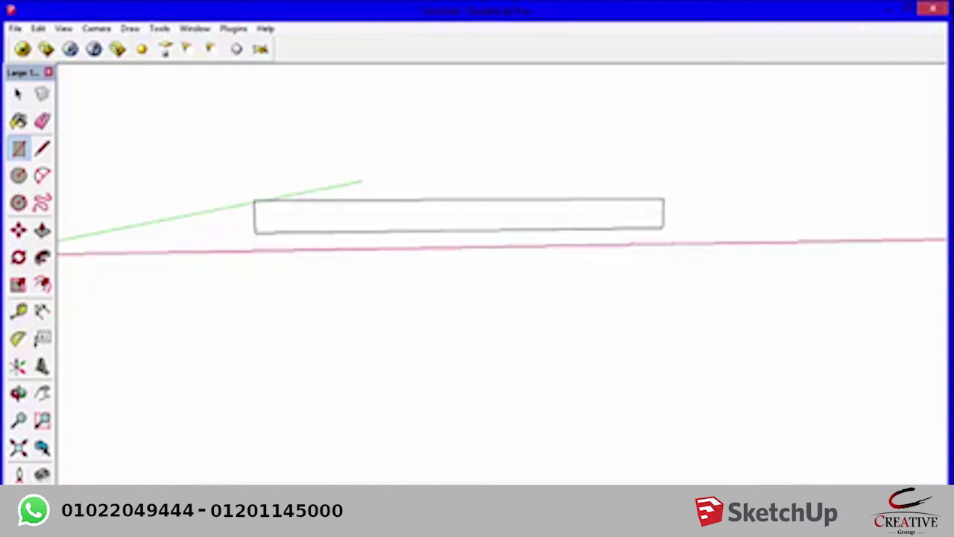
middle_click_drag(638, 199, 671, 246)
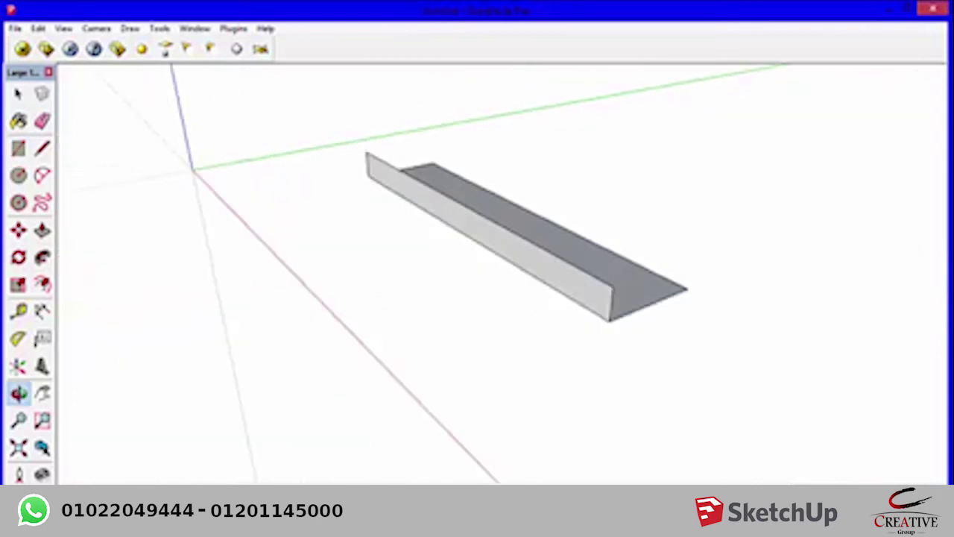
middle_click_drag(477, 268, 387, 275)
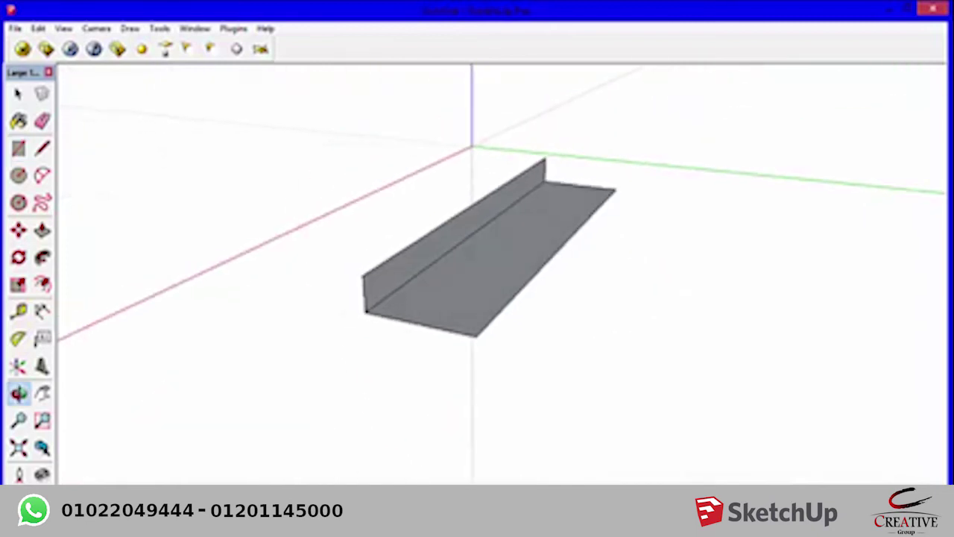
- Extrude the profile into a solid box and draw an upright rectangle along its back top edge
key("p")
left_click_drag(448, 246, 502, 313)
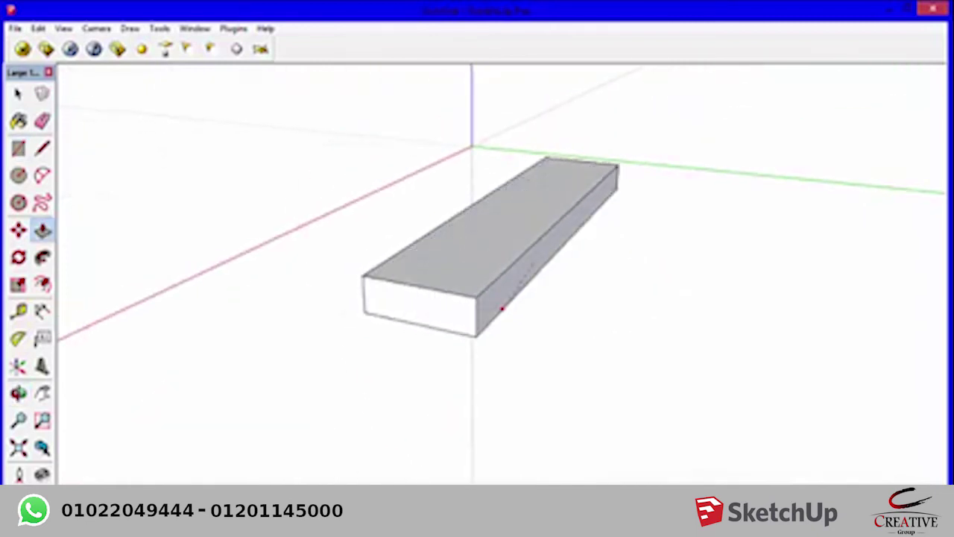
middle_click_drag(477, 269, 418, 246)
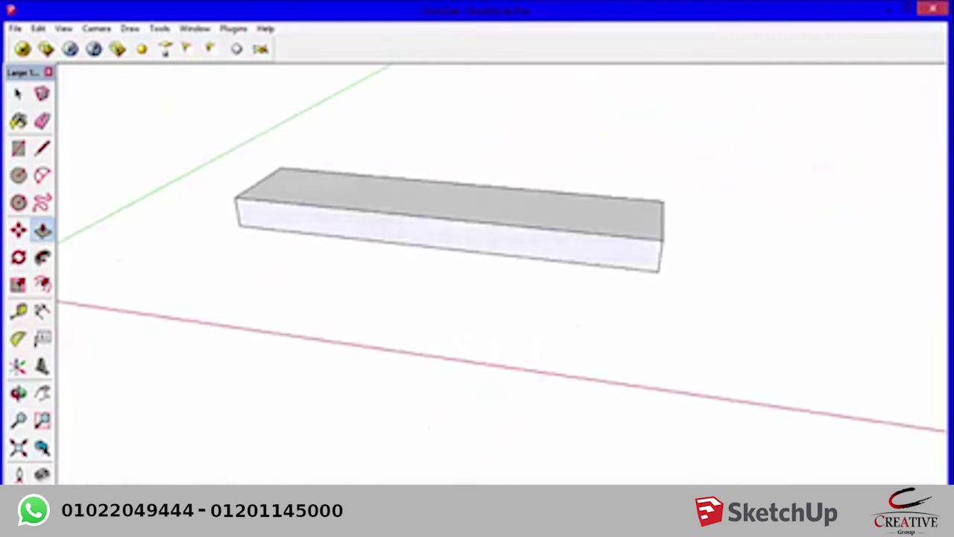
key("r")
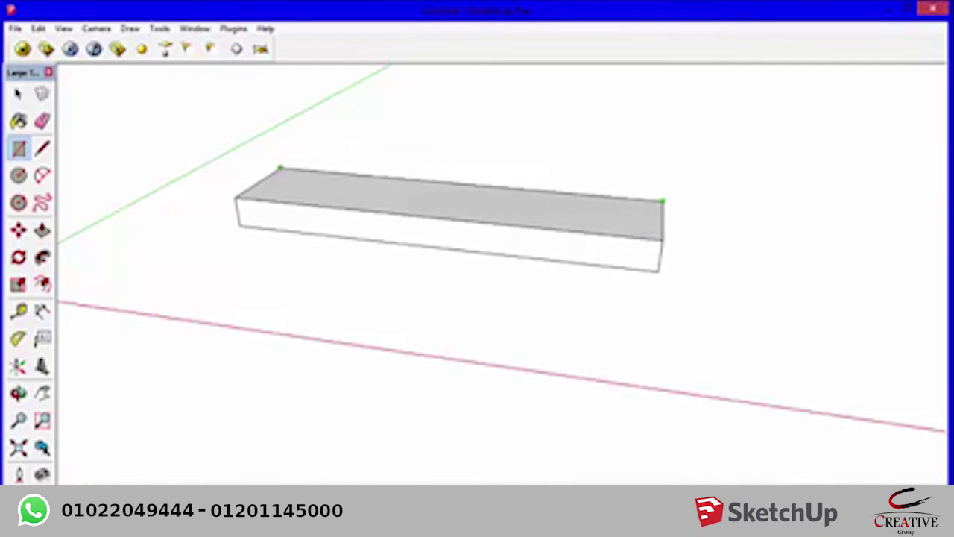
left_click(280, 168)
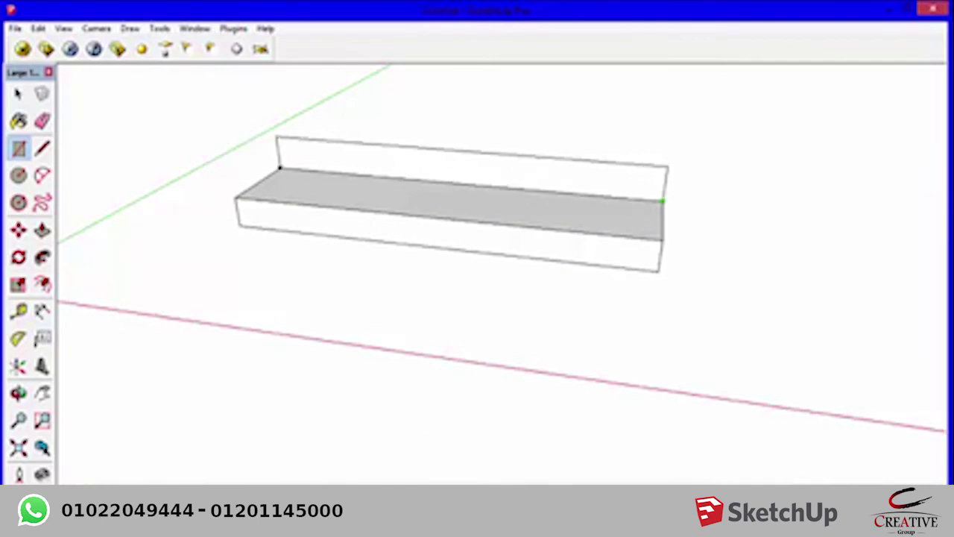
left_click(668, 168)
- Select all geometry and delete it, leaving only the axes
key("ctrl+a")
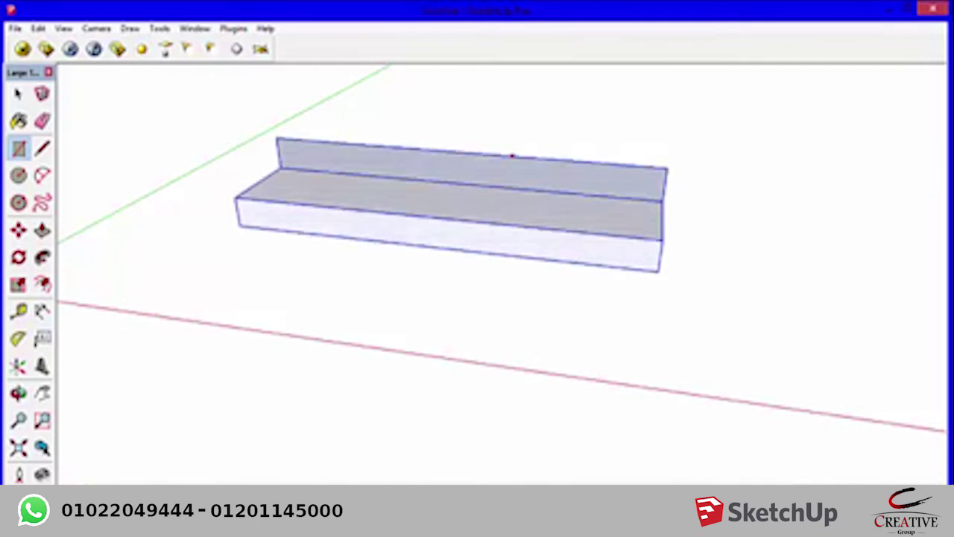
key("Delete")
scroll(515, 157, "down", 3)
- Draw an upright wall rectangle near the origin
scroll(514, 157, "down", 2)
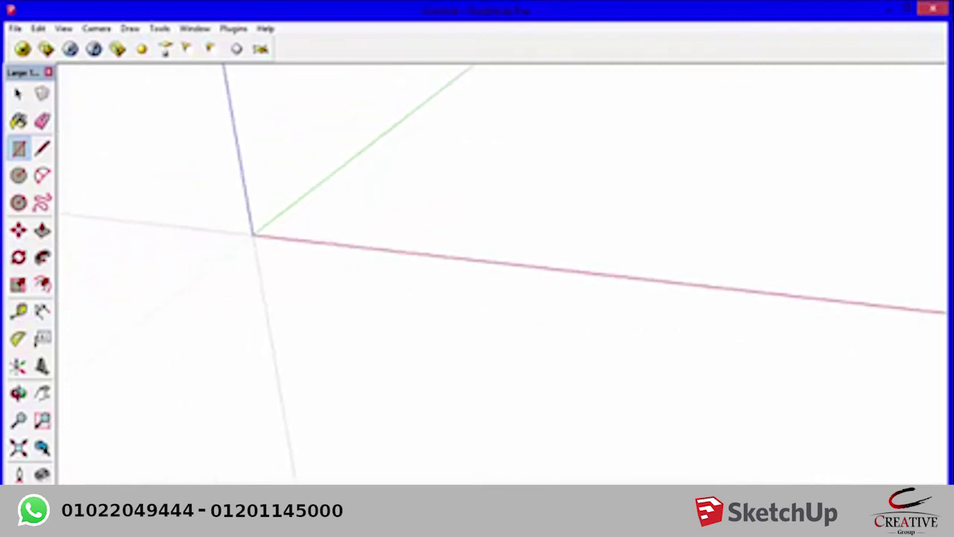
middle_click_drag(477, 268, 372, 223)
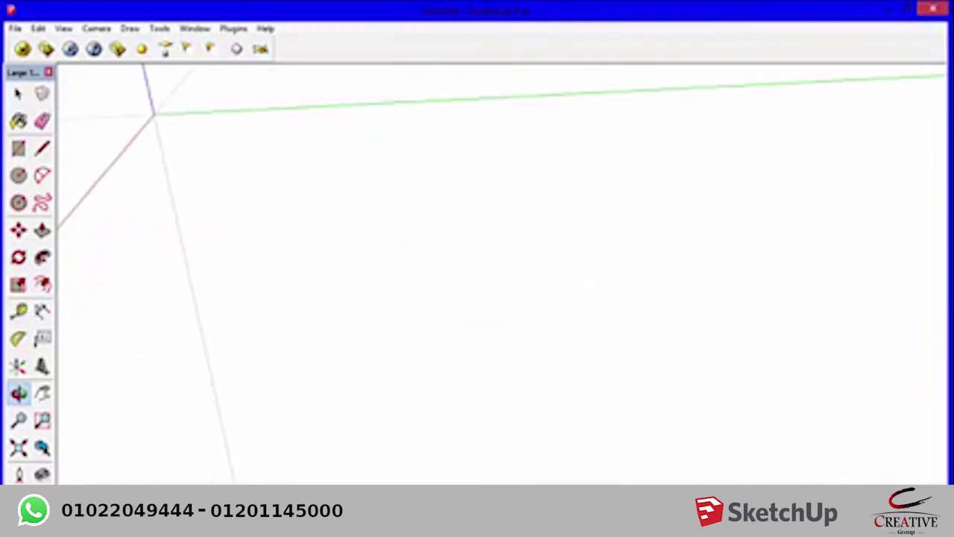
left_click(165, 170)
middle_click_drag(330, 102, 298, 149)
mouse_move(477, 269)
middle_mouse_down()
mouse_move(466, 282)
mouse_move(559, 401)
mouse_move(622, 398)
mouse_move(637, 414)
middle_mouse_up()
key("r")
left_click(326, 316)
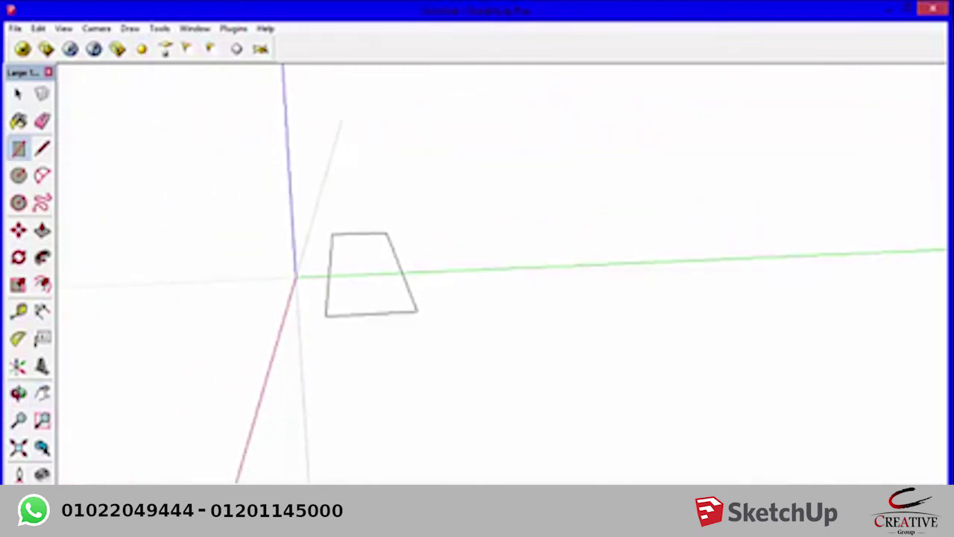
middle_click_drag(558, 300, 574, 313)
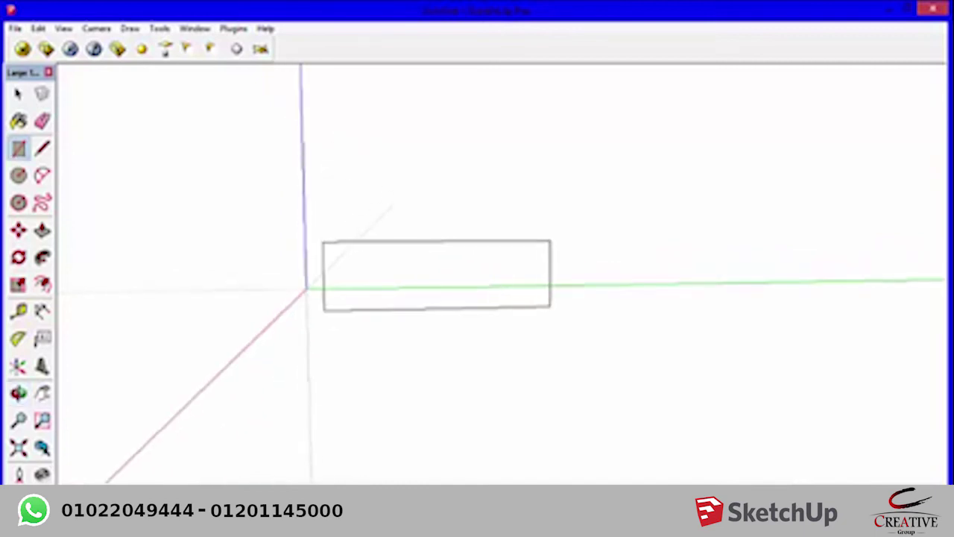
left_click(564, 230)
- Trace the stair profile's risers and treads up the wall face with Line
scroll(370, 248, "up", 2)
middle_click_drag(369, 249, 575, 345)
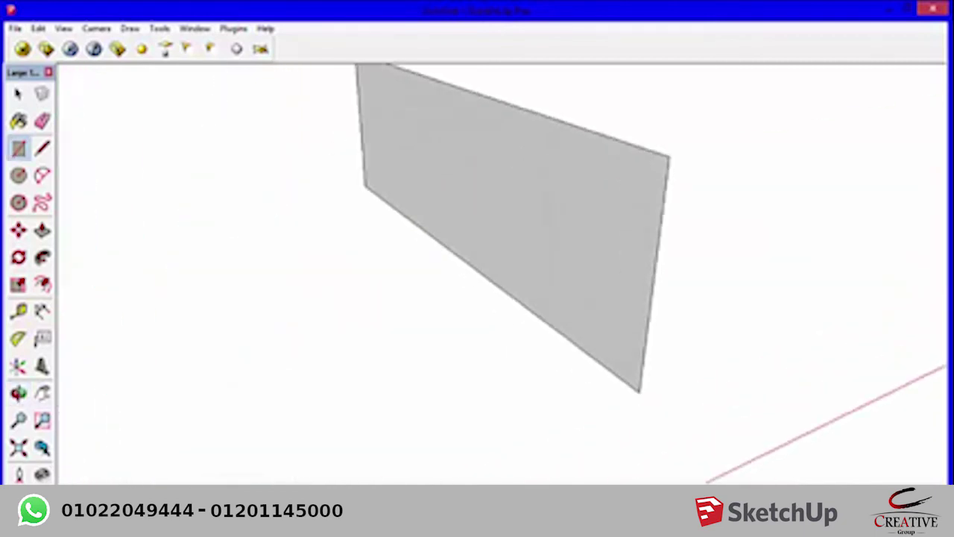
key("l")
left_click(585, 351)
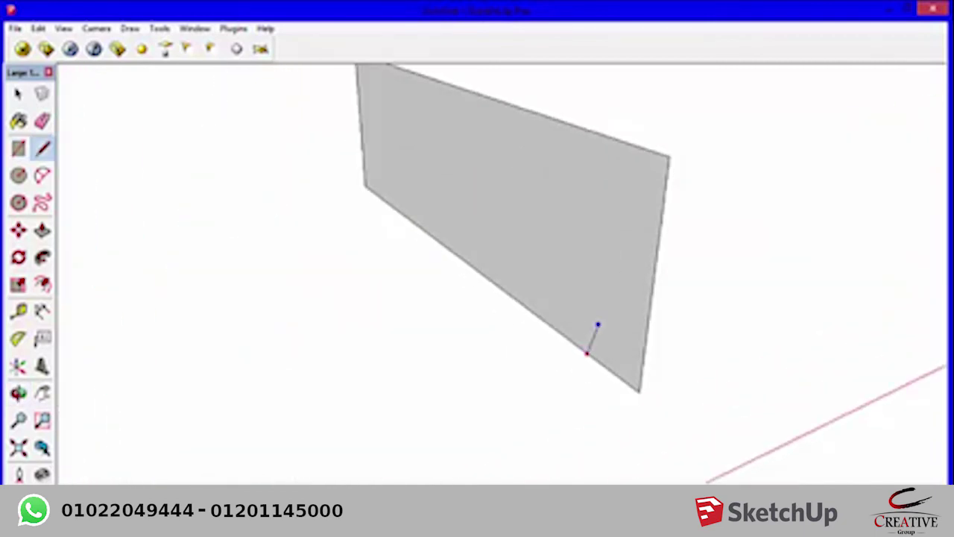
left_click(580, 325)
left_click(563, 307)
left_click(563, 288)
left_click(544, 272)
left_click(543, 250)
left_click(520, 232)
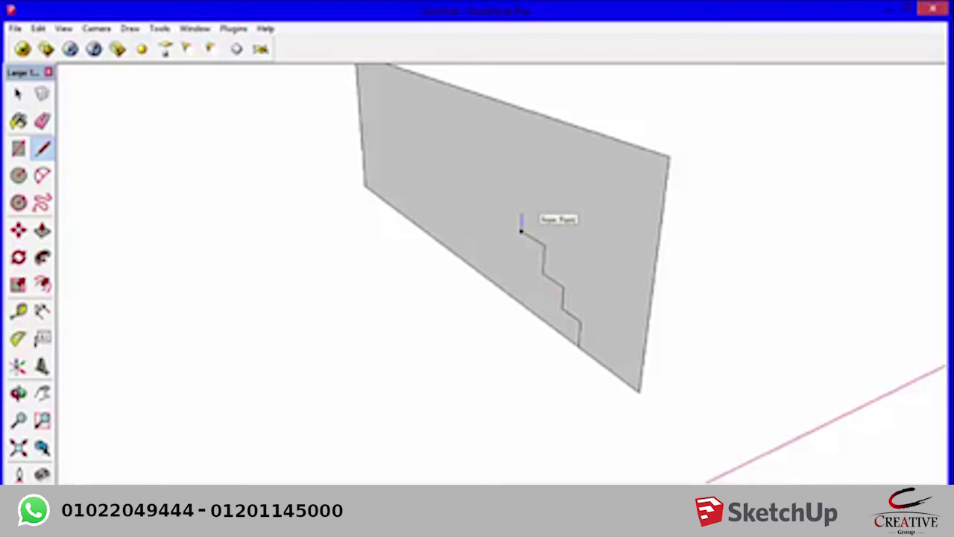
left_click(522, 207)
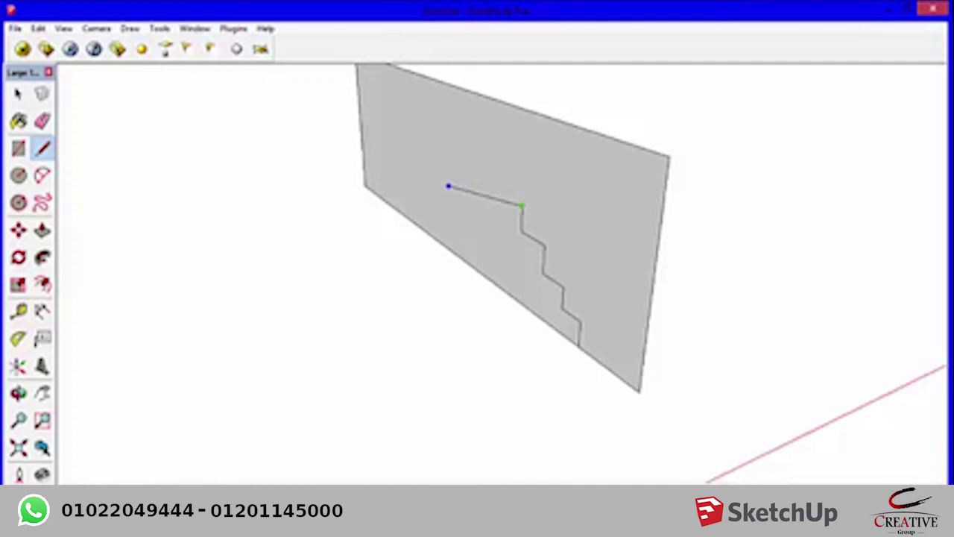
- Finish the profile with a top landing and close it down to the wall's bottom edge
key("Escape")
left_click(522, 206)
left_click(470, 179)
left_click(471, 266)
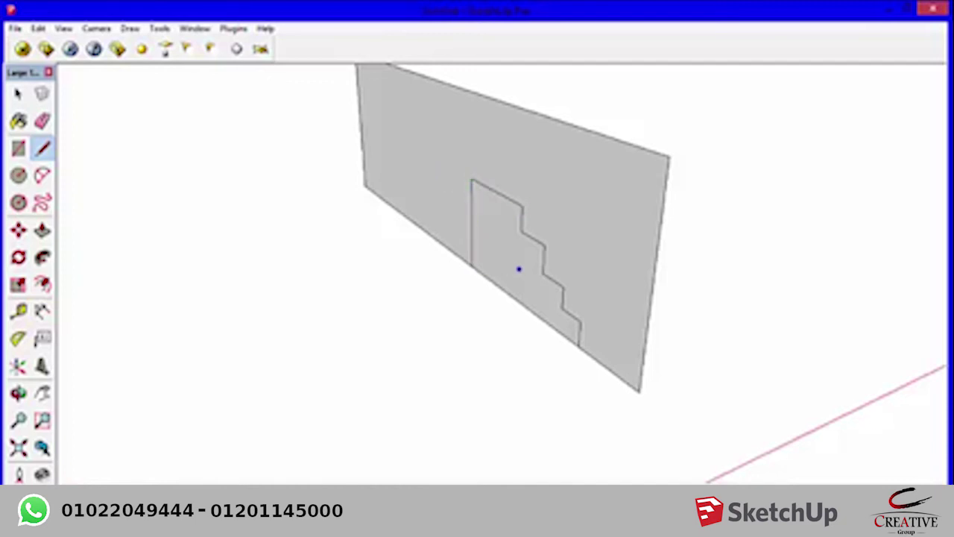
- Push/Pull the stepped profile out from the wall into a staircase
key("p")
left_click(517, 269)
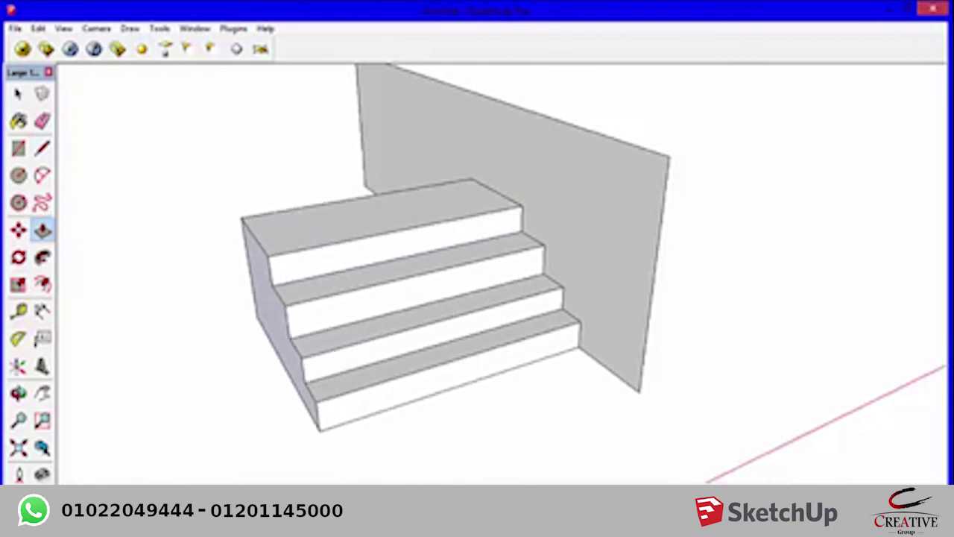
scroll(302, 314, "down", 3)
- Select everything and delete the staircase and wall
middle_click_drag(432, 298, 506, 298)
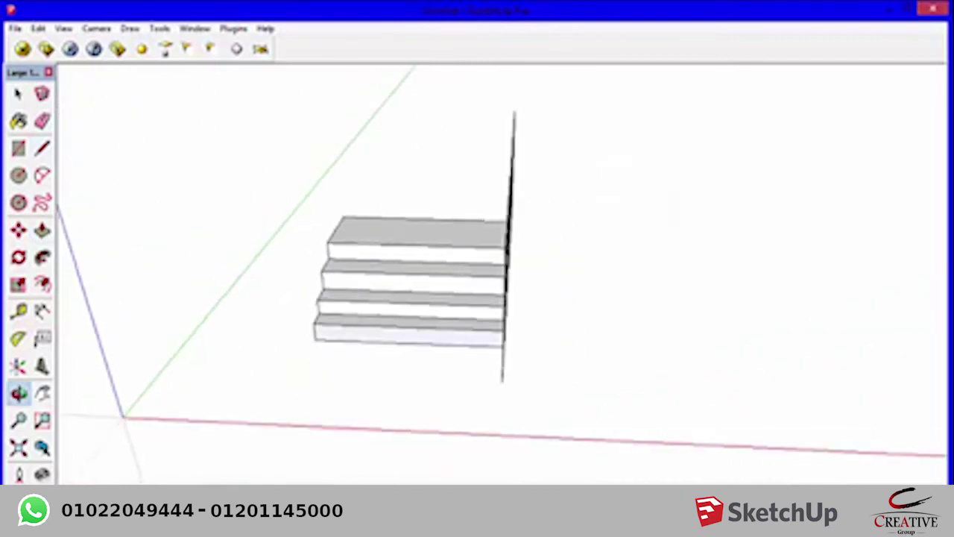
key("space")
key("ctrl+a")
key("Delete")
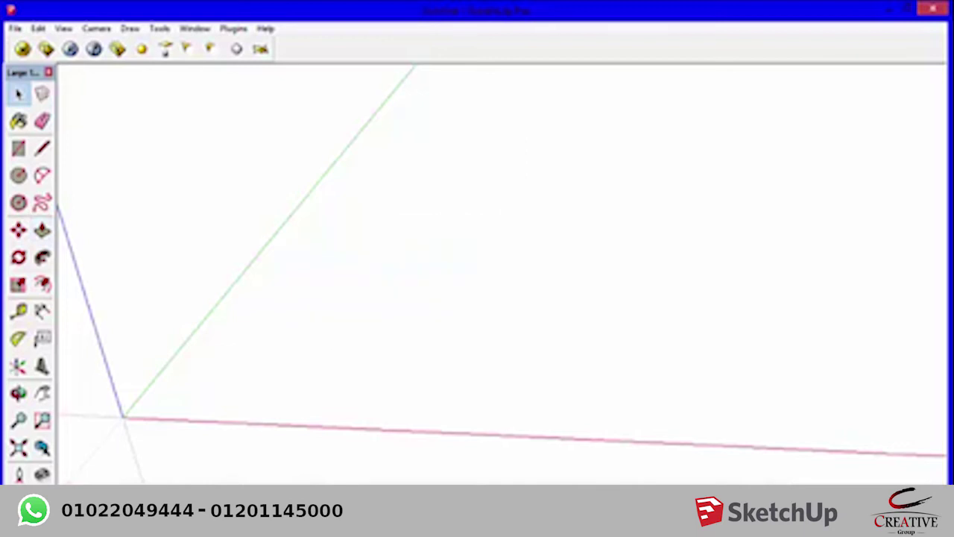
- Draw a long thin rectangle on the ground and raise it into a thin step box
key("h")
left_click_drag(477, 298, 615, 236)
key("r")
left_click(360, 329)
left_click(529, 352)
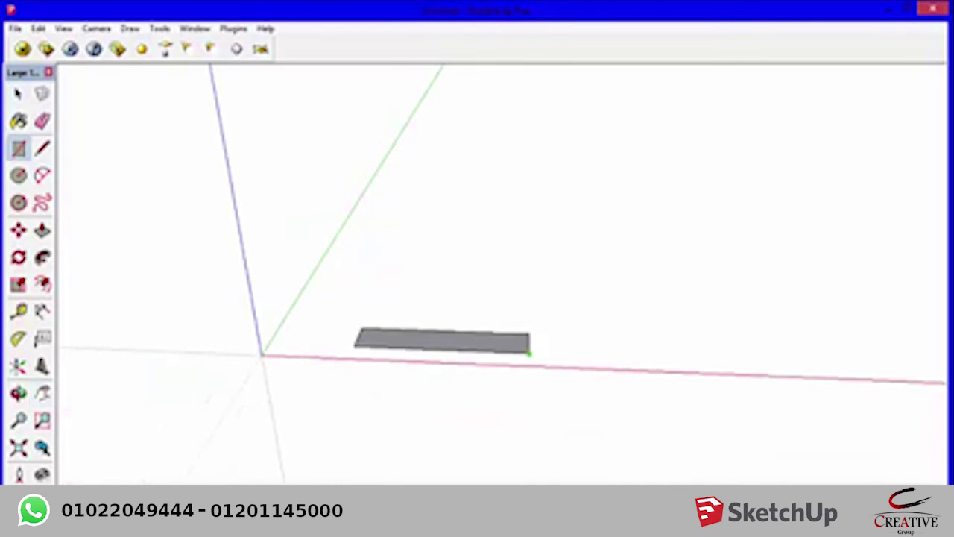
key("p")
left_click(442, 340)
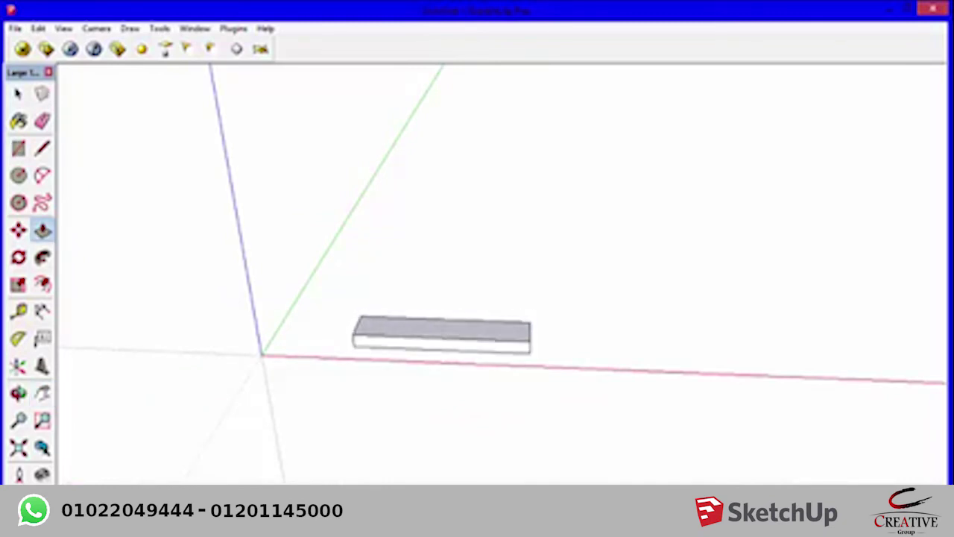
- Copy the step box diagonally upward with Move and Ctrl, repeating 2x, into four stacked steps
key("space")
key("ctrl+a")
middle_click_drag(477, 298, 373, 298)
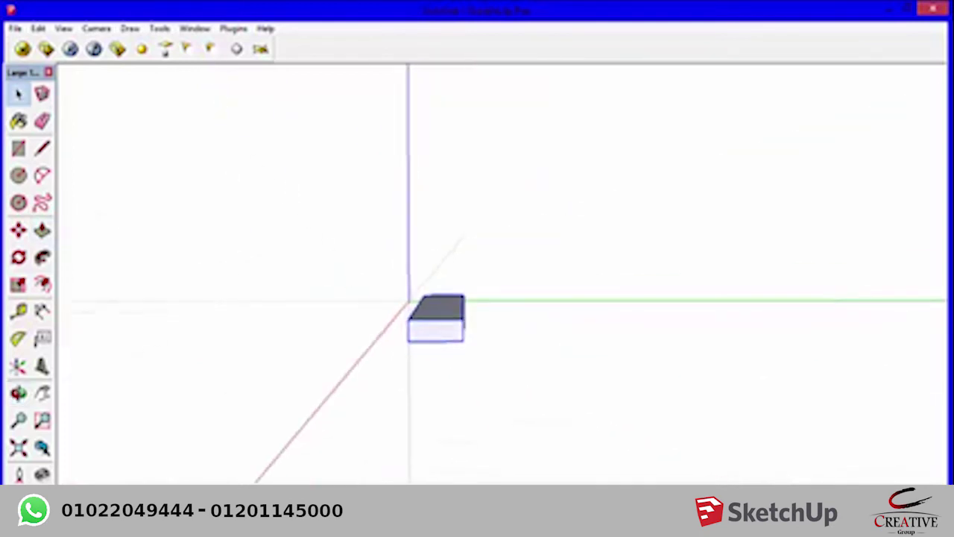
key("m")
left_click(418, 340)
key("ctrl")
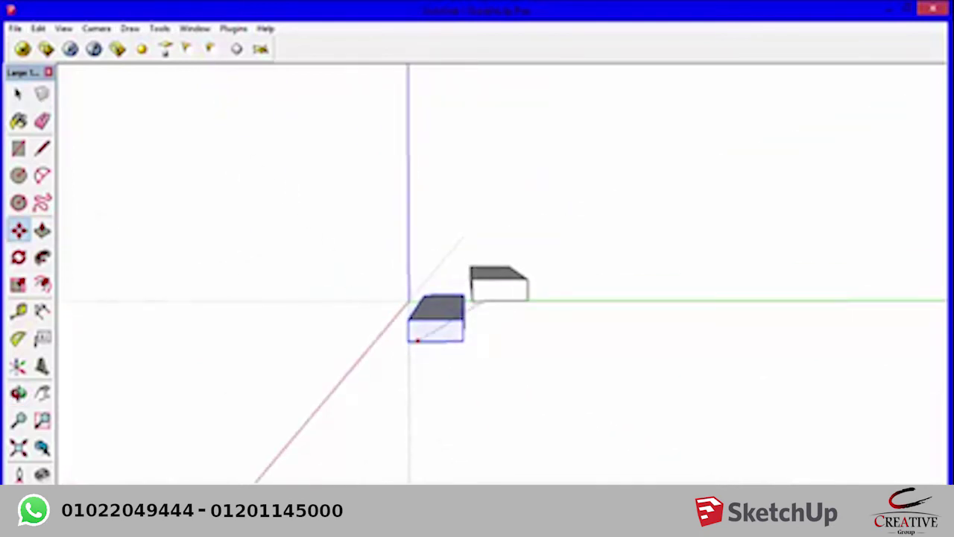
left_click(470, 300)
type("2x")
key("Return")
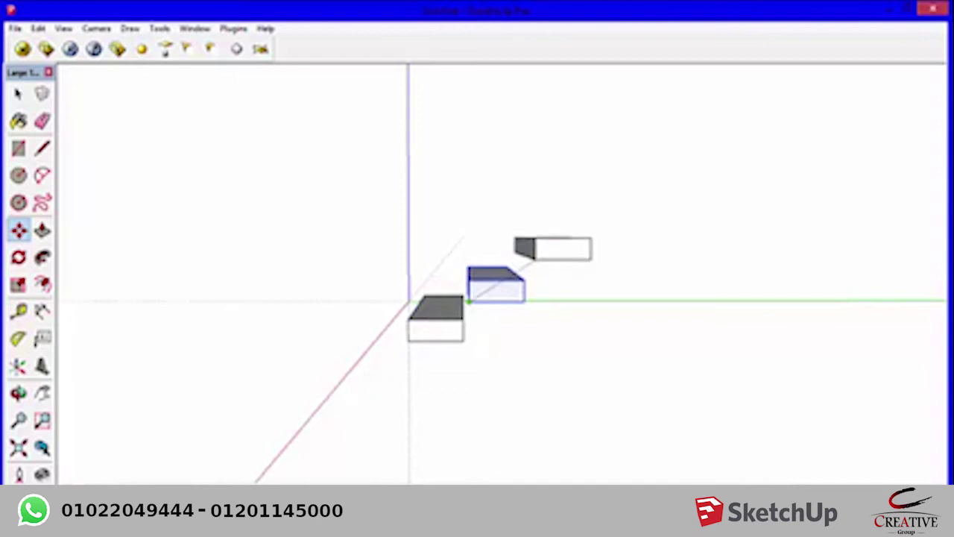
left_click(535, 258)
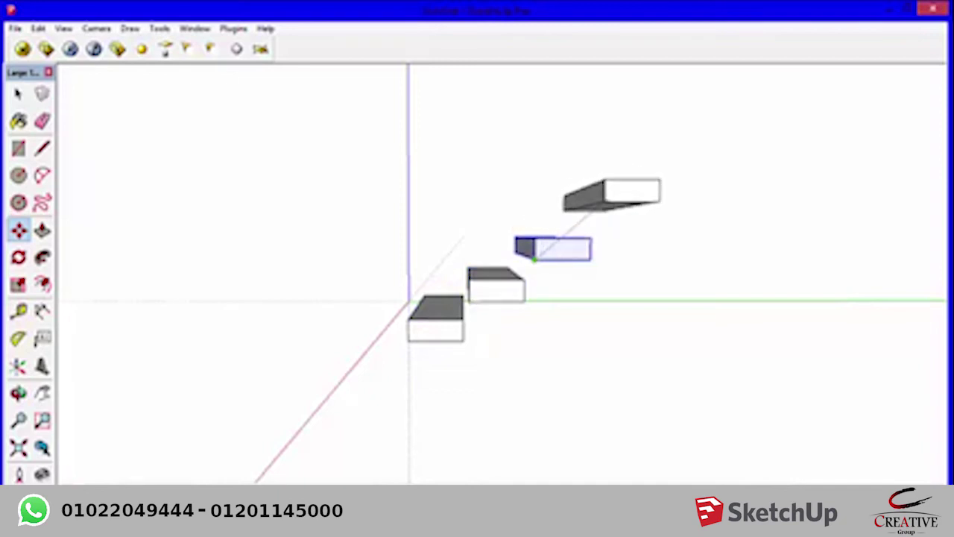
left_click(596, 205)
middle_click_drag(596, 205, 505, 330)
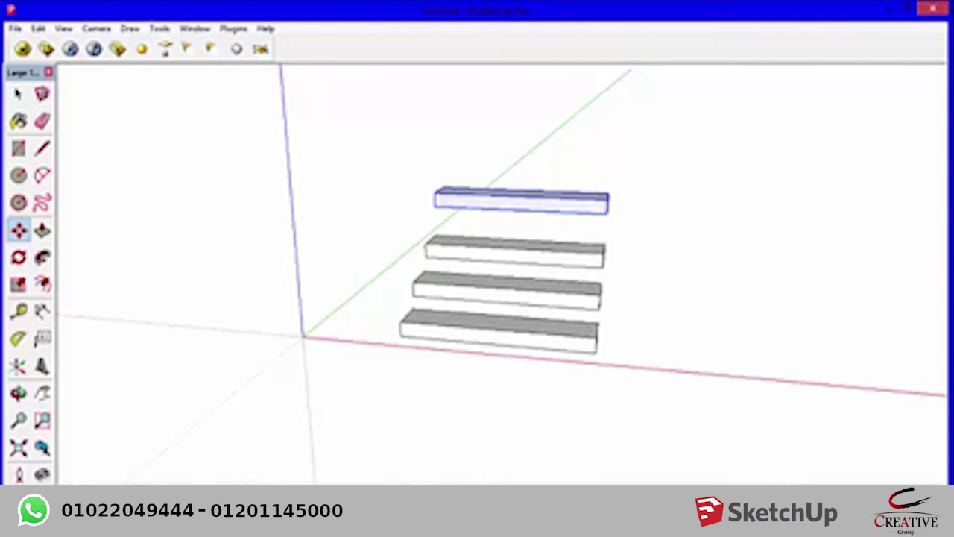
key("space")
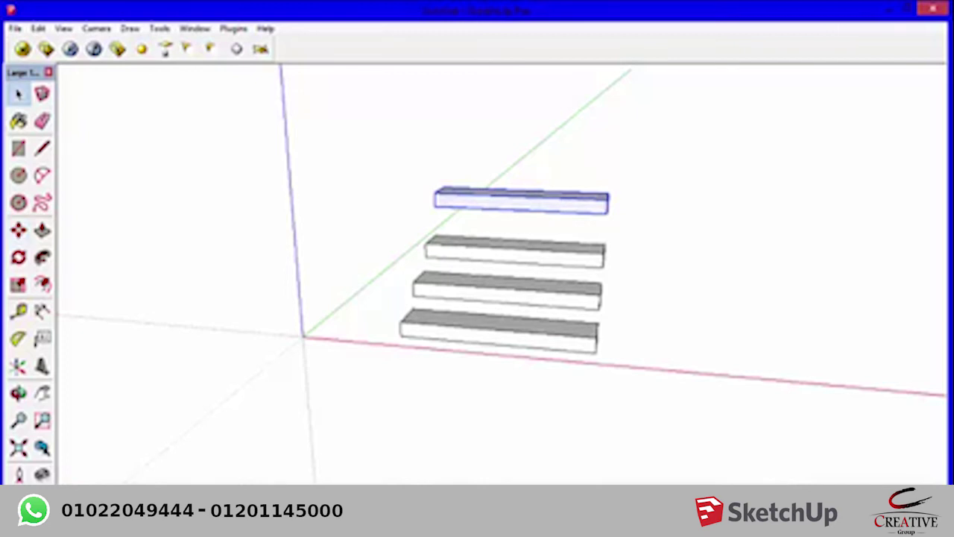
key("ctrl+a")
- Delete the four steps and draw a box from a ground rectangle right of the origin
key("Delete")
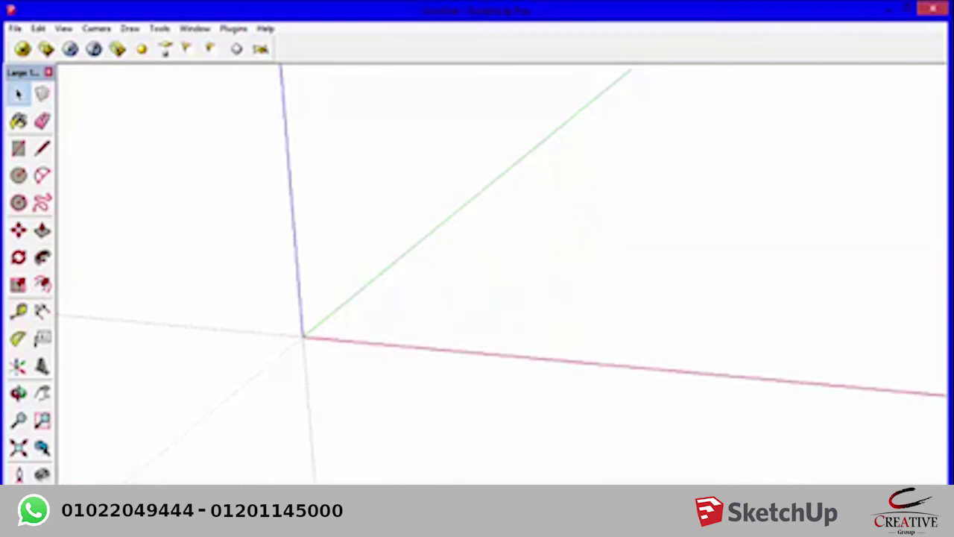
scroll(504, 274, "down", 2)
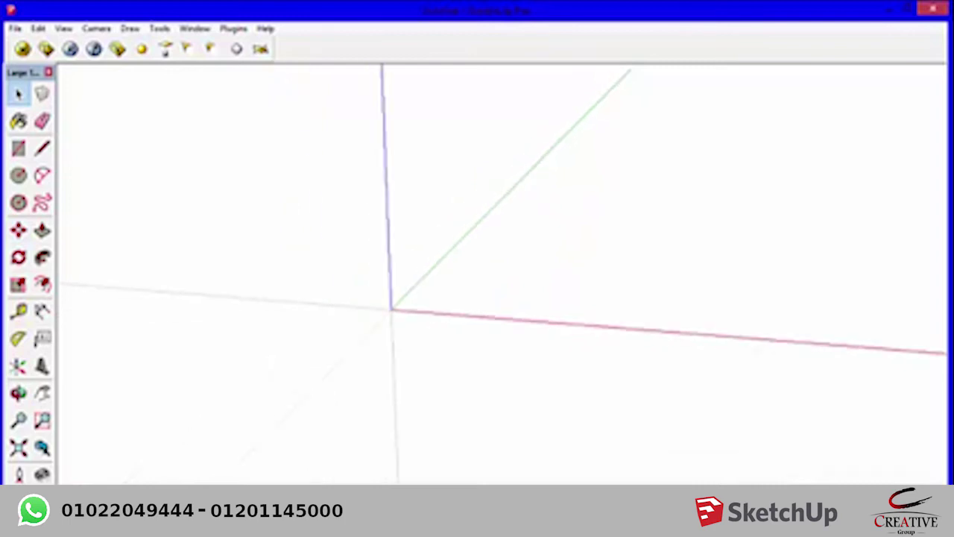
key("r")
left_click_drag(436, 292, 673, 260)
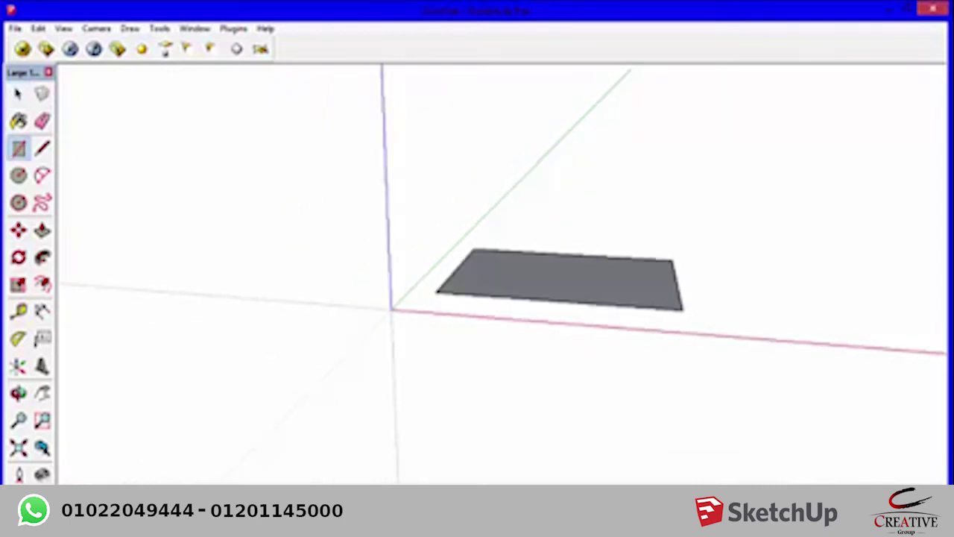
key("p")
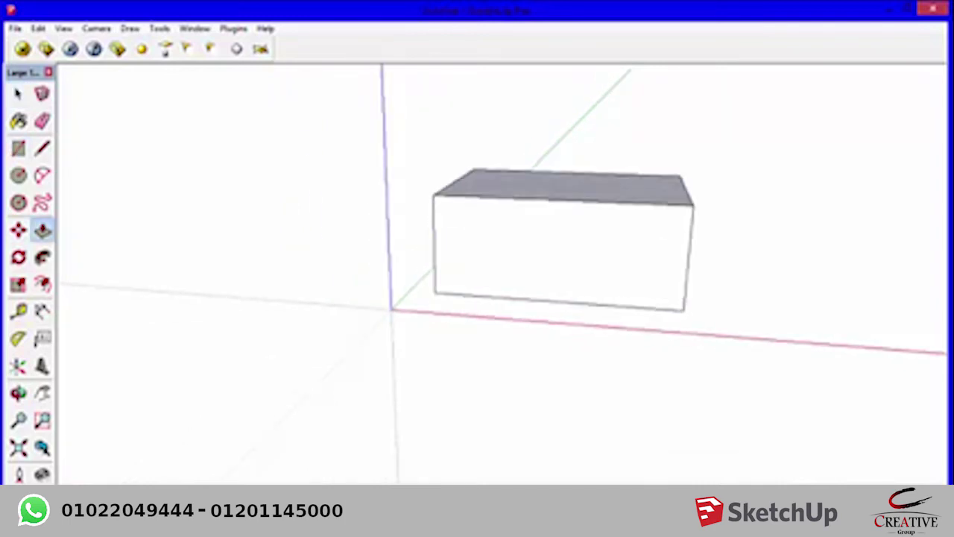
key("space")
- Orbit around the box, select it whole, then select its front and top faces
middle_click_drag(522, 335, 521, 224)
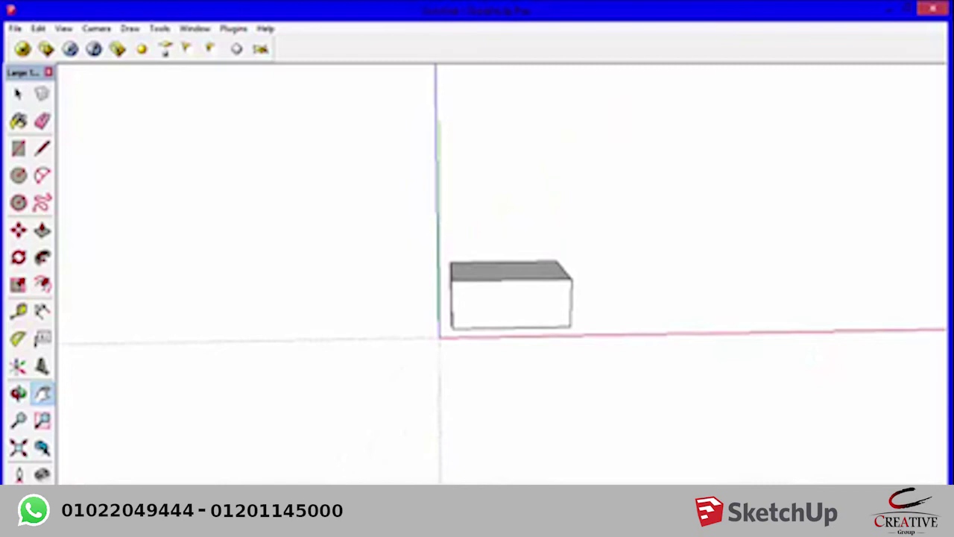
middle_click_drag(522, 223, 477, 313)
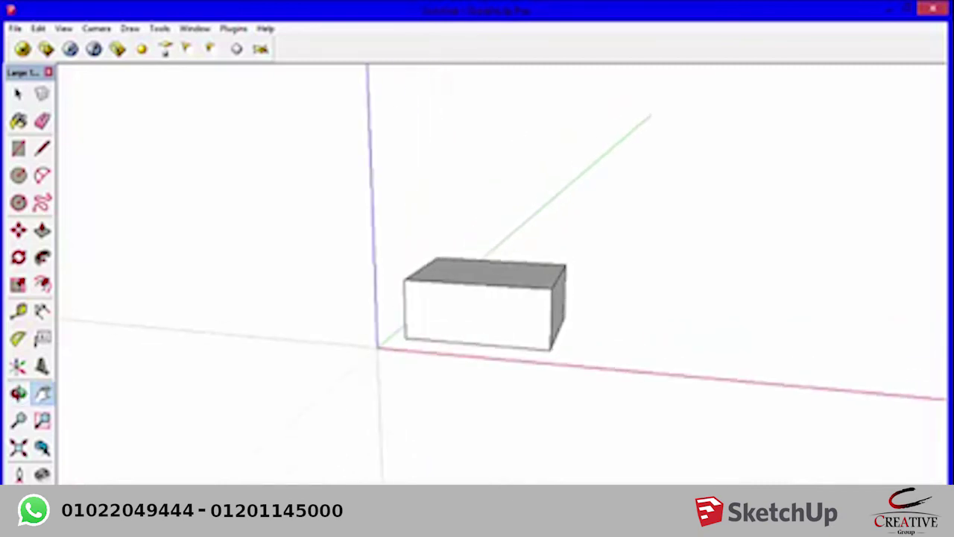
key("space")
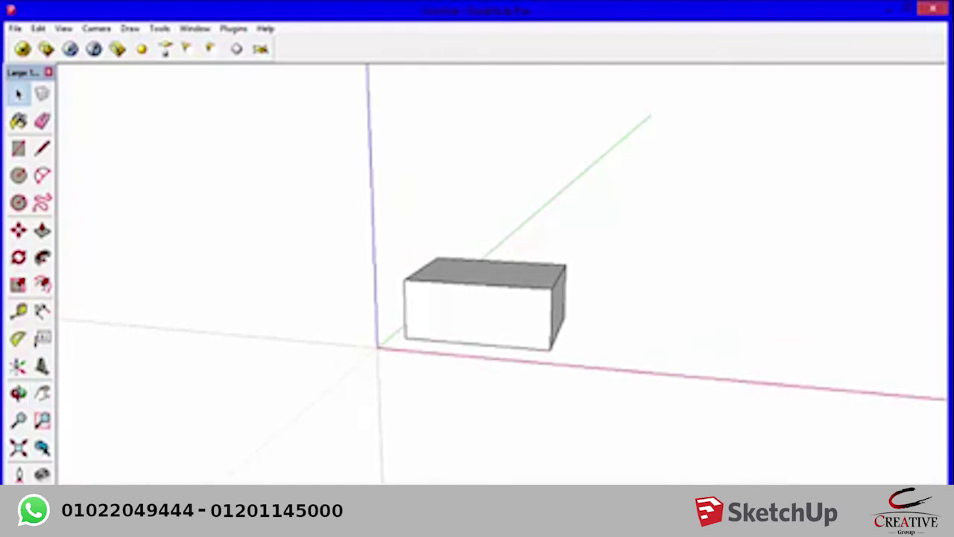
left_click_drag(646, 209, 339, 383)
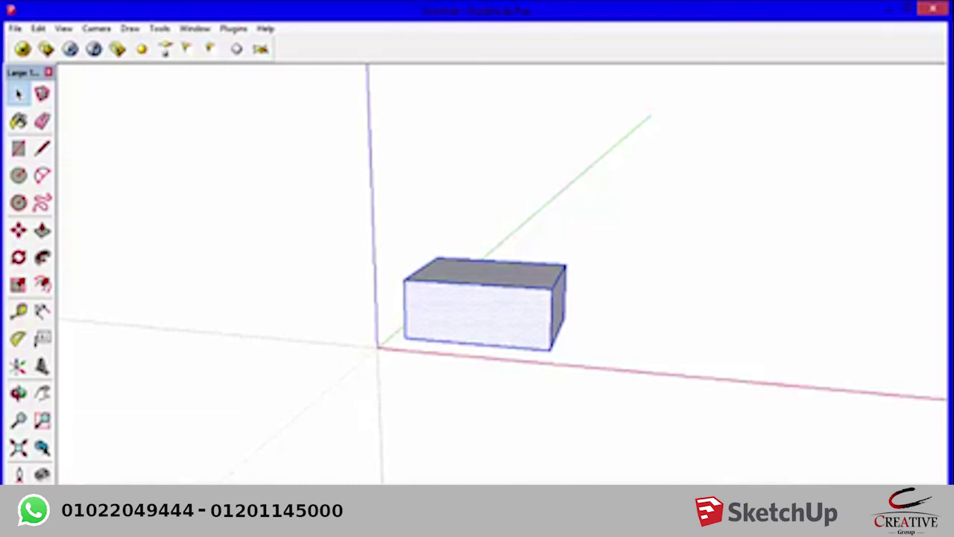
middle_click_drag(485, 313, 514, 284)
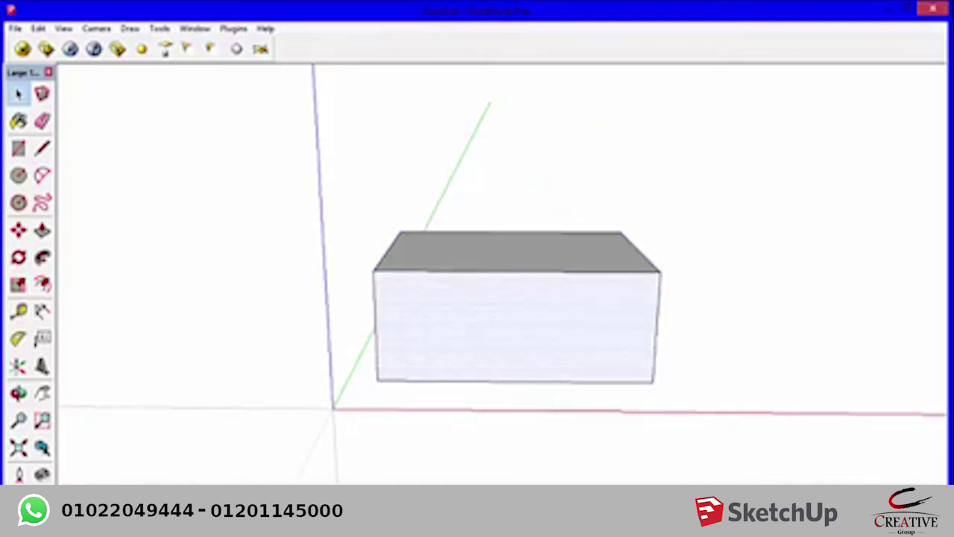
left_click(516, 327)
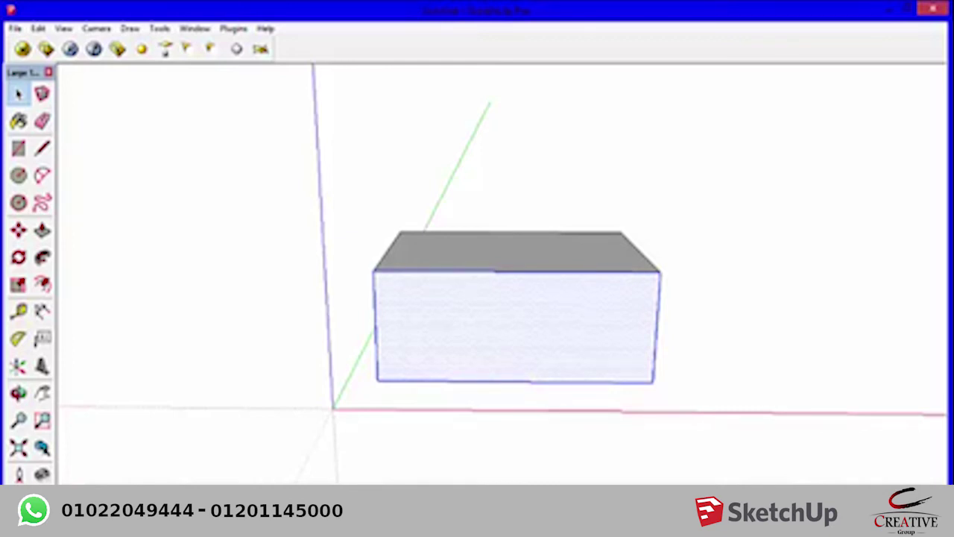
left_click(516, 251, "ctrl")
mouse_move(515, 306)
middle_mouse_down()
mouse_move(477, 313)
mouse_move(537, 313)
mouse_move(522, 317)
middle_mouse_up()
scroll(500, 313, "down", 3)
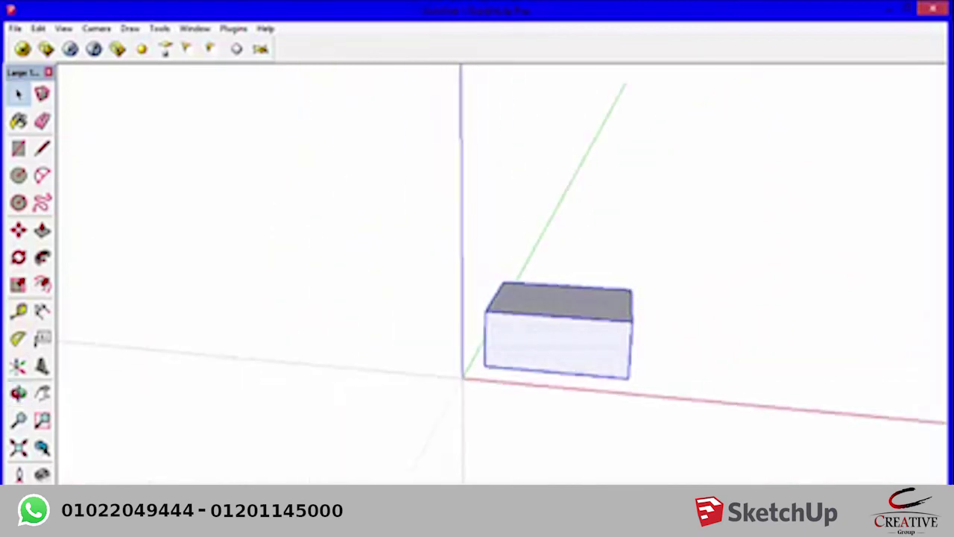
- Draw a rectangle right of the first box and extrude it into a second box
key("r")
left_click(695, 341)
left_click(843, 399)
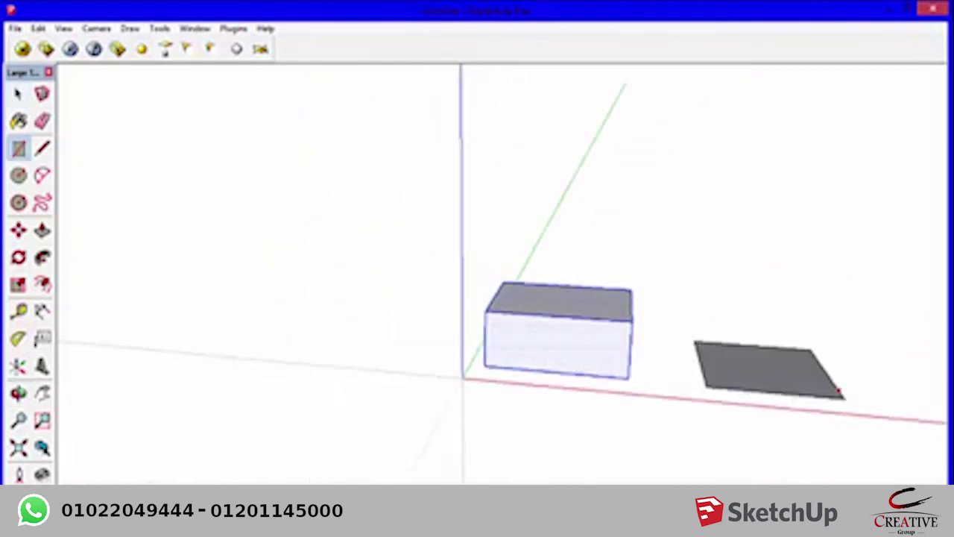
key("p")
double_click(772, 369)
key("space")
triple_click(779, 357)
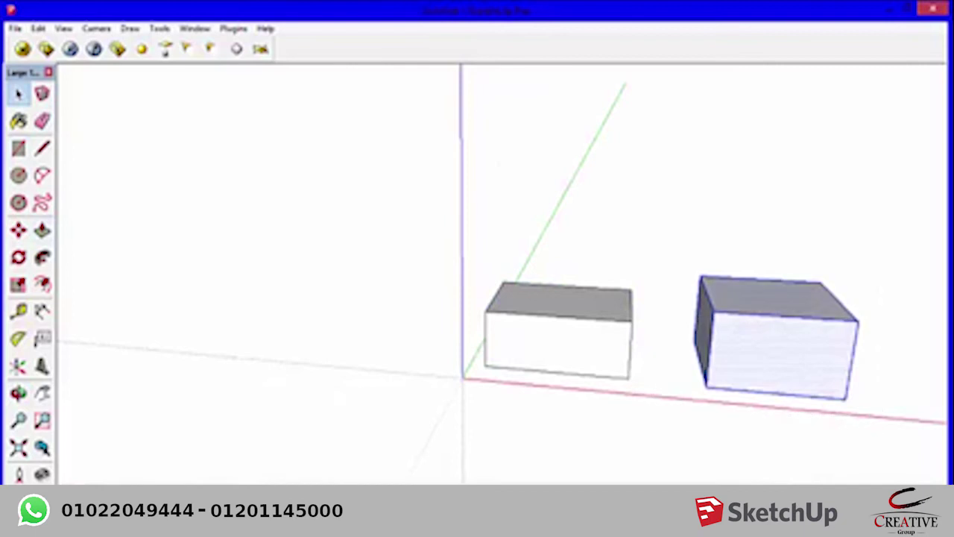
- Move the second box onto the first, select both, undo the move, then select the right box
key("m")
left_click(845, 399)
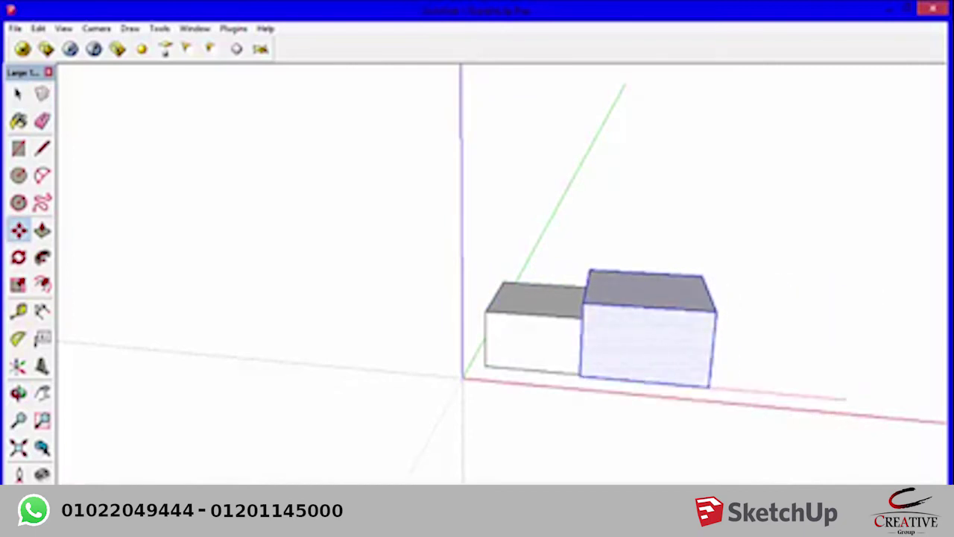
left_click(581, 311)
key("space")
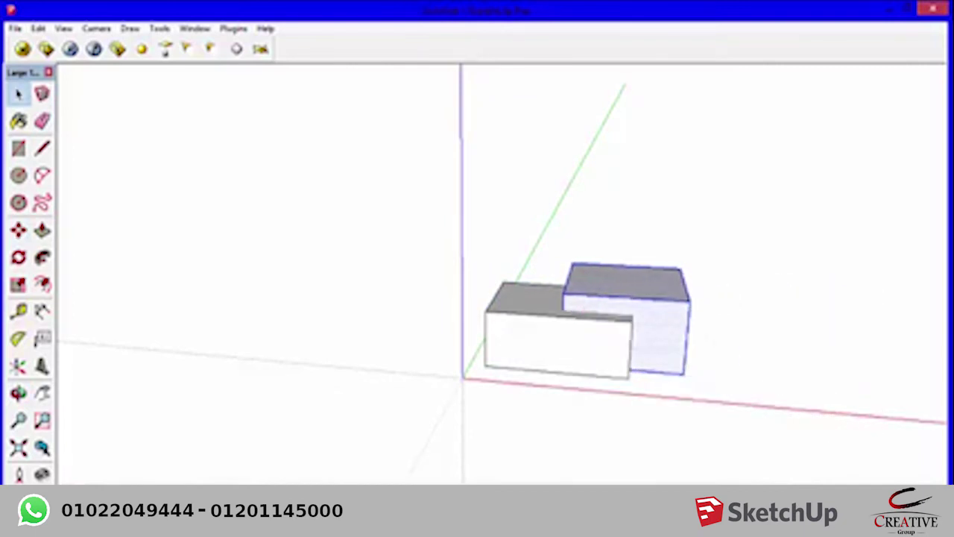
left_click_drag(469, 246, 708, 395)
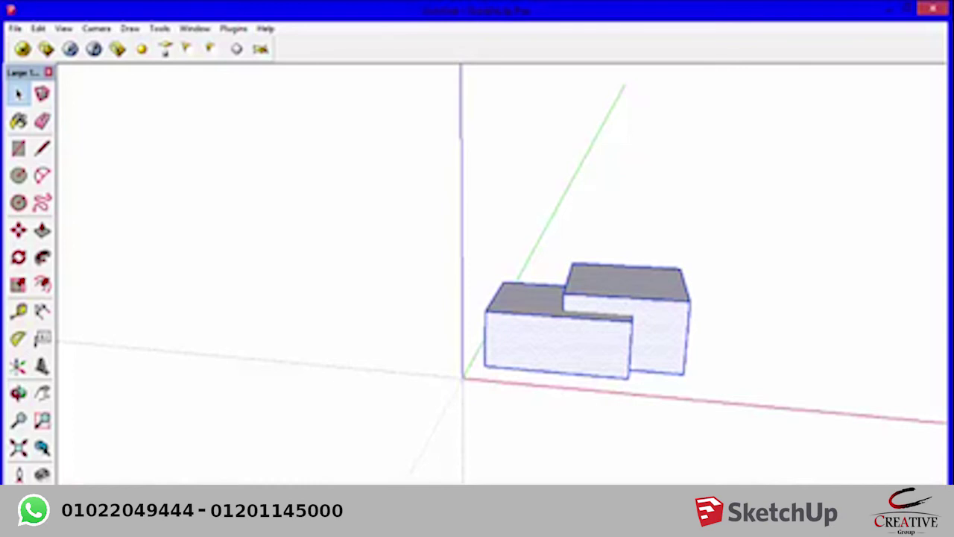
key("ctrl+z")
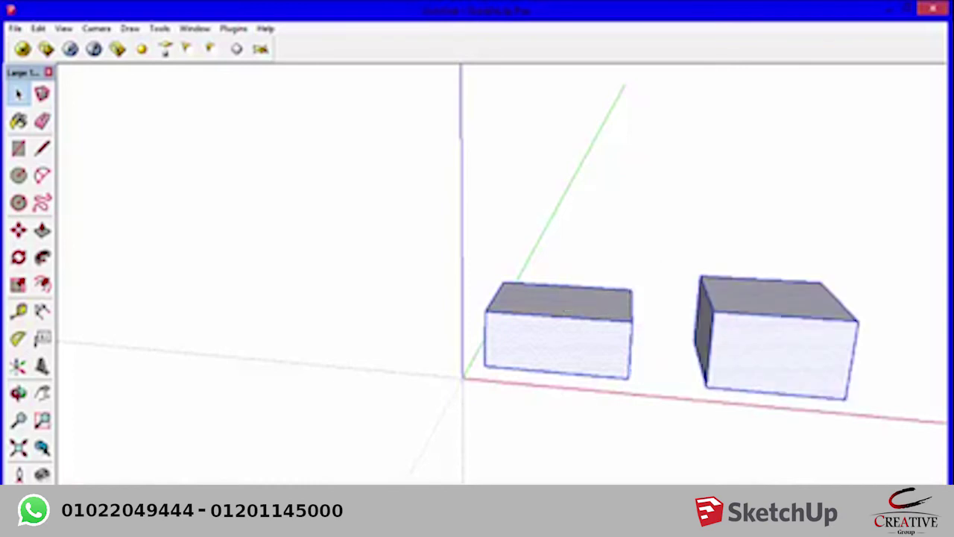
scroll(527, 351, "up", 3)
scroll(527, 350, "down", 3)
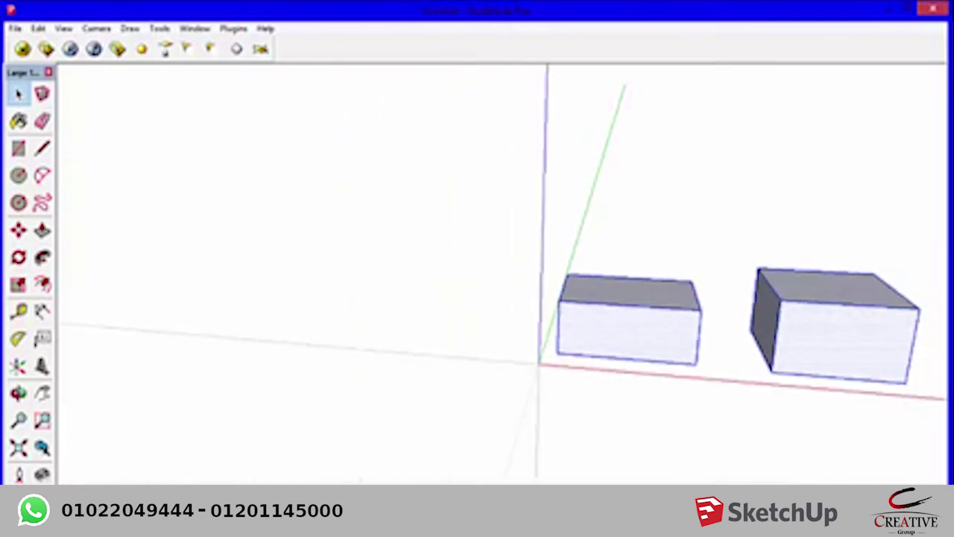
left_click_drag(947, 228, 778, 388)
- Delete the right box, select the remaining box, and start moving it from its bottom corner
key("Delete")
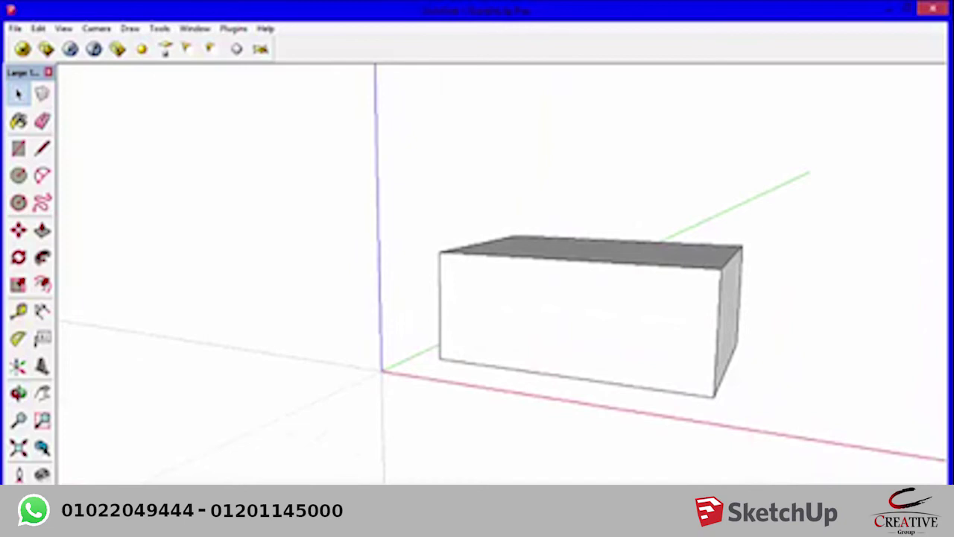
key("ctrl+a")
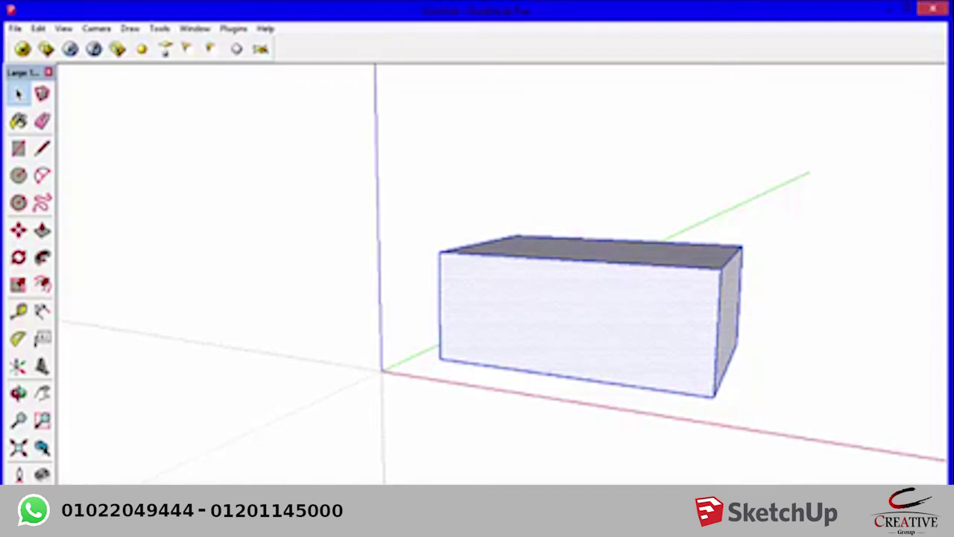
middle_click_drag(589, 313, 566, 298)
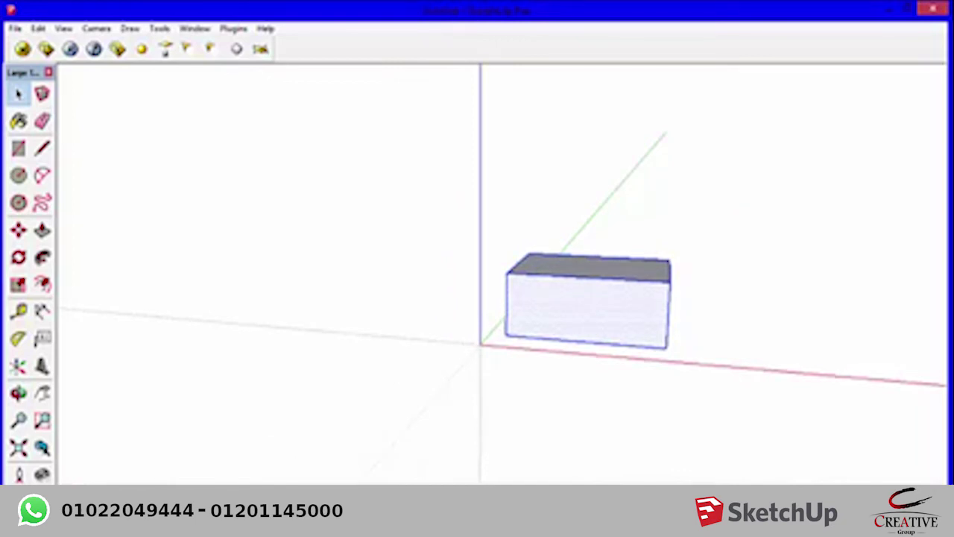
key("m")
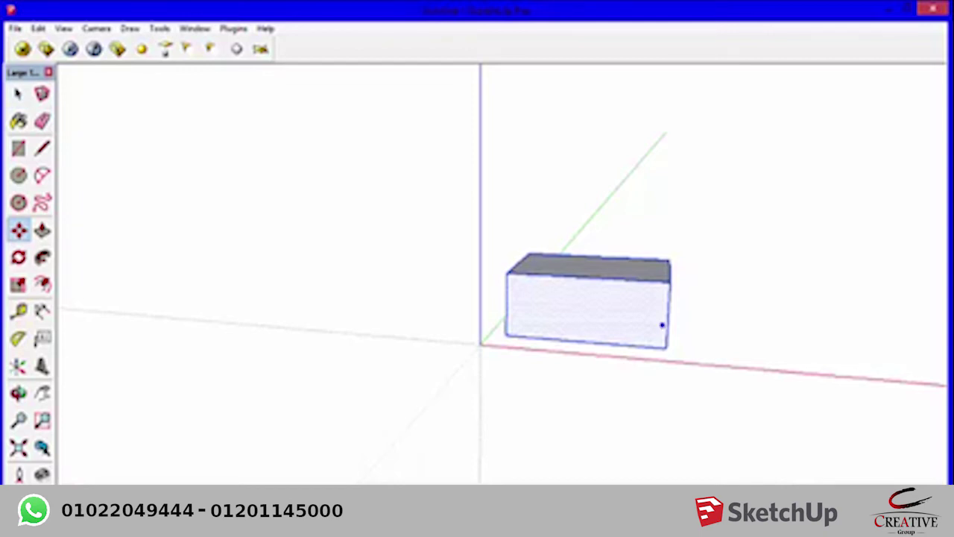
scroll(661, 325, "down", 3)
scroll(656, 323, "up", 4)
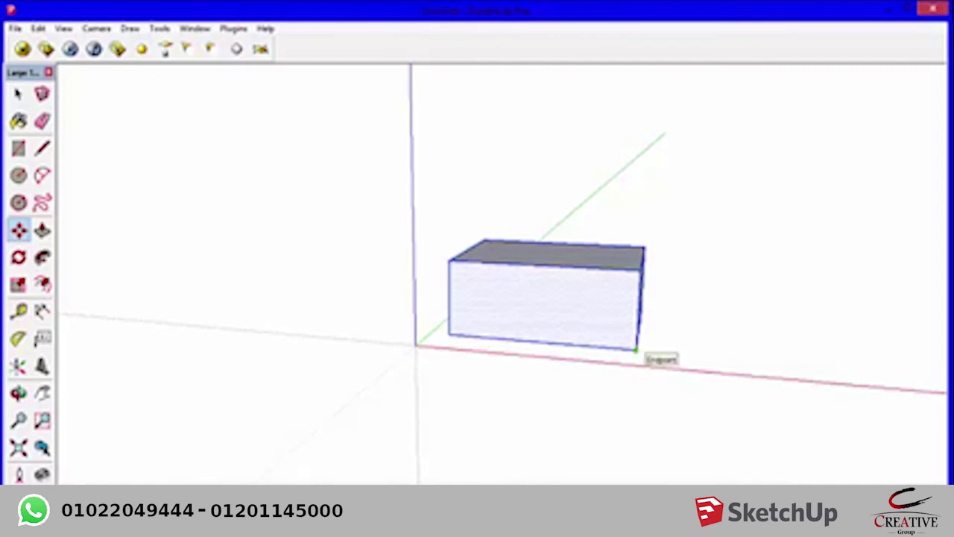
left_click(636, 349)
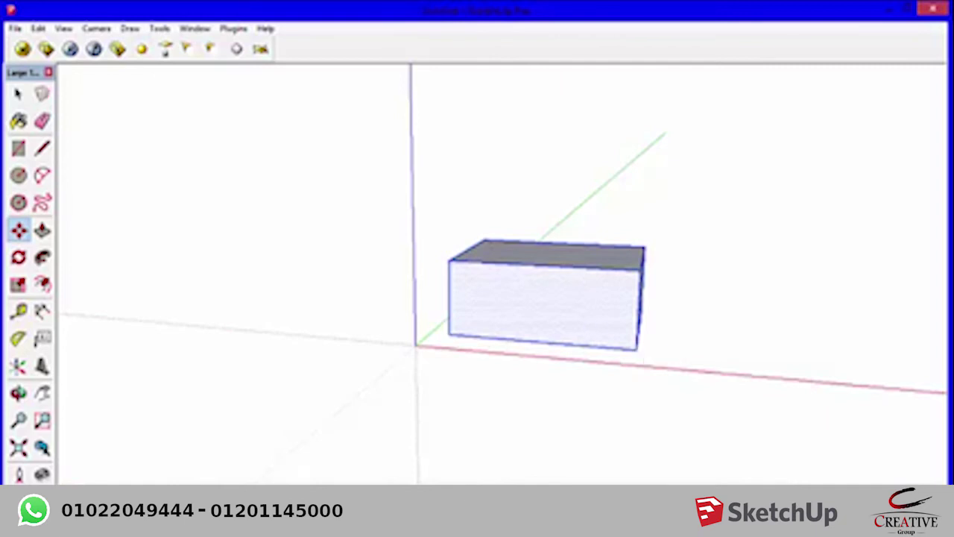
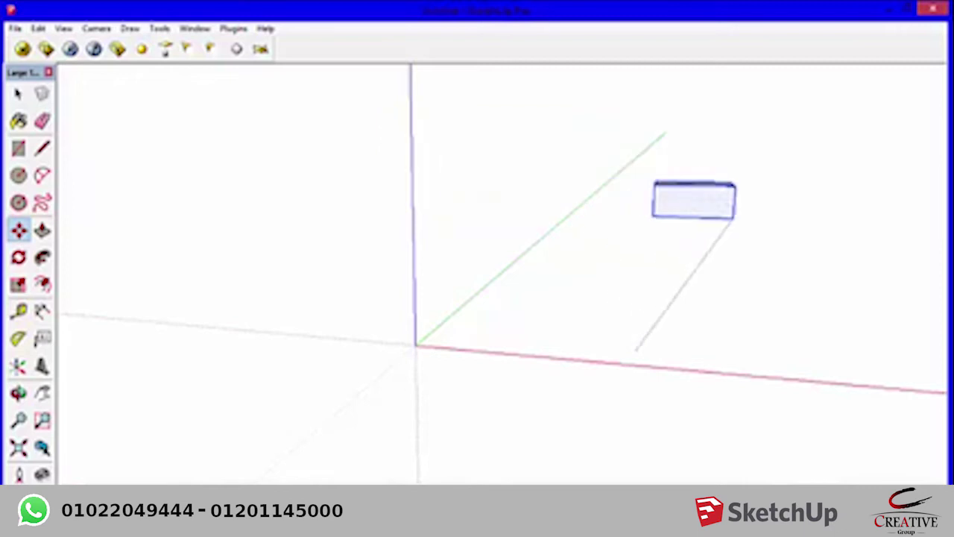
- Set the moved box down on the line's endpoint, then delete it so only the axes remain
mouse_move(597, 299)
middle_mouse_down()
mouse_move(417, 313)
mouse_move(402, 305)
middle_mouse_up()
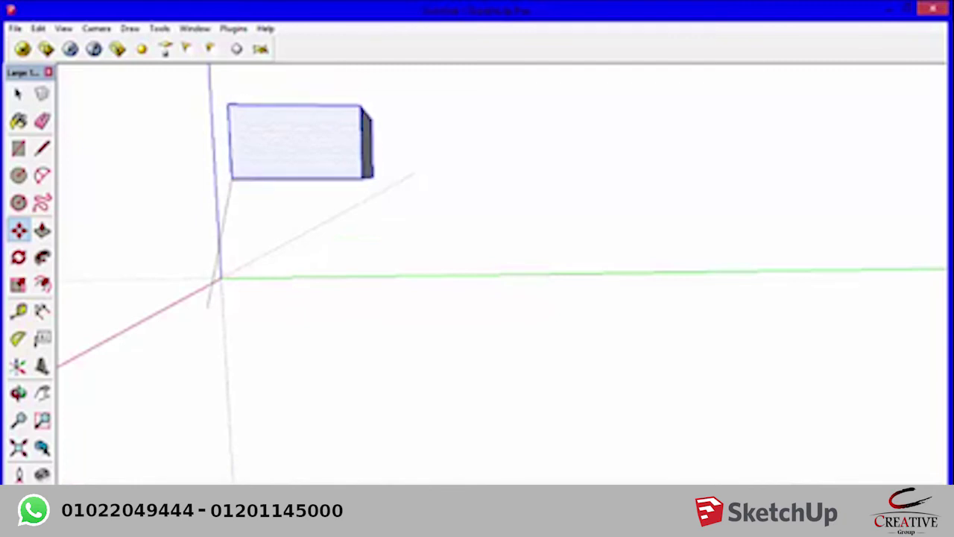
middle_click_drag(477, 299, 596, 298)
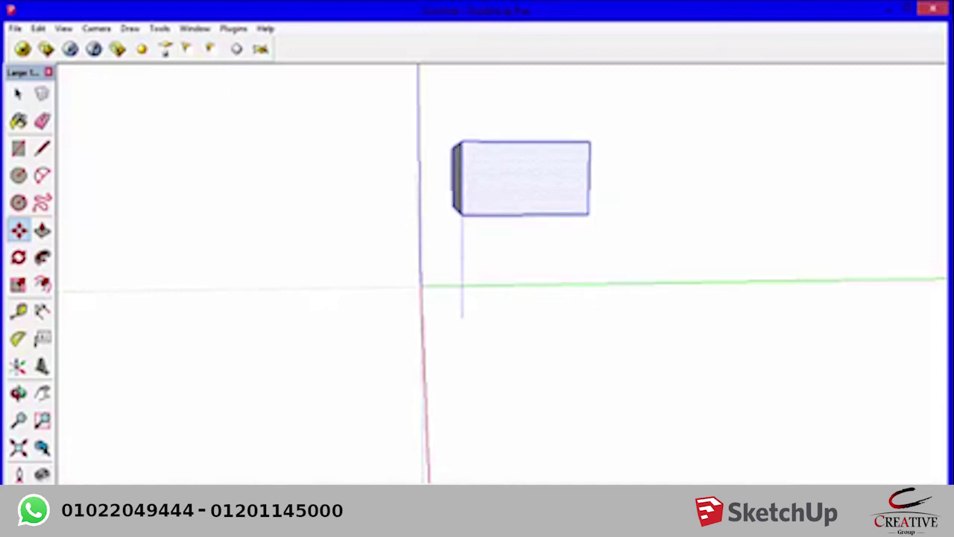
left_click(471, 197)
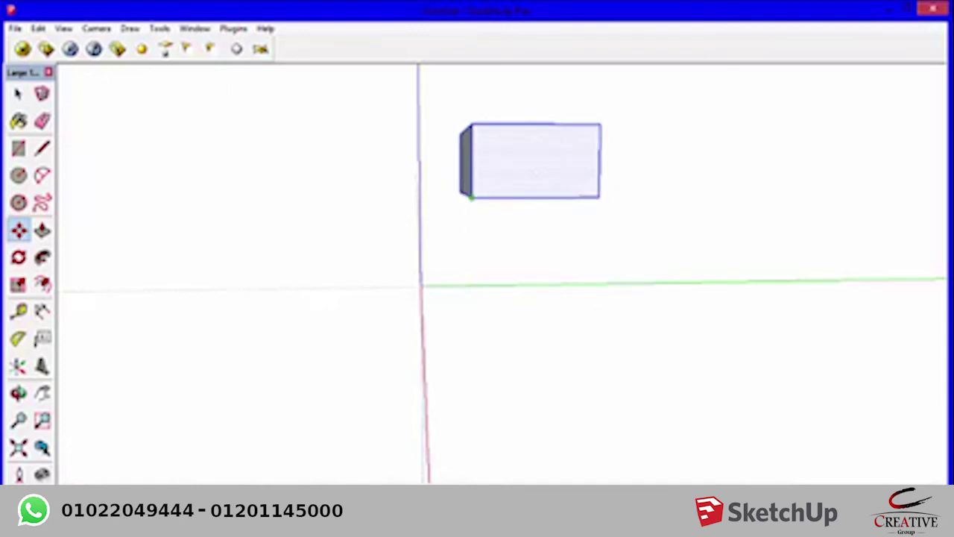
middle_click_drag(522, 299, 477, 298)
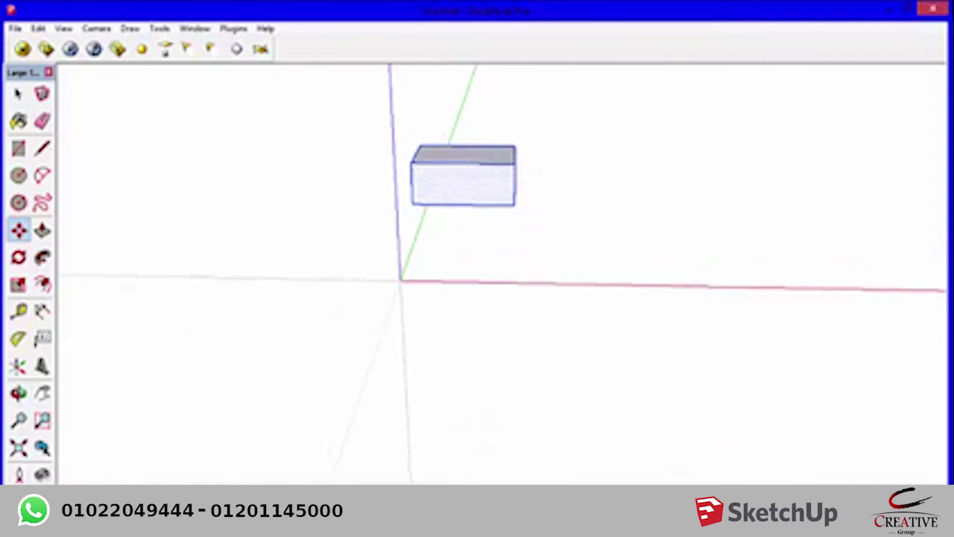
key("Delete")
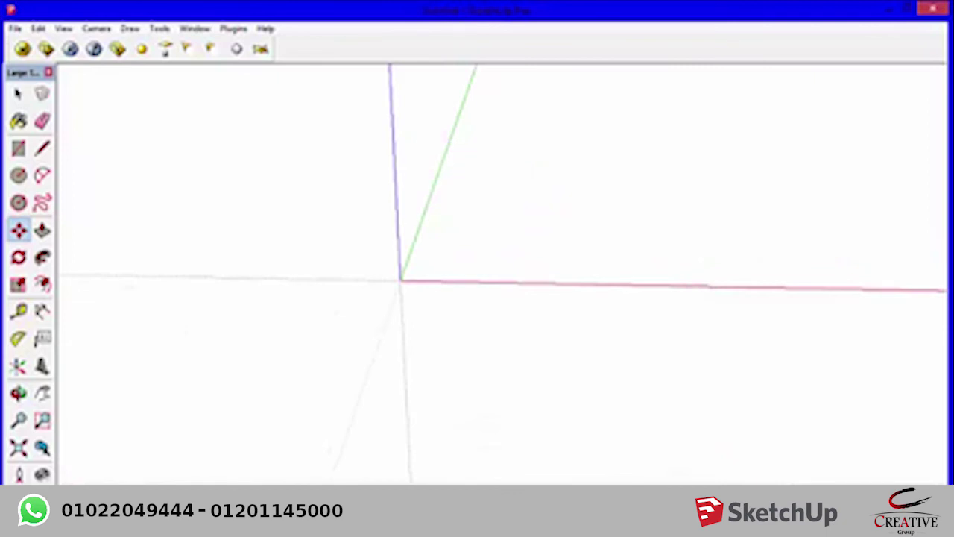
- Draw a ground rectangle, push/pull it up into a box, and delete its front face
middle_click_drag(478, 298, 485, 316, "shift")
key("r")
left_click(475, 218)
left_click(631, 292)
key("p")
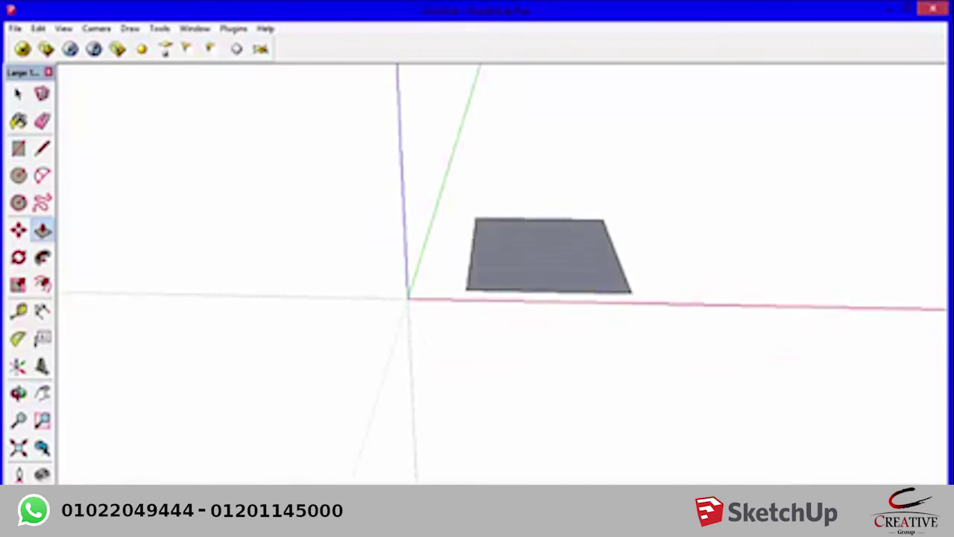
left_click_drag(548, 254, 548, 186)
middle_click_drag(522, 261, 582, 246)
key("space")
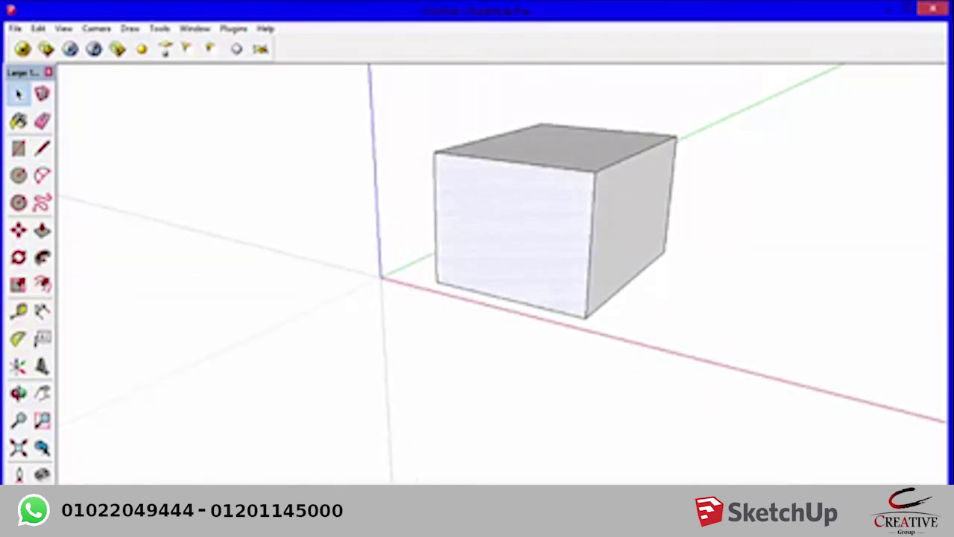
key("Delete")
- Draw a small flat rectangle on the ground beside the open box
scroll(543, 292, "down", 2)
key("r")
left_click(396, 365)
left_click(448, 366)
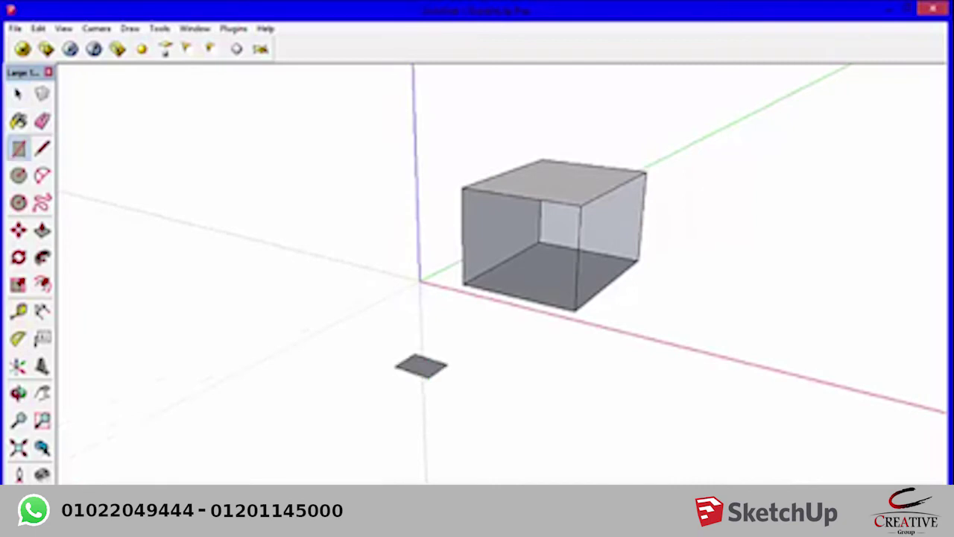
- Thicken the small rectangle into a thin slab and rotate it to stand upright
key("space")
left_click_drag(379, 334, 477, 405)
key("p")
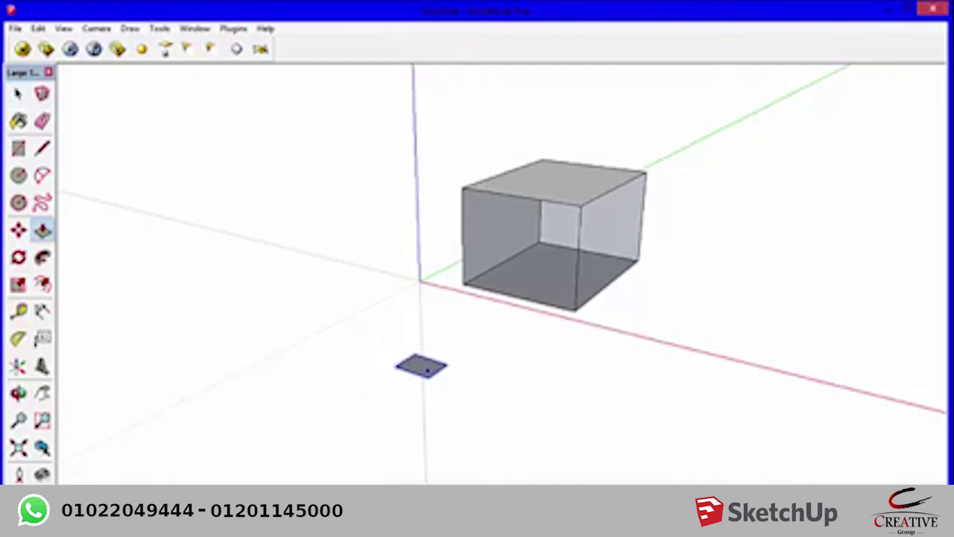
left_click_drag(422, 367, 428, 364)
key("space")
left_click_drag(380, 333, 450, 388)
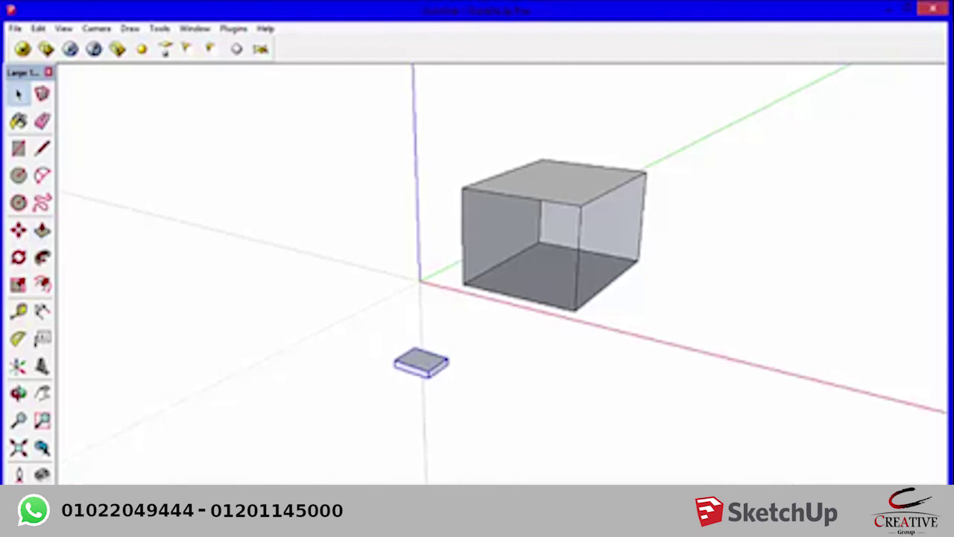
key("q")
left_click(427, 378)
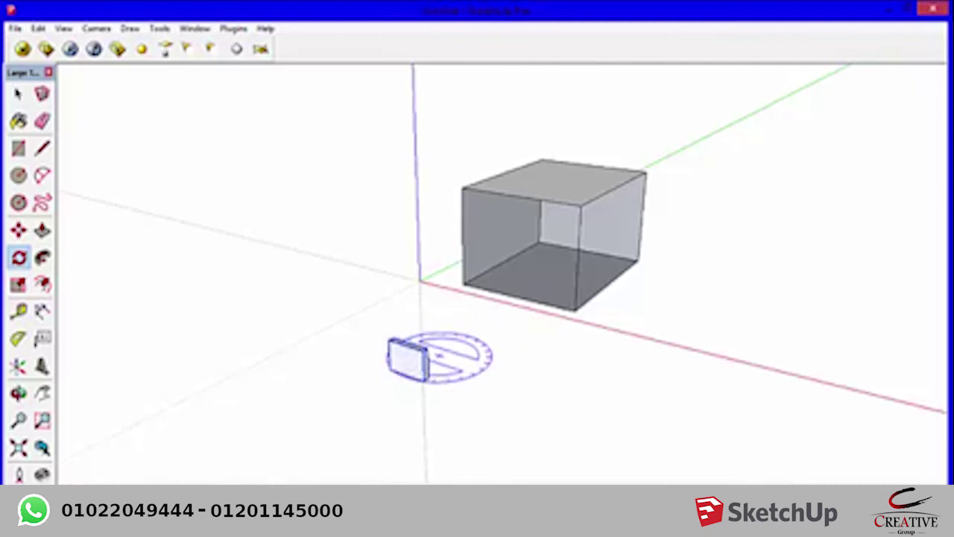
left_click(778, 159)
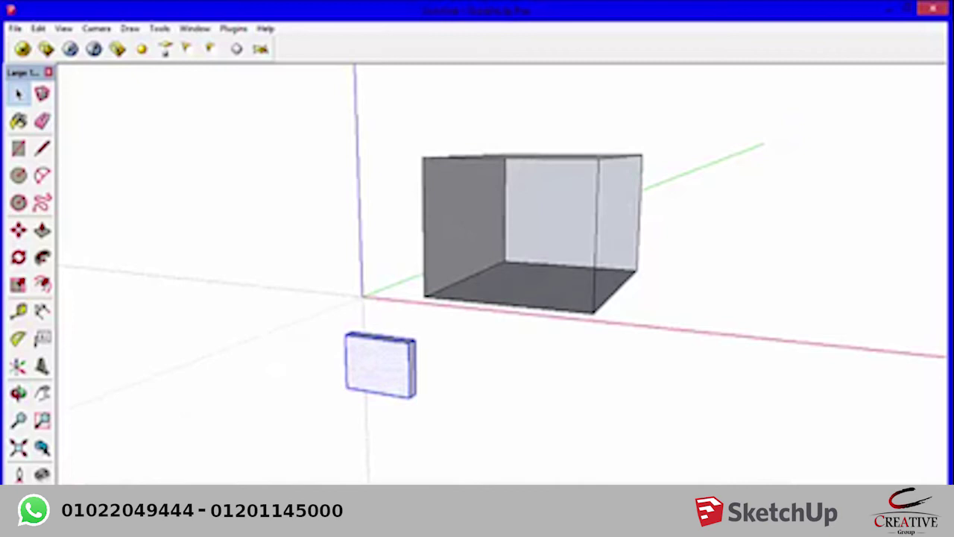
- Move the upright panel against the open box's upper edge
key("m")
left_click(415, 396)
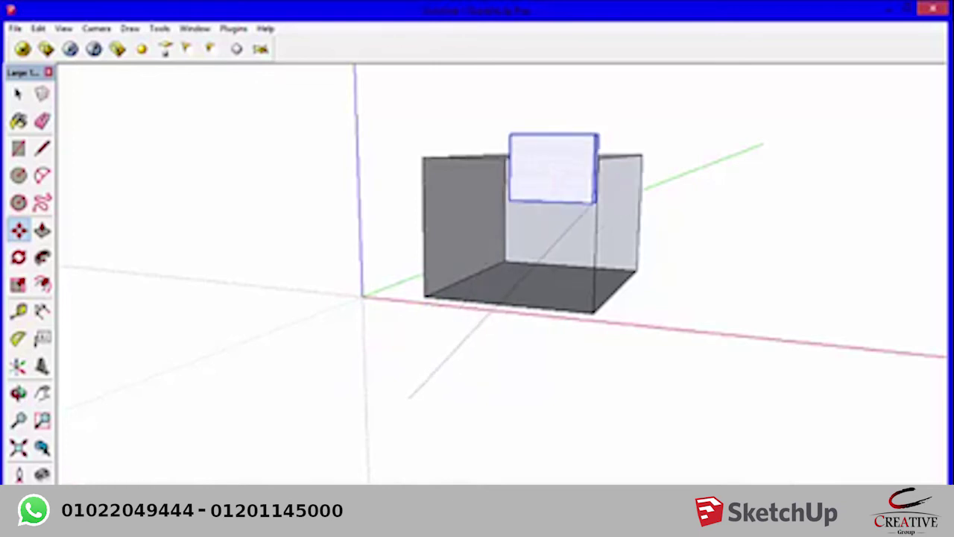
left_click(630, 201)
middle_click_drag(630, 202, 448, 209)
left_click(464, 174)
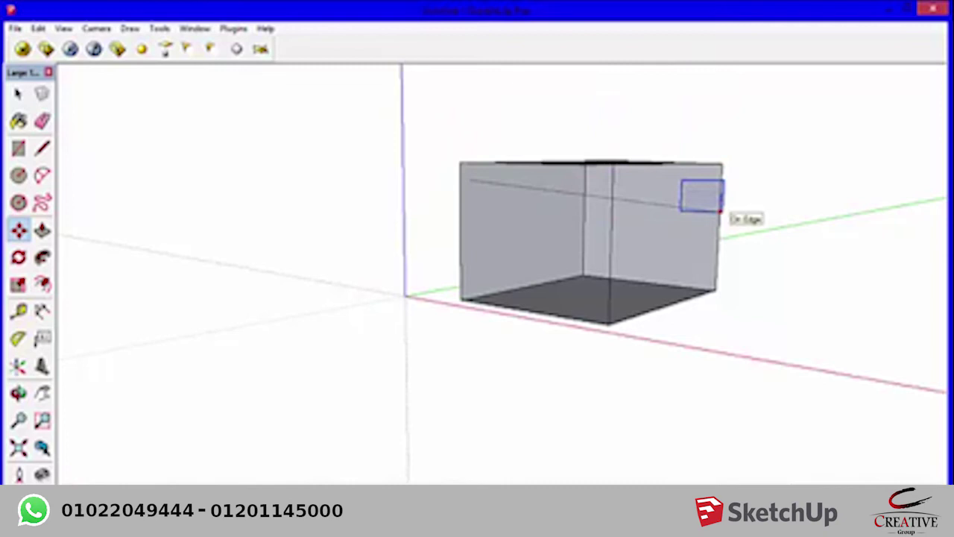
- Move the panel along the axes, down the inside wall and onto the right side wall
middle_click_drag(727, 213, 507, 225)
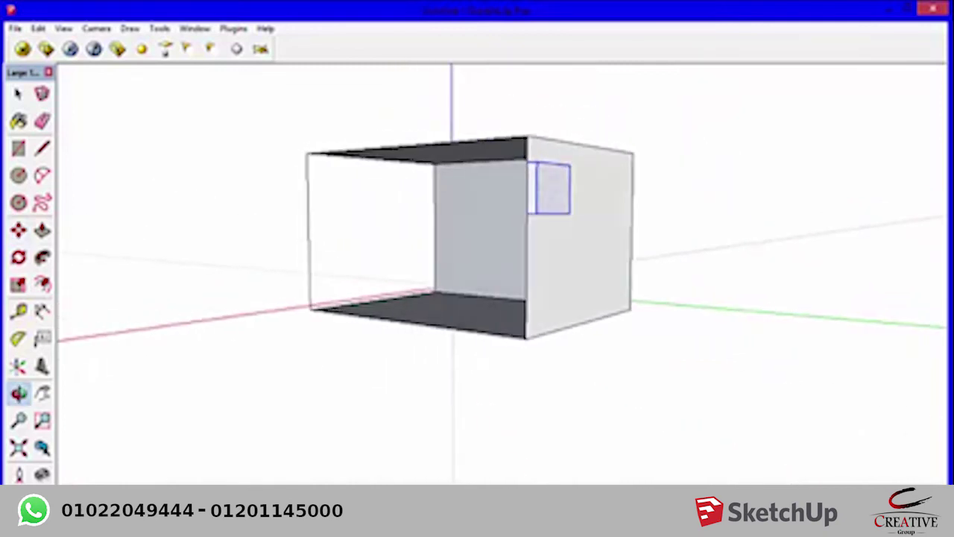
key("m")
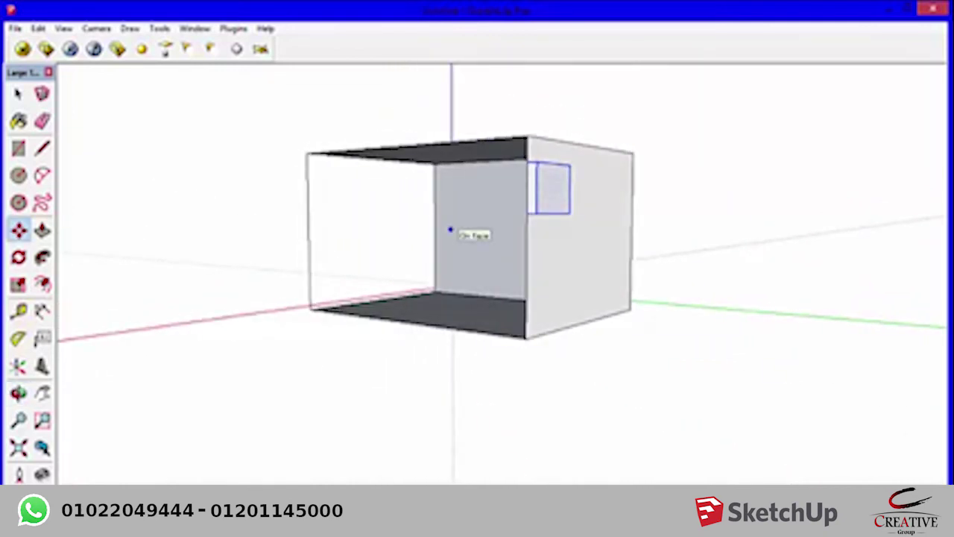
left_click_drag(514, 210, 127, 160)
mouse_move(127, 160)
middle_mouse_down()
mouse_move(187, 254)
mouse_move(267, 233)
middle_mouse_up()
left_click_drag(266, 233, 575, 228)
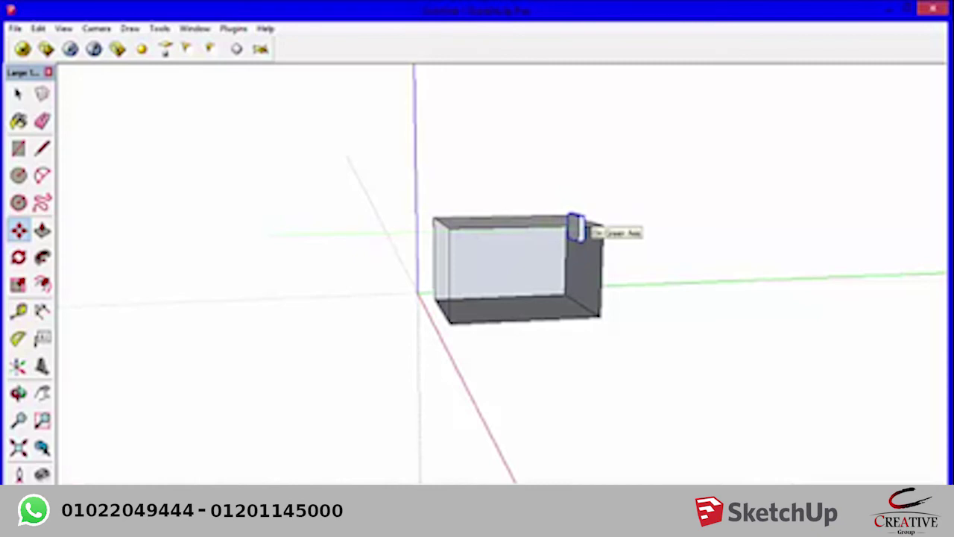
scroll(576, 227, "up", 3)
scroll(575, 228, "up", 3)
left_click_drag(534, 129, 536, 350)
scroll(521, 343, "down", 2)
scroll(485, 328, "down", 3)
scroll(448, 321, "down", 1)
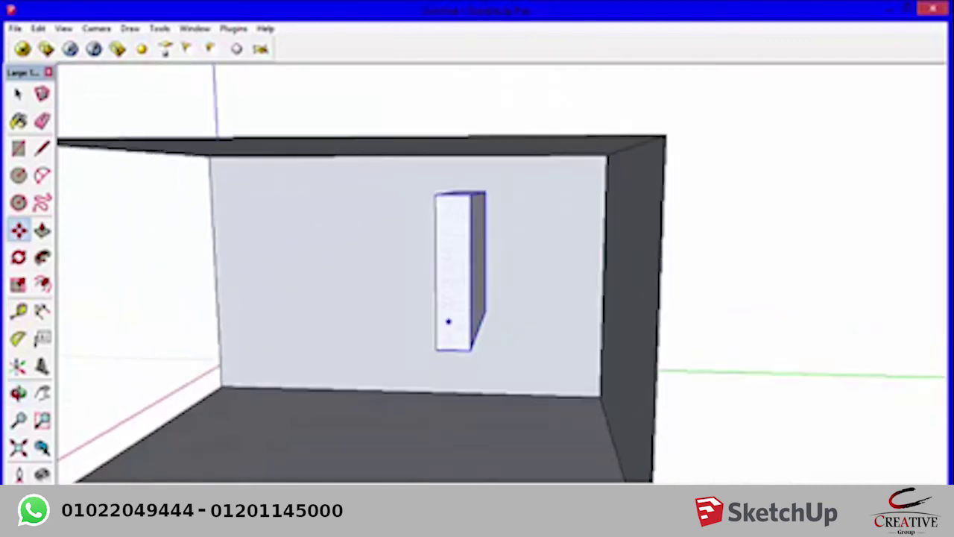
left_click_drag(448, 321, 622, 326)
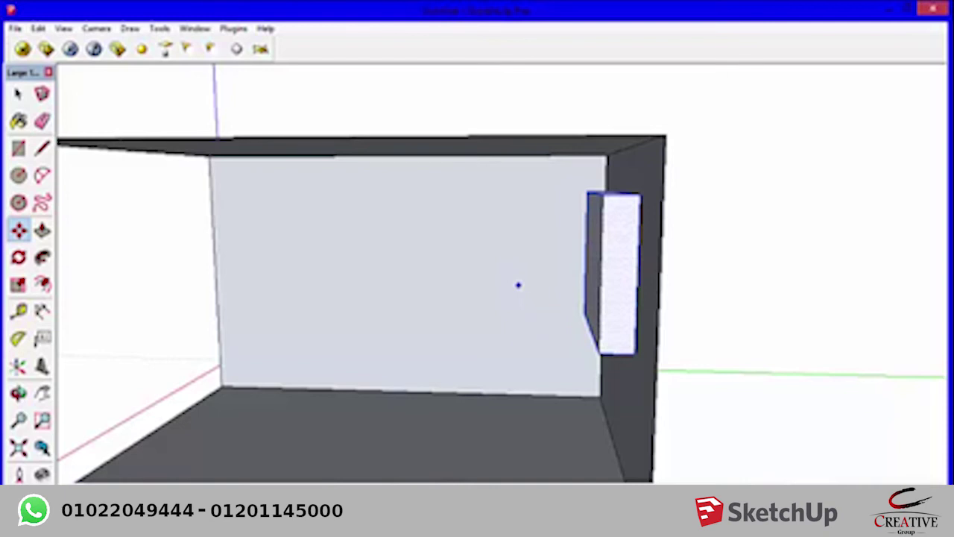
- Reposition the panel flat on the wall face near its top, like a small window
middle_click_drag(518, 284, 522, 284)
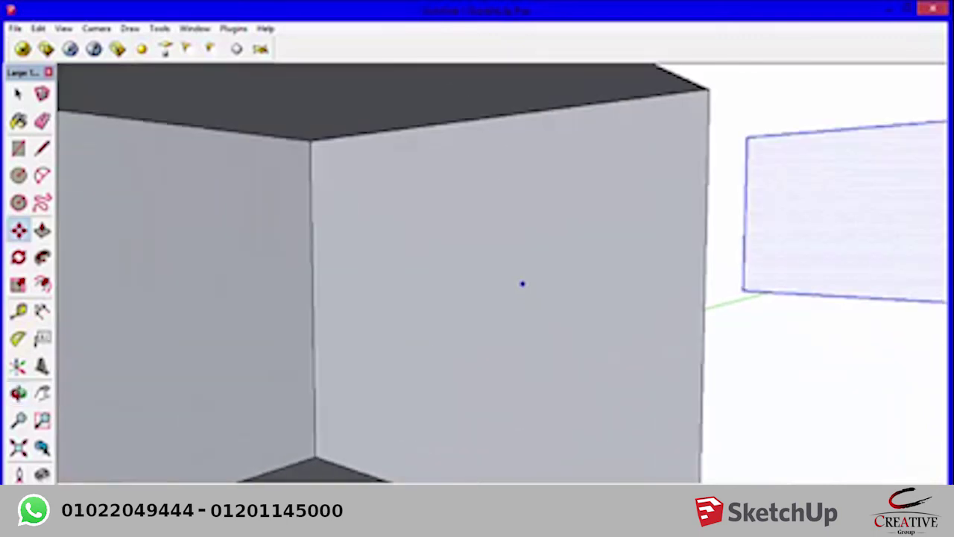
key("m")
left_click(750, 221)
left_click(376, 240)
left_click(374, 223)
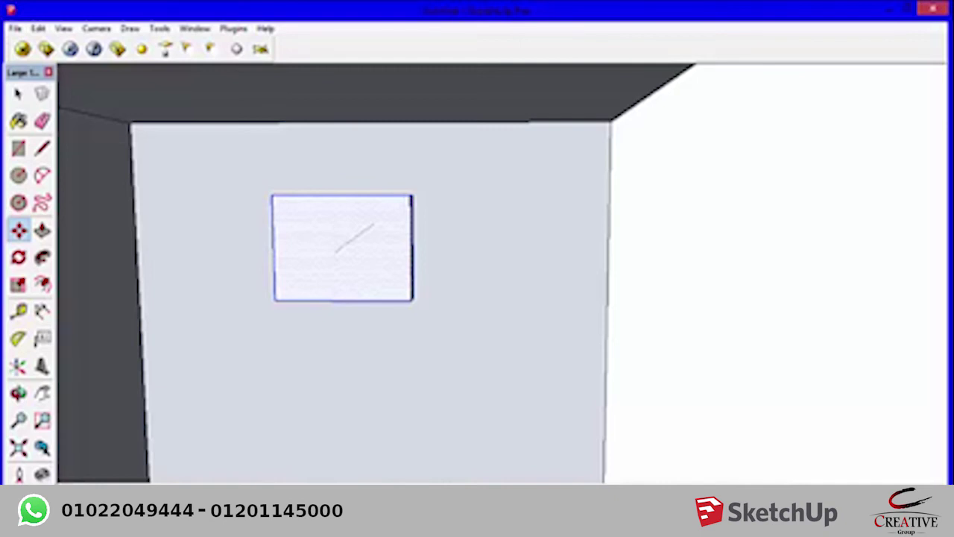
left_click(307, 269)
scroll(307, 269, "down", 3)
scroll(312, 272, "down", 2)
- Window-select the whole box together with its panel
mouse_move(314, 273)
middle_mouse_down("shift")
mouse_move(425, 156)
mouse_move(411, 208)
middle_mouse_up("shift")
key("space")
left_click_drag(501, 331, 290, 156)
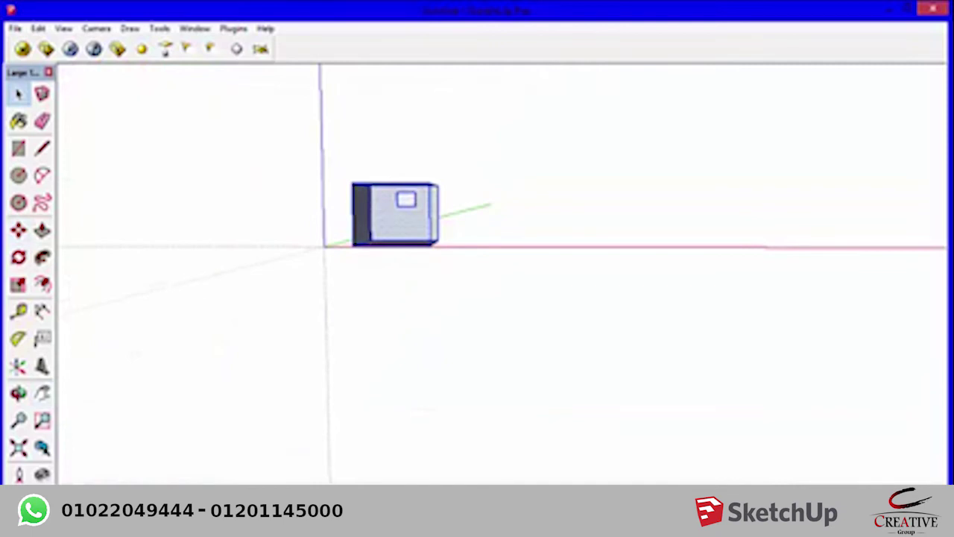
- Delete the selected box and bring the axes origin into view
key("Delete")
middle_click_drag(418, 223, 356, 246)
scroll(477, 269, "down", 3)
left_click_drag(373, 149, 335, 322)
- Draw a small rectangle near the axes origin and zoom in on it
key("r")
left_click(299, 306)
left_click(343, 346)
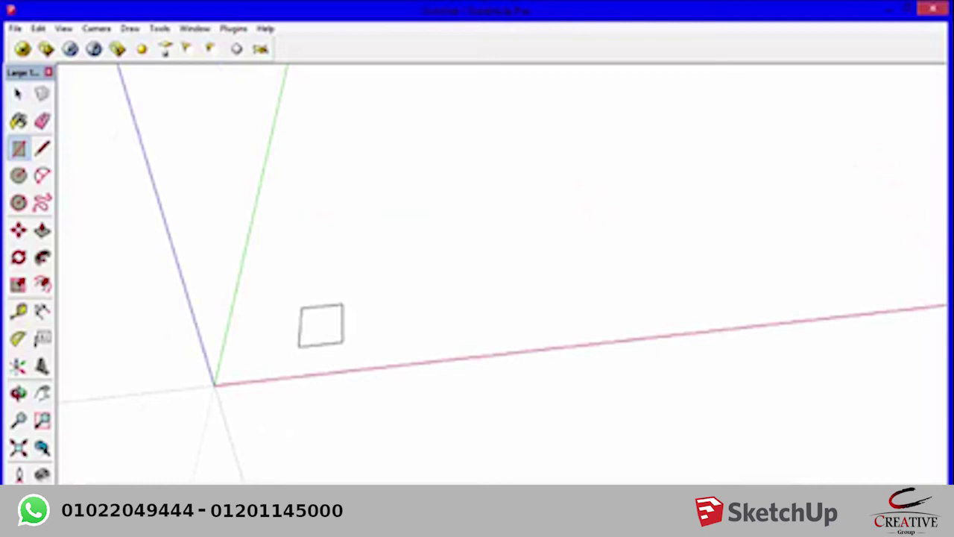
key("Escape")
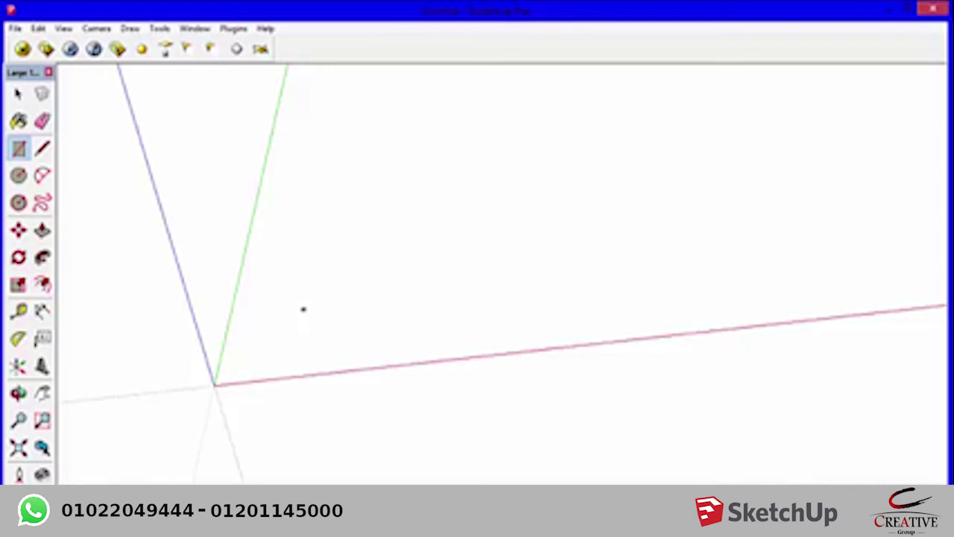
scroll(303, 308, "up", 2)
scroll(298, 309, "up", 2)
scroll(298, 311, "up", 3)
scroll(305, 269, "up", 1)
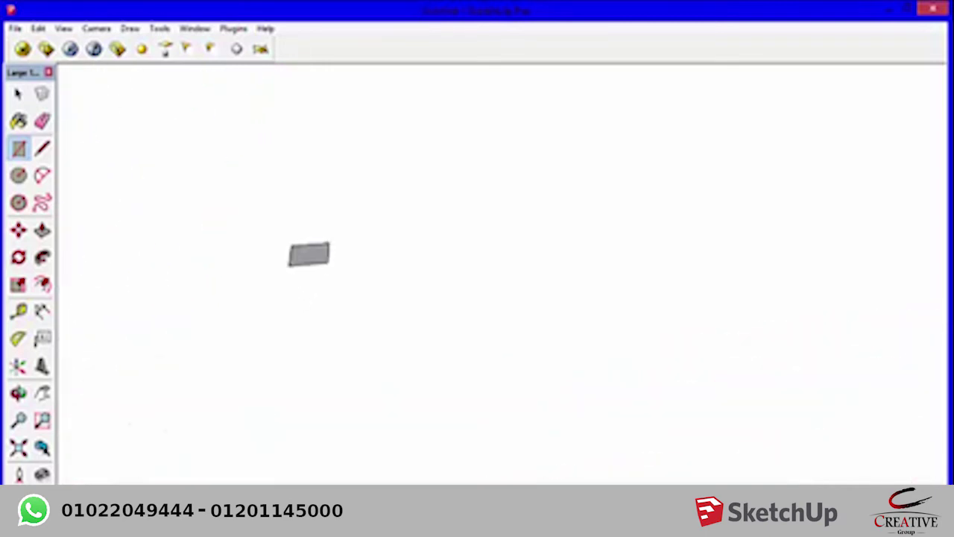
- Zoom, pan and orbit the view around the axes origin to see it from a new angle
scroll(298, 313, "up", 2)
scroll(283, 373, "up", 2)
middle_click_drag(283, 418, 313, 343, "shift")
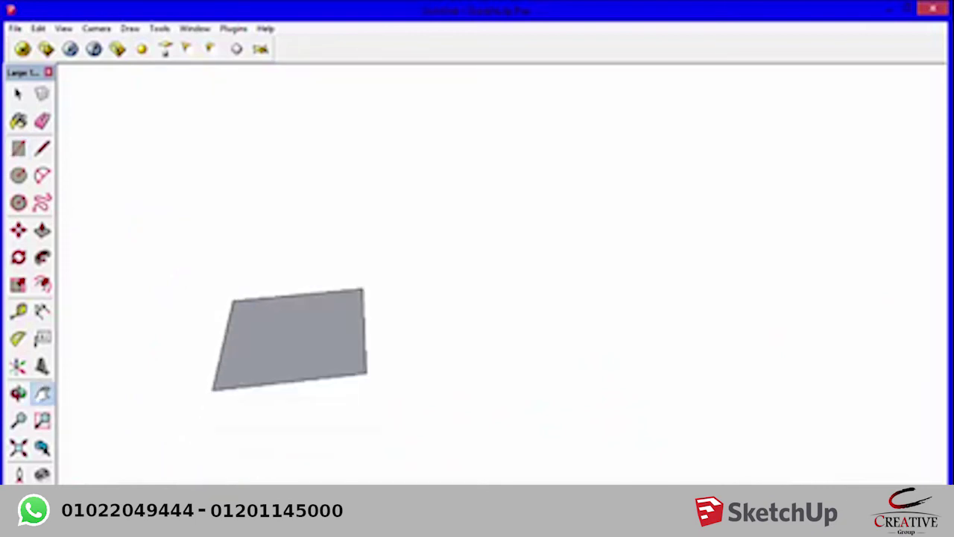
scroll(323, 294, "up", 3)
scroll(324, 295, "up", 3)
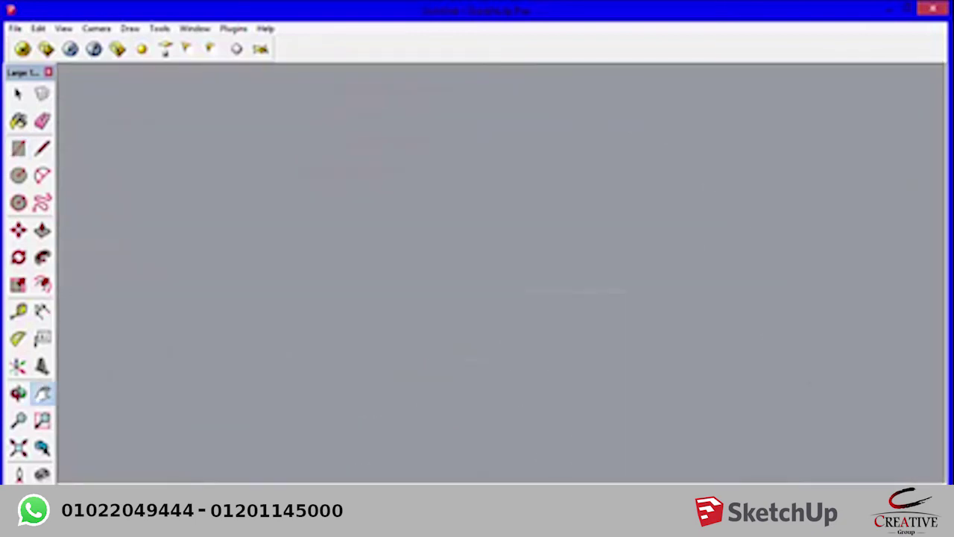
scroll(323, 295, "up", 2)
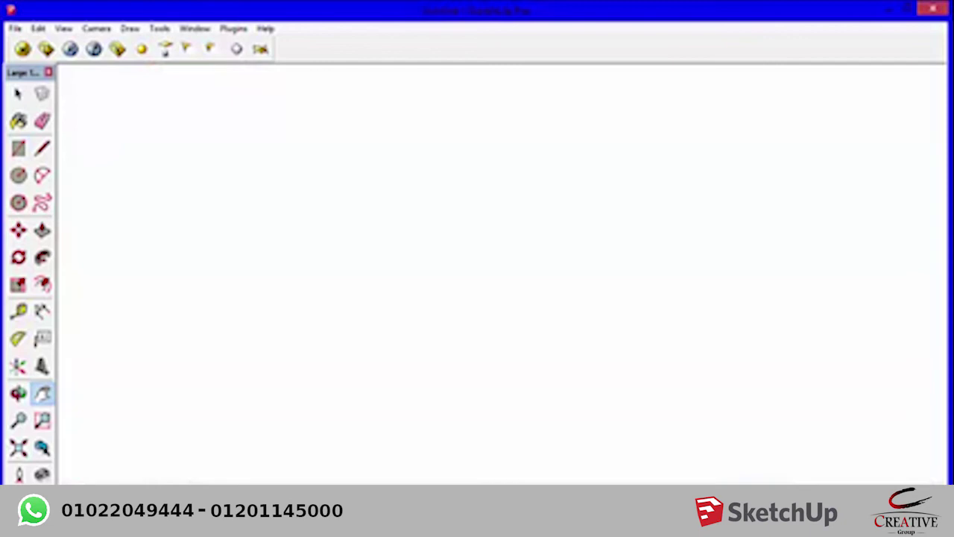
middle_click_drag(298, 224, 186, 108)
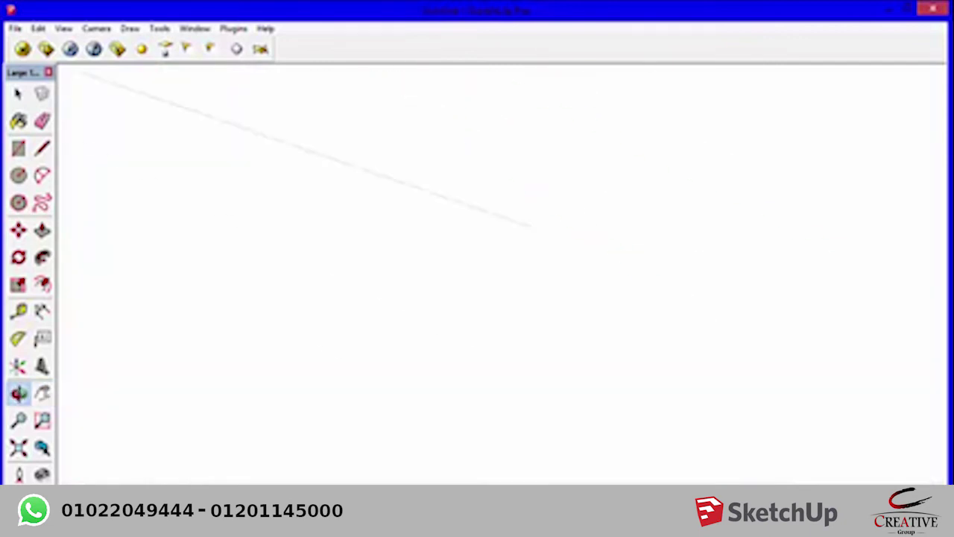
key("h")
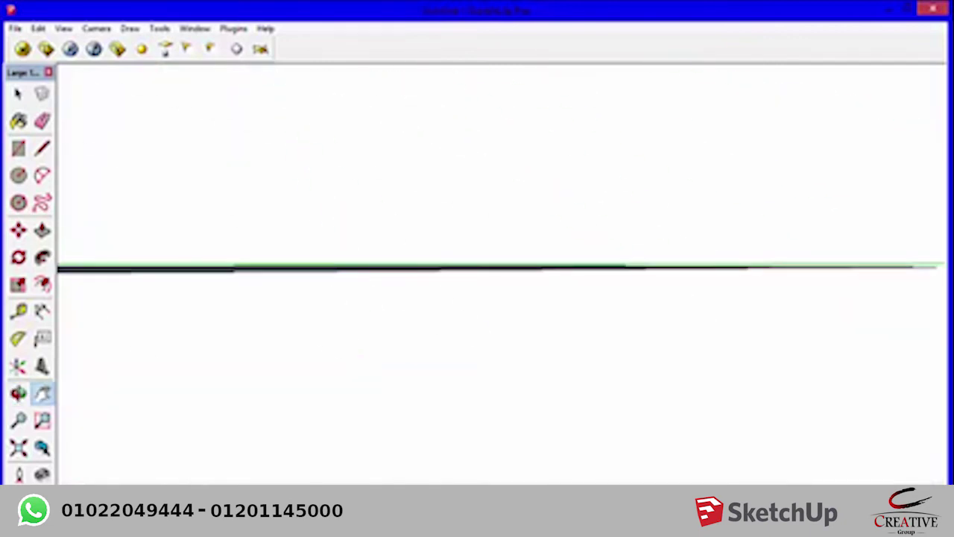
scroll(492, 268, "down", 3)
mouse_move(477, 268)
middle_mouse_down()
mouse_move(477, 313)
mouse_move(477, 224)
middle_mouse_up()
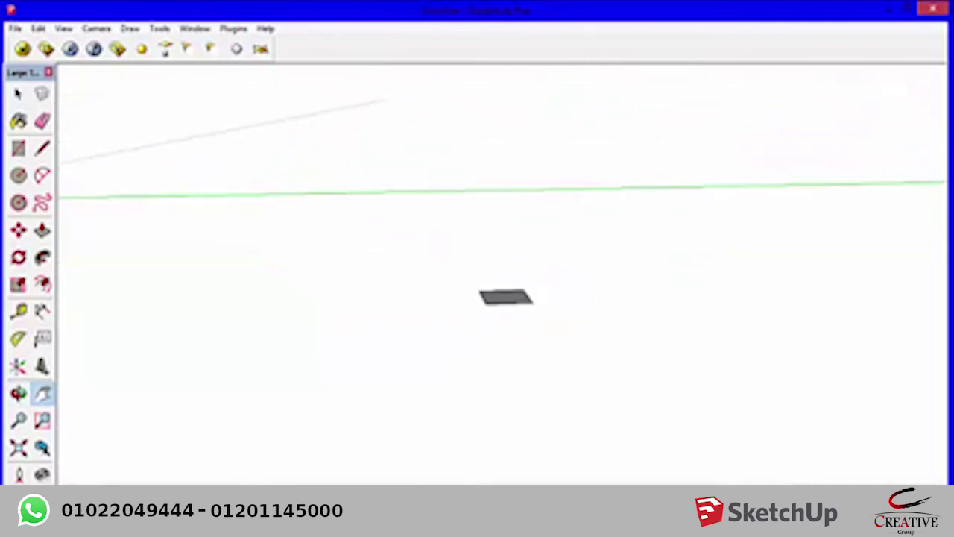
middle_click_drag(516, 294, 470, 303)
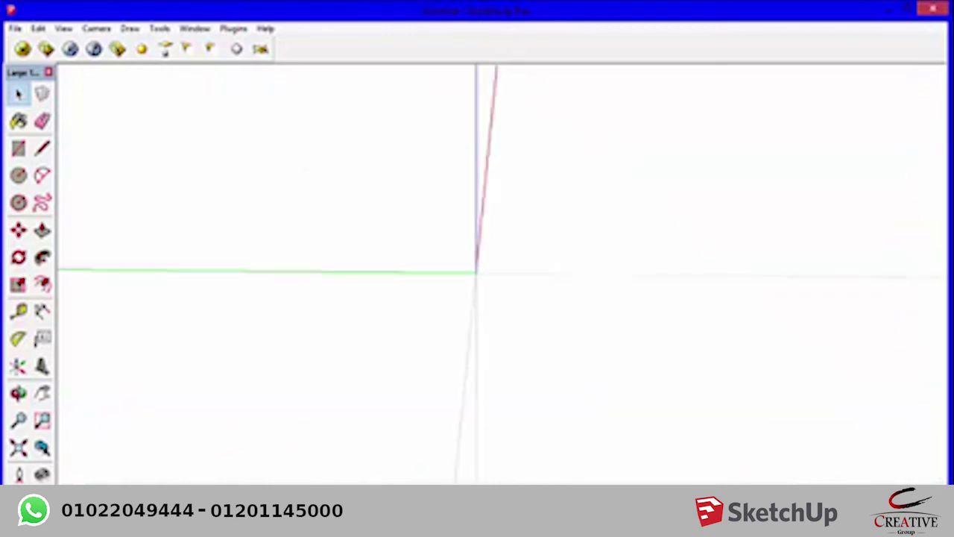
middle_click_drag(521, 299, 381, 298)
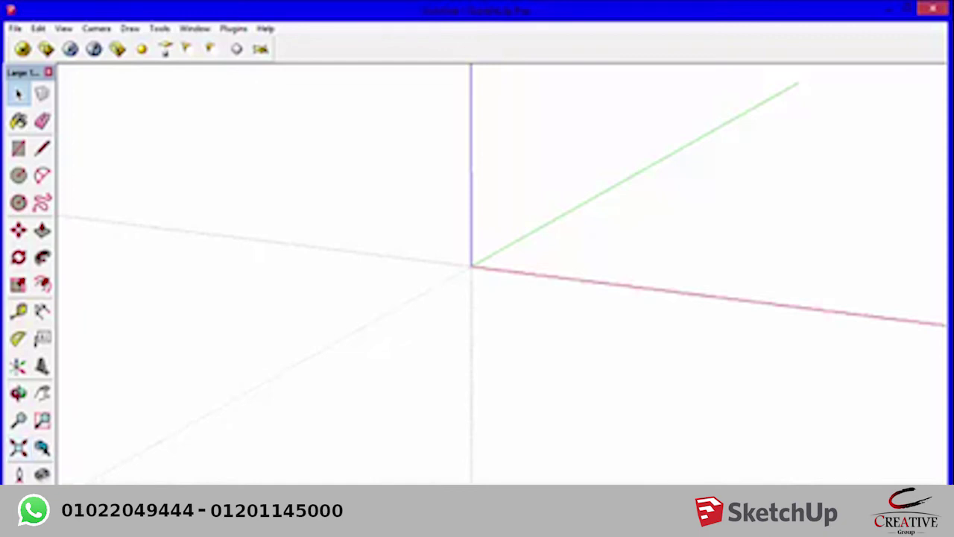
- Orbit until the red axis is horizontal, draw a small ground rectangle, and select it
middle_click_drag(478, 298, 418, 246)
left_click_drag(461, 323, 503, 285)
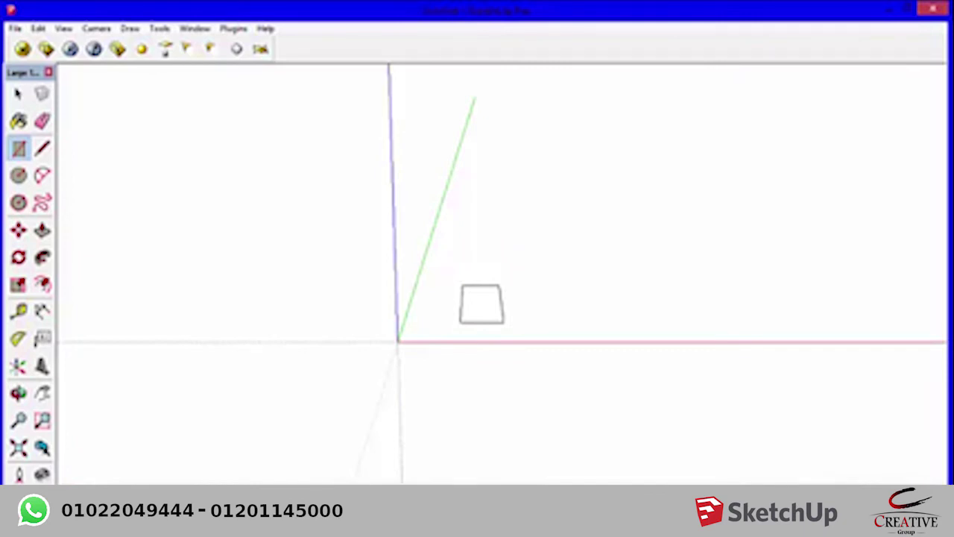
key("ctrl+z")
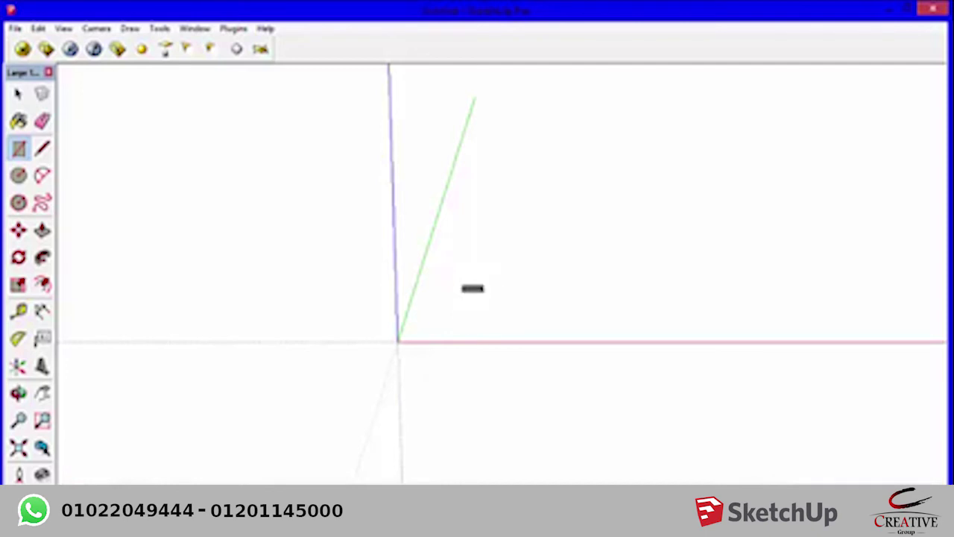
scroll(548, 266, "up", 3)
key("space")
left_click(379, 277)
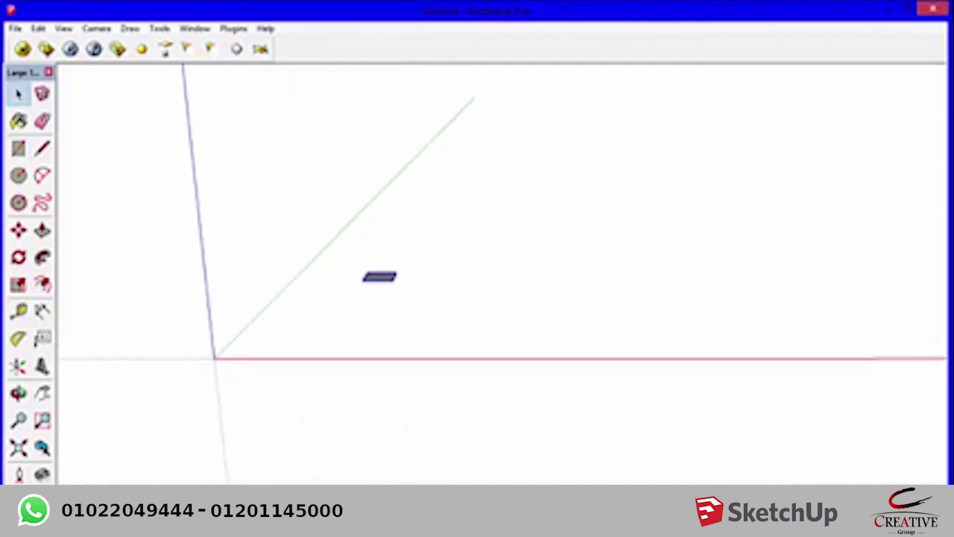
- Move the rectangle around the ground, sliding it along the red axis and back
key("m")
left_click_drag(380, 276, 306, 346)
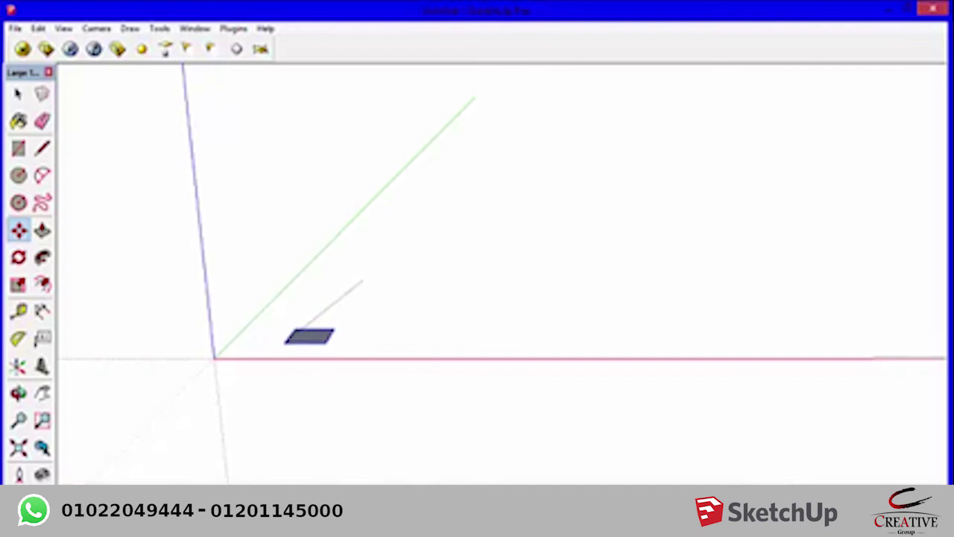
middle_click_drag(522, 261, 447, 299)
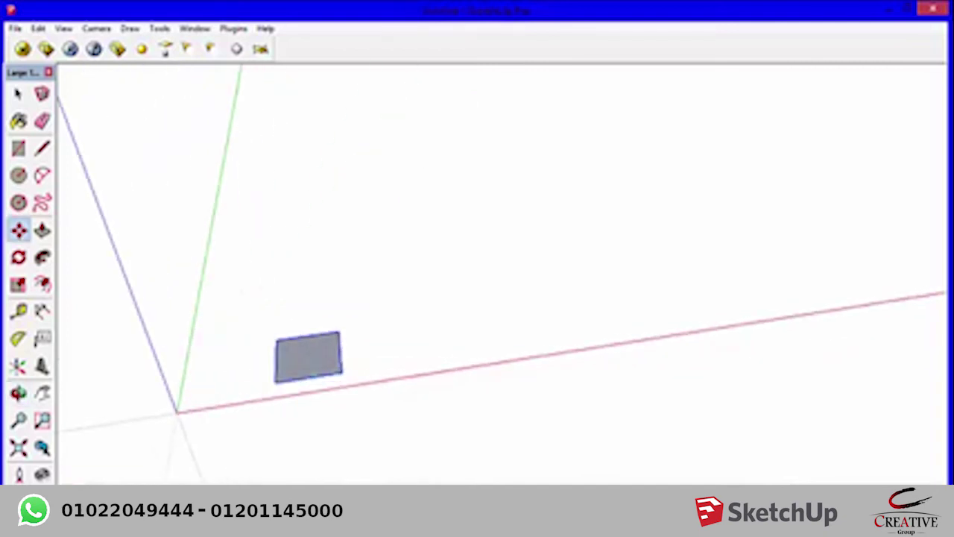
left_click_drag(341, 373, 483, 352)
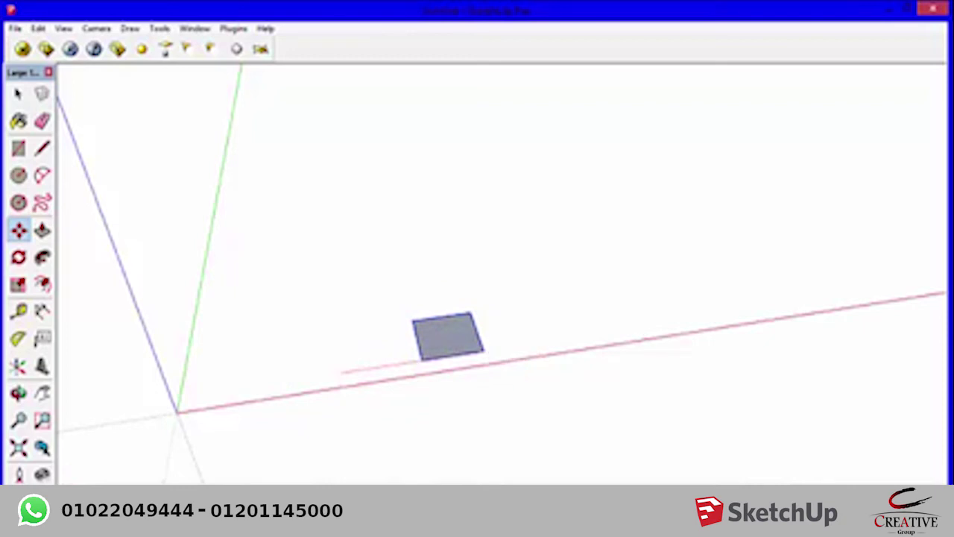
left_click_drag(447, 337, 550, 321)
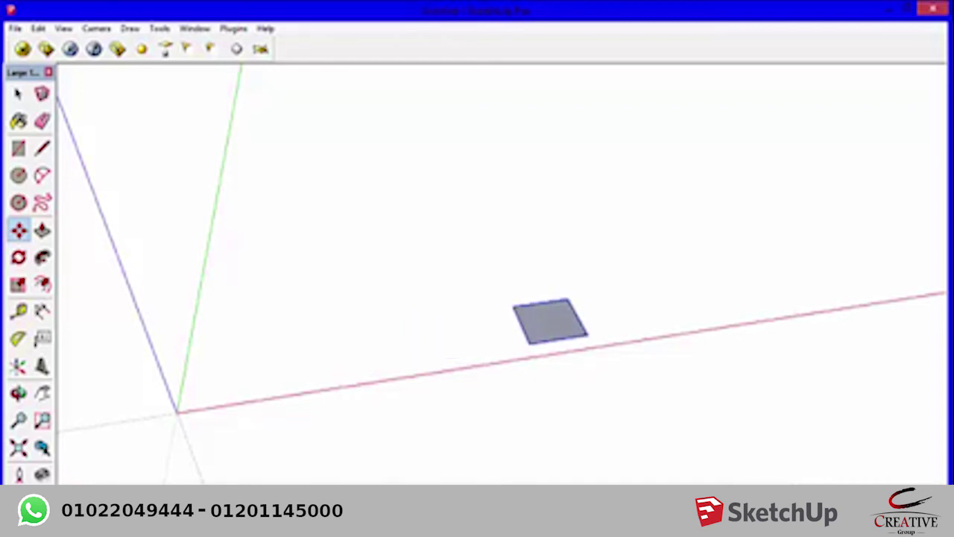
mouse_move(550, 321)
left_mouse_down()
mouse_move(624, 310)
mouse_move(67, 391)
left_mouse_up()
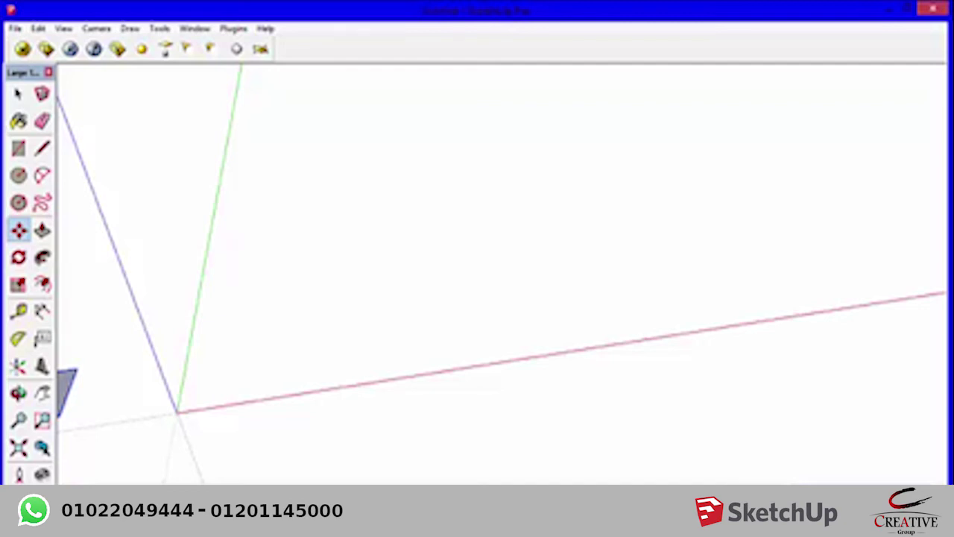
left_click_drag(62, 414, 386, 365)
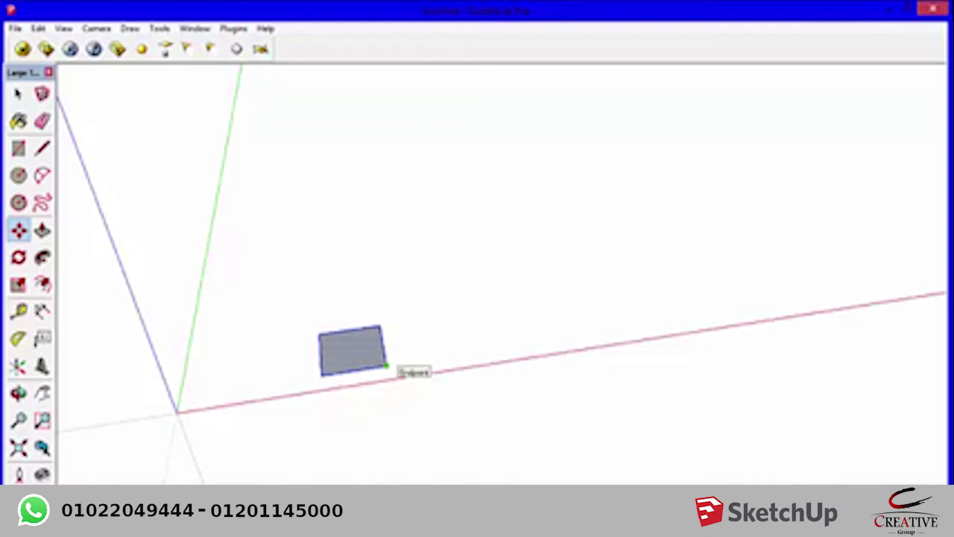
- Snap the rectangle's move to the axes and set it down at an endpoint right of the origin
left_click_drag(386, 365, 466, 343)
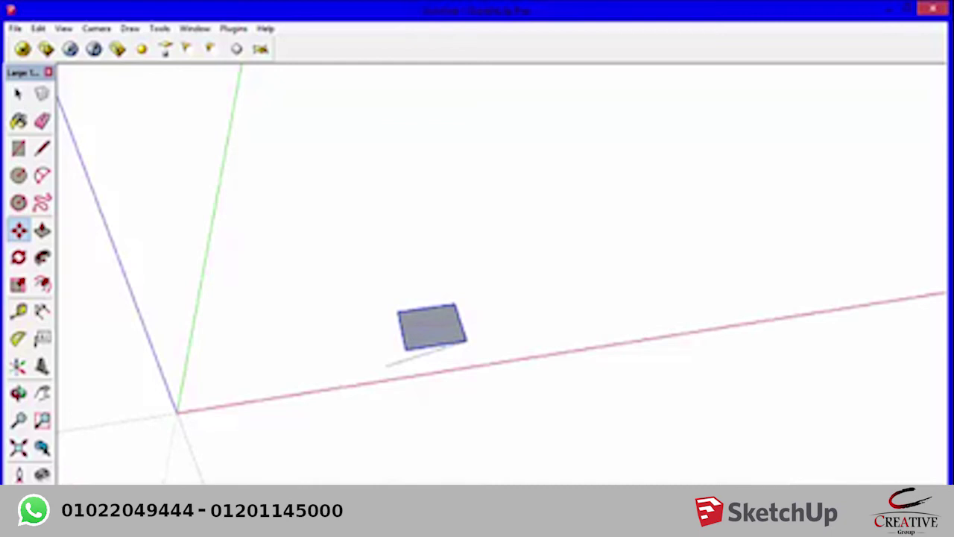
mouse_move(465, 343)
left_mouse_down()
mouse_move(390, 366)
mouse_move(453, 355)
mouse_move(375, 296)
left_mouse_up()
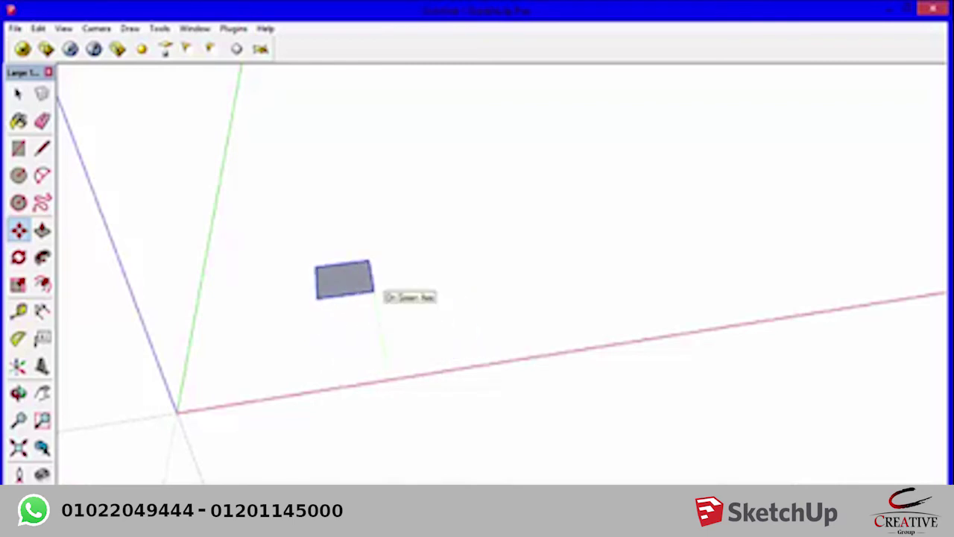
left_click_drag(375, 296, 358, 193)
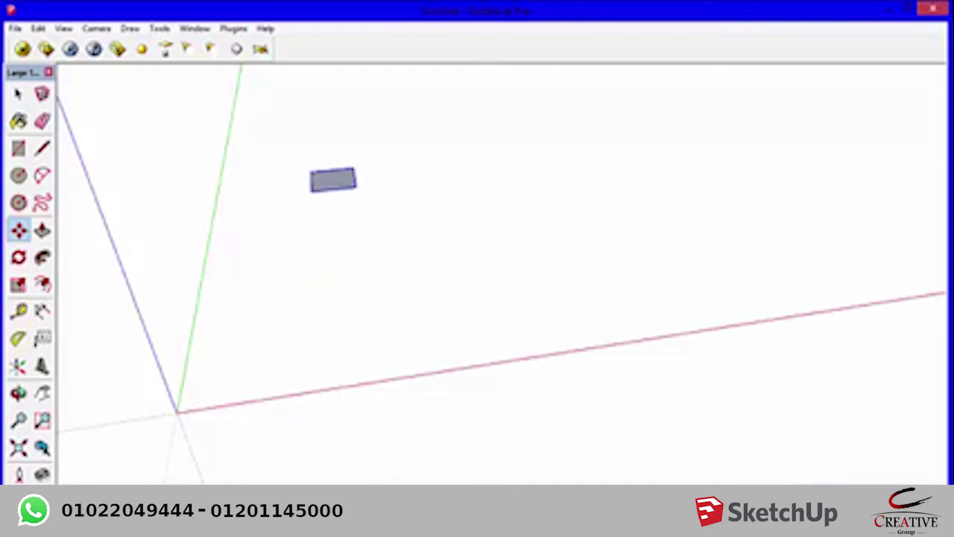
key("Escape")
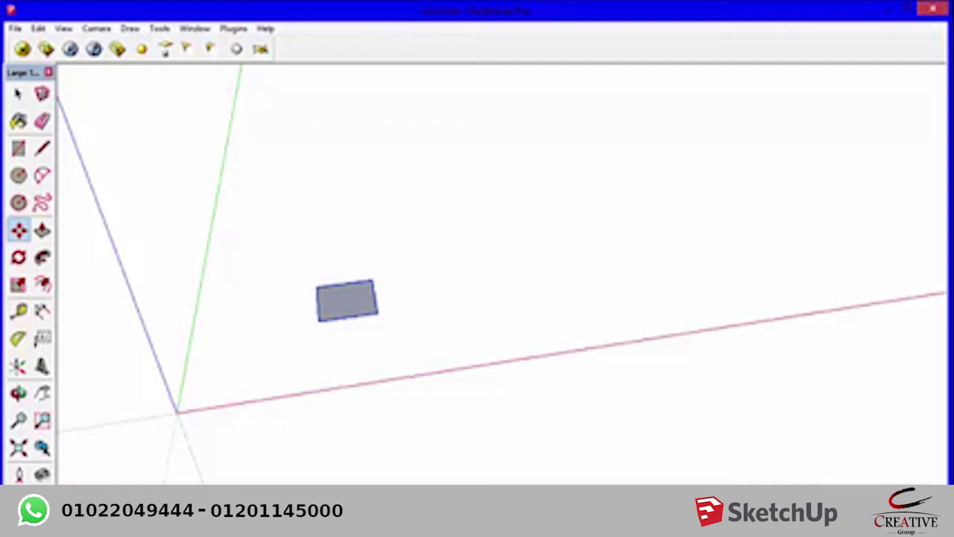
left_click_drag(376, 312, 371, 278)
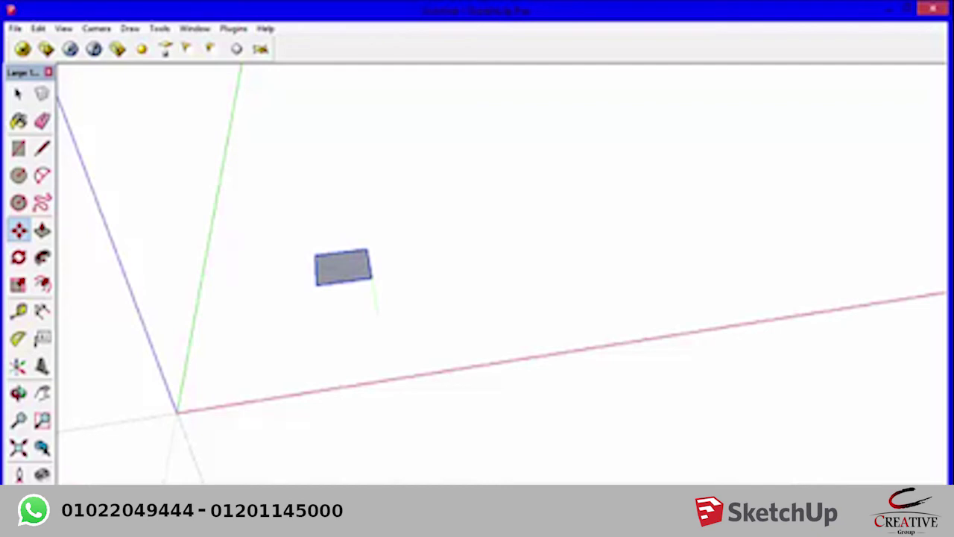
left_click(378, 320)
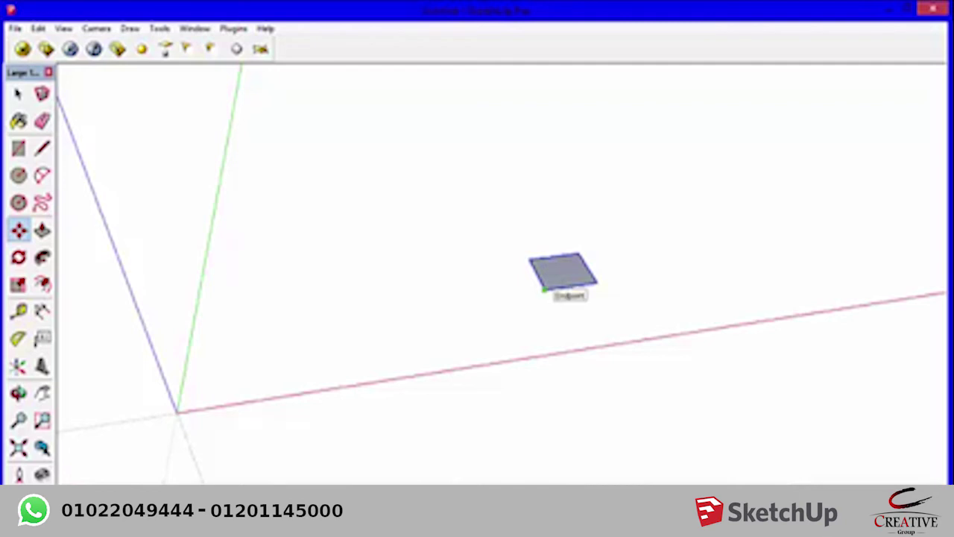
- Slide the grey rectangle left along the red axis, nearer the origin, and zoom in slightly
mouse_move(543, 289)
left_mouse_down()
mouse_move(378, 313)
mouse_move(362, 324)
mouse_move(397, 252)
left_mouse_up()
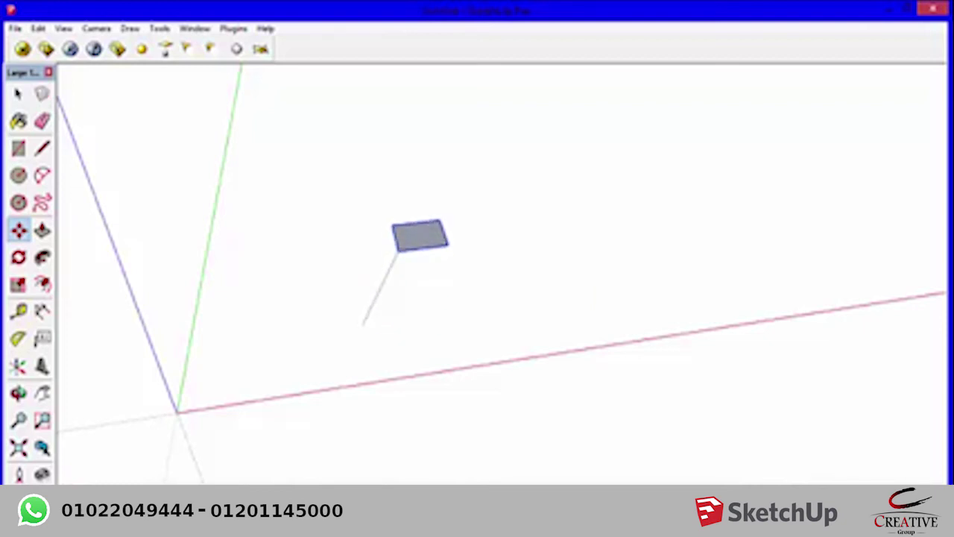
mouse_move(397, 252)
left_mouse_down()
mouse_move(450, 132)
mouse_move(334, 336)
left_mouse_up()
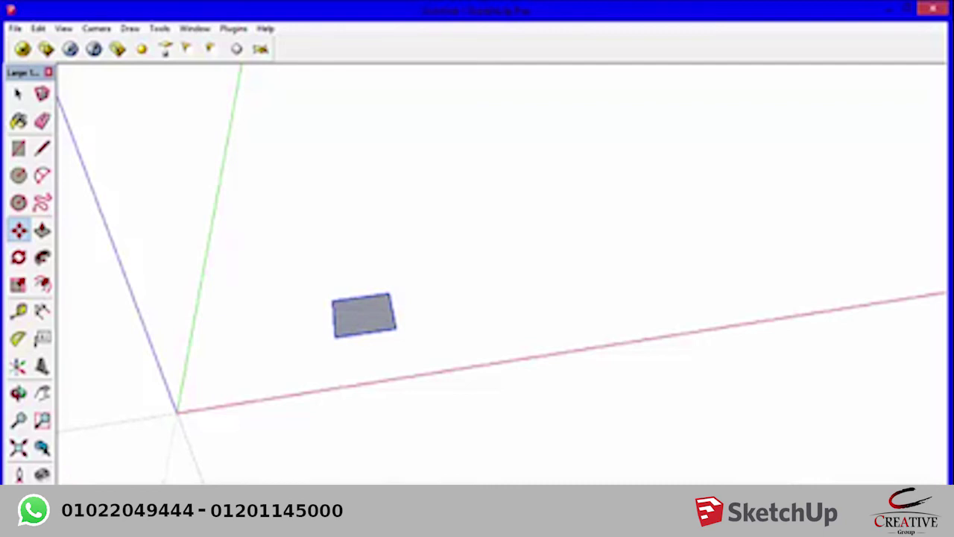
scroll(364, 313, "up", 1)
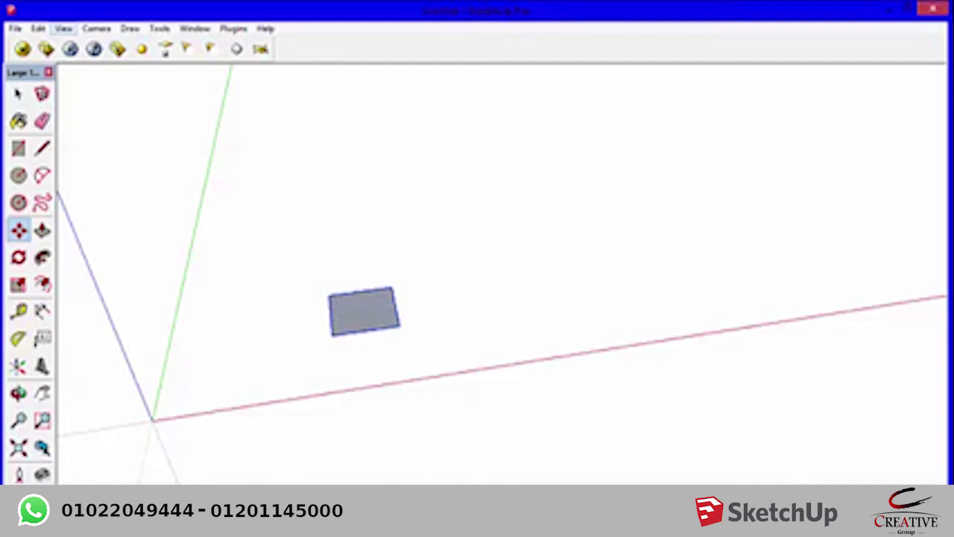
- After glancing at the Edit menu, pick up the rectangle with Move and toggle Ctrl to copy it
left_click(38, 28)
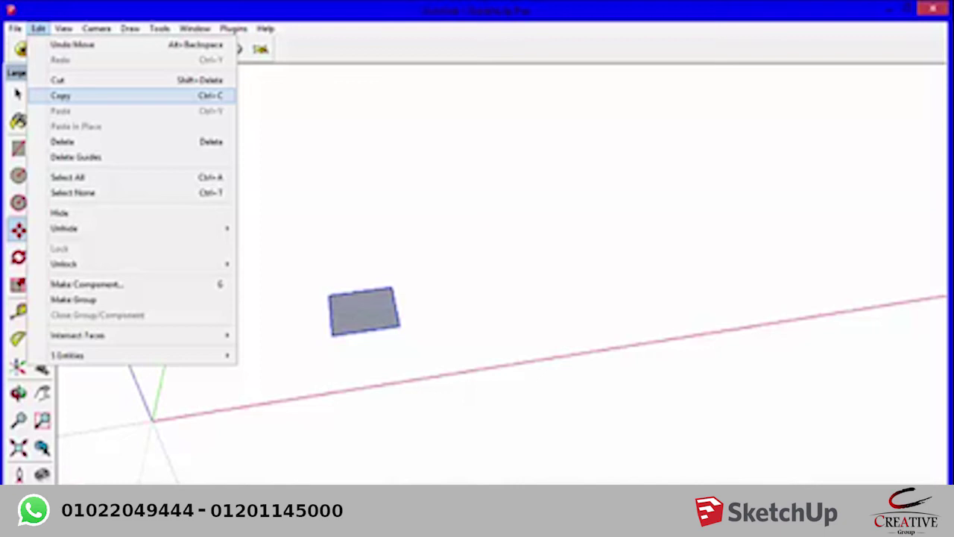
left_click(61, 96)
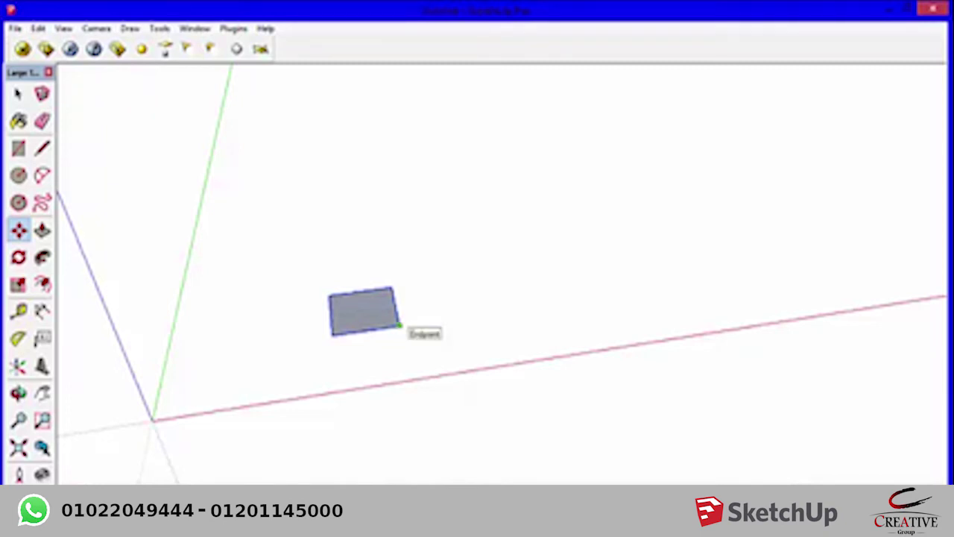
left_click(399, 327)
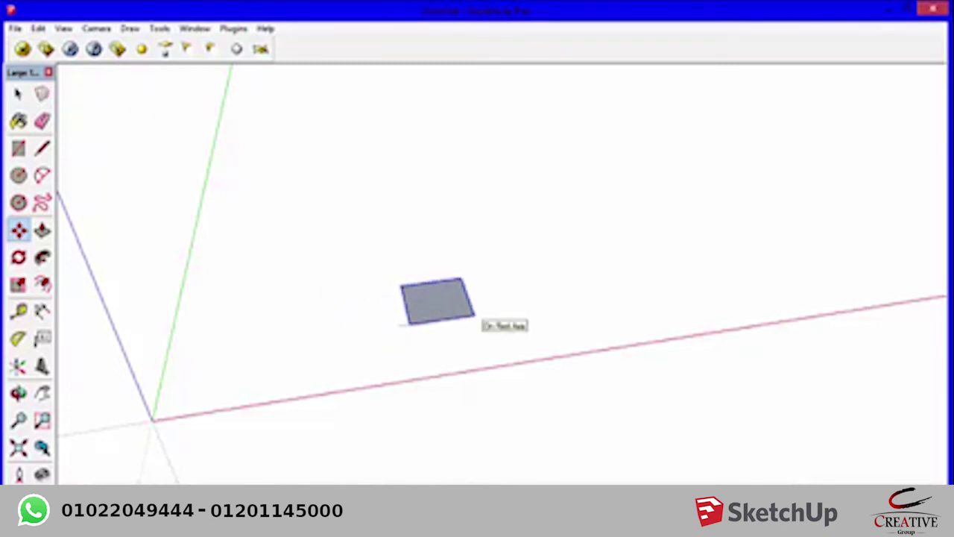
key("ctrl")
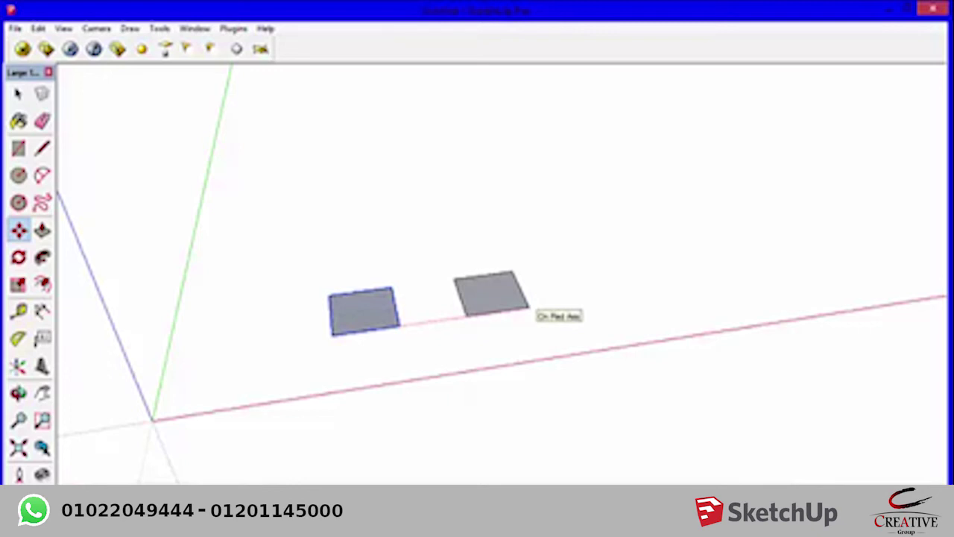
- Place a copy of the rectangle farther right along the red axis, from its lower-left corner
left_click(529, 308)
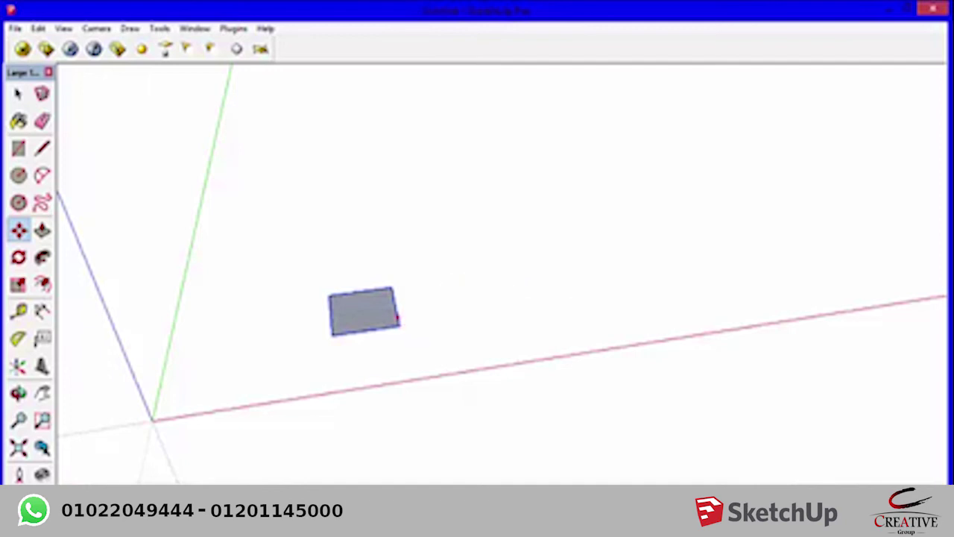
left_click(400, 325)
left_click(332, 335)
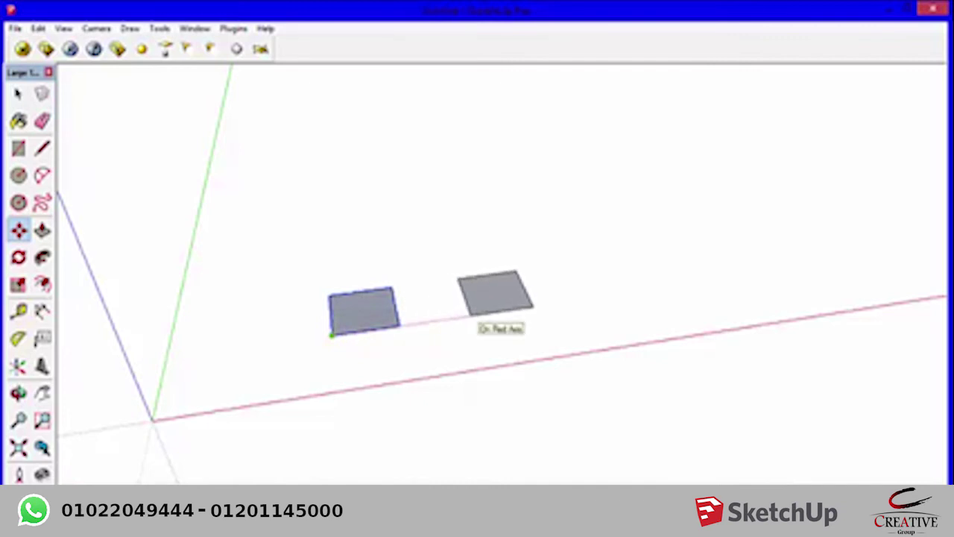
left_click(589, 299)
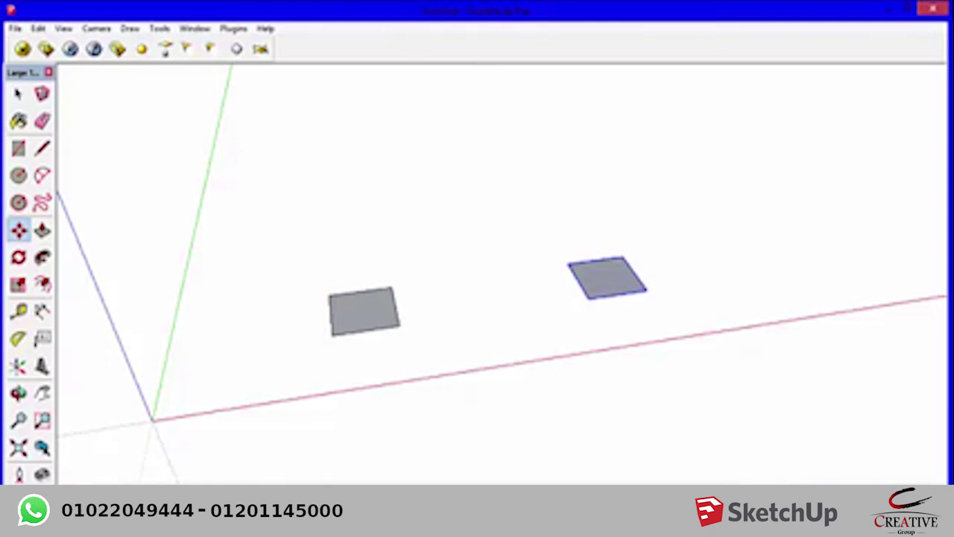
- Add a guide line with the Tape Measure (T) running along both rectangles' front edges
key("t")
left_click(332, 336)
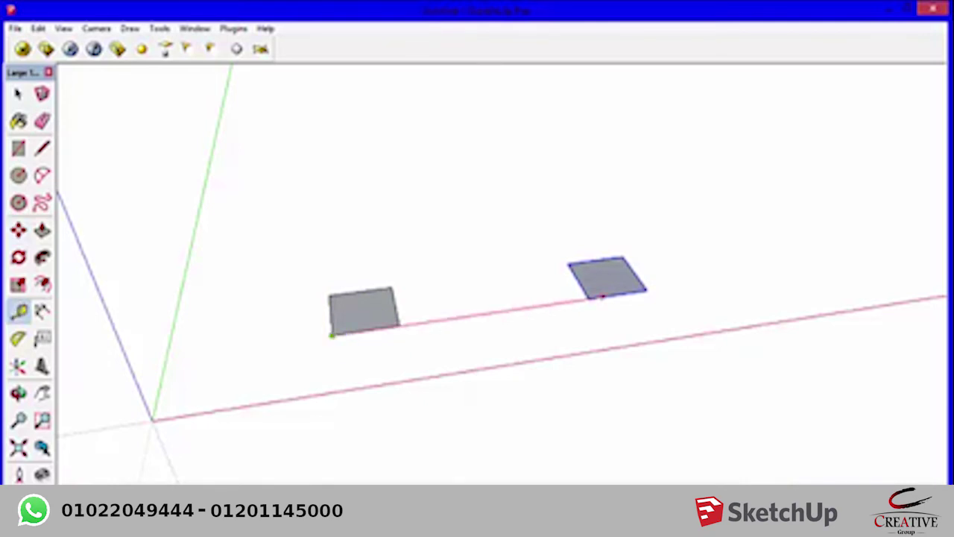
left_click(589, 299)
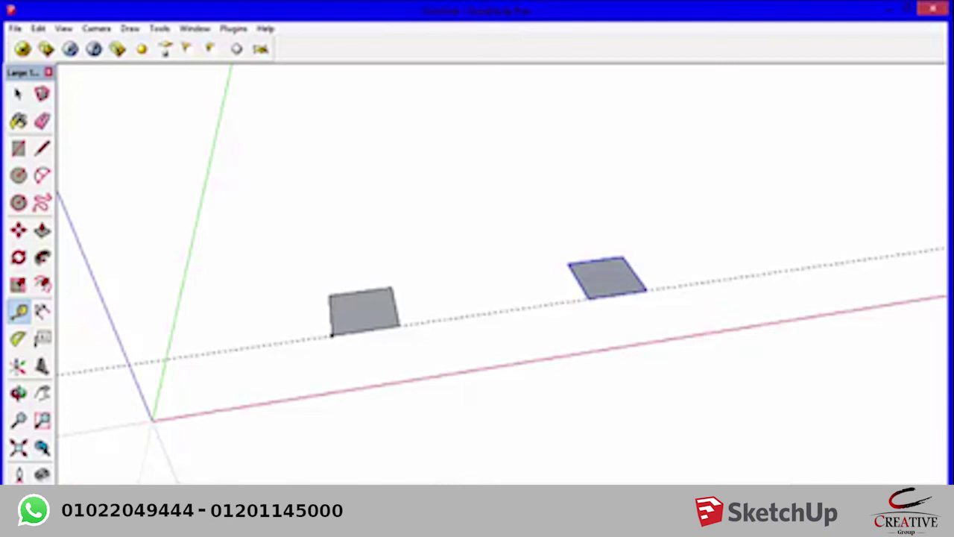
- Move the right rectangle back toward the left
key("space")
key("m")
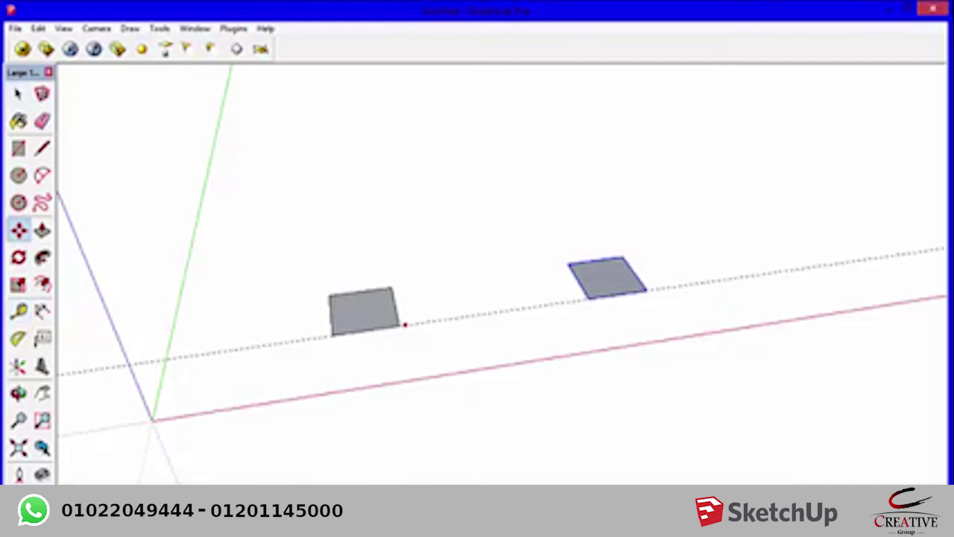
left_click(407, 326)
left_click(595, 260)
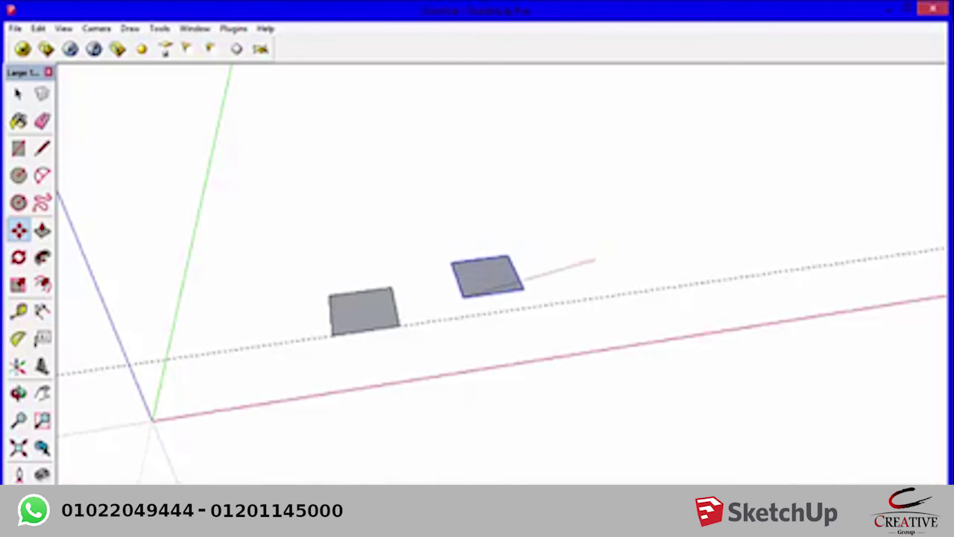
left_click(517, 276)
key("space")
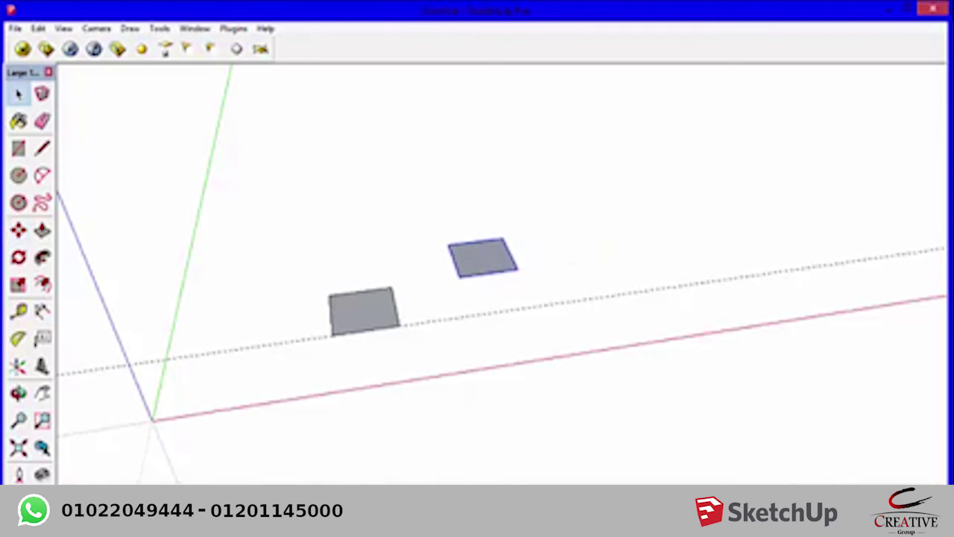
- Drag the upper rectangle's right corner outward, skewing that rectangle
scroll(488, 249, "up", 3)
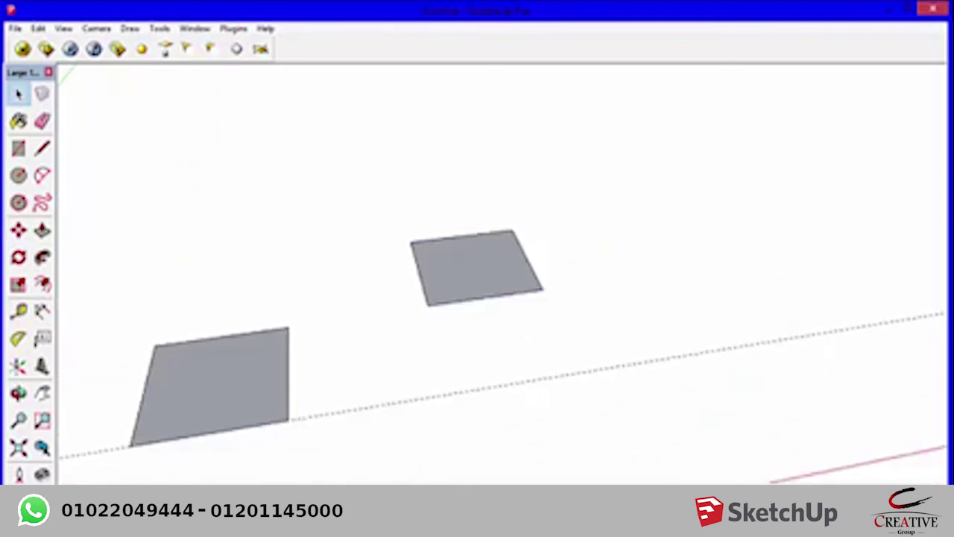
key("m")
left_click(543, 291)
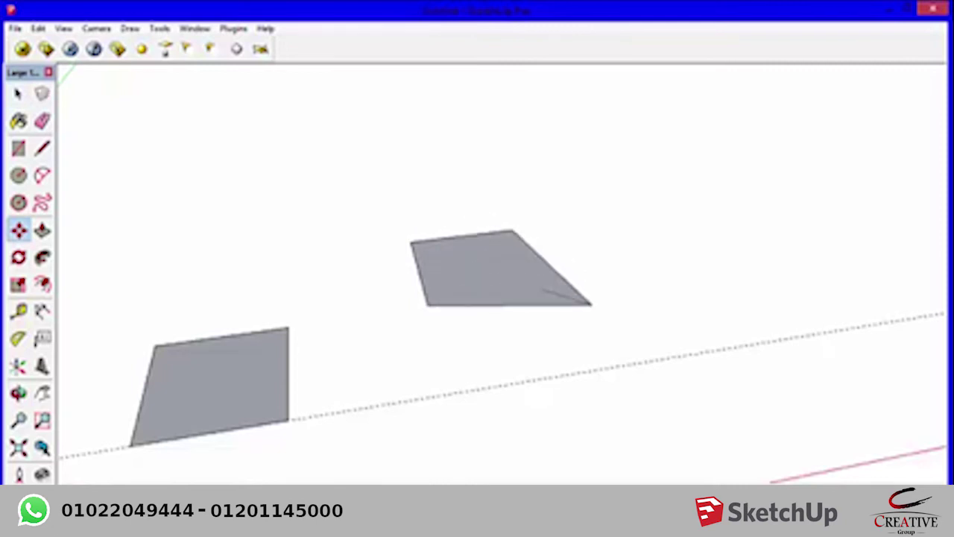
left_click(591, 305)
key("space")
- Undo the skew, delete the lower-left and upper faces, and pan to the axis origin
left_click(212, 384)
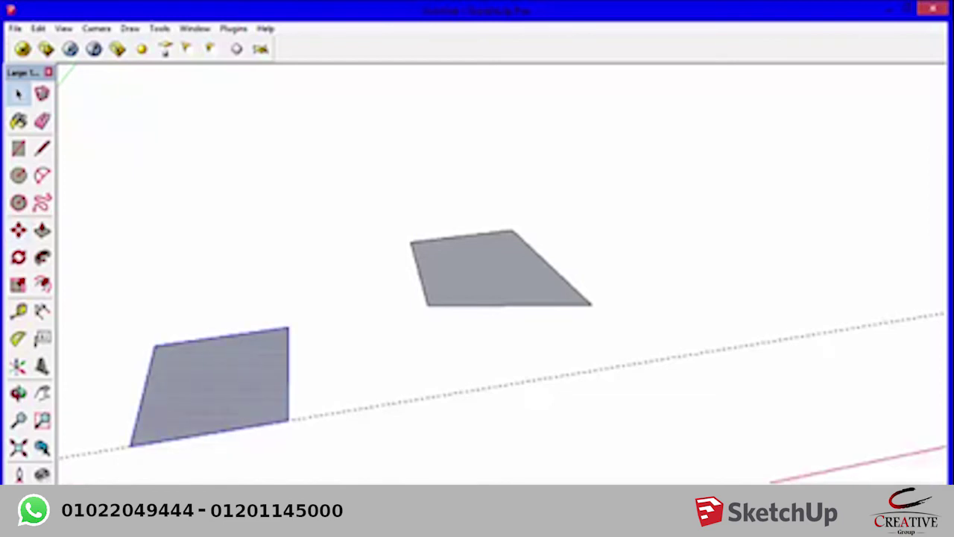
left_click(522, 382, "shift")
key("ctrl+z")
left_click(476, 269, "shift")
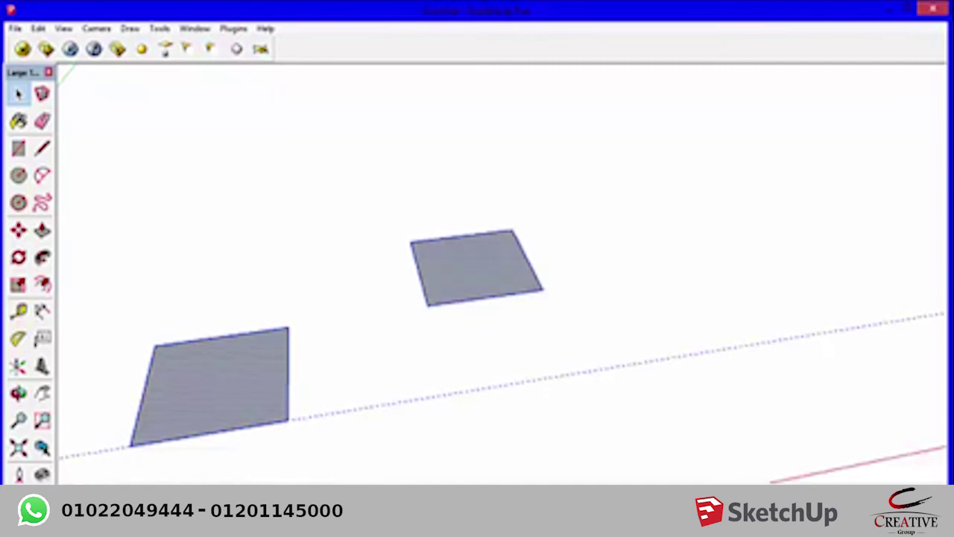
key("Delete")
key("h")
mouse_move(521, 448)
left_mouse_down()
mouse_move(477, 284)
mouse_move(533, 266)
left_mouse_up()
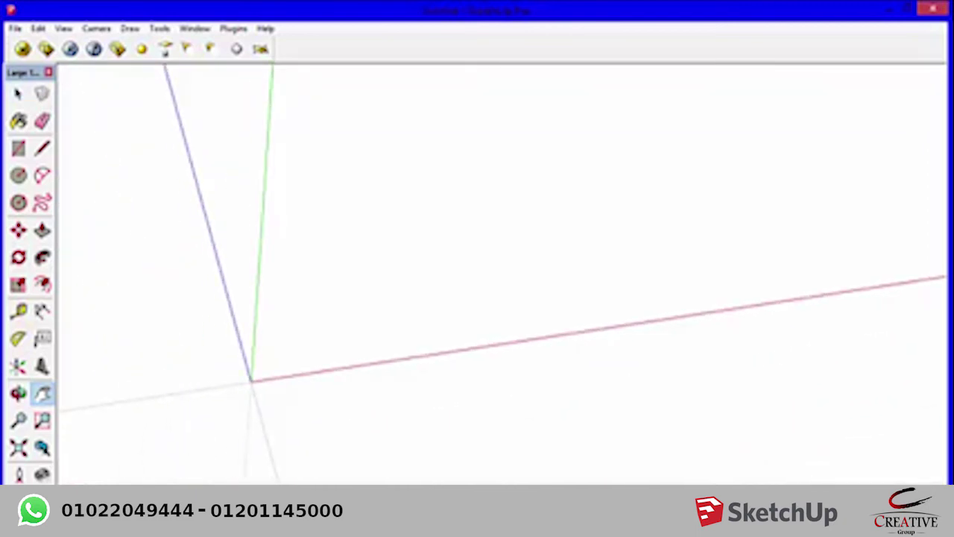
- Draw a rectangle near the origin and push/pull it up into a box
key("r")
left_click(301, 283)
left_click(489, 325)
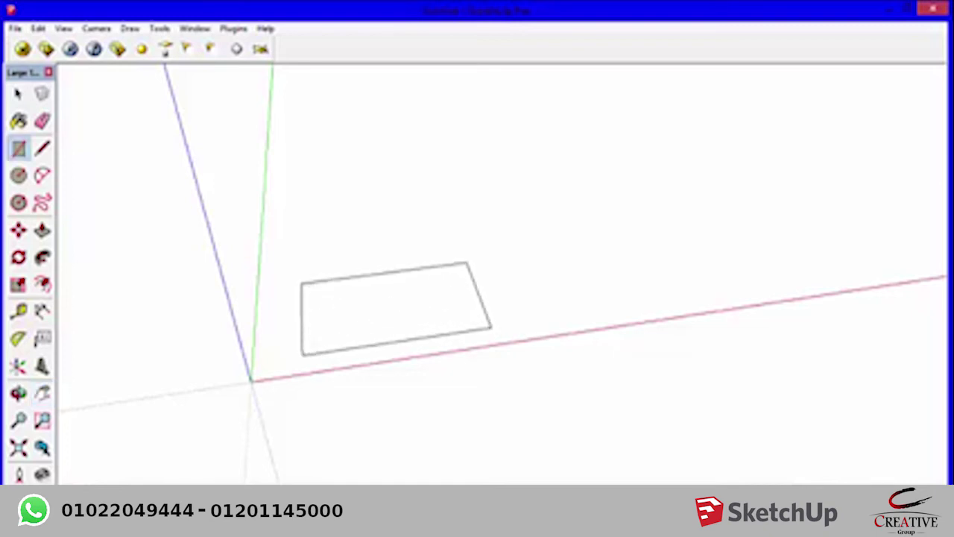
key("space")
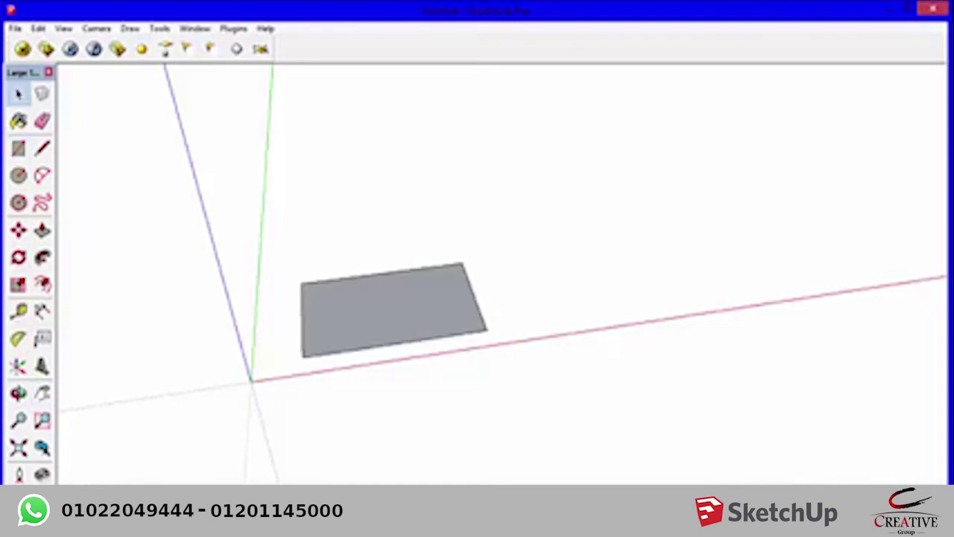
key("p")
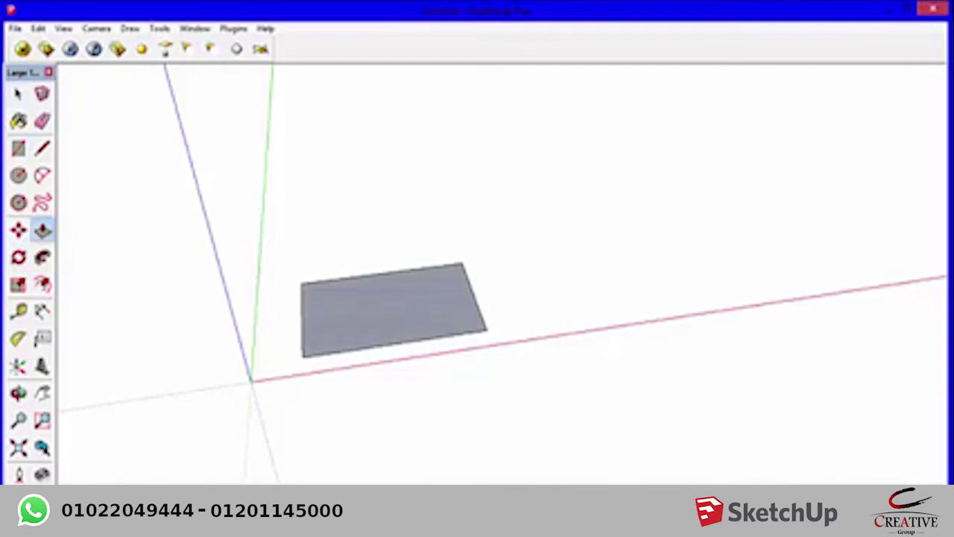
left_click_drag(394, 309, 388, 235)
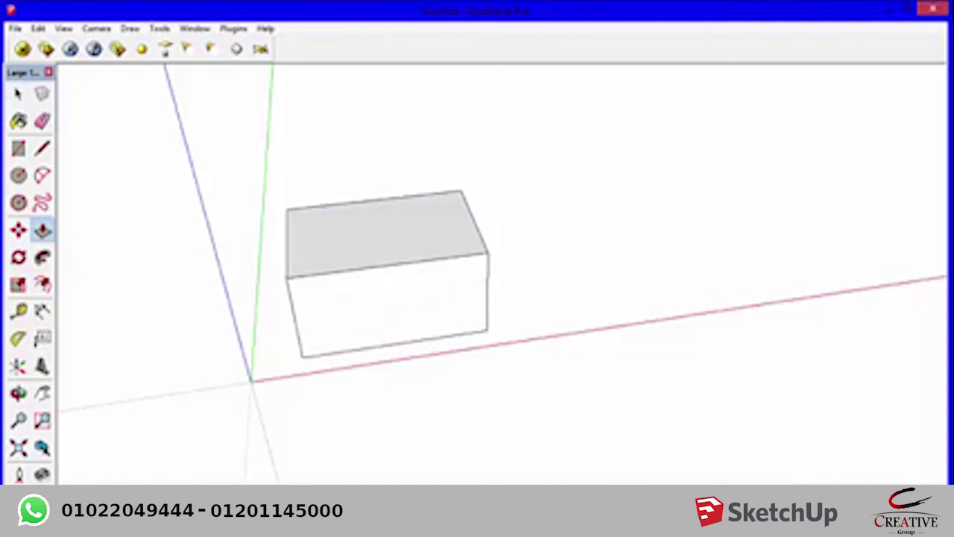
middle_click_drag(477, 299, 448, 283)
- Draw a rectangle on the box's front face and Ctrl-copy it to the right
key("r")
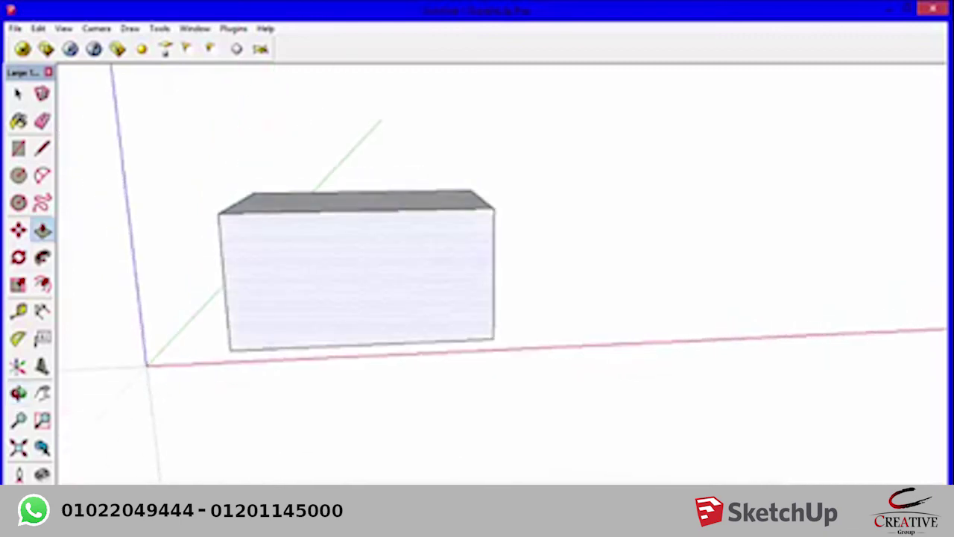
left_click(251, 258)
left_click(334, 317)
key("space")
left_click_drag(242, 249, 362, 329)
key("m")
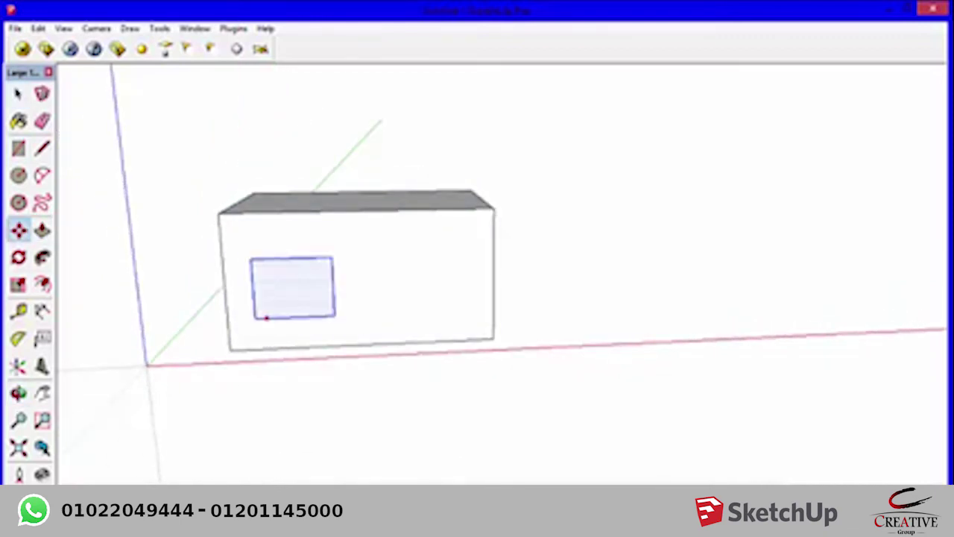
left_click(255, 319)
key("ctrl")
left_click(382, 314)
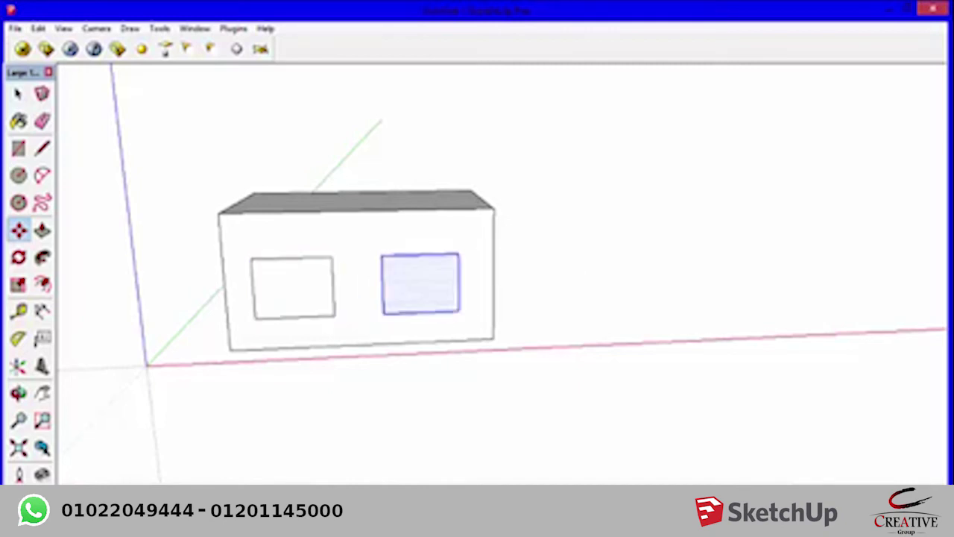
- Delete the whole box with Ctrl+A and draw a new rectangle on the ground
key("ctrl+a")
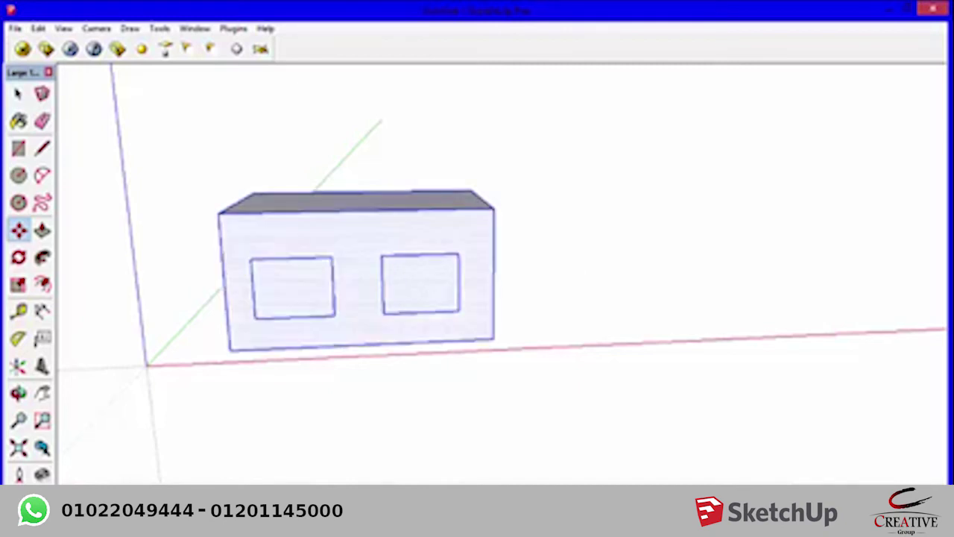
key("Delete")
middle_click_drag(477, 268, 522, 254)
key("r")
left_click(349, 356)
left_click(442, 403)
- Push/pull the new rectangle into a cube-like box and select it
key("p")
left_click_drag(395, 376, 395, 298)
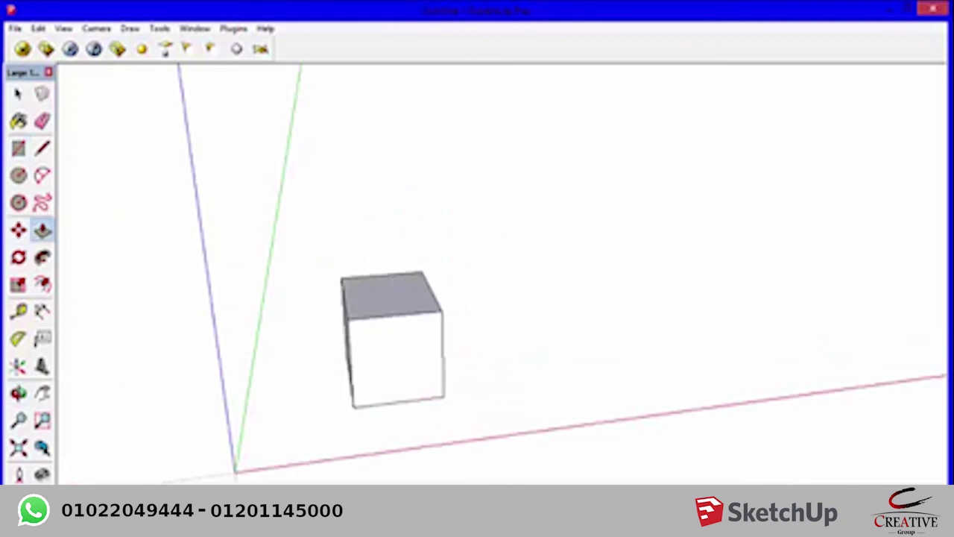
key("space")
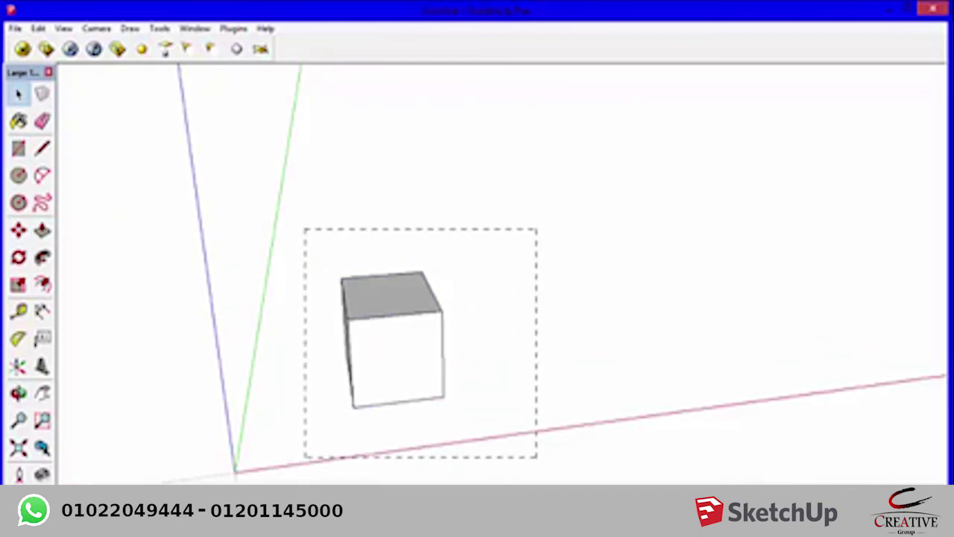
left_click_drag(533, 228, 307, 454)
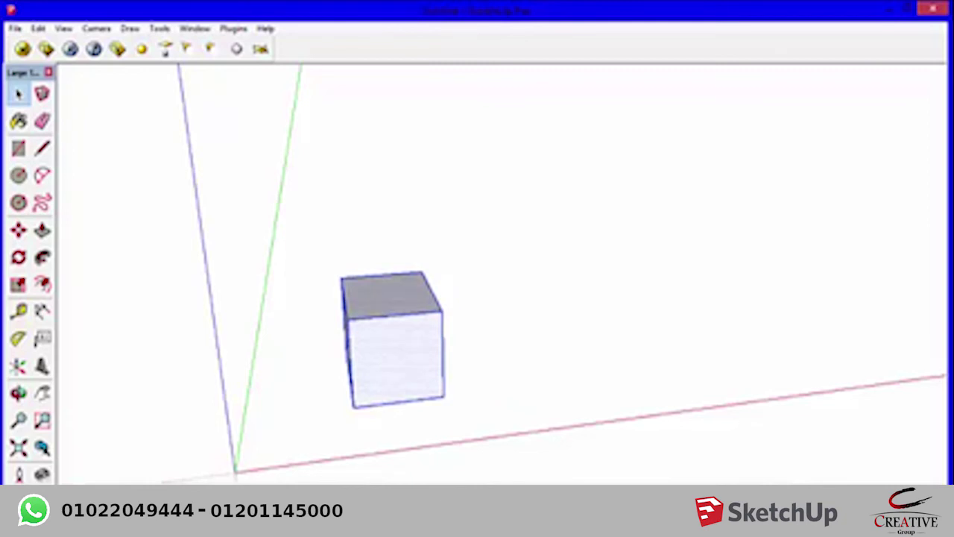
- Ctrl-copy the cube, placing one copy above it and another beside it
key("m")
left_click(354, 407)
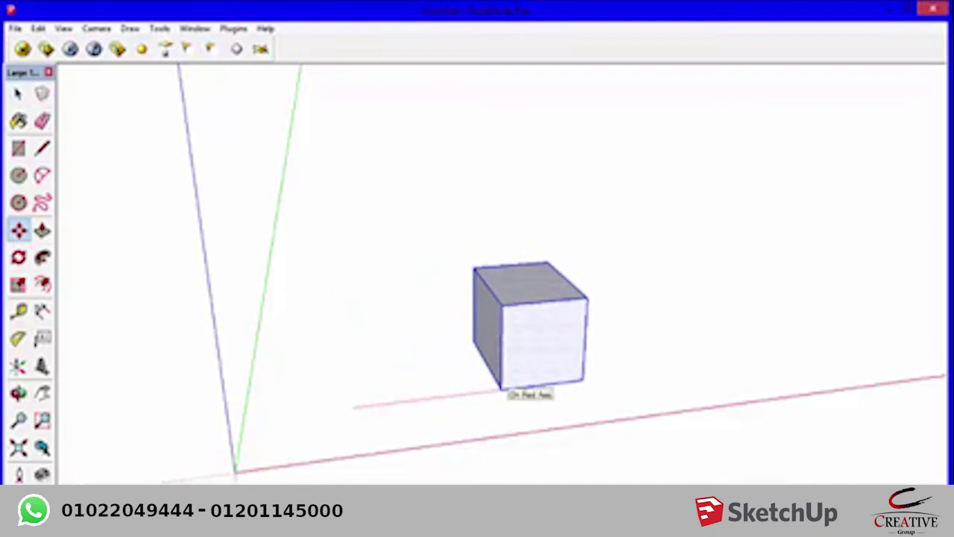
key("ctrl")
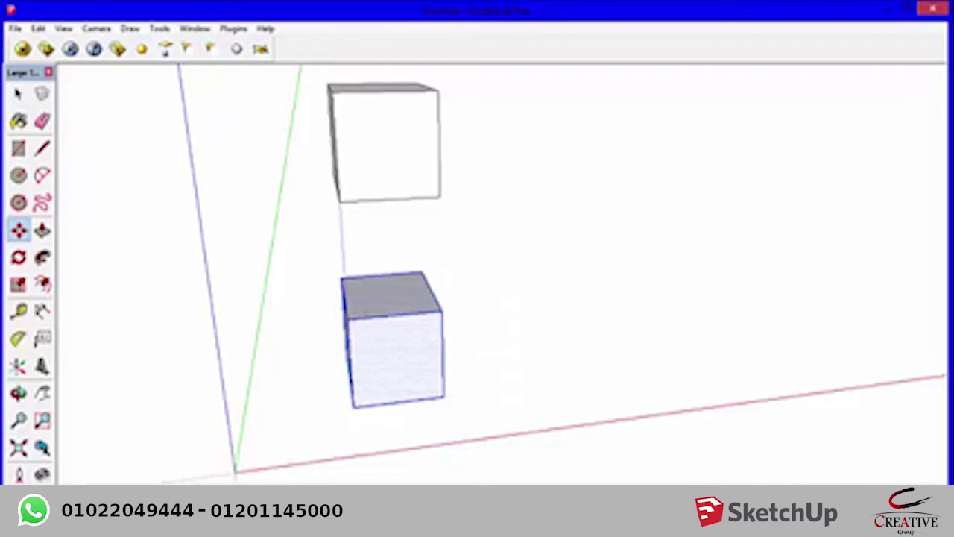
left_click(338, 182)
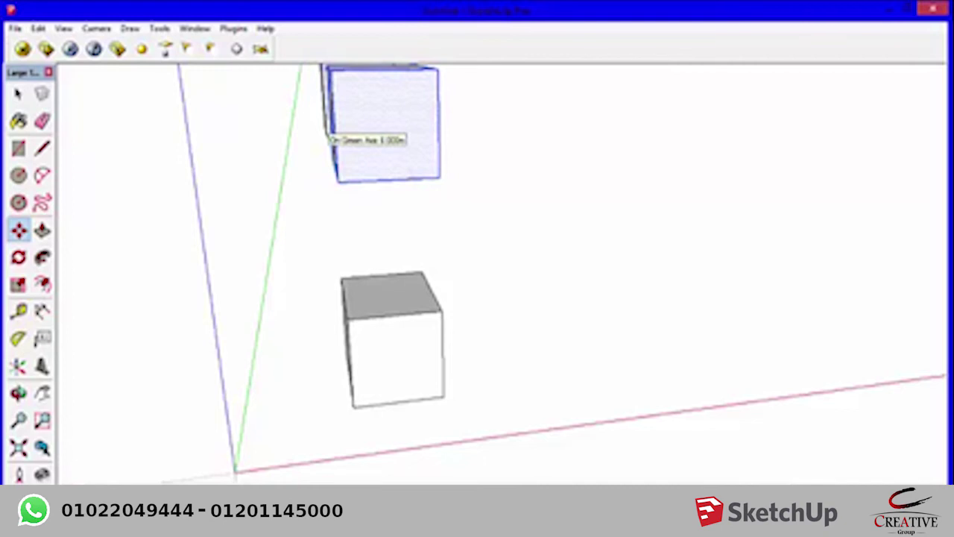
middle_click_drag(328, 138, 516, 167)
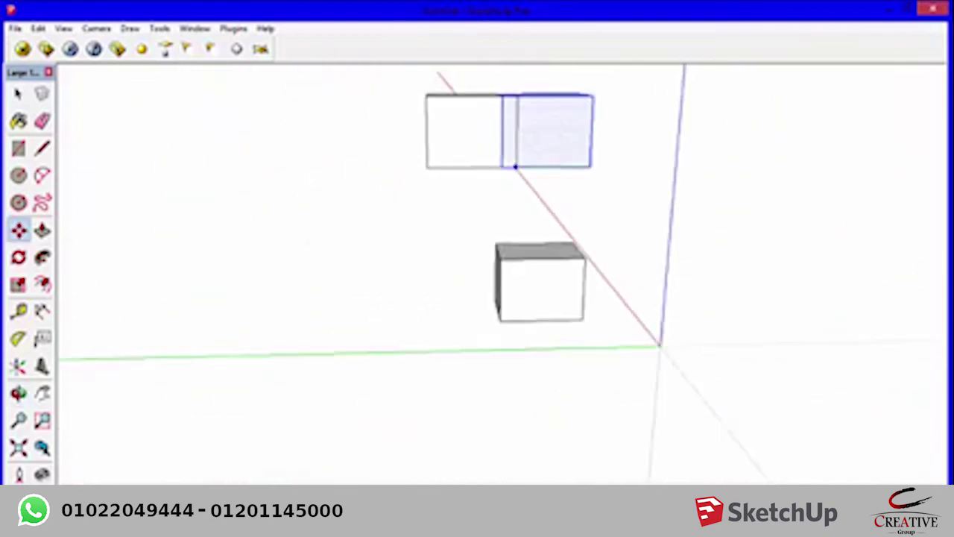
scroll(515, 167, "down", 1)
left_click(409, 167)
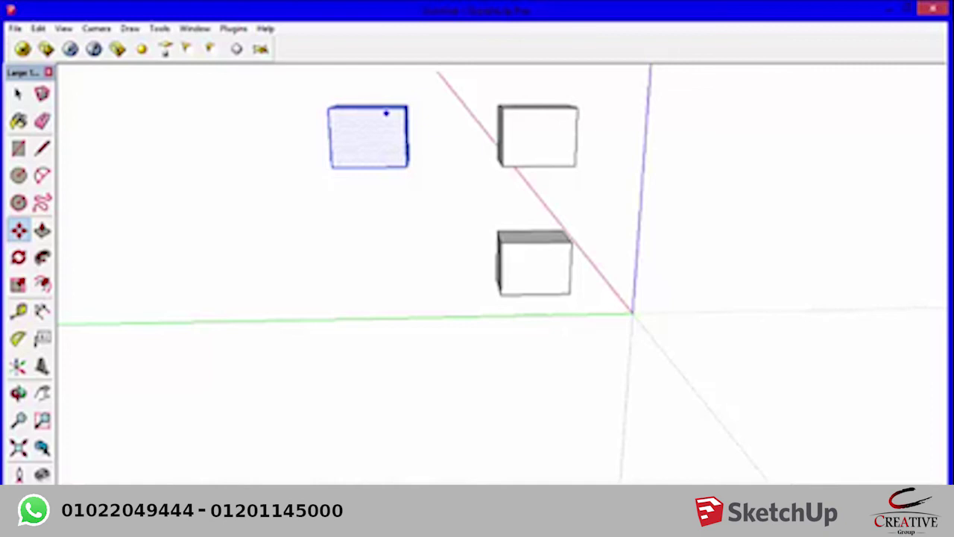
scroll(504, 123, "down", 3)
middle_click_drag(504, 122, 448, 149)
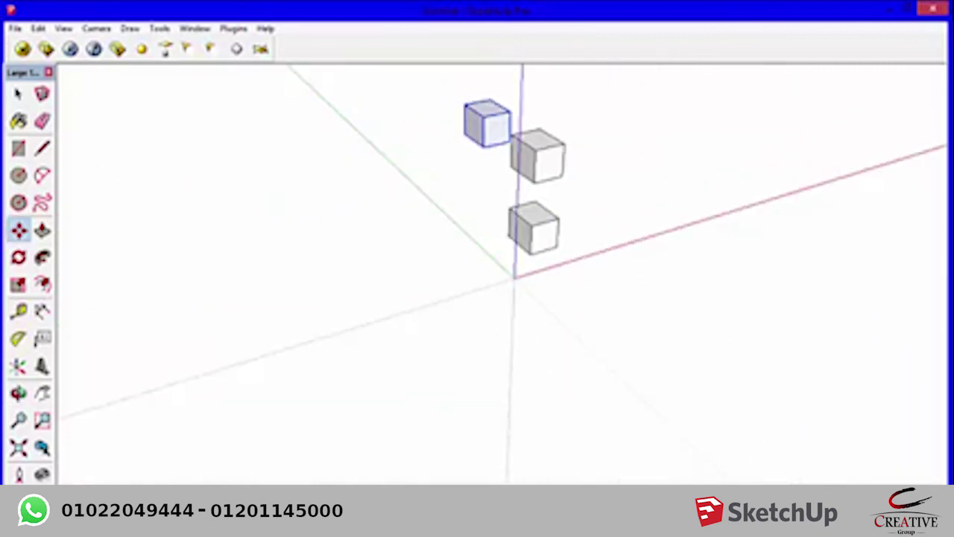
- Delete all three cubes, then pan and orbit so the red axis runs level
key("space")
middle_click_drag(522, 224, 477, 223)
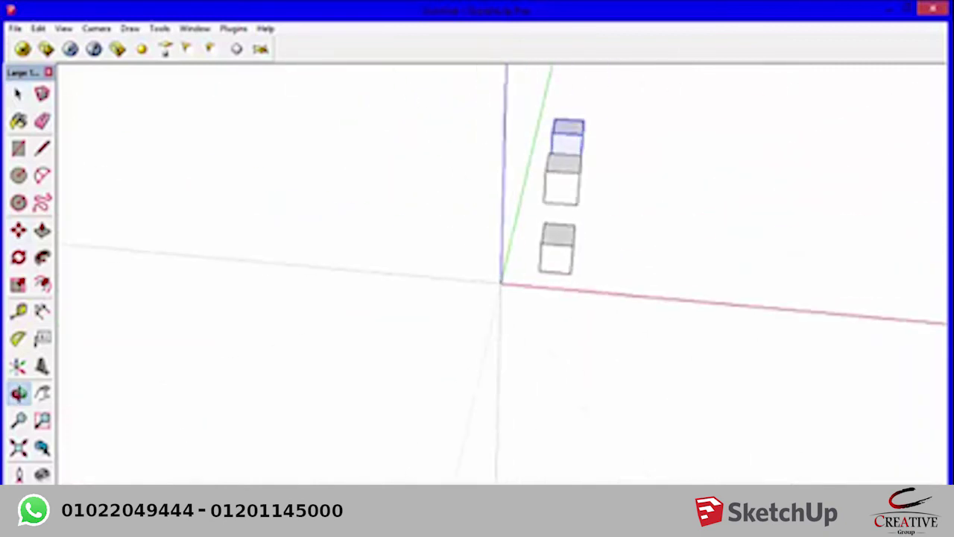
key("ctrl+a")
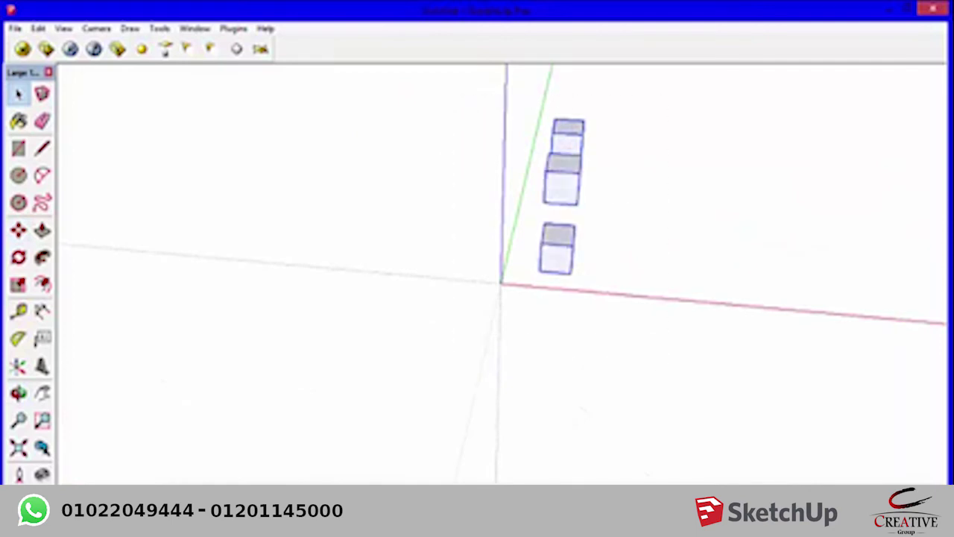
key("Delete")
middle_click_drag(522, 261, 385, 298, "shift")
middle_click_drag(477, 268, 448, 299)
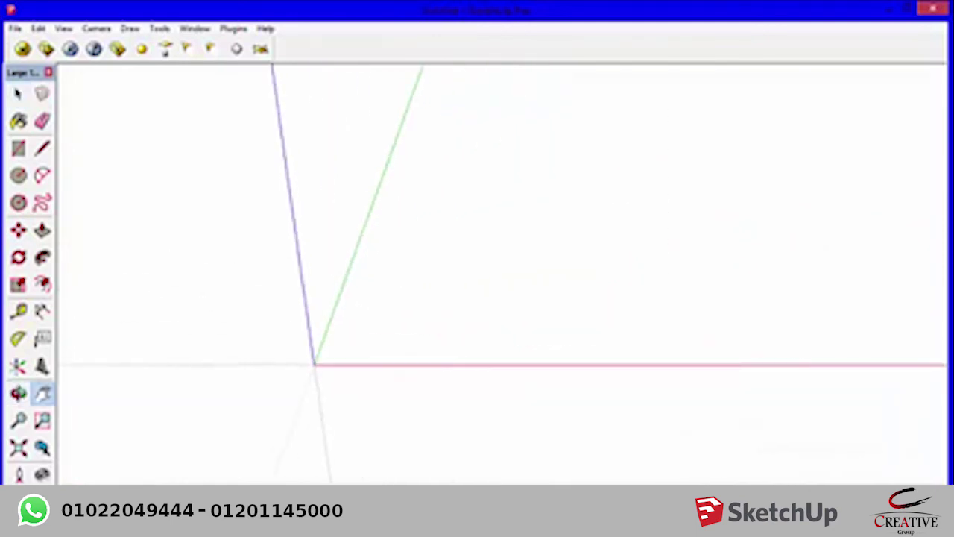
- Push/pull the small rectangle up into a tall post and select it
key("r")
key("p")
left_click_drag(366, 350, 355, 218)
key("space")
key("ctrl+a")
- Ctrl-copy the post right along the red axis, then array it with 2x and 3x
key("m")
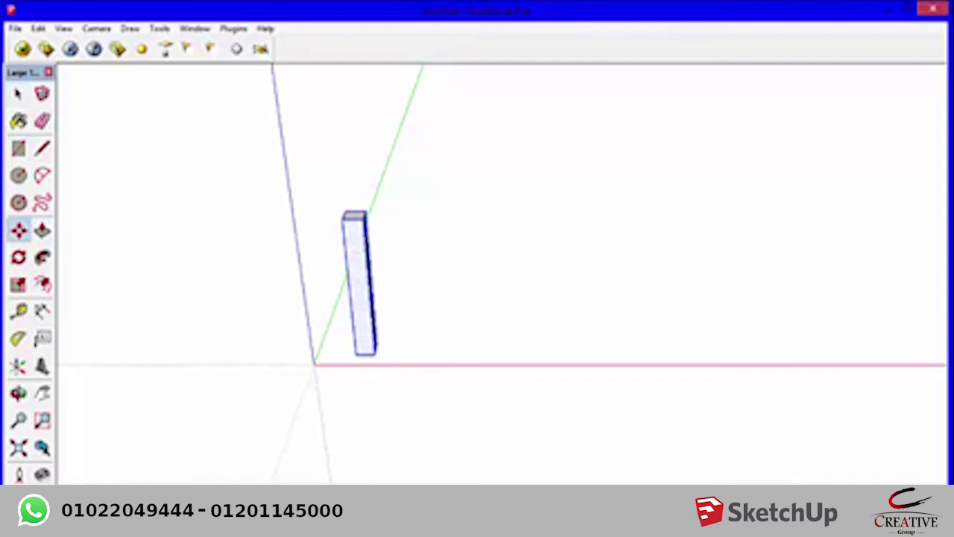
left_click(355, 353)
key("ctrl")
left_click(409, 355)
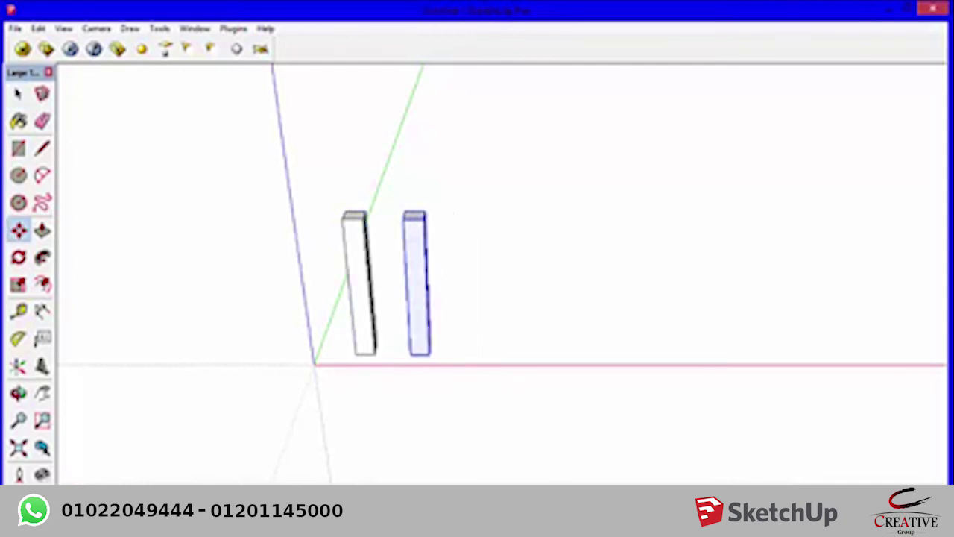
type("2x")
key("Return")
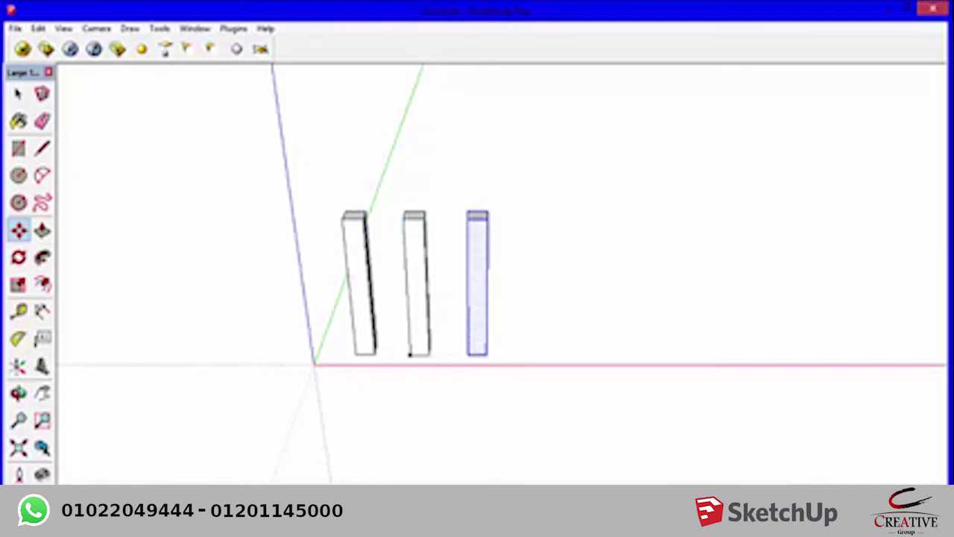
type("3x")
key("Return")
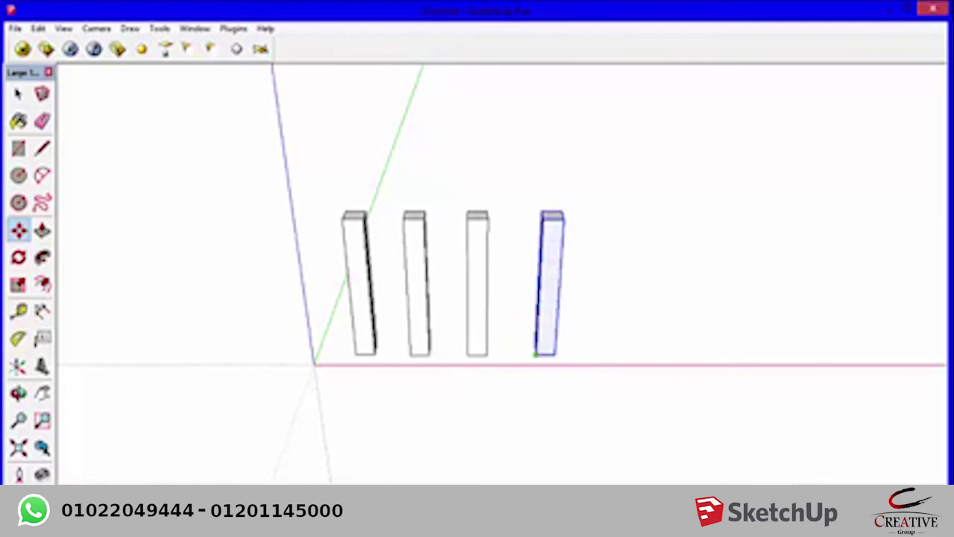
- Undo the post copies until only the original post is left
key("ctrl+z")
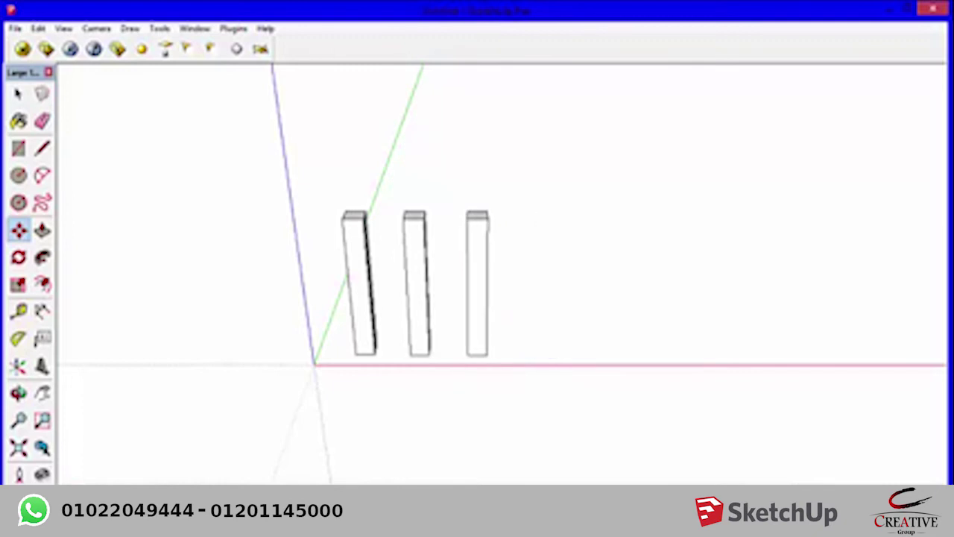
key("ctrl+z")
key("space")
key("ctrl+a")
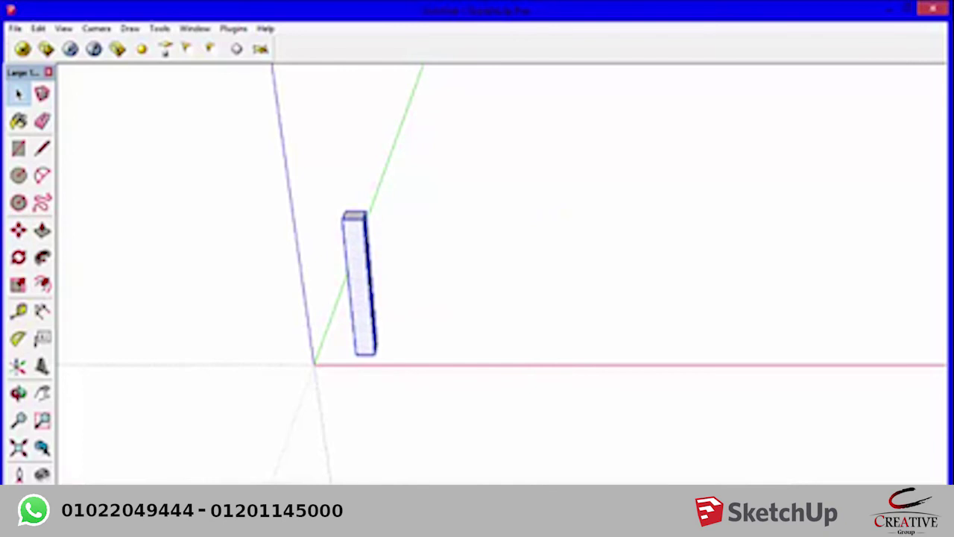
key("m")
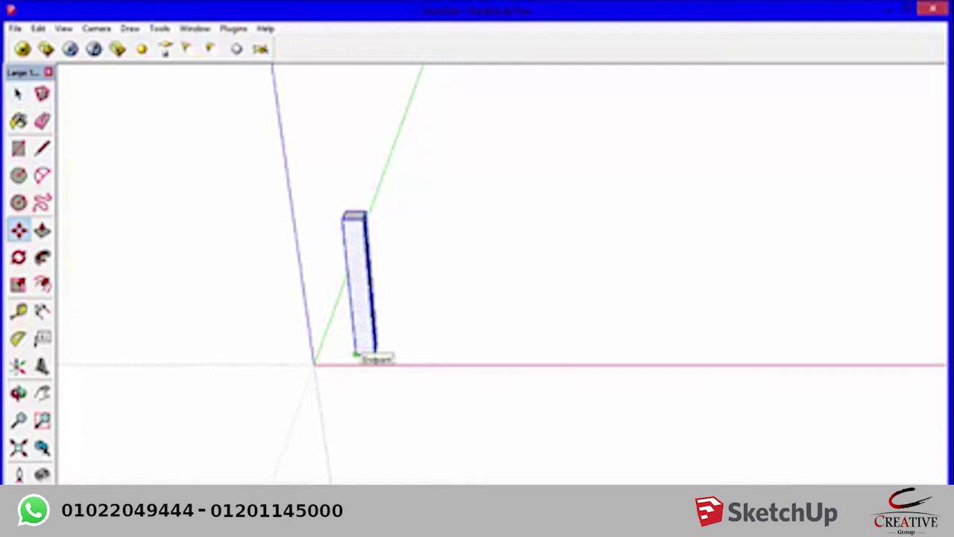
left_click(355, 354, "ctrl")
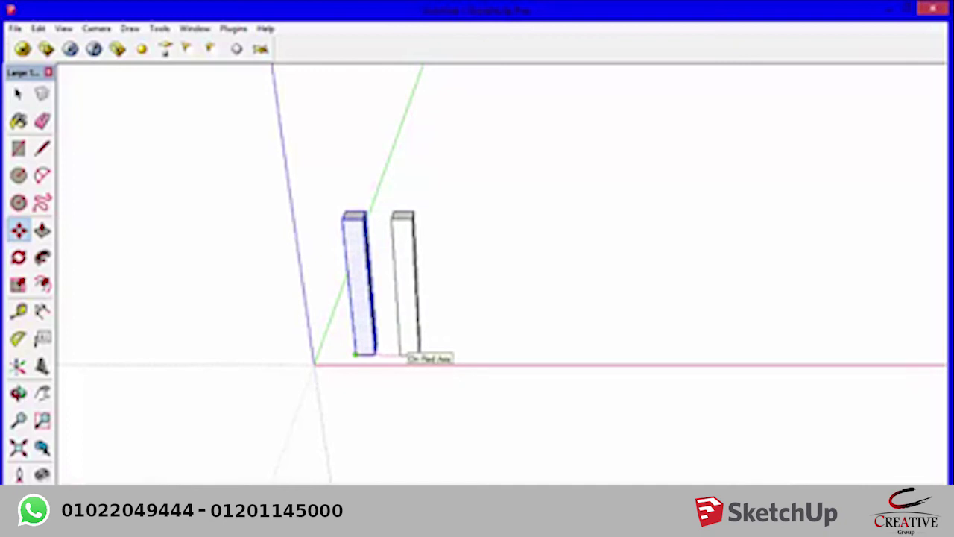
left_click(405, 355)
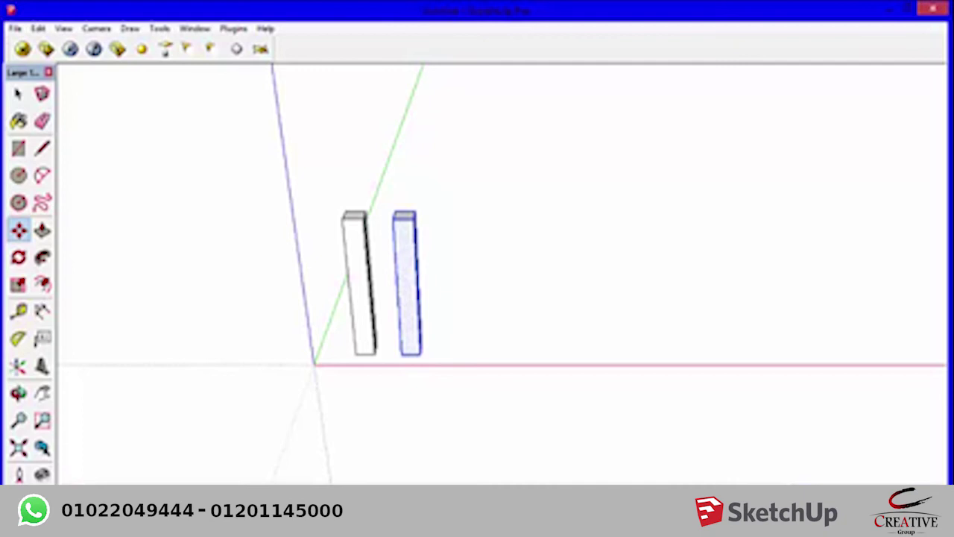
type("6x")
key("Return")
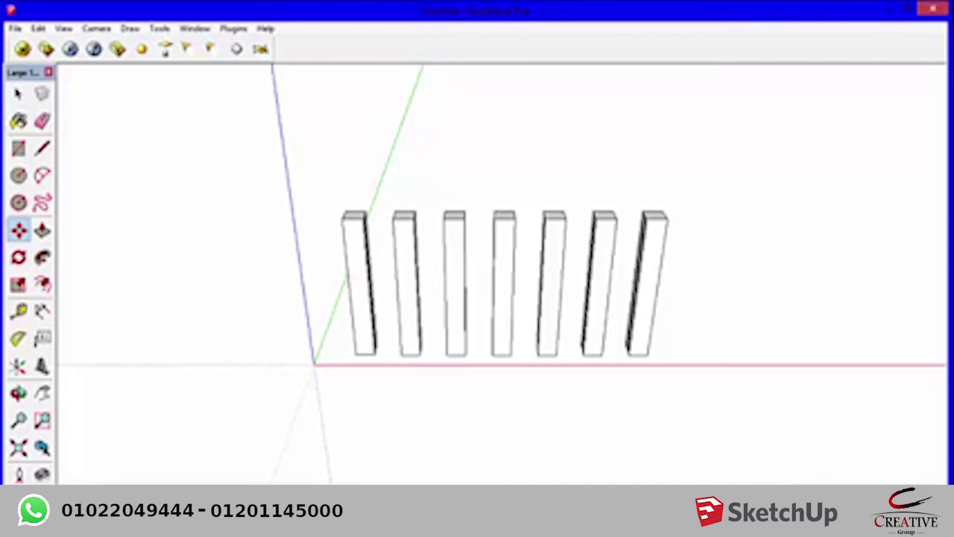
type("9x")
key("Return")
type("2x")
key("Return")
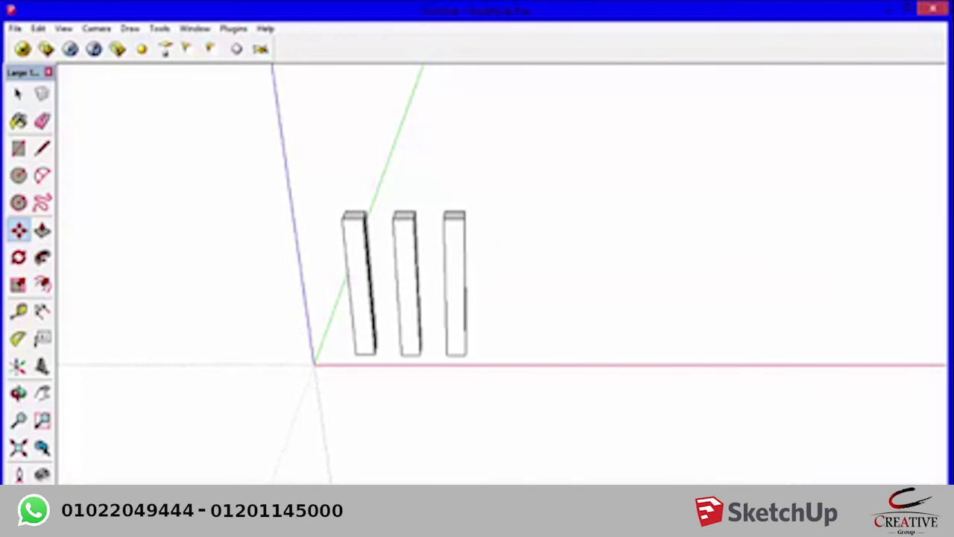
type("4x")
key("Return")
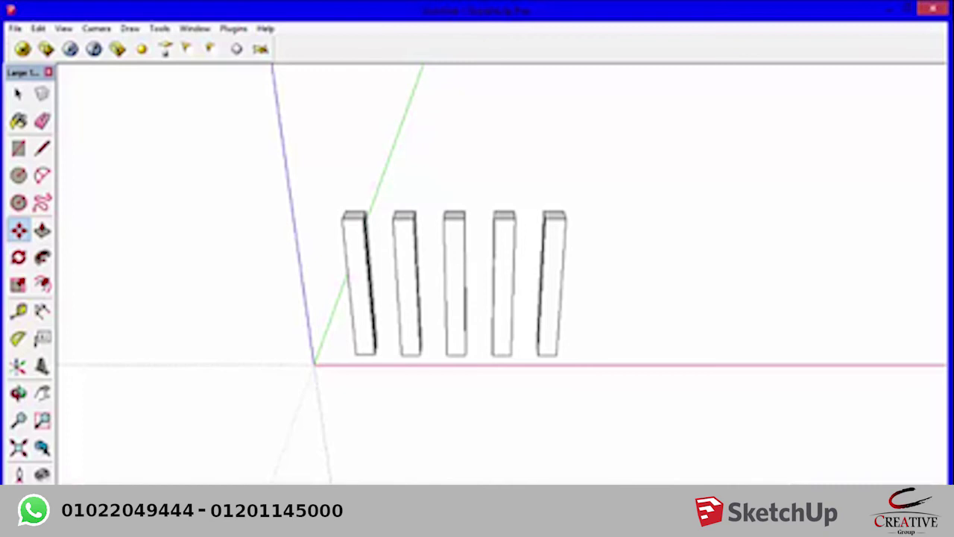
key("ctrl+z")
key("space")
- Ctrl-copy the board along the red axis, array it with x16, and pan the row left-centre
key("ctrl+a")
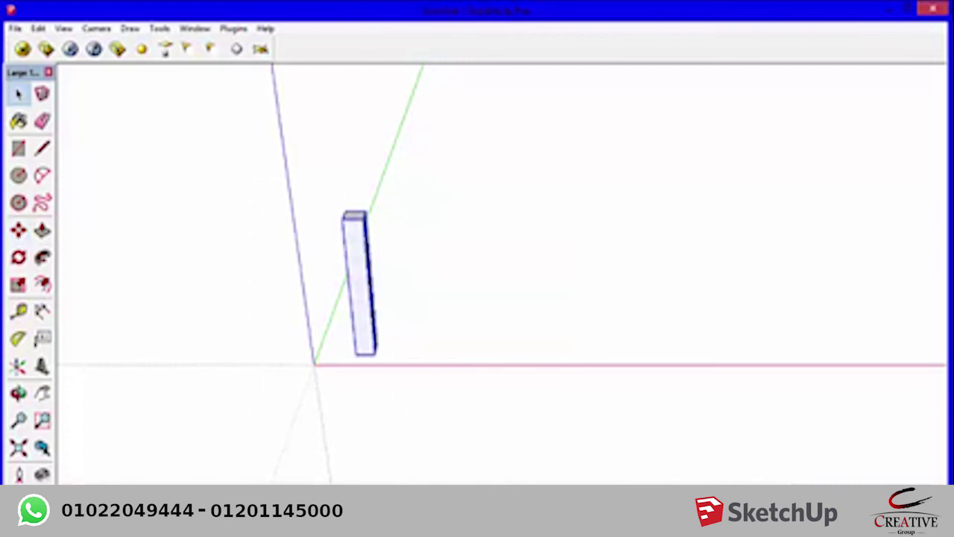
key("m")
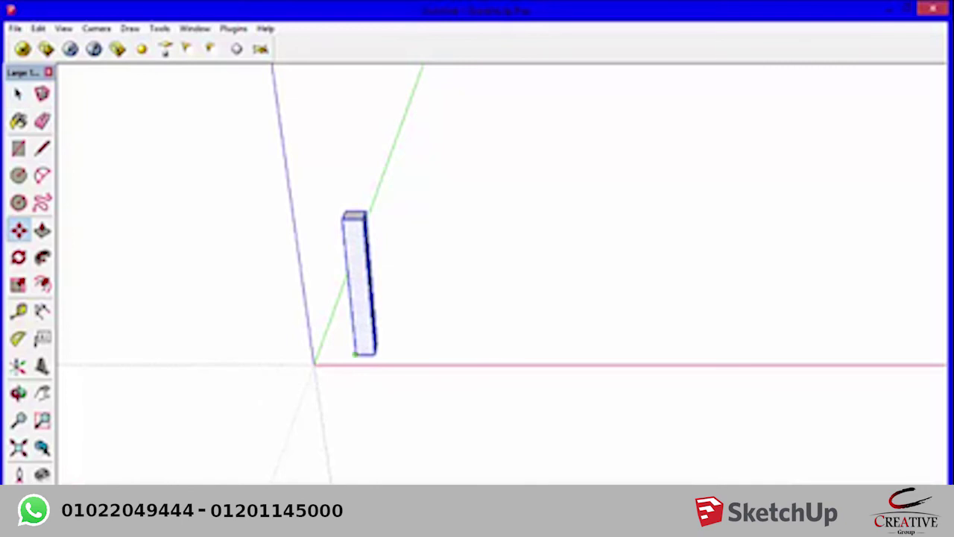
left_click_drag(356, 355, 438, 356)
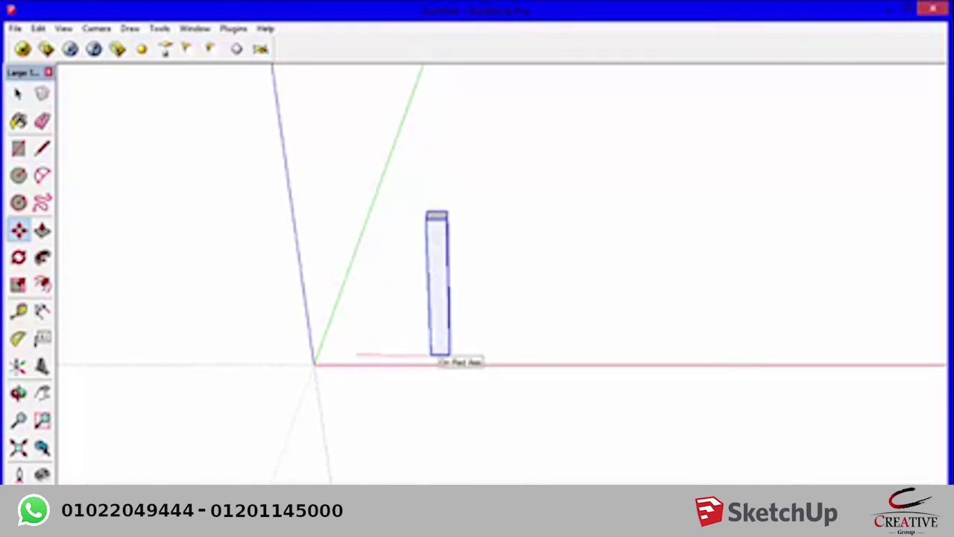
key("ctrl")
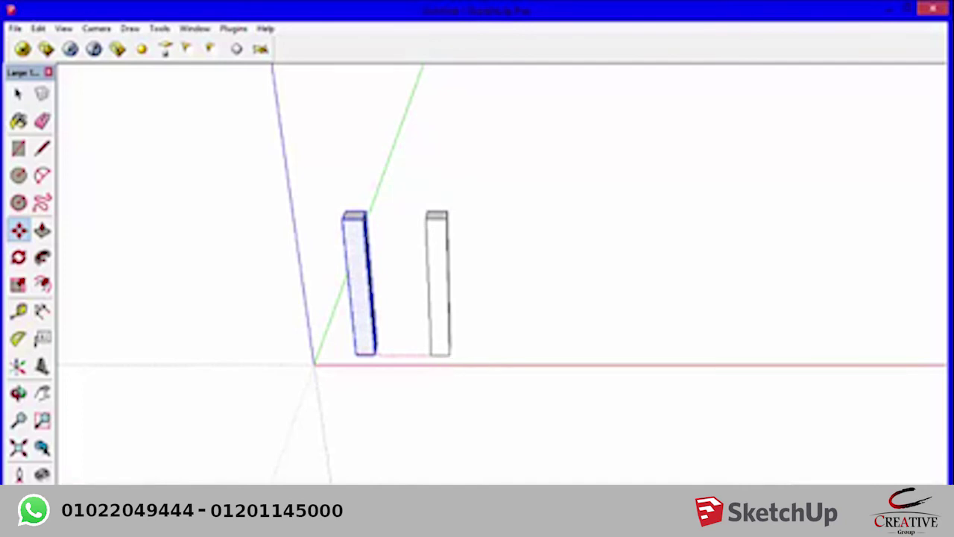
key("Return")
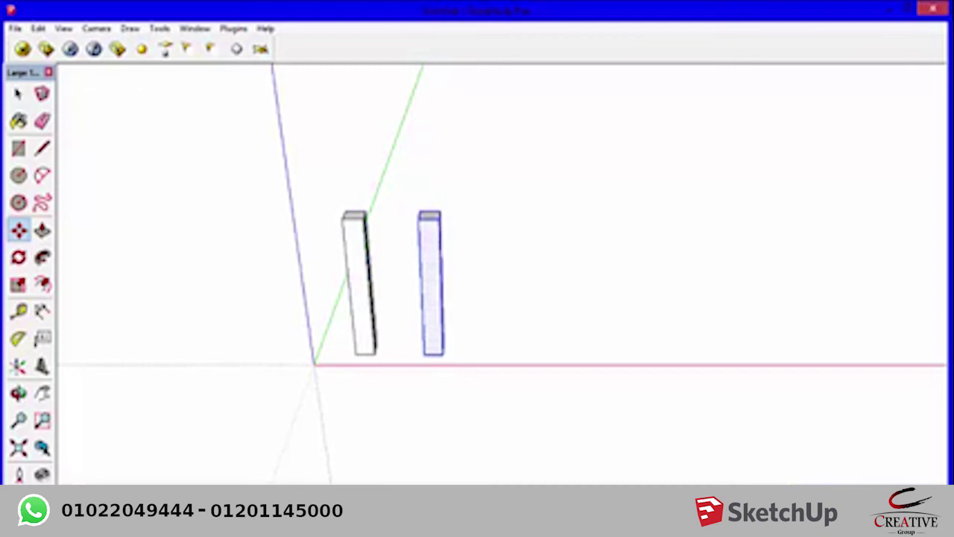
type("x16")
key("Return")
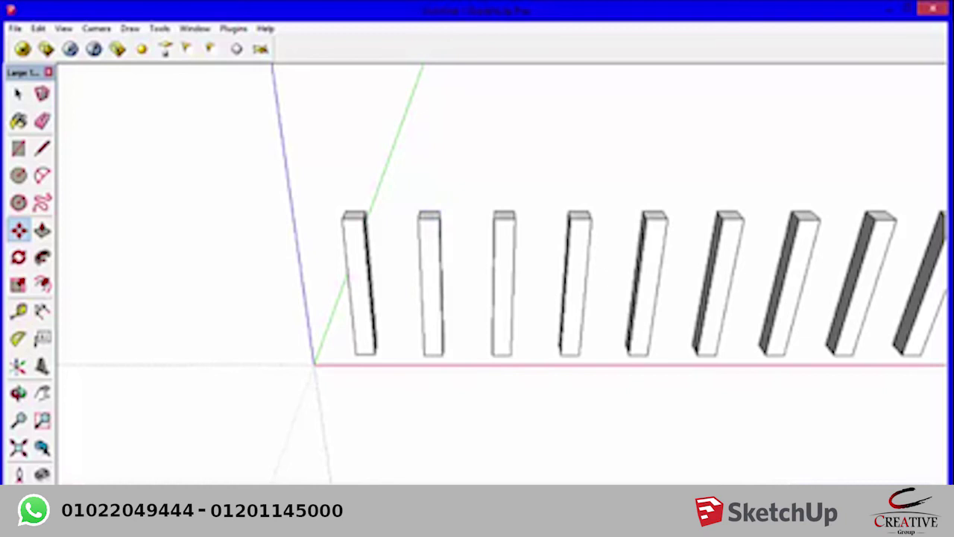
scroll(697, 235, "down", 5)
key("h")
left_click_drag(671, 298, 252, 290)
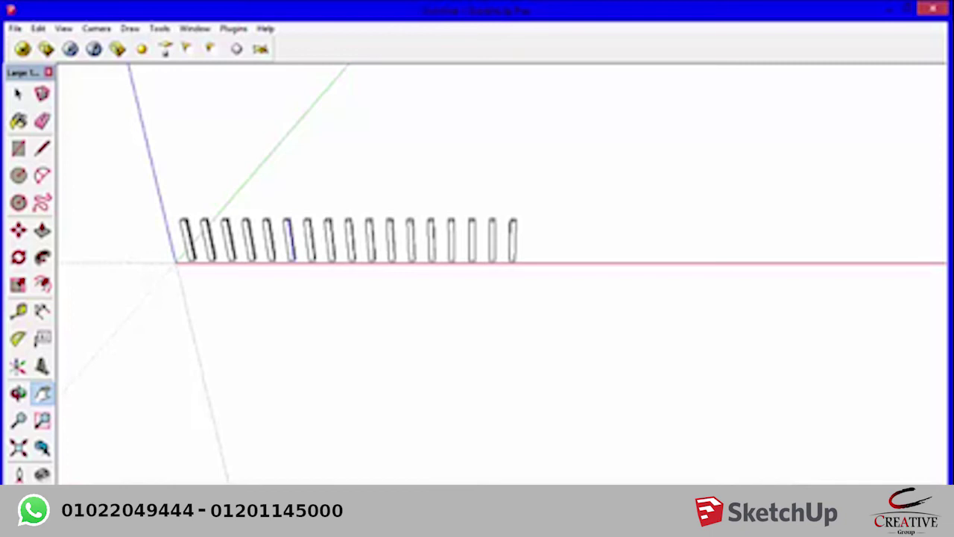
- Undo the long array back to a single post and begin a Ctrl-copy of it
key("ctrl+z")
scroll(186, 246, "up", 3)
key("space")
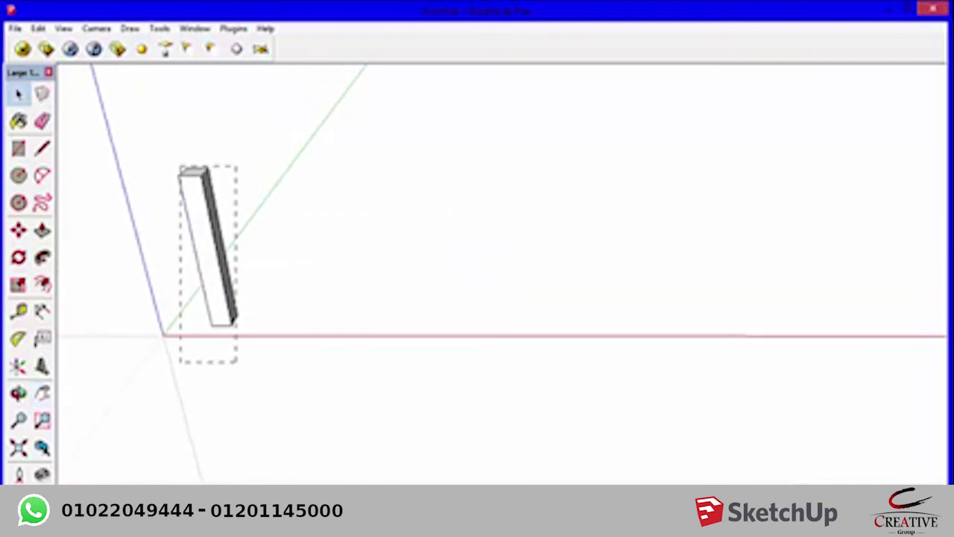
left_click(209, 246)
key("m")
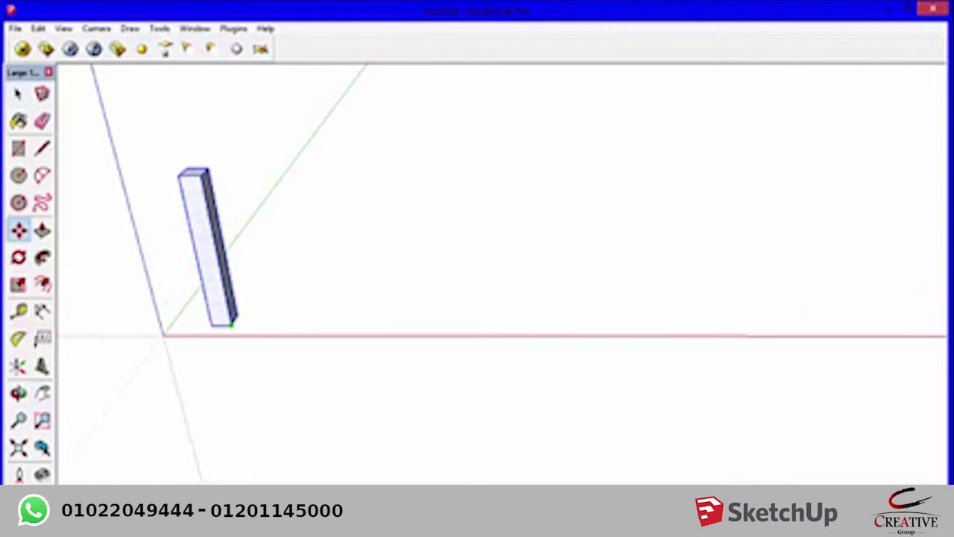
left_click(232, 325)
key("ctrl")
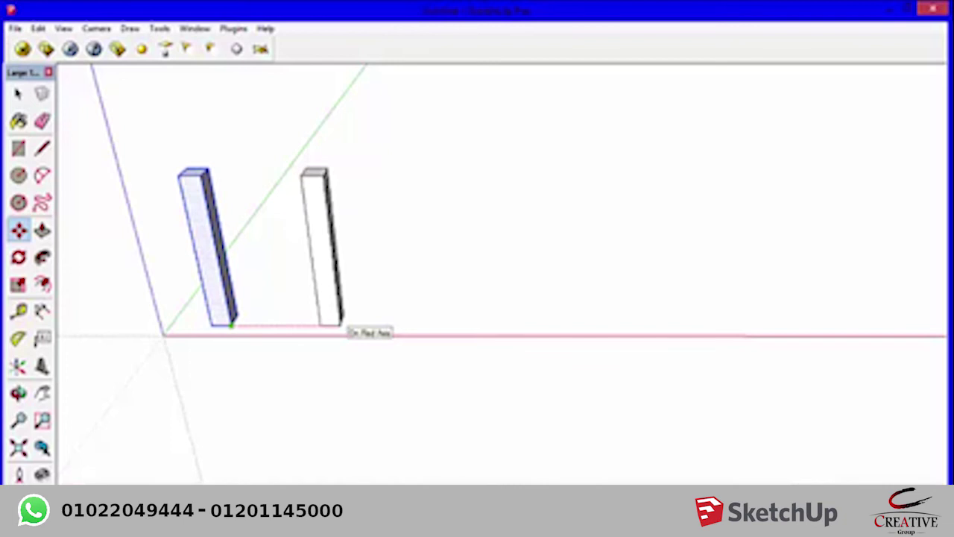
- Place the copy at distance 1, then array with 6x and trim it to 4x
type("1")
key("Return")
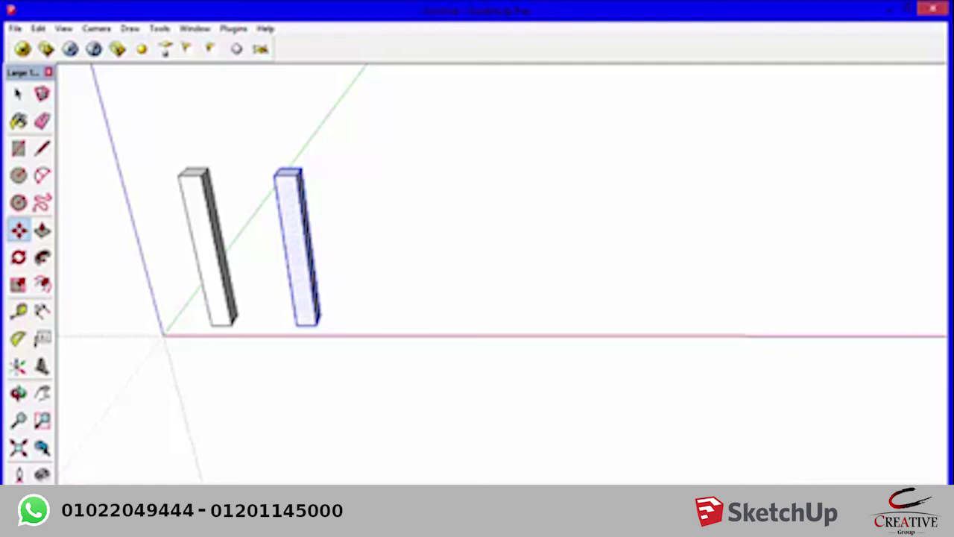
type("6x")
key("Return")
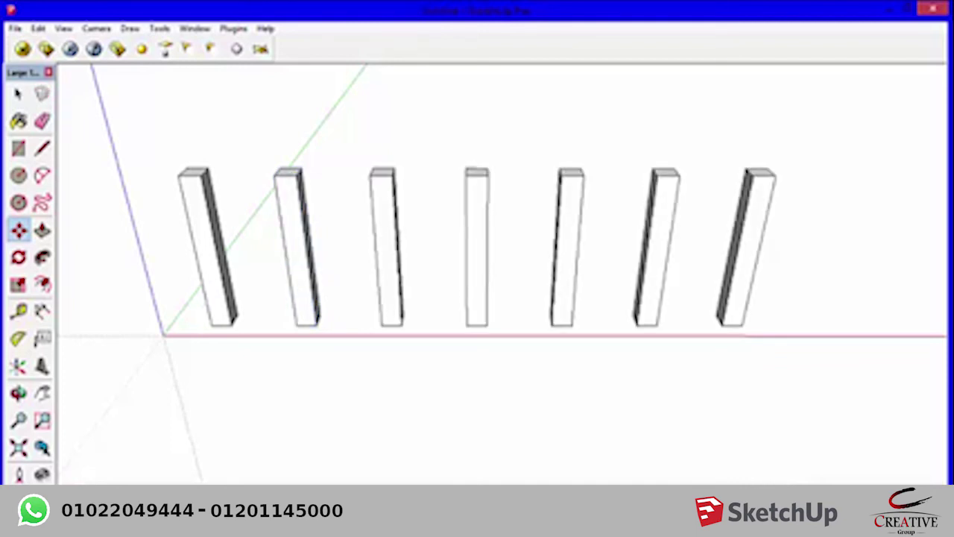
type("4x")
key("Return")
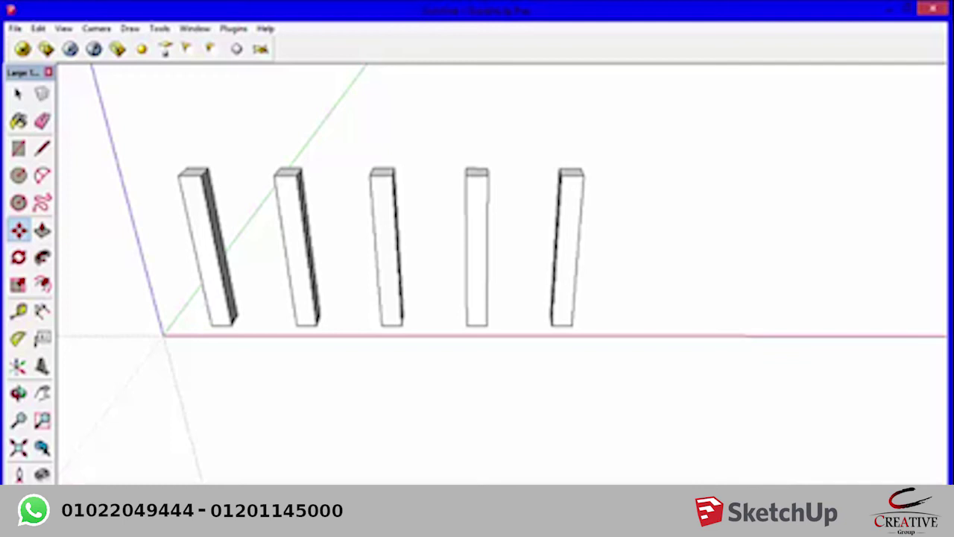
- Select everything and delete all five posts
key("space")
key("ctrl+a")
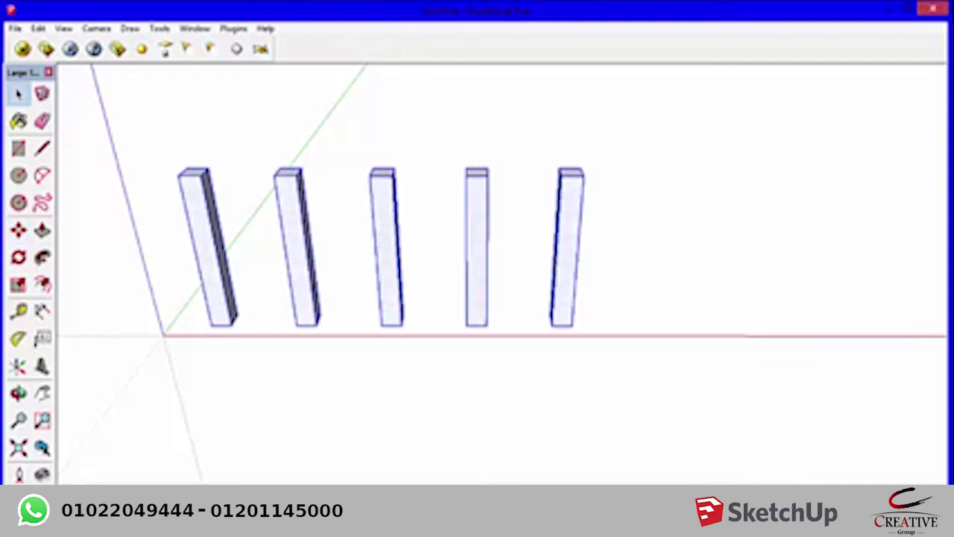
key("Delete")
- Draw a ground rectangle near the origin, pan it to the view centre, and select its bottom edge
key("r")
left_click(269, 220)
left_click(309, 319)
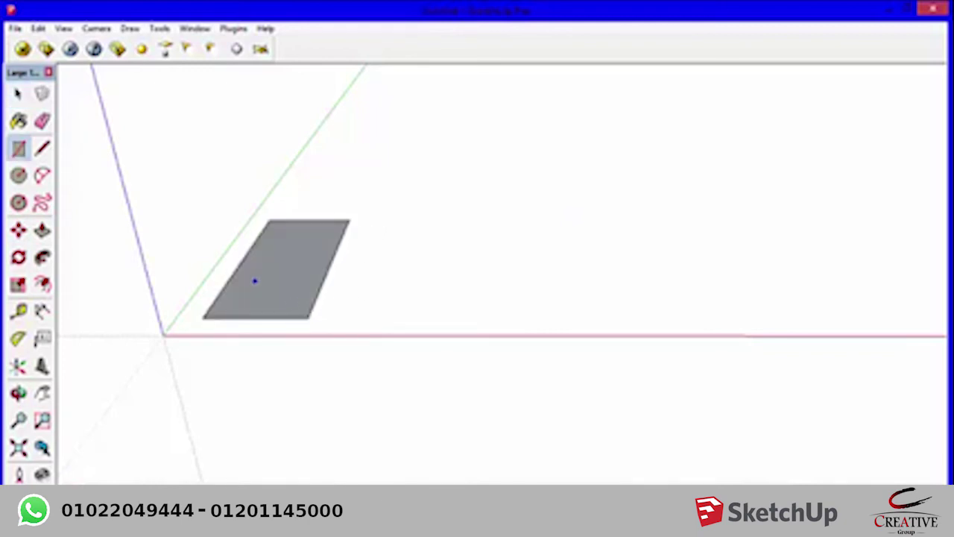
left_click(41, 393)
left_click_drag(335, 261, 471, 392)
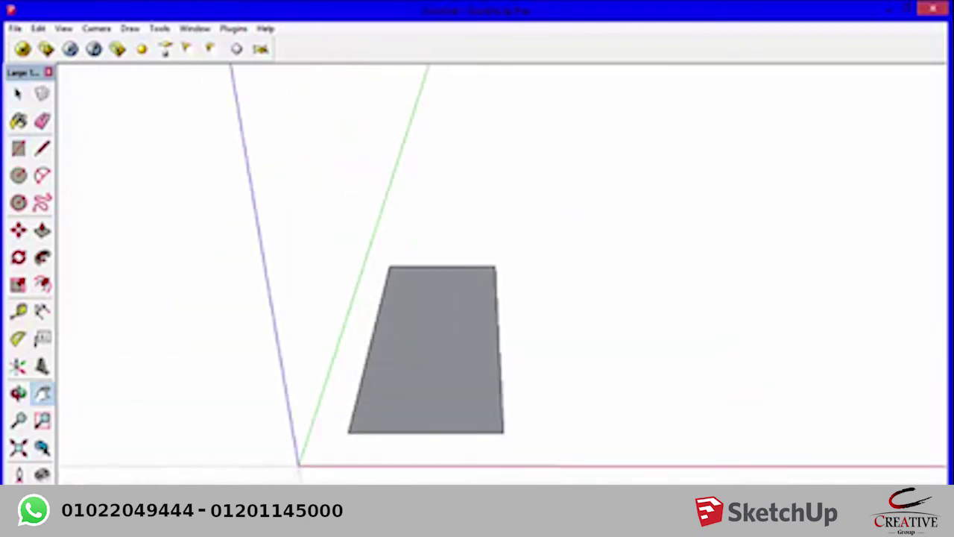
key("space")
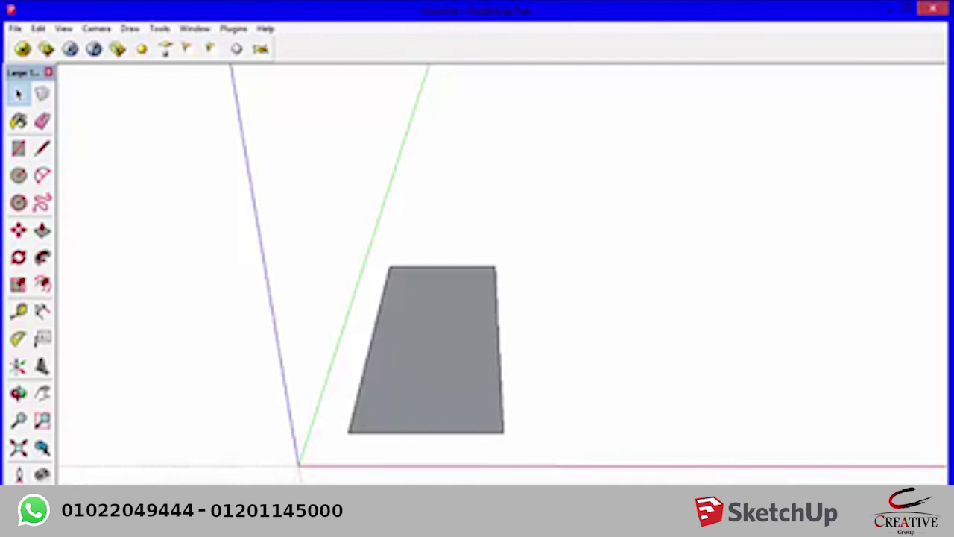
left_click(425, 432)
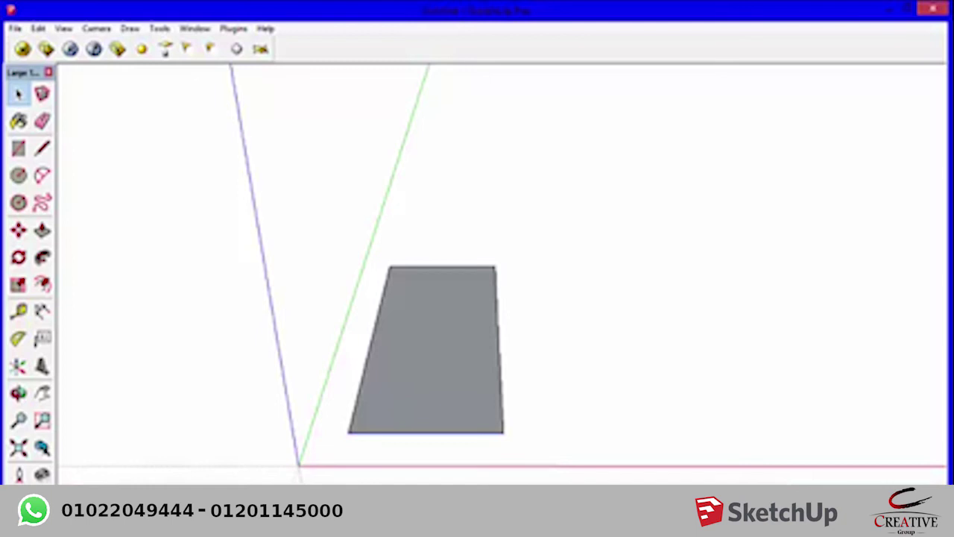
key("m")
left_click(442, 431, "ctrl")
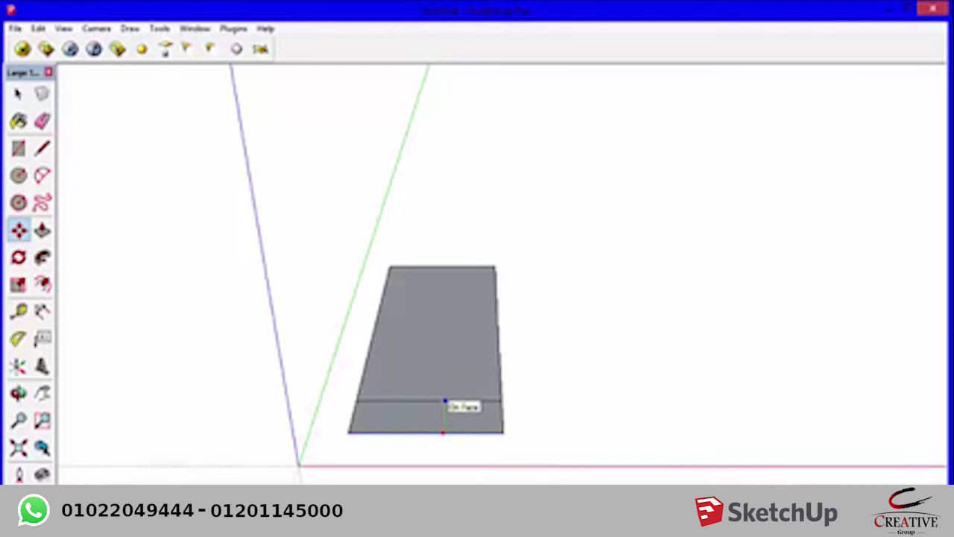
type("20")
key("Return")
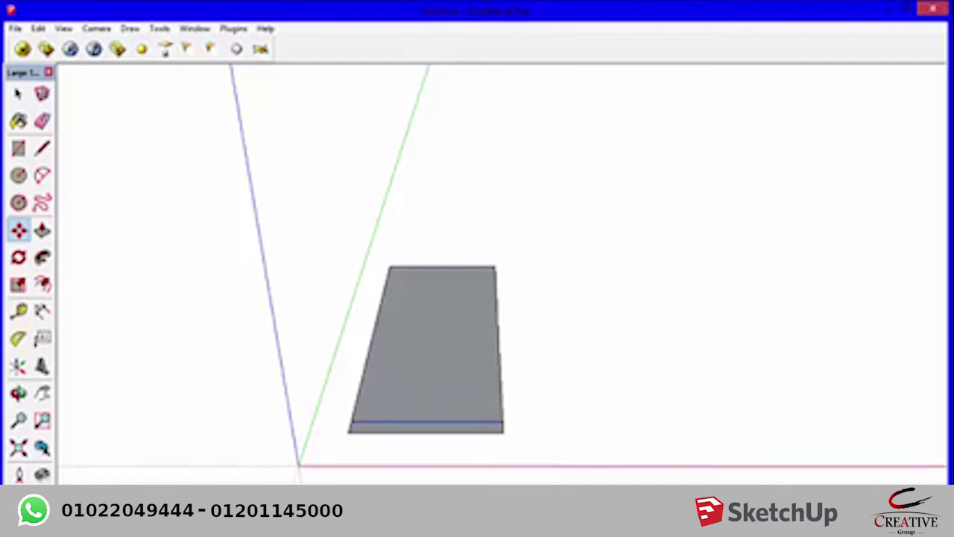
type("6x")
key("Return")
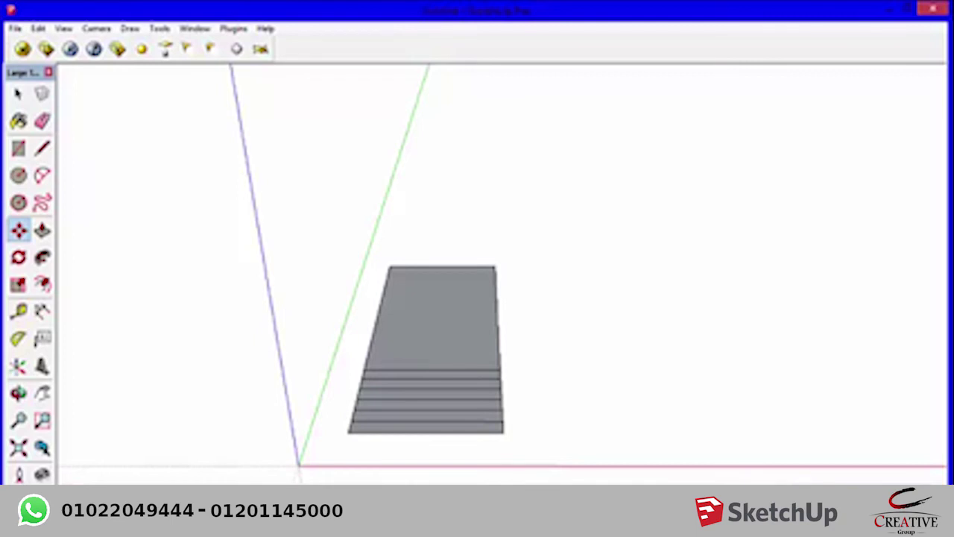
key("p")
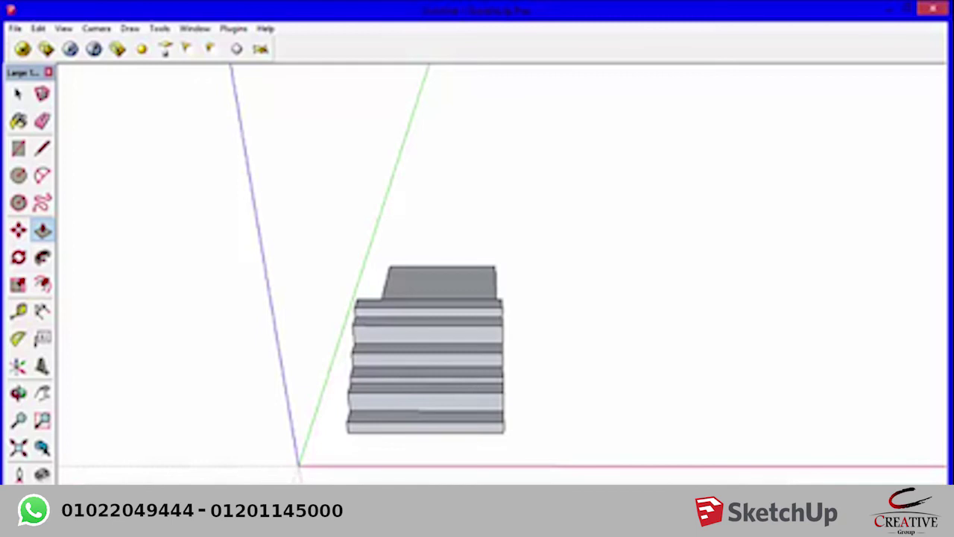
key("space")
left_click_drag(283, 199, 586, 447)
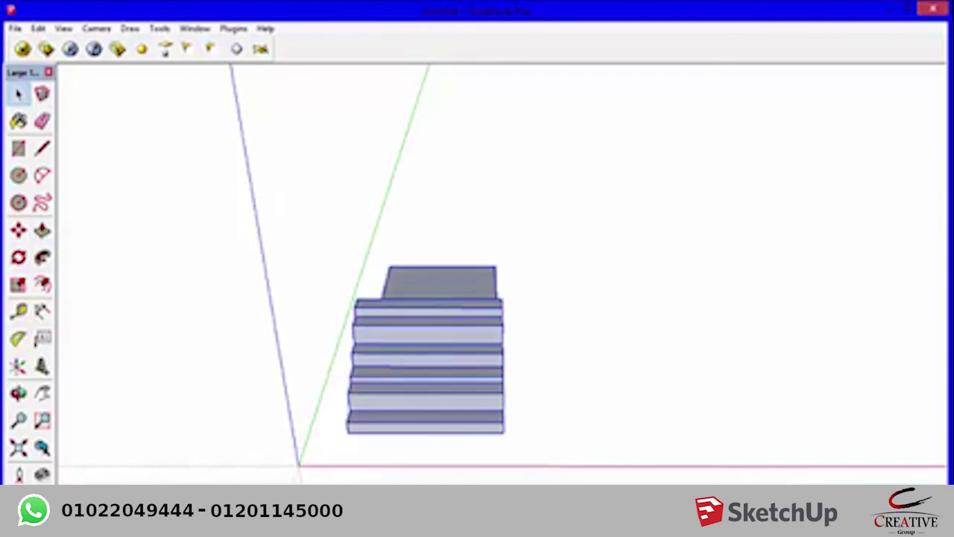
key("Delete")
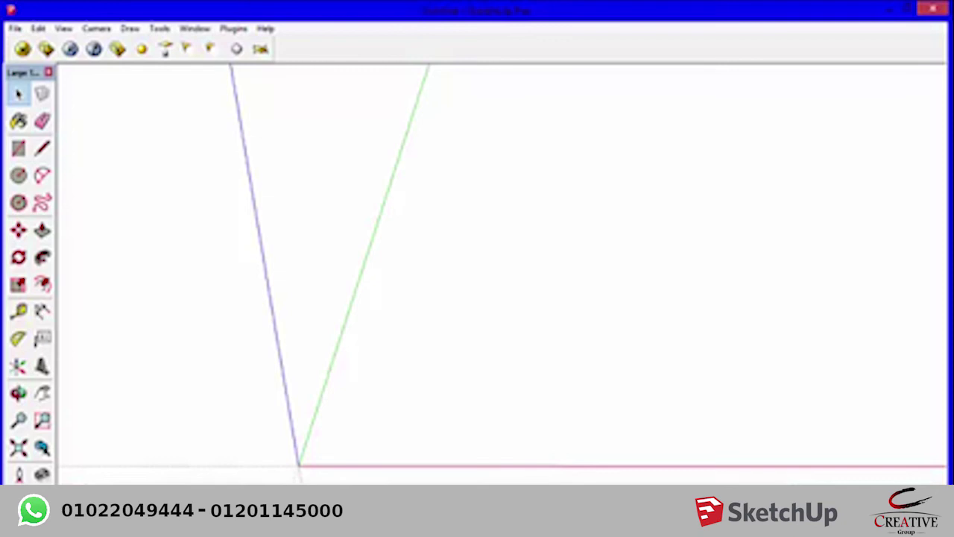
key("r")
left_click(370, 348)
left_click(602, 440)
key("p")
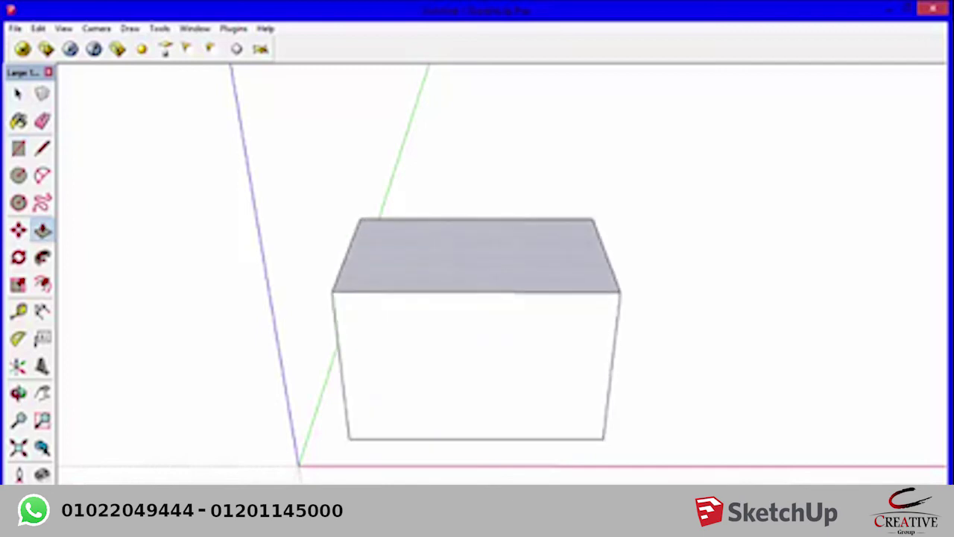
left_click_drag(476, 394, 475, 249)
key("space")
left_click_drag(673, 182, 343, 446)
key("m")
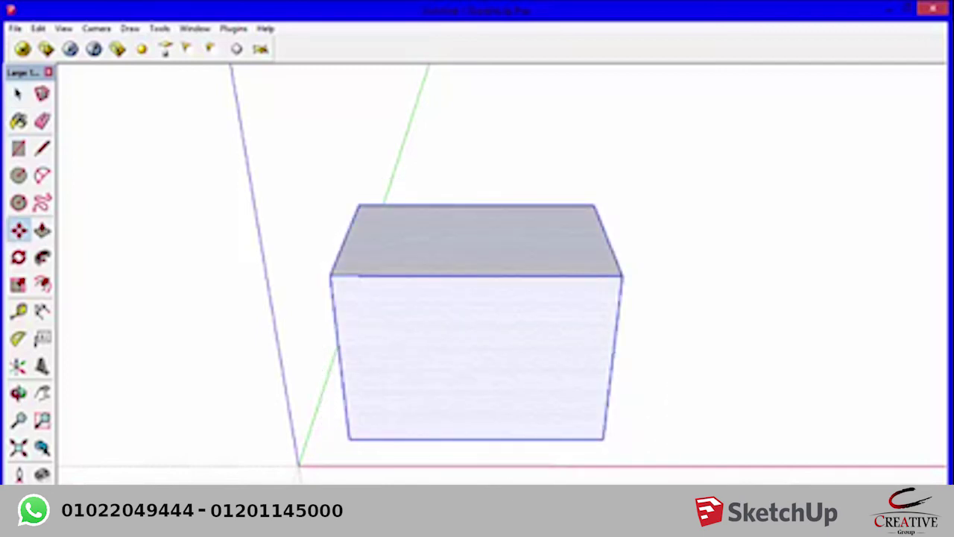
key("ctrl")
left_click(348, 438)
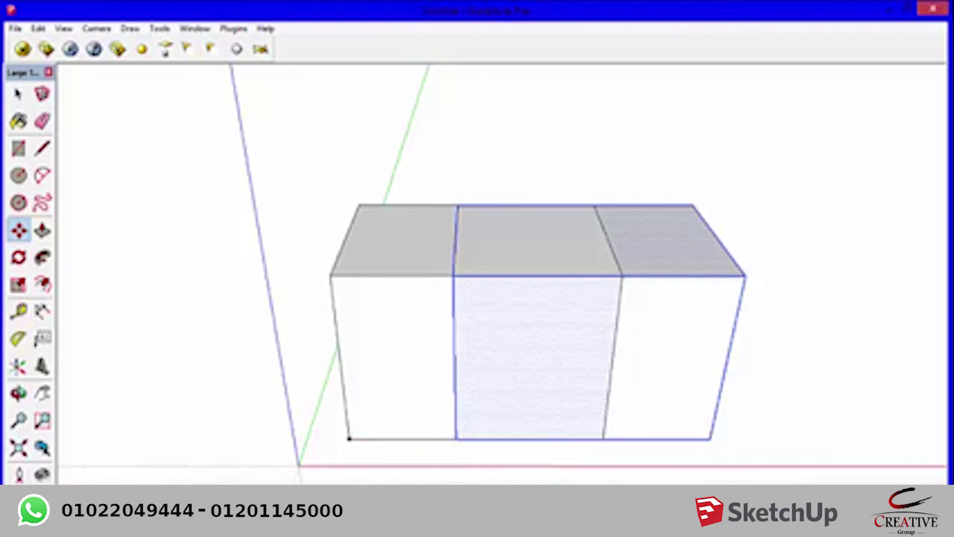
key("Escape")
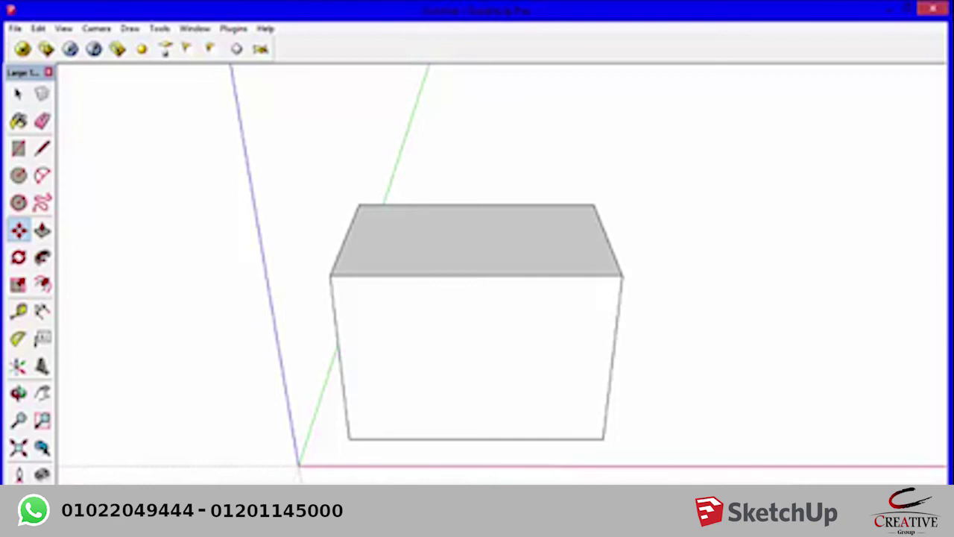
- Delete the box and orbit so the origin is centred with the vertical axis upright
key("Delete")
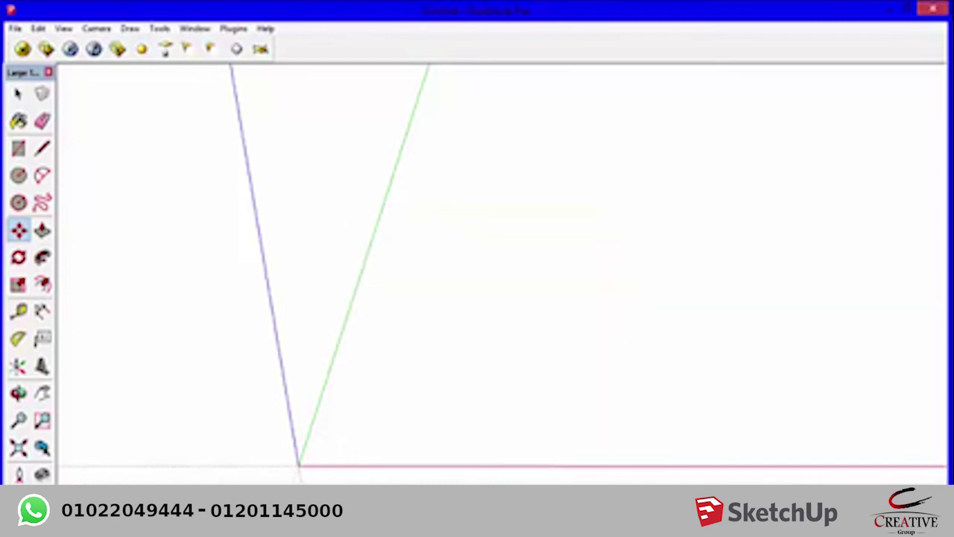
key("r")
mouse_move(477, 269)
middle_mouse_down()
mouse_move(522, 261)
mouse_move(254, 218)
middle_mouse_up()
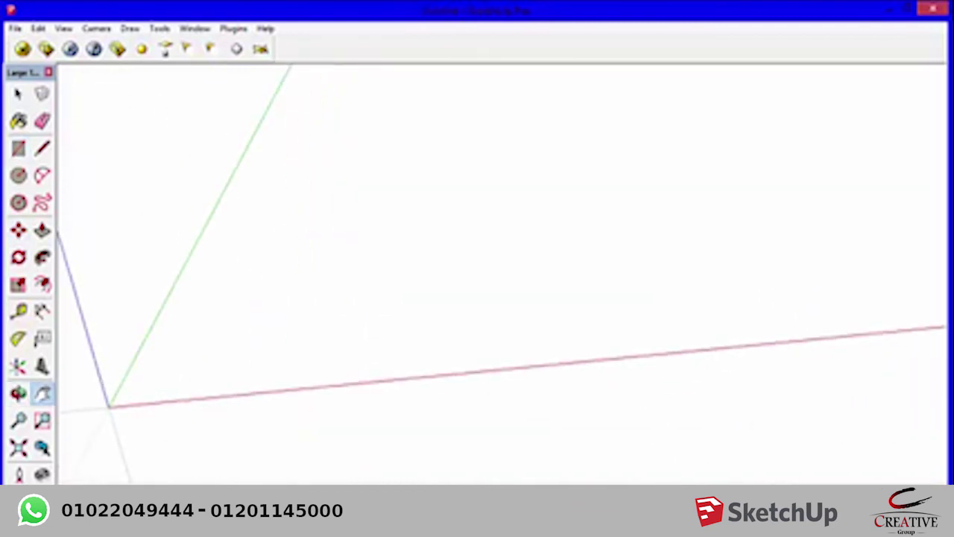
middle_click_drag(477, 268, 567, 253)
middle_click_drag(671, 372, 432, 246, "shift")
middle_click_drag(477, 268, 567, 261)
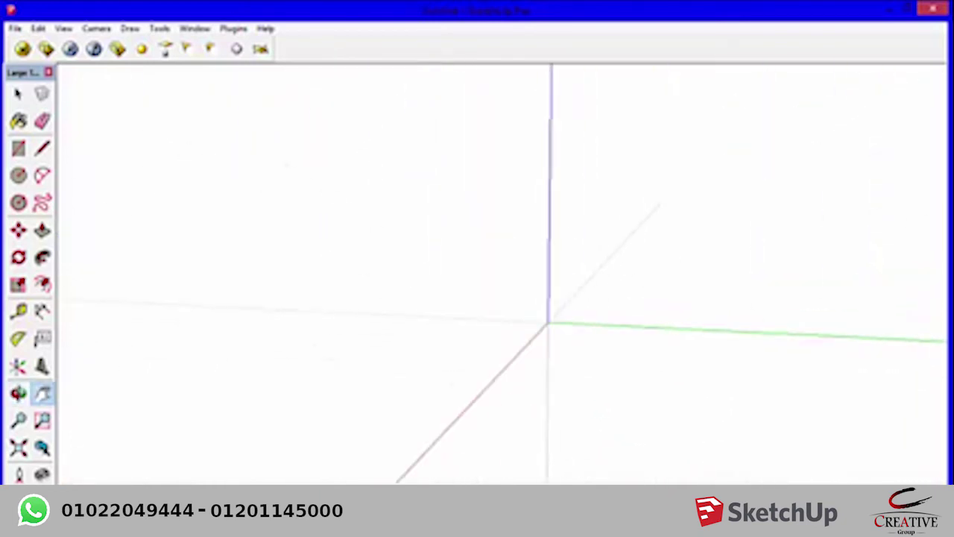
middle_click_drag(477, 268, 436, 269)
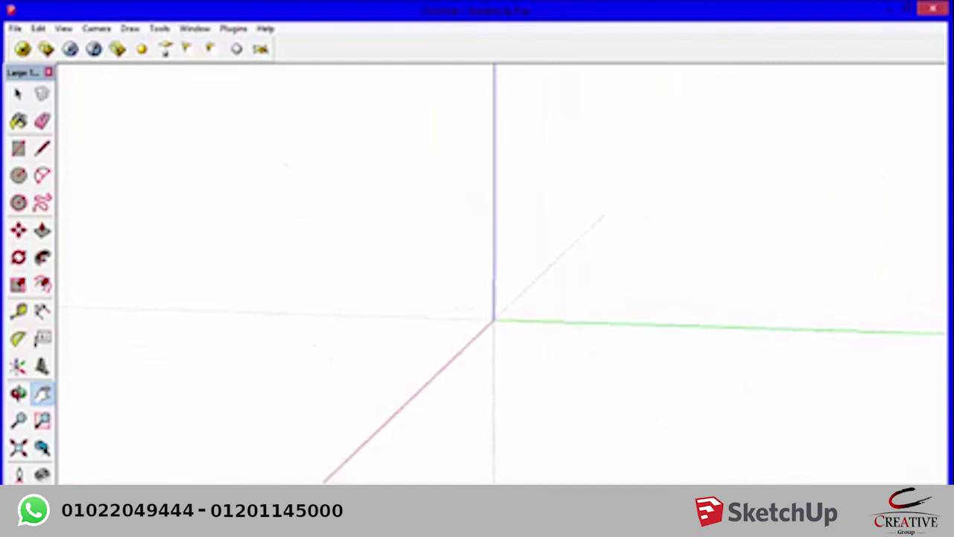
- Draw an upright rectangle starting at the origin
key("r")
left_click(492, 361)
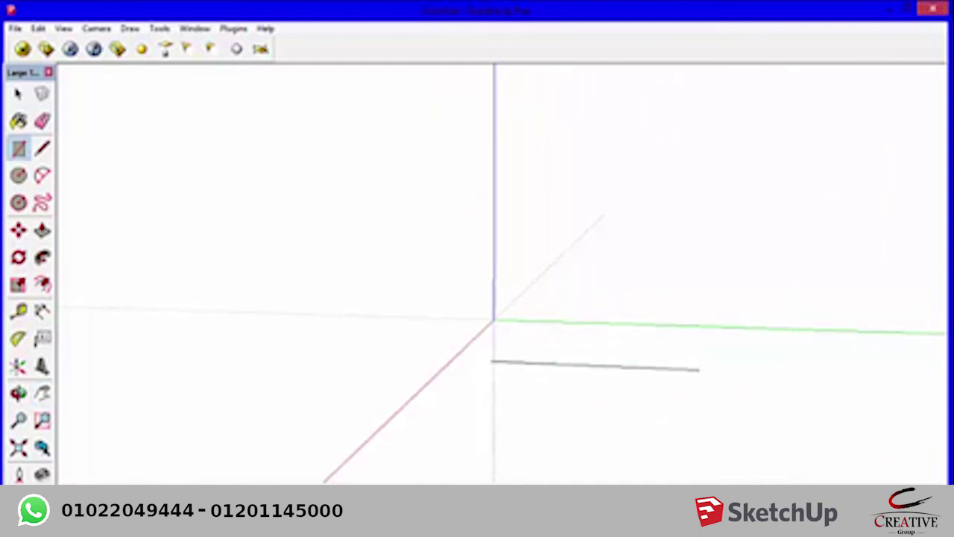
middle_click_drag(746, 367, 738, 395)
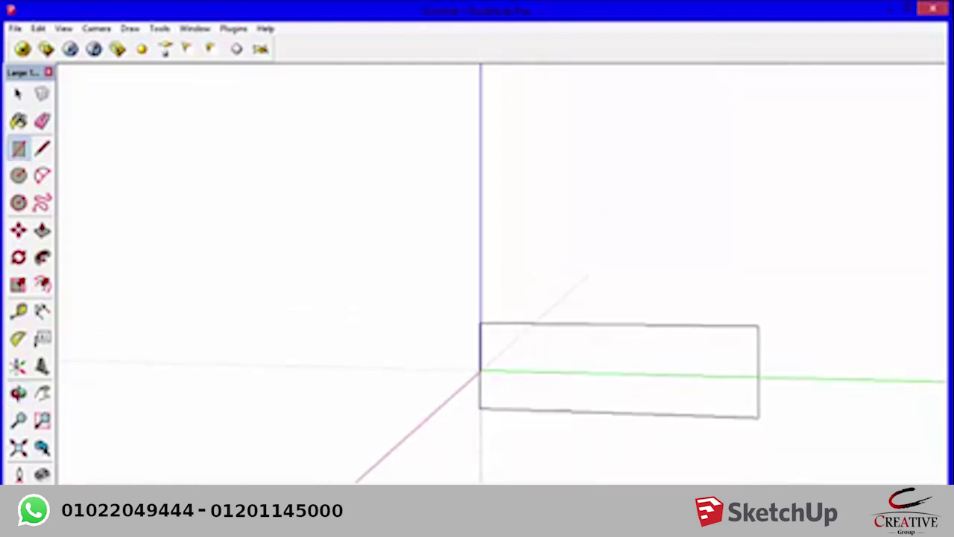
left_click(758, 325)
middle_click_drag(745, 315, 538, 329)
- Trace a three-step stair profile across the rectangle with the Line tool
key("l")
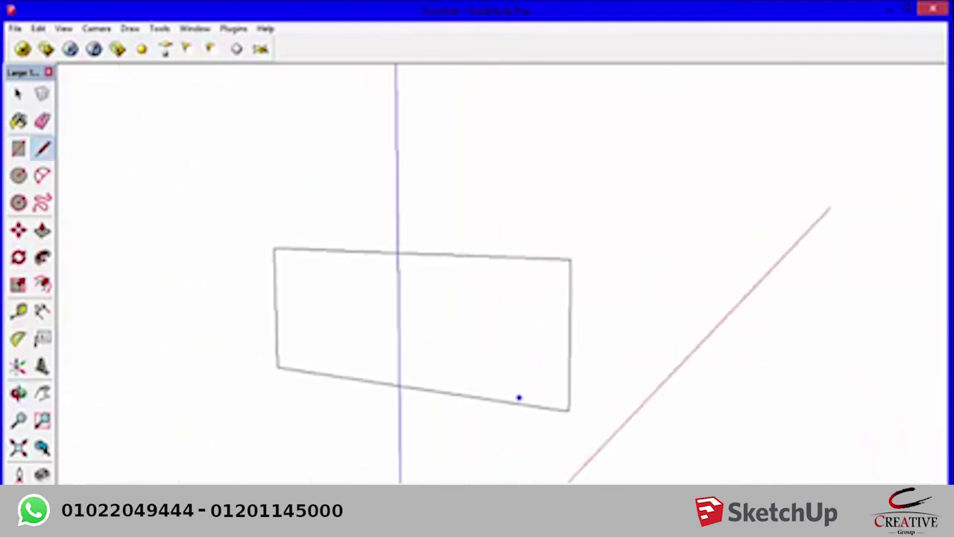
left_click(522, 403)
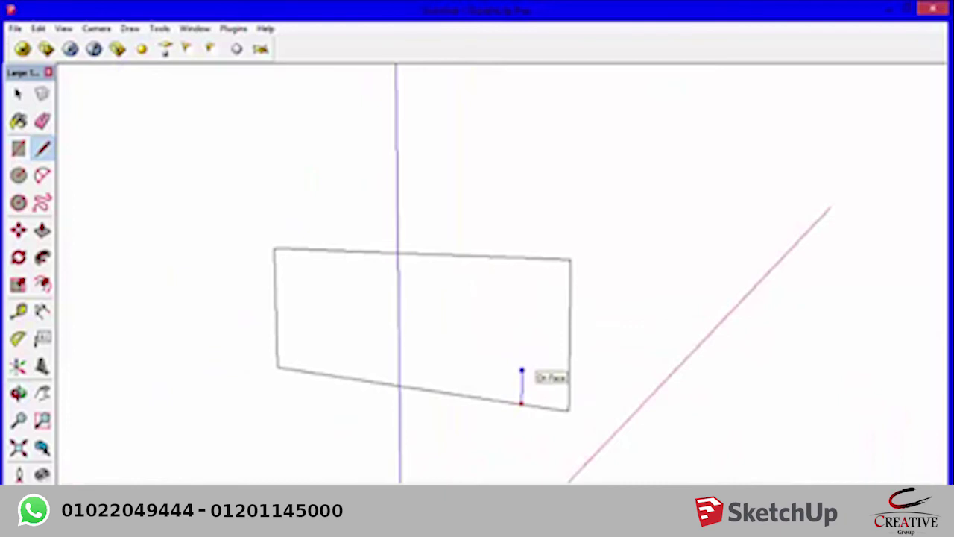
left_click(522, 369)
left_click(488, 366)
left_click(488, 337)
left_click(452, 335)
left_click(452, 298)
left_click(408, 296)
left_click(409, 255)
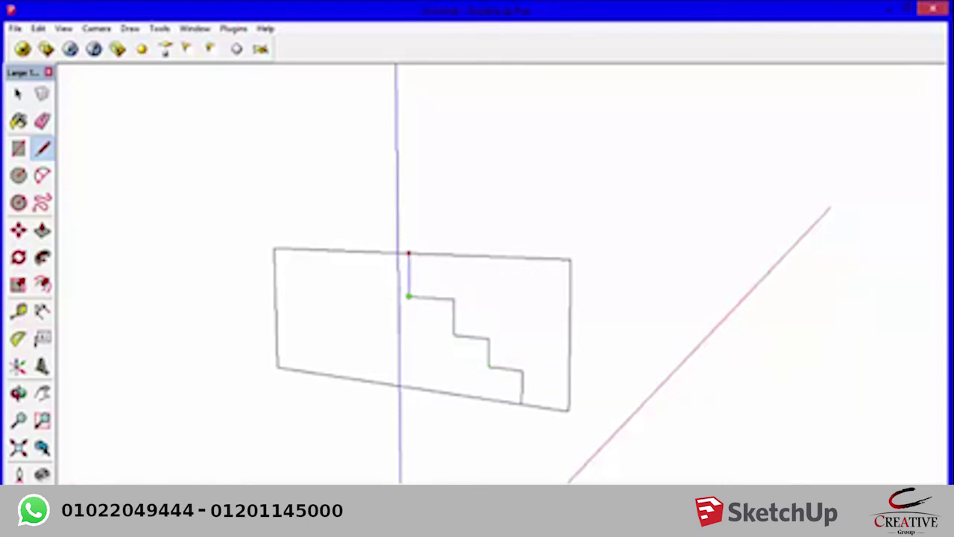
- Push/pull the stepped face out into a solid staircase and select it all
key("space")
left_click(336, 313)
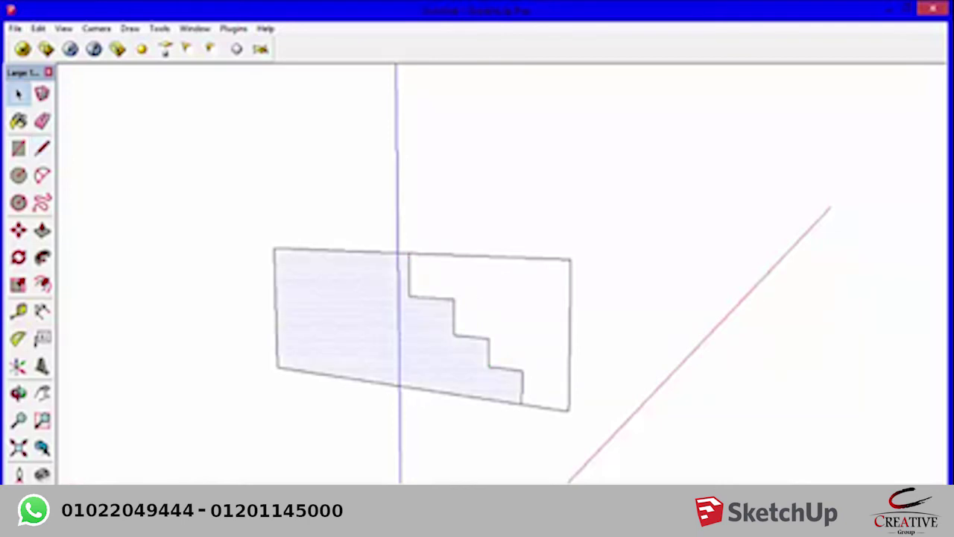
key("p")
left_click(386, 333)
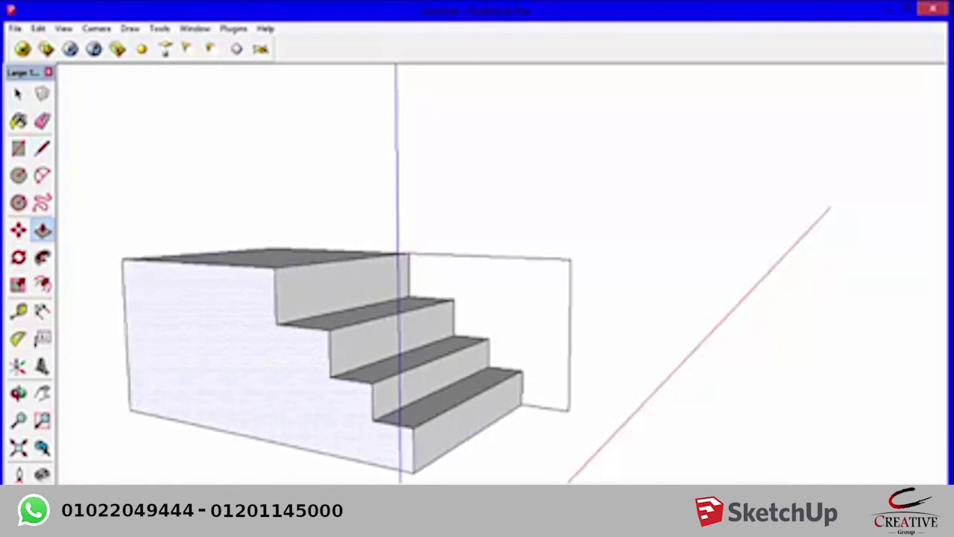
scroll(477, 299, "down", 5)
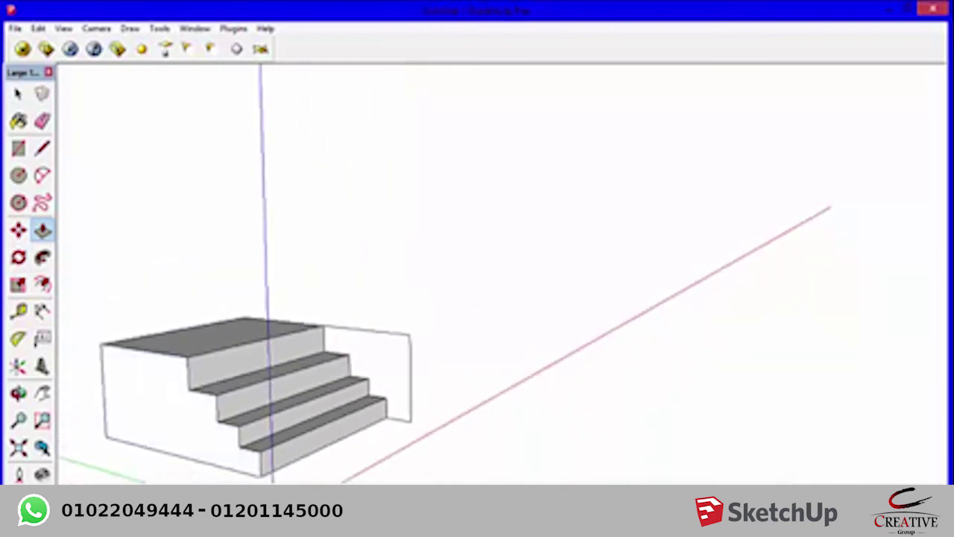
middle_click_drag(477, 298, 417, 284)
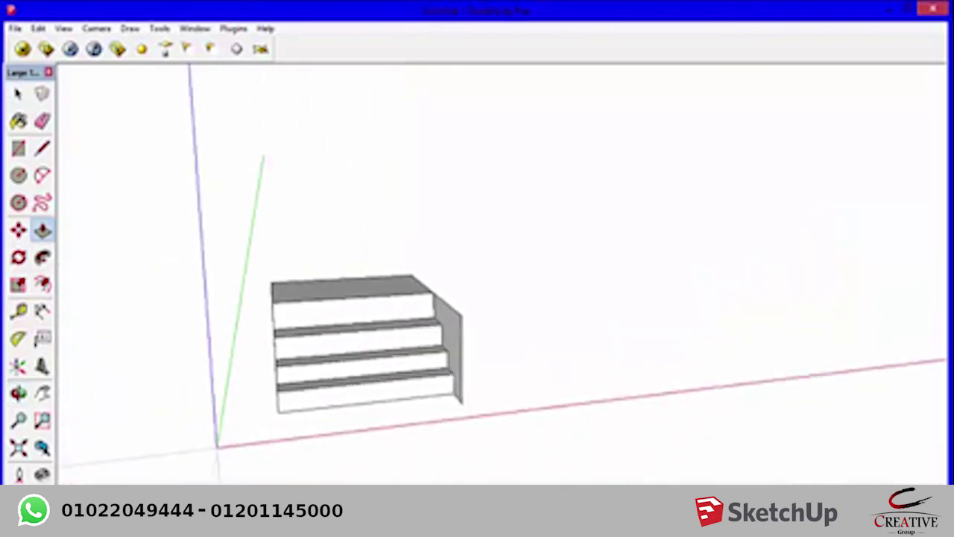
key("space")
key("ctrl+a")
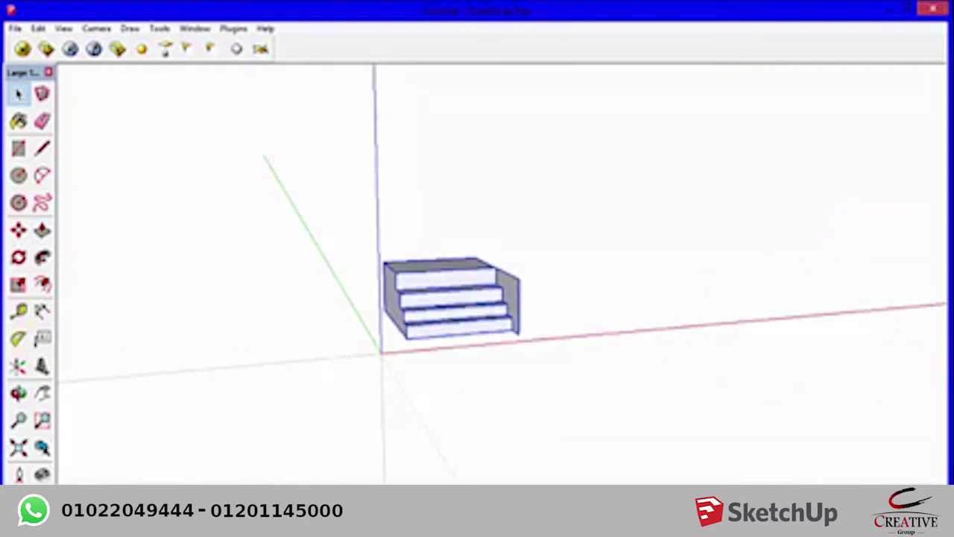
- Delete the staircase and move the view toward the origin
key("Delete")
key("h")
mouse_move(373, 299)
left_mouse_down()
mouse_move(485, 293)
mouse_move(502, 280)
mouse_move(767, 291)
left_mouse_up()
middle_click_drag(767, 291, 633, 276)
left_click_drag(522, 224, 484, 312)
- Draw a flat rectangle on the ground near the origin
key("r")
left_click(466, 371)
left_click(580, 314)
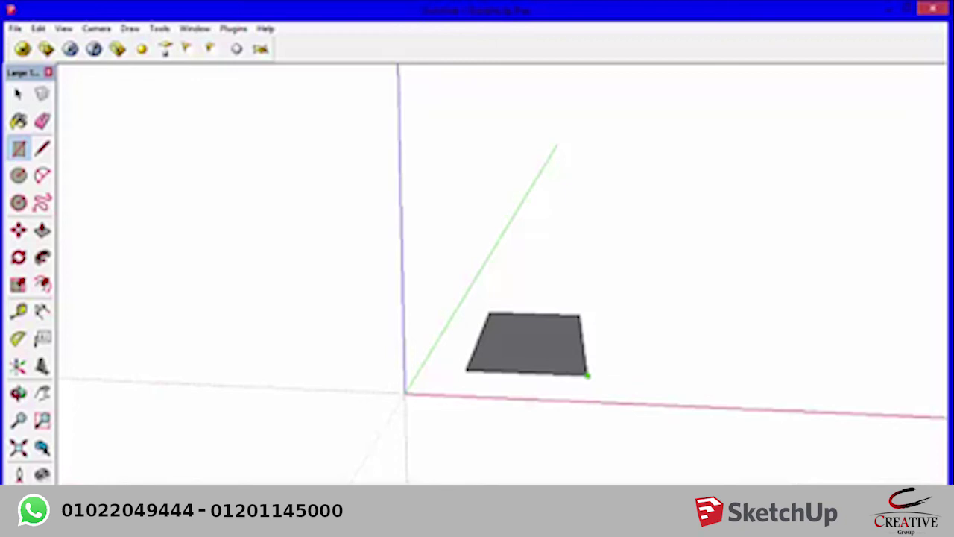
- Pull the rectangle into a box and extrude a smaller front rectangle into a protruding block
key("p")
left_click(526, 343)
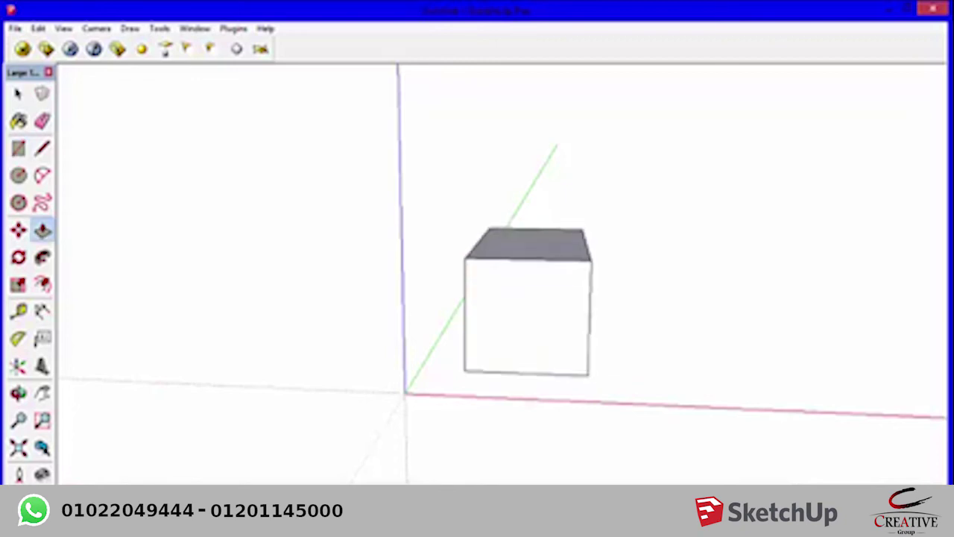
key("r")
left_click(516, 236)
left_click(578, 305)
key("p")
left_click_drag(548, 271, 536, 298)
mouse_move(537, 298)
middle_mouse_down()
mouse_move(611, 283)
mouse_move(537, 298)
middle_mouse_up()
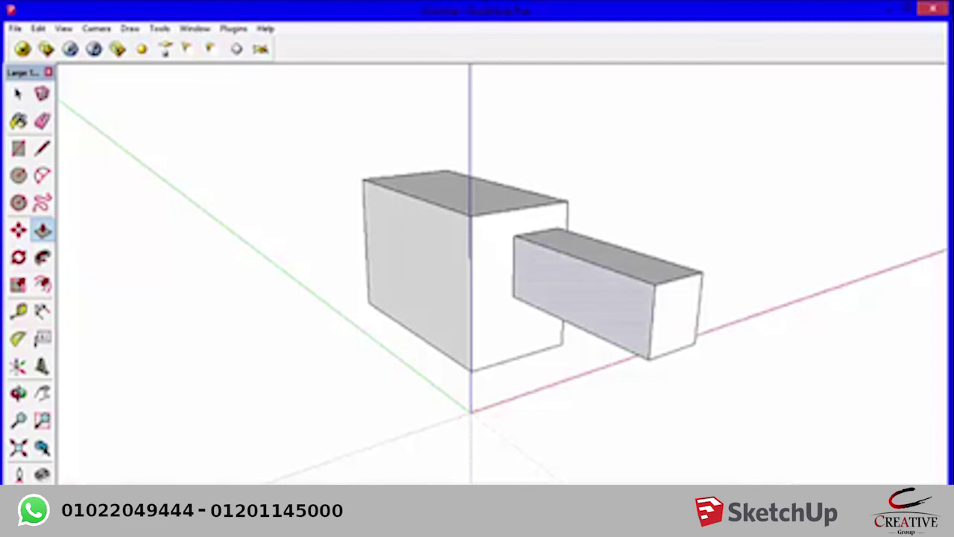
- Select everything in the model and delete both boxes
key("space")
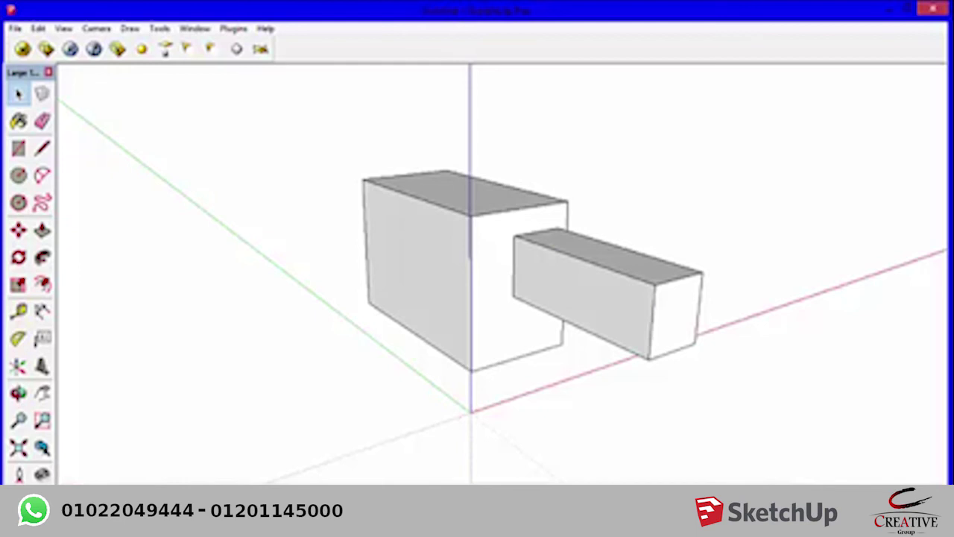
left_click(522, 298)
left_click(675, 317)
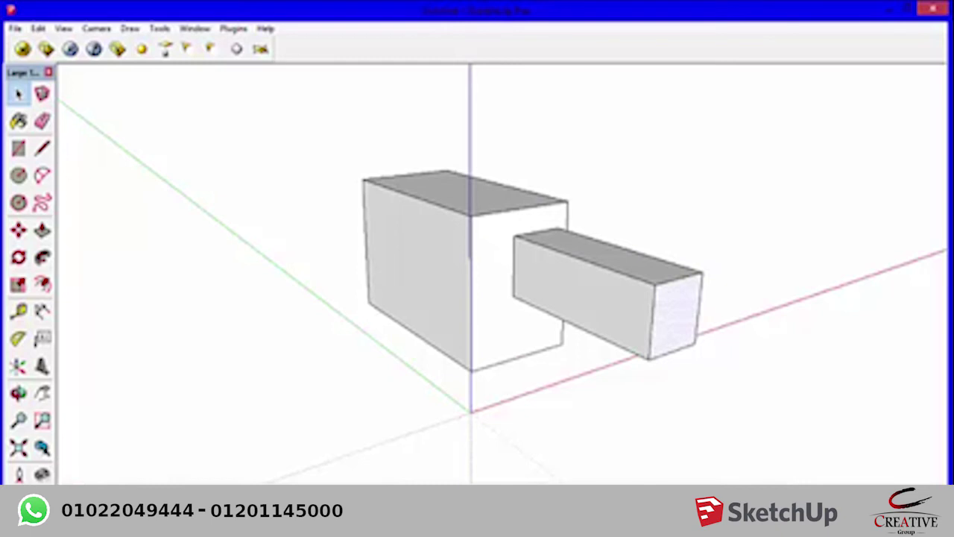
key("ctrl+a")
key("Delete")
- Draw a new small rectangle on the ground near the origin
mouse_move(477, 276)
middle_mouse_down()
mouse_move(567, 298)
mouse_move(343, 238)
middle_mouse_up()
key("r")
left_click(398, 311)
left_click(452, 324)
middle_click_drag(478, 299, 392, 311)
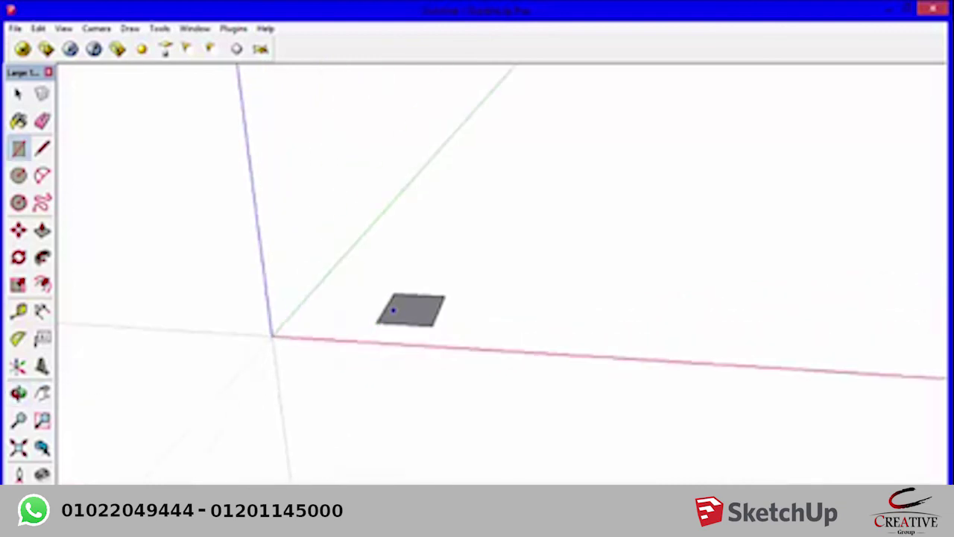
- Pull the small rectangle up into a tall box and make it a group
key("p")
left_click_drag(392, 311, 403, 167)
key("space")
left_click_drag(455, 134, 264, 362)
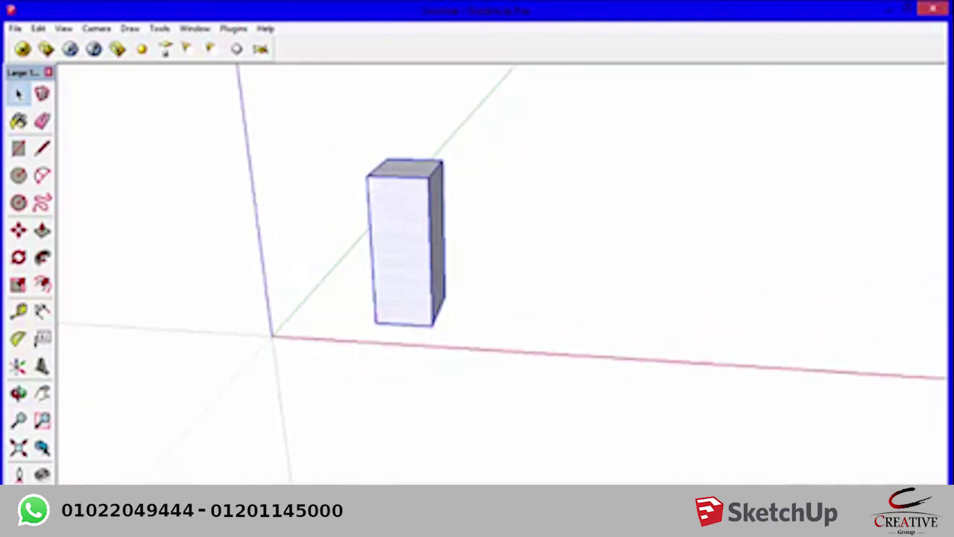
right_click(400, 248)
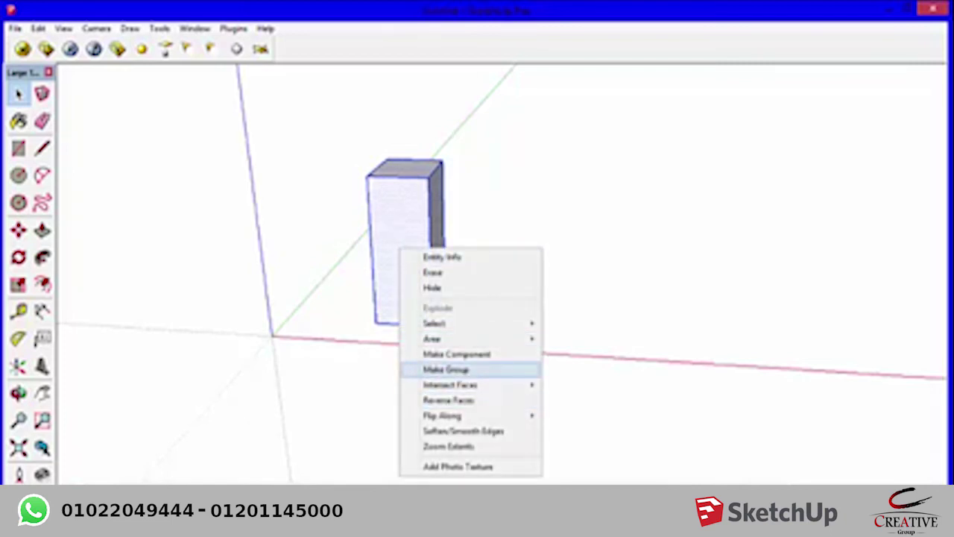
left_click(445, 369)
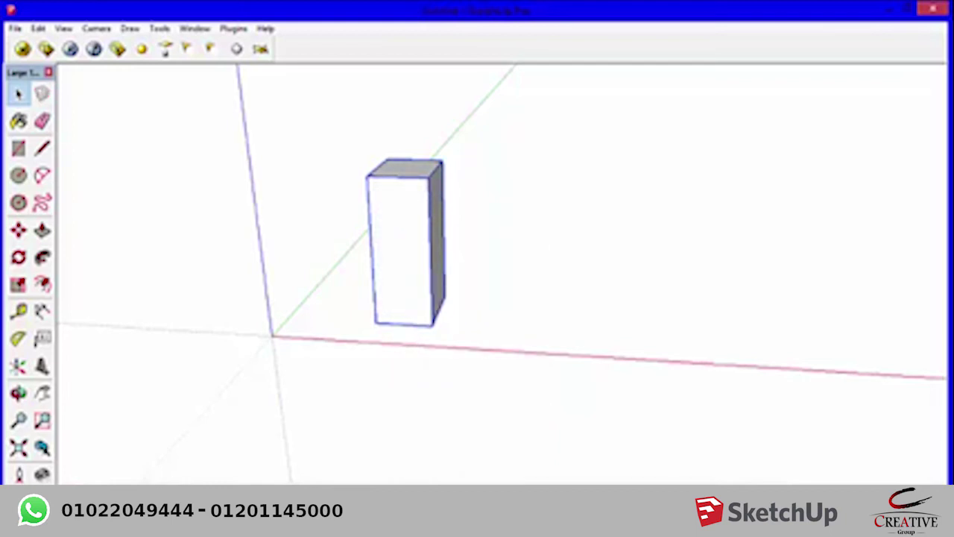
key("Escape")
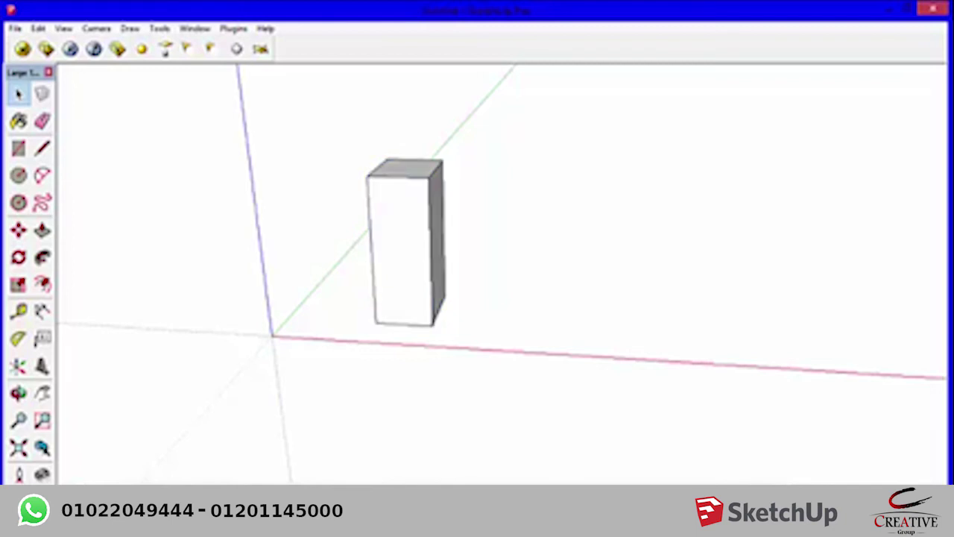
- Select the grouped tall box and open it for editing
left_click(402, 246)
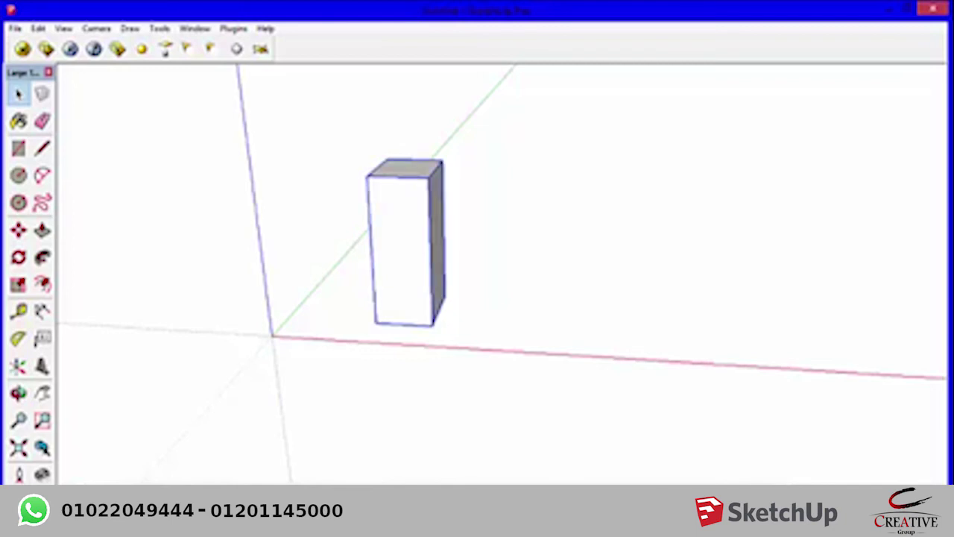
scroll(403, 201, "up", 1)
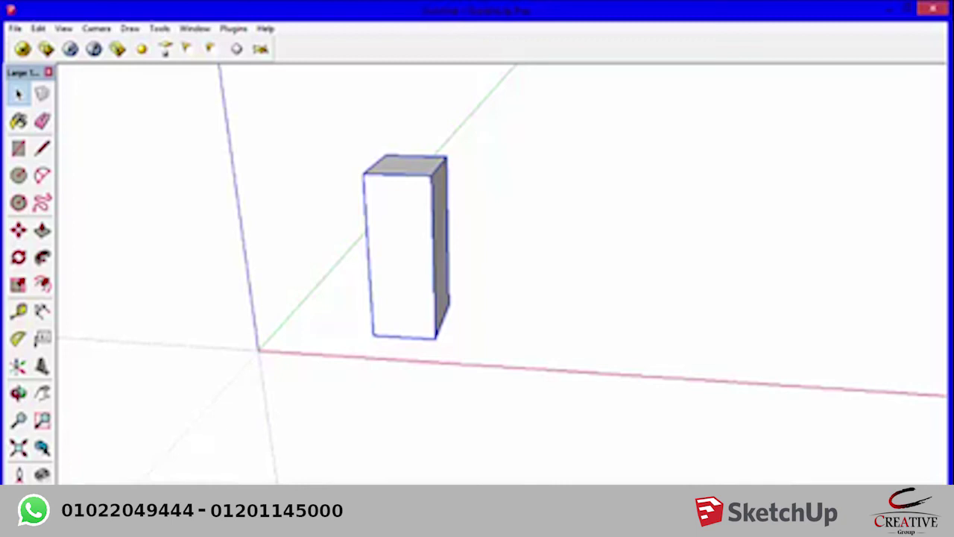
key("Return")
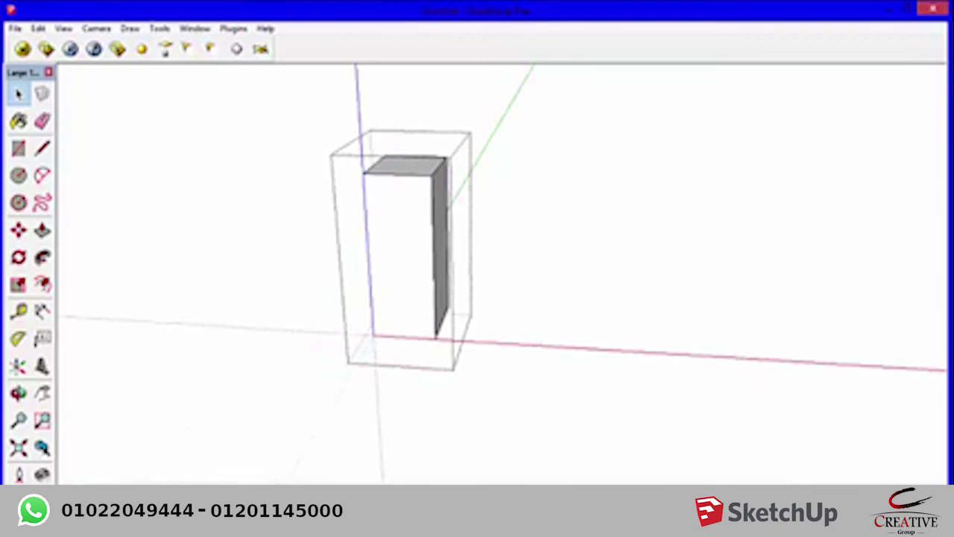
- Draw a small rectangle on the tall box's upper front face and pull it outward into a block
scroll(402, 239, "up", 2)
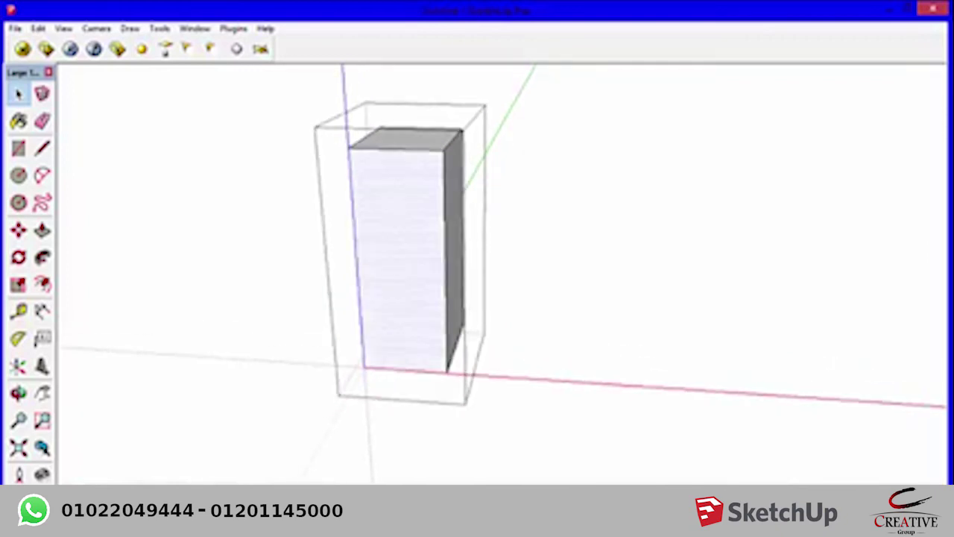
left_click(403, 147)
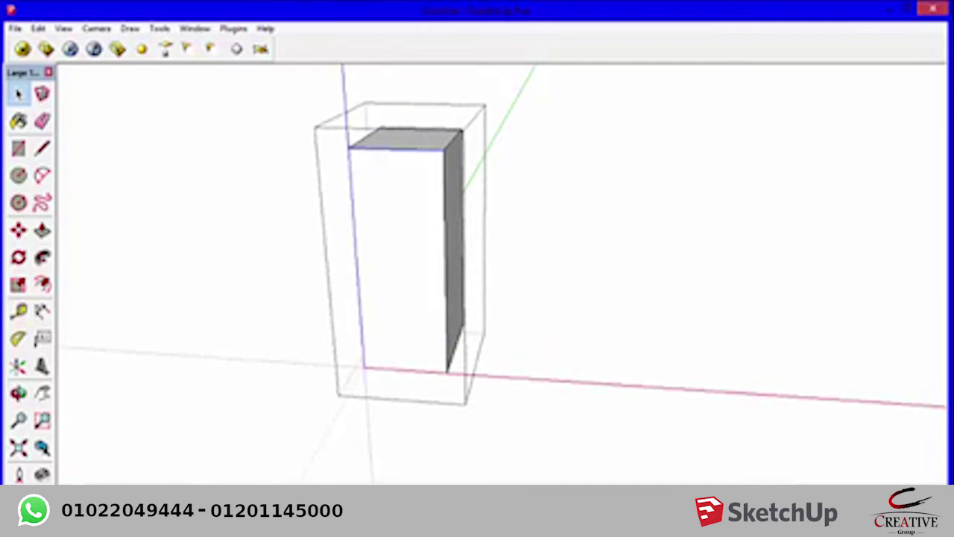
left_click(399, 253)
key("r")
left_click(385, 218)
left_click(425, 253)
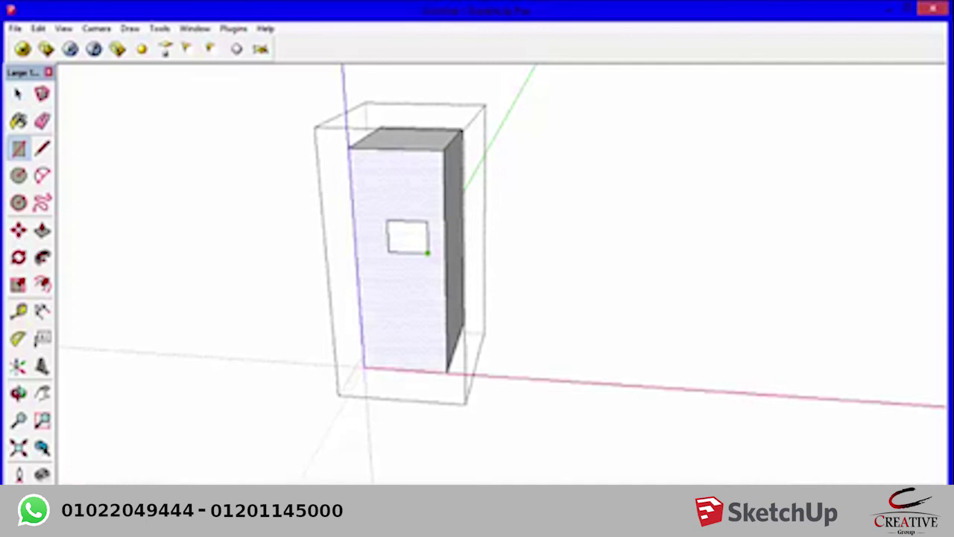
key("p")
left_click(426, 253)
middle_click_drag(426, 253, 320, 261)
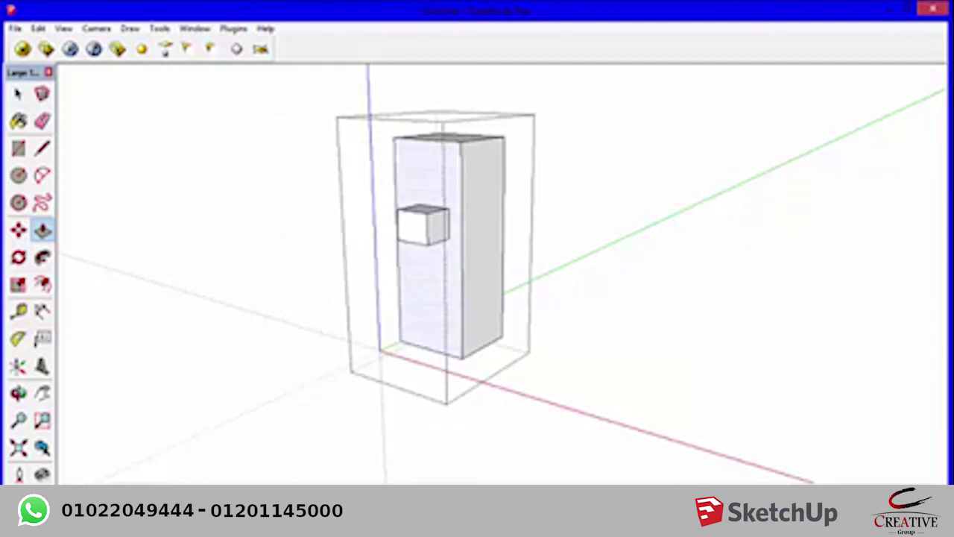
key("space")
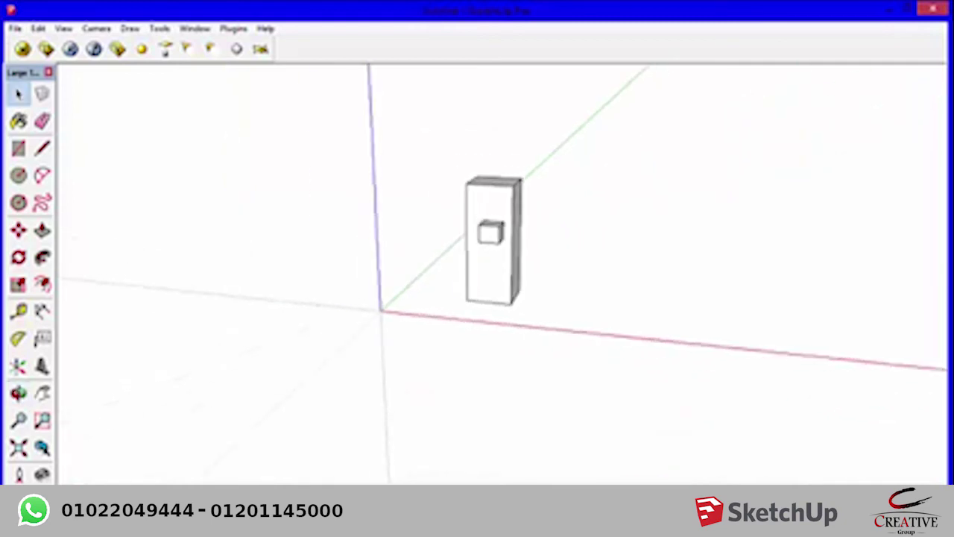
- Raise a ground rectangle right of the tall box into a grouped box and move it behind
key("r")
left_click(585, 259)
left_click(721, 345)
key("p")
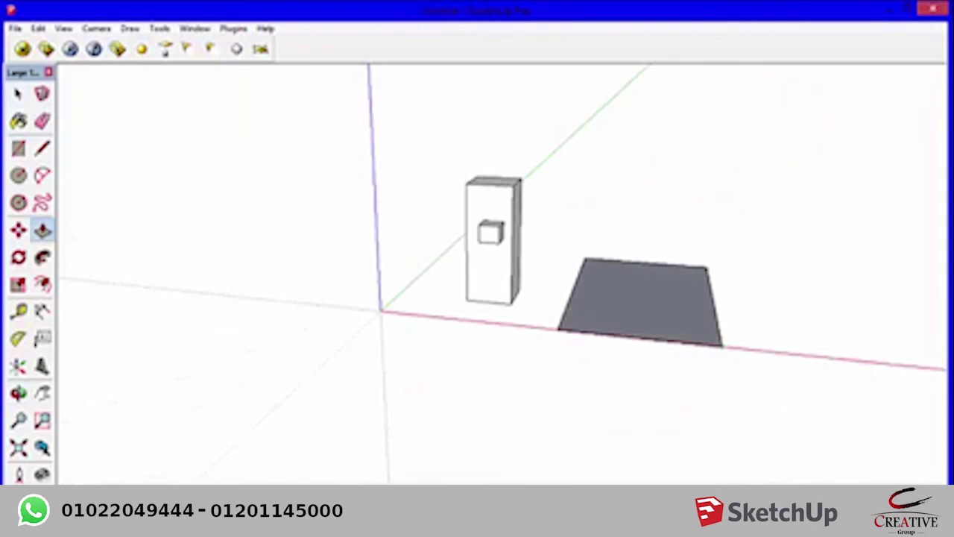
left_click_drag(641, 298, 641, 223)
key("space")
triple_click(641, 290)
right_click(661, 275)
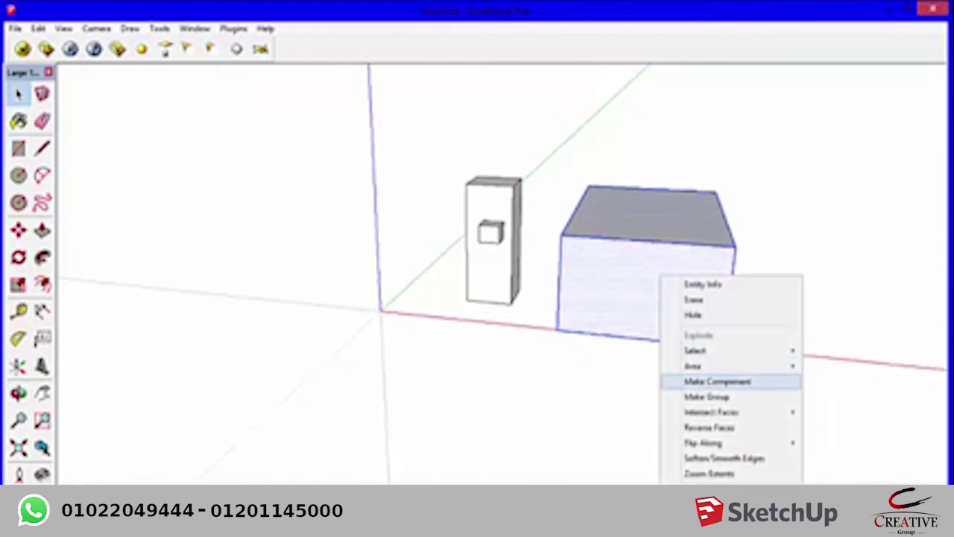
left_click(707, 396)
key("m")
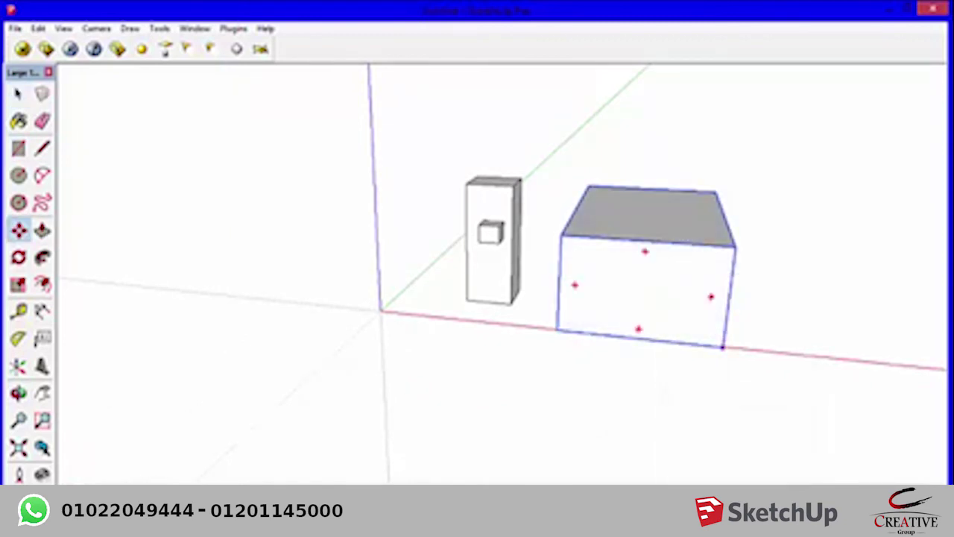
left_click_drag(722, 347, 550, 296)
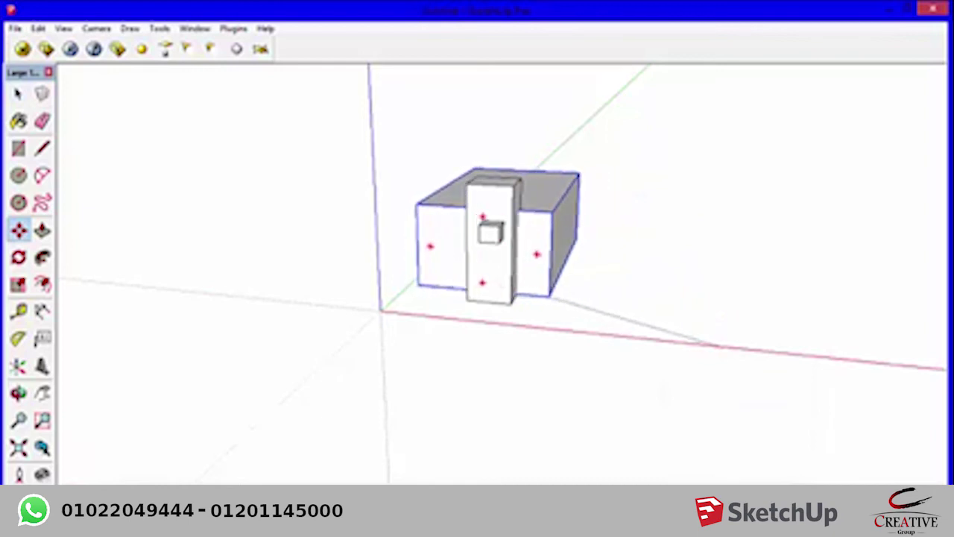
middle_click_drag(522, 260, 477, 269)
- Build a second grouped box from a front ground rectangle and move it to the building's right rear
key("r")
left_click(600, 325)
left_click(701, 386)
key("p")
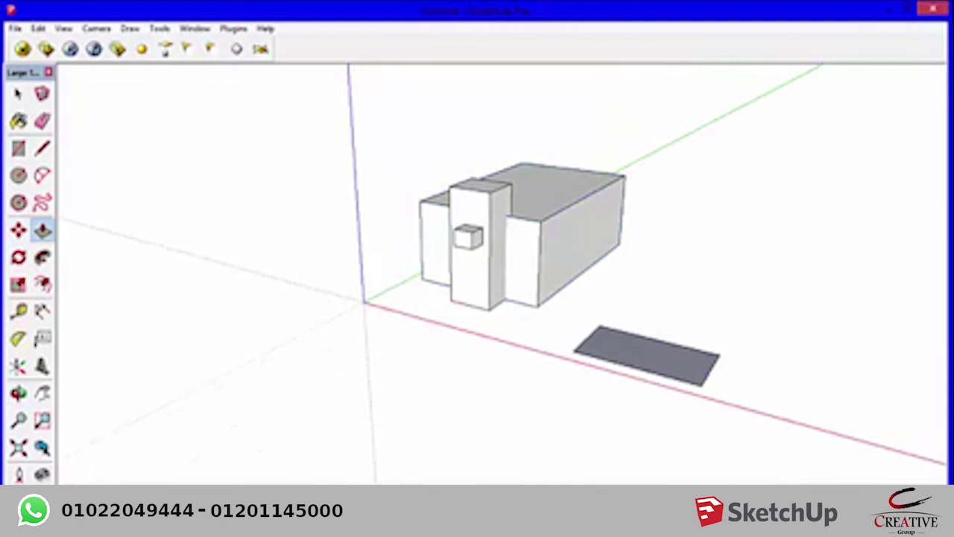
left_click_drag(647, 356, 649, 294)
key("space")
left_click(645, 316)
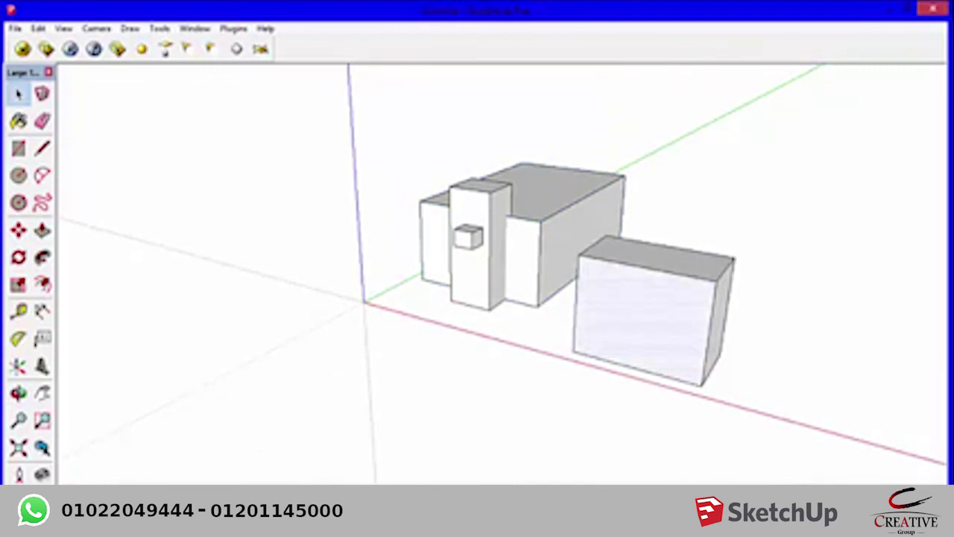
triple_click(648, 313)
right_click(661, 301)
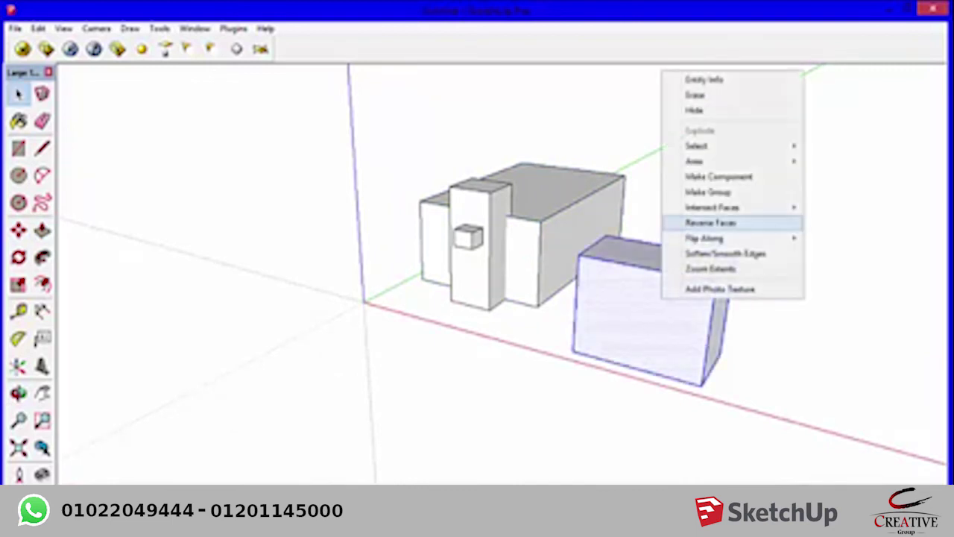
left_click(708, 192)
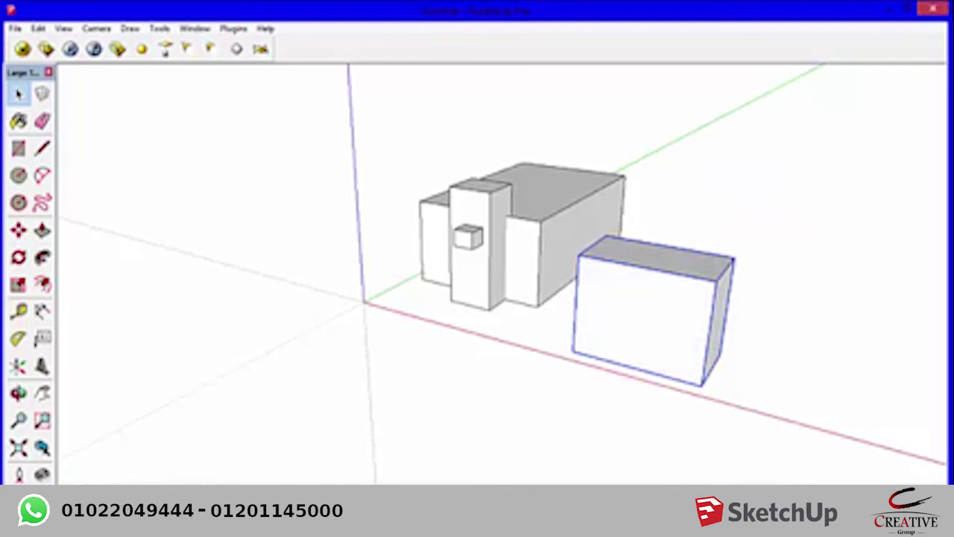
key("m")
left_click_drag(700, 385, 617, 276)
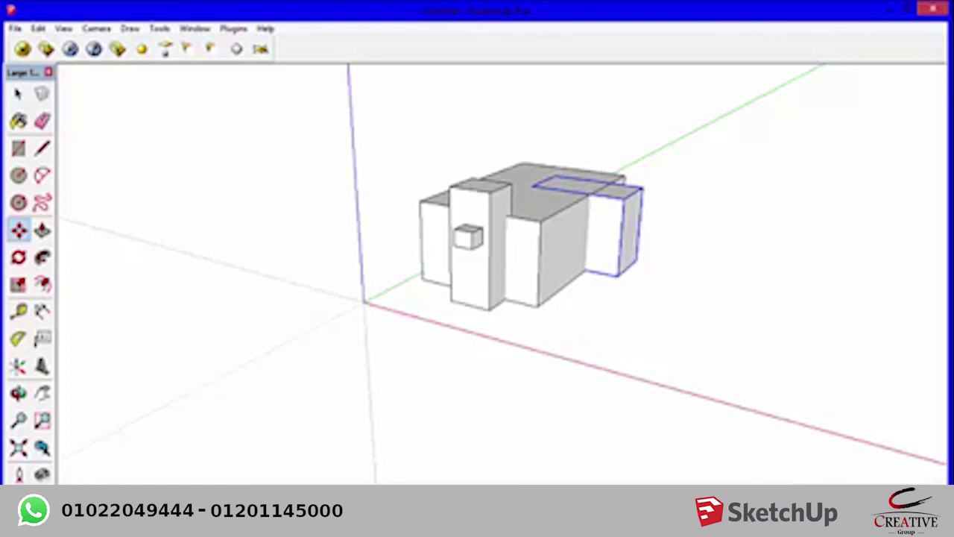
- Select the tall front box
scroll(544, 255, "up", 3)
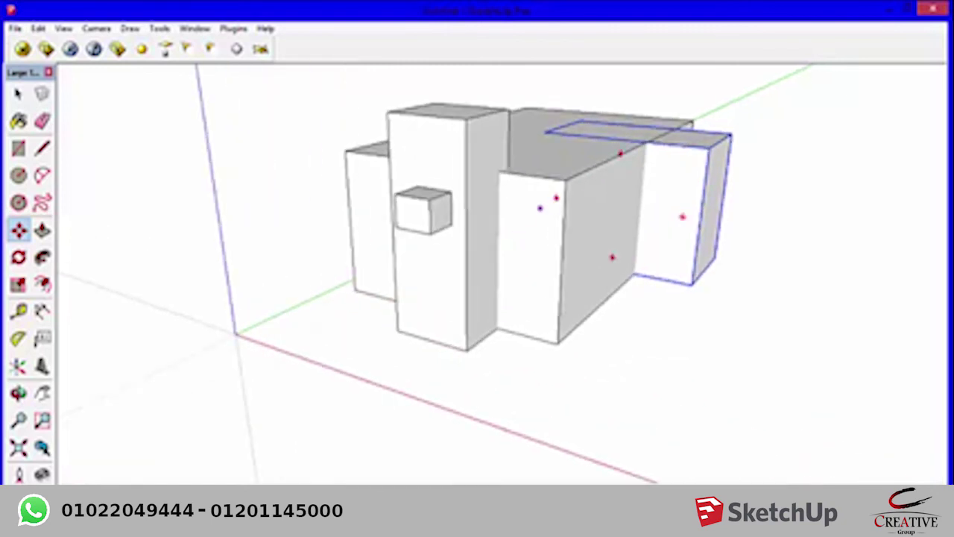
key("space")
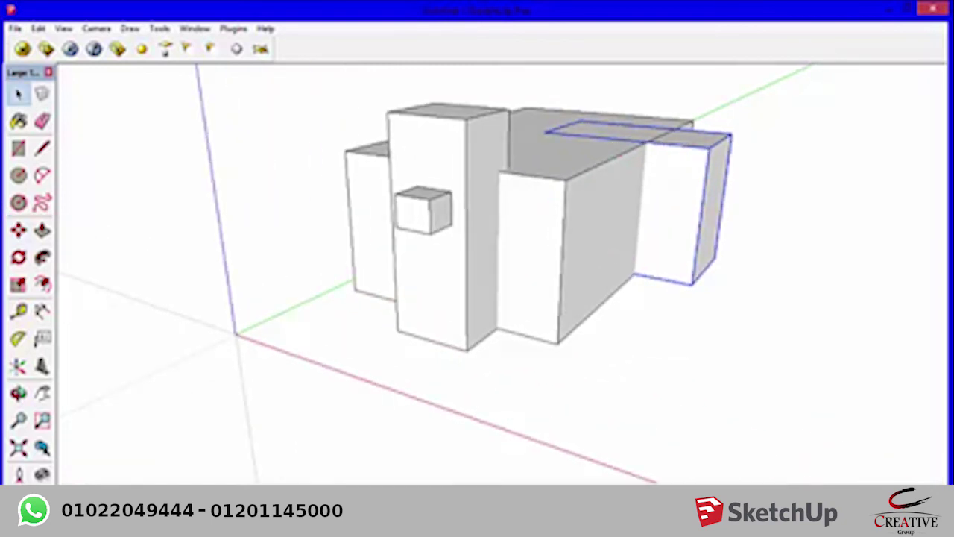
left_click(421, 283)
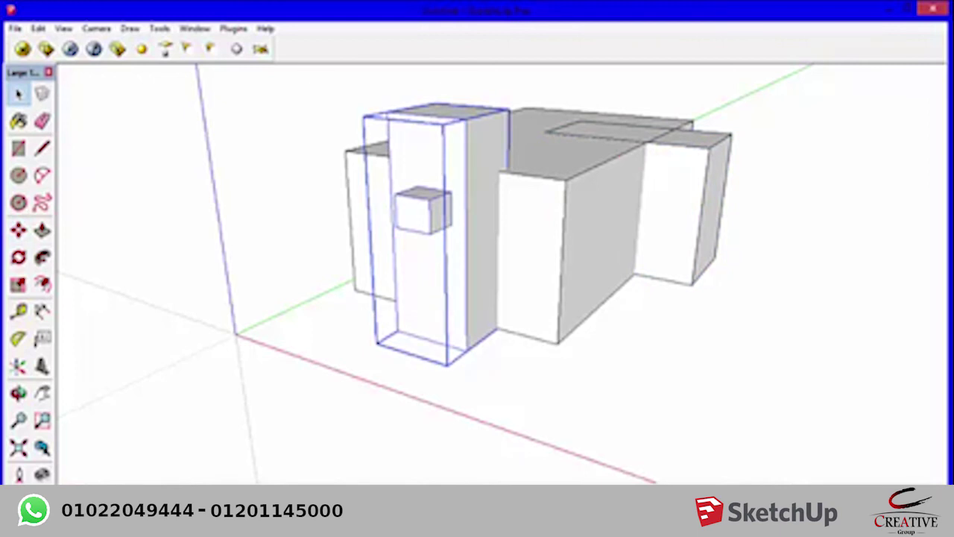
- Move the tall box to a new spot and nudge it slightly left
key("m")
left_click(480, 141)
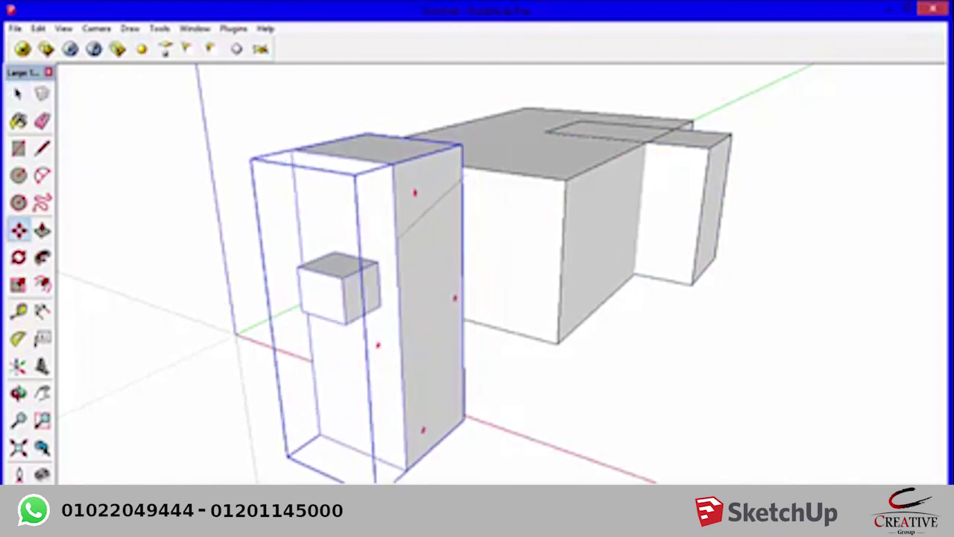
left_click(466, 185)
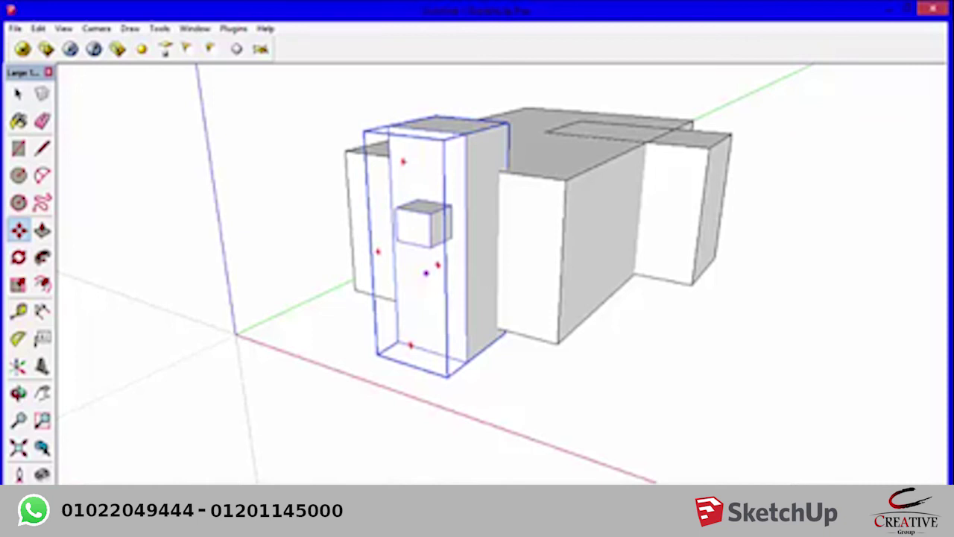
key("space")
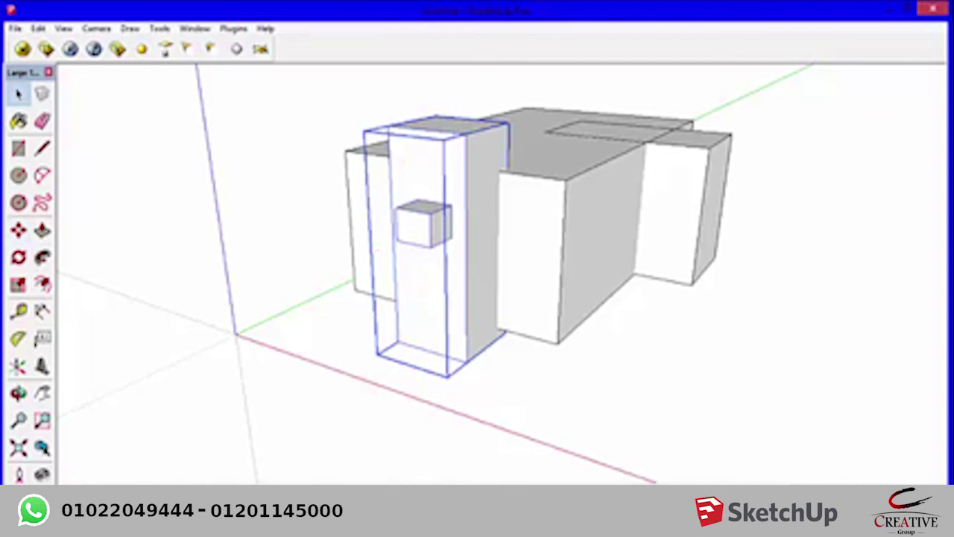
key("m")
left_click(505, 235)
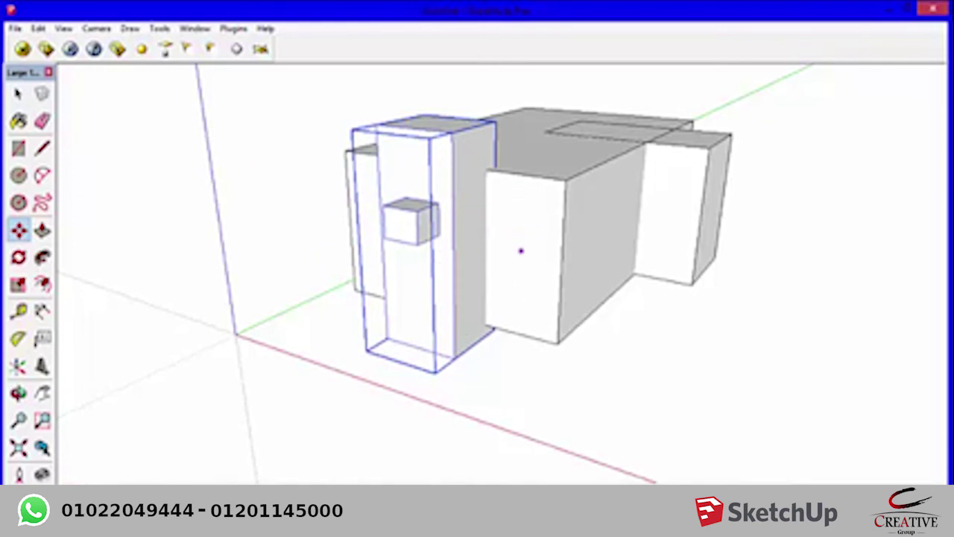
key("space")
left_click(520, 251)
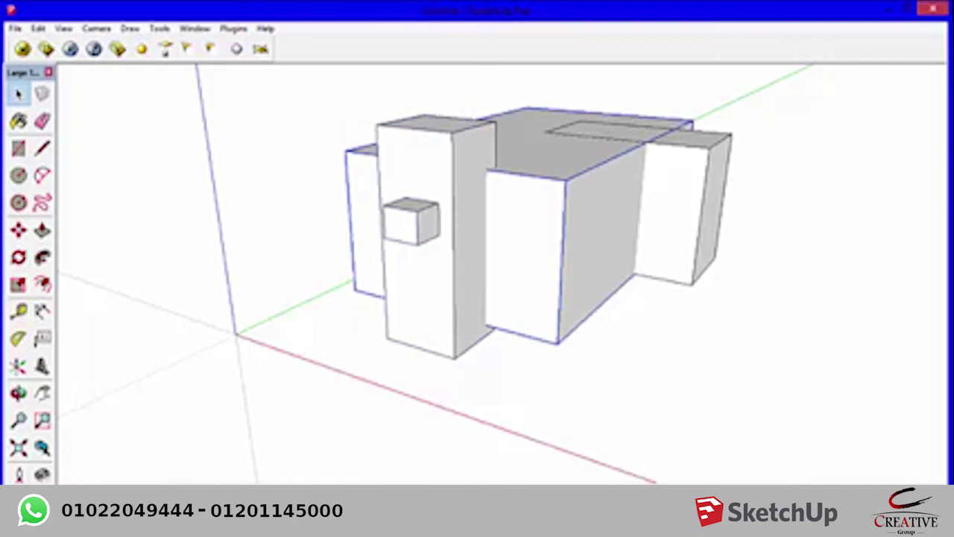
left_click(671, 208)
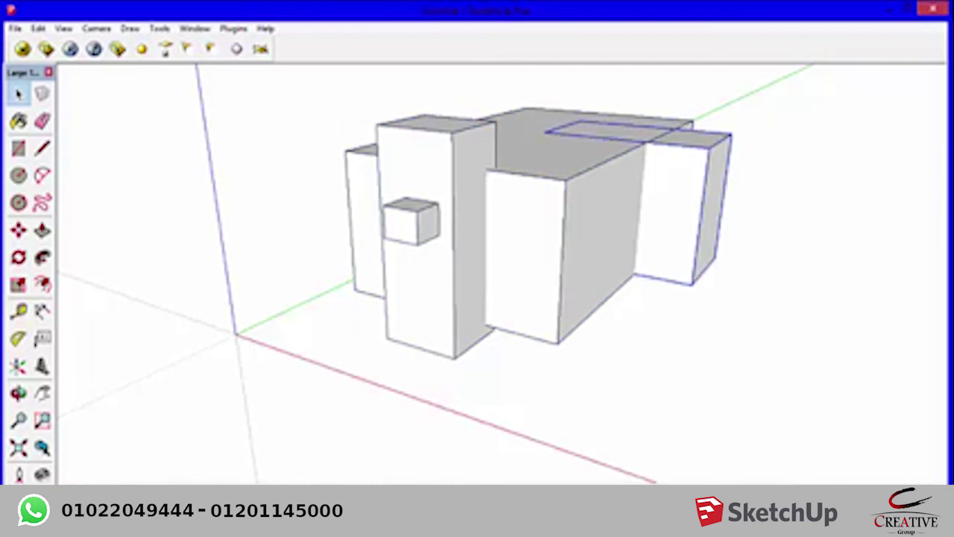
- Inside the tall box group, split the side face with a line and push the upper part right
double_click(417, 290)
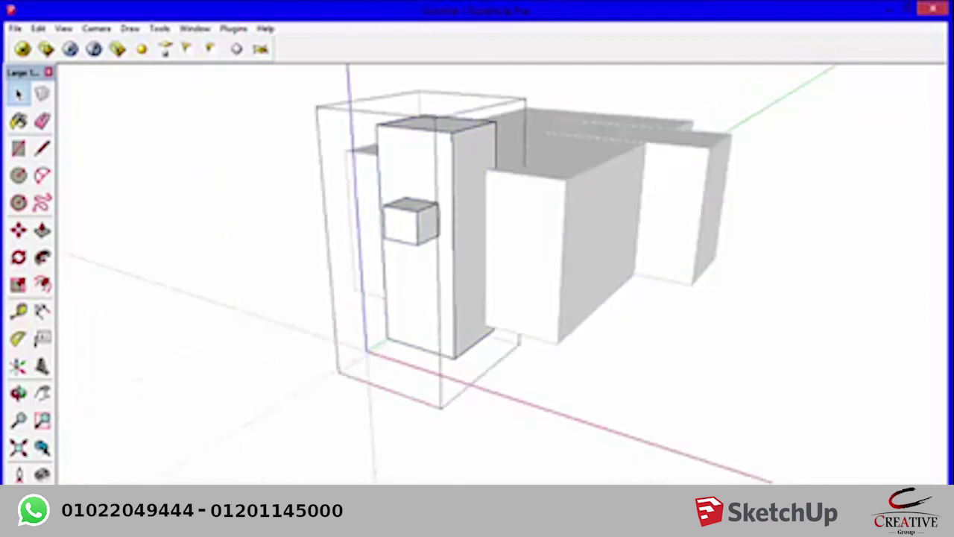
left_click_drag(579, 70, 232, 482)
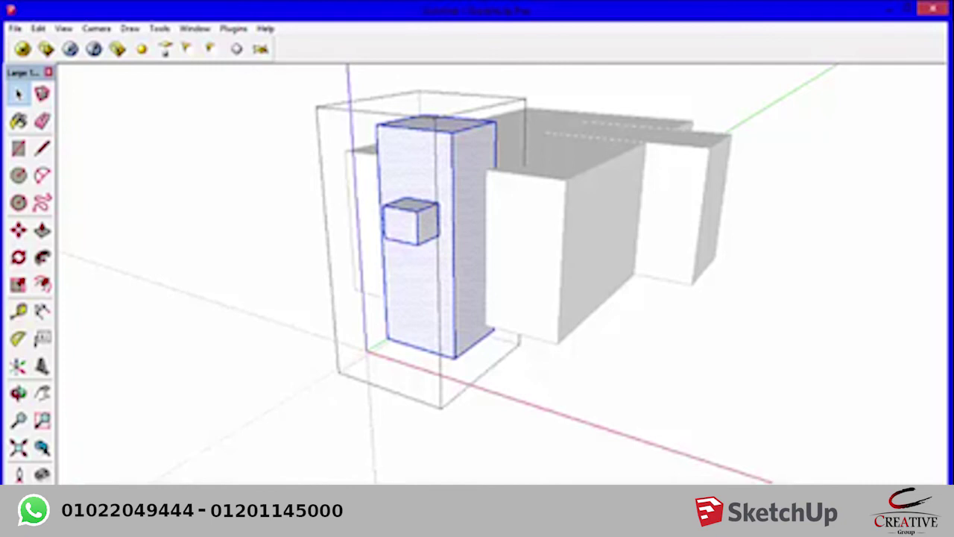
key("l")
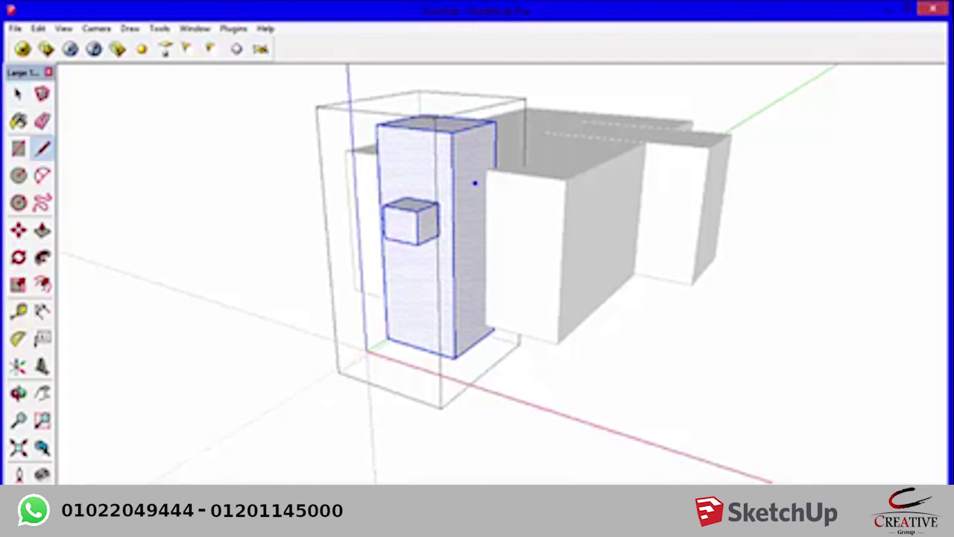
left_click(493, 168)
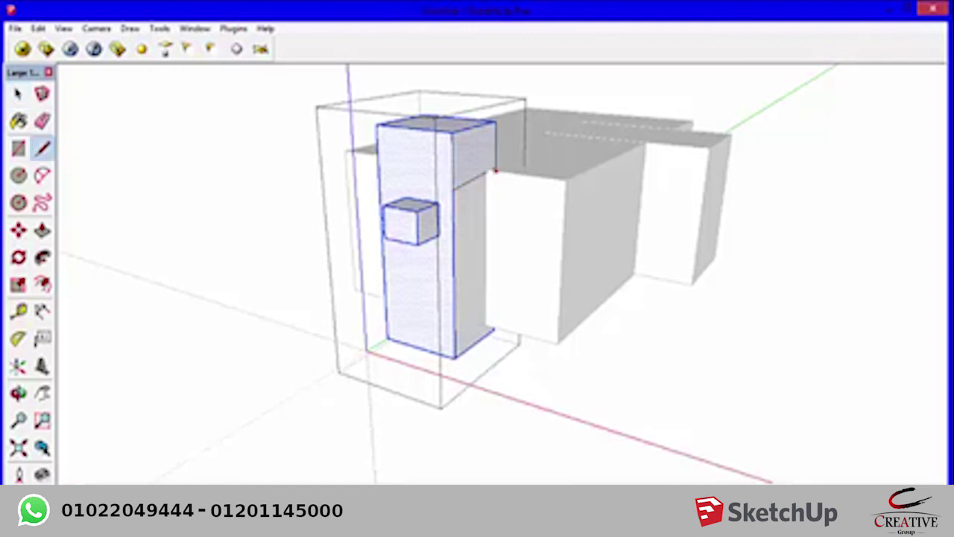
key("p")
left_click_drag(473, 153, 554, 153)
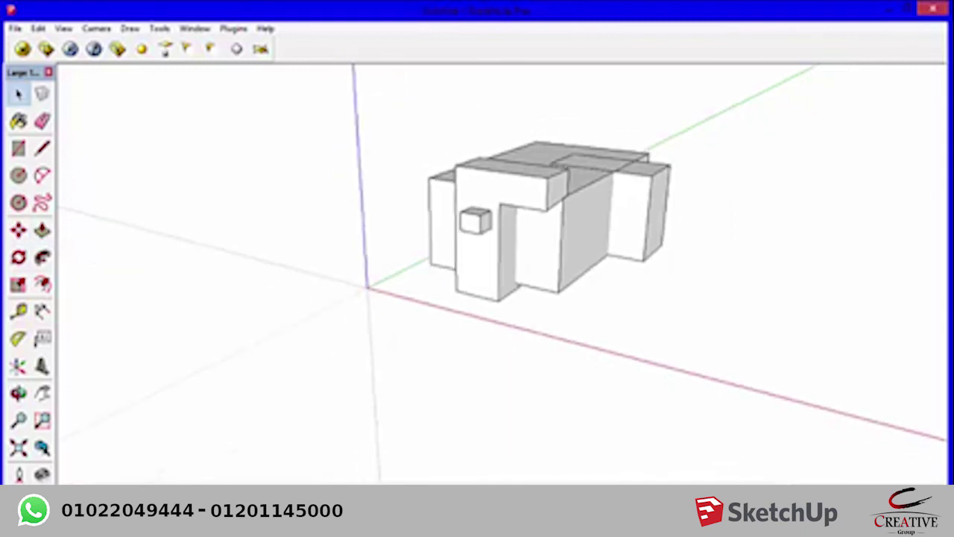
- Raise a long ground rectangle right of the building into a low box and make it a group
key("r")
left_click(630, 304)
left_click(779, 398)
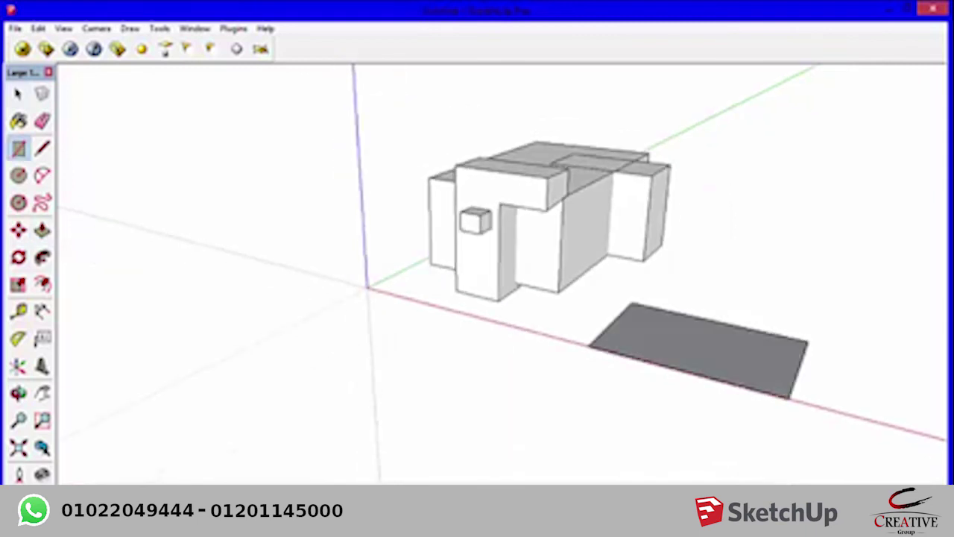
key("p")
left_click_drag(750, 384, 750, 328)
key("space")
double_click(693, 350)
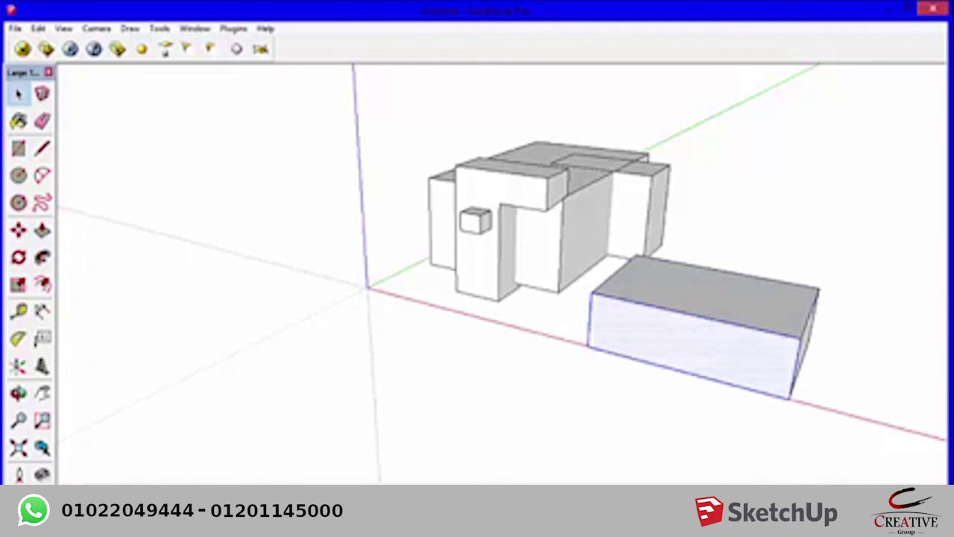
right_click(729, 94)
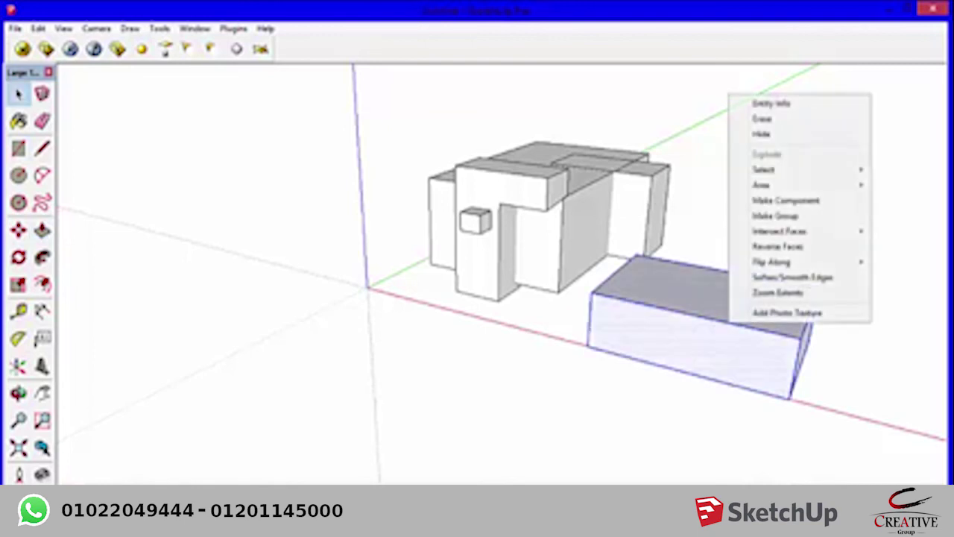
left_click(776, 216)
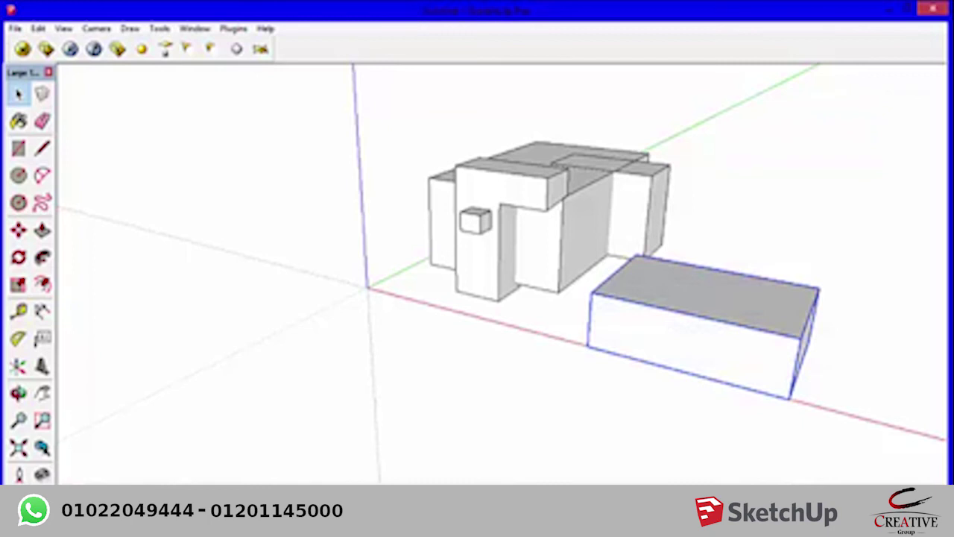
key("Return")
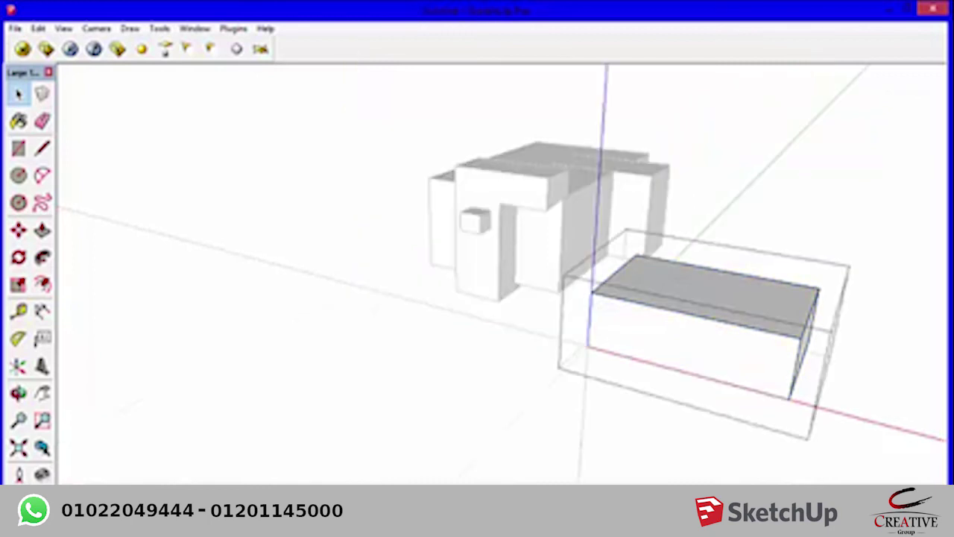
key("Escape")
- Draw a rectangle on the new box's front face and extrude it outward into a slab
middle_click_drag(478, 298, 417, 238)
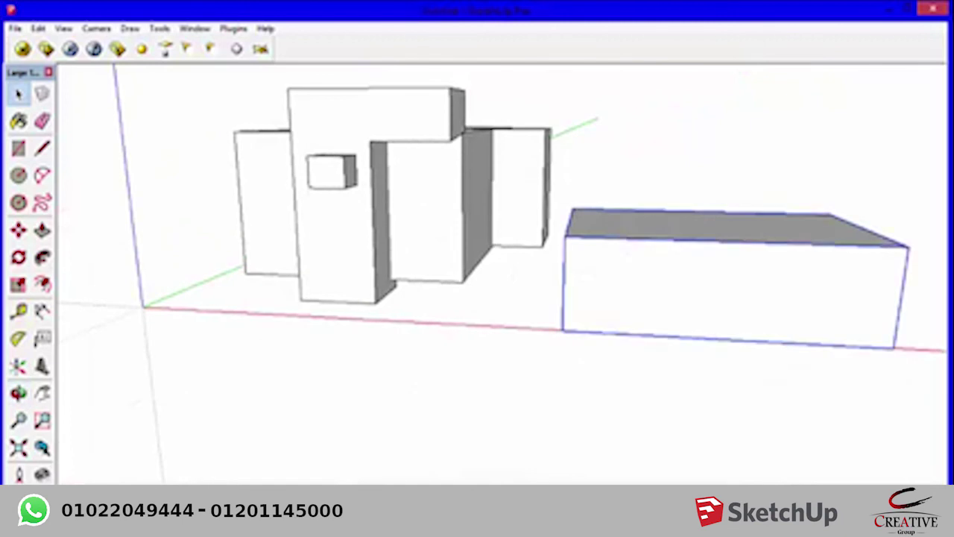
key("r")
left_click(660, 266)
left_click(761, 308)
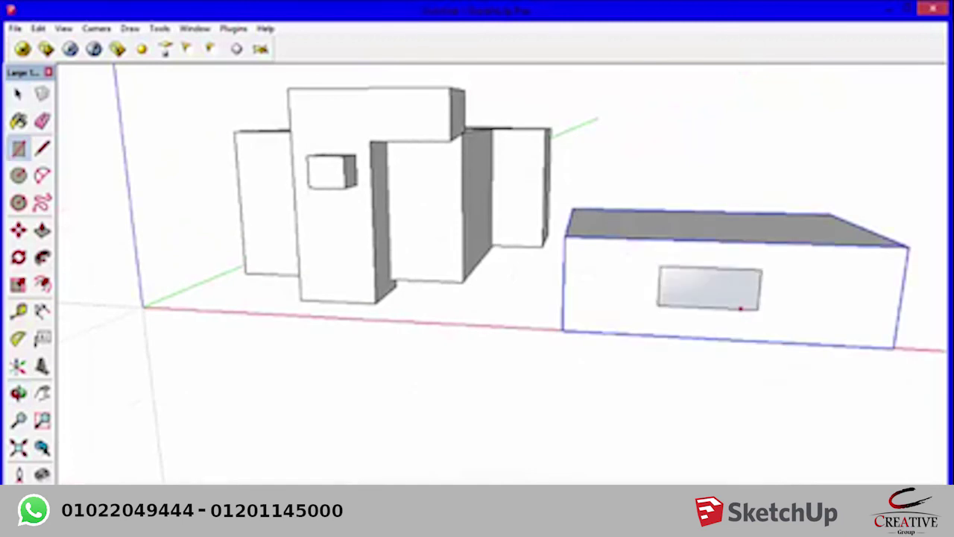
key("p")
left_click(740, 294)
left_click(746, 365)
middle_click_drag(746, 365, 521, 335)
middle_click_drag(634, 261, 596, 320)
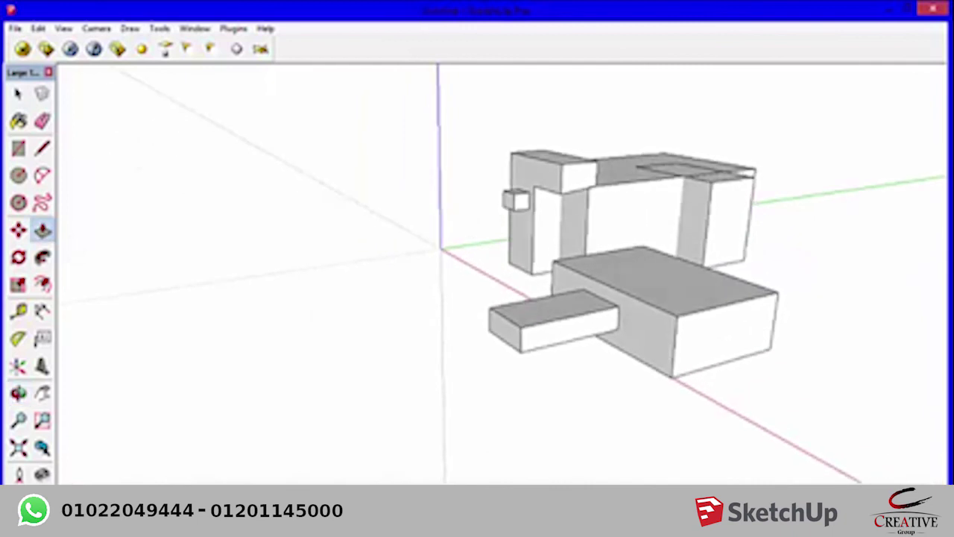
- Select the new front box and pick it up to move
key("space")
left_click(723, 335)
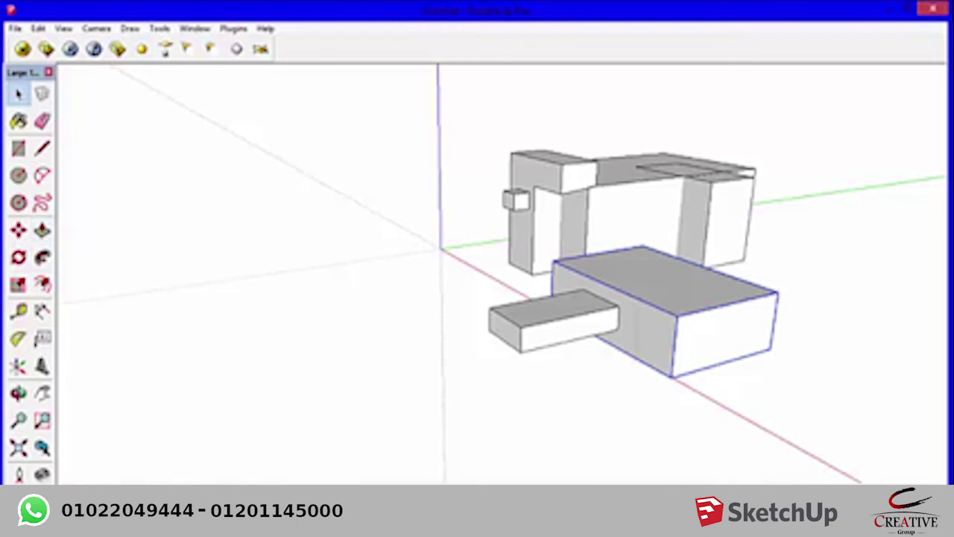
key("m")
left_click(723, 336)
- Cancel the move, then select all geometry and delete it
key("Escape")
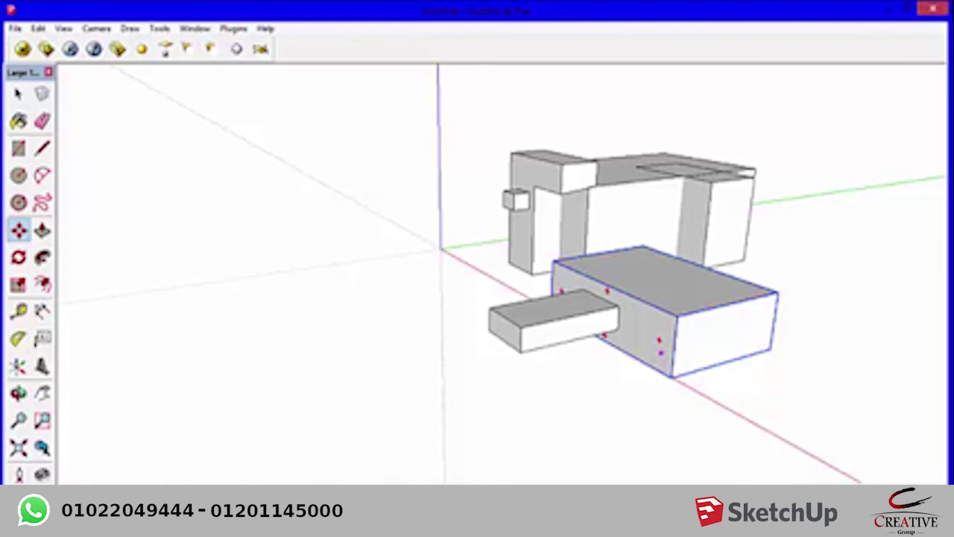
key("space")
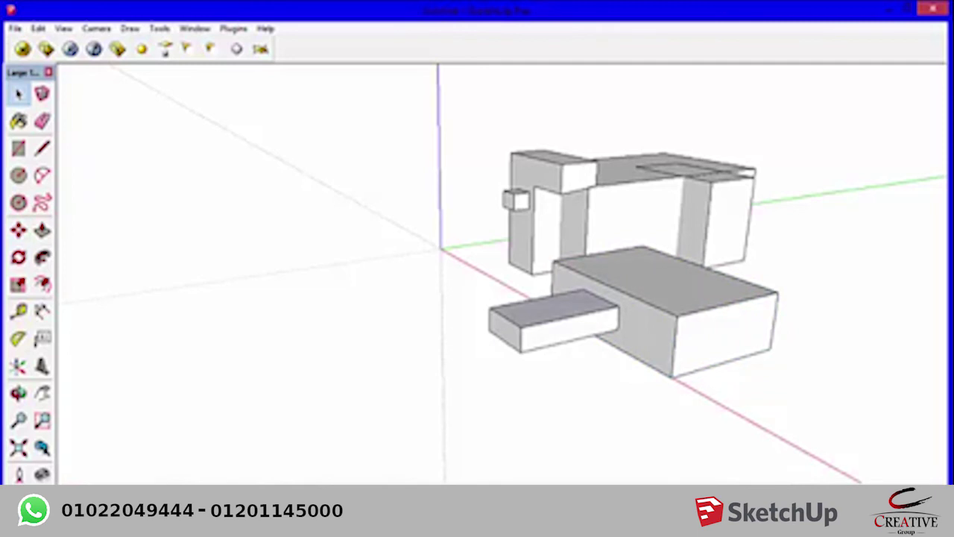
key("ctrl+a")
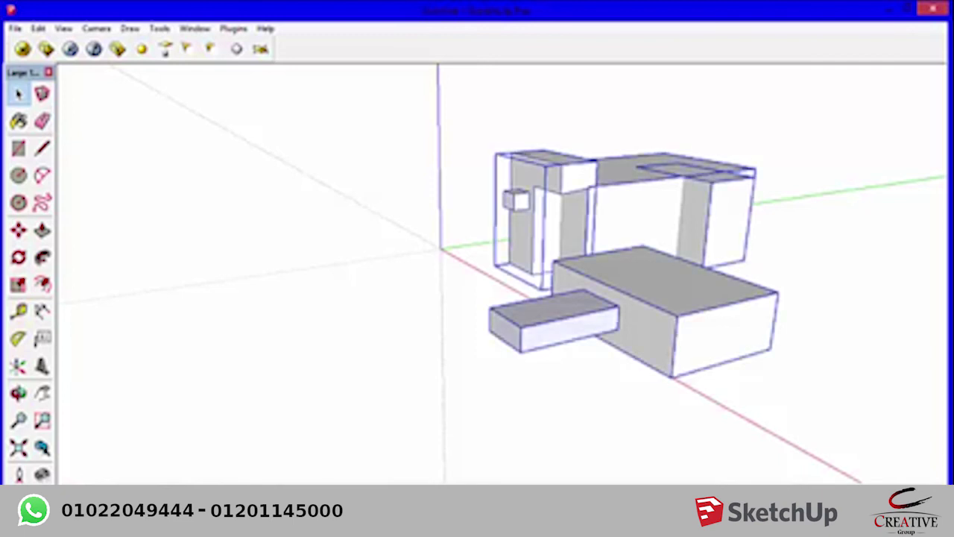
key("Delete")
- Reframe the view on the origin and draw a rectangle on the ground plane
middle_click_drag(477, 275, 358, 246)
middle_click_drag(372, 299, 813, 272, "shift")
middle_click_drag(477, 276, 358, 283)
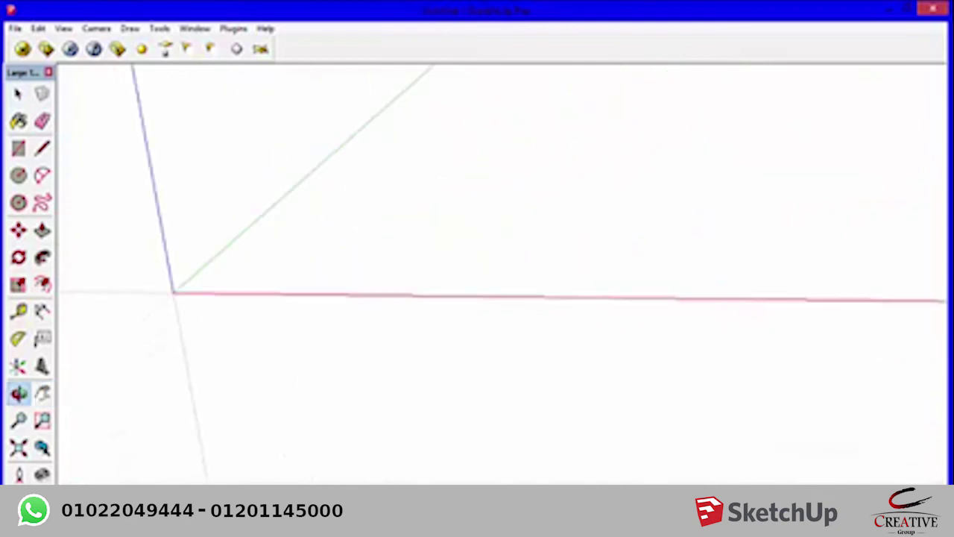
key("r")
mouse_move(291, 207)
left_mouse_down()
mouse_move(422, 263)
mouse_move(526, 274)
left_mouse_up()
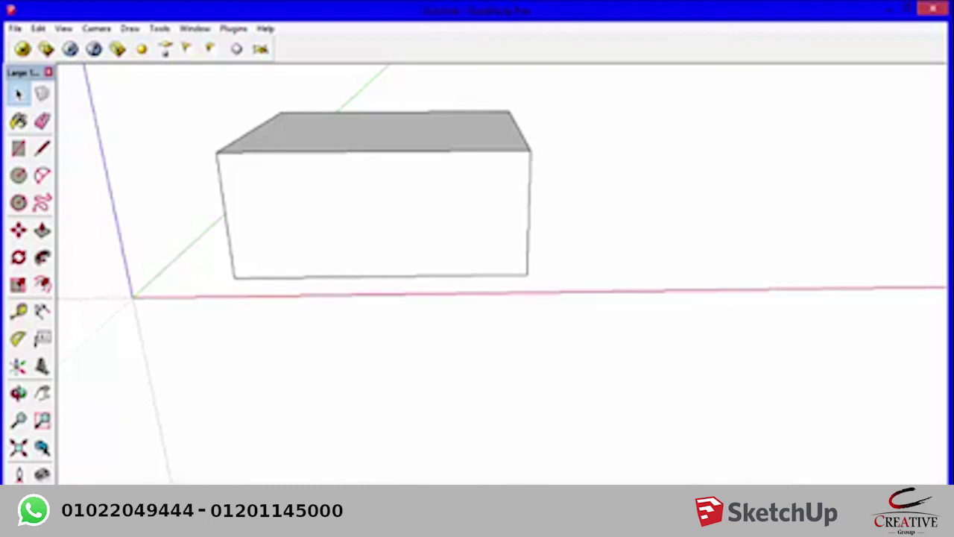
- Pan the view to frame the new box, then pick the Rotate tool
key("h")
left_click_drag(372, 208, 403, 291)
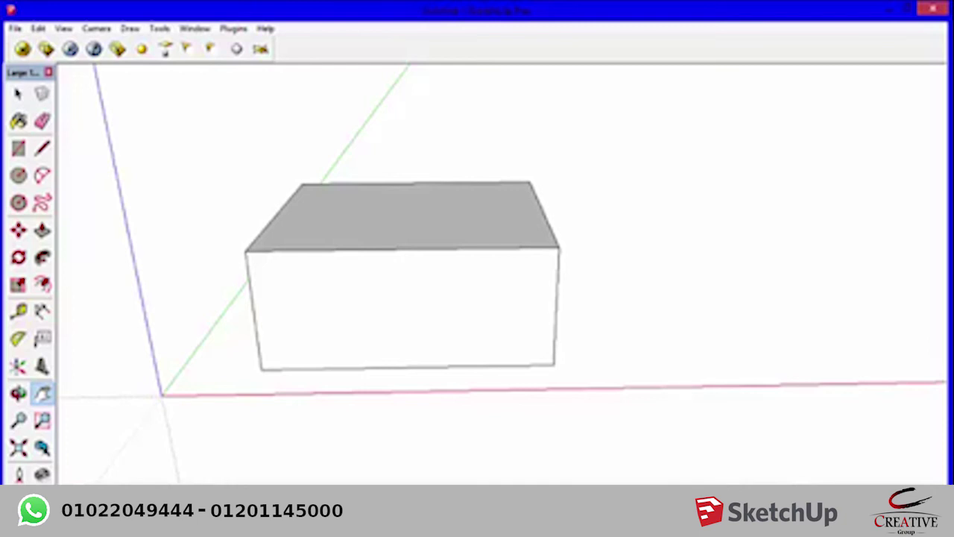
key("q")
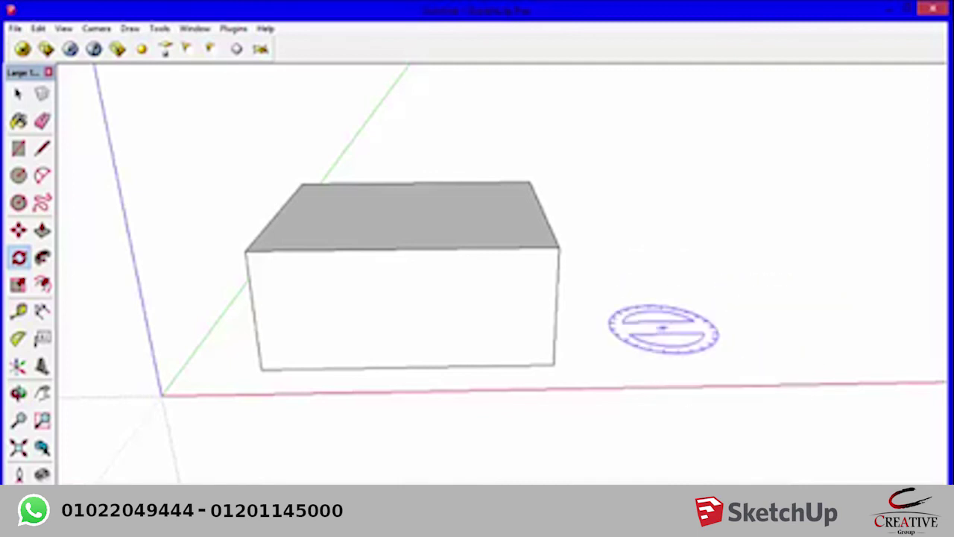
key("space")
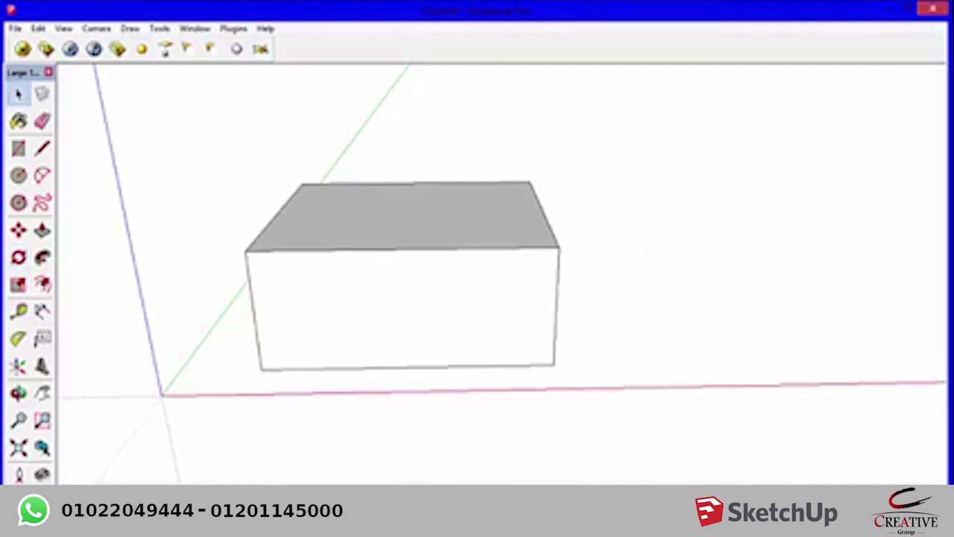
key("ctrl+a")
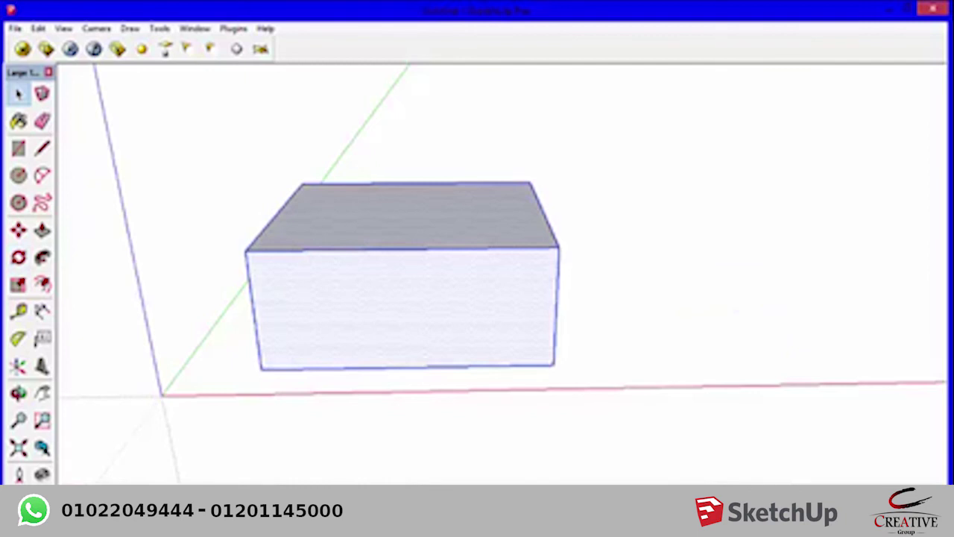
key("q")
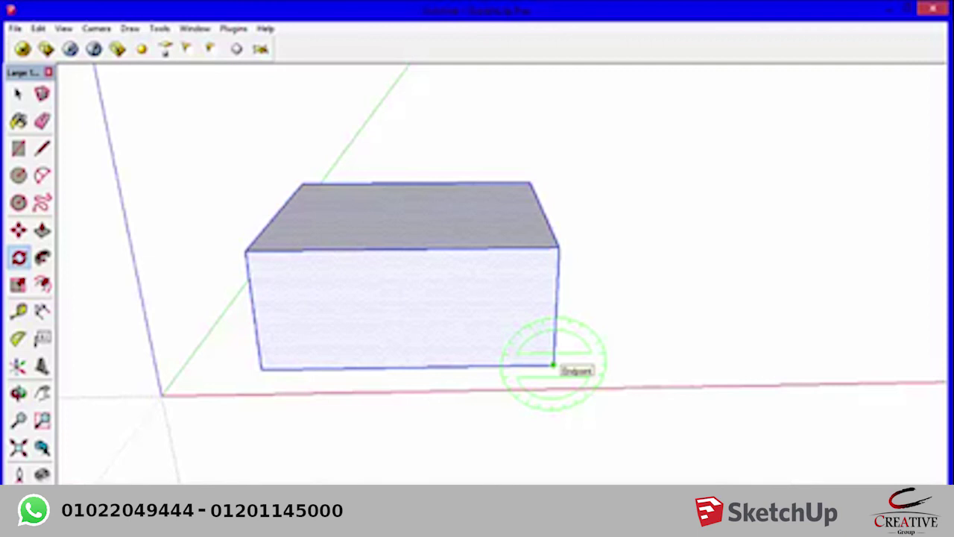
left_click(552, 364)
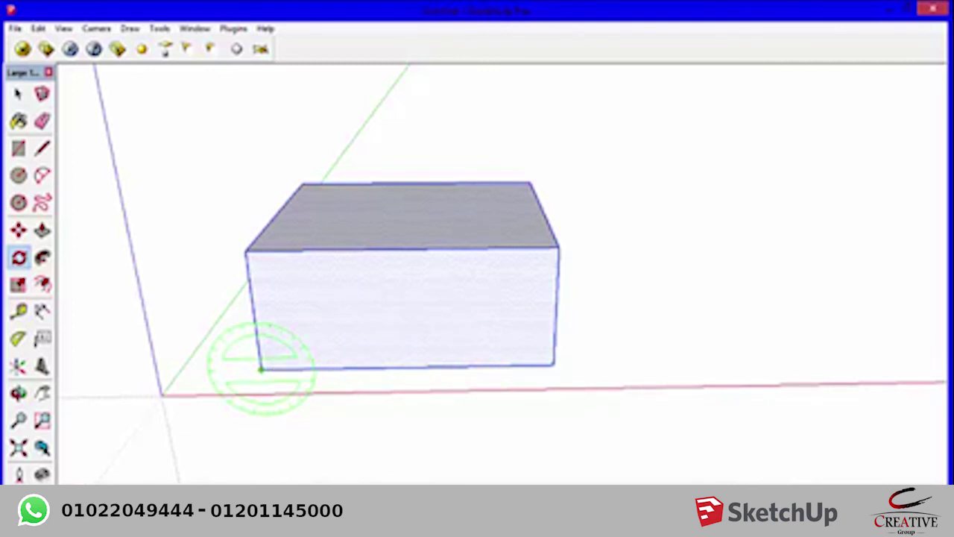
left_click(261, 369)
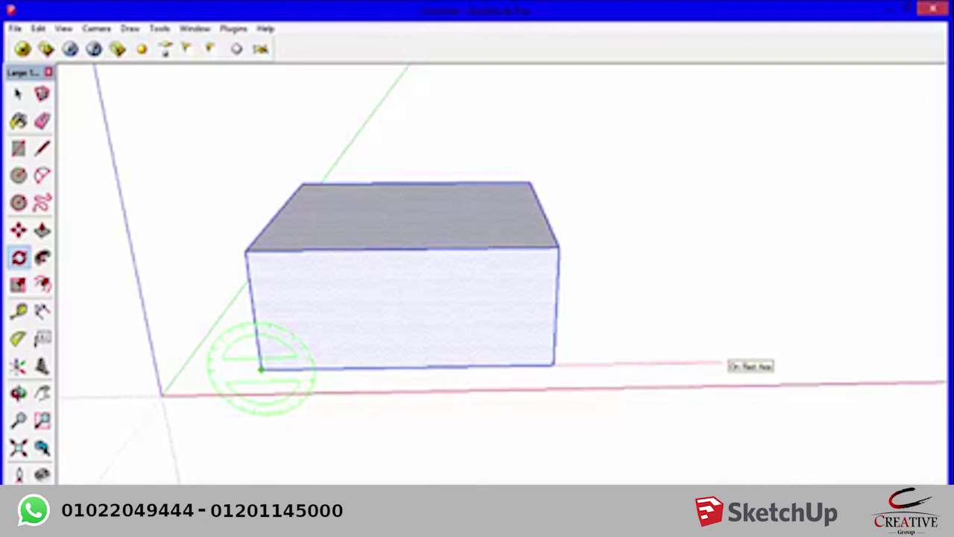
left_click(835, 361)
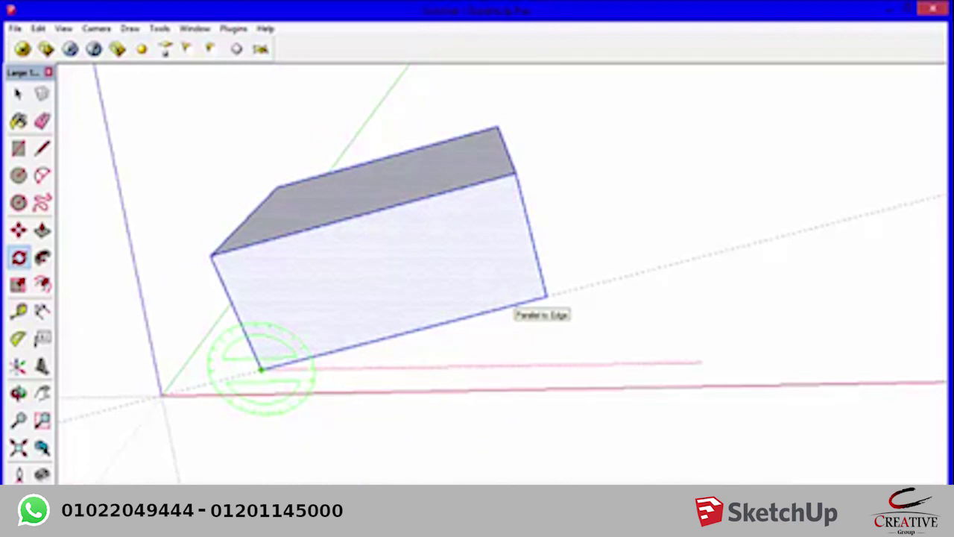
key("Escape")
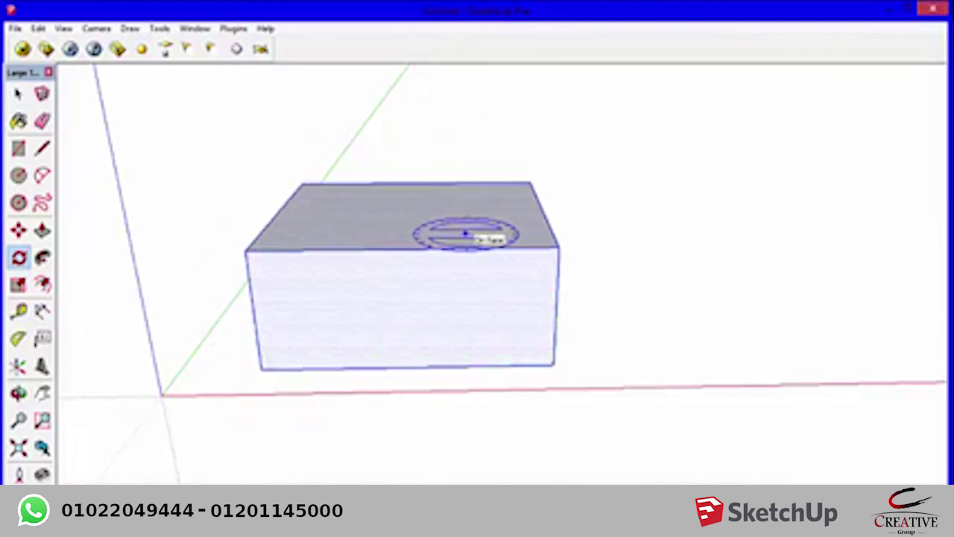
left_click(465, 234)
left_click(848, 217)
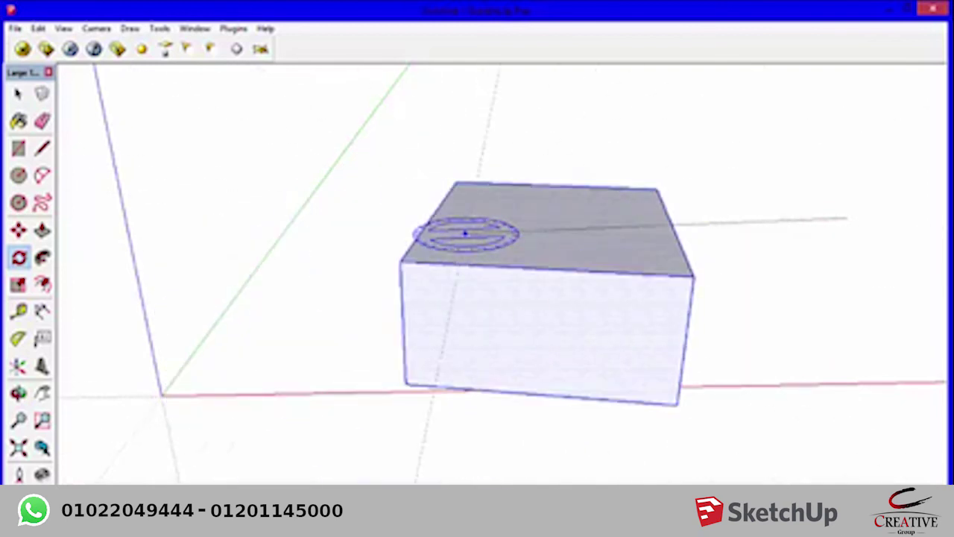
key("Escape")
mouse_move(458, 230)
middle_mouse_down()
mouse_move(554, 288)
mouse_move(477, 285)
middle_mouse_up()
left_click(477, 285)
left_click(571, 260)
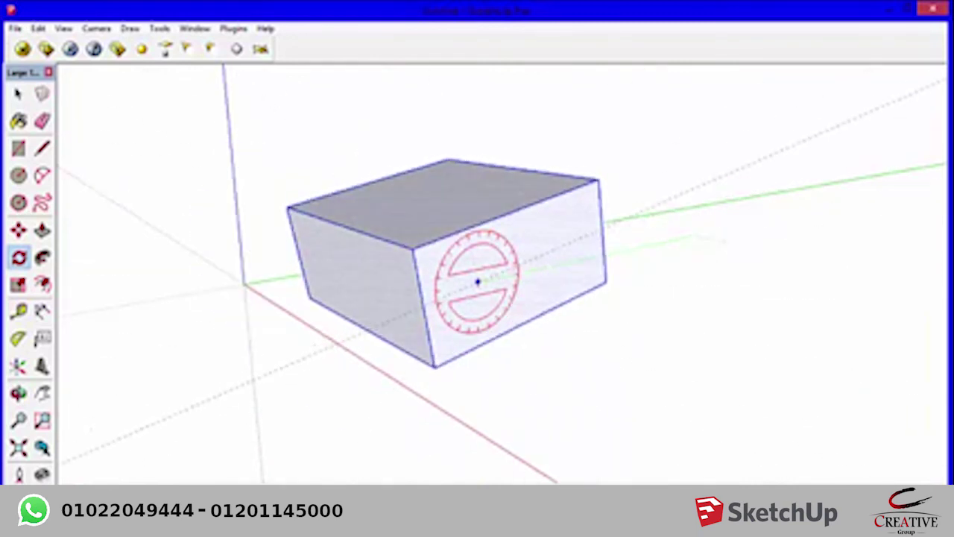
middle_click_drag(477, 282, 504, 329)
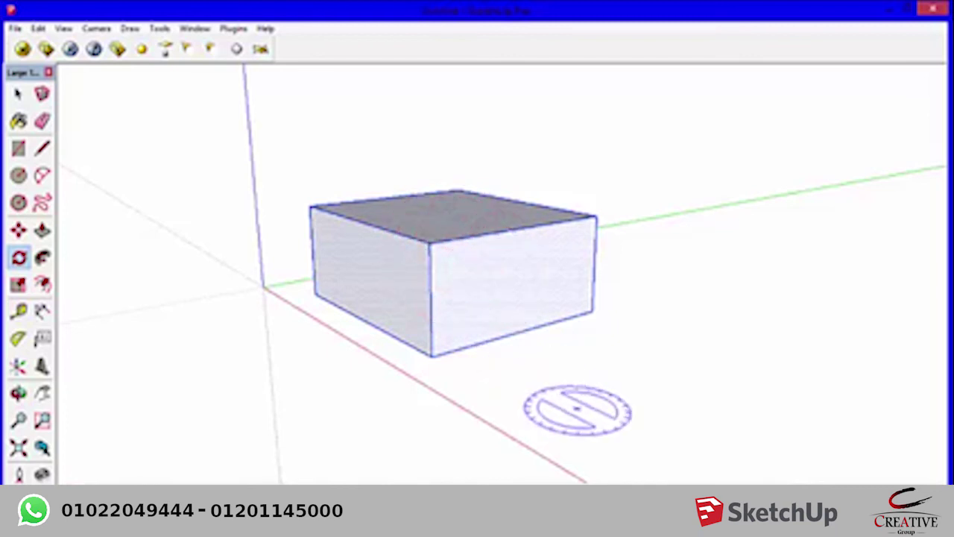
left_click(564, 397)
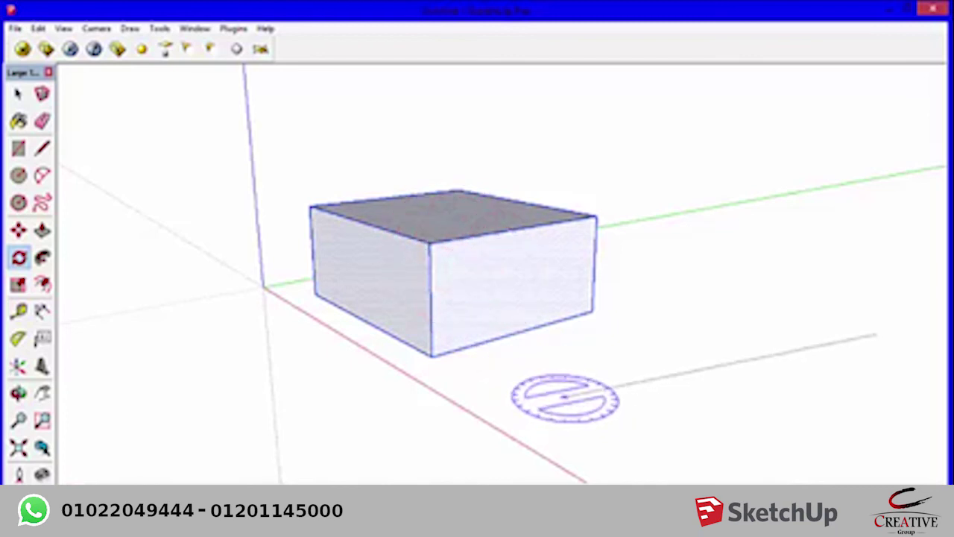
left_click(874, 335)
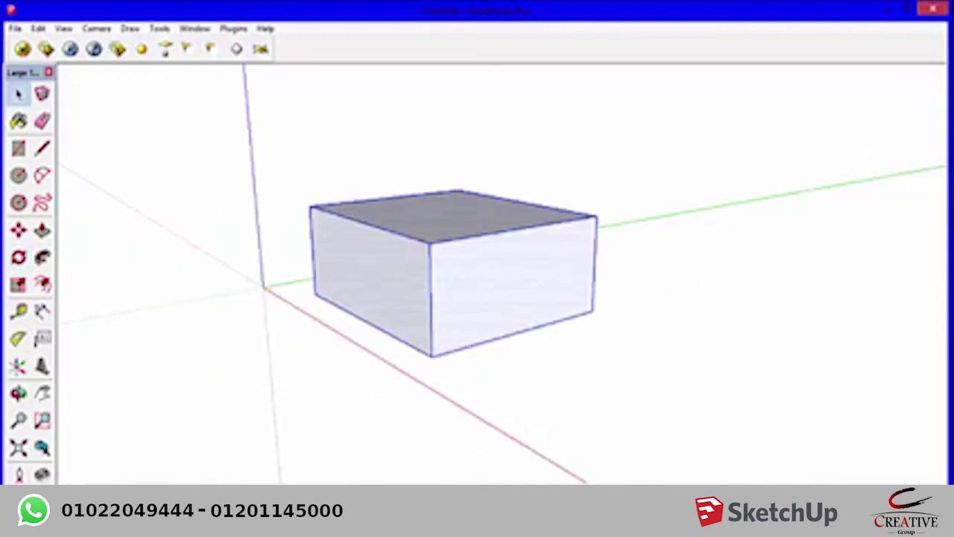
- View the box from above and pull its top face up so the box is much taller
middle_click_drag(447, 268, 388, 269)
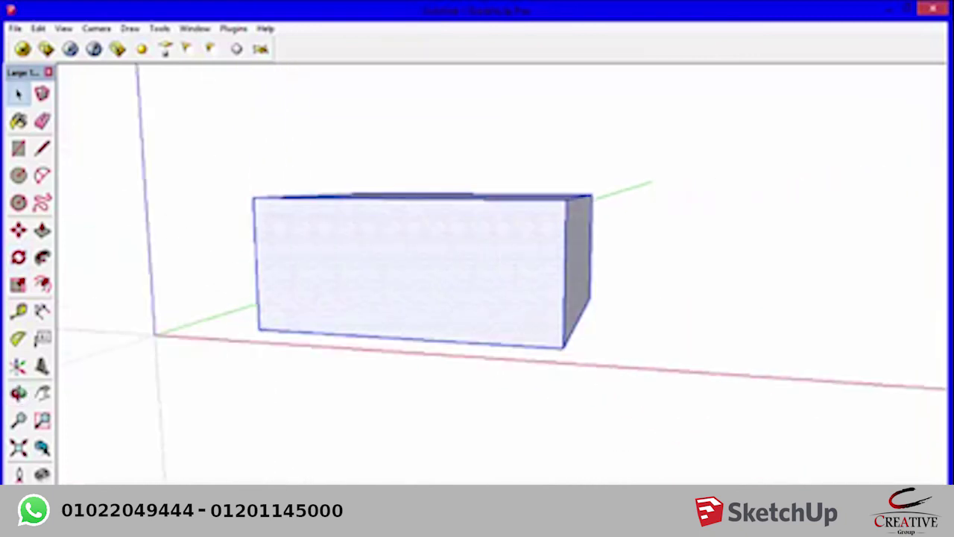
middle_click_drag(418, 224, 417, 298)
key("p")
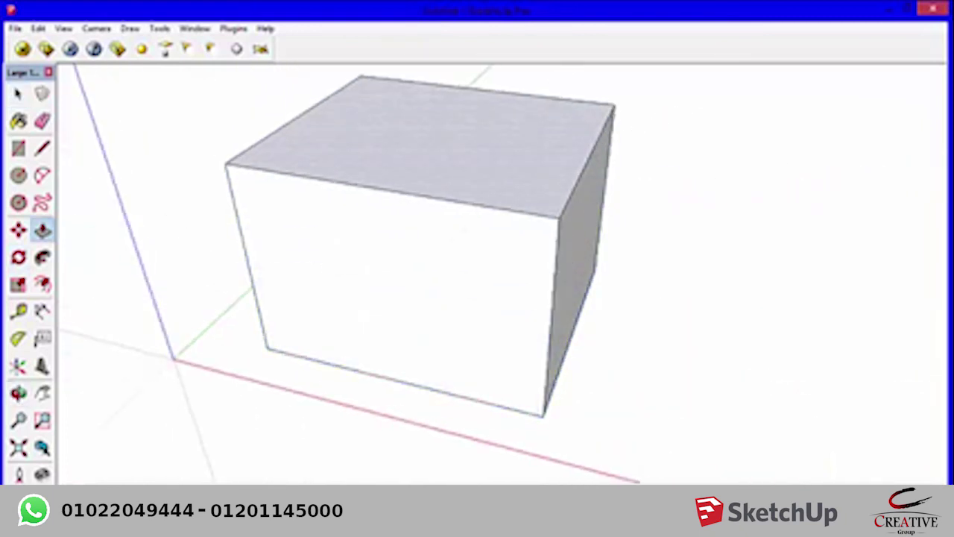
left_click_drag(418, 149, 417, 127)
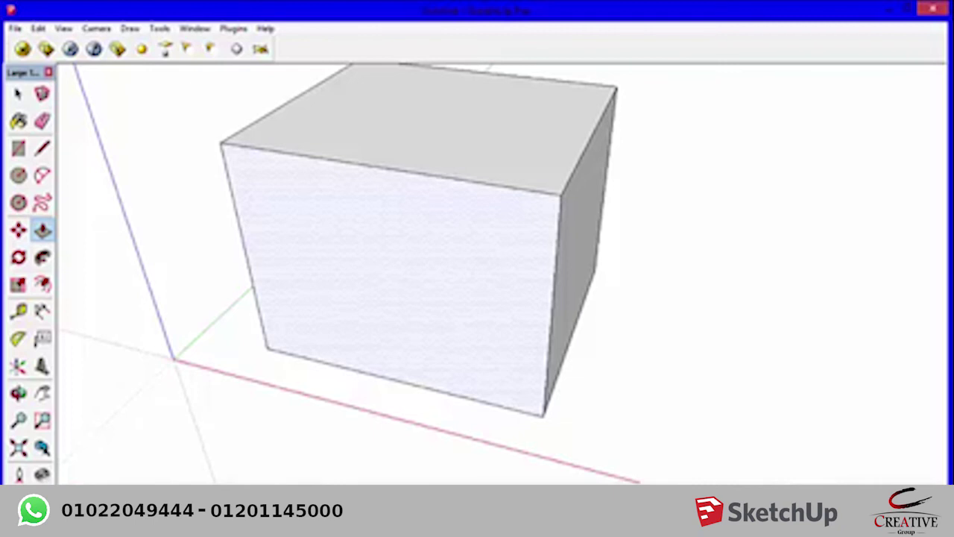
- Draw a diagonal across the front face from top-right to bottom-left corner
middle_click_drag(477, 268, 447, 268)
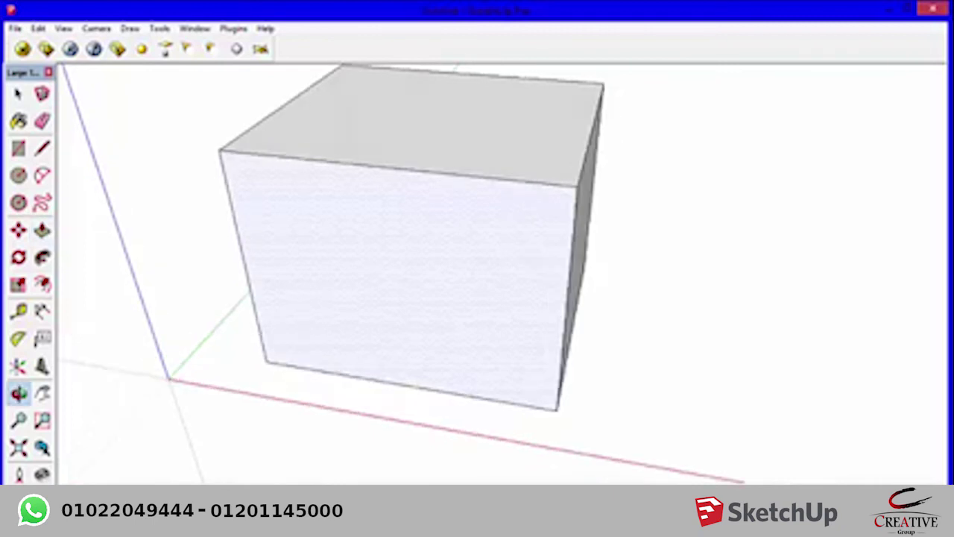
key("l")
left_click(625, 132)
left_click(285, 405)
- Draw lines from the diagonal to the bottom-right corner, the top edge and the left edge
left_click(444, 279)
left_click(604, 372)
left_click(488, 240)
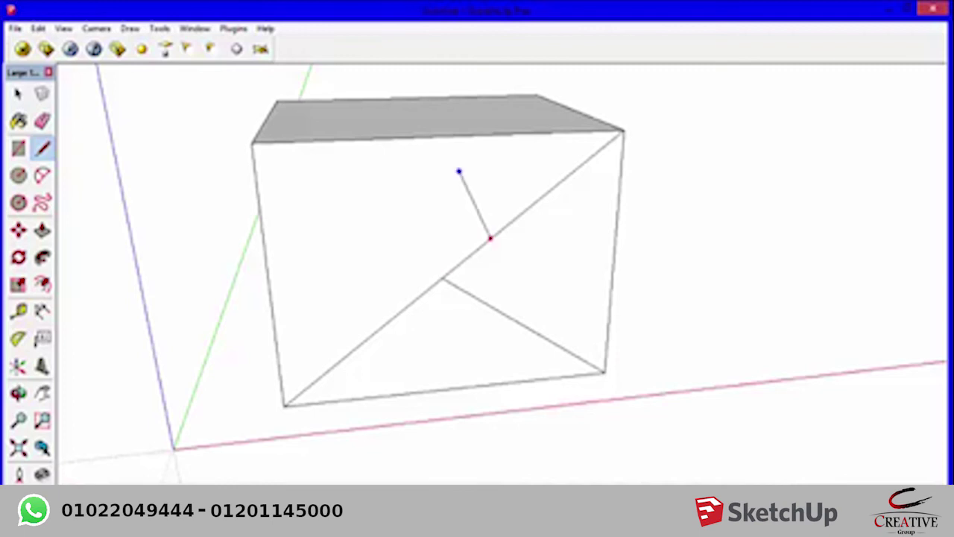
left_click(456, 137)
left_click(403, 307)
left_click(258, 205)
- Select the right, bottom, upper-left and small top-right faces to confirm they split correctly
key("space")
left_click(508, 283)
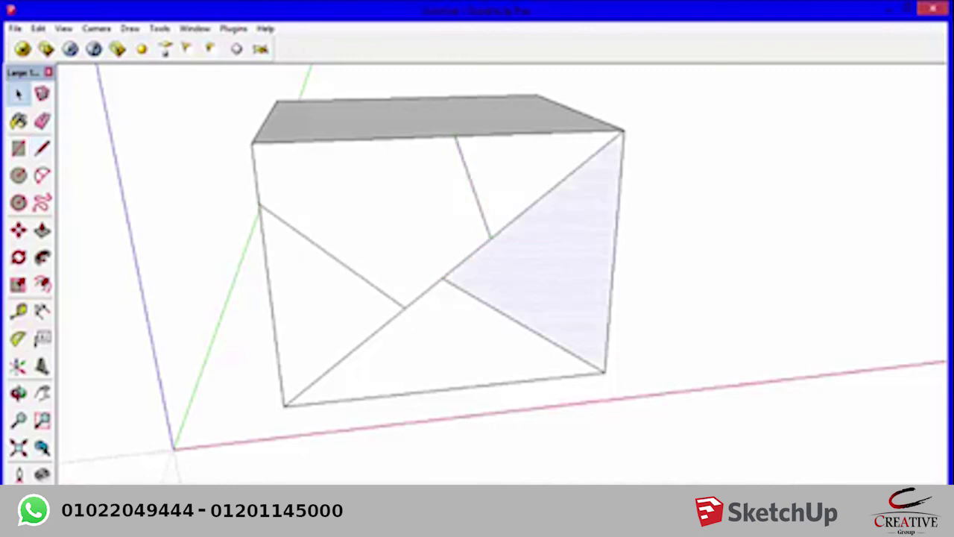
left_click(447, 351)
left_click(351, 205)
left_click(522, 172)
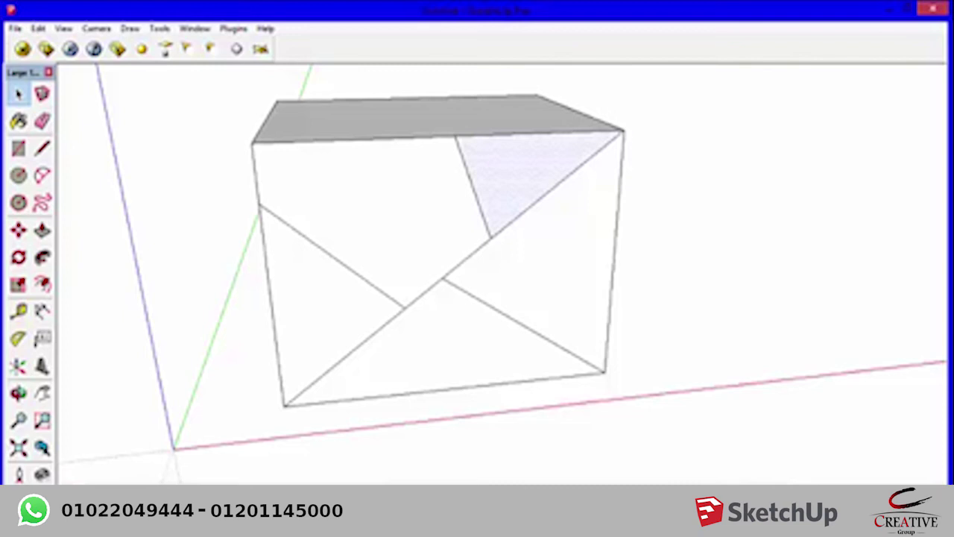
- Draw four corners of an irregular line outline beside the box near the red axis
key("r")
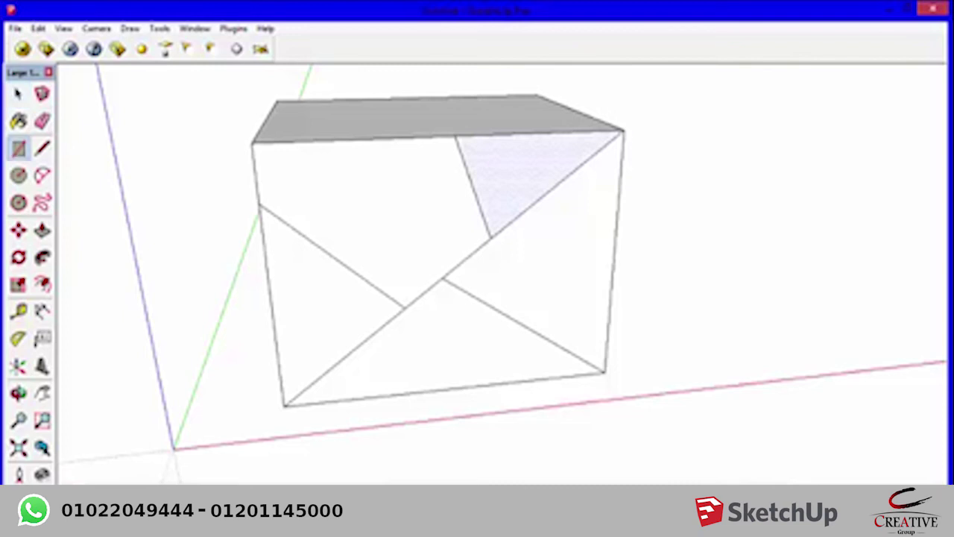
key("l")
left_click(697, 333)
left_click(846, 346)
left_click(781, 407)
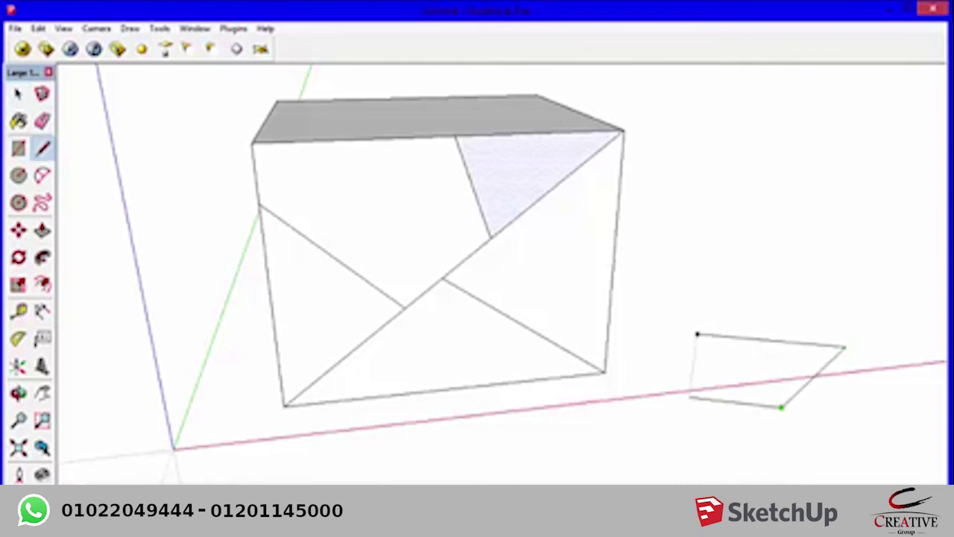
left_click(692, 385)
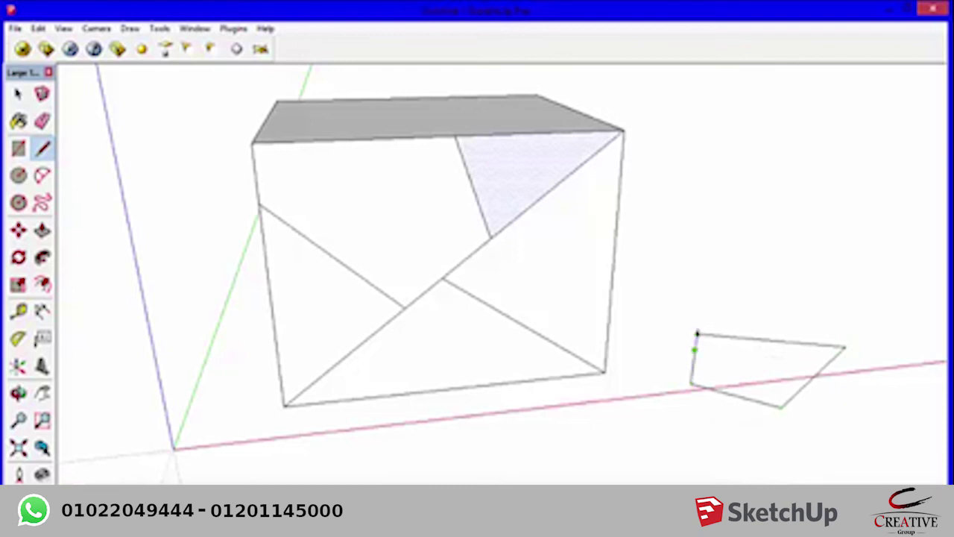
- Zoom in and out to check the outline, leaving it open
scroll(697, 328, "up", 2)
scroll(698, 328, "up", 4)
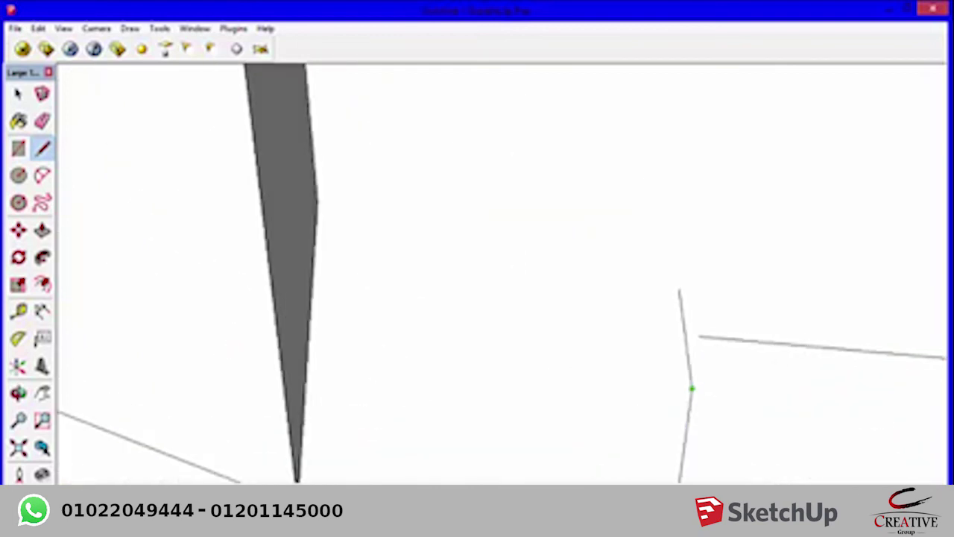
scroll(693, 298, "down", 2)
scroll(693, 298, "down", 3)
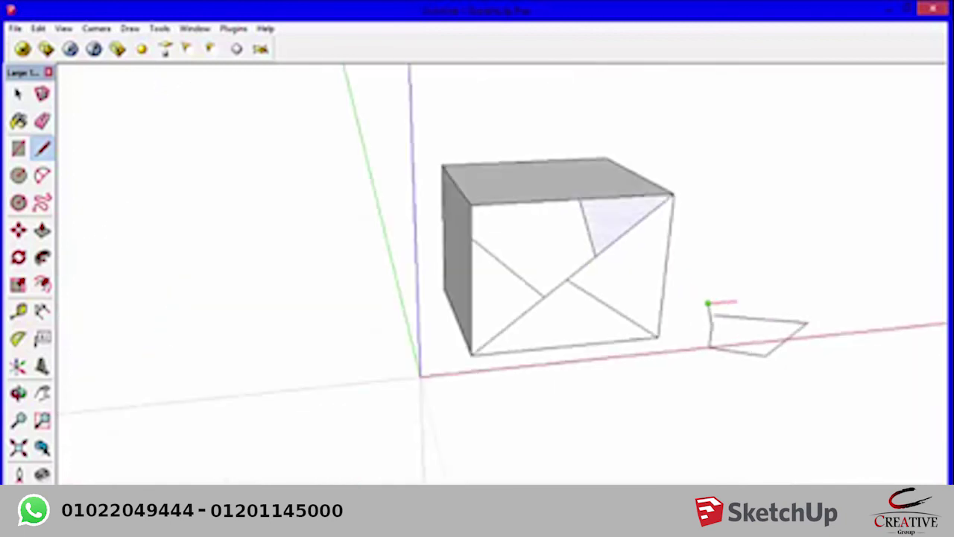
scroll(716, 298, "down", 2)
key("Escape")
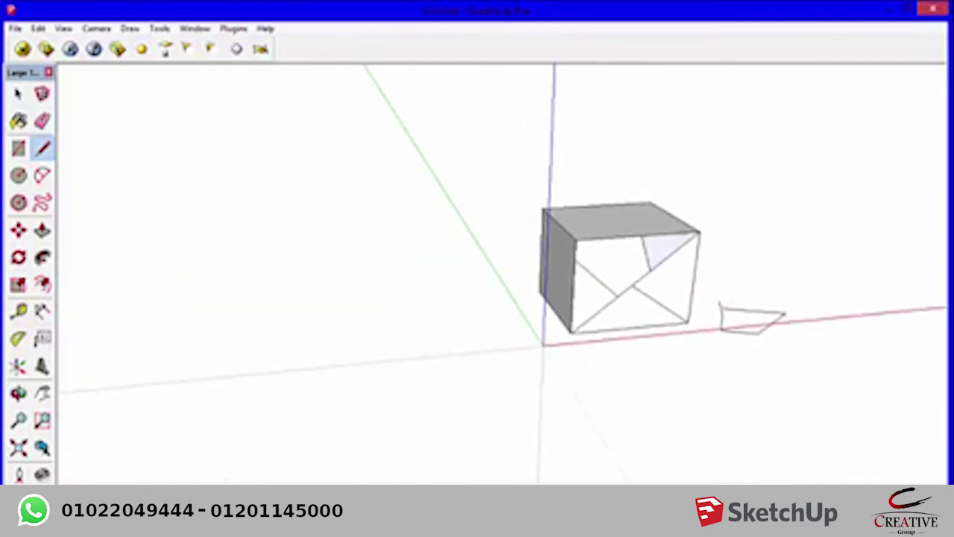
scroll(720, 308, "up", 5)
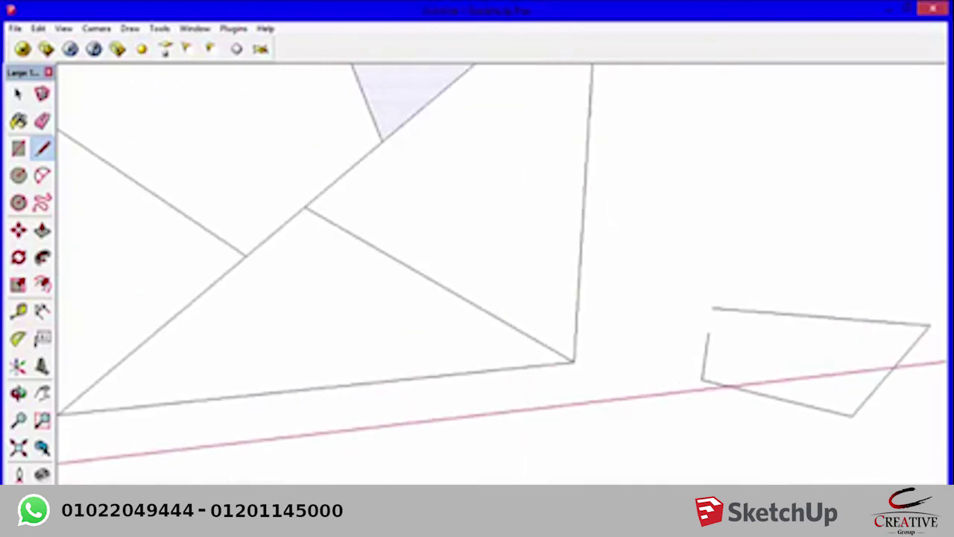
scroll(513, 343, "down", 2)
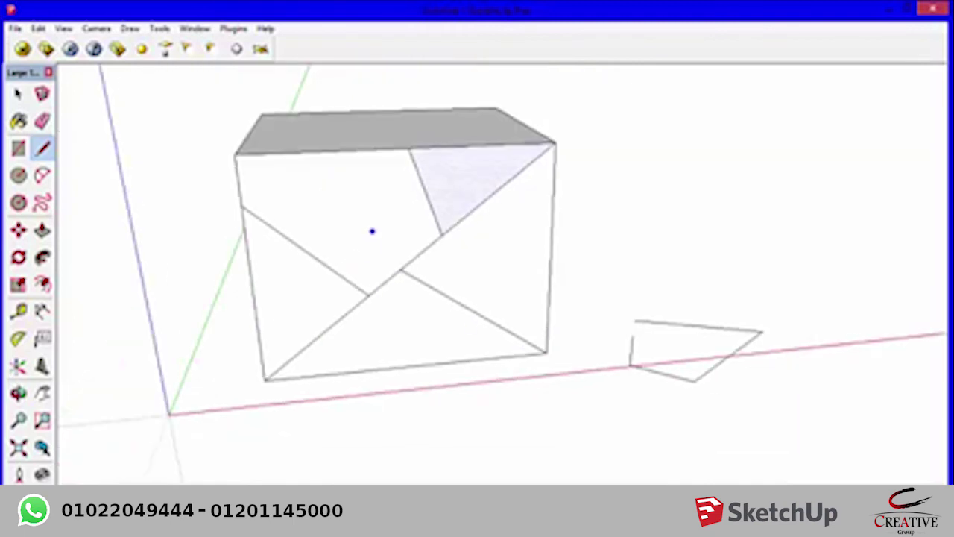
key("f")
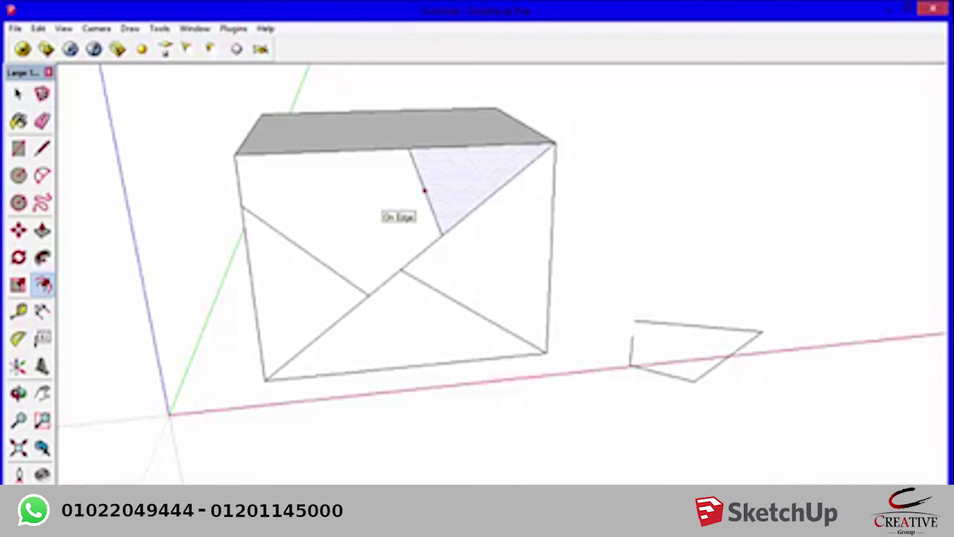
- Offset the large right triangle inward to give it an inset border
key("space")
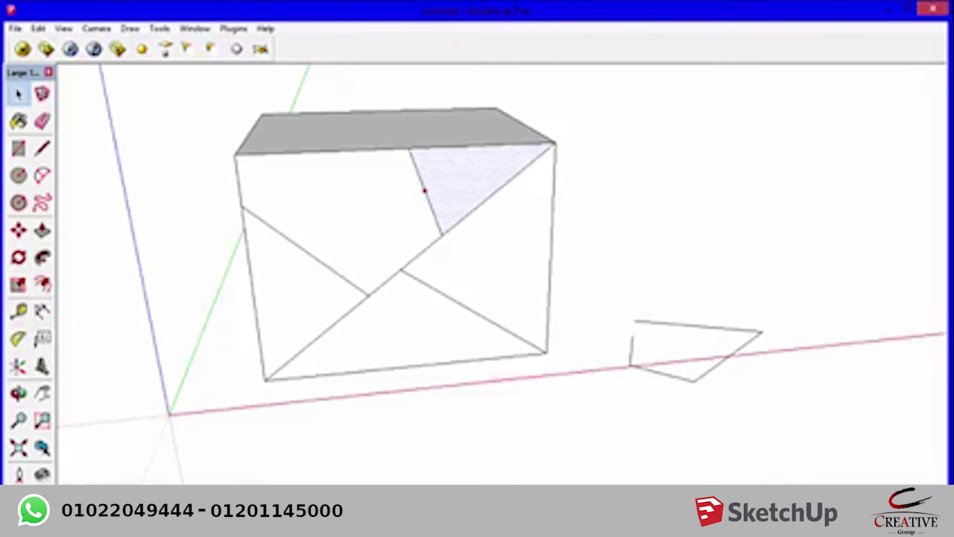
left_click(500, 276)
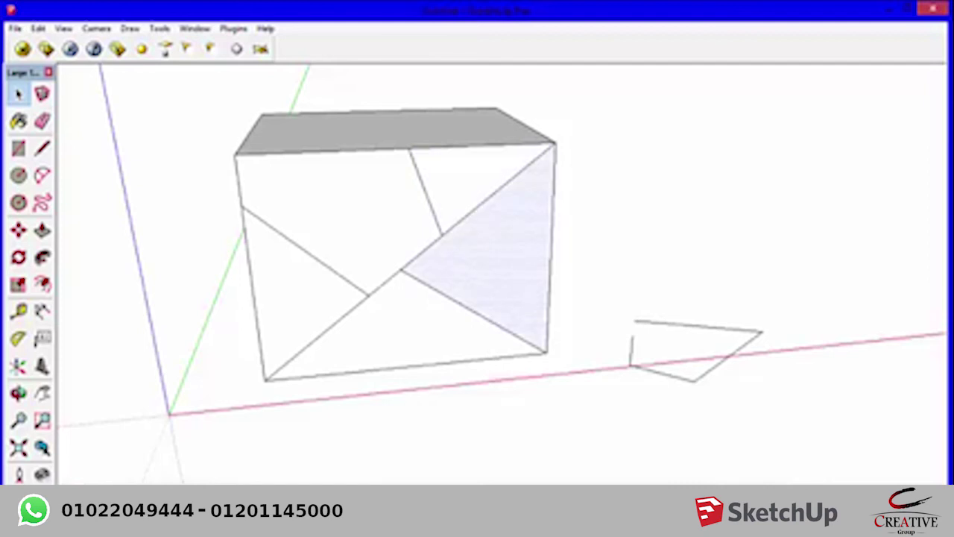
key("f")
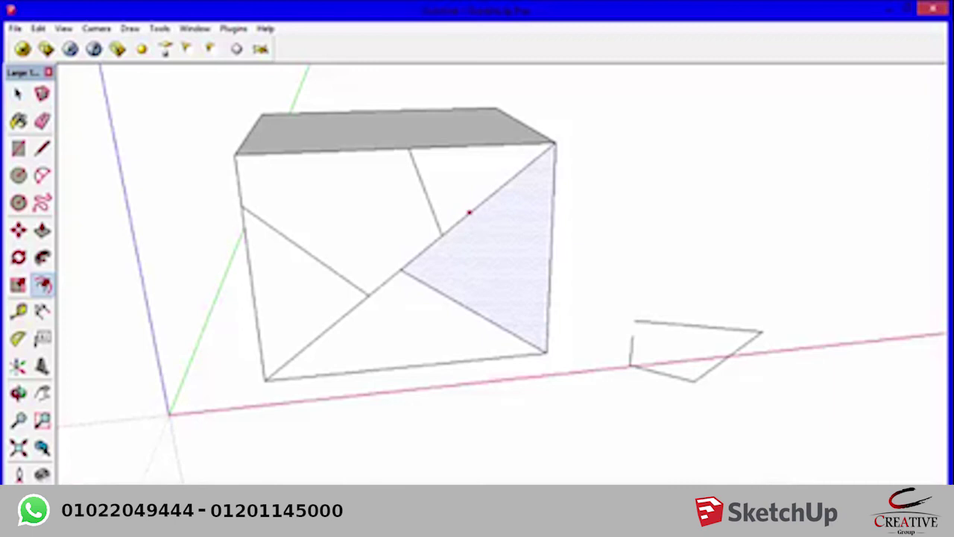
left_click(478, 205)
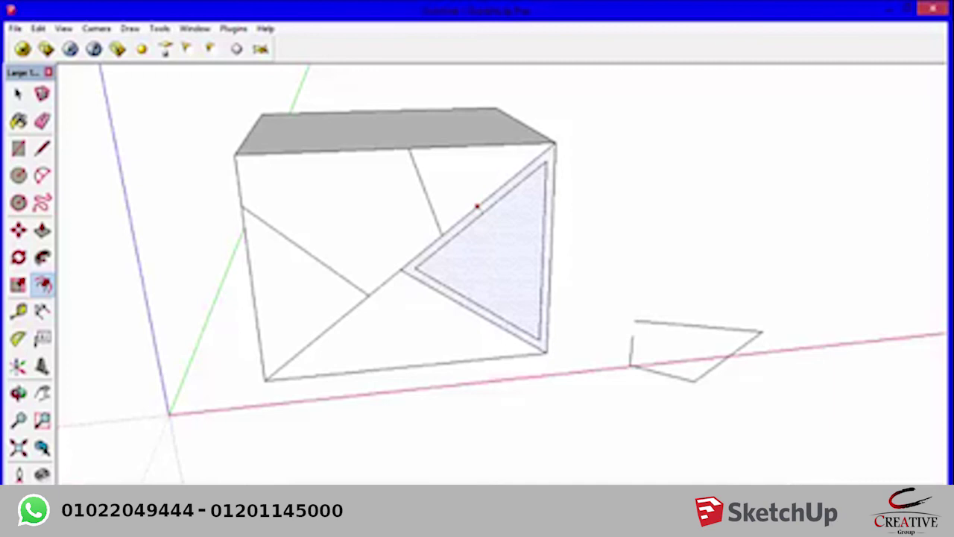
left_click(478, 206)
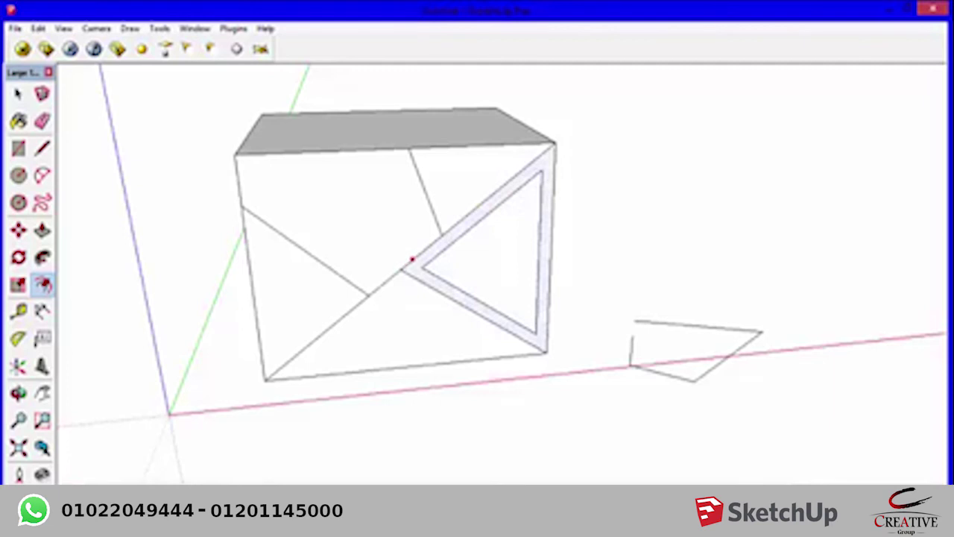
- Offset the upper-left face inward to create its framed border
key("space")
left_click(358, 179)
key("f")
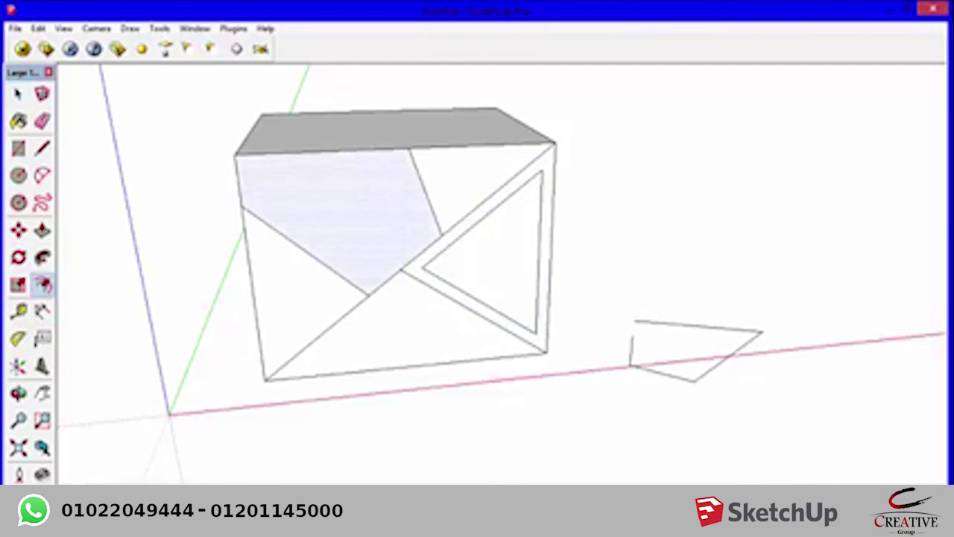
left_click(332, 152)
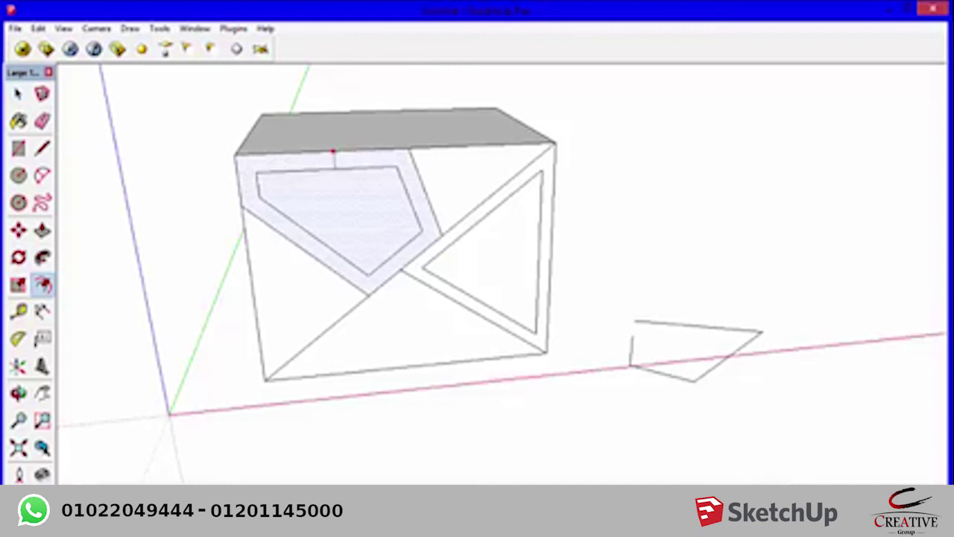
left_click(333, 152)
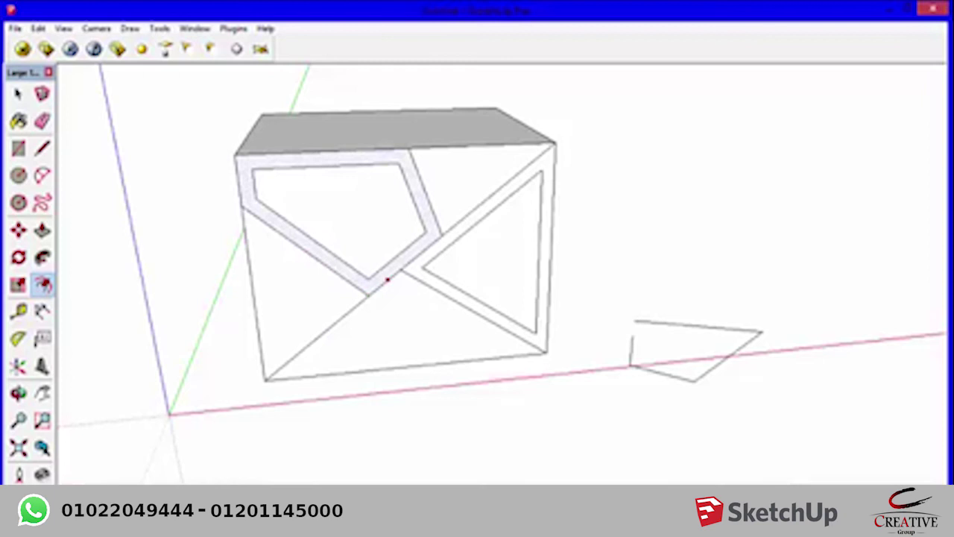
- Offset the bottom triangle inward to frame it
key("space")
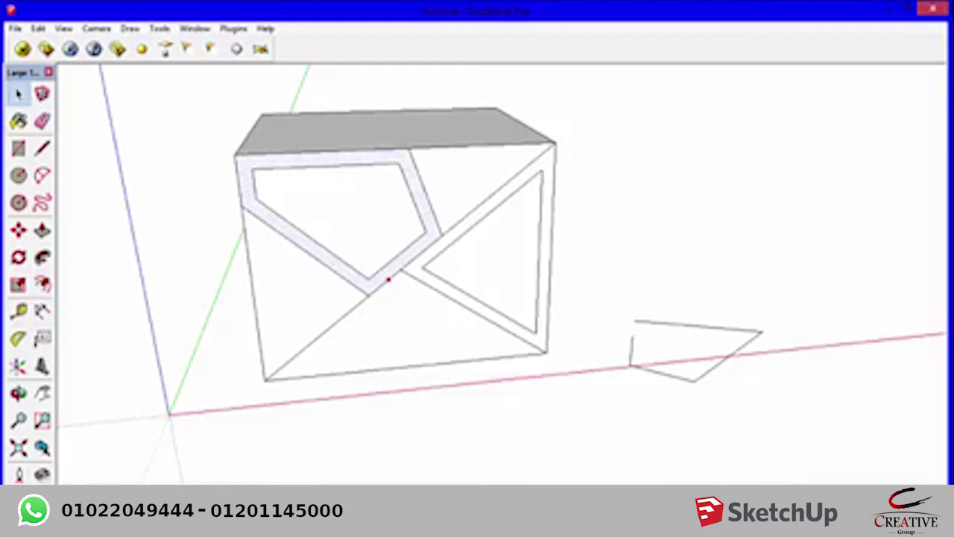
left_click(403, 321)
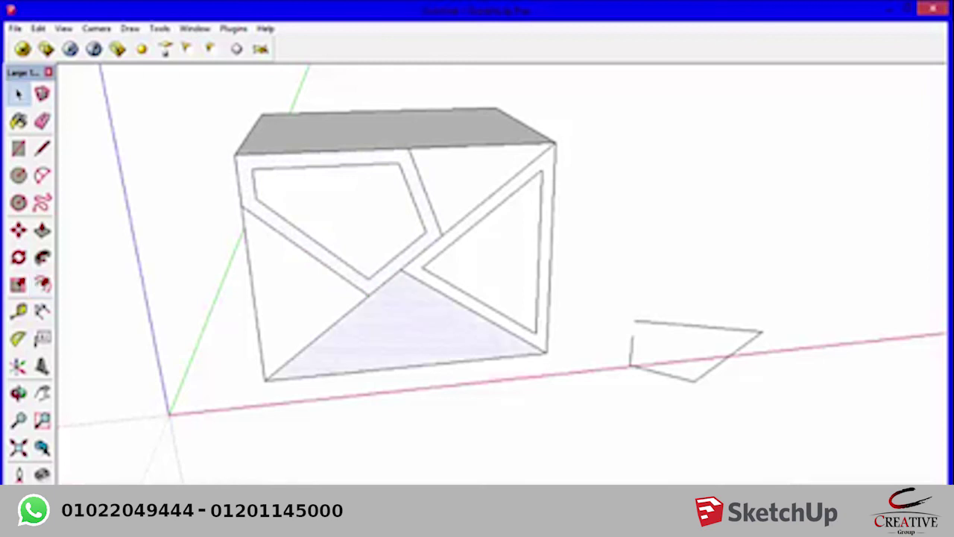
key("f")
left_click(347, 313)
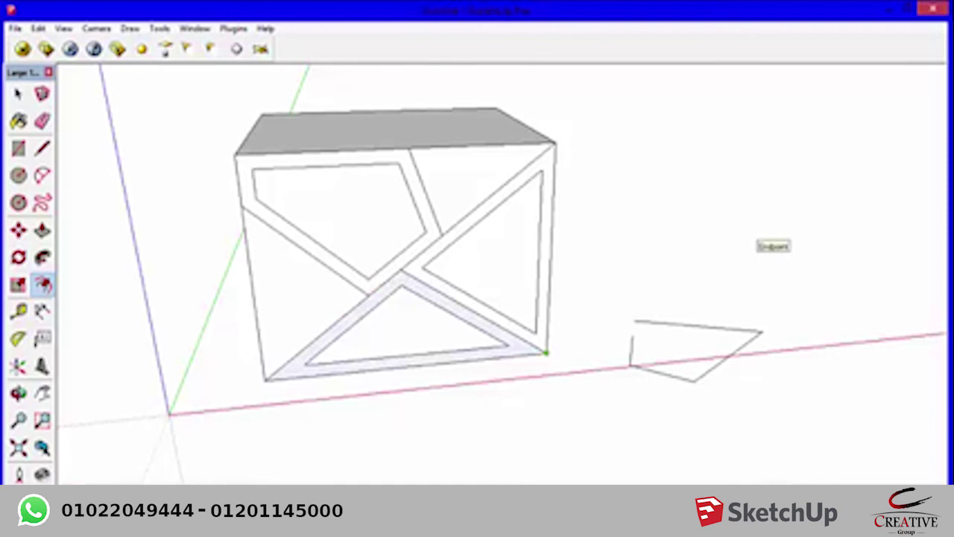
key("space")
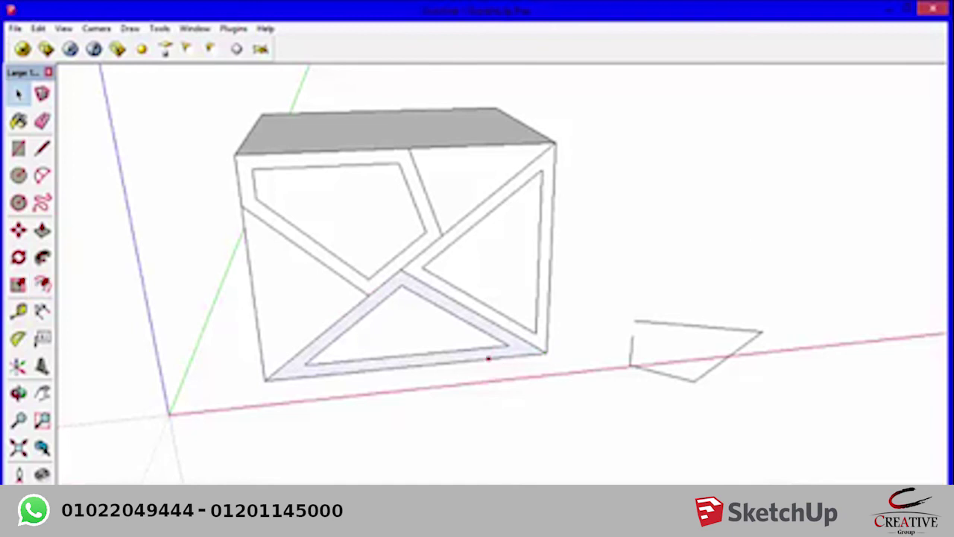
- Orbit to see the whole box and select the loose outline beside it
scroll(489, 359, "down", 3)
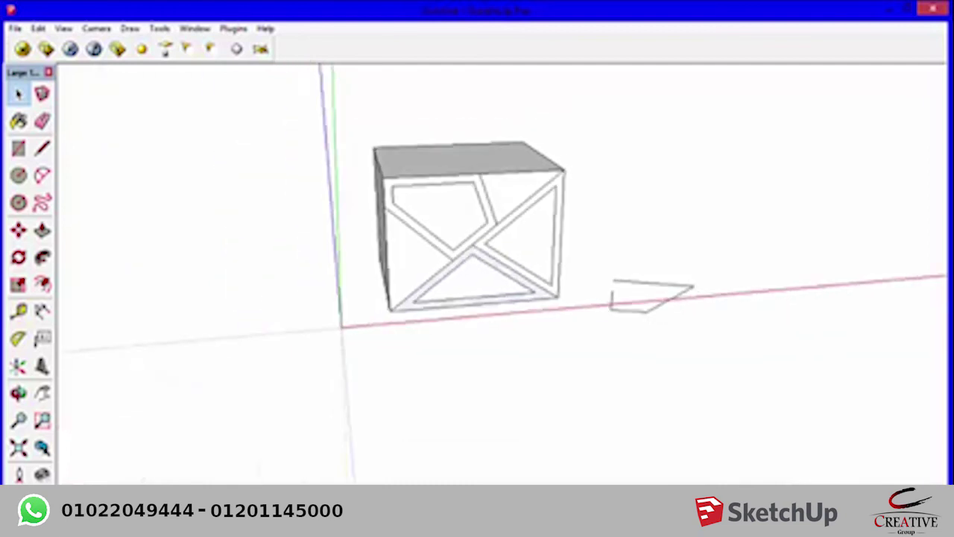
middle_click_drag(488, 358, 537, 335)
left_click_drag(793, 249, 572, 426)
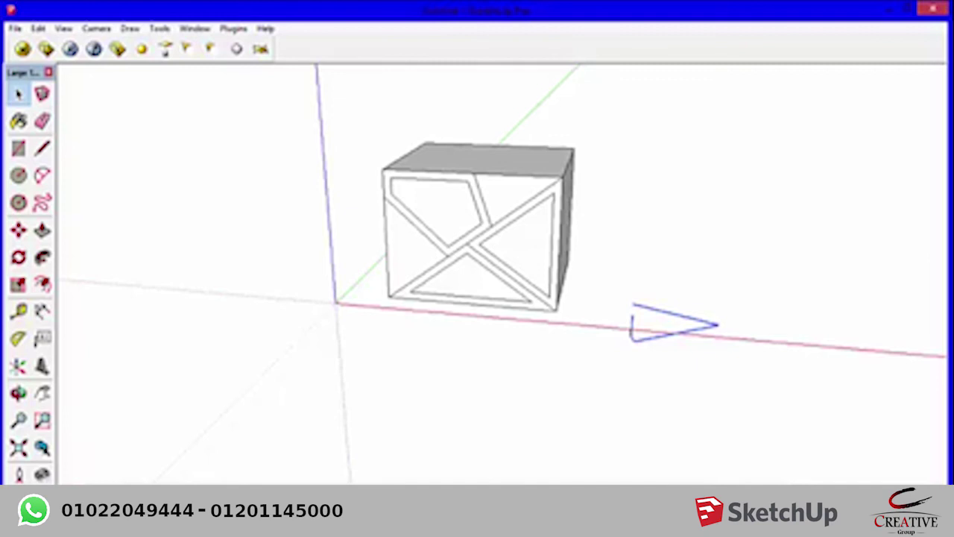
- Orbit the box to reveal its side, then open the File menu
middle_click_drag(477, 298, 387, 283)
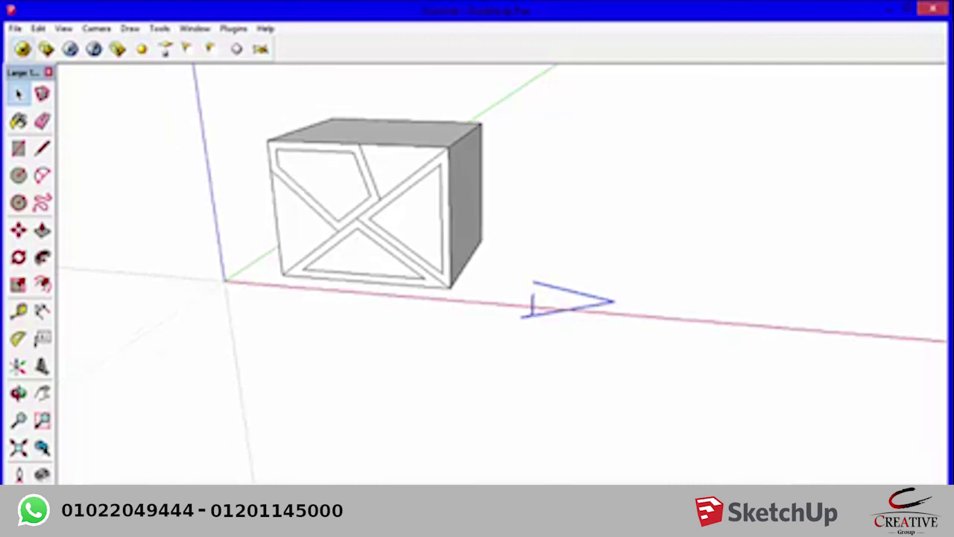
left_click(15, 28)
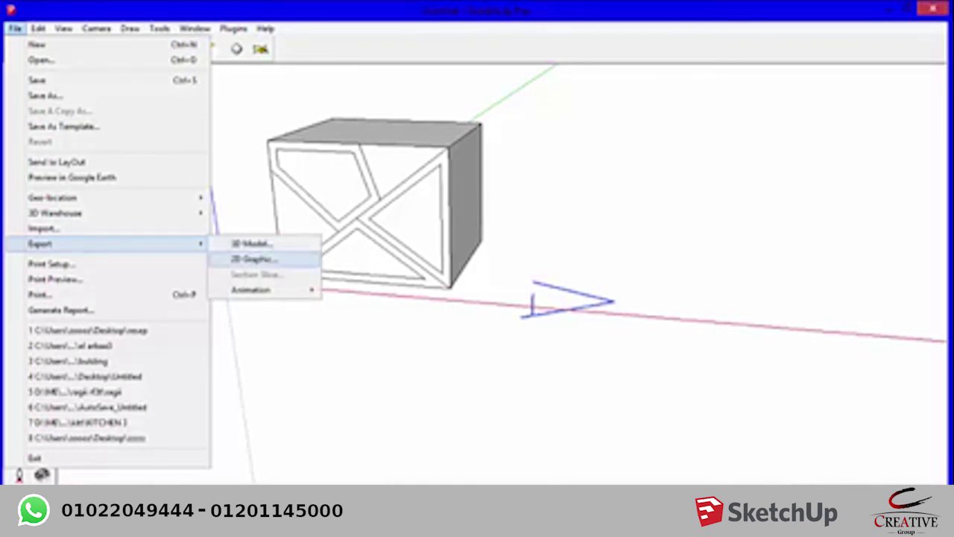
- Export the view as a 2D Graphic JPEG to the Desktop, clearing the default Untitled name
left_click(253, 258)
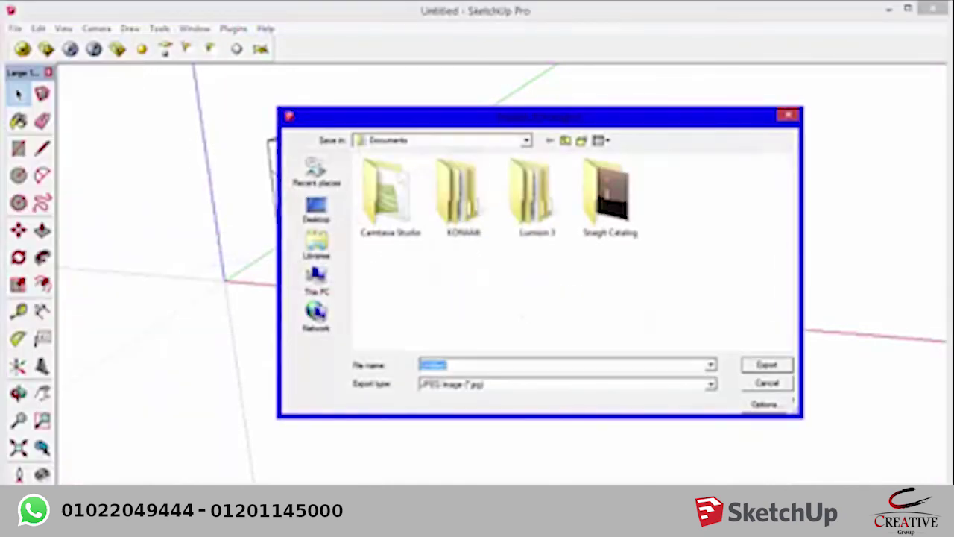
left_click(447, 365)
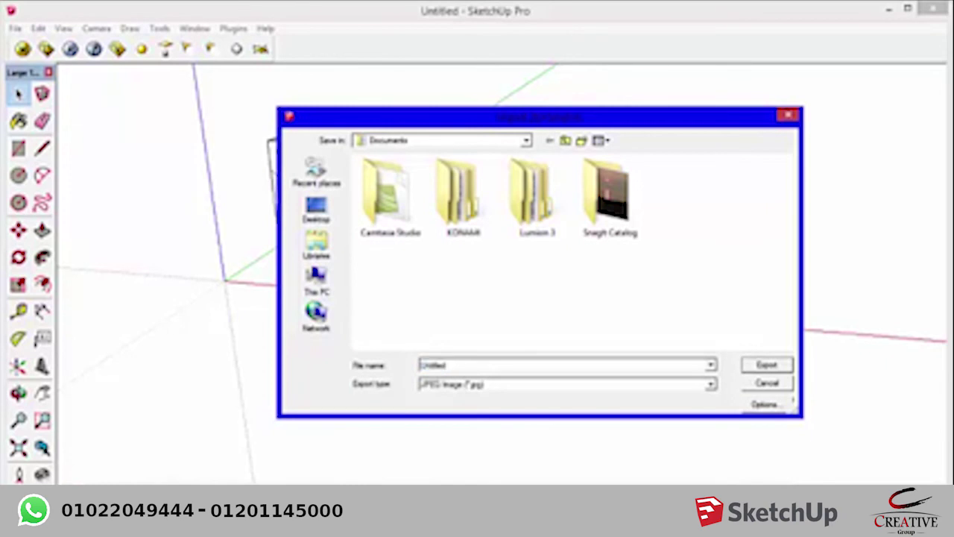
key("BackSpace")
left_click(316, 210)
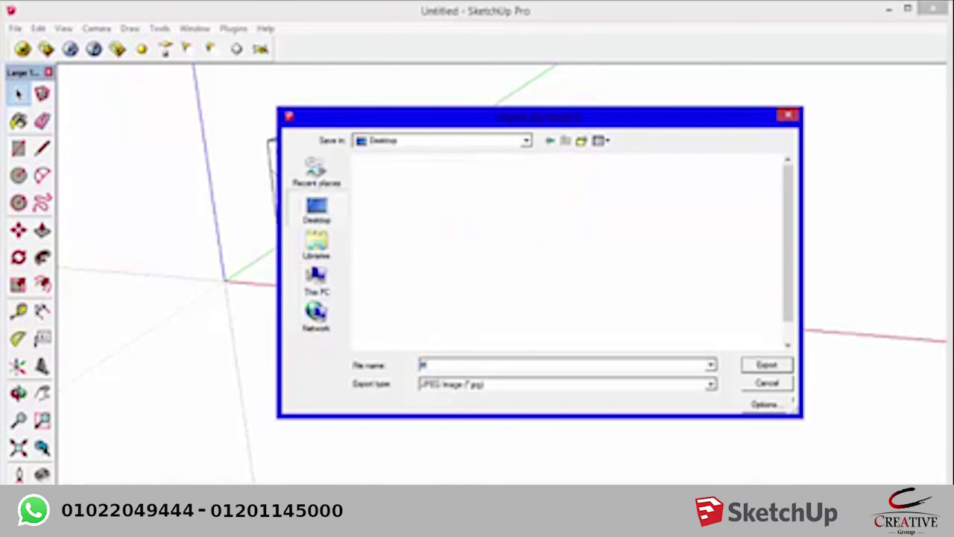
key("Return")
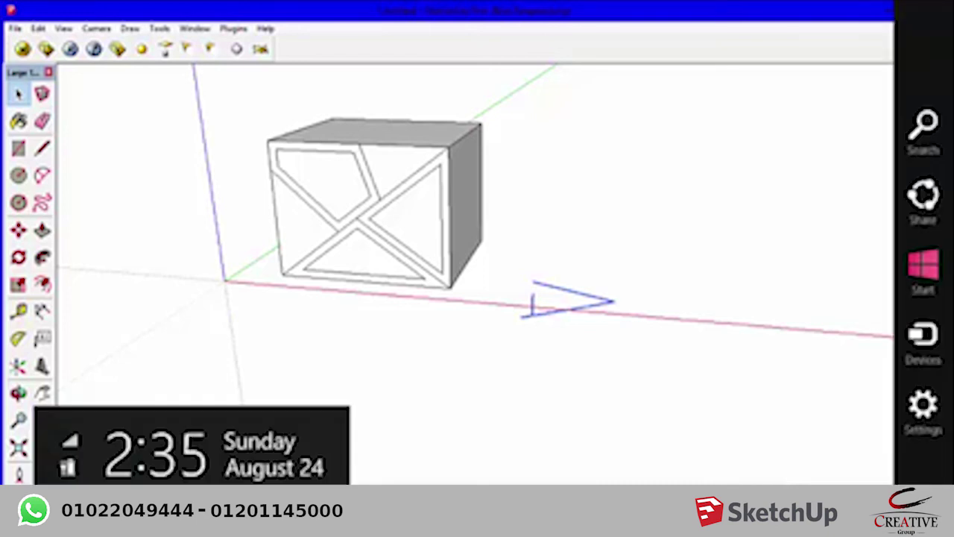
- Minimize SketchUp, view the exported JPEG from the desktop, then return to SketchUp's File menu
left_click(889, 8)
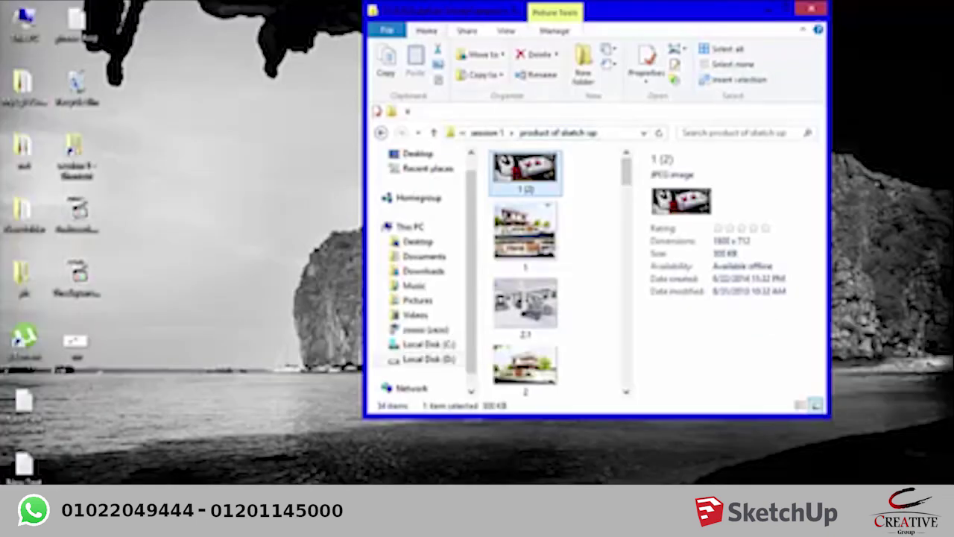
double_click(75, 405)
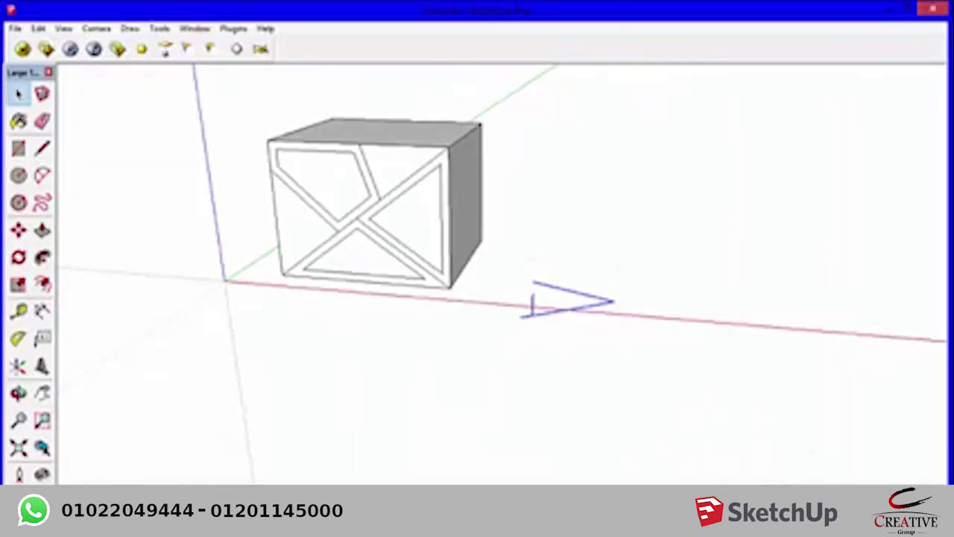
left_click(15, 28)
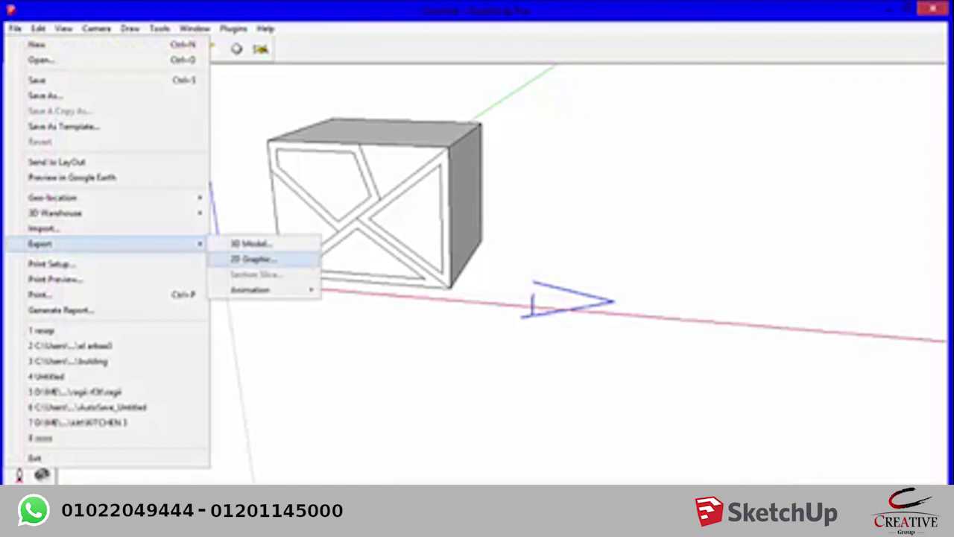
left_click(254, 259)
left_click(710, 384)
left_click(463, 423)
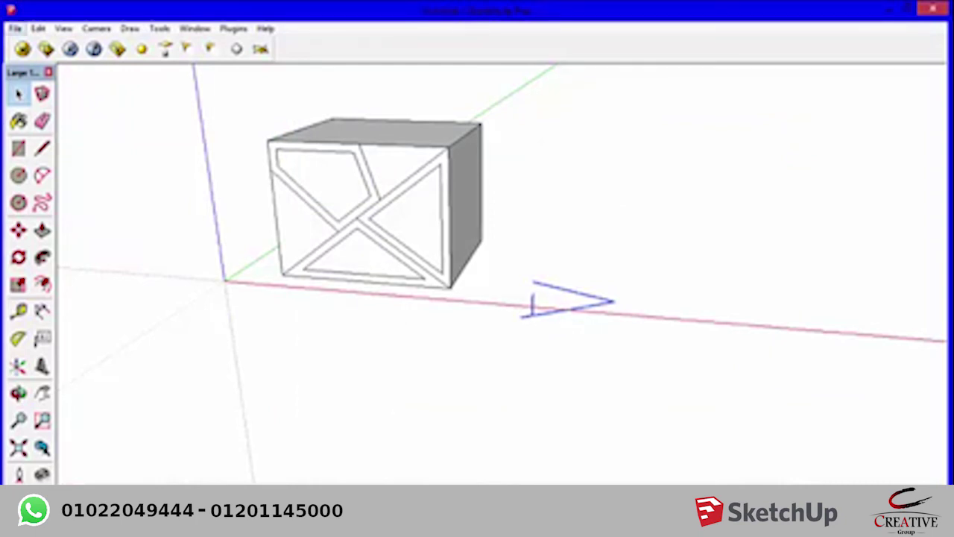
left_click(15, 29)
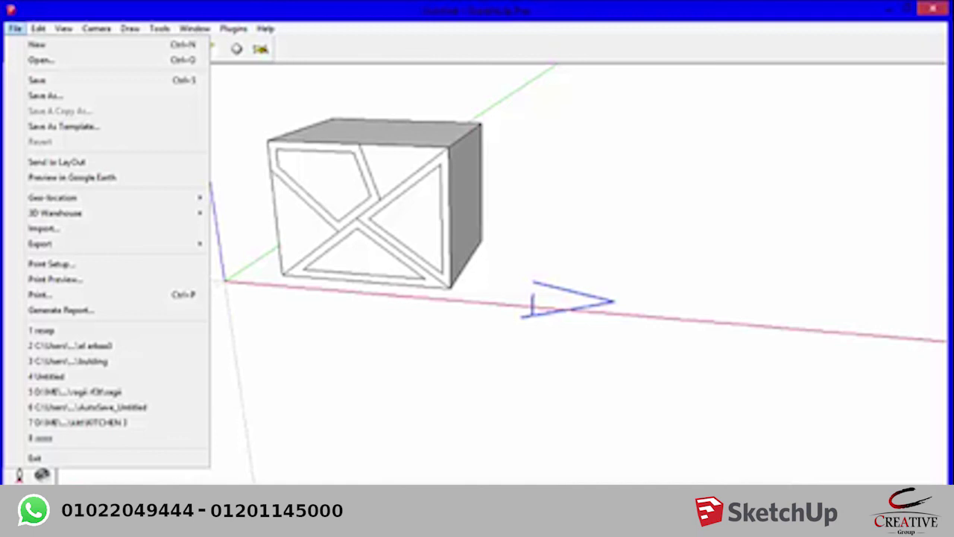
- Quit SketchUp and close the leftover folder window
key("ctrl+n")
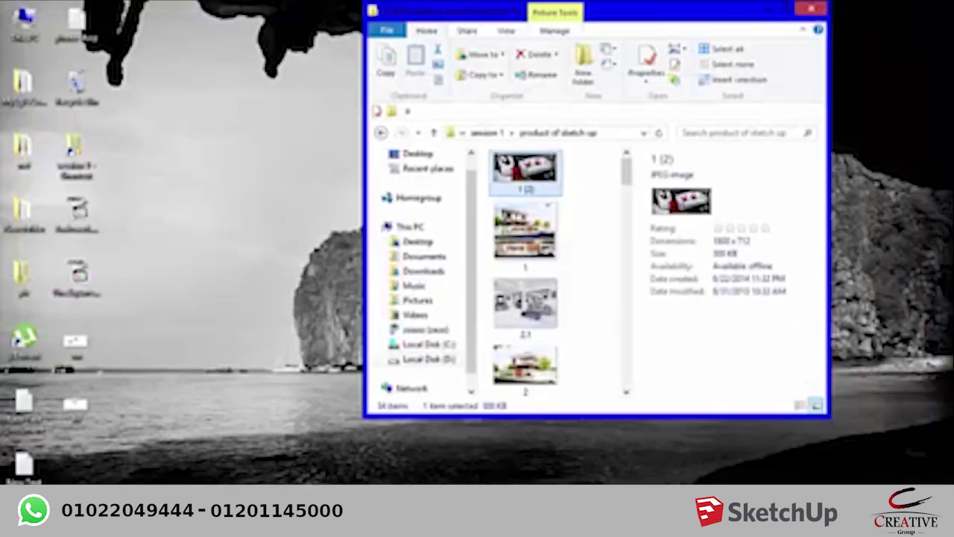
left_click(812, 8)
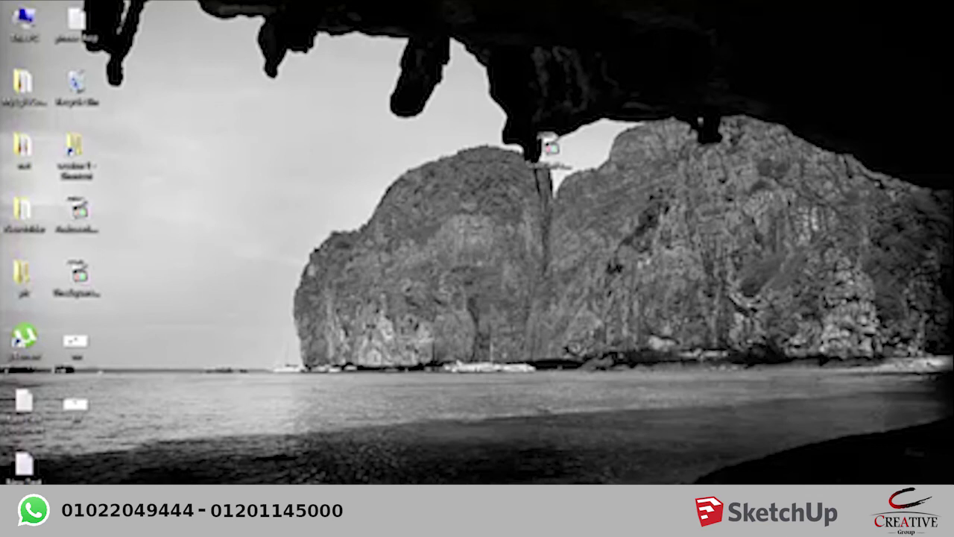
- Open Graphics Properties from the desktop menu, dismiss the Catalyst warning, then open the session 1 shortcut
right_click(3, 165)
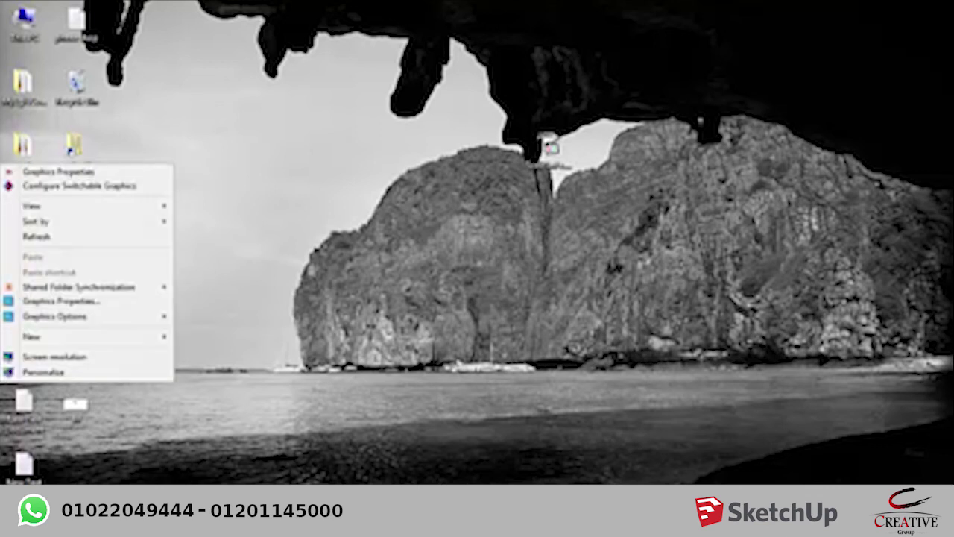
left_click(60, 170)
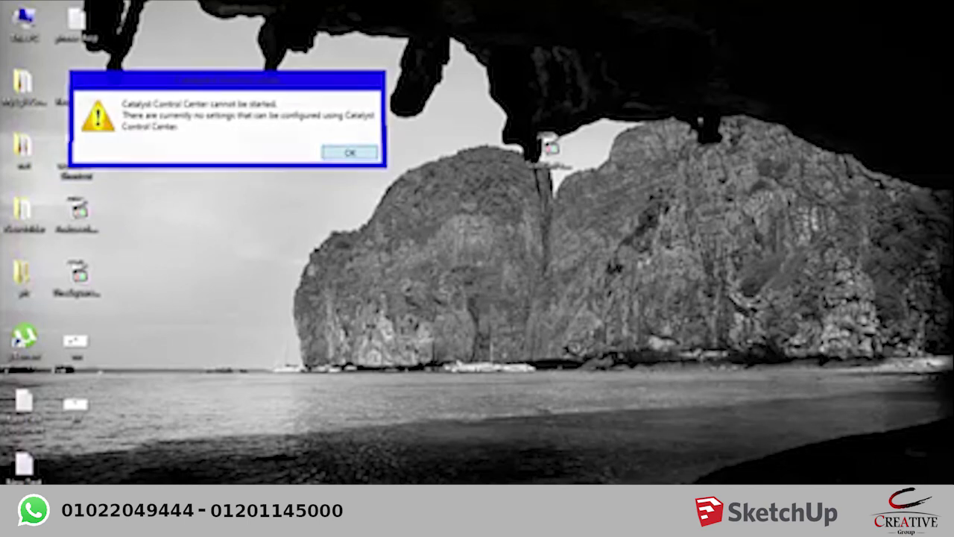
key("Return")
double_click(75, 153)
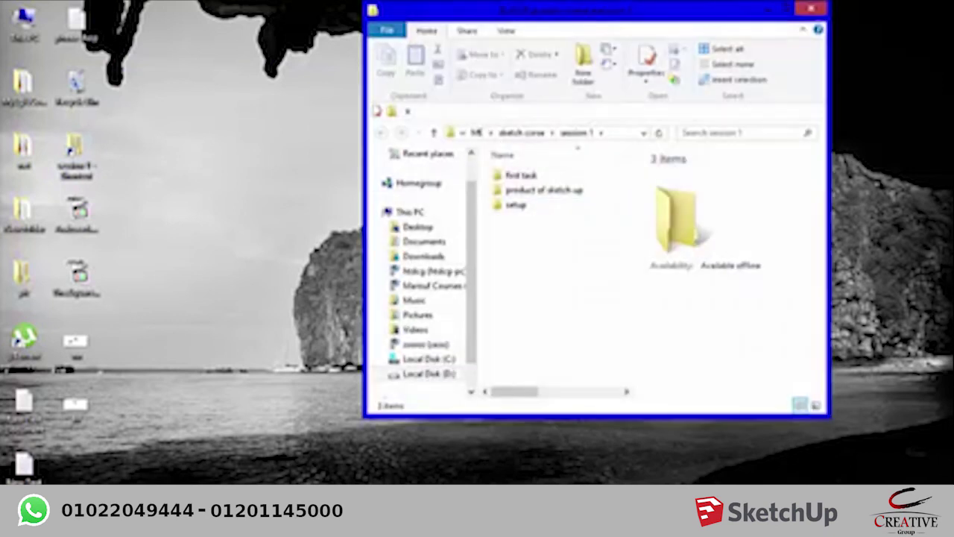
- Maximize the session 1 folder window with Win+Up
key("super+Up")
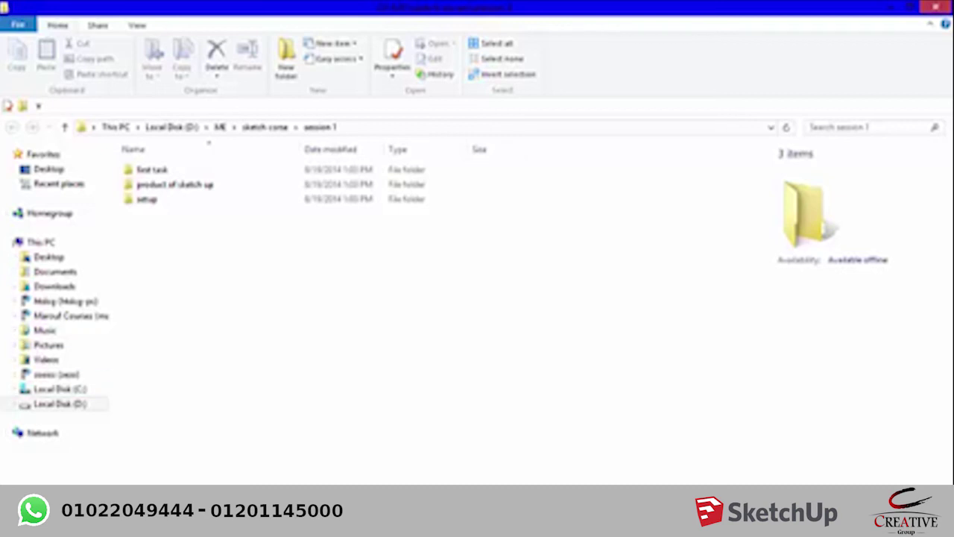
- Go into setup > Sketch up 2013 + Vray > Sketch up 2013 with crack and select the installer
double_click(146, 199)
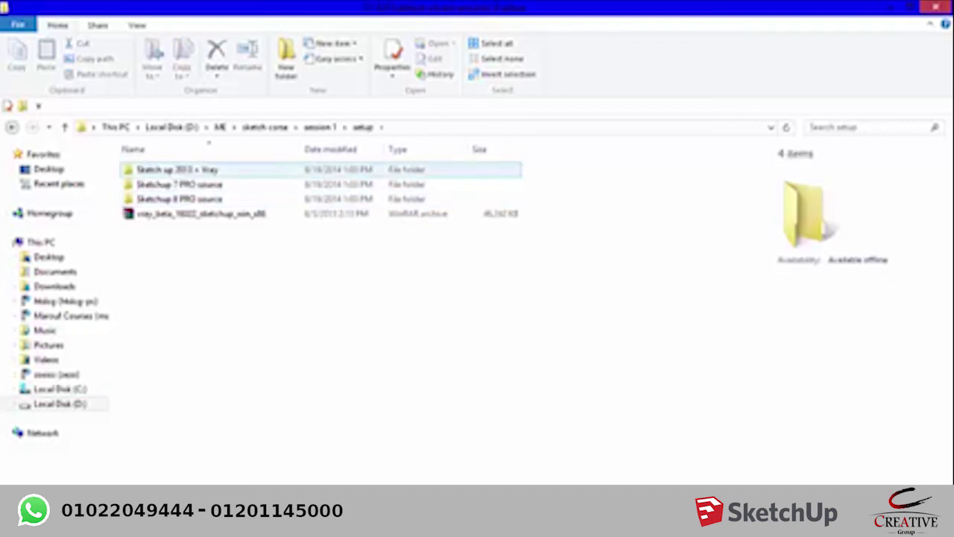
double_click(171, 169)
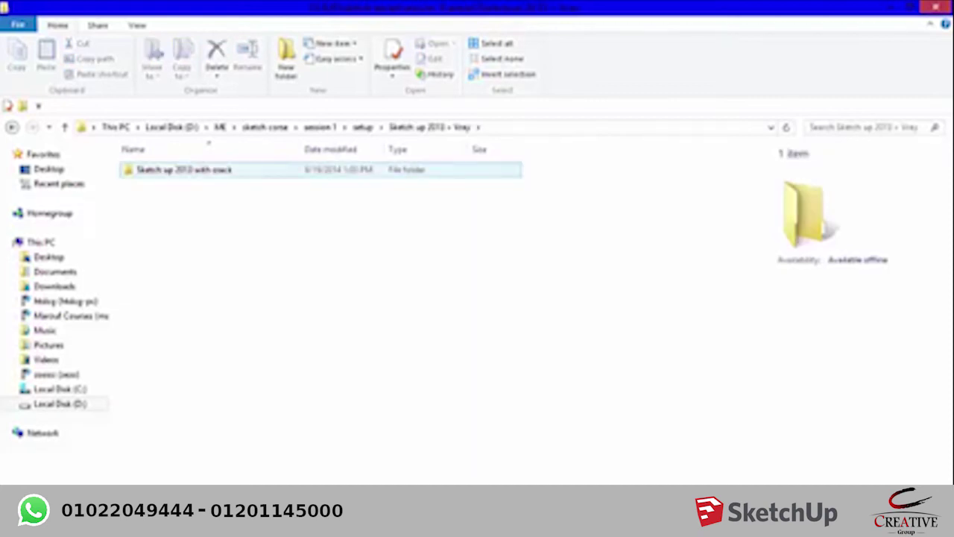
double_click(172, 169)
left_click(179, 185)
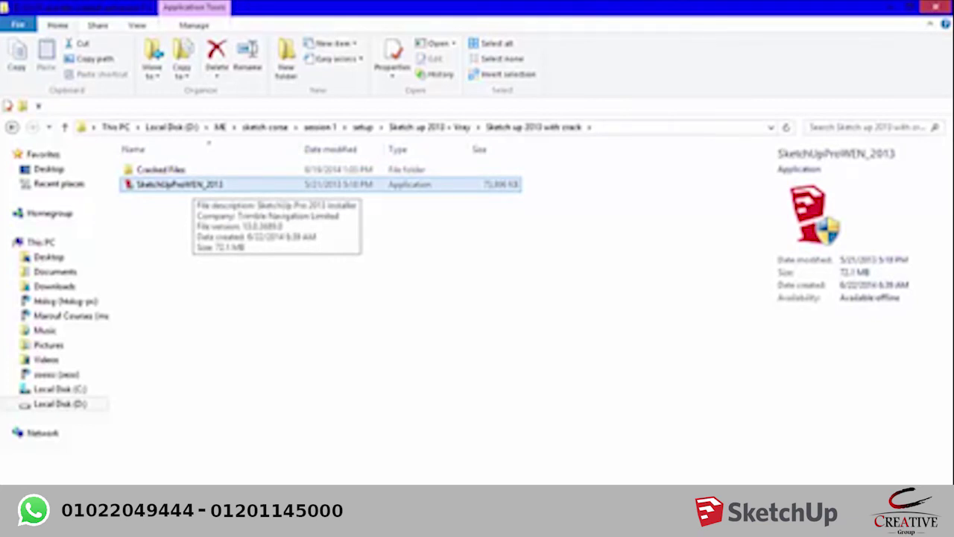
- Back out to session 1, retrace the same folder path and reselect the SketchUpProWEN_2013 installer
left_click(11, 127)
left_click(12, 127)
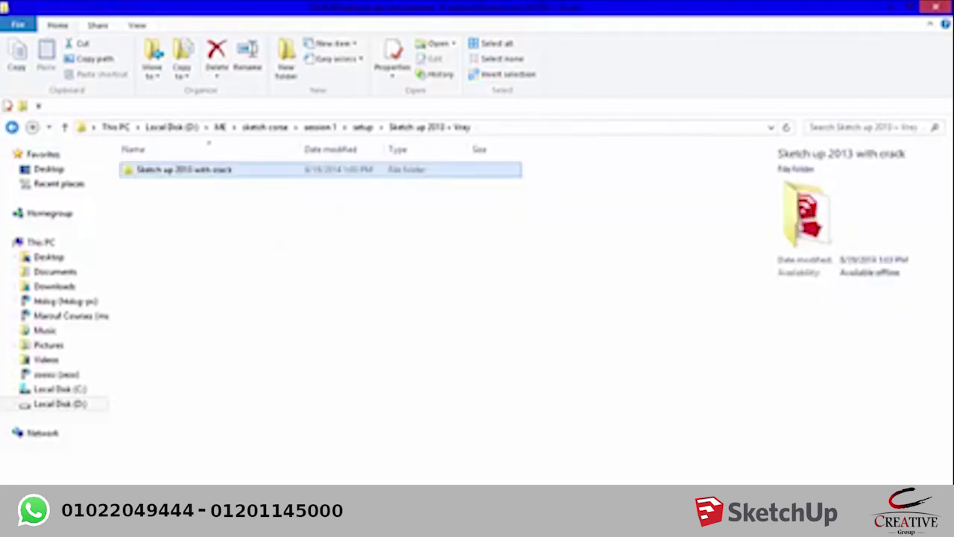
left_click(11, 127)
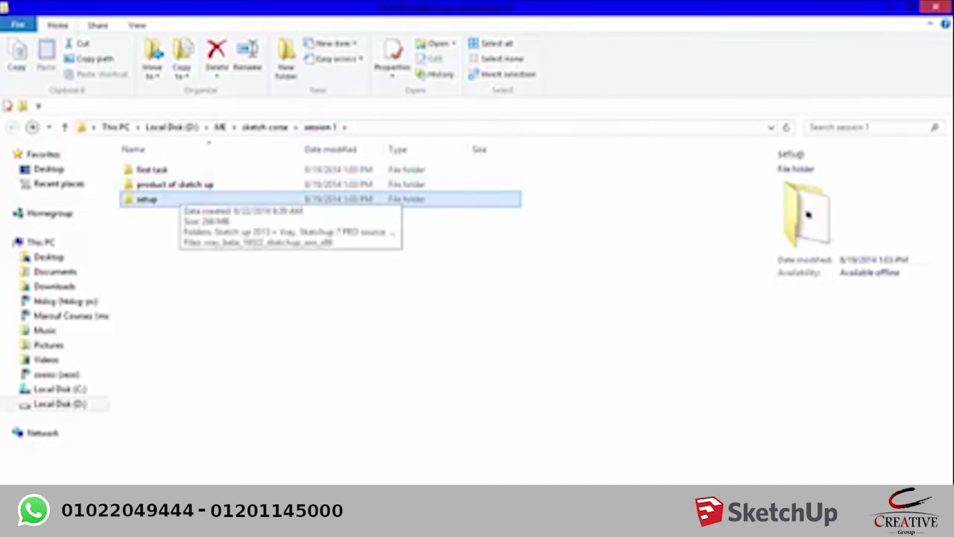
double_click(149, 199)
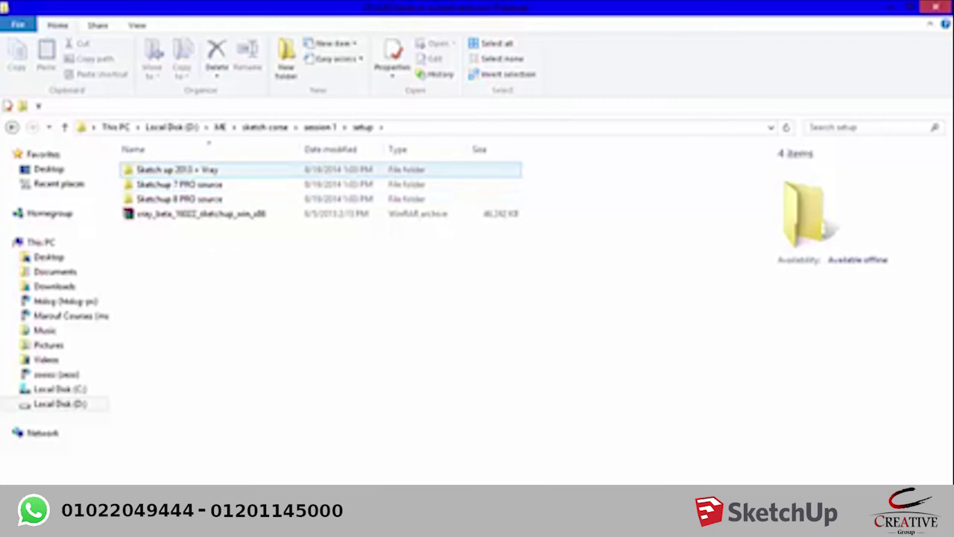
double_click(177, 170)
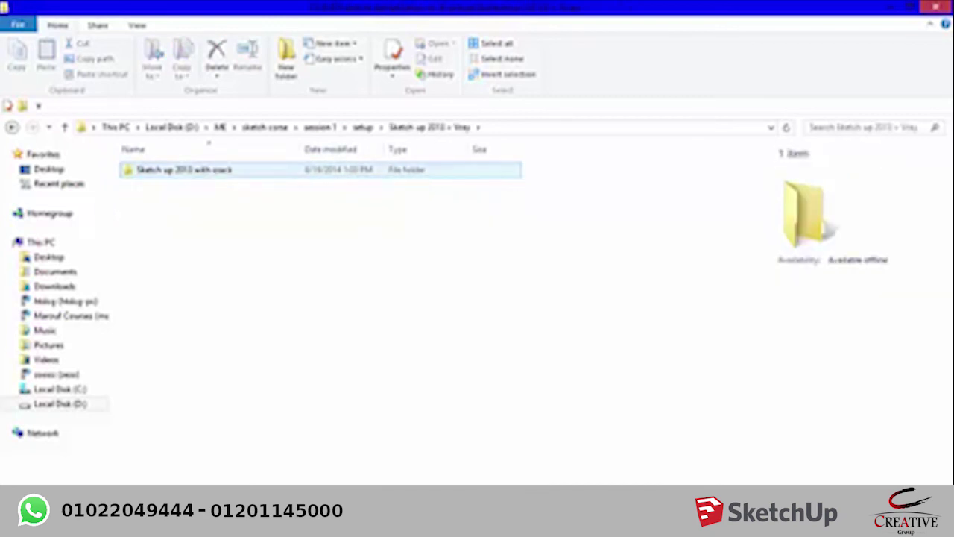
double_click(179, 169)
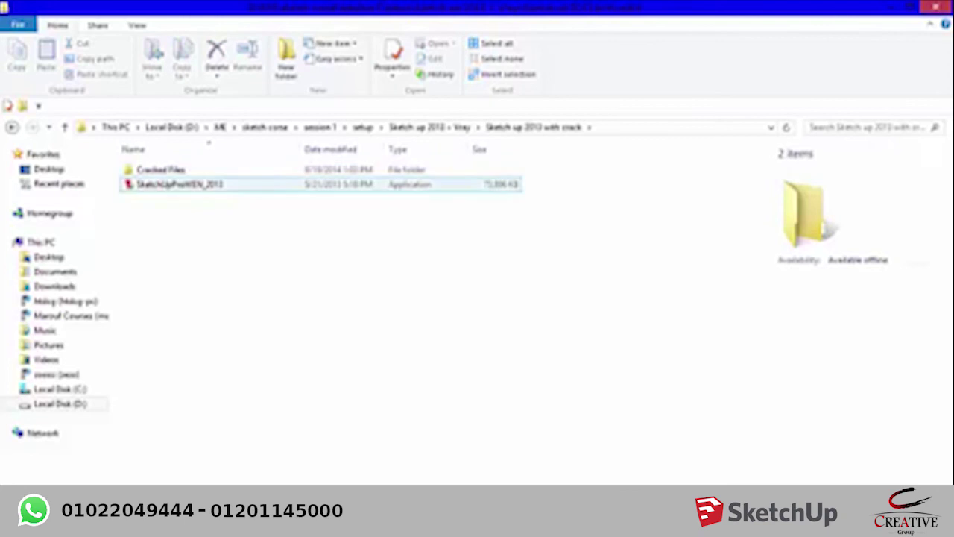
left_click(183, 184)
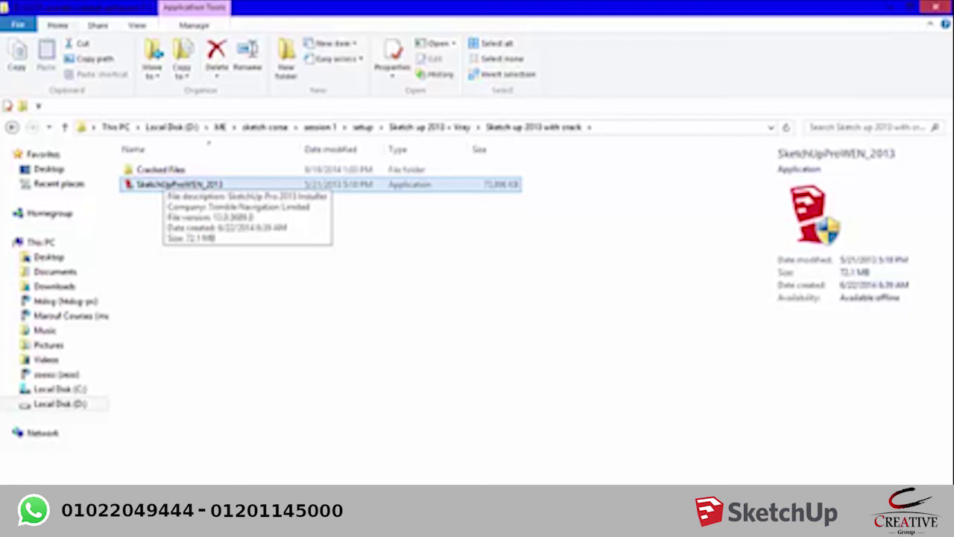
- Open the Cracked Files folder and copy all three program files
key("ctrl+a")
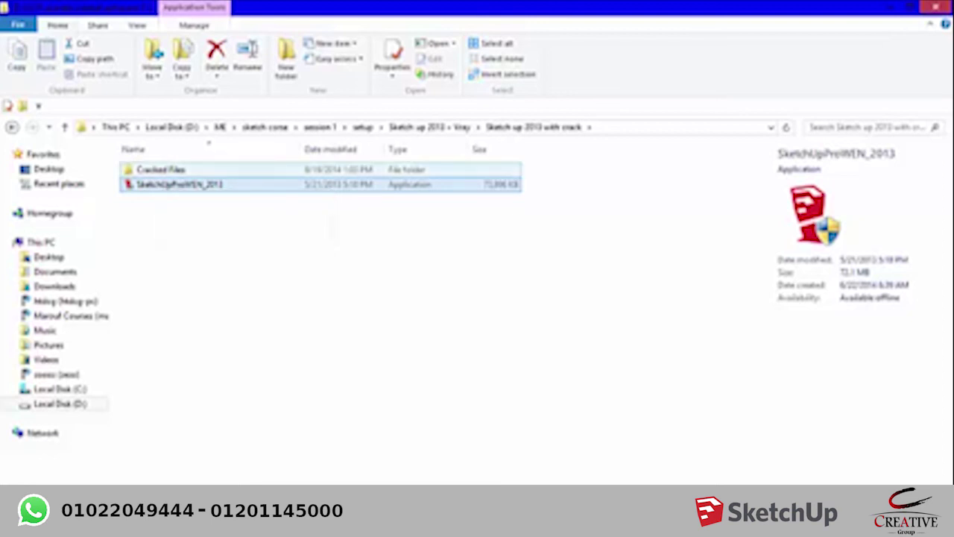
key("Up")
key("Return")
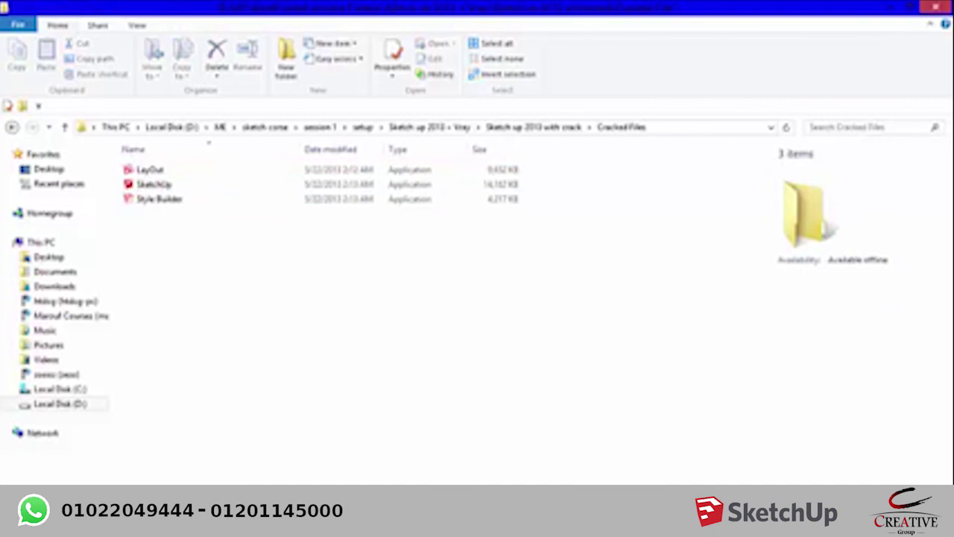
key("ctrl+a")
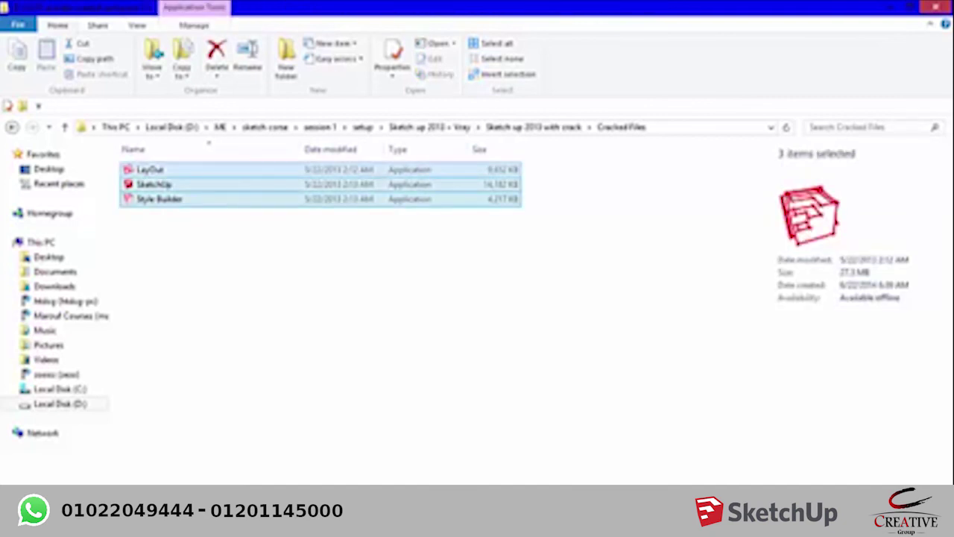
key("ctrl+c")
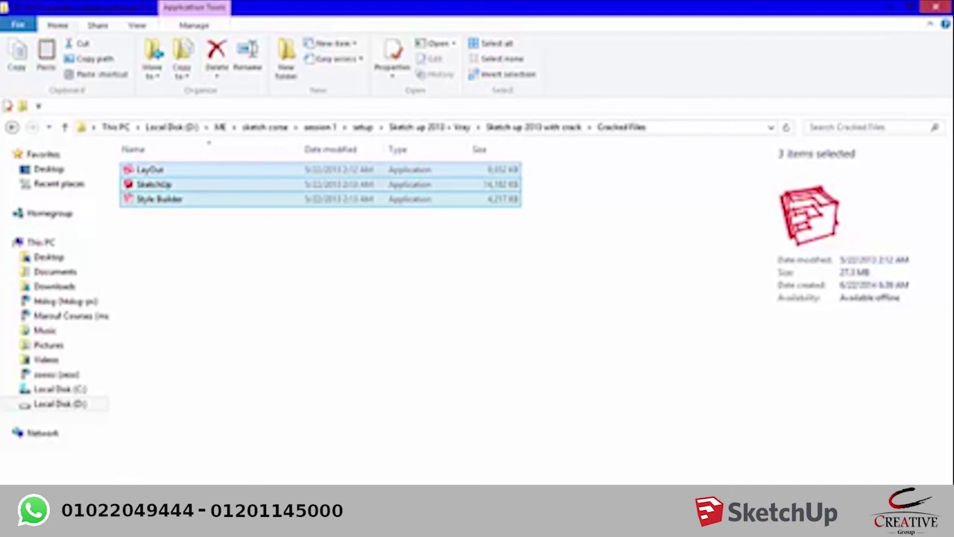
- Open This PC maximized and browse Local Disk (C:) through Program Files (x86) and Program Files
left_click(891, 6)
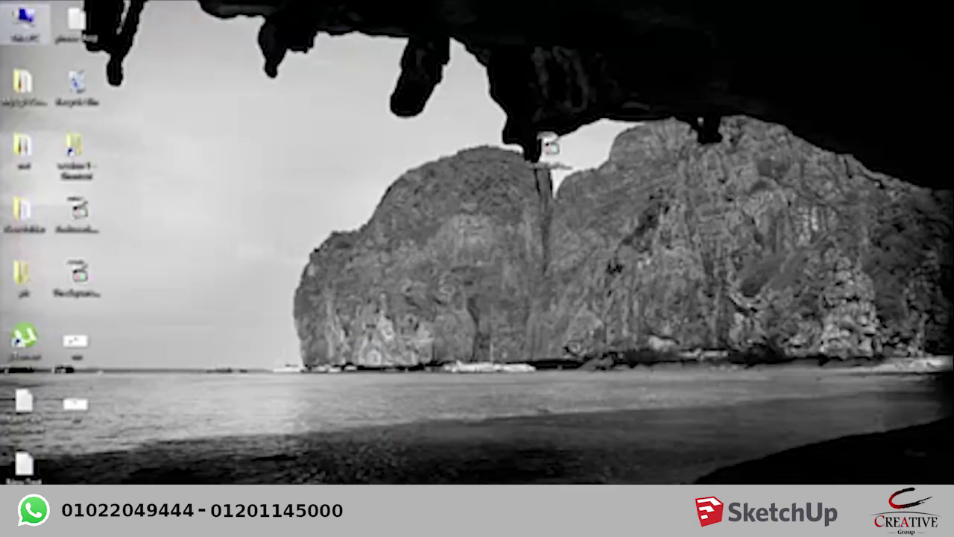
double_click(25, 21)
key("super+Up")
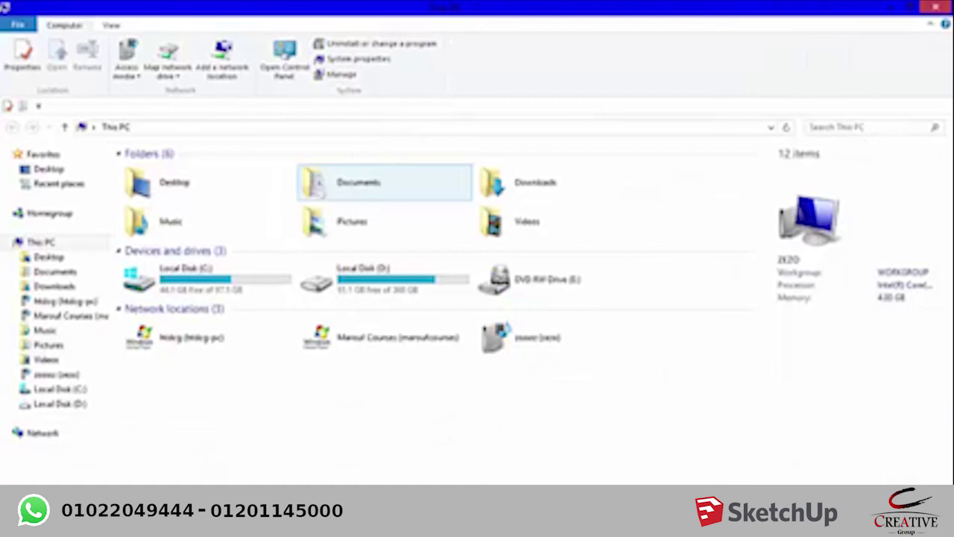
double_click(193, 278)
double_click(170, 255)
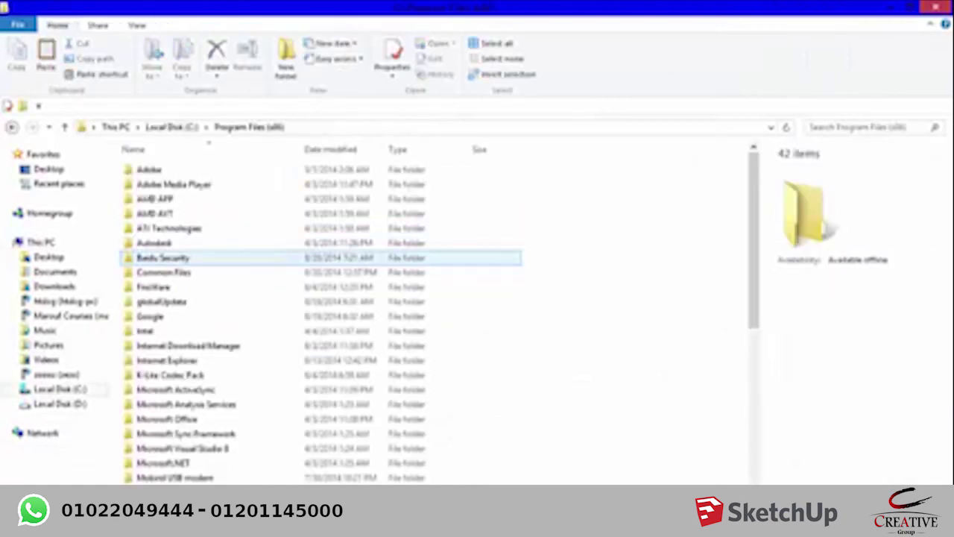
left_click(155, 243)
scroll(321, 320, "down", 7)
left_click(155, 294)
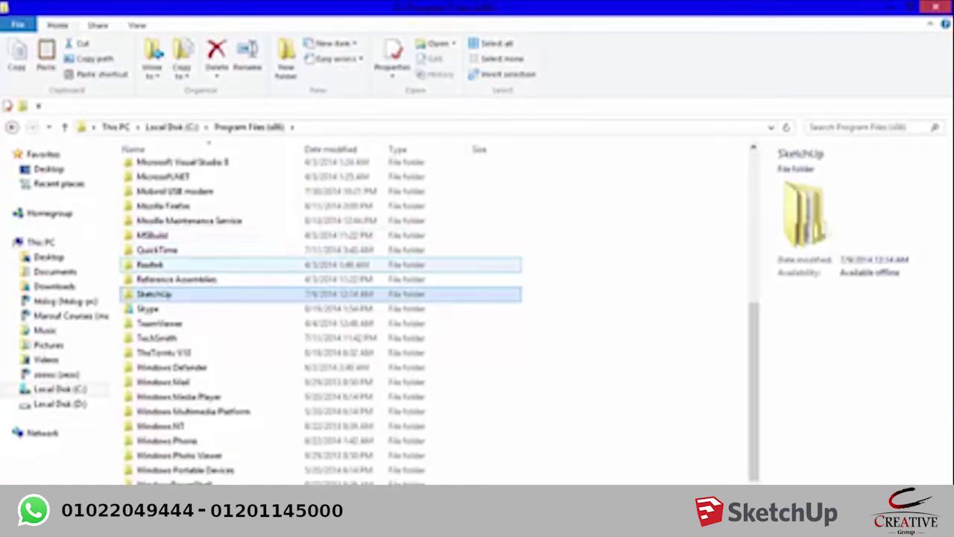
left_click(12, 126)
left_click(162, 243)
double_click(162, 242)
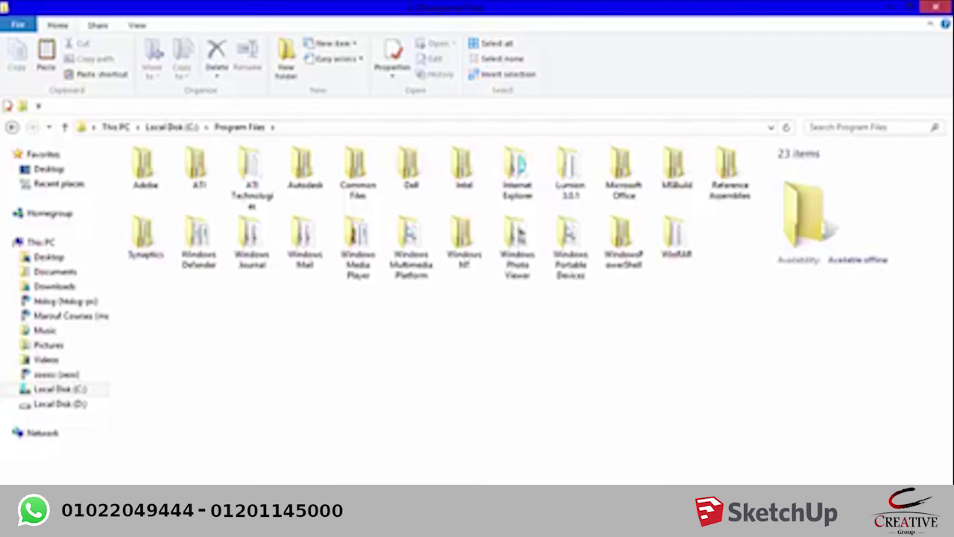
- Navigate to C: > Program Files (x86) > SketchUp > SketchUp 2013
key("alt+Up")
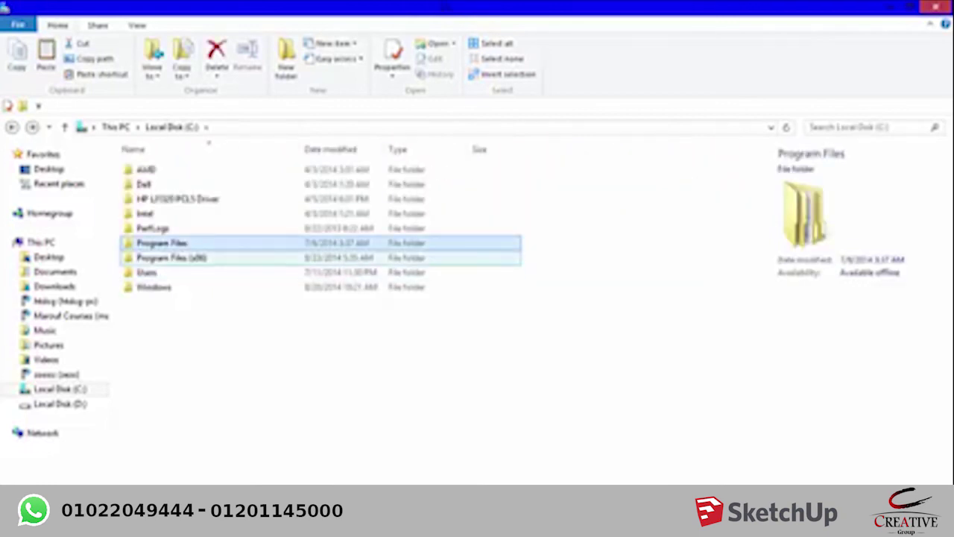
key("Down")
key("Return")
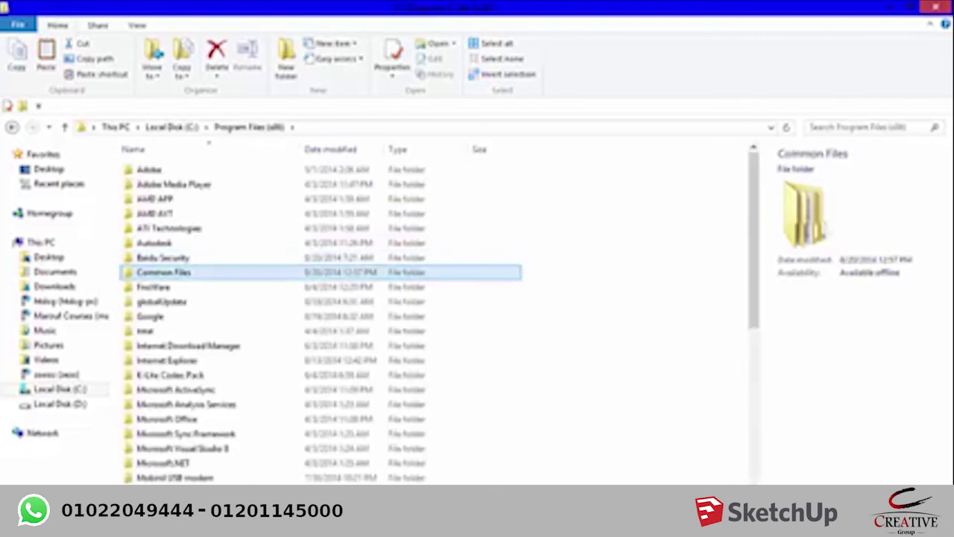
key("s")
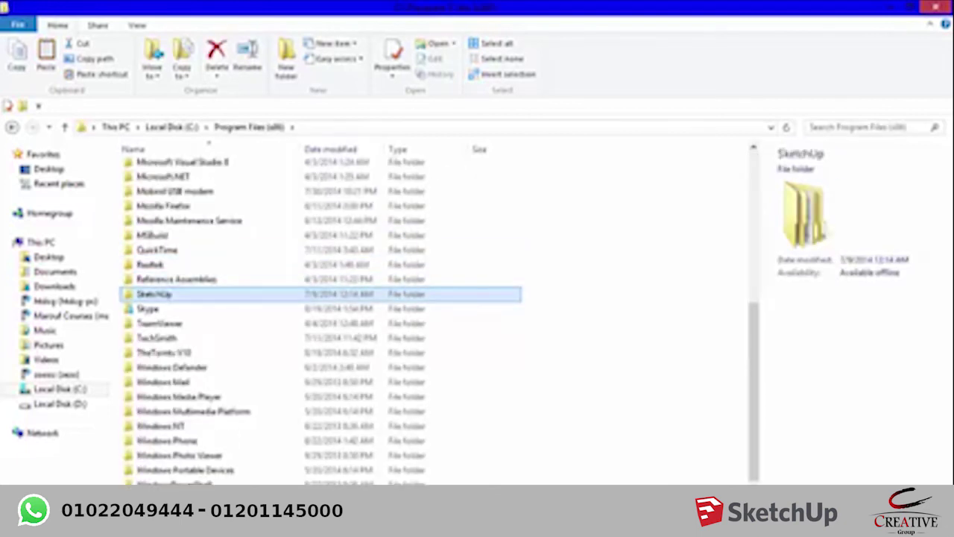
key("Return")
key("Down")
key("Down")
left_click(163, 169)
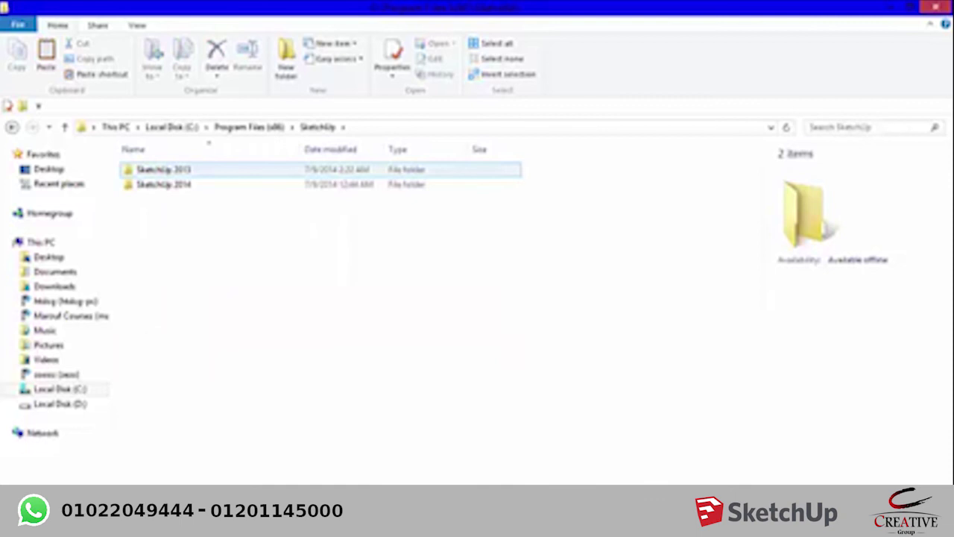
key("Return")
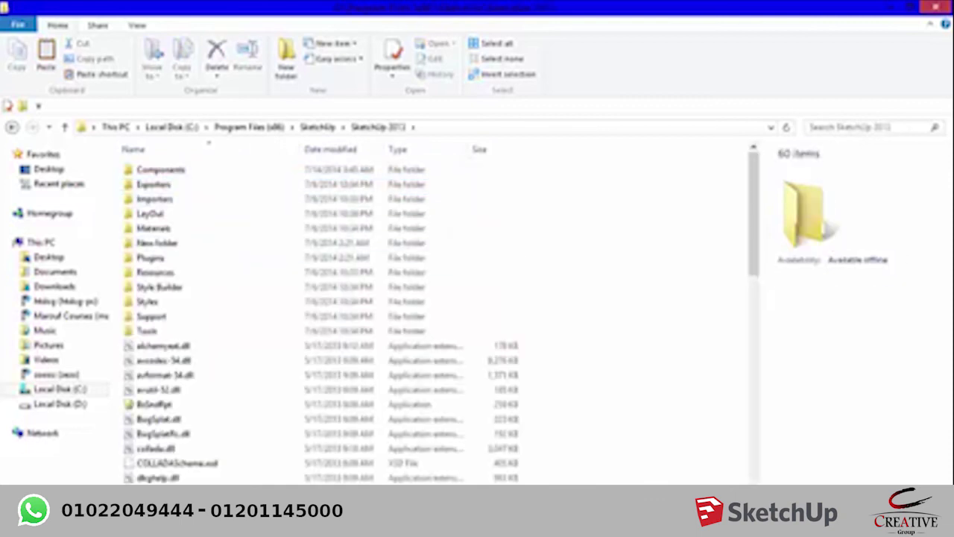
- Paste the three files, replacing the existing ones, and close the folder window
key("ctrl+v")
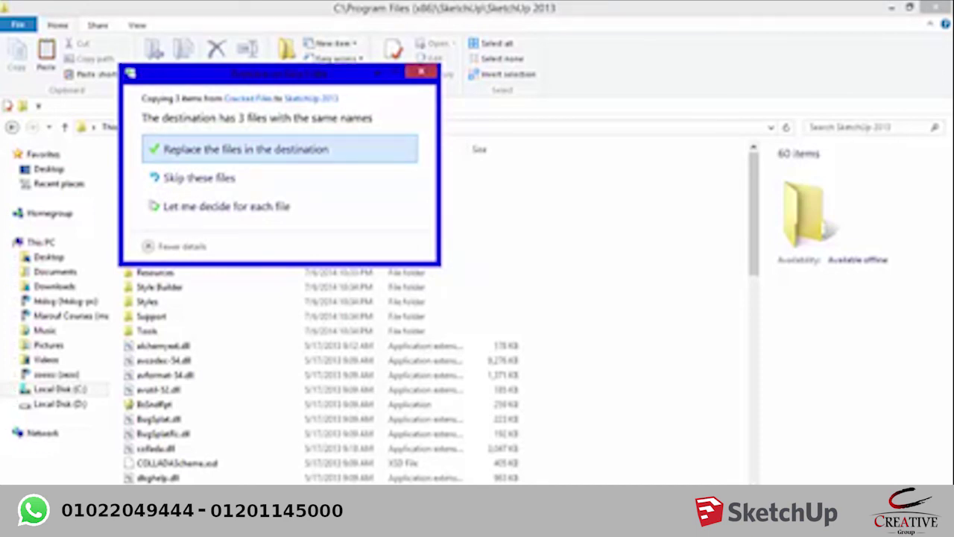
left_click(246, 150)
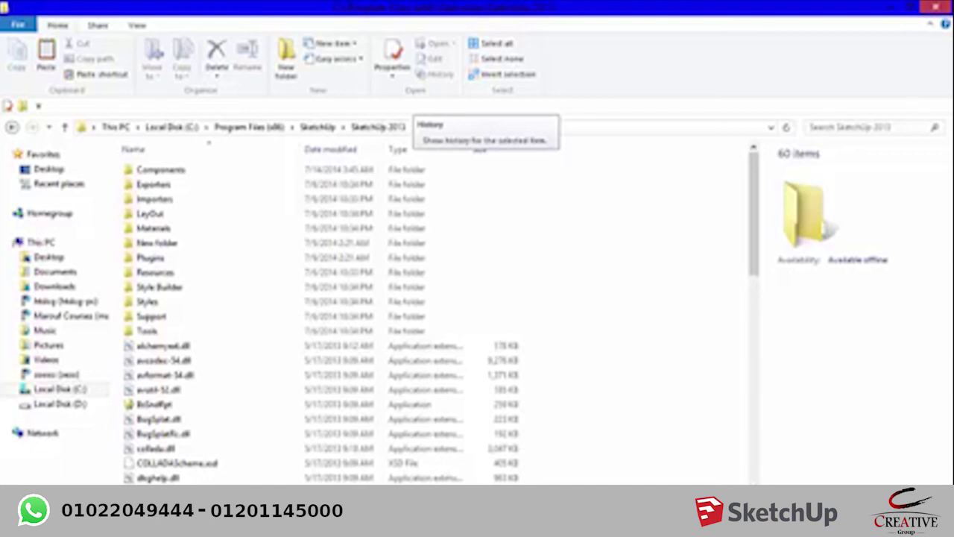
left_click(935, 6)
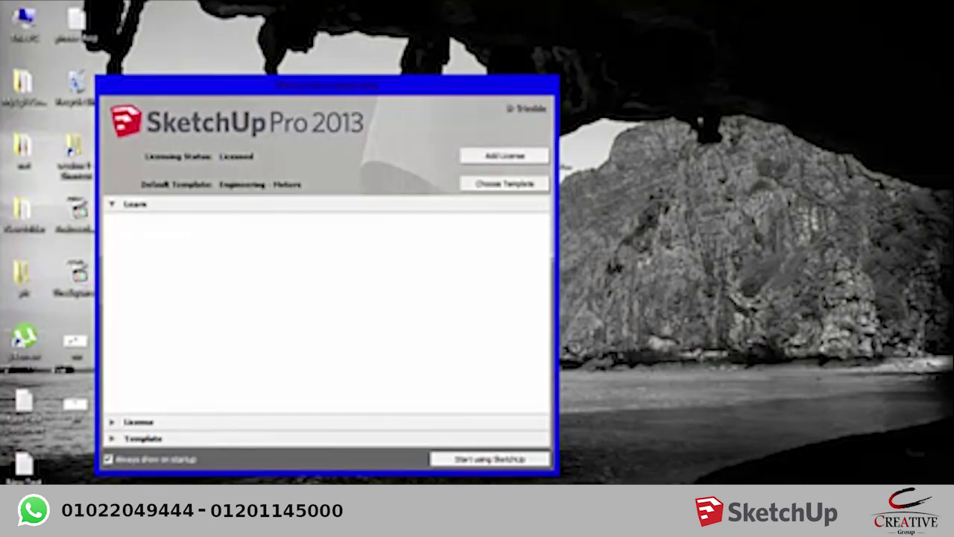
- Pick Simple Template - Feet and Inches, start a new model, then minimize SketchUp
left_click(141, 438)
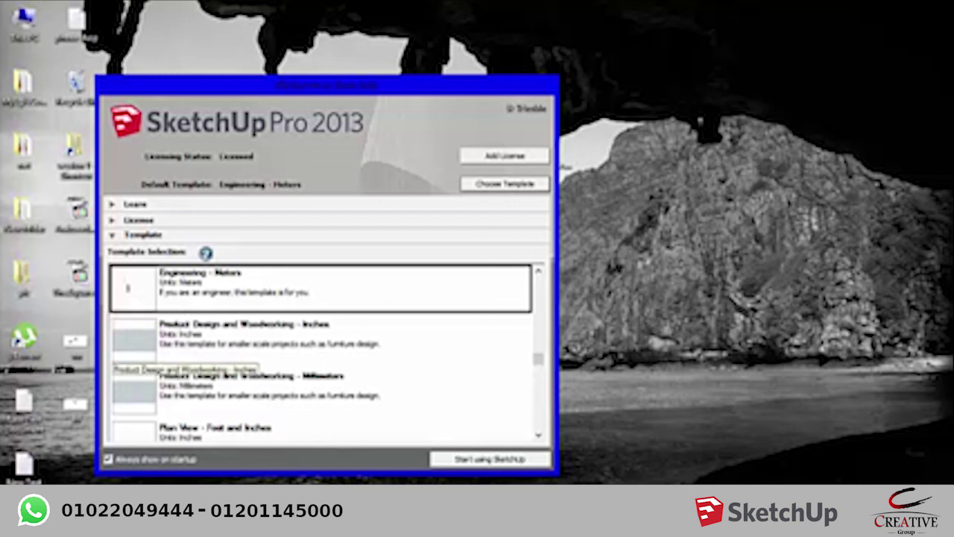
left_click_drag(537, 358, 537, 281)
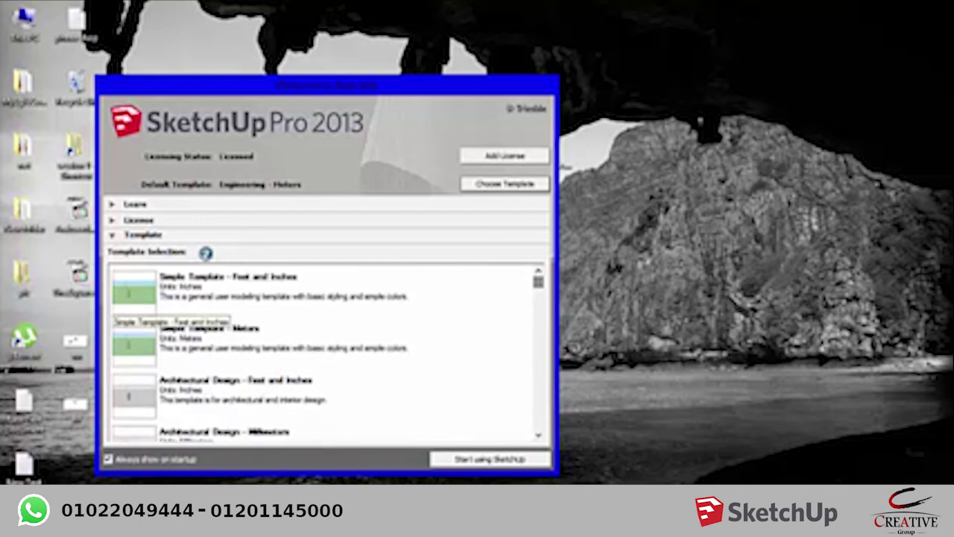
left_click(134, 295)
left_click(490, 459)
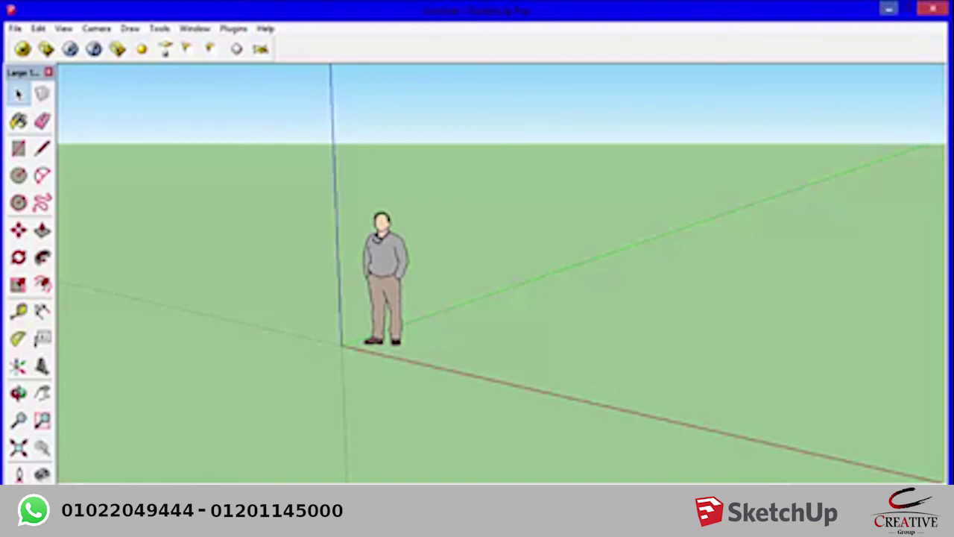
left_click(888, 7)
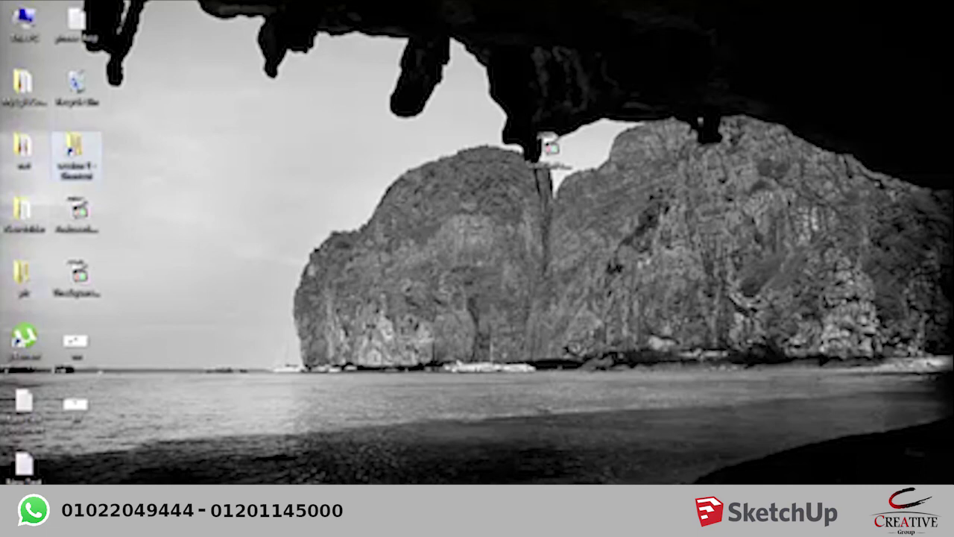
- From session 1, view the first task image, then close the preview and the folder
double_click(74, 153)
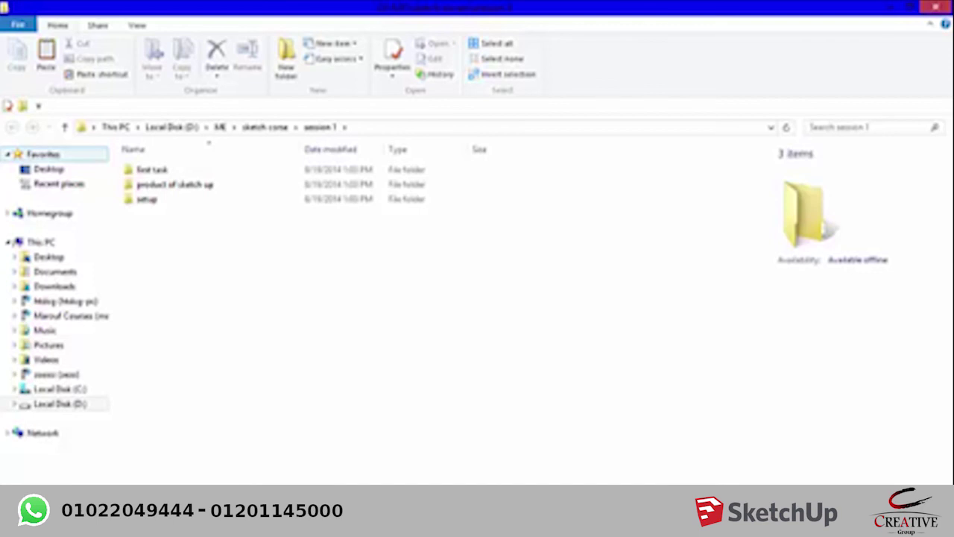
left_click(147, 199)
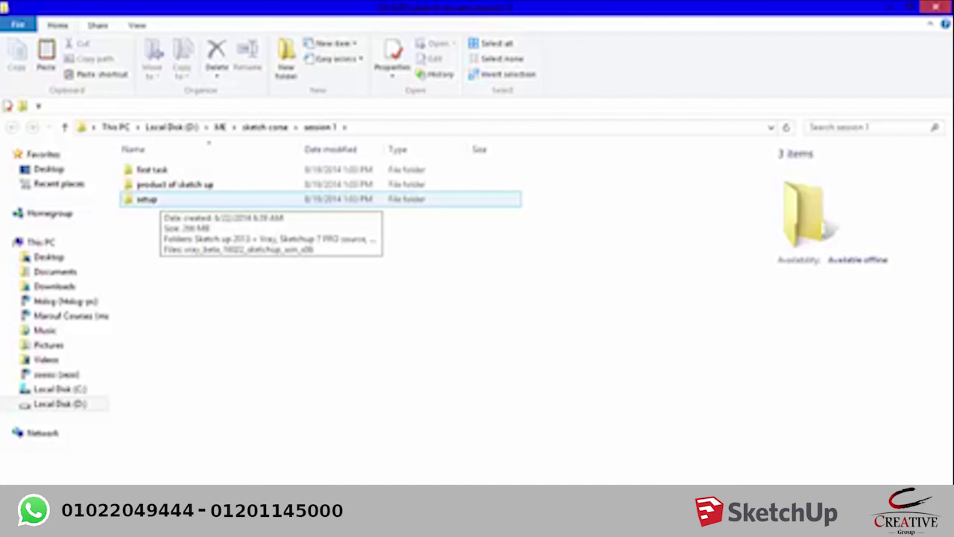
key("Up")
key("Up")
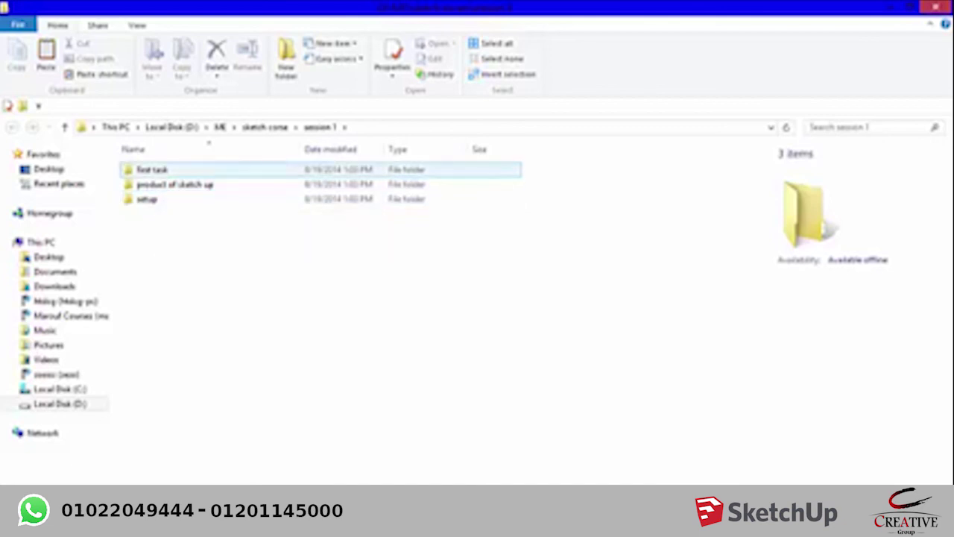
key("Return")
double_click(154, 171)
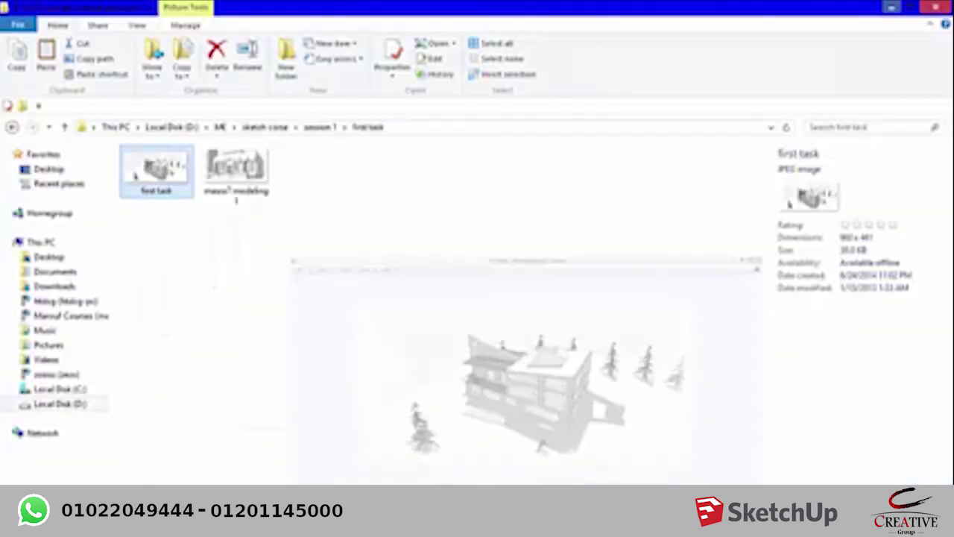
left_click(936, 6)
left_click(936, 6)
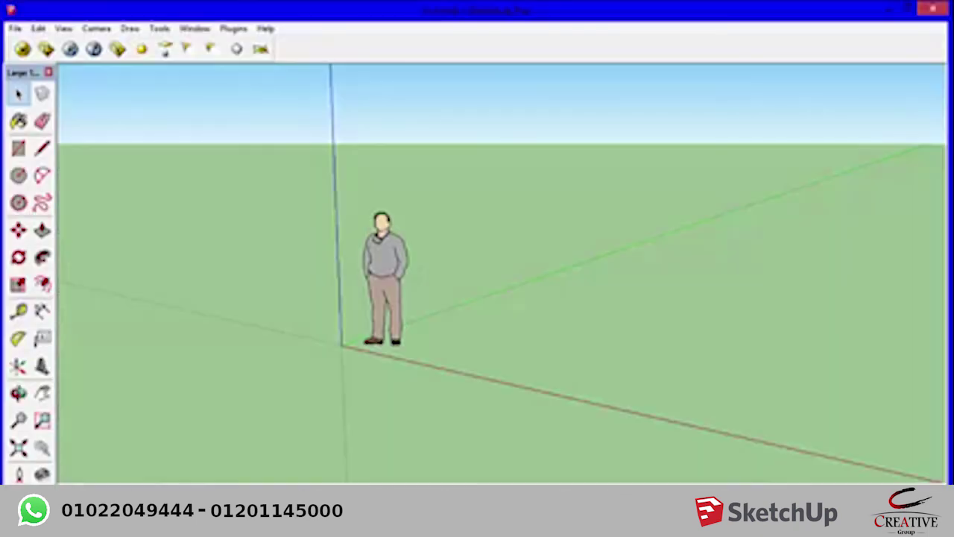
- Close SketchUp without saving, reopen session 1 and select the setup folder
left_click(938, 7)
left_click(485, 290)
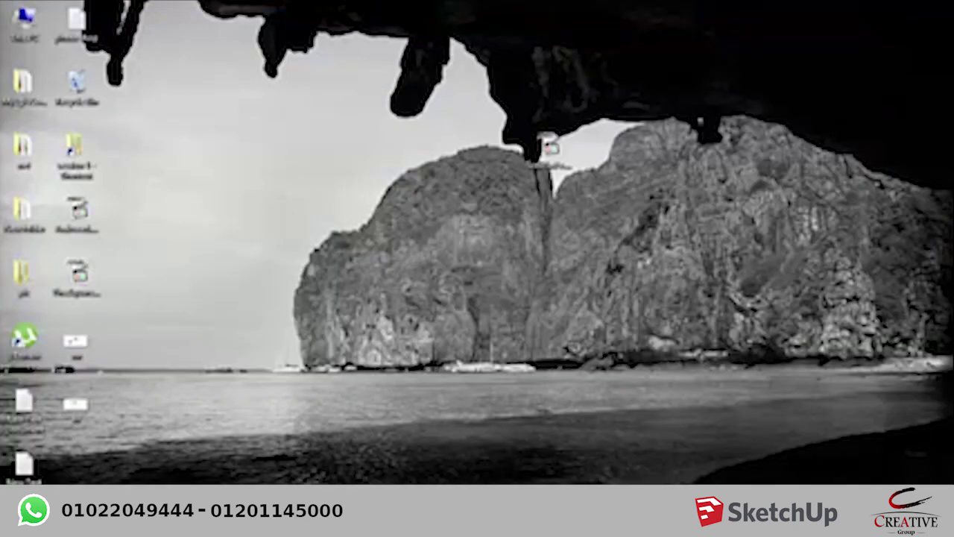
double_click(74, 153)
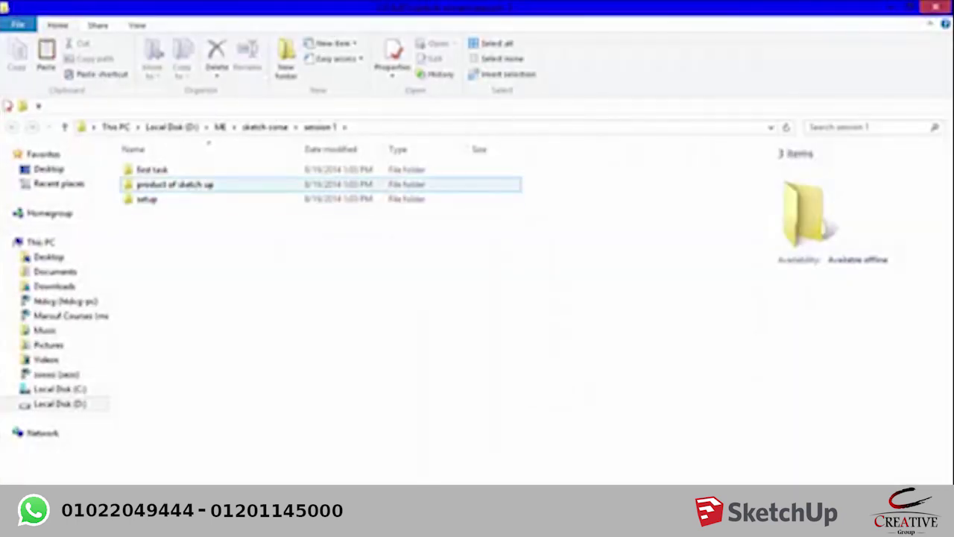
double_click(146, 170)
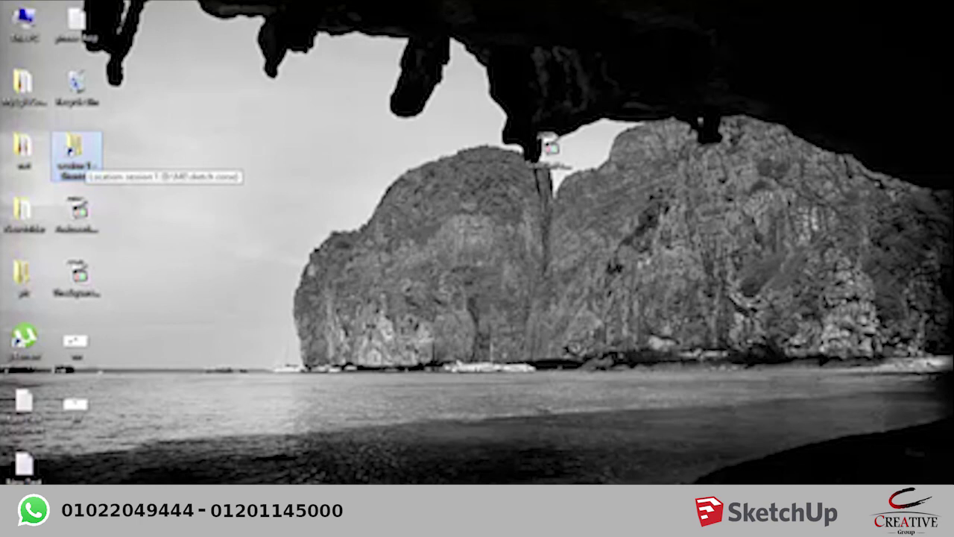
double_click(74, 153)
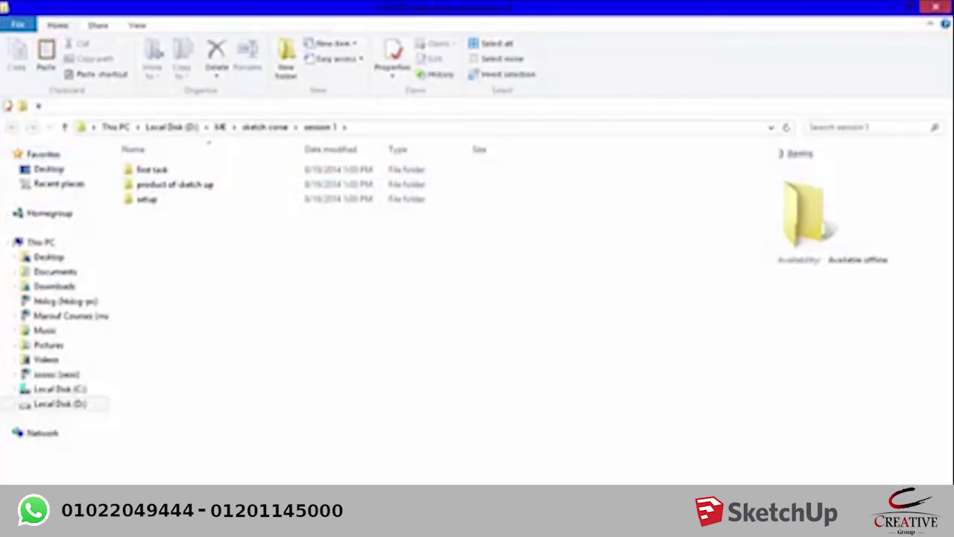
left_click(147, 199)
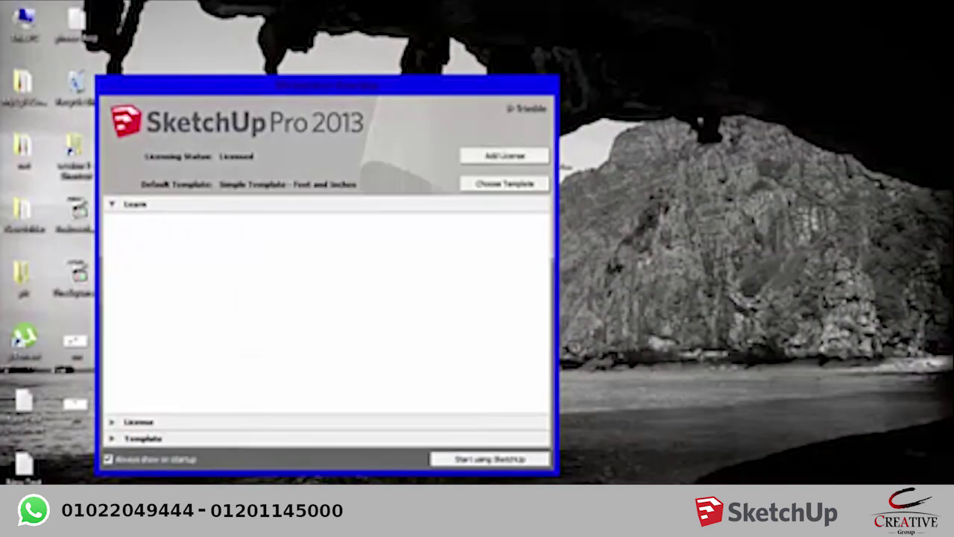
- Start a new model using Engineering - Meters as the default template
left_click(143, 438)
scroll(326, 351, "down", 2)
scroll(326, 350, "down", 3)
scroll(131, 328, "down", 2)
scroll(130, 328, "up", 1)
left_click(130, 325)
left_click(490, 458)
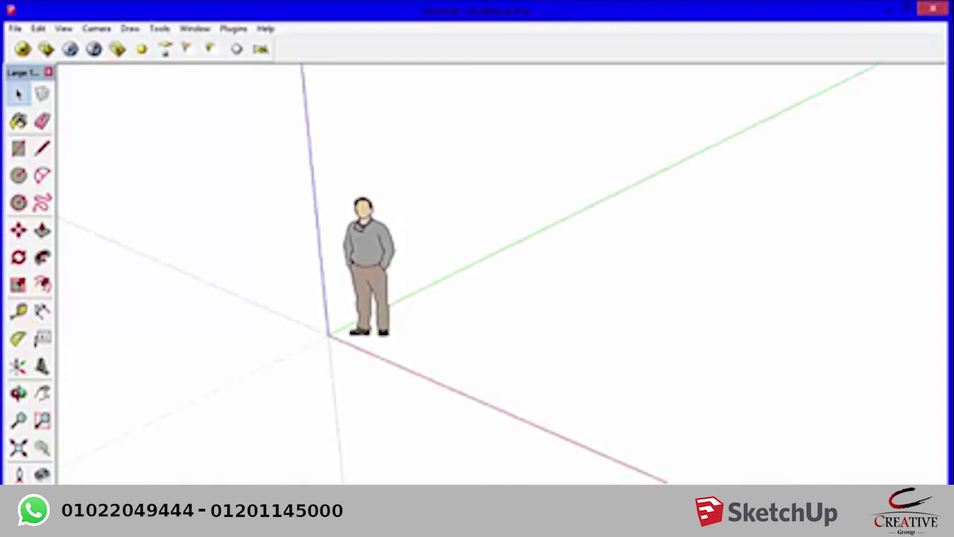
- Draw a second rectangle on the ground to the right of the first
key("r")
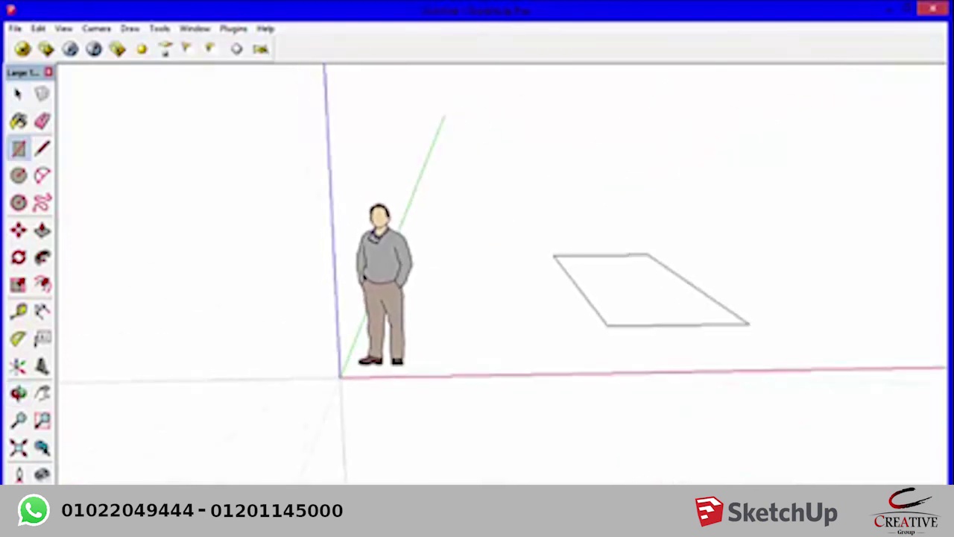
key("h")
scroll(477, 298, "down", 5)
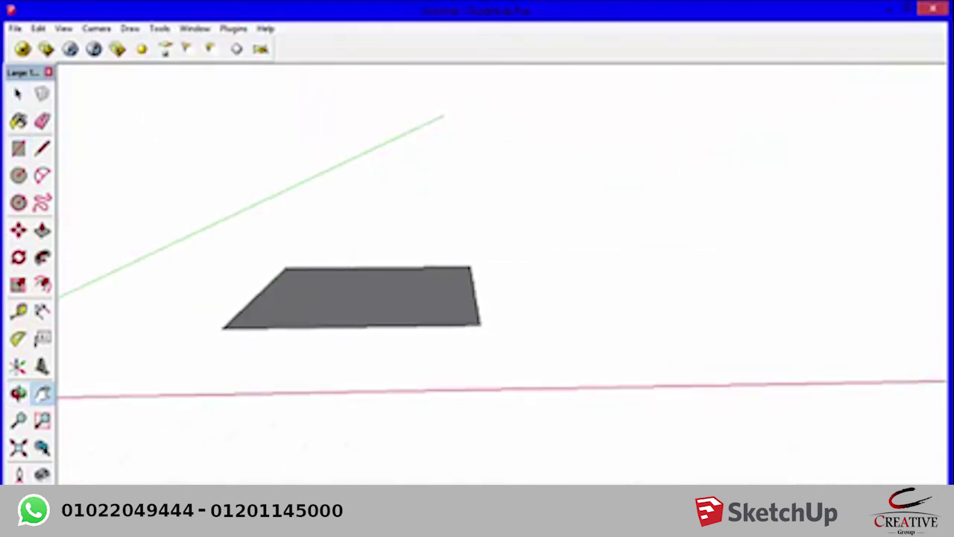
key("r")
left_click(565, 283)
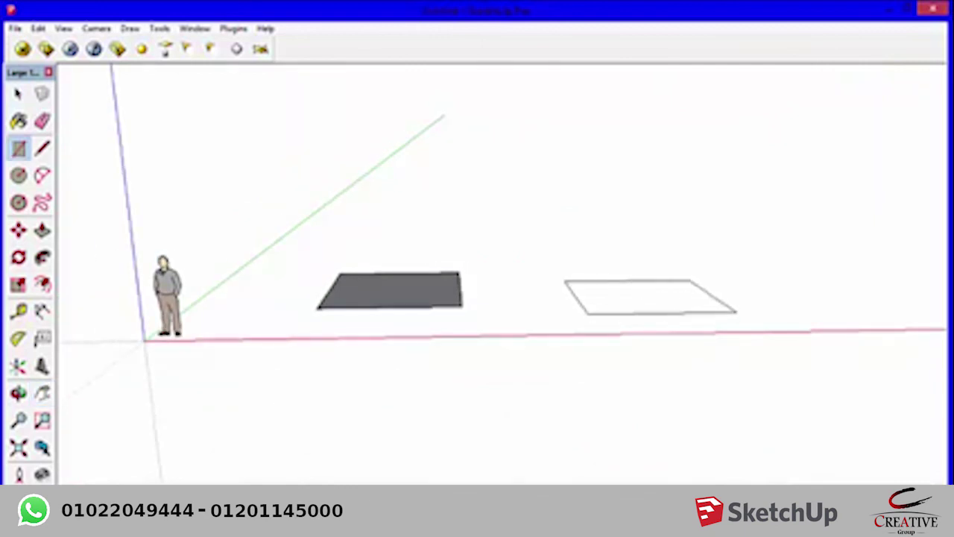
left_click(829, 288)
- Push/Pull the right rectangle upward into a tall, thin box and view it from around
key("p")
left_click_drag(697, 286, 697, 170)
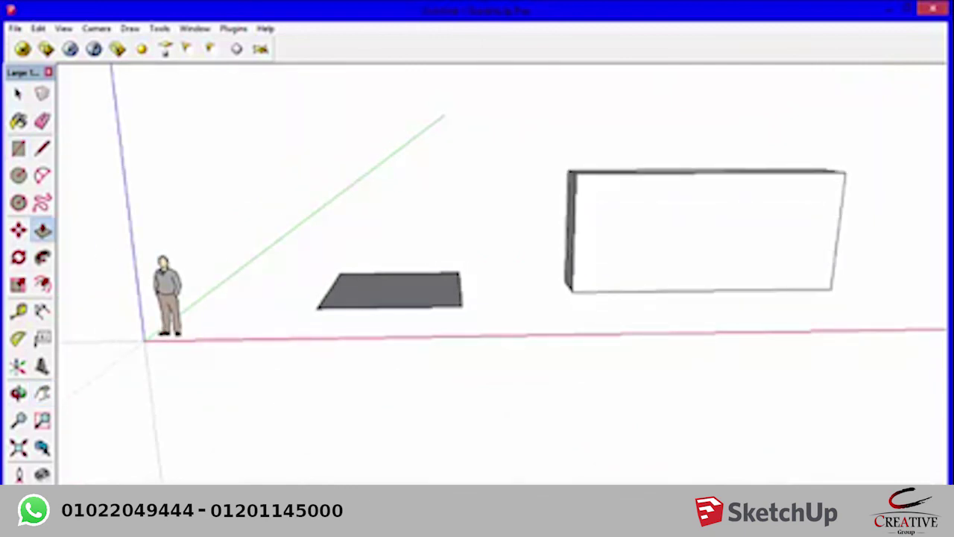
middle_click_drag(477, 298, 388, 283)
key("h")
left_click_drag(671, 298, 484, 287)
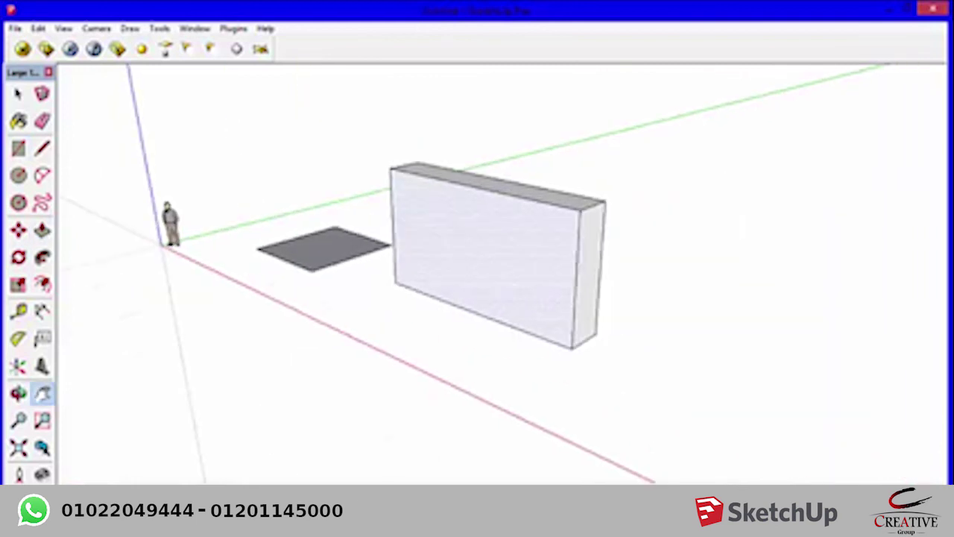
key("m")
middle_click_drag(566, 261, 475, 264)
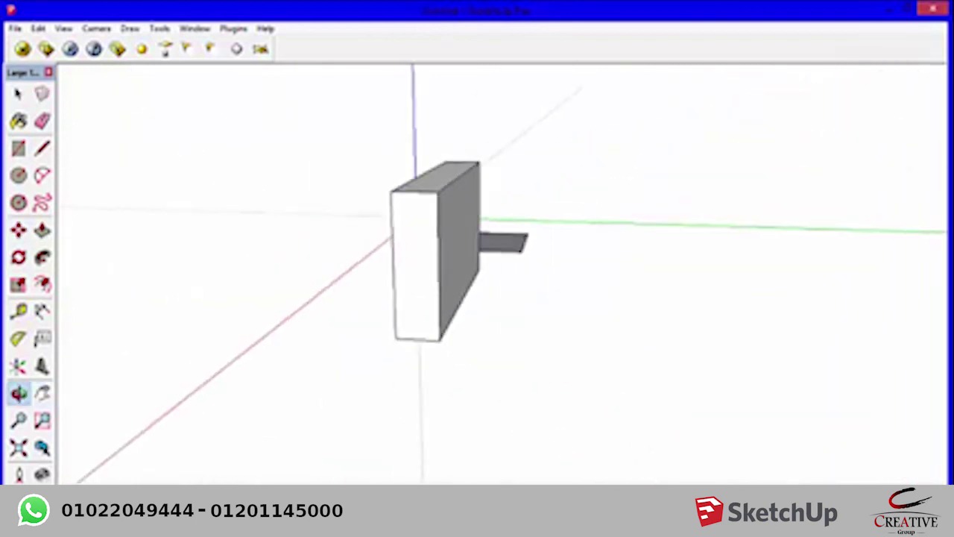
left_click_drag(475, 264, 489, 293)
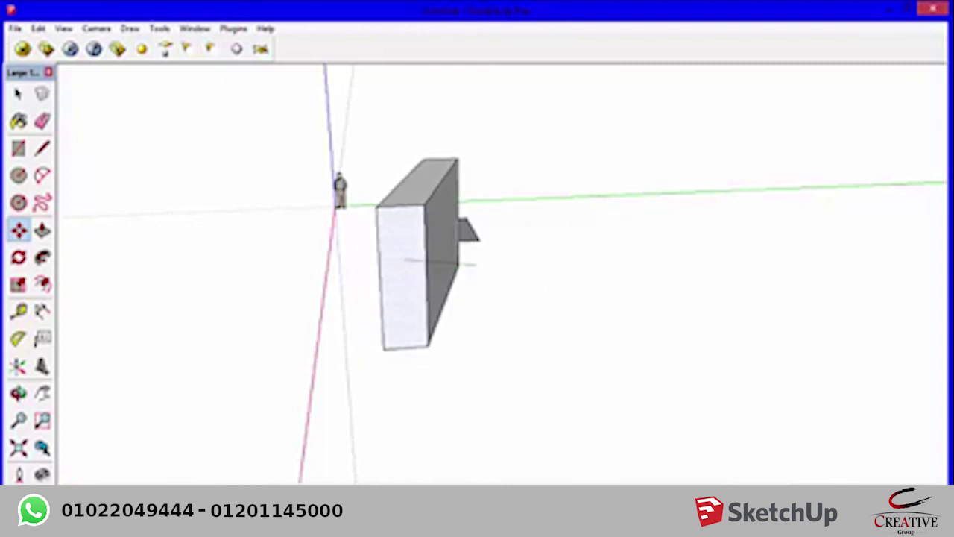
left_click(414, 219)
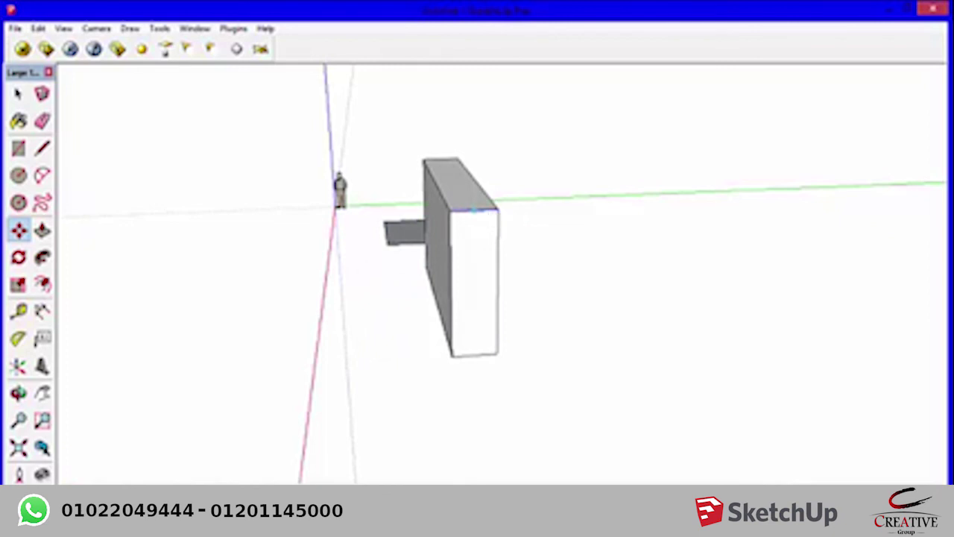
left_click(474, 210)
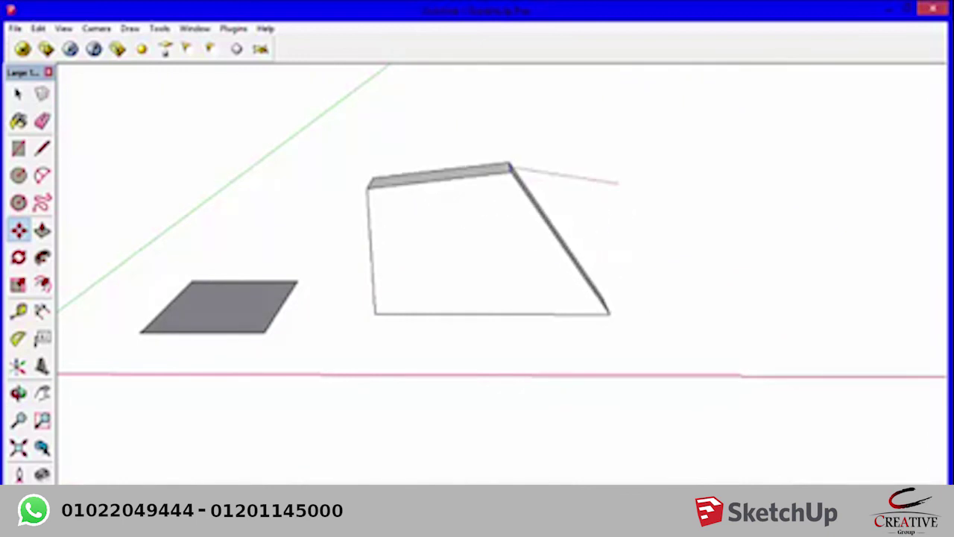
key("Escape")
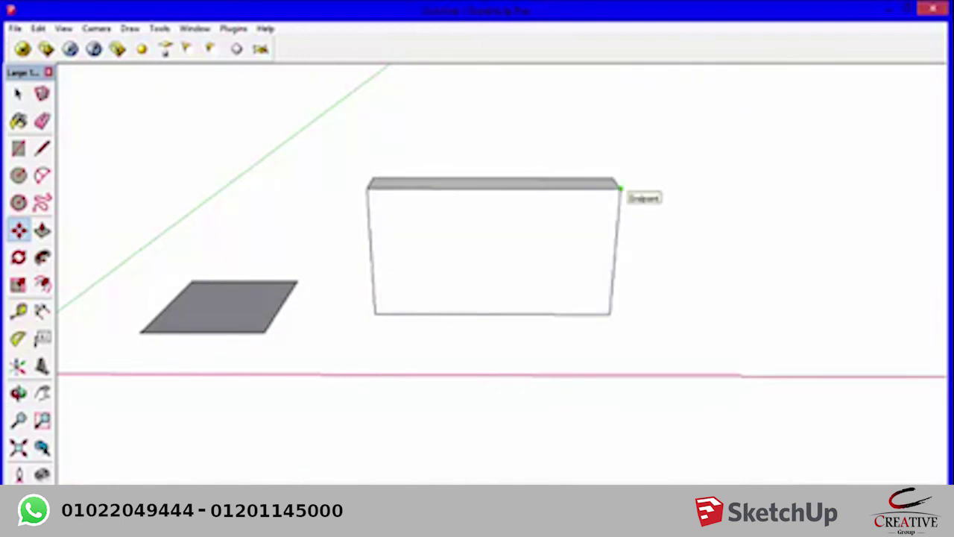
middle_click_drag(507, 261, 589, 224)
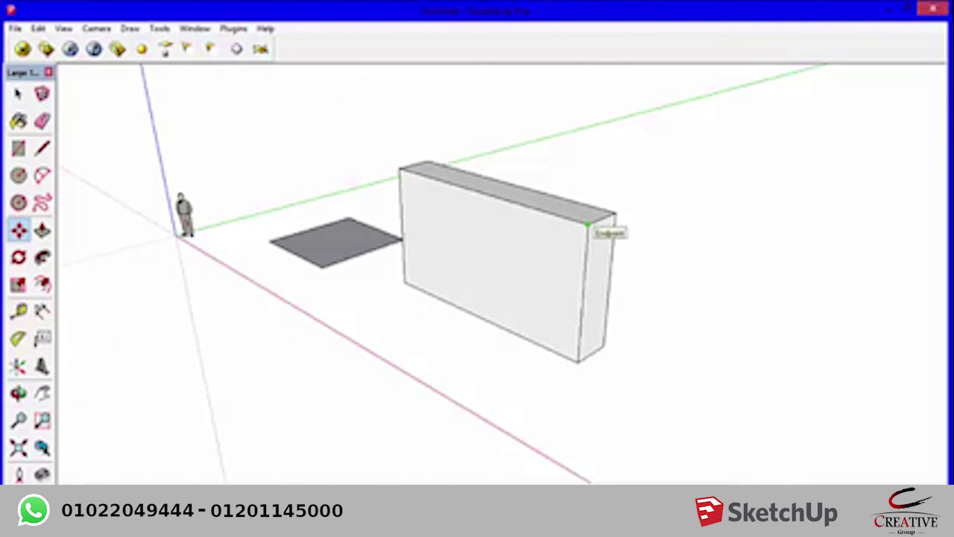
left_click(588, 224)
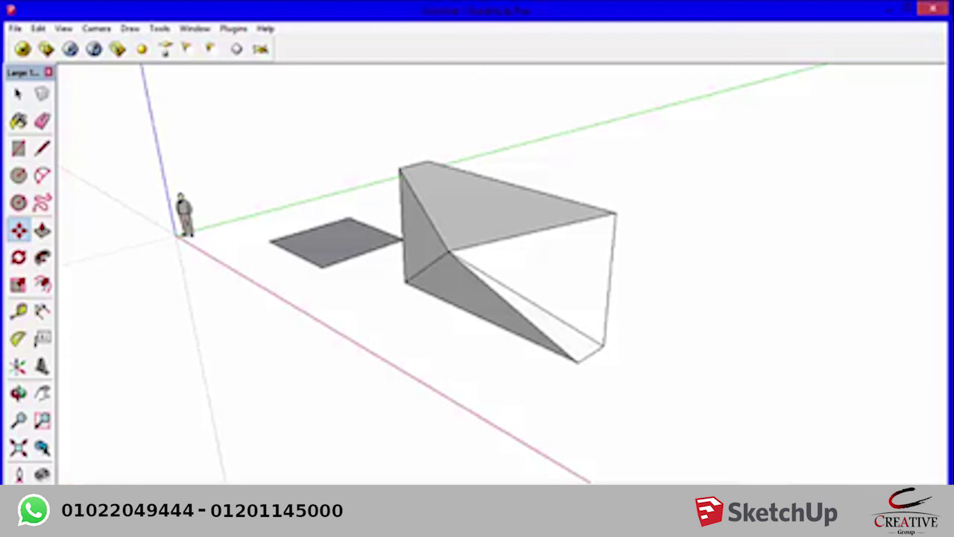
- Undo the corner move to restore the box, then widen it with Push/Pull
key("ctrl+z")
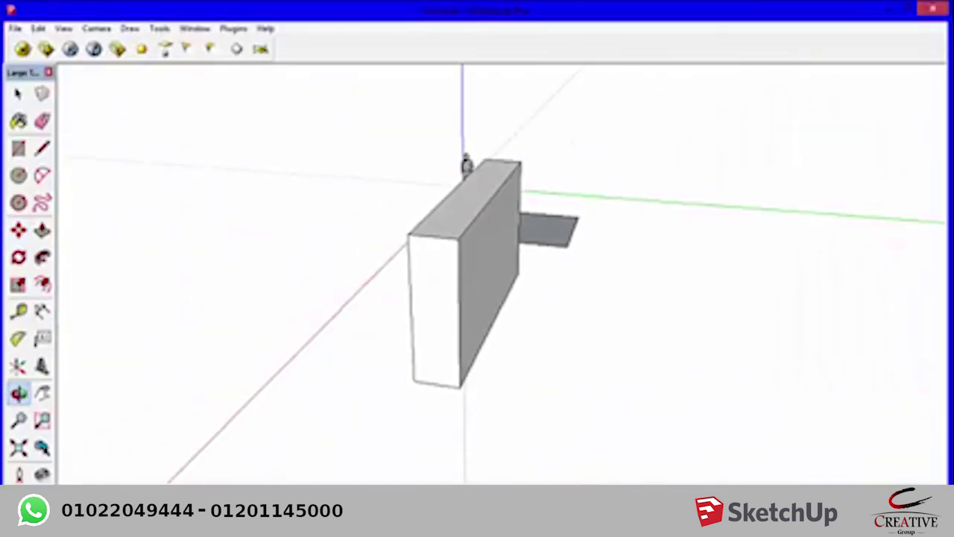
key("m")
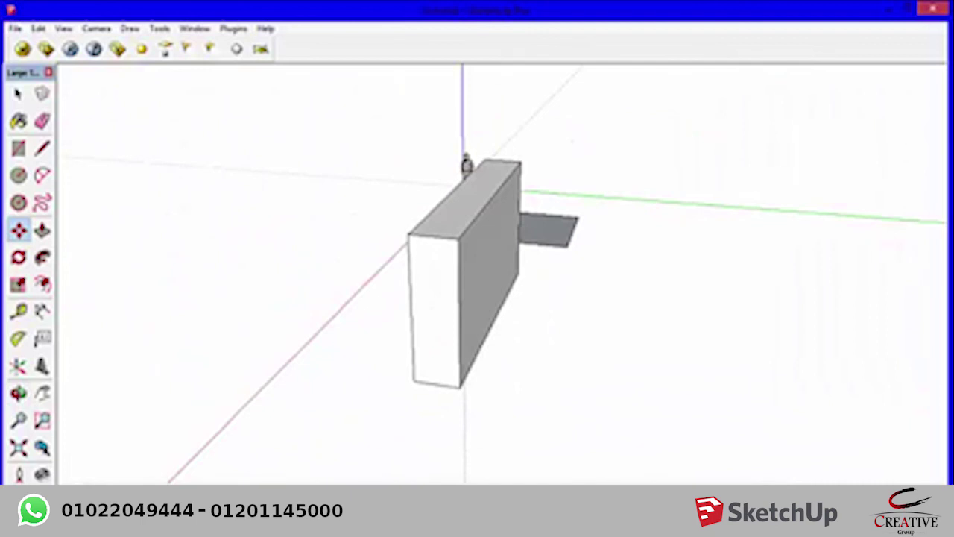
key("p")
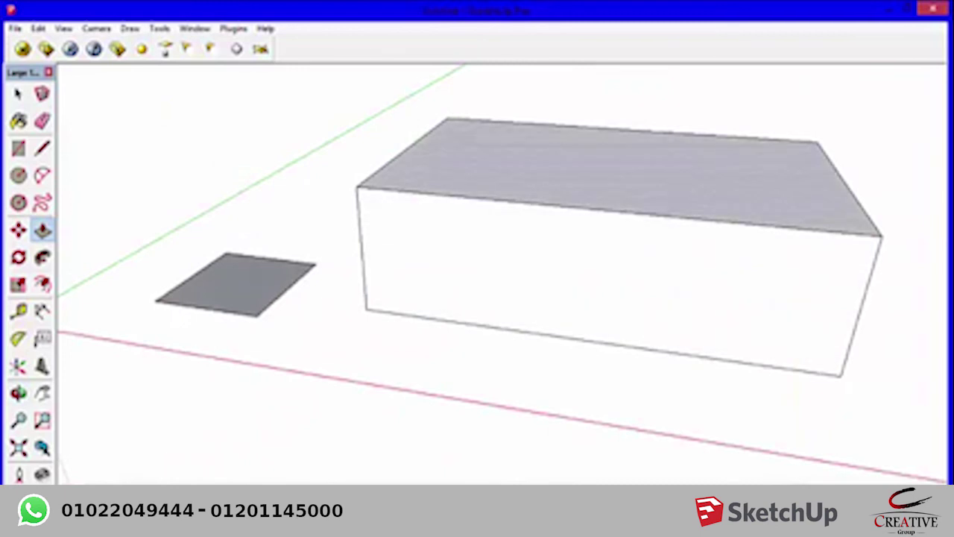
- Draw a line across the top face from back edge to front edge, then undo it
key("l")
left_click(663, 106)
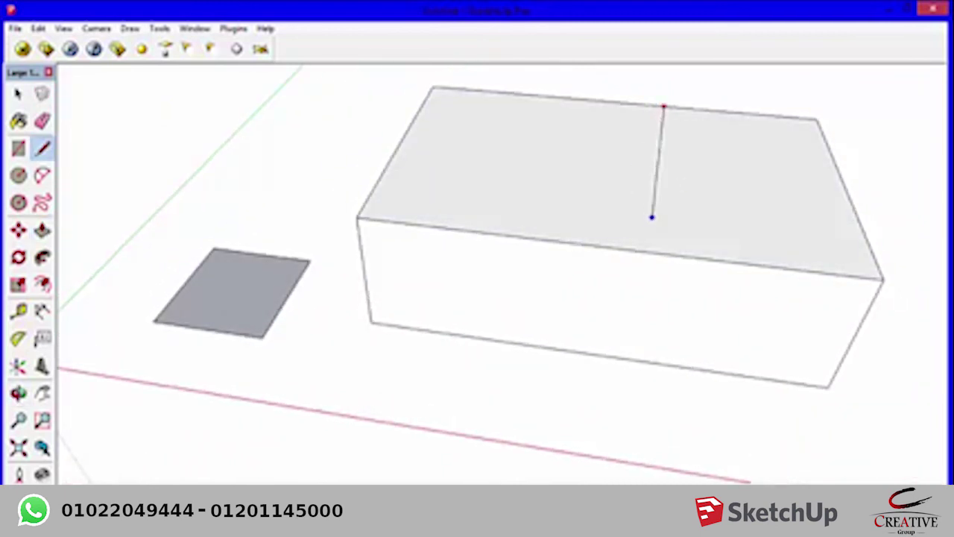
left_click(670, 247)
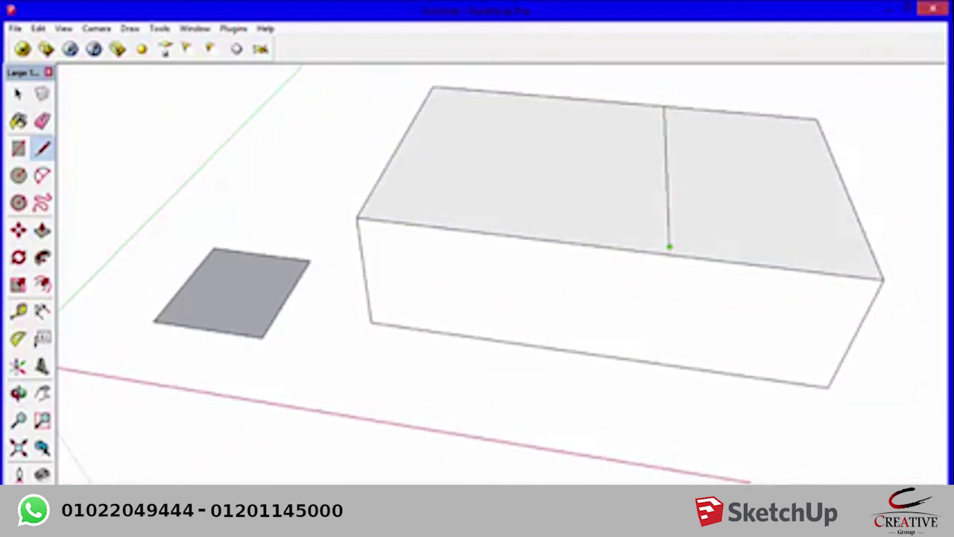
key("ctrl+z")
- Redraw the back-to-front dividing line and raise the top face's right part into a taller block
left_click(660, 104)
left_click(666, 254)
key("p")
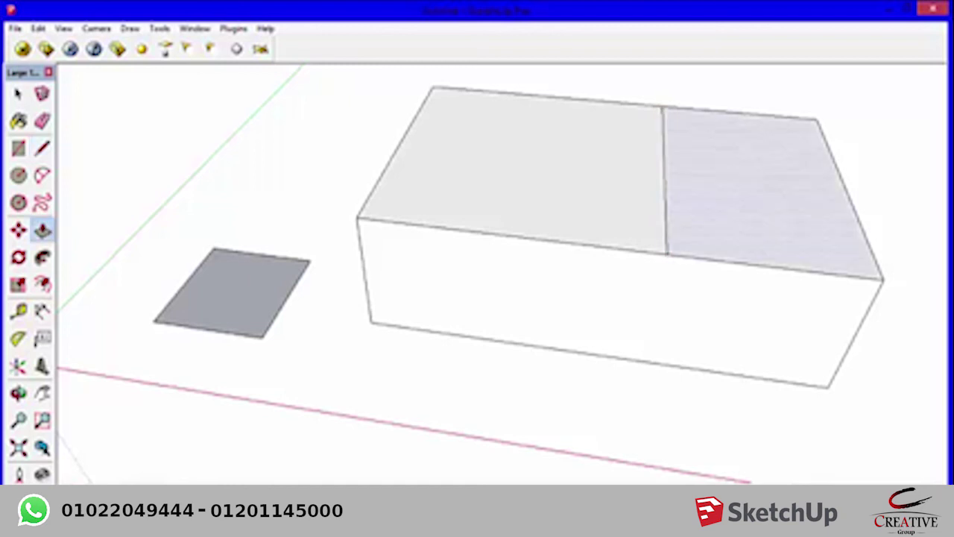
left_click(703, 216)
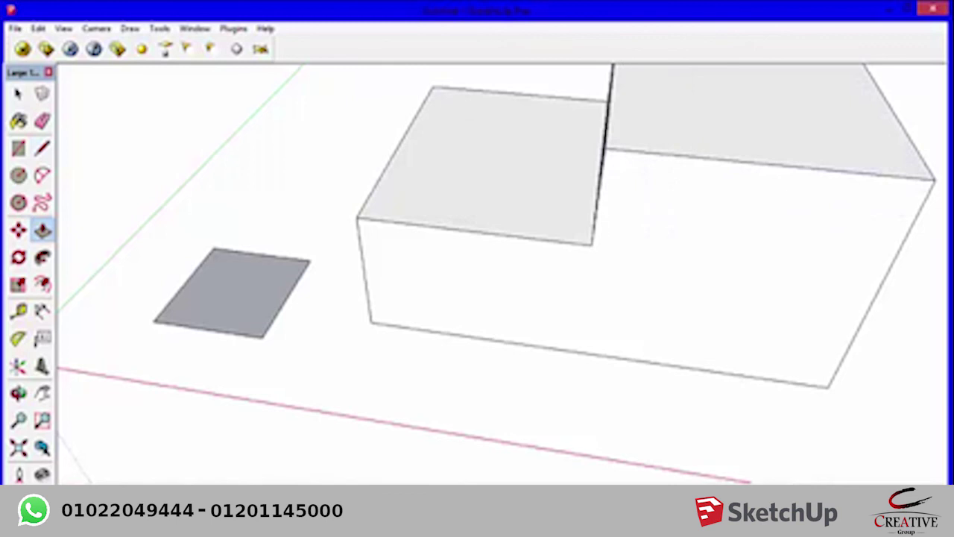
scroll(477, 268, "down", 5)
middle_click_drag(477, 269, 522, 261)
- Move the taller block's top corner to slope its roof
key("m")
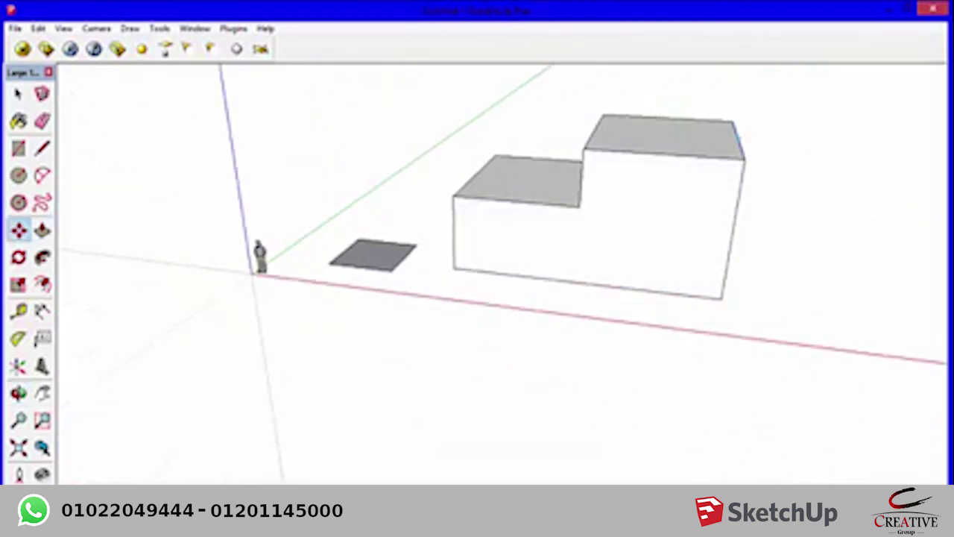
left_click(733, 122)
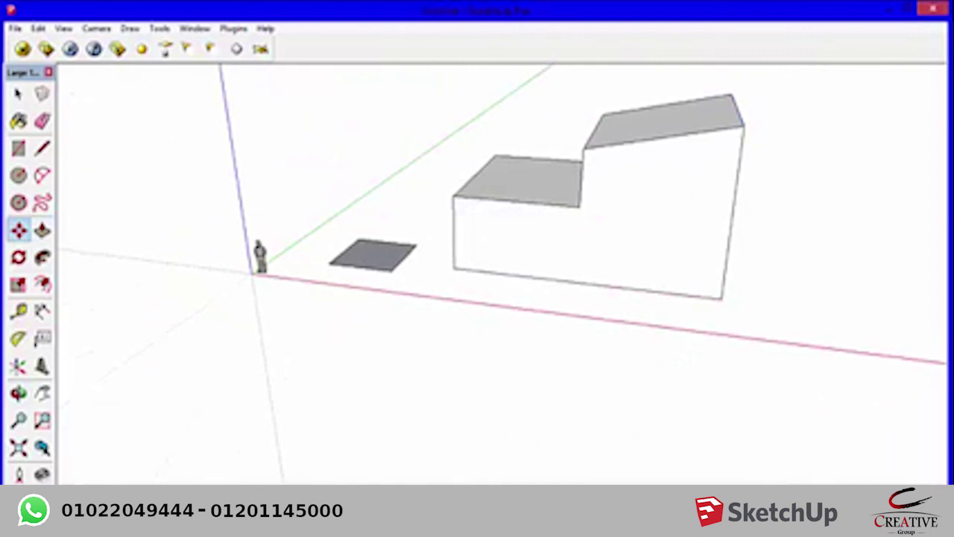
scroll(703, 201, "up", 3)
scroll(703, 202, "up", 1)
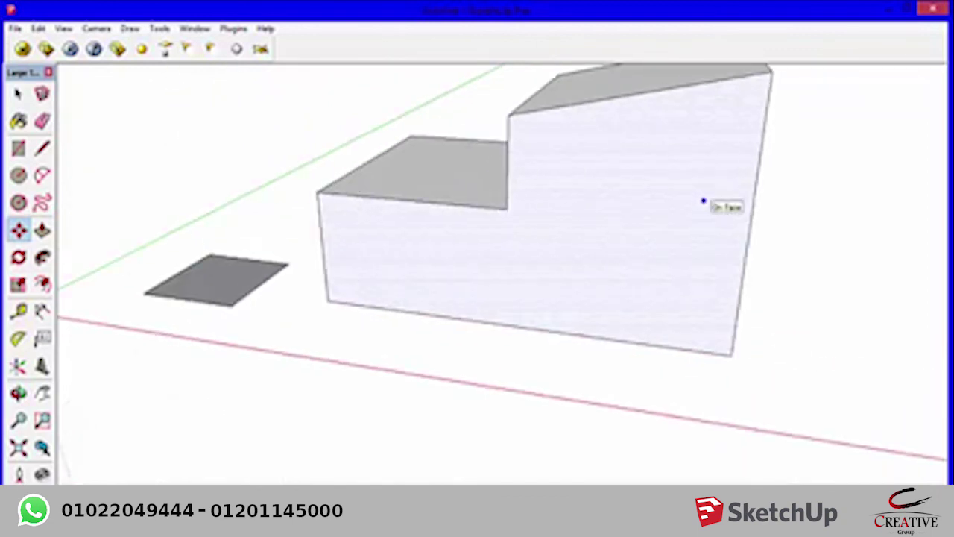
- Draw a top-band line across the front of the taller block
key("l")
left_click(761, 148)
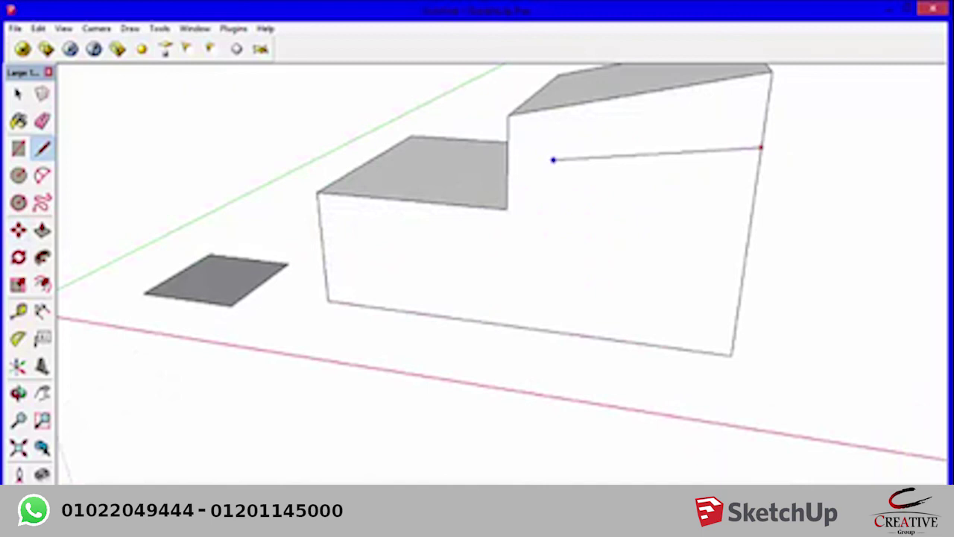
left_click(508, 167)
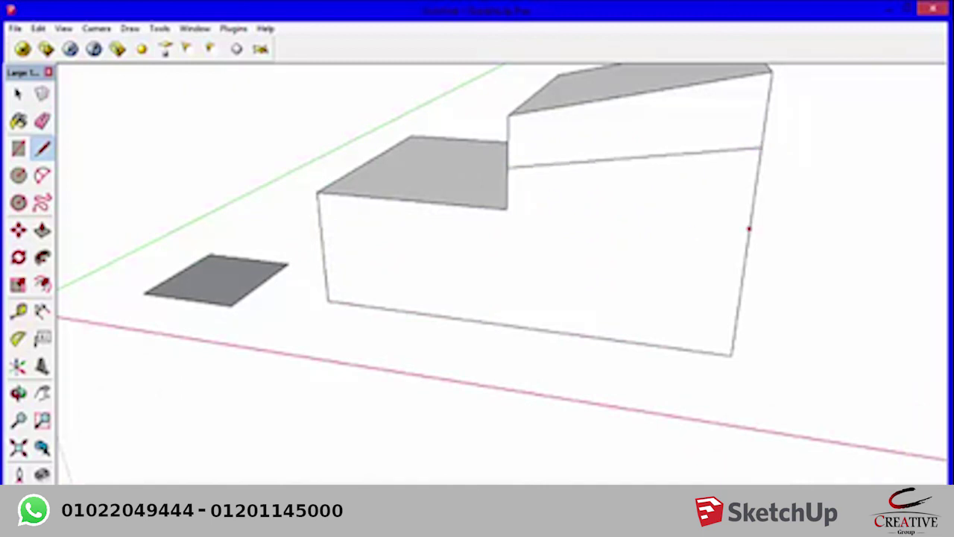
- Push the lower block's top face downward
key("Escape")
key("p")
left_click_drag(433, 176, 432, 215)
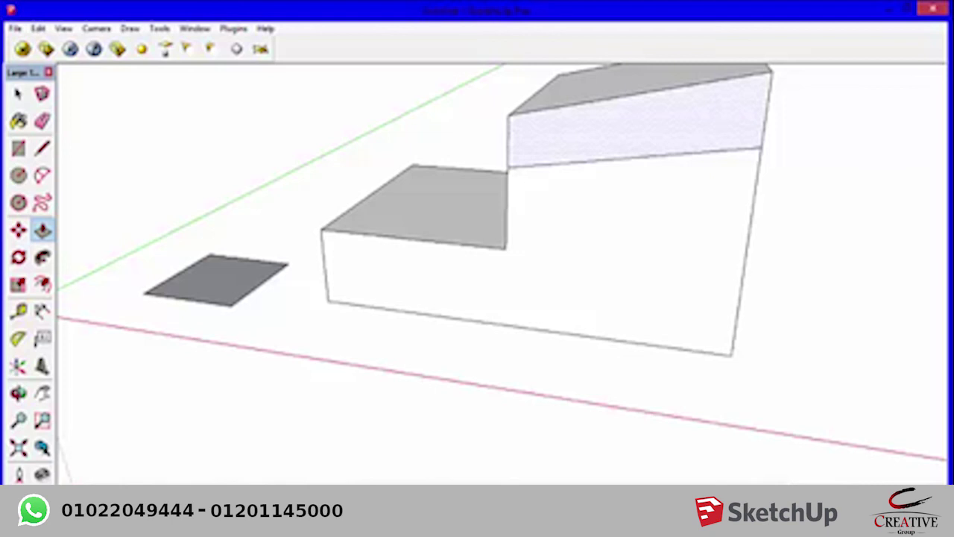
- Add two horizontal lines and a vertical line from the top midpoint, making four front panels
key("l")
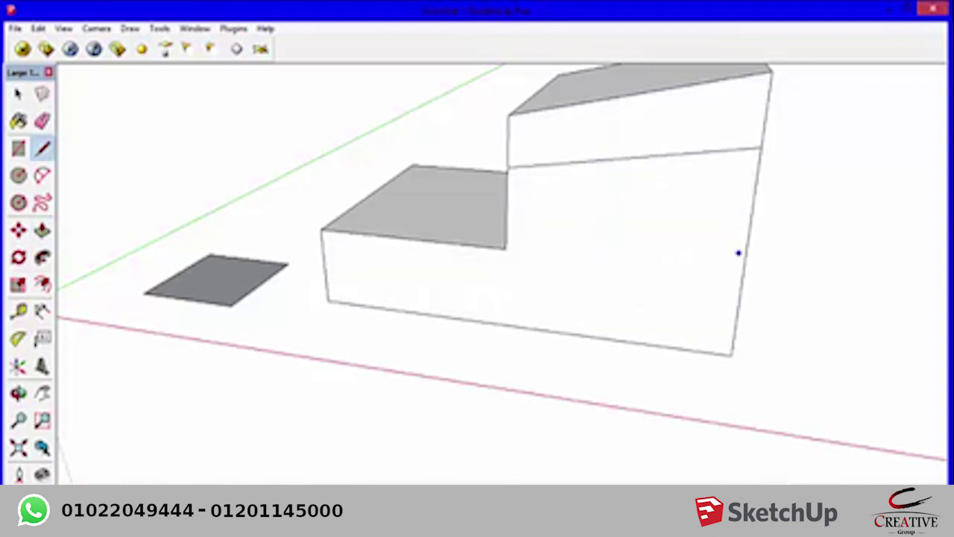
left_click(742, 271)
left_click(507, 247)
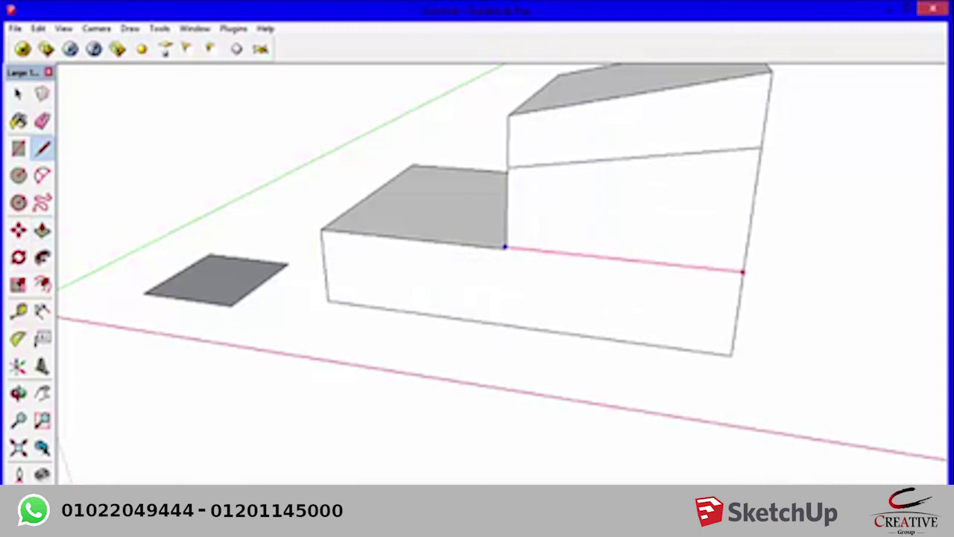
left_click(752, 212)
left_click(507, 211)
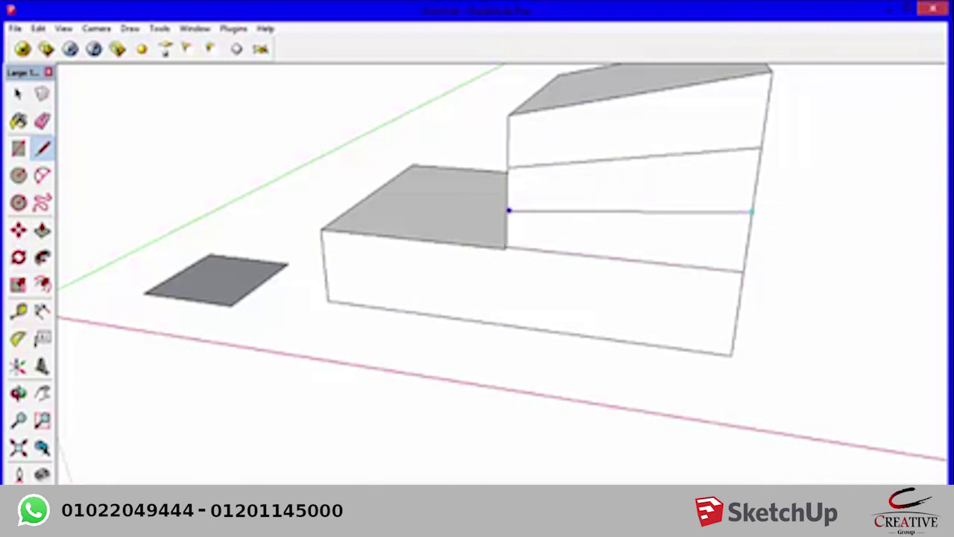
left_click(626, 158)
left_click(619, 258)
key("space")
key("f")
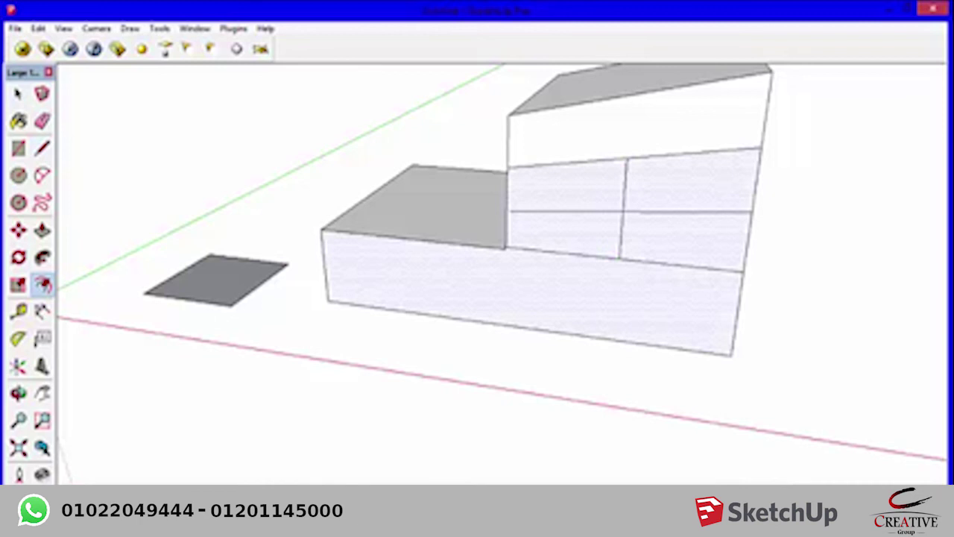
- Delete the panels' middle horizontal edge and draw a replacement line across the wall
key("space")
middle_click_drag(477, 298, 611, 298)
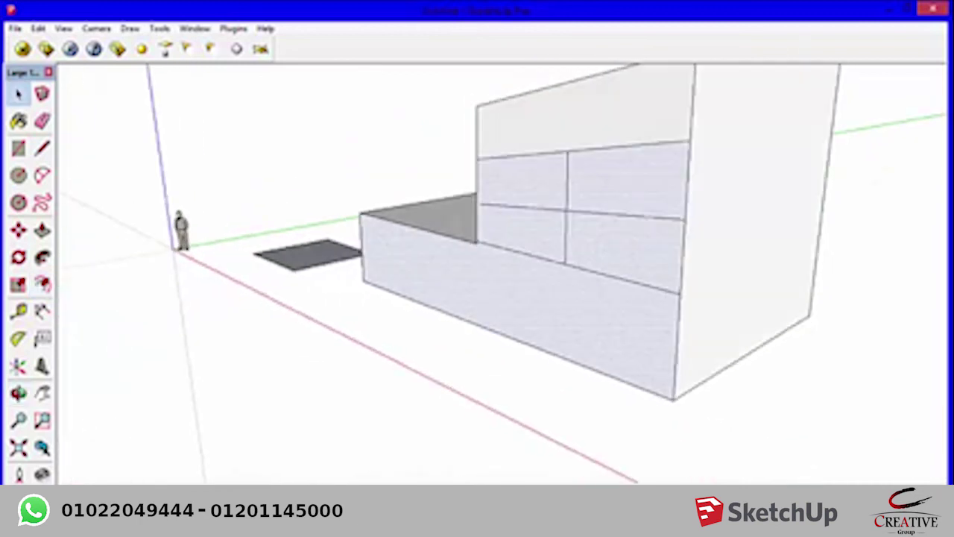
left_click(581, 211)
key("Delete")
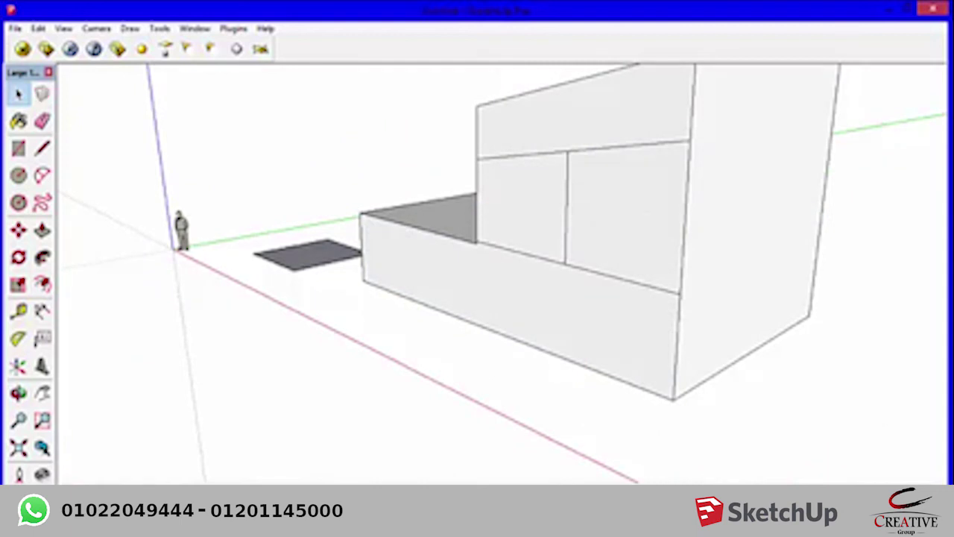
key("l")
left_click(684, 219)
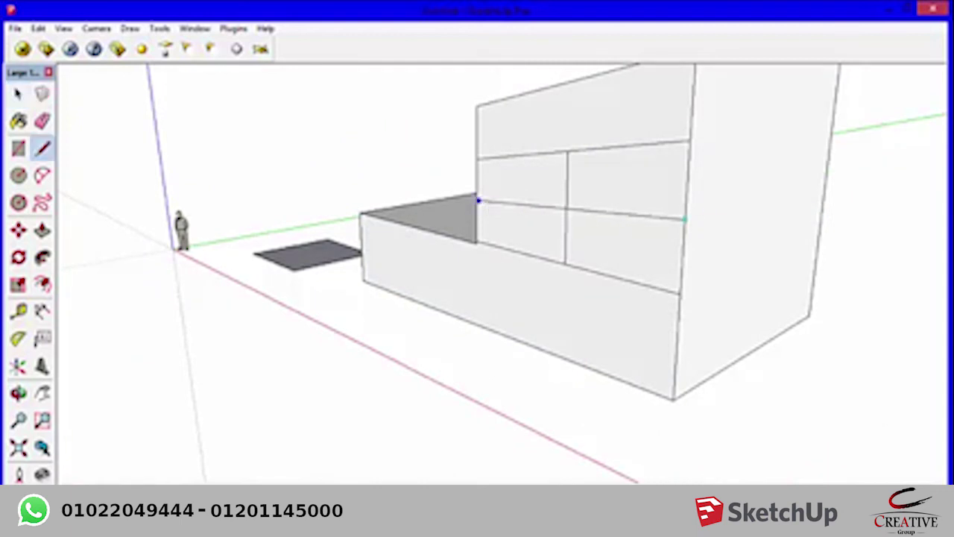
left_click(477, 201)
key("space")
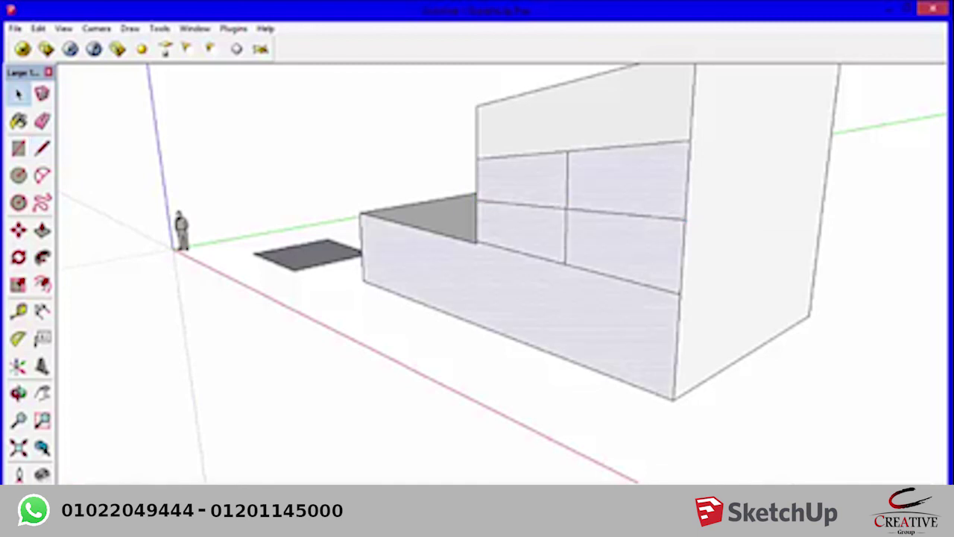
- From a frontal view, delete the edge across the wall and draw a new line splitting its face
mouse_move(223, 313)
middle_mouse_down()
mouse_move(65, 340)
mouse_move(97, 342)
middle_mouse_up()
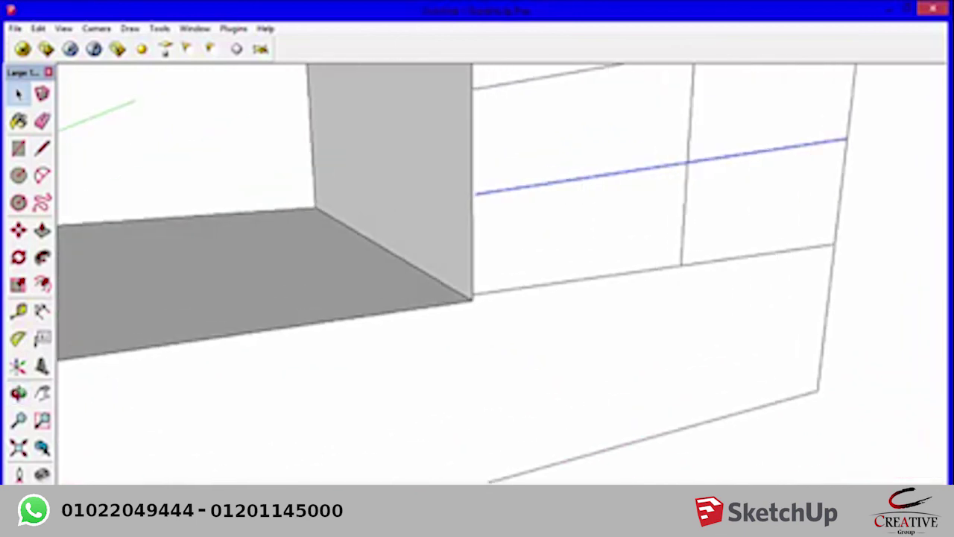
key("Delete")
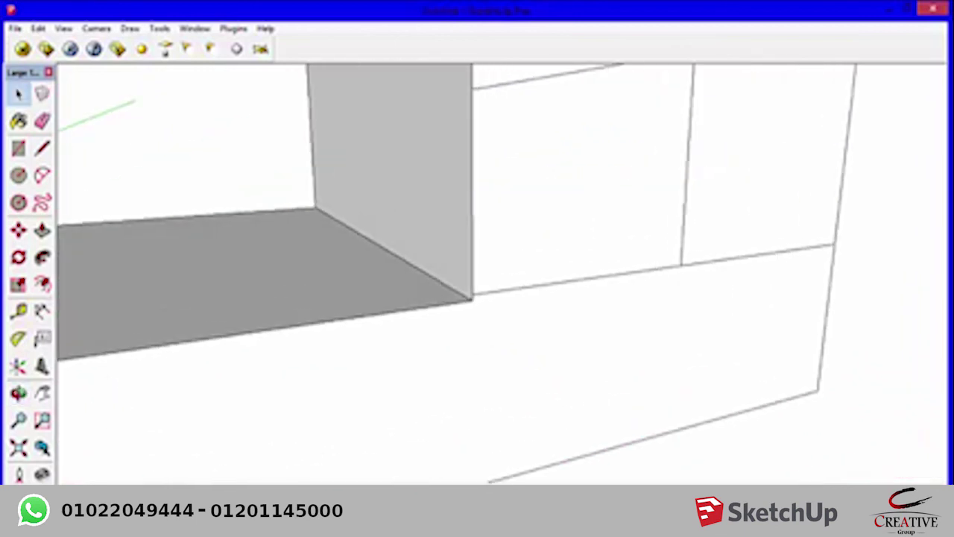
key("l")
left_click(472, 184)
left_click(847, 139)
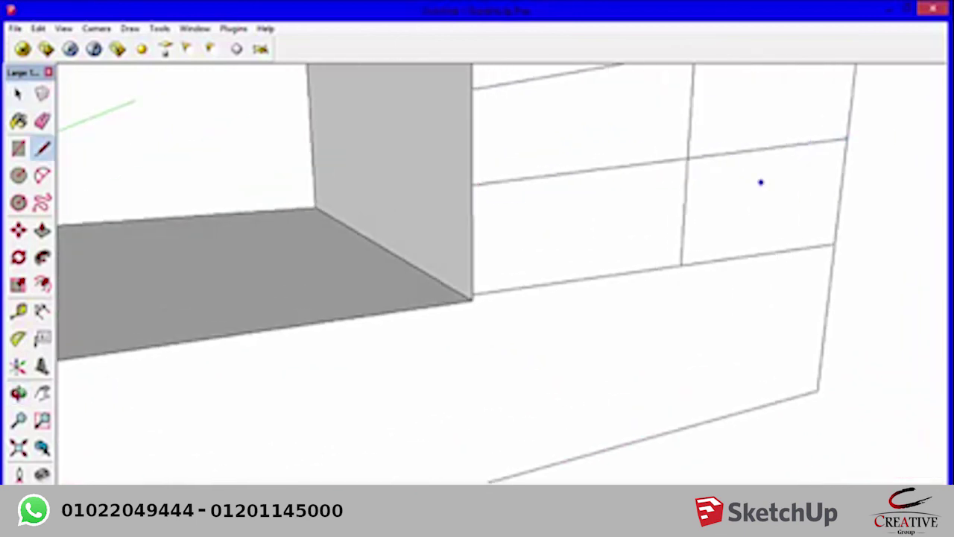
key("space")
left_click(760, 112)
- Draw a vertical divider on the upper wall strip, then select the lower strip and top edge
mouse_move(760, 112)
middle_mouse_down()
mouse_move(671, 149)
mouse_move(628, 139)
middle_mouse_up()
key("l")
left_click(612, 116)
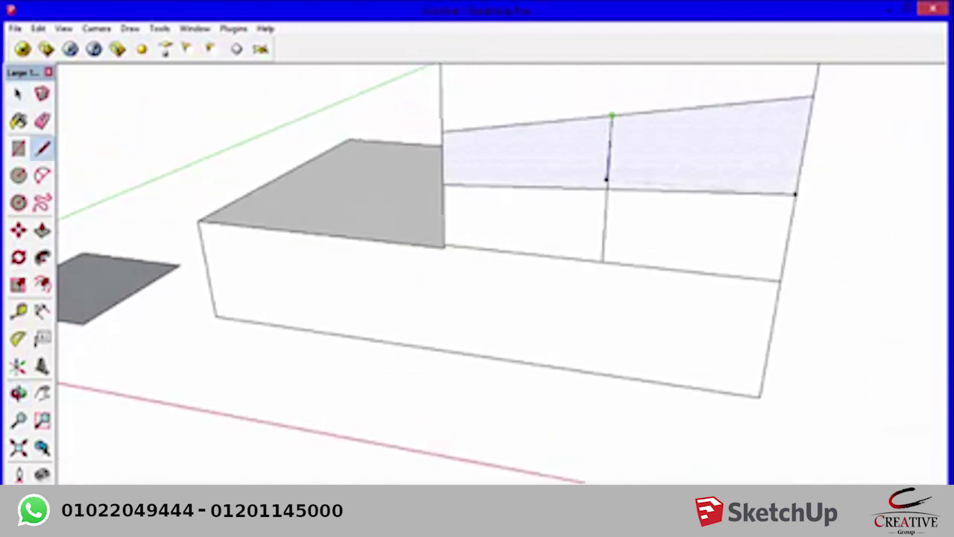
left_click(602, 260)
middle_click_drag(602, 261, 600, 203)
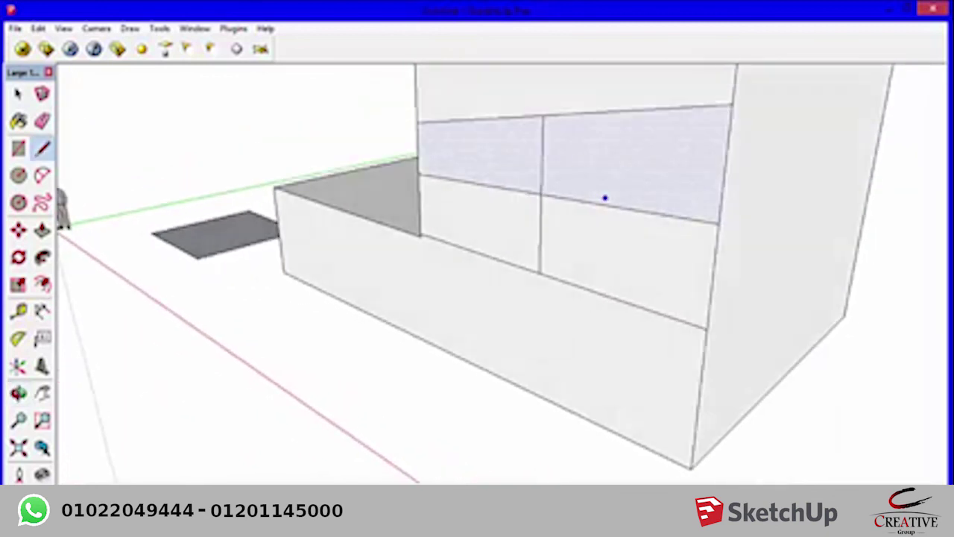
key("space")
left_click(575, 279)
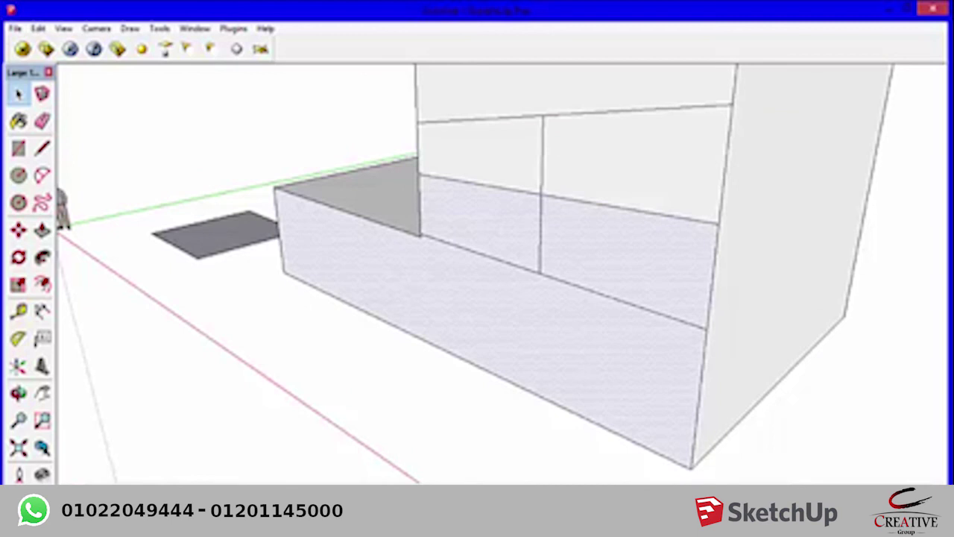
left_click(638, 111)
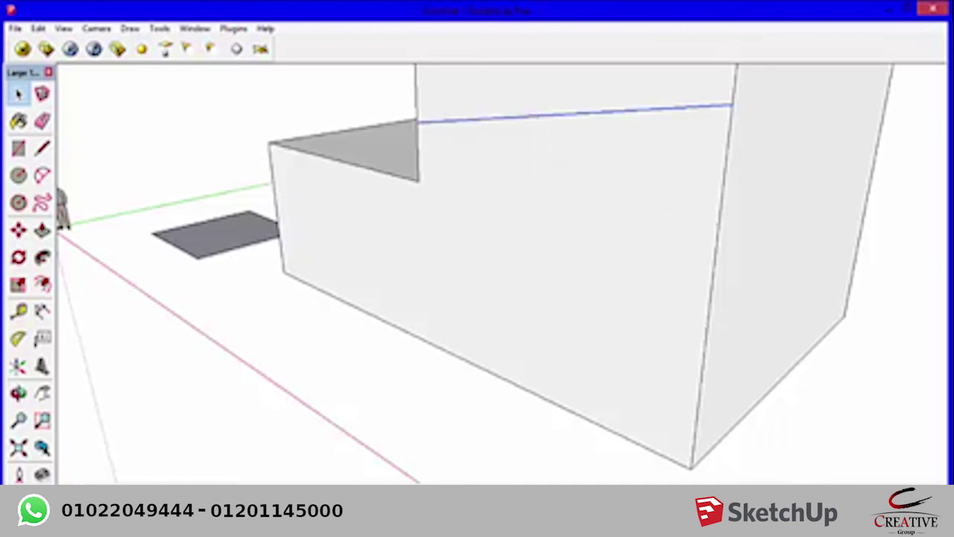
- Draw a horizontal edge from the step corner across the tall wall face
key("p")
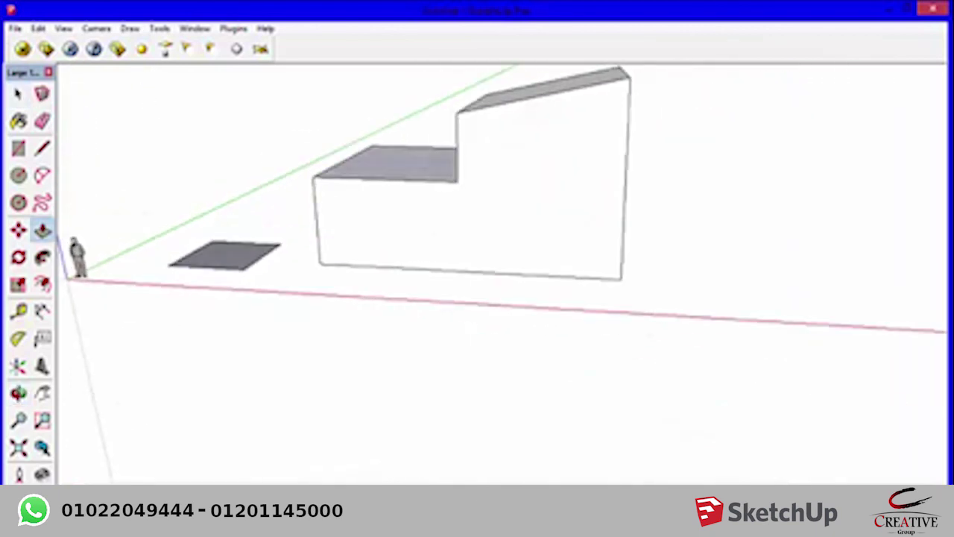
scroll(548, 177, "up", 3)
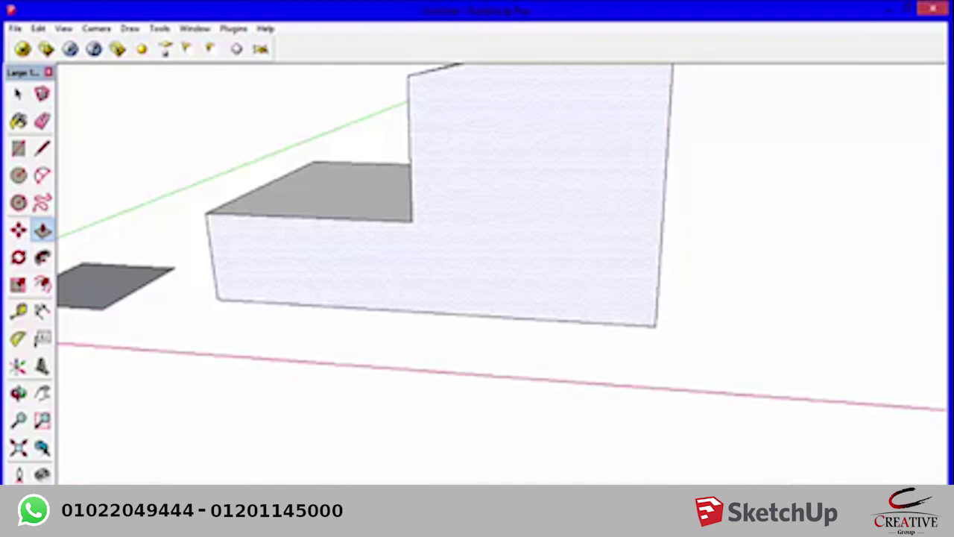
key("l")
left_click(412, 209)
left_click(662, 219)
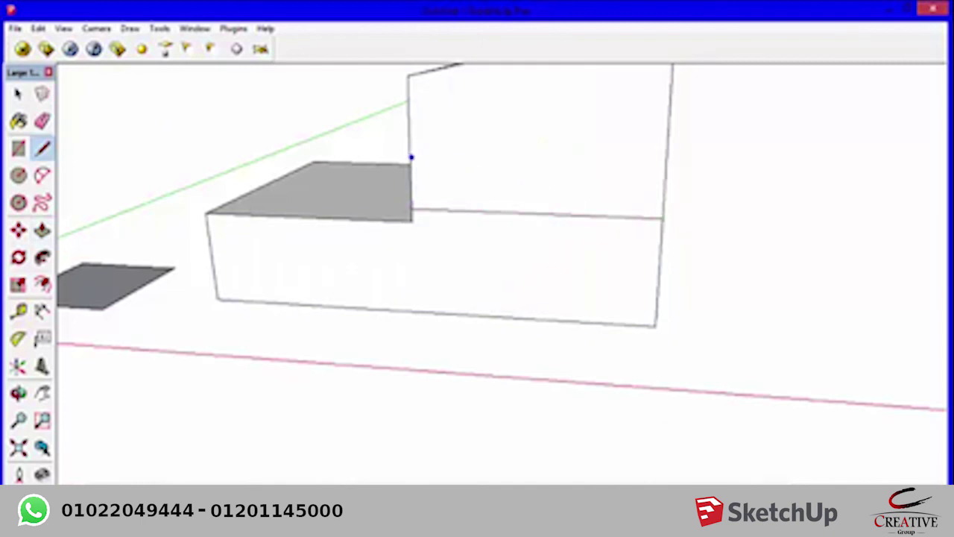
scroll(412, 157, "up", 2)
scroll(448, 153, "up", 3)
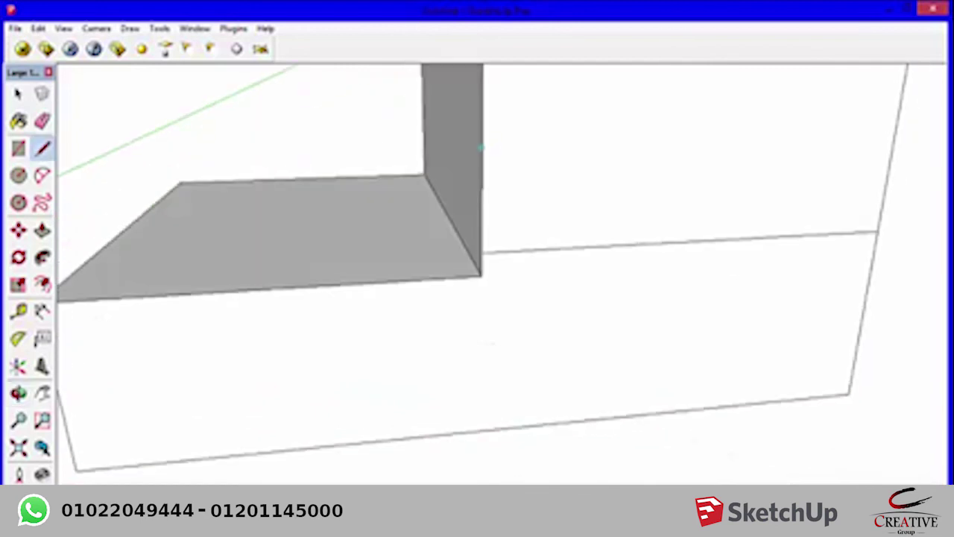
- Draw a second horizontal edge near the top of the wall
left_click(481, 148)
middle_click_drag(873, 92, 634, 117)
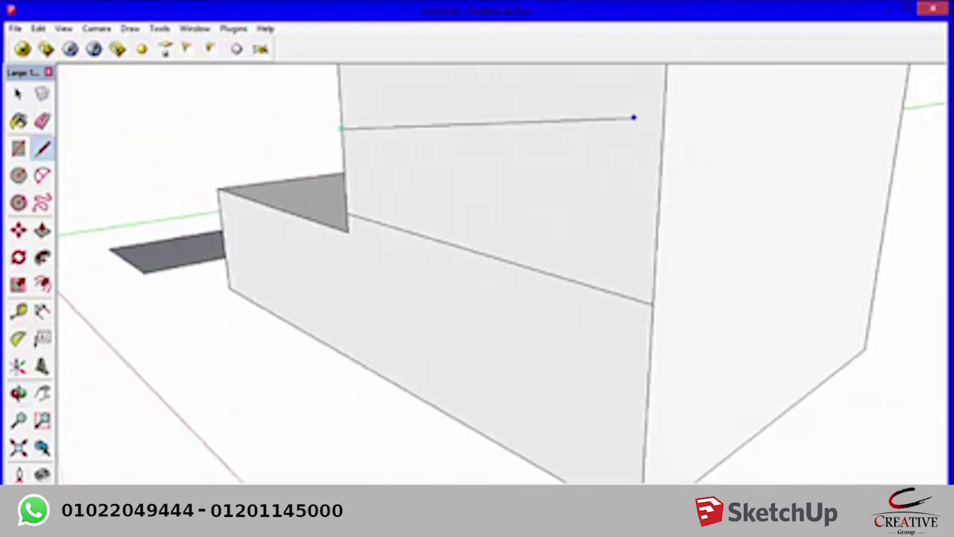
scroll(634, 117, "down", 3)
left_click(662, 108)
- Draw a vertical divider between the two edges to form two panels, then select the block
mouse_move(439, 164)
middle_mouse_down()
mouse_move(507, 172)
mouse_move(568, 137)
middle_mouse_up()
left_click(554, 133)
left_click(558, 194)
key("space")
triple_click(566, 171)
scroll(585, 161, "up", 2)
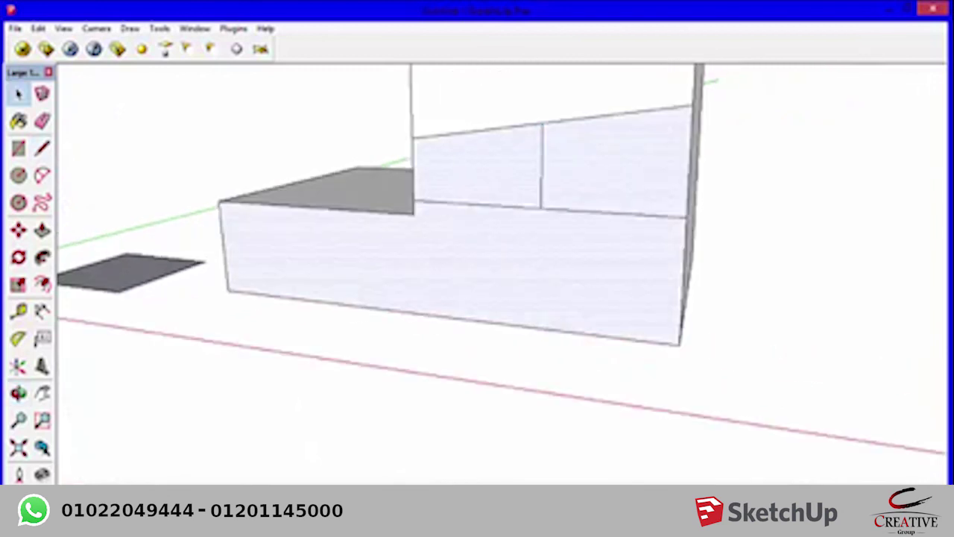
middle_click_drag(585, 161, 607, 196)
- Begin a line at the inner wall corner, then select the whole model
key("l")
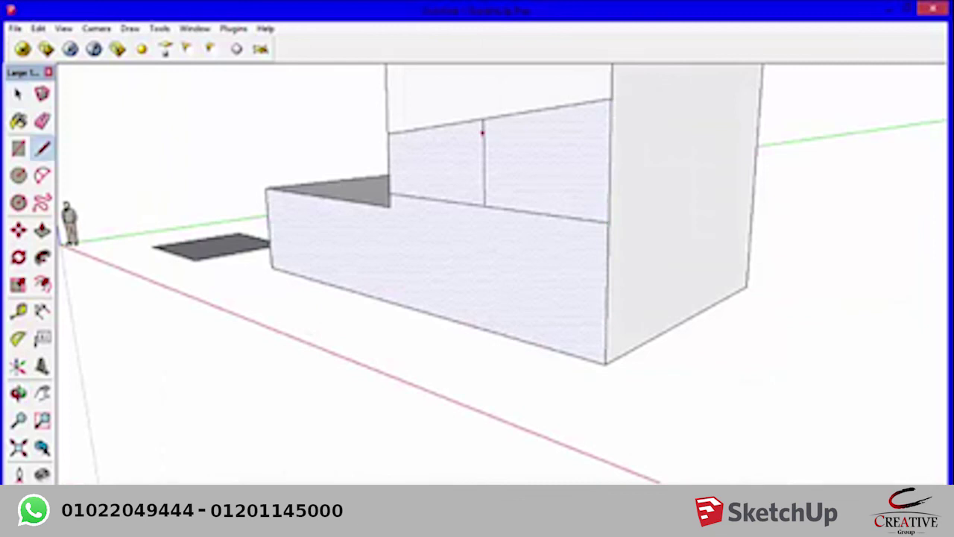
left_click(387, 133)
scroll(628, 154, "up", 3)
scroll(487, 158, "up", 3)
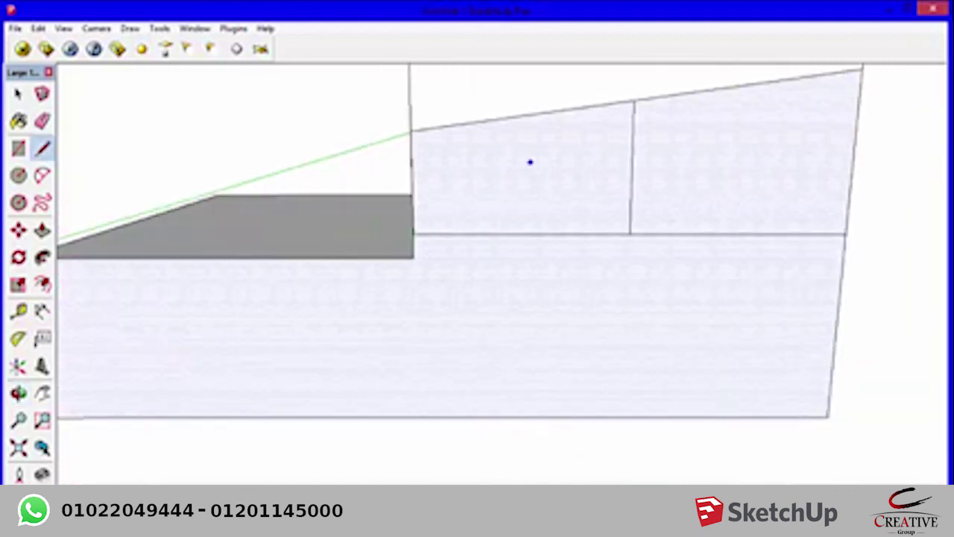
scroll(549, 256, "down", 3)
scroll(546, 260, "down", 3)
key("ctrl+a")
- Delete the model, draw a new rectangle and extrude it into a tall box
key("Delete")
key("r")
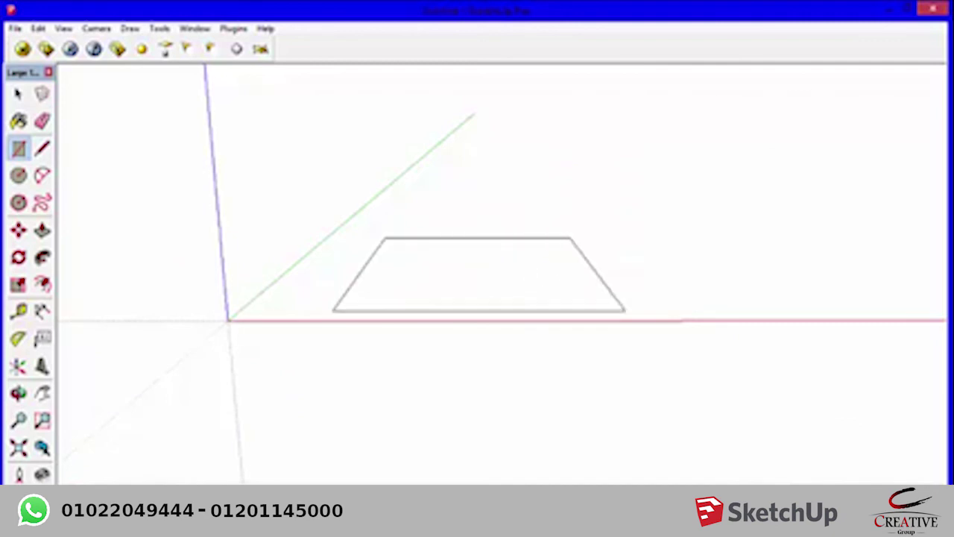
left_click(671, 310)
key("p")
left_click(647, 304)
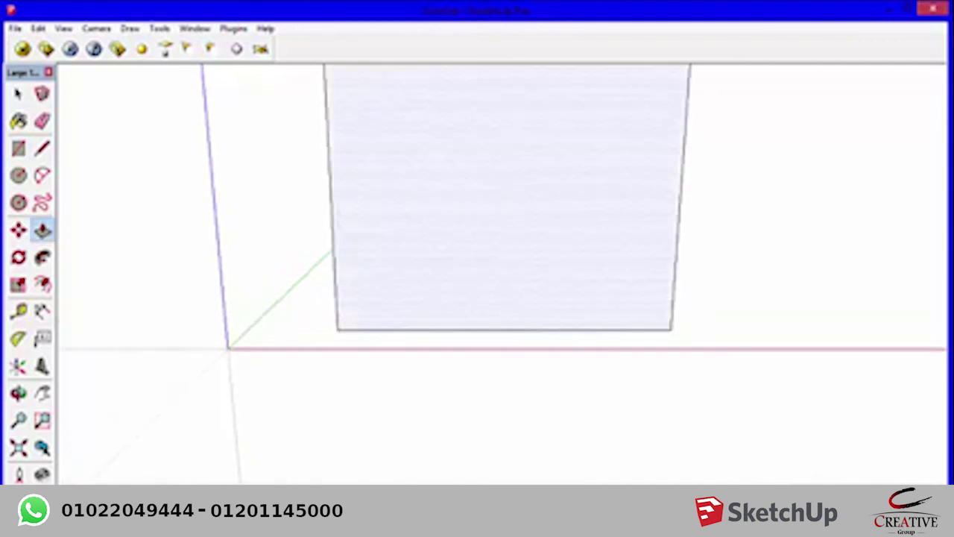
middle_click_drag(507, 261, 481, 317, "shift")
scroll(545, 365, "down", 3)
- Draw a horizontal edge, a sloped edge and a vertical divider across the box's front face
key("l")
left_click(612, 305)
left_click(418, 305)
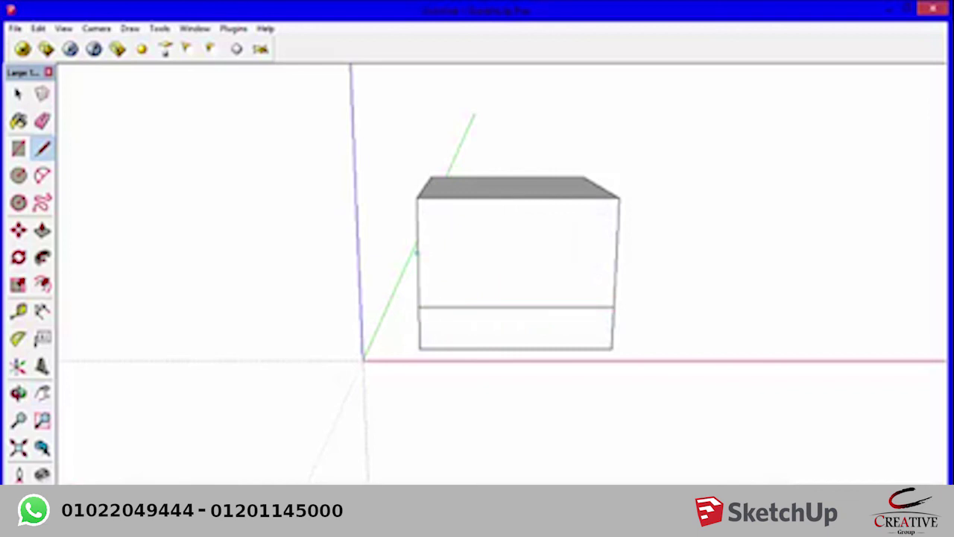
left_click(416, 252)
left_click(618, 211)
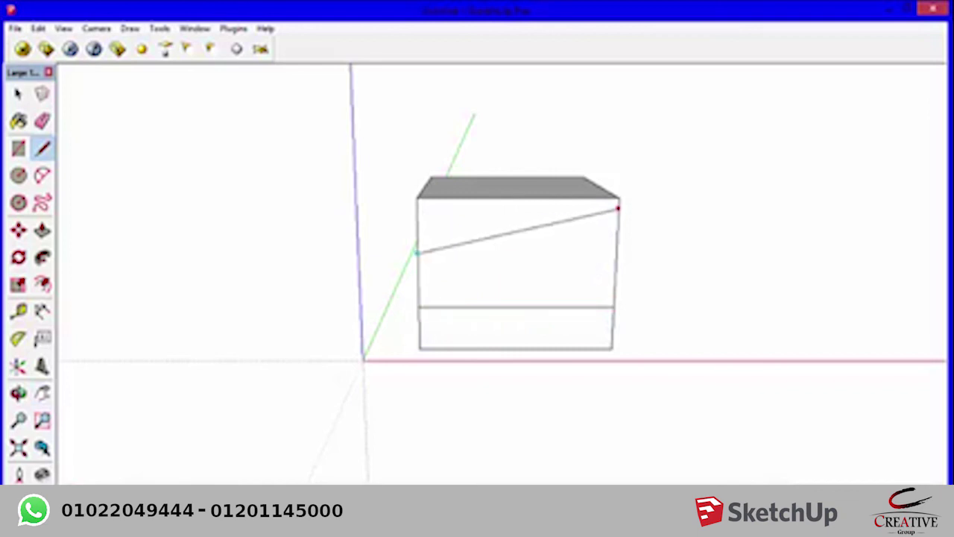
left_click(516, 232)
left_click(517, 305)
- Offset the right panel's outline inward to make an inset window frame
key("space")
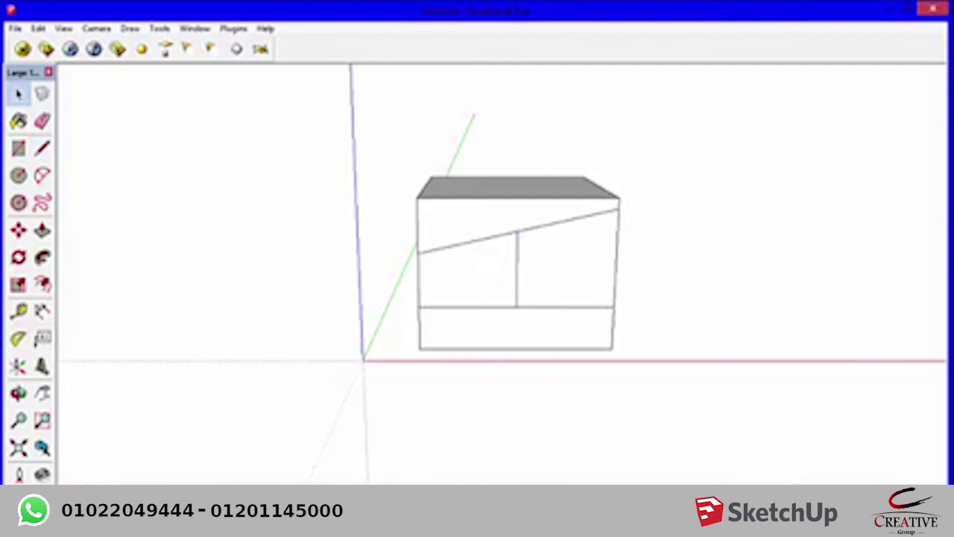
left_click(560, 260)
scroll(513, 273, "up", 3)
middle_click_drag(514, 273, 595, 179)
key("p")
left_click(595, 178)
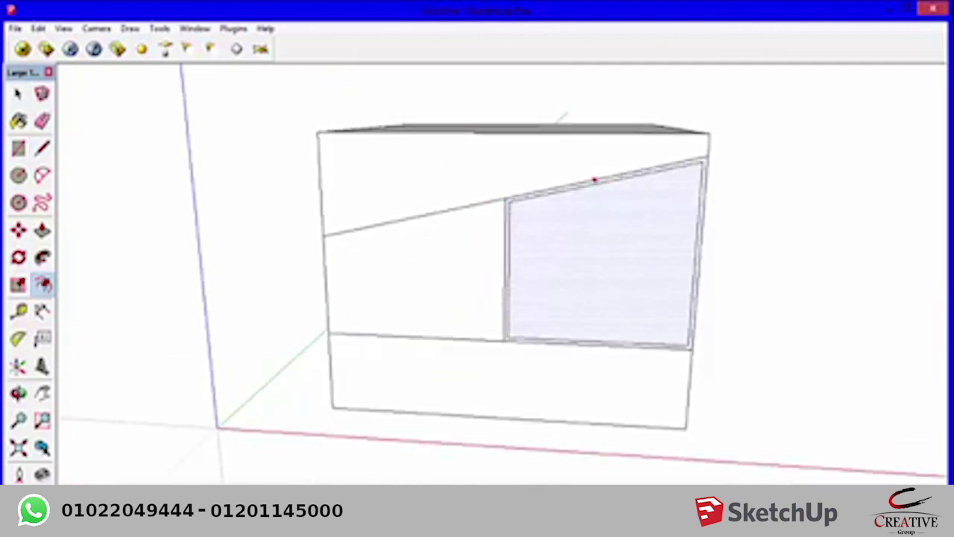
left_click(596, 184)
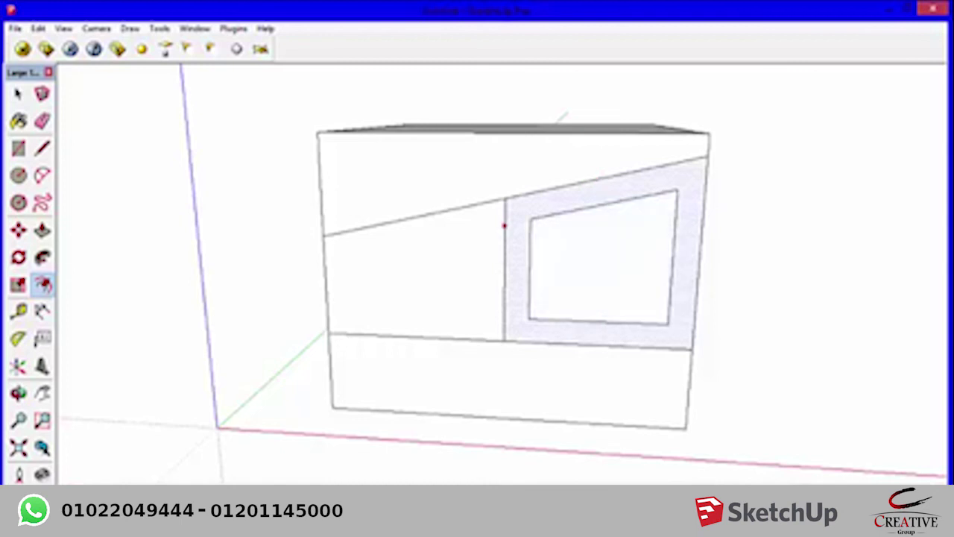
- Select the left panel and begin offsetting its outline inward
key("space")
left_click(413, 283)
key("f")
left_click(426, 216)
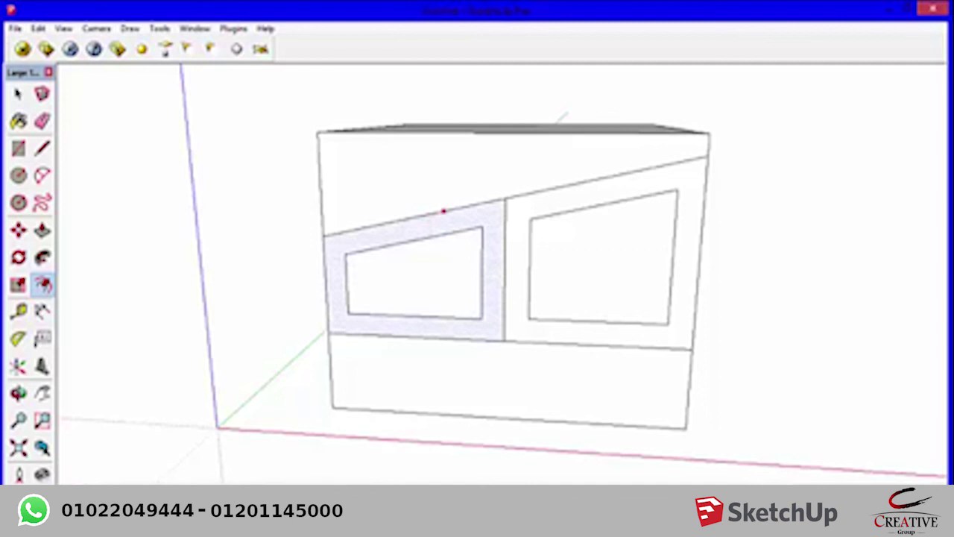
- Finish the left panel's inset frame and delete the vertical divider between the panels
left_click(505, 240)
key("space")
left_click(505, 240)
key("Delete")
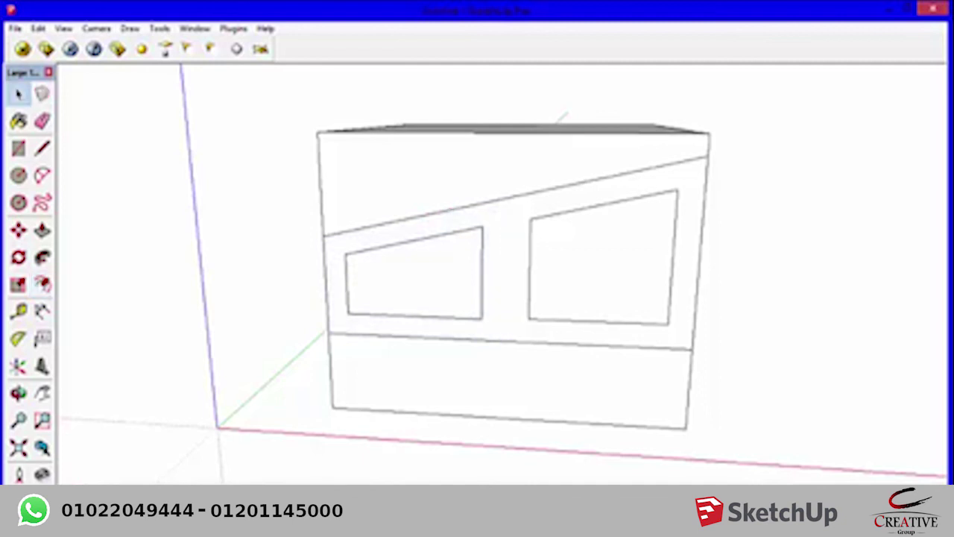
key("Delete")
key("ctrl+z")
- Delete the sloped guide edge and the lower horizontal edge while keeping the faces
left_click(514, 196)
key("Delete")
left_click(514, 171)
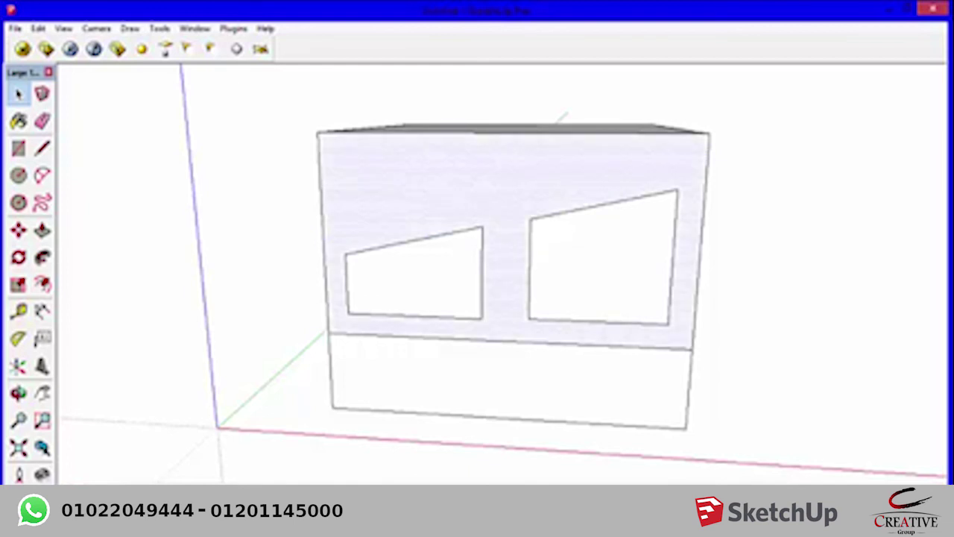
key("Delete")
key("ctrl+z")
left_click(471, 338)
key("Delete")
- Erase the right window's top edge so its outline is left open
middle_click_drag(522, 283, 544, 269)
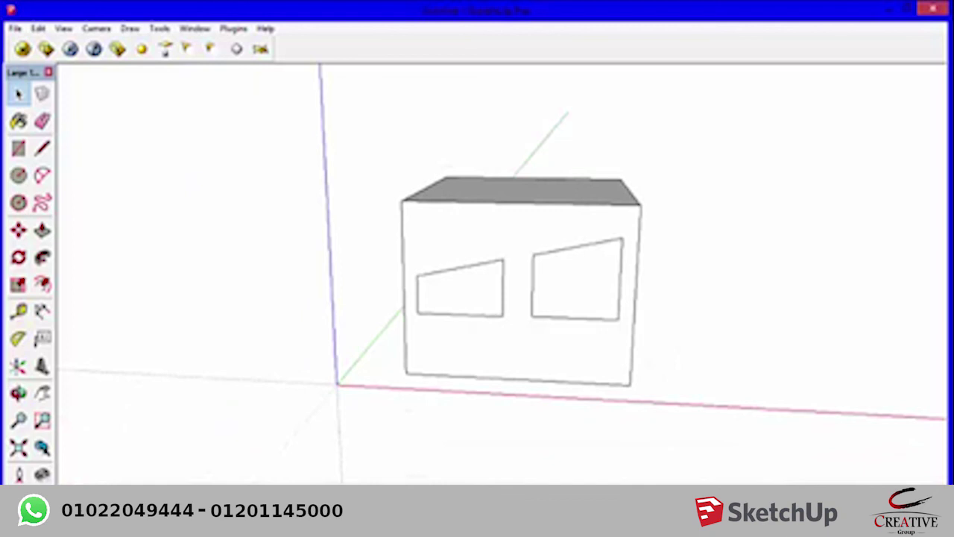
key("e")
key("Delete")
key("e")
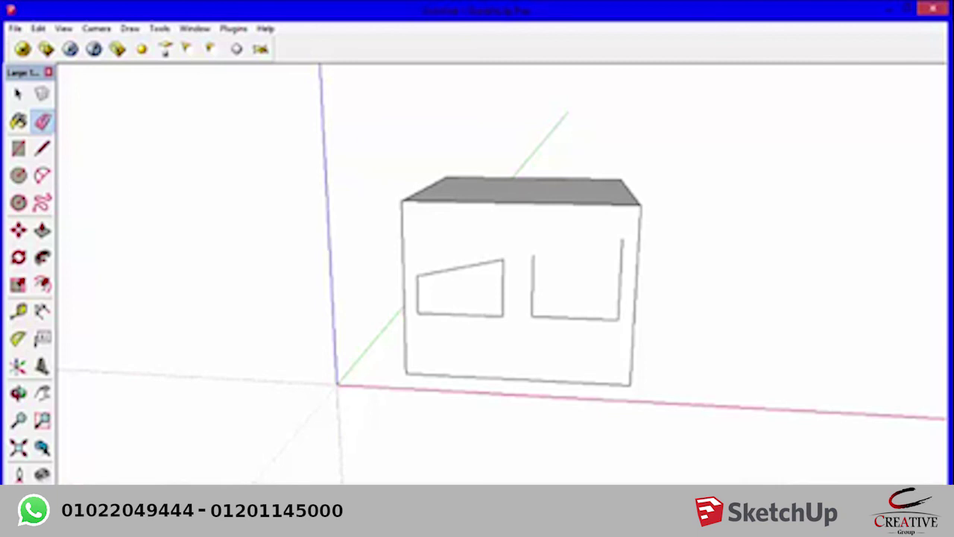
- Erase the left window's slanted top and bottom edges, then select the front face
left_click(460, 269)
left_click(460, 314)
key("space")
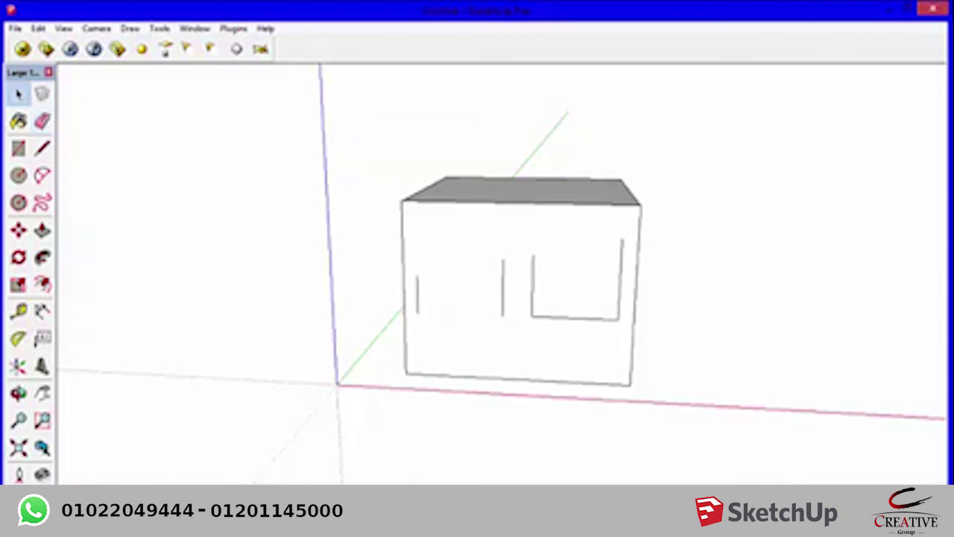
left_click(460, 314)
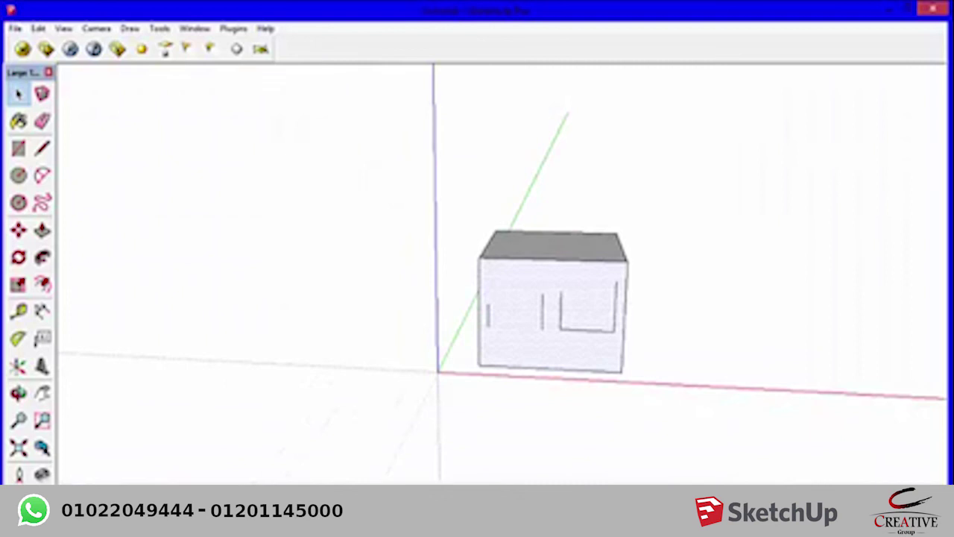
- Pull the flat rectangle up into a standing slab
key("h")
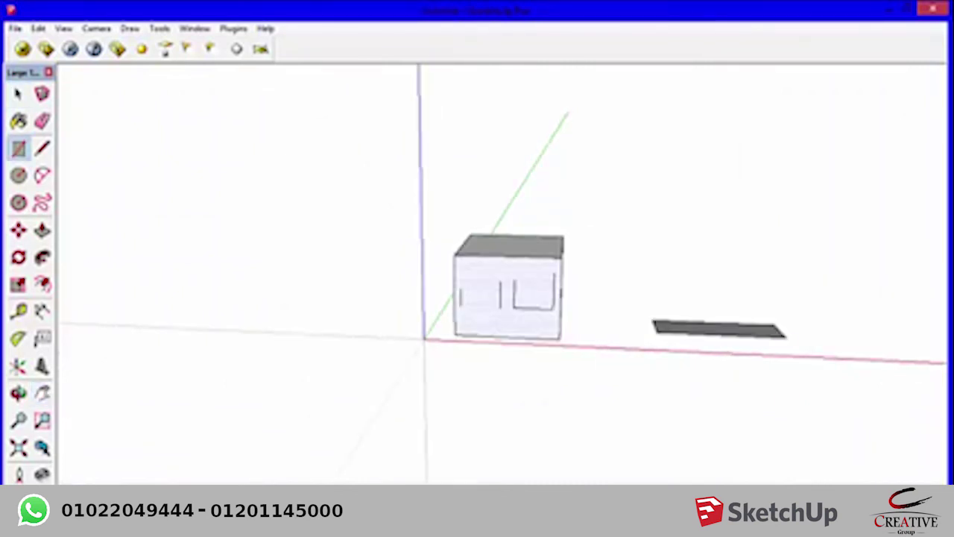
key("p")
key("space")
left_click(744, 323)
key("p")
left_click_drag(718, 330, 718, 233)
- Draw a circle on the slab face, push it in, and orbit so the board faces forward
middle_click_drag(656, 269, 672, 282)
key("c")
left_click(673, 274)
left_click(696, 275)
key("p")
key("space")
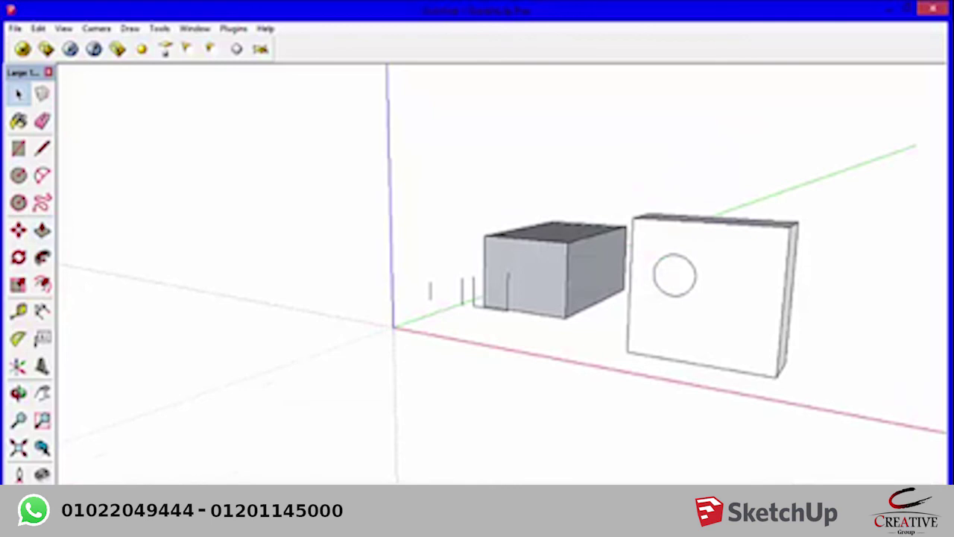
left_click(673, 278)
key("p")
scroll(673, 276, "up", 3)
left_click(671, 278)
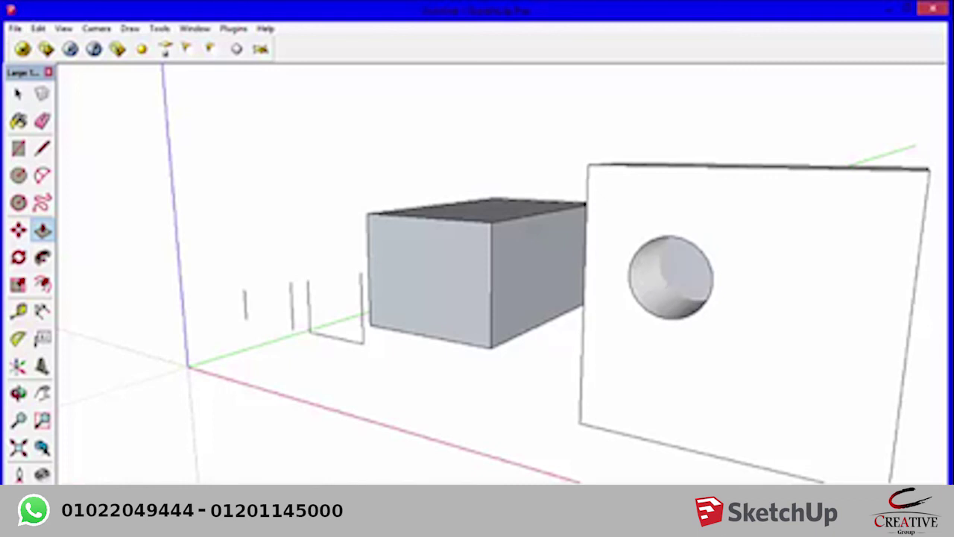
middle_click_drag(477, 276, 269, 276)
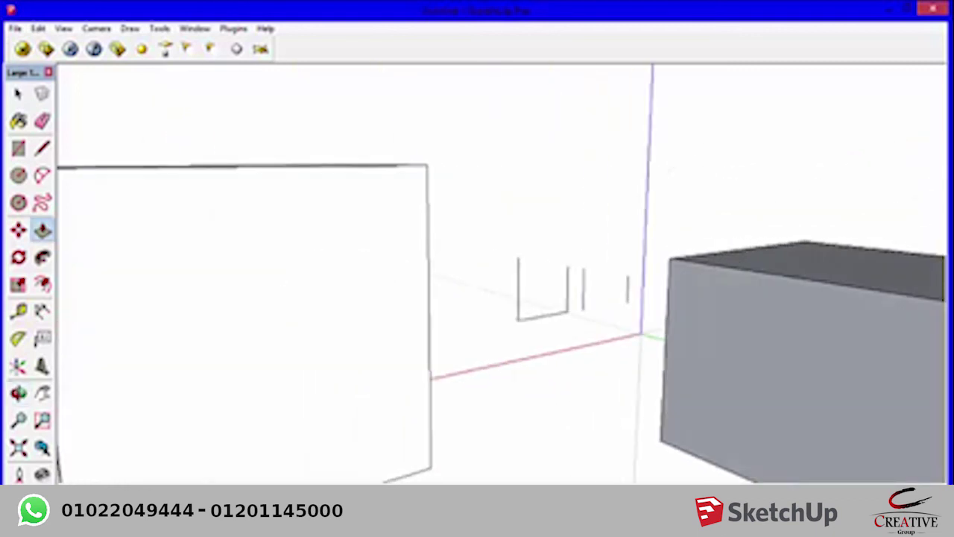
middle_click_drag(477, 276, 455, 258)
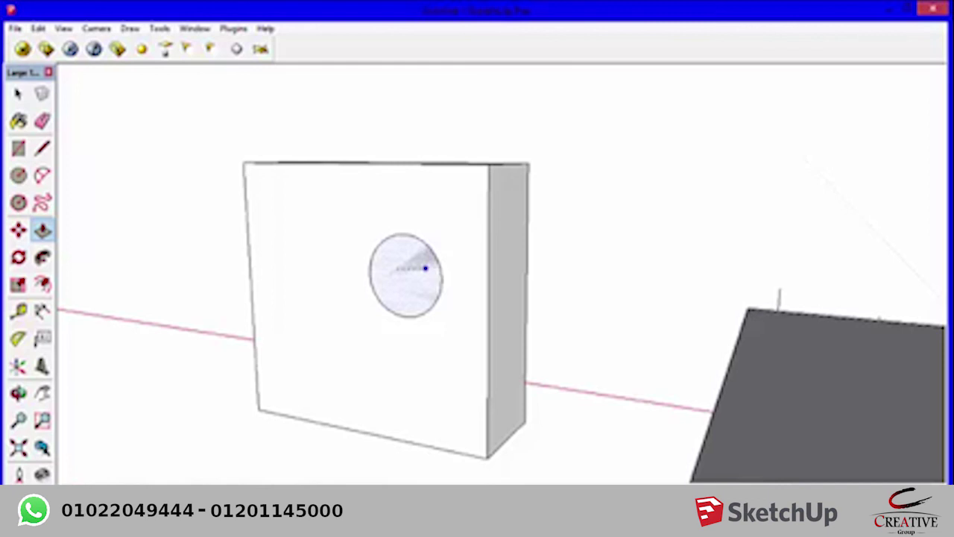
- Push the circle through the board to cut an open round hole, then zoom to inspect it
double_click(425, 268)
middle_click_drag(477, 283, 447, 283)
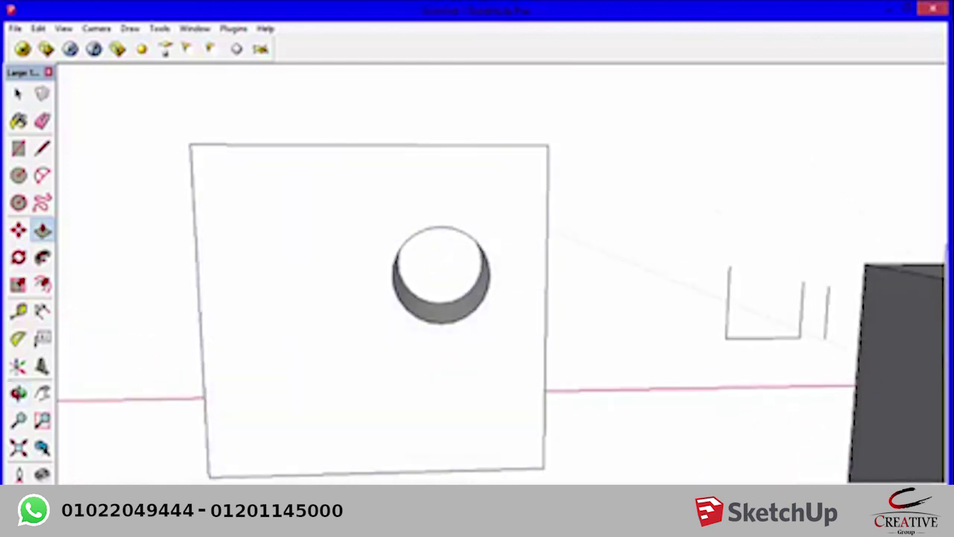
scroll(440, 283, "up", 2)
scroll(440, 283, "up", 3)
scroll(439, 284, "up", 2)
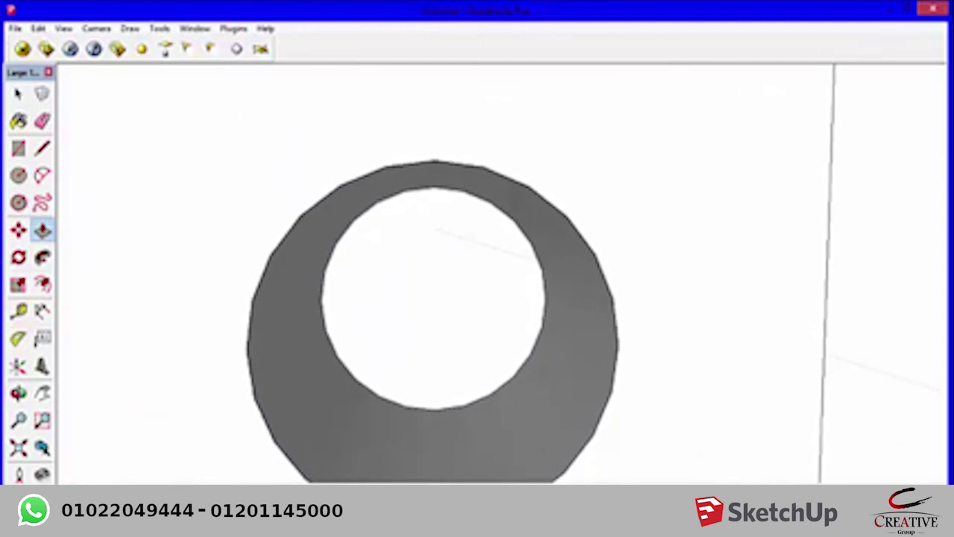
middle_click_drag(447, 313, 462, 268, "shift")
scroll(447, 279, "down", 1)
scroll(447, 279, "down", 2)
scroll(447, 279, "down", 3)
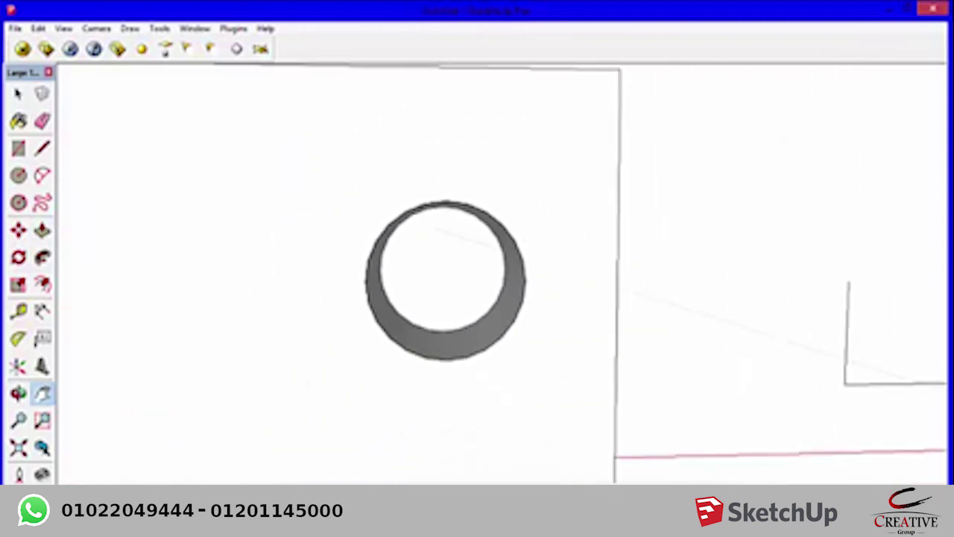
scroll(447, 279, "down", 3)
scroll(448, 279, "down", 2)
scroll(447, 279, "down", 2)
scroll(447, 280, "down", 1)
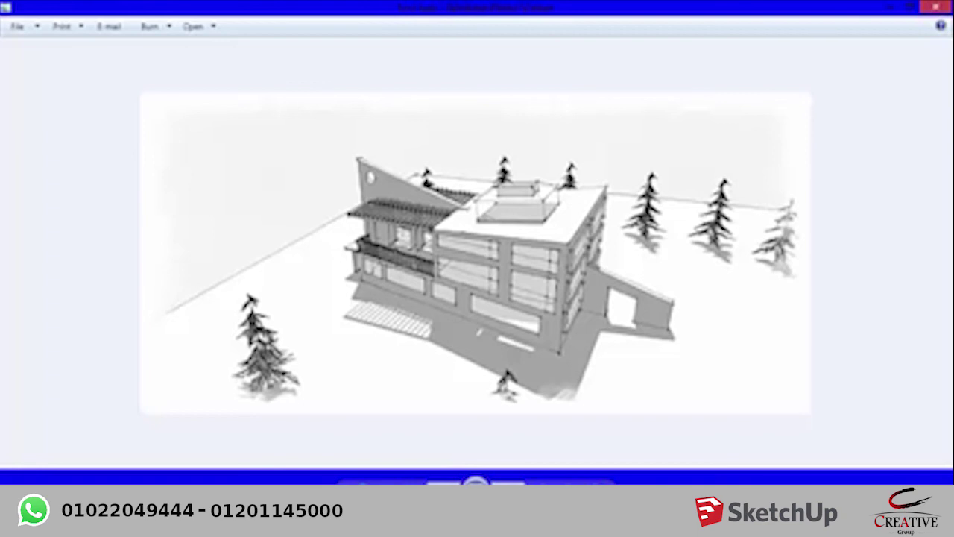
- Advance Windows Photo Viewer to the sketchy street-view building example
key("Right")
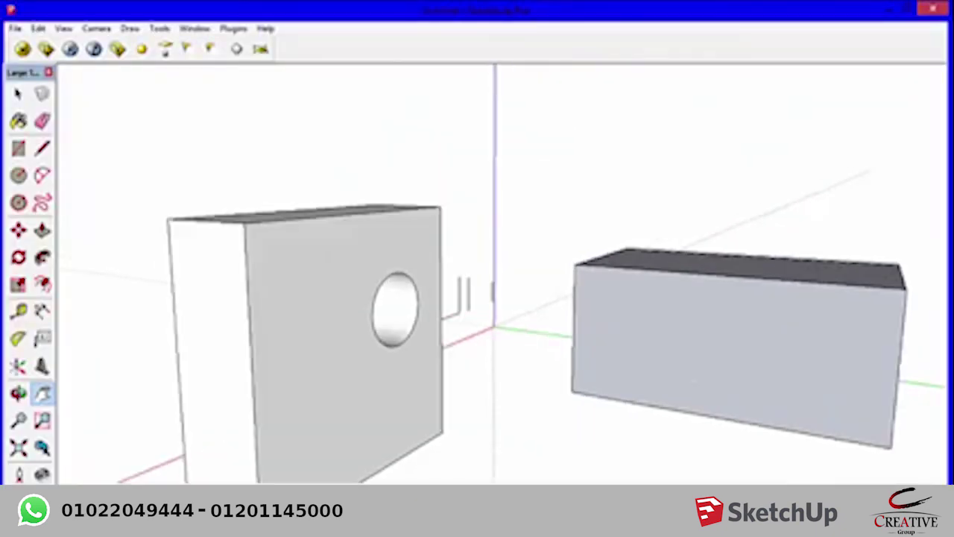
- Draw a rectangle on the long box's face and pull it out into a projecting box
key("r")
left_click(647, 314)
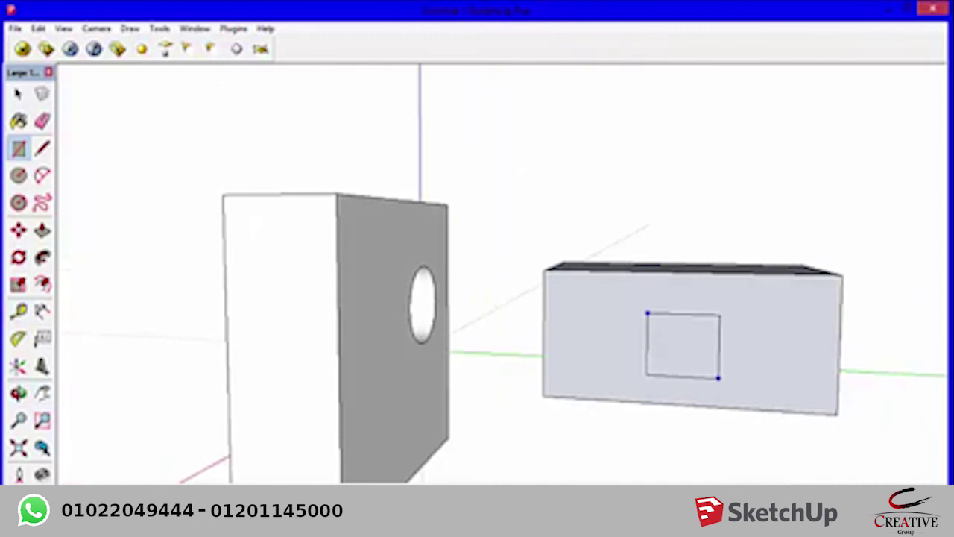
left_click(716, 380)
scroll(715, 379, "up", 3)
key("p")
left_click(703, 335)
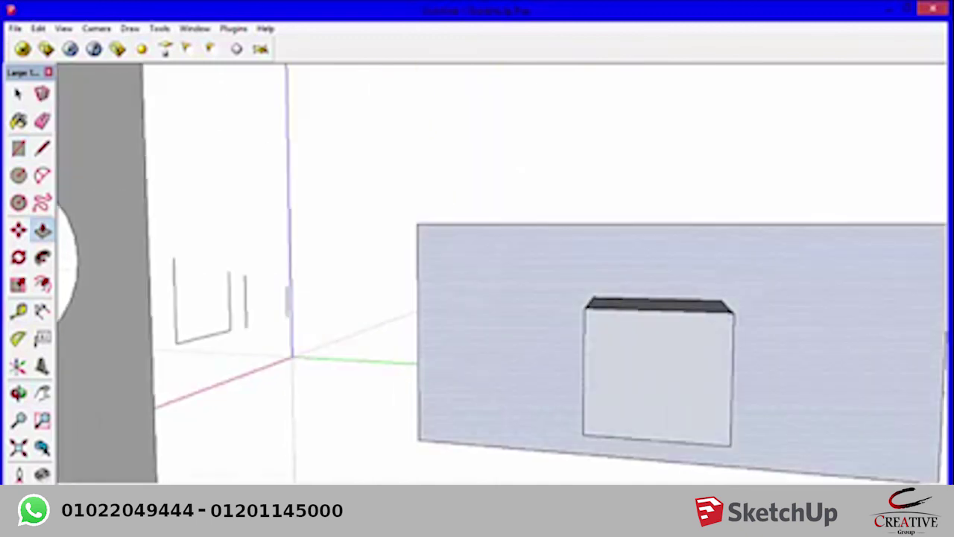
middle_click_drag(522, 350, 466, 358)
- Draw a rectangle on the projecting box's front, push it in as a recess, and select both
key("r")
left_click(465, 358)
left_click(562, 431)
key("p")
left_click(514, 395)
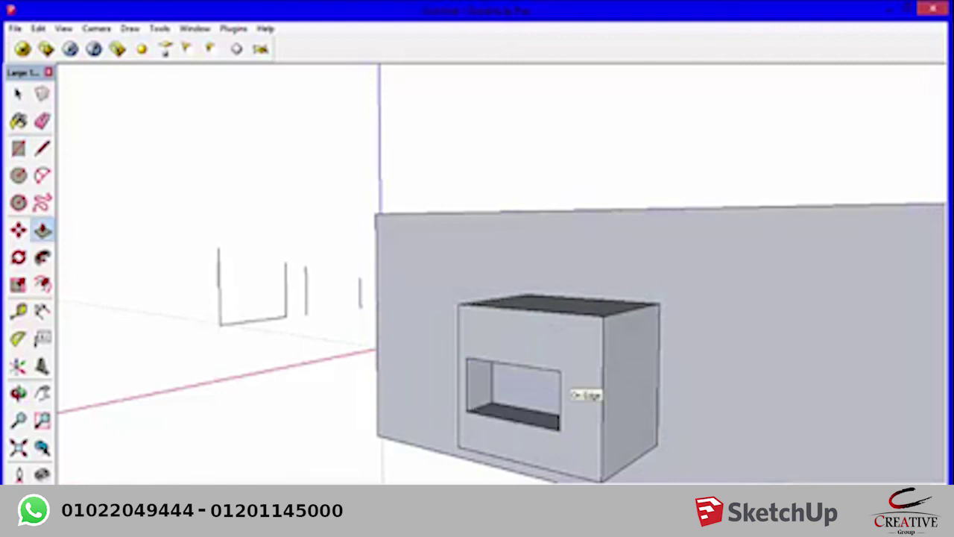
left_click(579, 393)
key("o")
left_click_drag(579, 393, 522, 387)
key("space")
left_click_drag(464, 255, 744, 453)
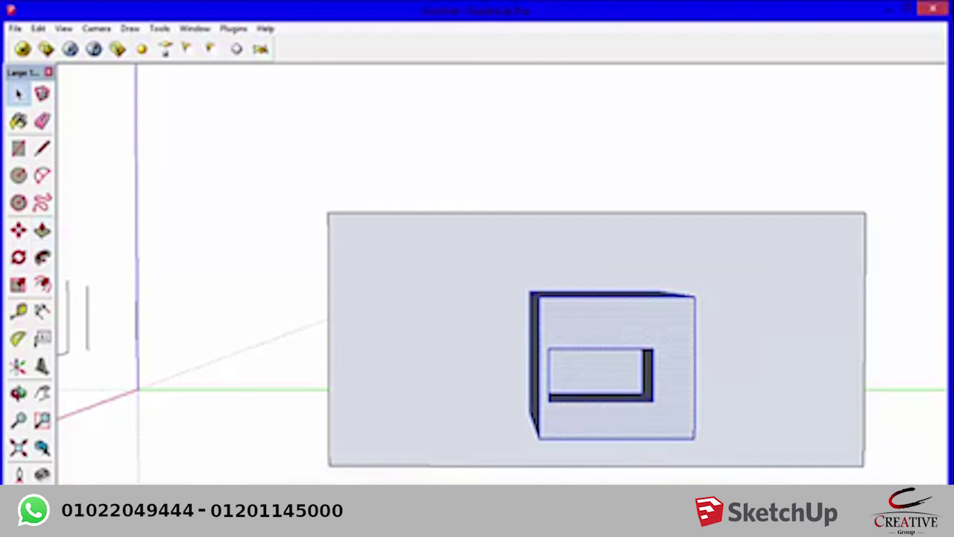
- Undo the recess and extrusion, then make the flat rectangle face a group and enter it
key("ctrl+z")
key("ctrl+z")
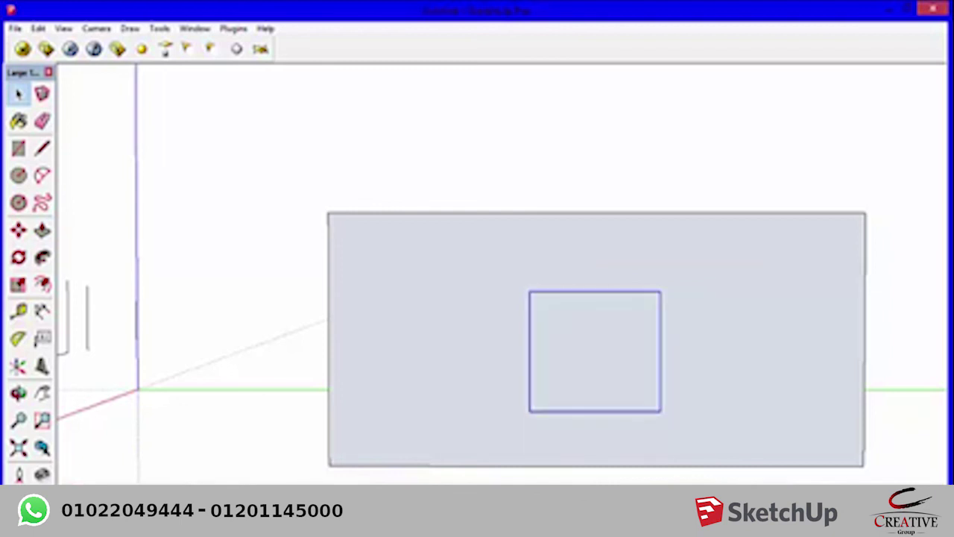
key("ctrl+z")
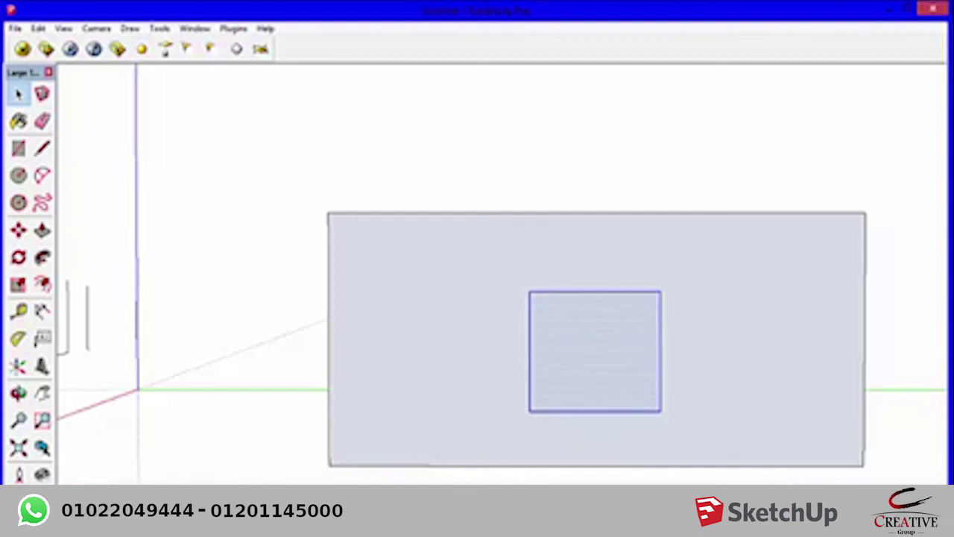
right_click(576, 338)
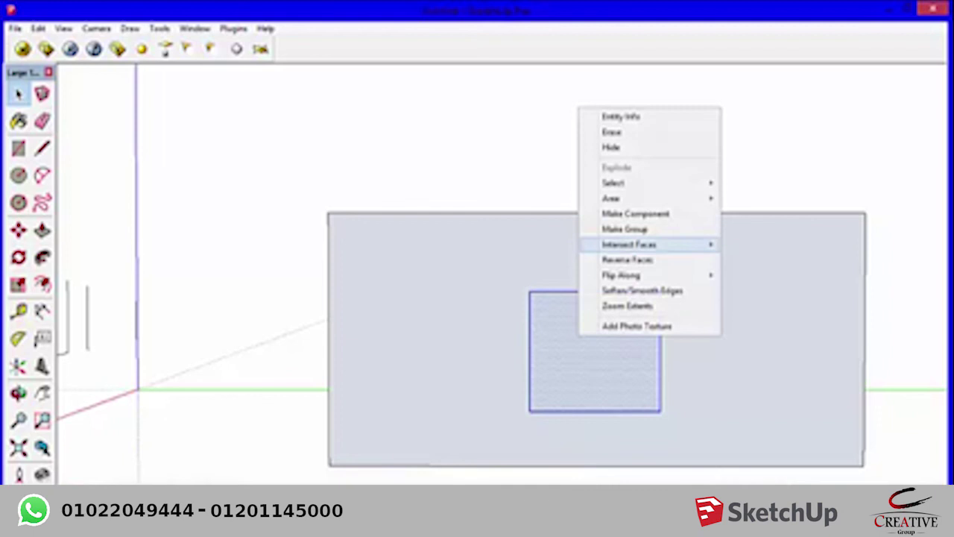
left_click(623, 227)
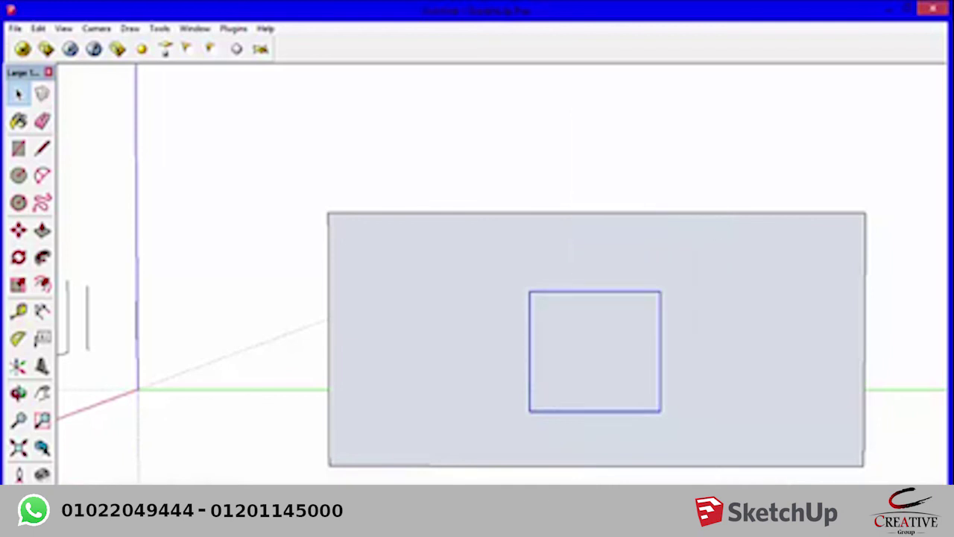
key("Return")
- Draw a smaller rectangle inside the grouped frame
key("r")
left_click(565, 316)
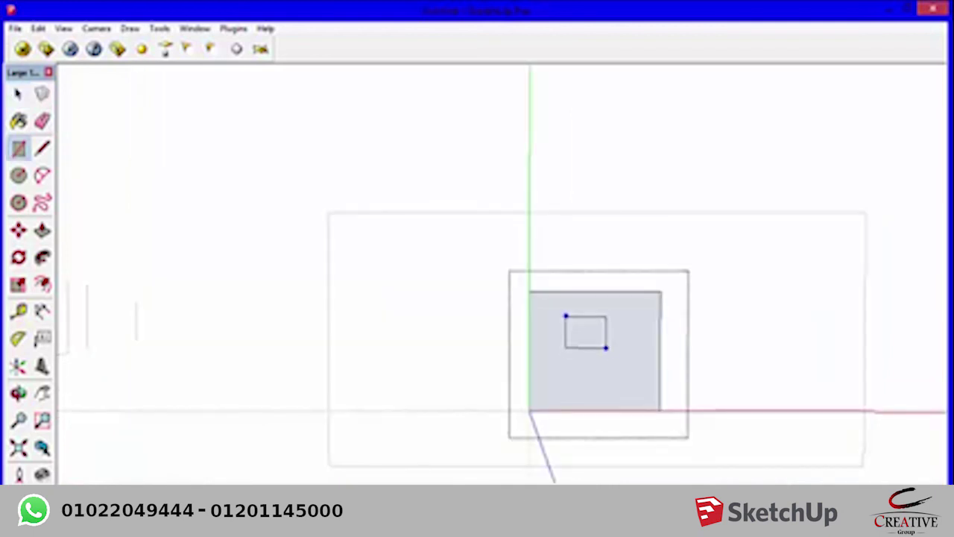
left_click(626, 377)
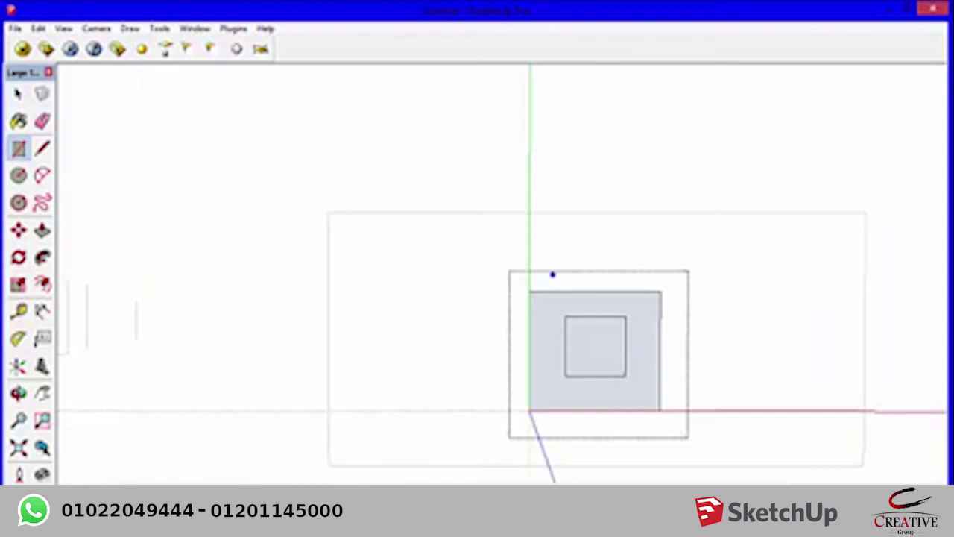
key("space")
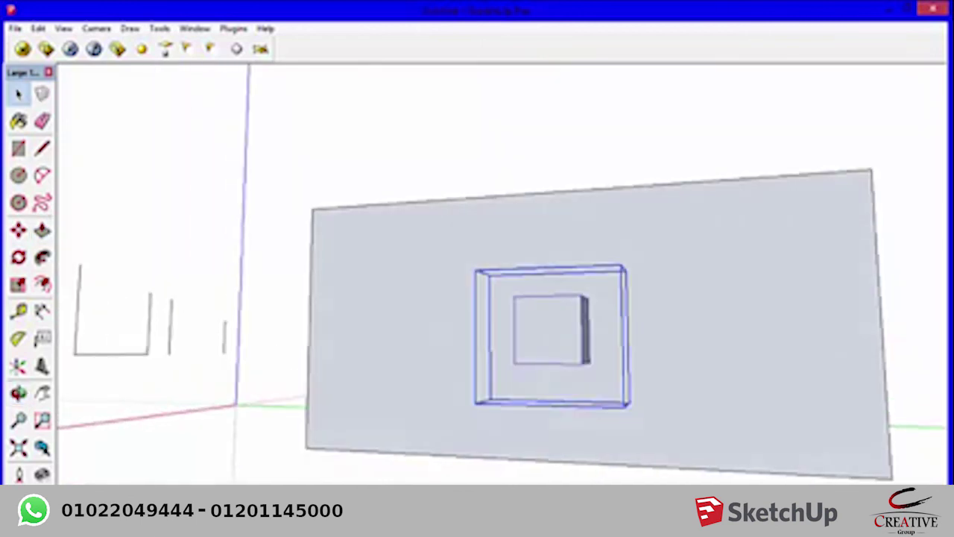
- Move the framed window to the wall's upper right, copy it left and down, then select everything
key("m")
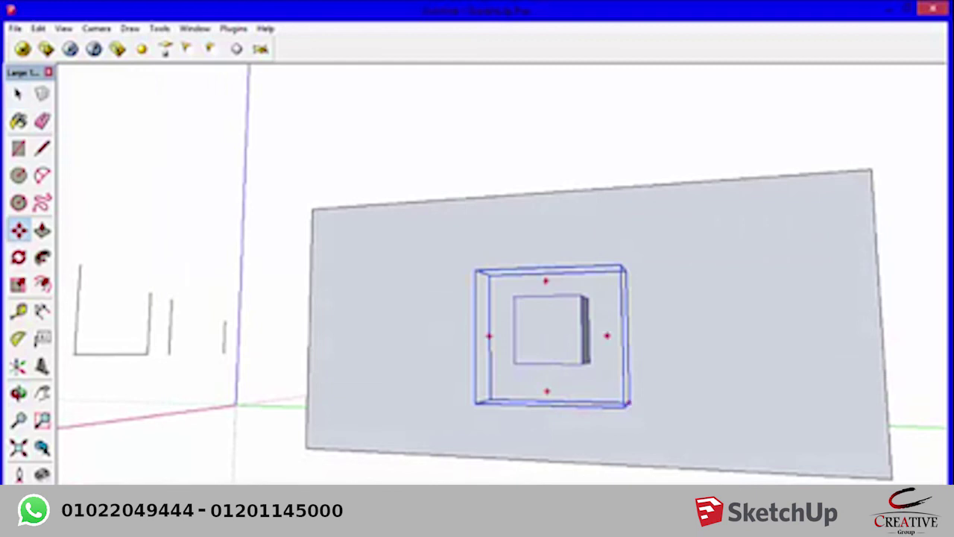
mouse_move(629, 405)
left_mouse_down()
mouse_move(856, 331)
mouse_move(639, 334)
left_mouse_up()
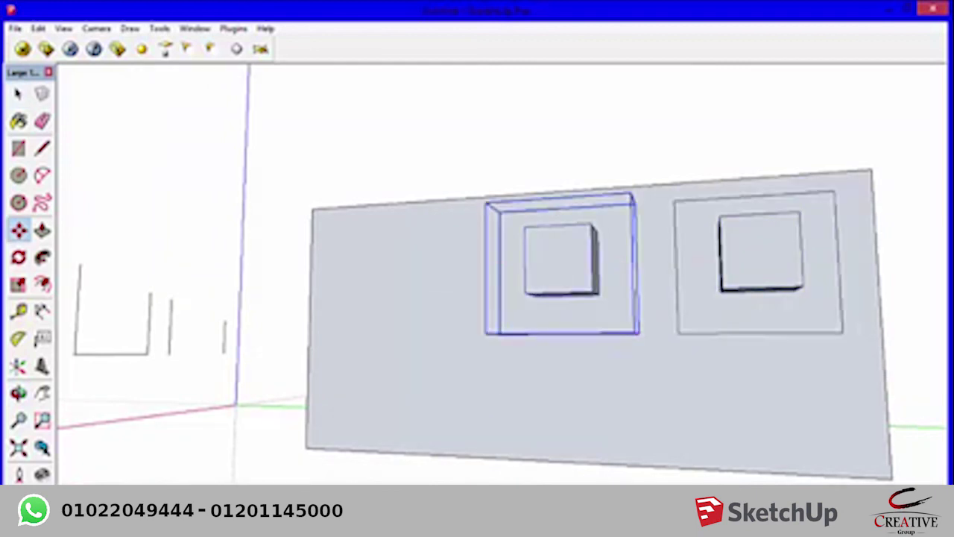
left_click(639, 333)
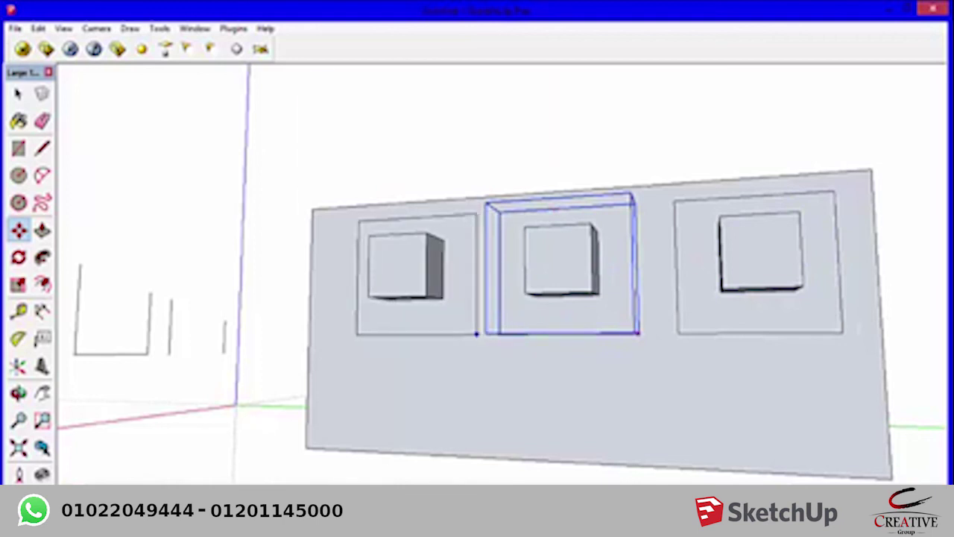
left_click(425, 333)
left_click(426, 333)
left_click(426, 452)
mouse_move(441, 409)
middle_mouse_down()
mouse_move(522, 372)
mouse_move(565, 306)
middle_mouse_up()
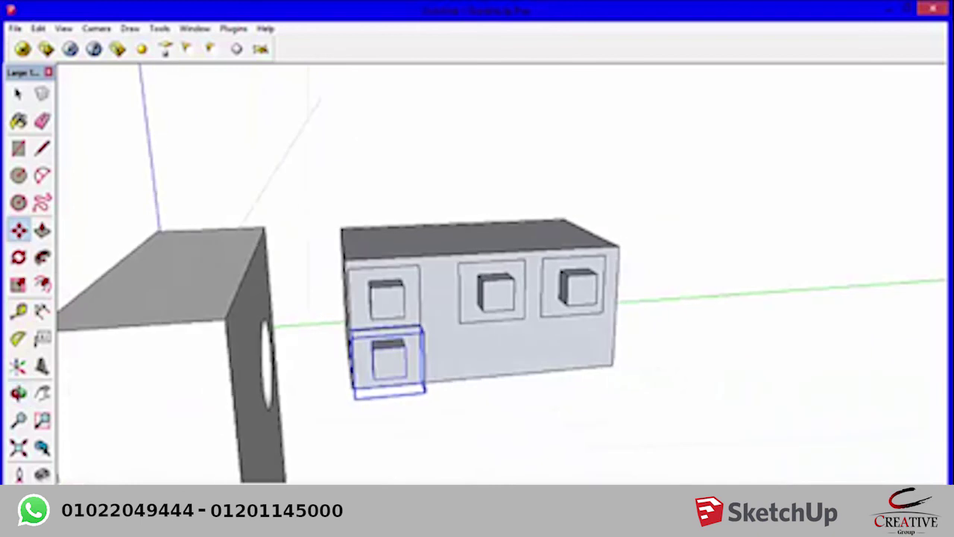
key("ctrl+a")
- Delete all models, quit SketchUp without saving, close the example image, and minimise the recorder
key("Delete")
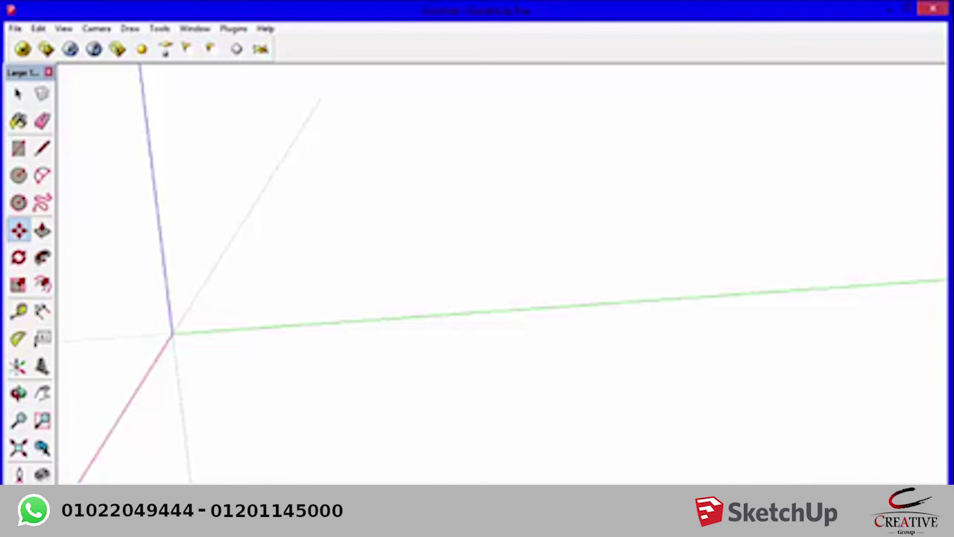
left_click(933, 8)
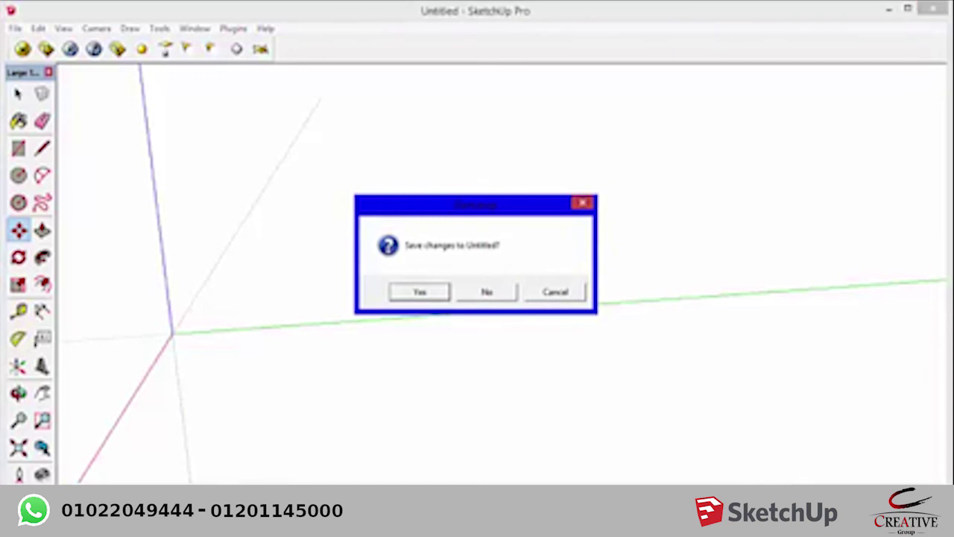
left_click(487, 292)
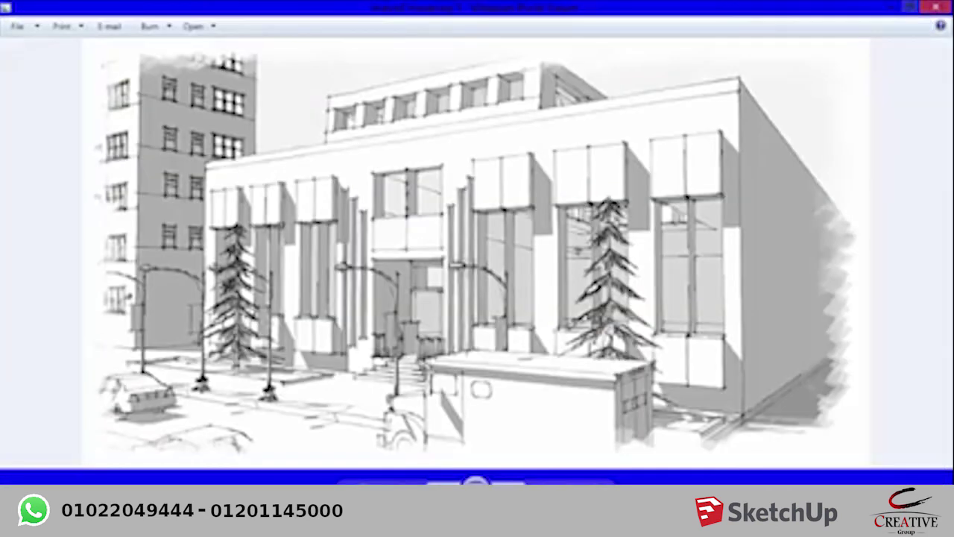
left_click(934, 7)
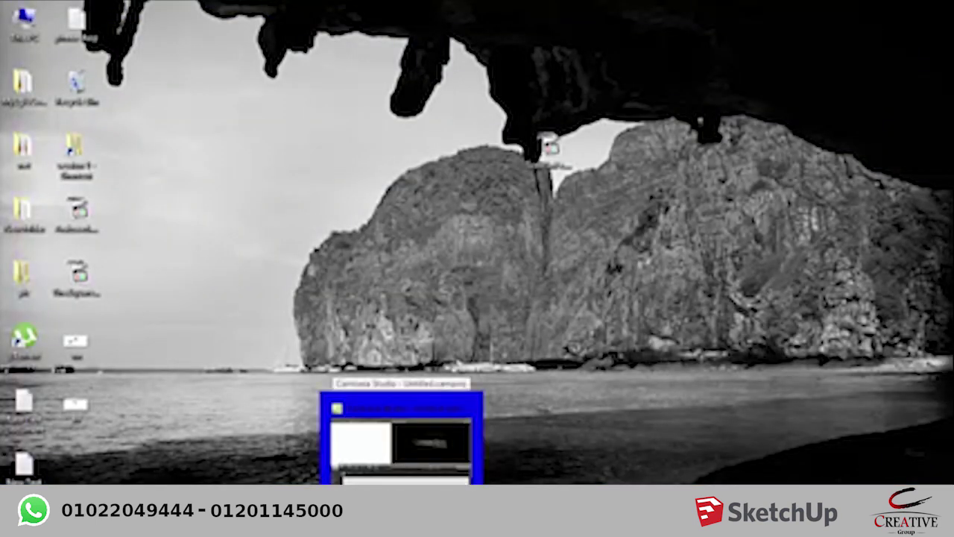
left_click(401, 440)
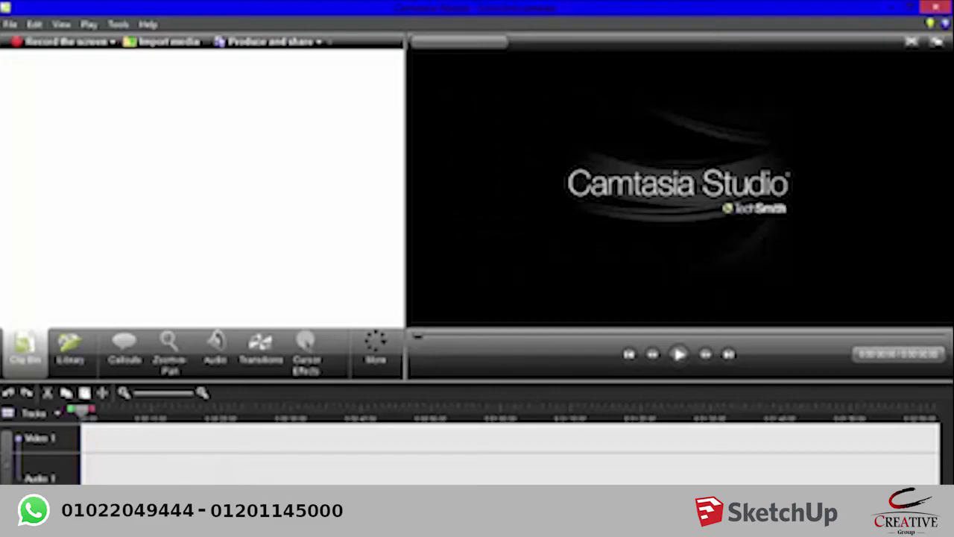
left_click(892, 7)
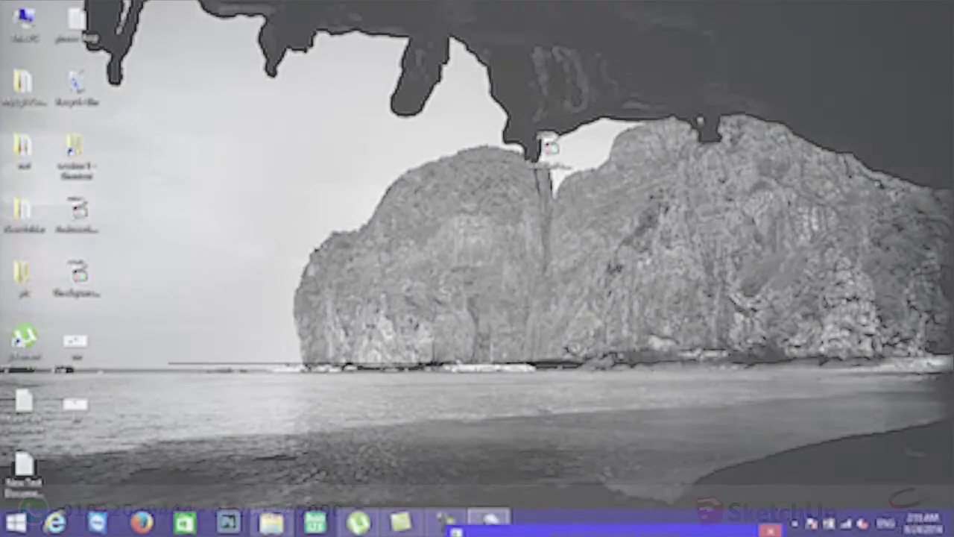